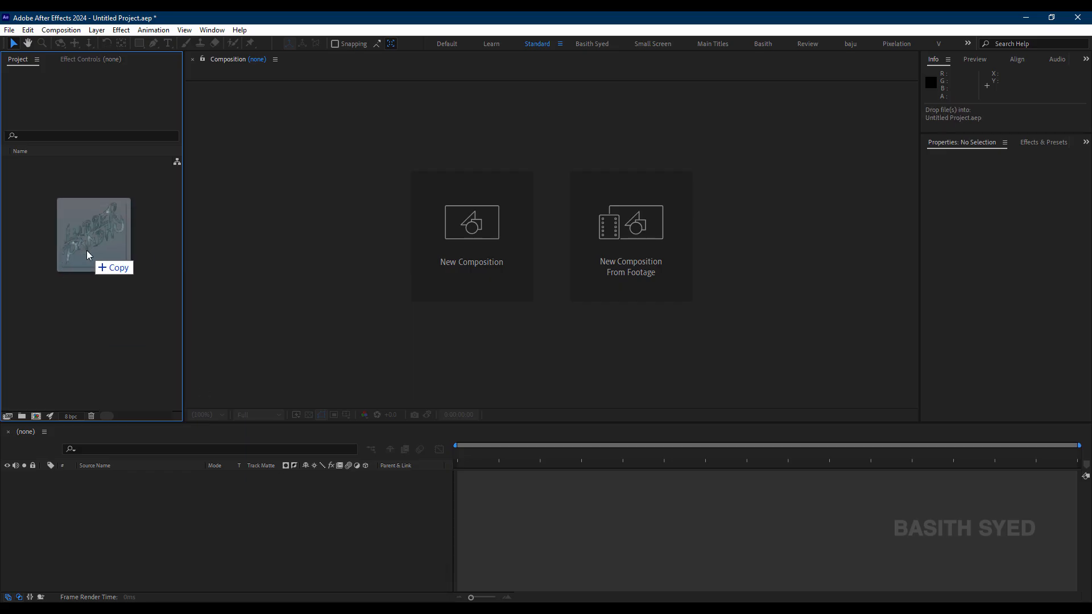
Step: Import the Lubber Pandhu title PNG into the After Effects project
{"action": "left_click_drag", "start_coordinate": [87, 250], "coordinate": [88, 251]}
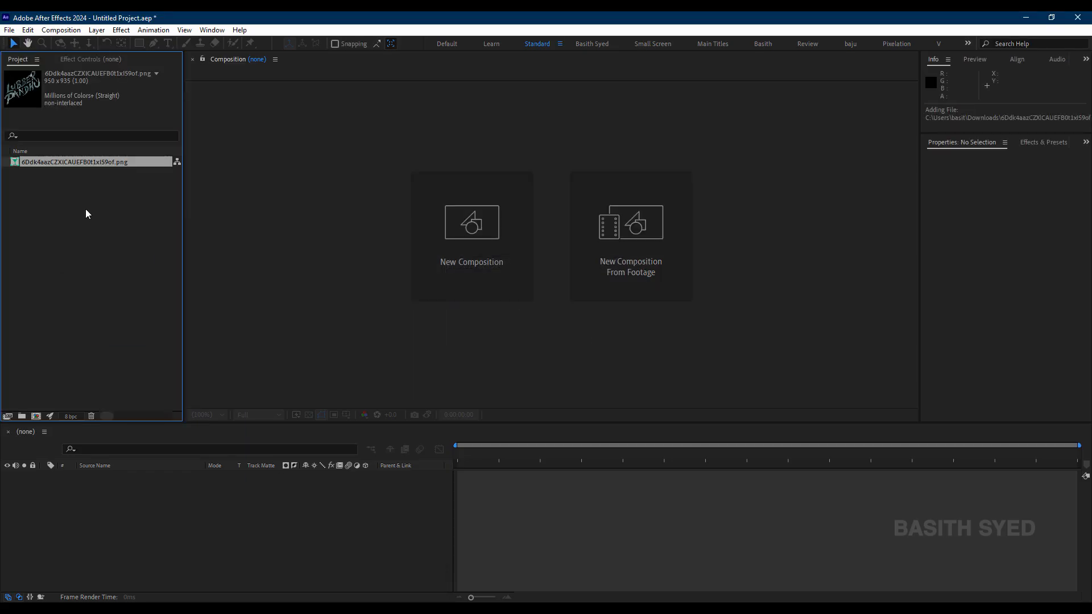
{"action": "left_click", "coordinate": [139, 224]}
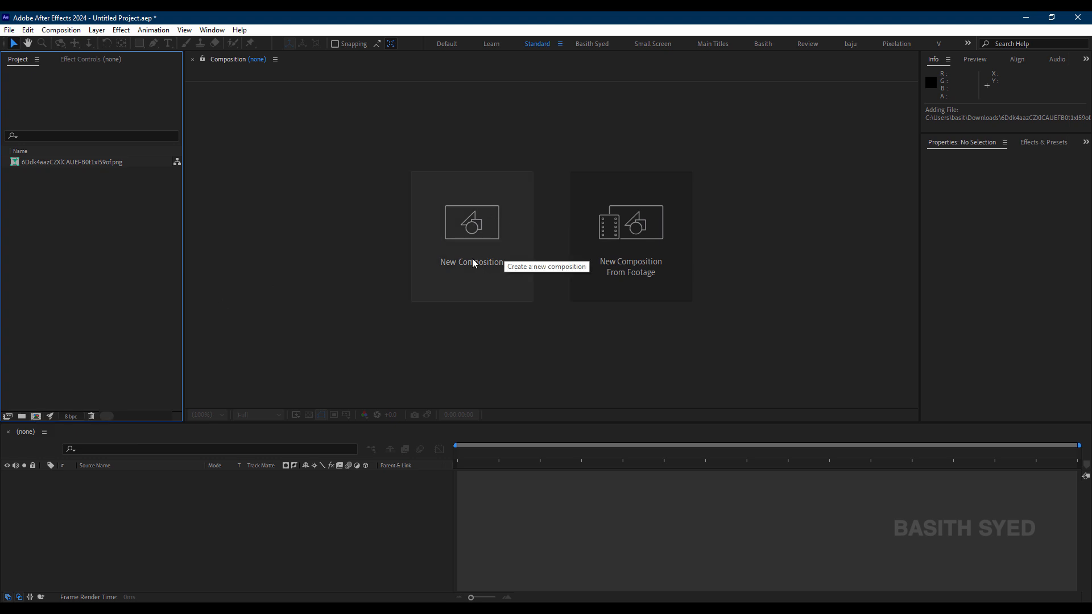
Step: Start a new 1920x1080, 24 fps composition named Main with its aspect ratio locked to 16:9
{"action": "left_click", "coordinate": [488, 268]}
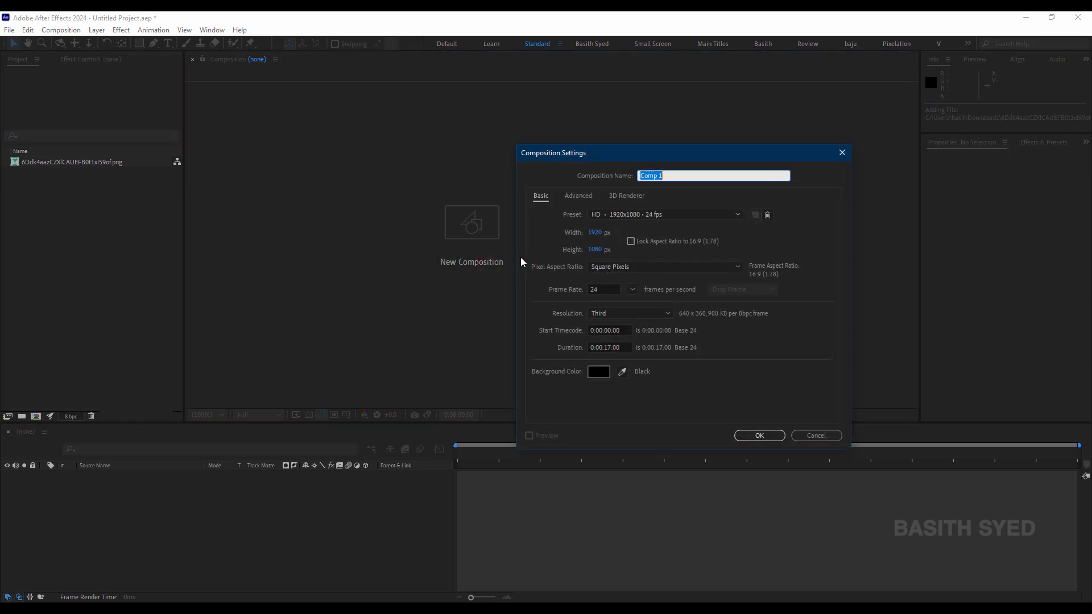
{"action": "left_click_drag", "start_coordinate": [596, 152], "coordinate": [536, 150]}
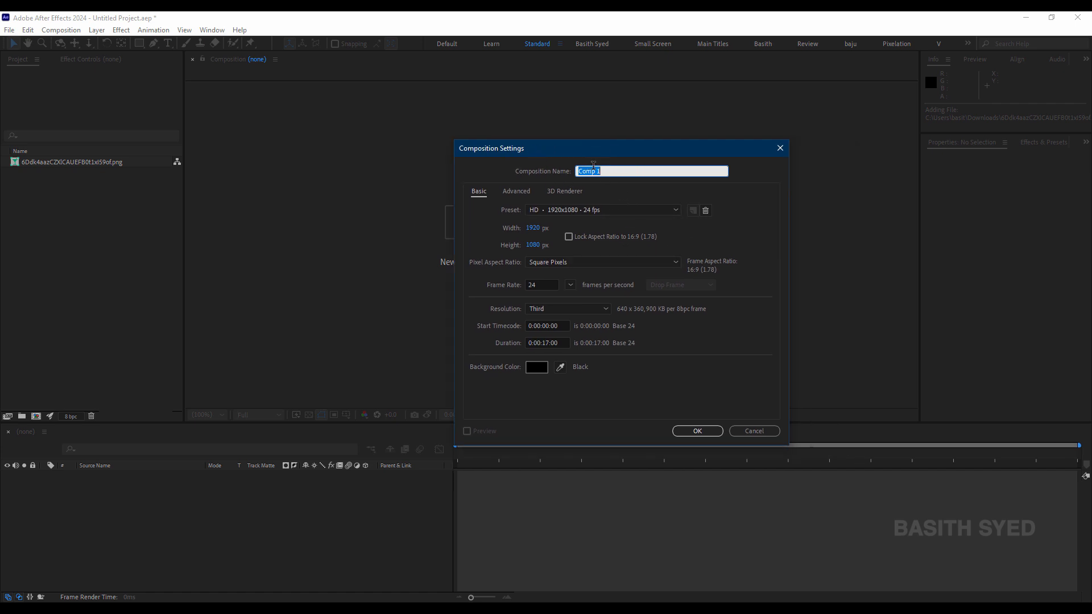
{"action": "type", "text": "Main"}
{"action": "left_click", "coordinate": [568, 237]}
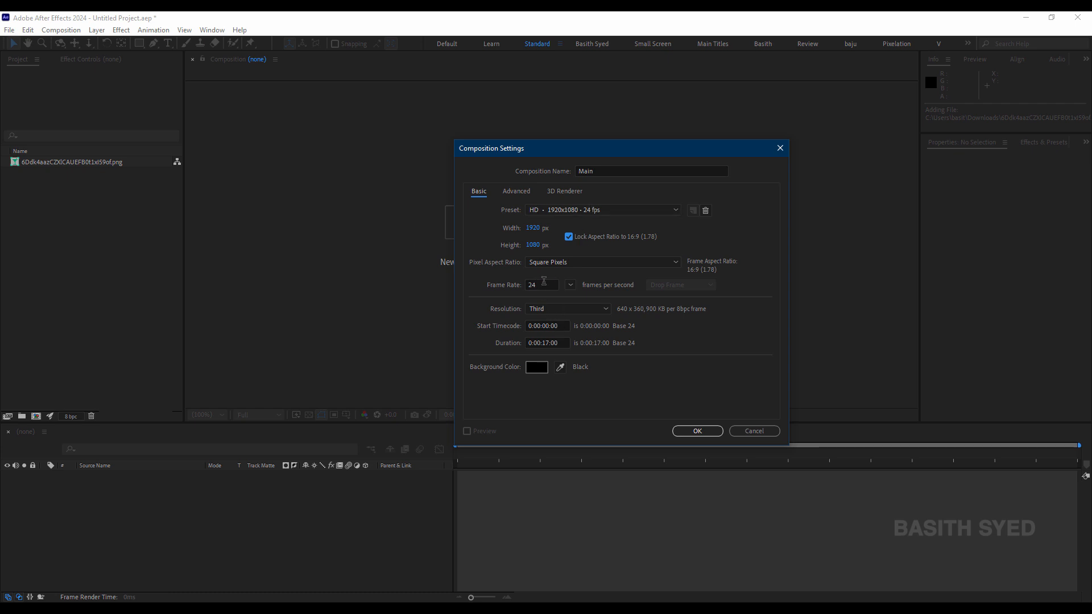
Step: Set the composition's resolution to Half and its duration to 0:00:07:00, and create it
{"action": "left_click", "coordinate": [554, 308]}
{"action": "left_click", "coordinate": [556, 345]}
{"action": "left_click", "coordinate": [560, 312]}
{"action": "left_click", "coordinate": [557, 333]}
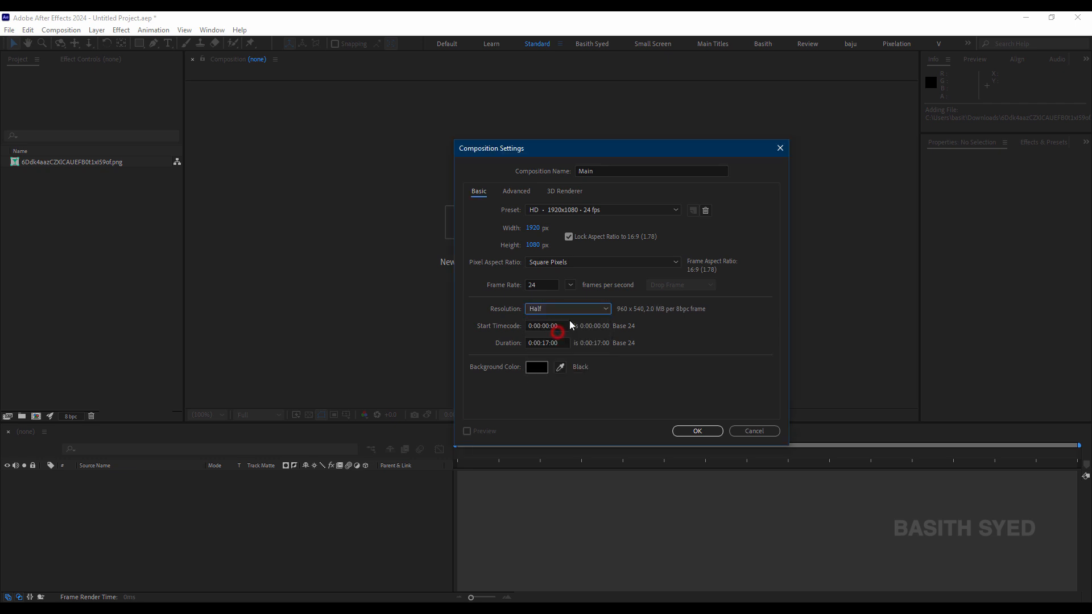
{"action": "left_click", "coordinate": [556, 343]}
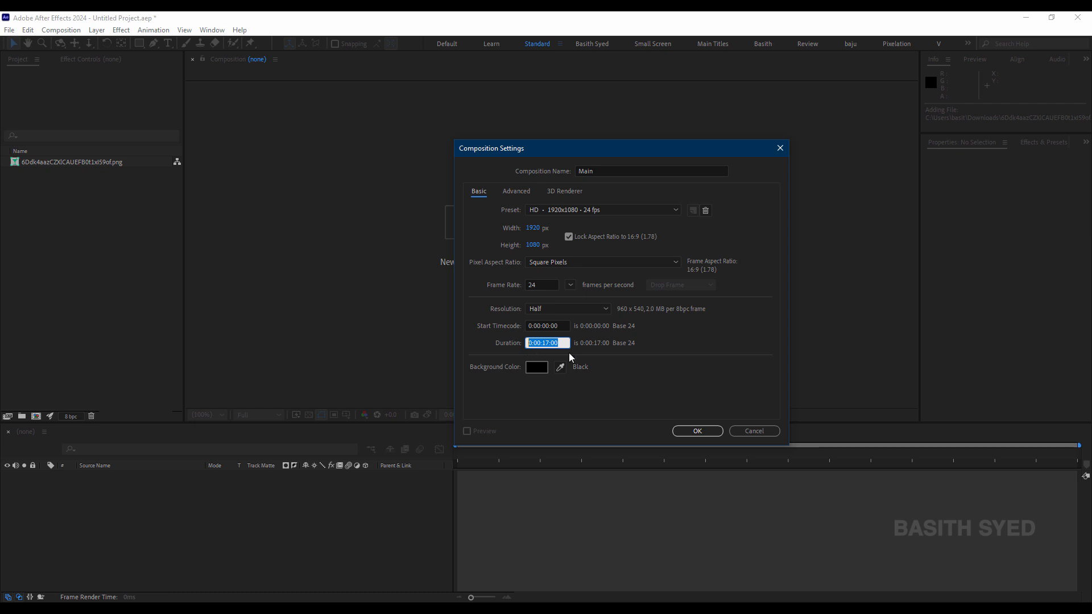
{"action": "type", "text": "07."}
{"action": "left_click", "coordinate": [578, 411]}
{"action": "left_click", "coordinate": [700, 431]}
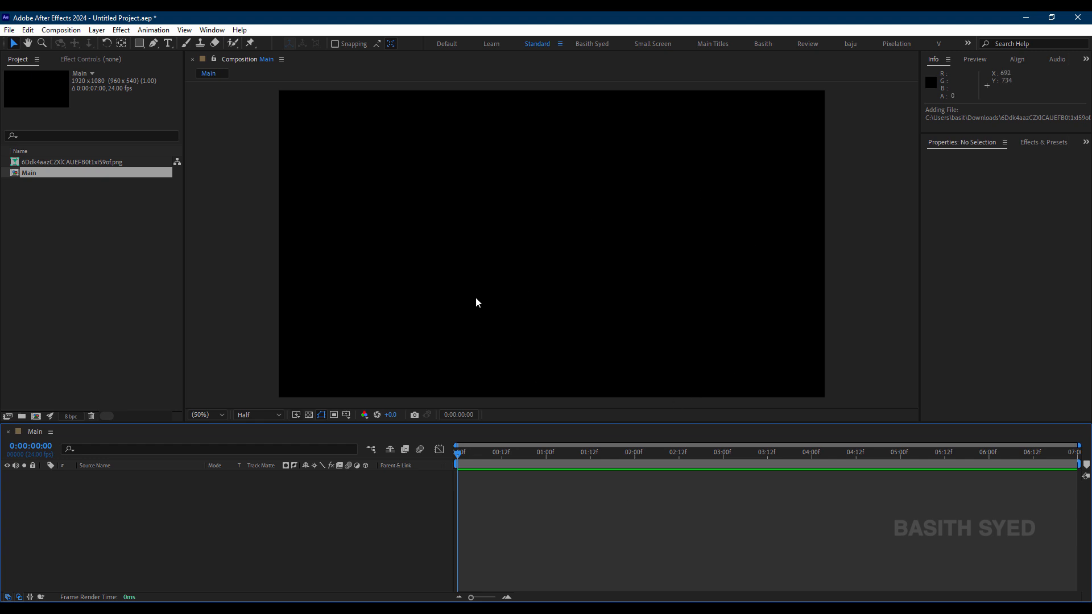
Step: Add the title PNG to the Main composition as a layer
{"action": "left_click", "coordinate": [103, 264]}
{"action": "left_click", "coordinate": [78, 162]}
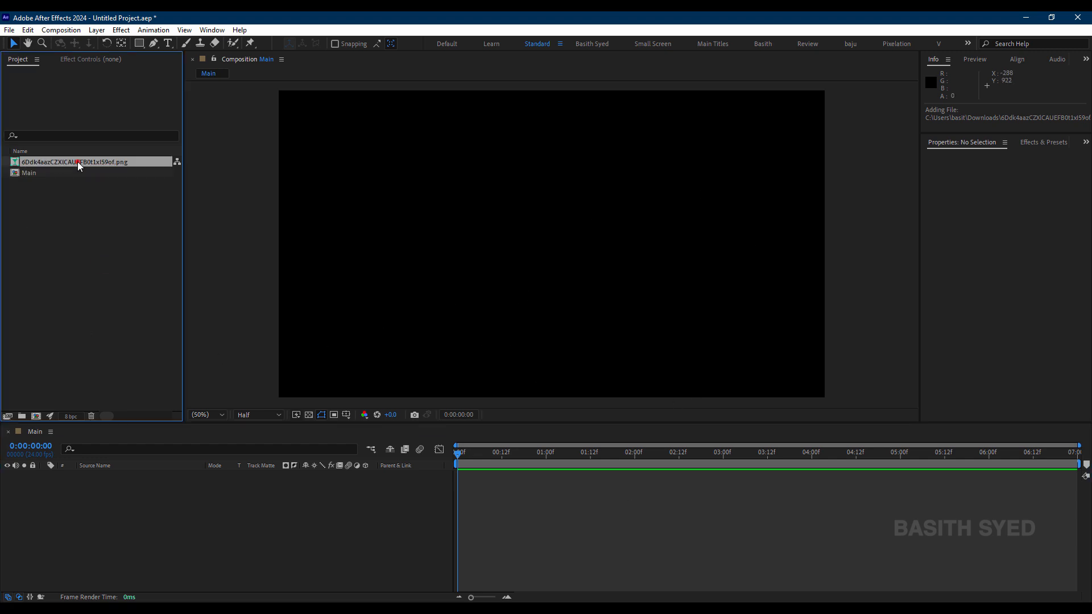
{"action": "left_click_drag", "start_coordinate": [109, 163], "coordinate": [250, 519]}
{"action": "left_click", "coordinate": [614, 533]}
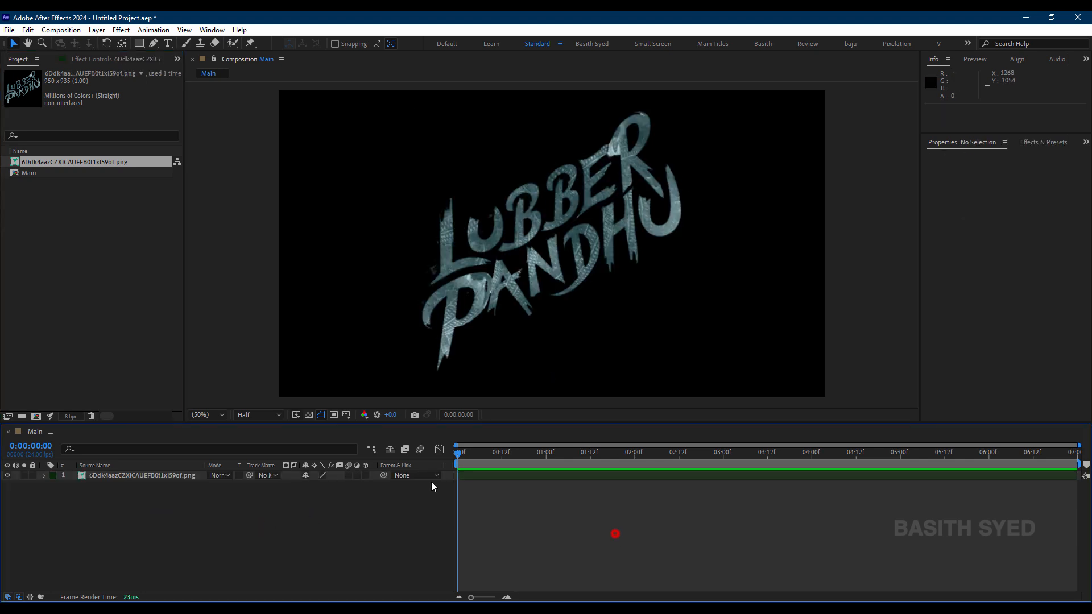
{"action": "scroll", "coordinate": [503, 257], "scroll_direction": "up", "scroll_amount": 1}
{"action": "scroll", "coordinate": [503, 258], "scroll_direction": "down", "scroll_amount": 1}
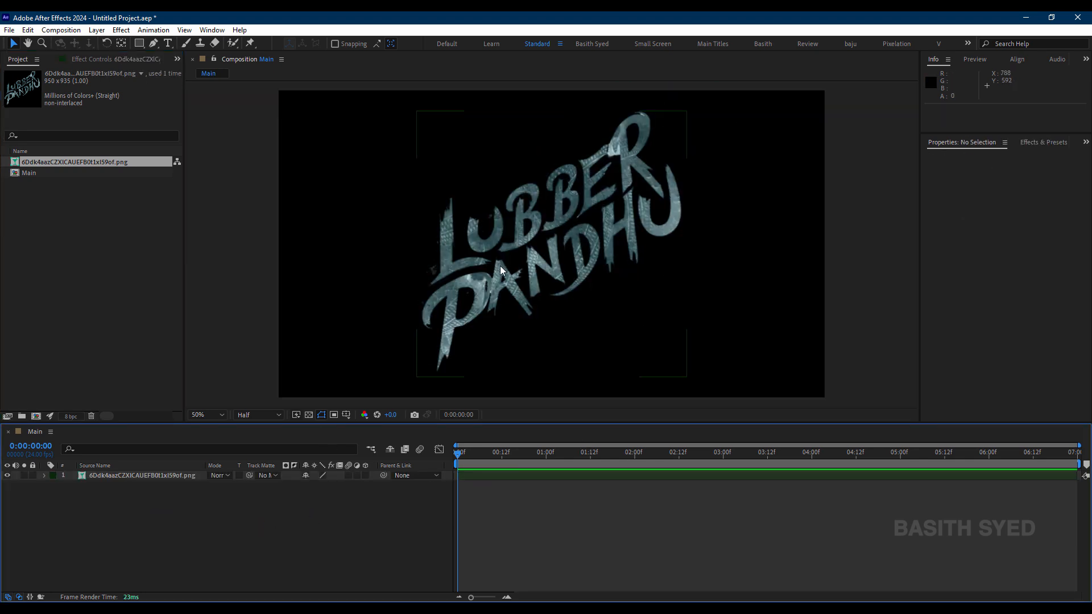
{"action": "left_click", "coordinate": [608, 510]}
{"action": "left_click", "coordinate": [179, 475]}
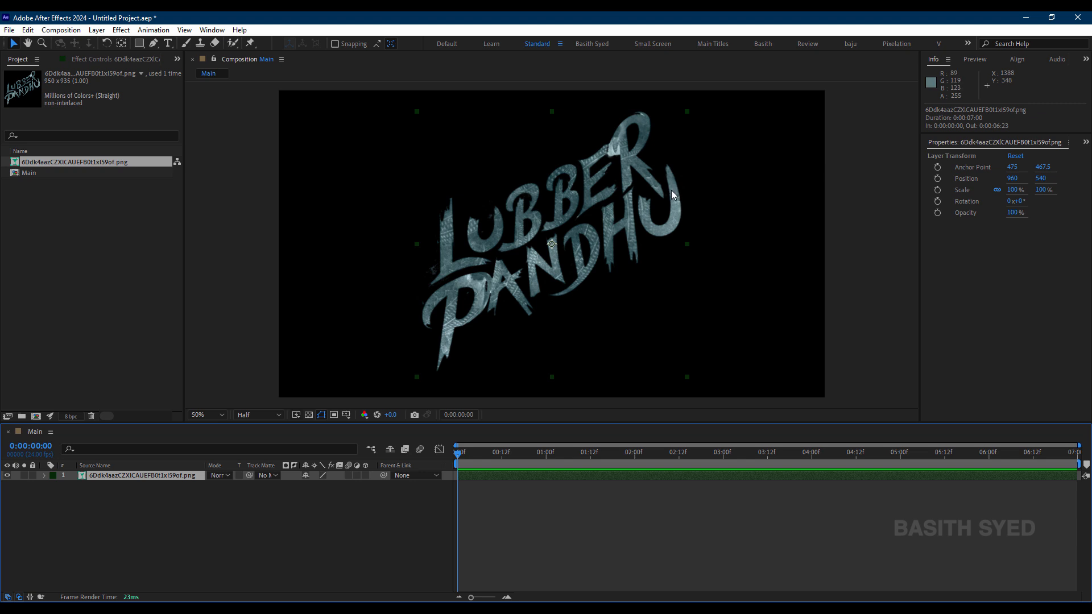
{"action": "left_click", "coordinate": [633, 526]}
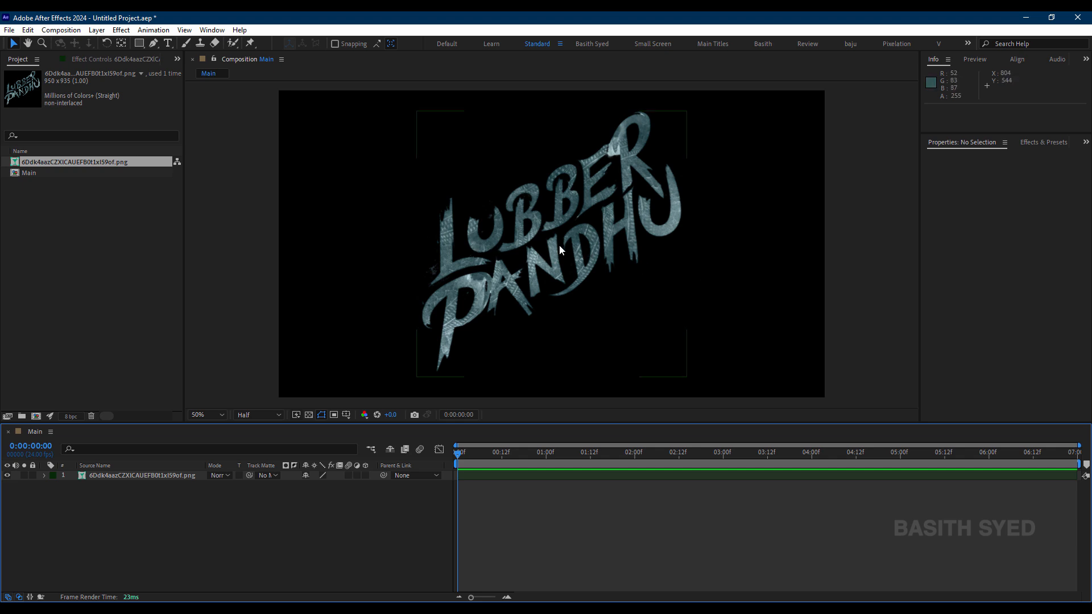
{"action": "left_click", "coordinate": [185, 475]}
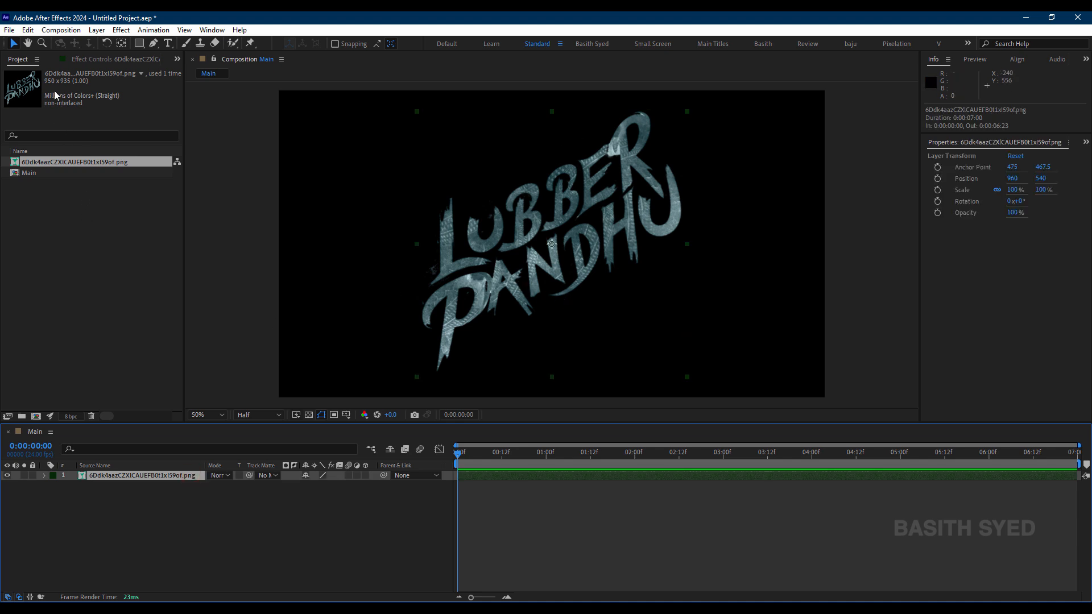
Step: Set the composition's preview resolution to Full
{"action": "left_click", "coordinate": [279, 414]}
{"action": "left_click", "coordinate": [264, 437]}
{"action": "scroll", "coordinate": [590, 211], "scroll_direction": "up", "scroll_amount": 1}
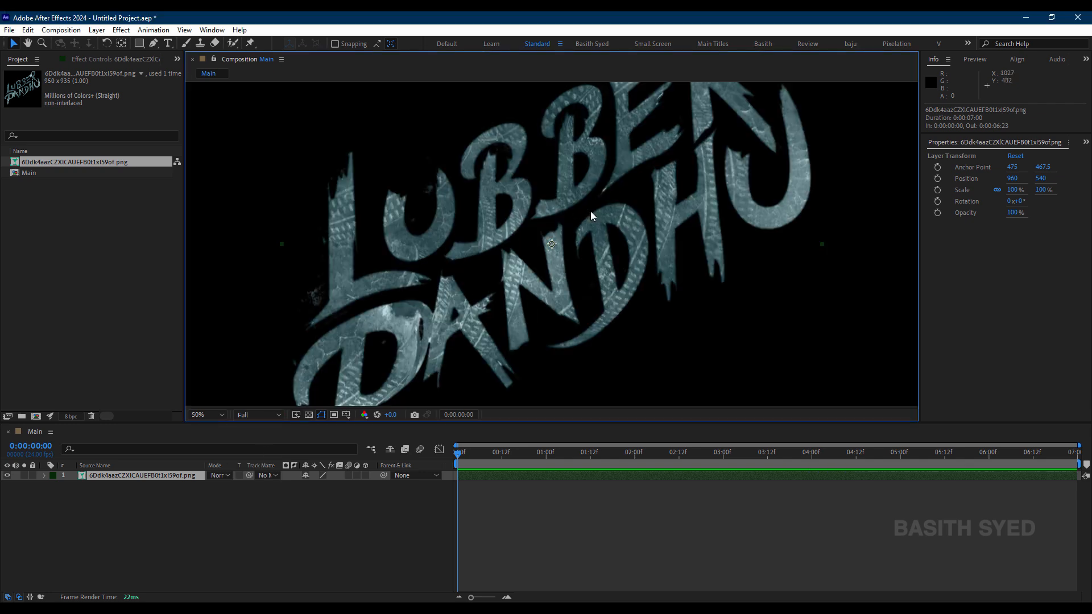
{"action": "scroll", "coordinate": [590, 211], "scroll_direction": "down", "scroll_amount": 1}
Step: Examine the individual letters of both words in the title layer up close
{"action": "left_click", "coordinate": [192, 525]}
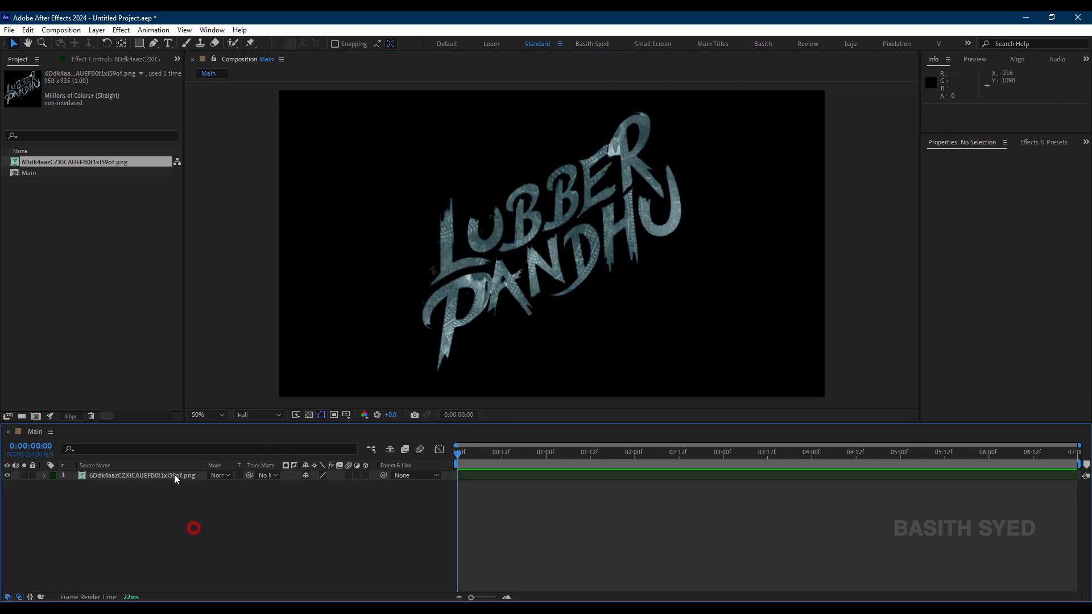
{"action": "left_click", "coordinate": [177, 476]}
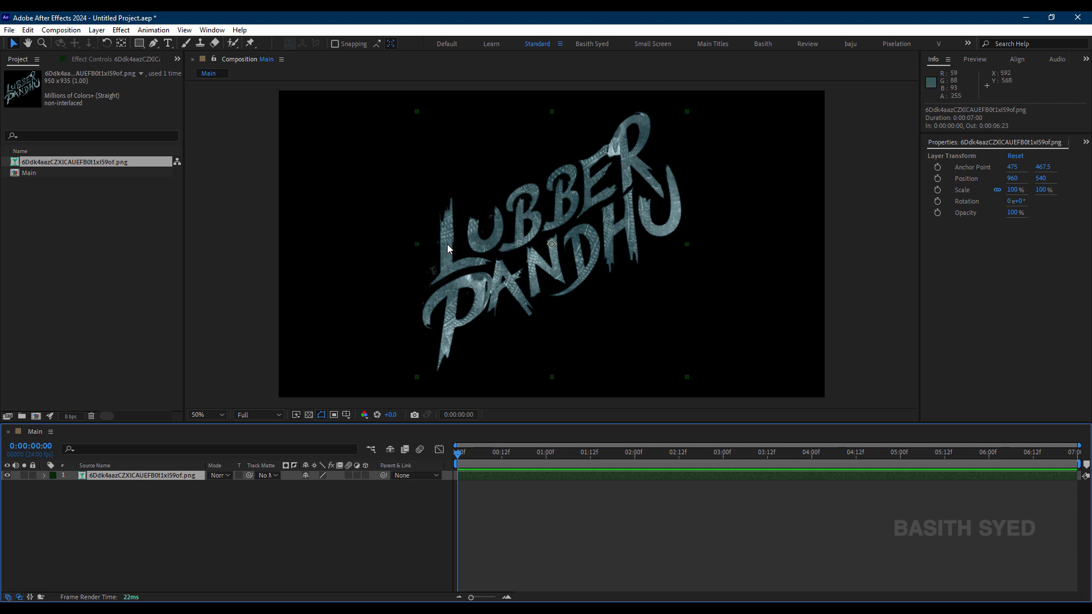
{"action": "left_click", "coordinate": [302, 502]}
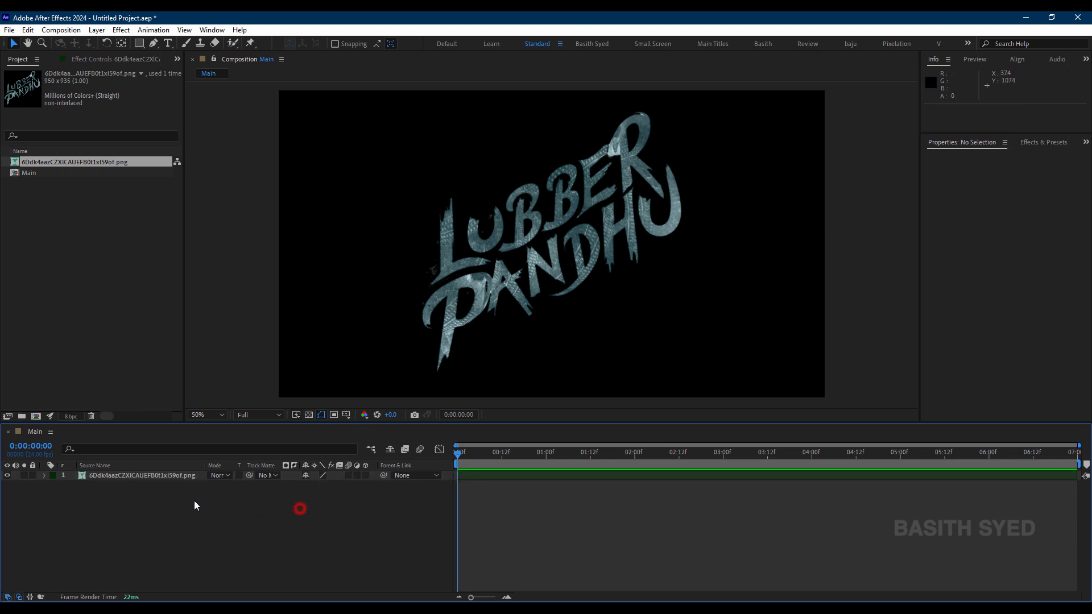
{"action": "left_click", "coordinate": [173, 476]}
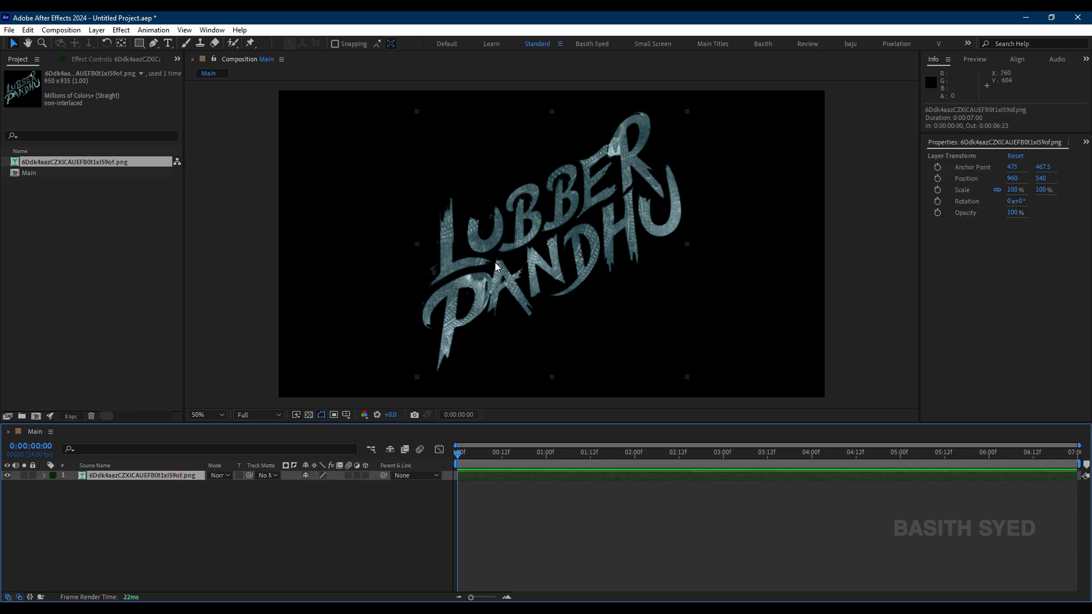
{"action": "scroll", "coordinate": [570, 151], "scroll_direction": "up", "scroll_amount": 1}
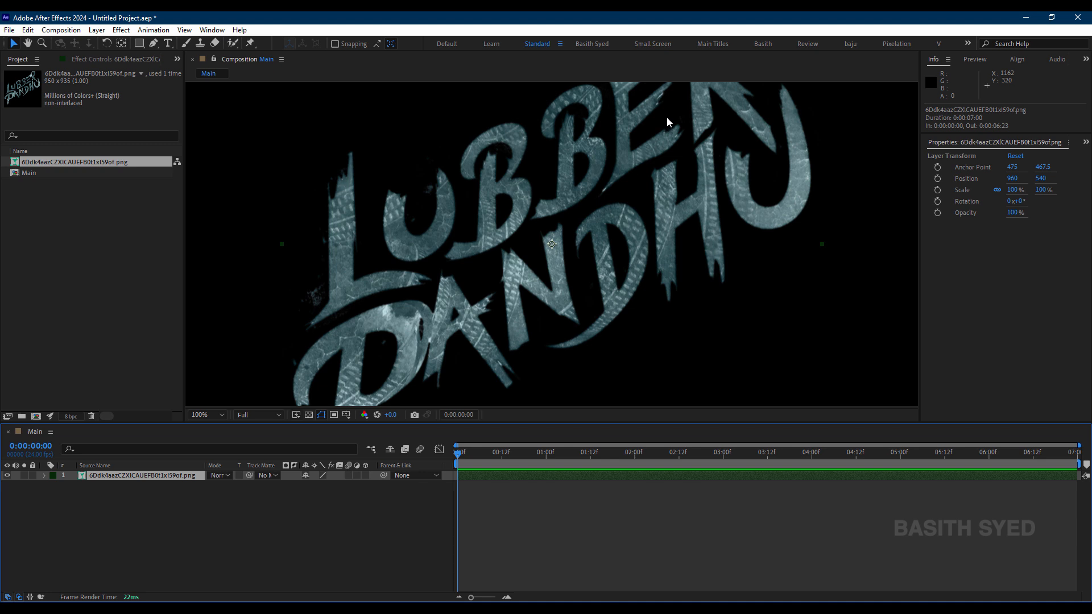
{"action": "left_click_drag", "start_coordinate": [671, 104], "coordinate": [649, 245]}
{"action": "scroll", "coordinate": [668, 186], "scroll_direction": "up", "scroll_amount": 1}
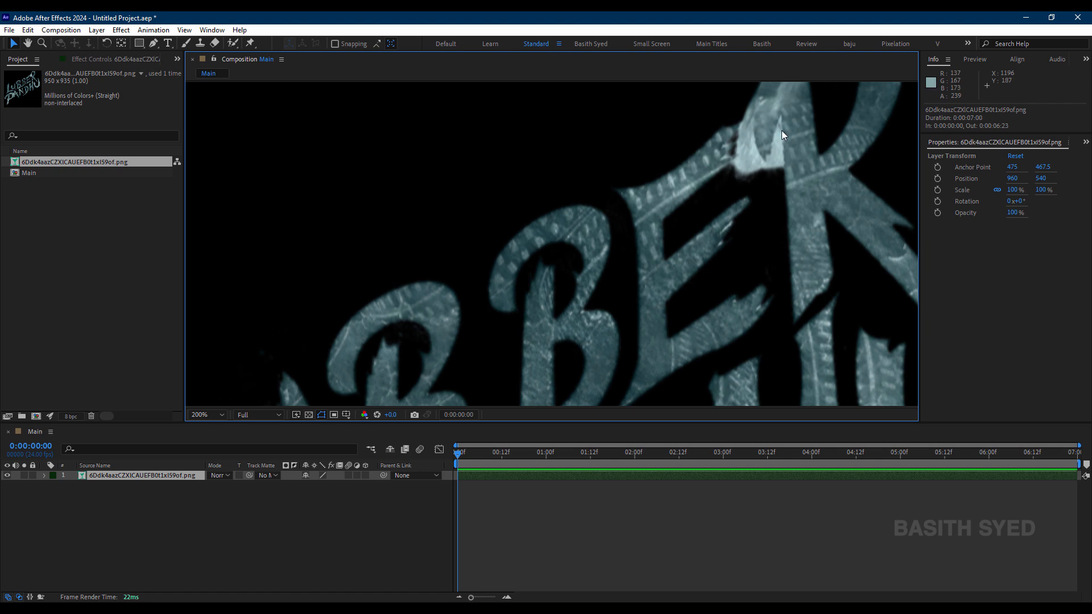
{"action": "scroll", "coordinate": [783, 167], "scroll_direction": "down", "scroll_amount": 1}
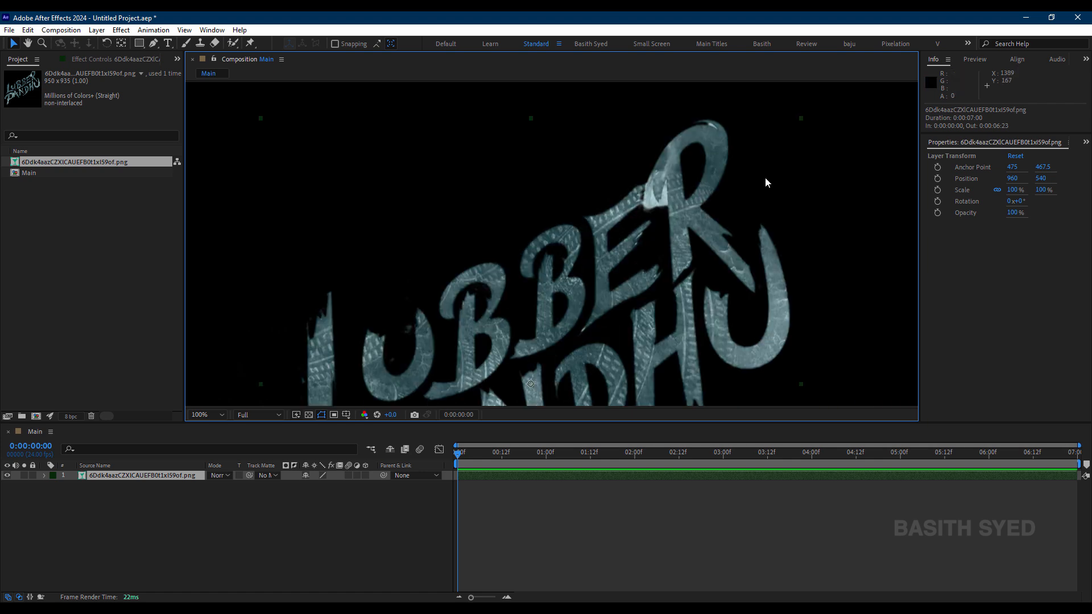
{"action": "left_click_drag", "start_coordinate": [650, 322], "coordinate": [696, 151]}
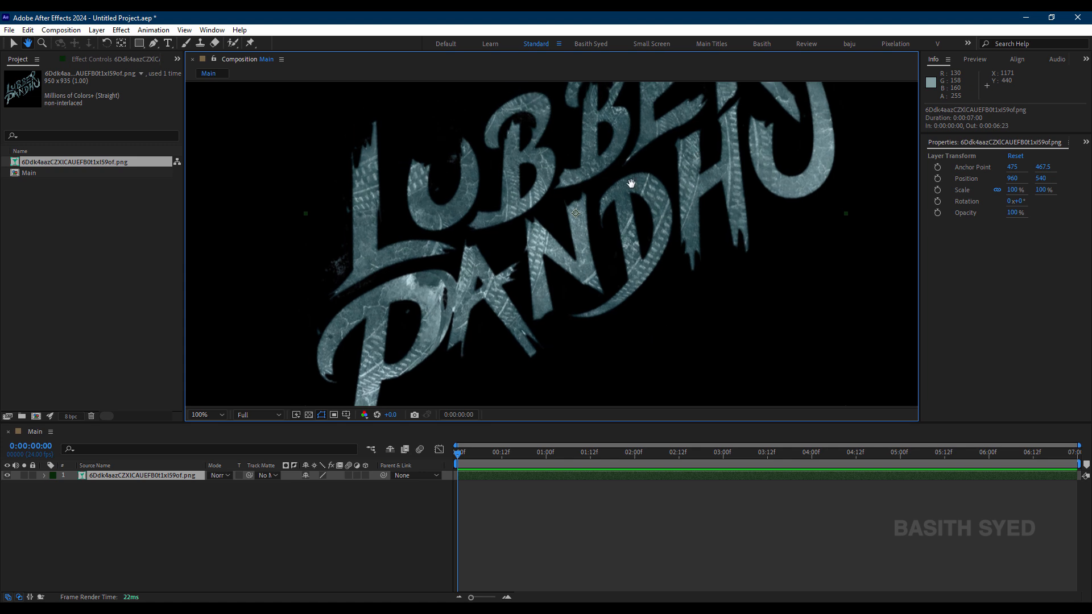
{"action": "left_click", "coordinate": [206, 515]}
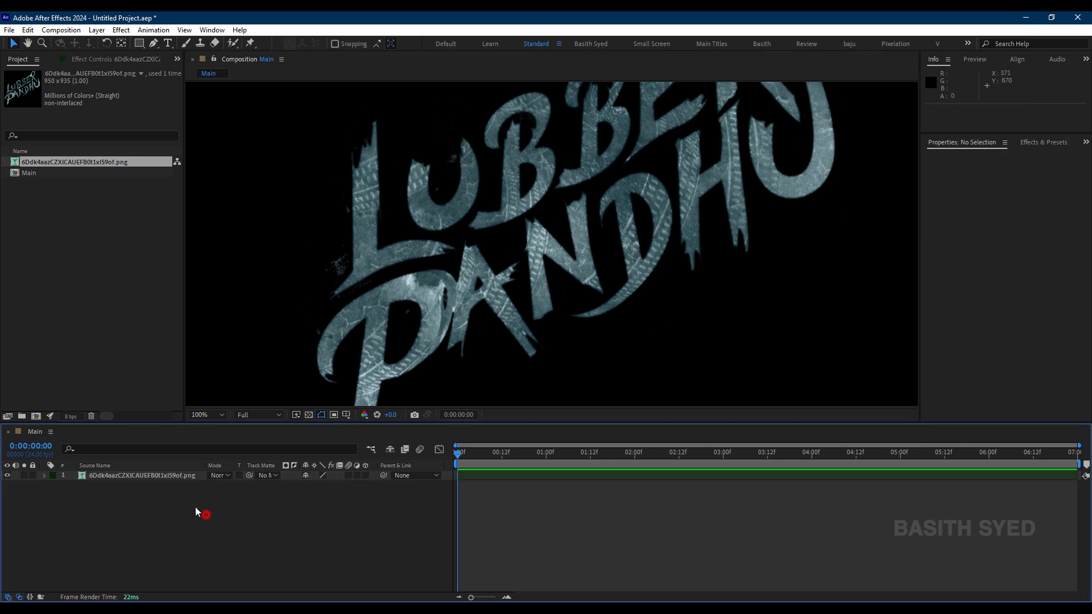
Step: Trace an open mask path on the title layer with the Pen tool, down the L's stem and around its foot
{"action": "left_click", "coordinate": [154, 43]}
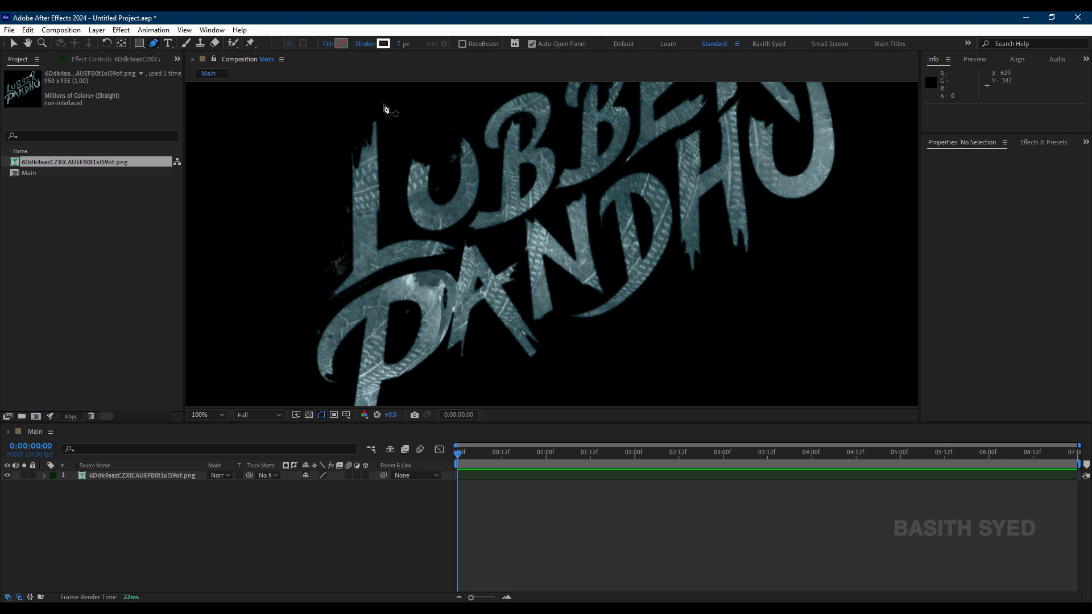
{"action": "left_click", "coordinate": [139, 521]}
{"action": "left_click", "coordinate": [159, 477]}
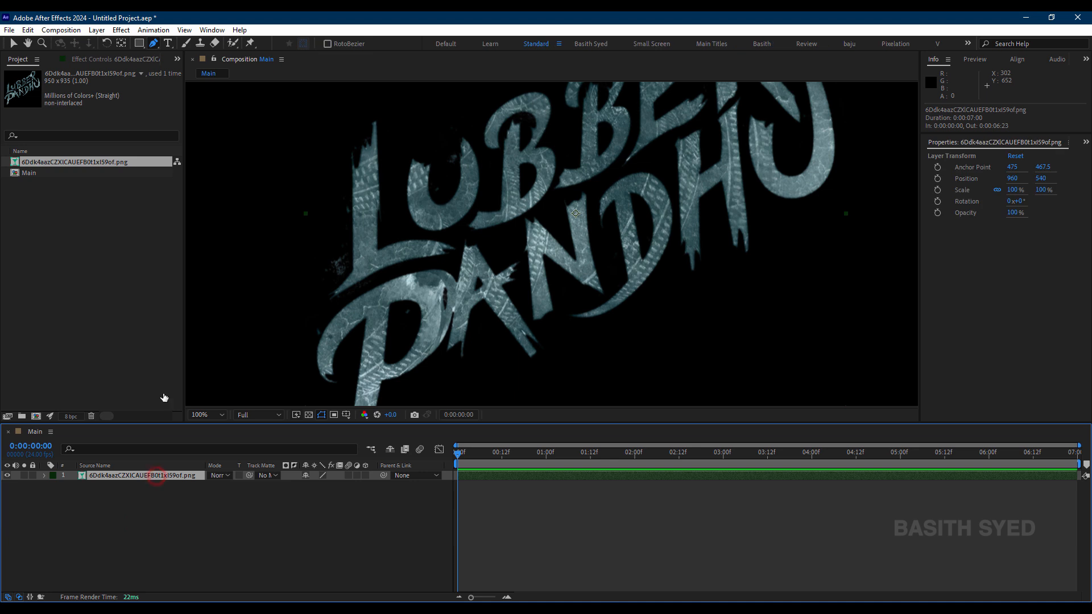
{"action": "key", "text": "h"}
{"action": "mouse_move", "coordinate": [403, 300]}
{"action": "left_mouse_down"}
{"action": "mouse_move", "coordinate": [347, 207]}
{"action": "mouse_move", "coordinate": [357, 278]}
{"action": "mouse_move", "coordinate": [391, 213]}
{"action": "mouse_move", "coordinate": [391, 298]}
{"action": "left_mouse_up"}
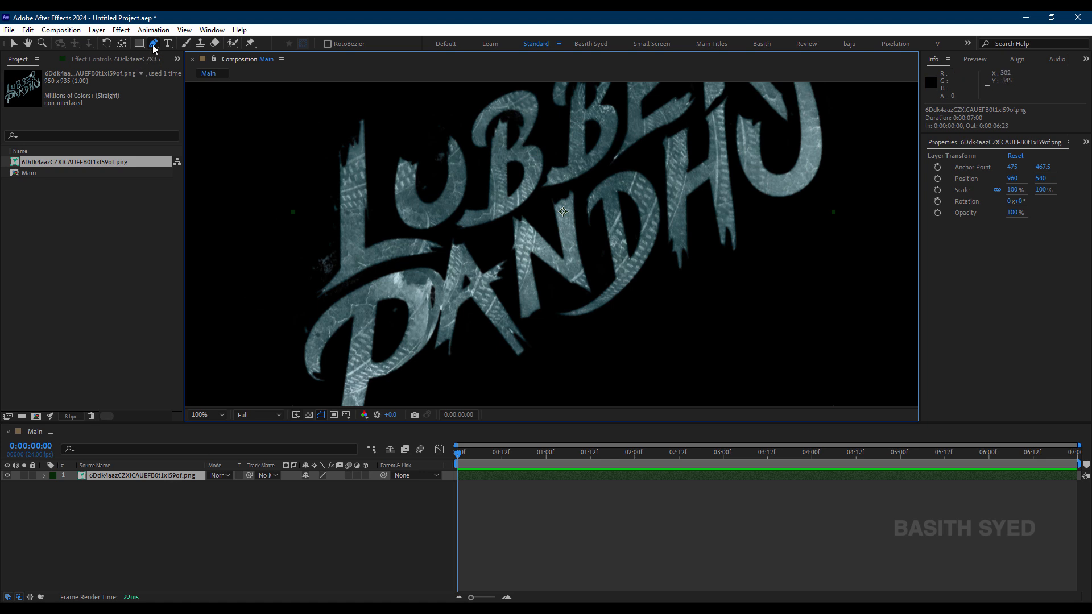
{"action": "left_click", "coordinate": [365, 104]}
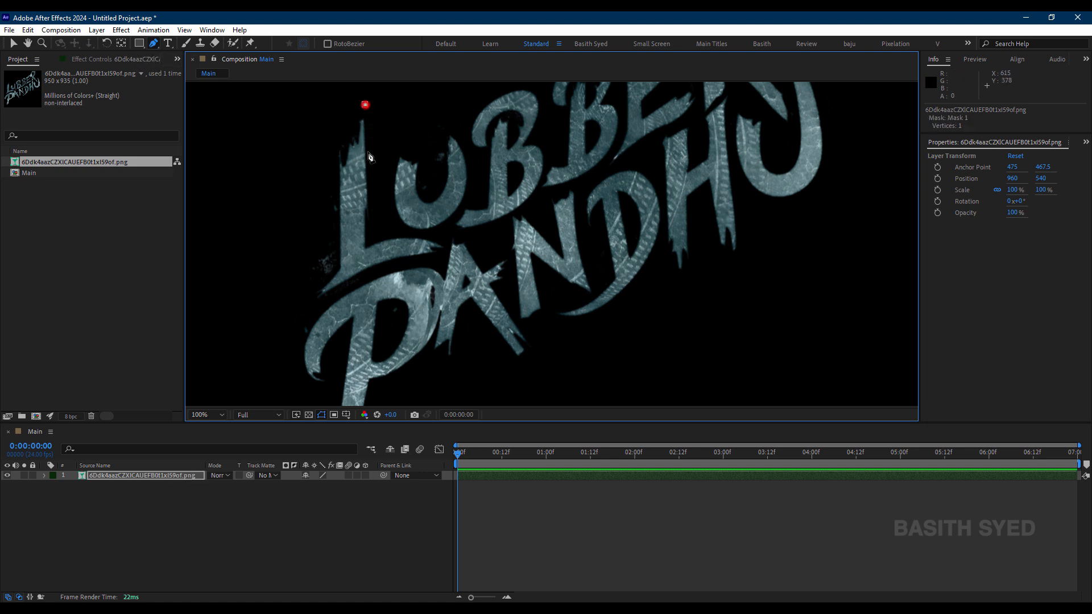
{"action": "left_click", "coordinate": [380, 225]}
{"action": "left_click", "coordinate": [403, 232]}
{"action": "left_click", "coordinate": [438, 239]}
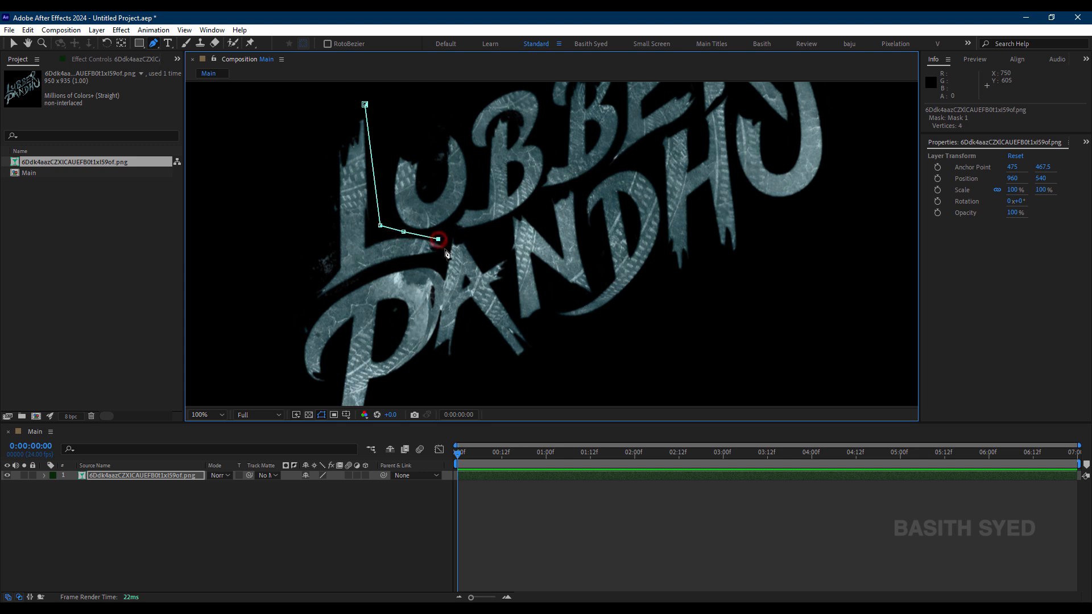
{"action": "left_click", "coordinate": [166, 557]}
Step: Duplicate the masked title layer and rename the lower copy Source
{"action": "left_click", "coordinate": [162, 476]}
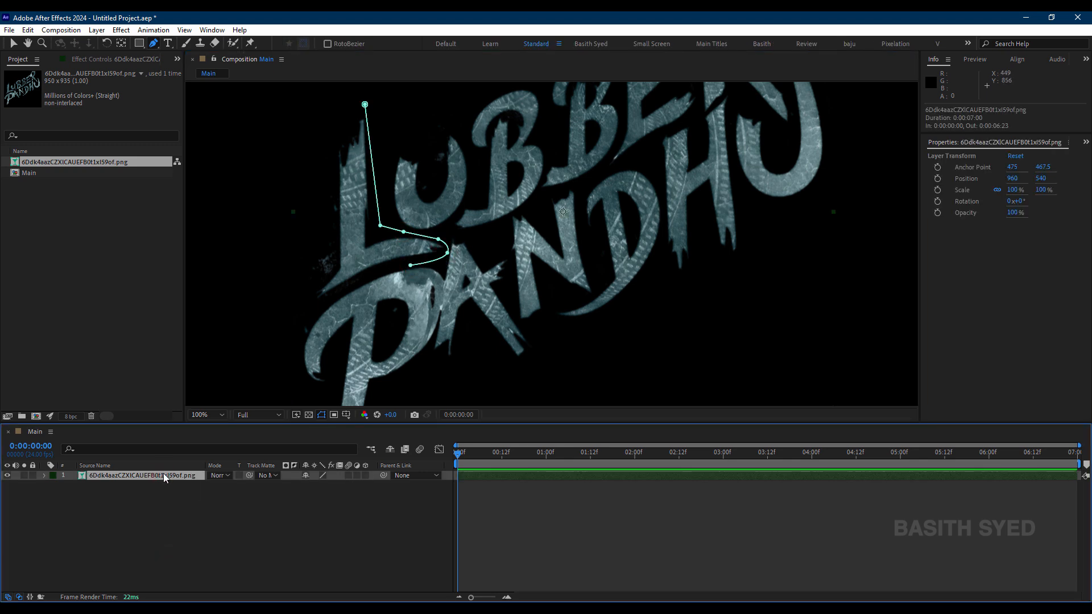
{"action": "key", "text": "ctrl+d"}
{"action": "left_click", "coordinate": [140, 487]}
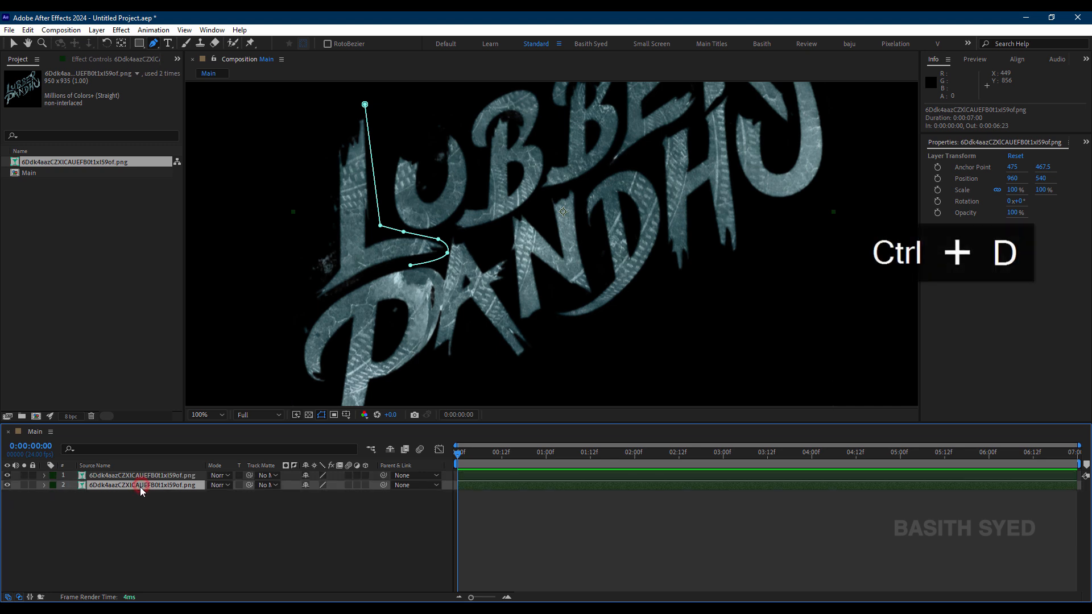
{"action": "key", "text": "Return"}
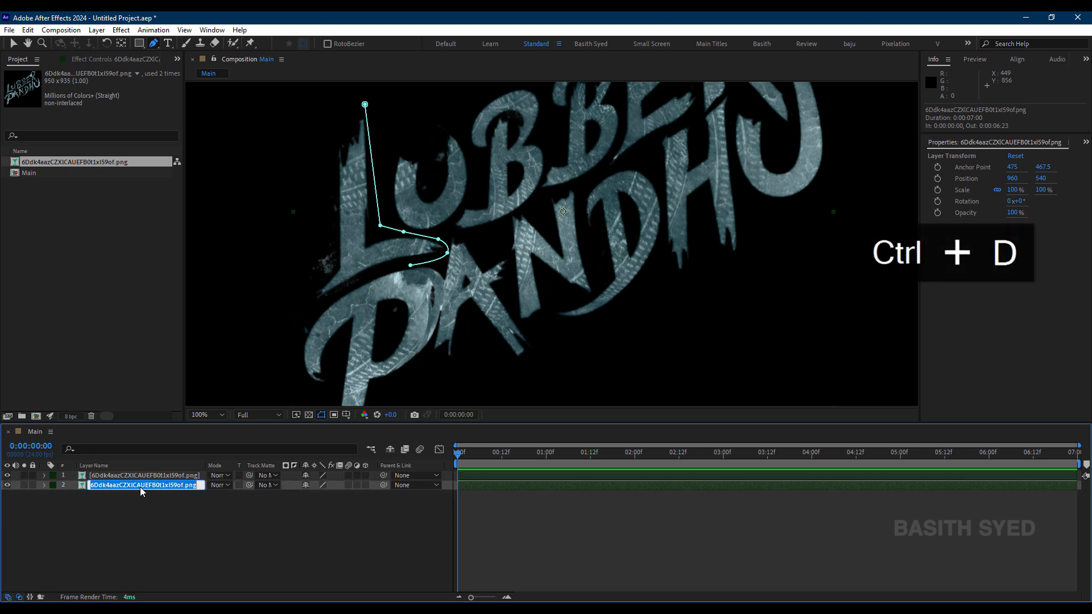
{"action": "key", "text": "BackSpace"}
{"action": "type", "text": "Sourc"}
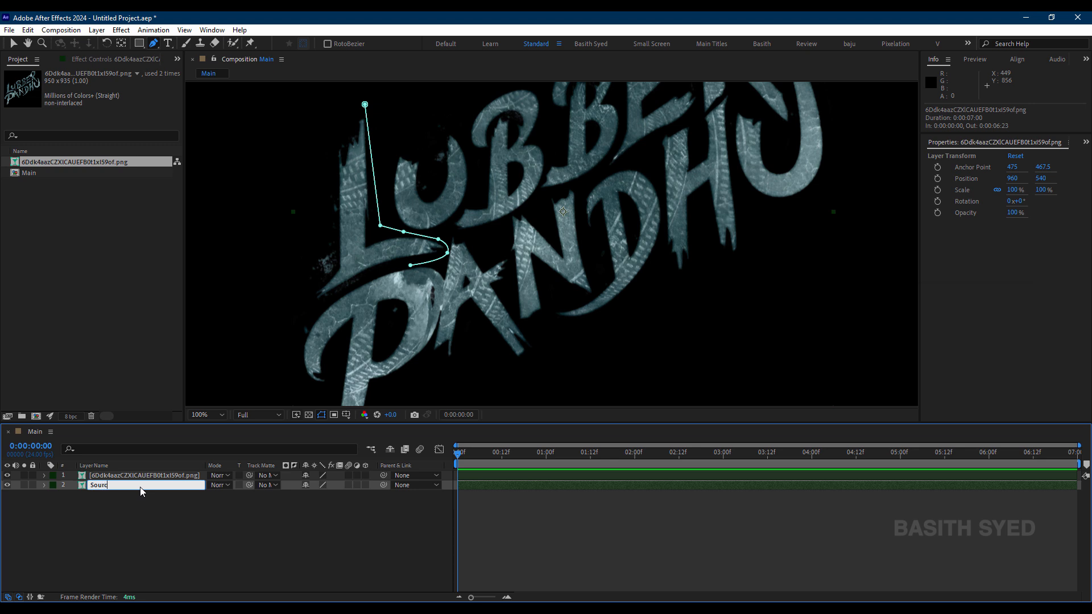
{"action": "type", "text": "e"}
{"action": "key", "text": "Return"}
Step: Duplicate the Source layer and hide the original Source layer
{"action": "key", "text": "ctrl+d"}
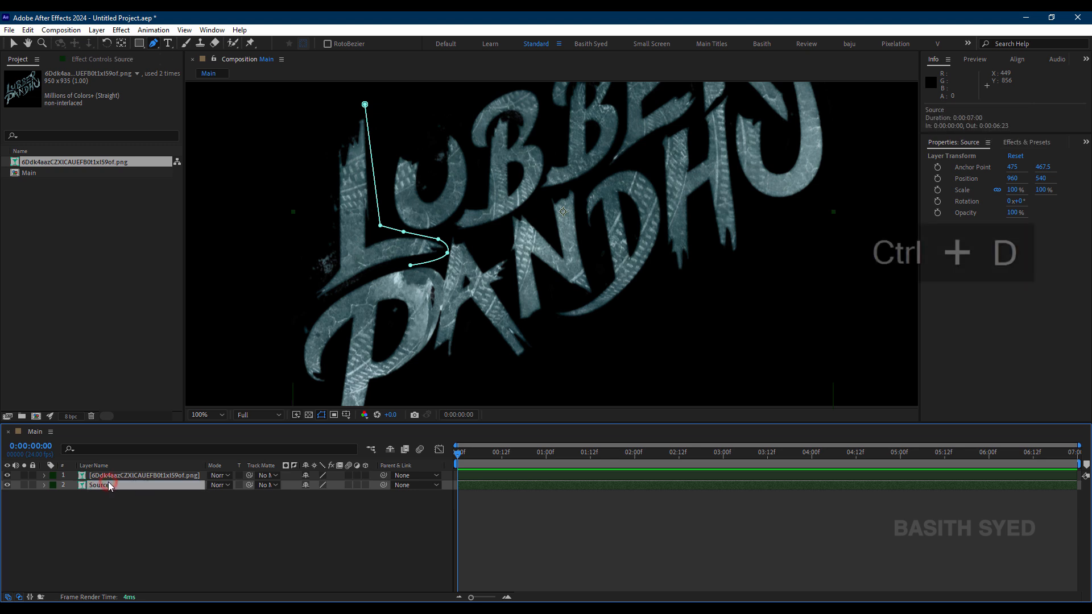
{"action": "left_click", "coordinate": [113, 475]}
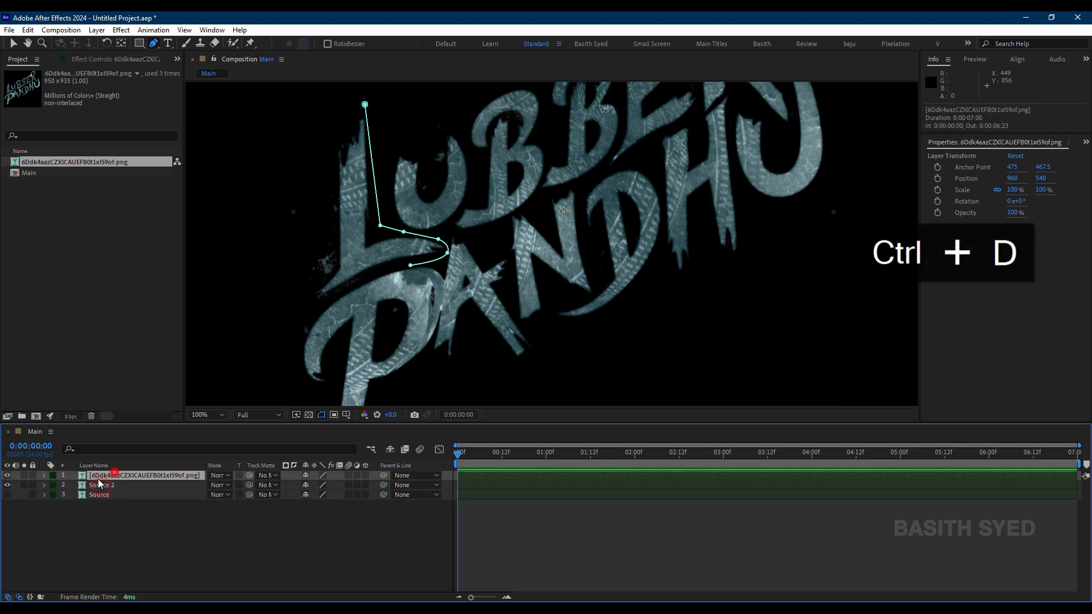
Step: Hide the Source 2 layer and rename the top title layer L
{"action": "left_click", "coordinate": [8, 484]}
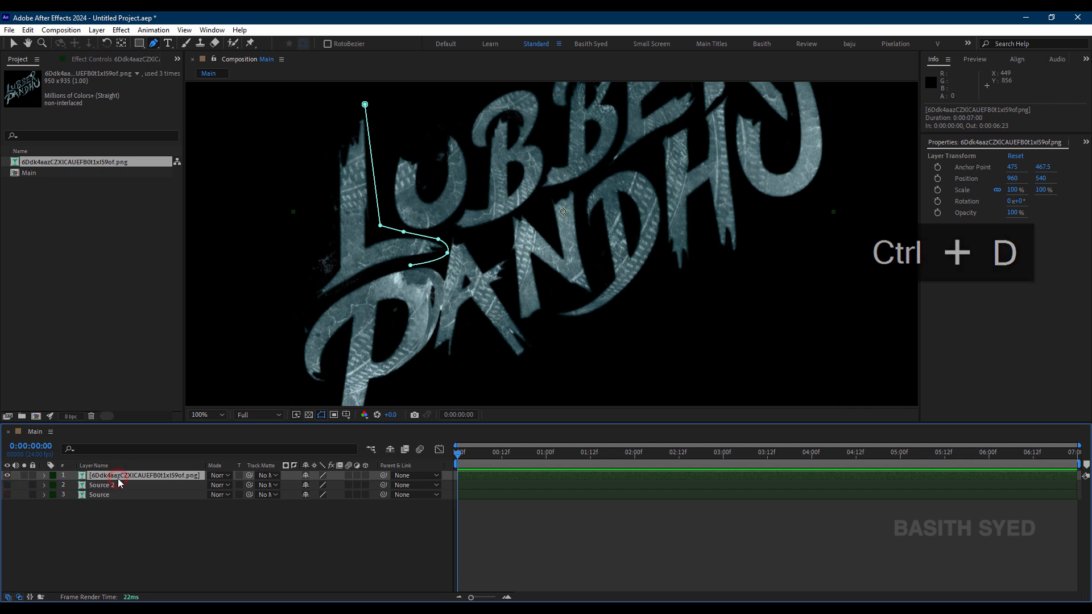
{"action": "key", "text": "Return"}
{"action": "type", "text": "L"}
{"action": "key", "text": "Return"}
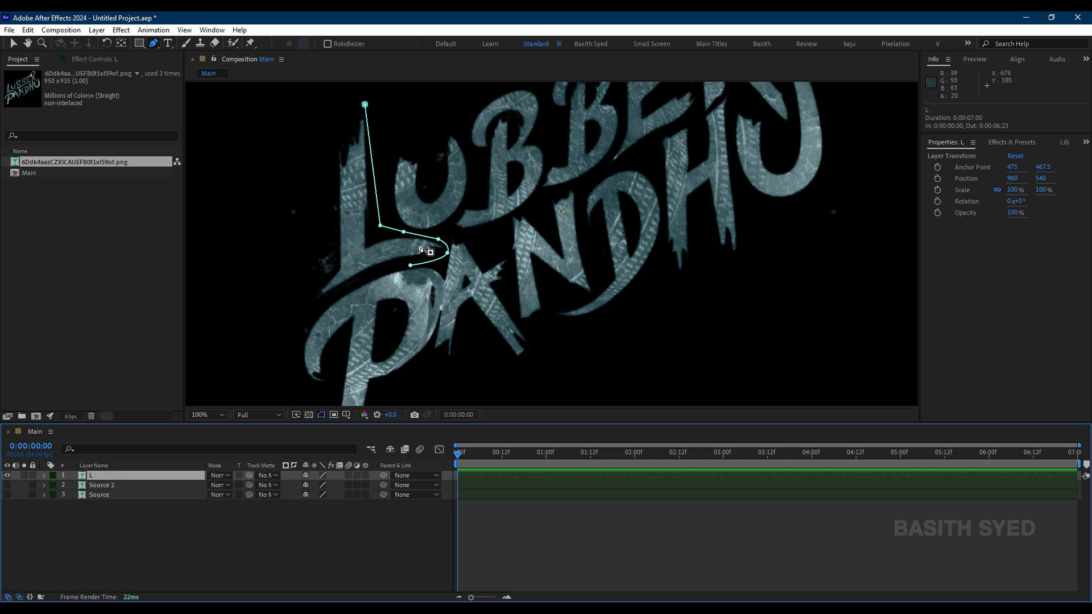
Step: Continue the open mask path on the L layer under the foot and up the stem's outer side, closing it around the letter
{"action": "left_click", "coordinate": [410, 265]}
{"action": "left_click_drag", "start_coordinate": [322, 300], "coordinate": [290, 282]}
{"action": "left_click", "coordinate": [286, 241]}
{"action": "left_click", "coordinate": [296, 188]}
{"action": "left_click_drag", "start_coordinate": [310, 140], "coordinate": [315, 134]}
{"action": "left_click", "coordinate": [365, 104]}
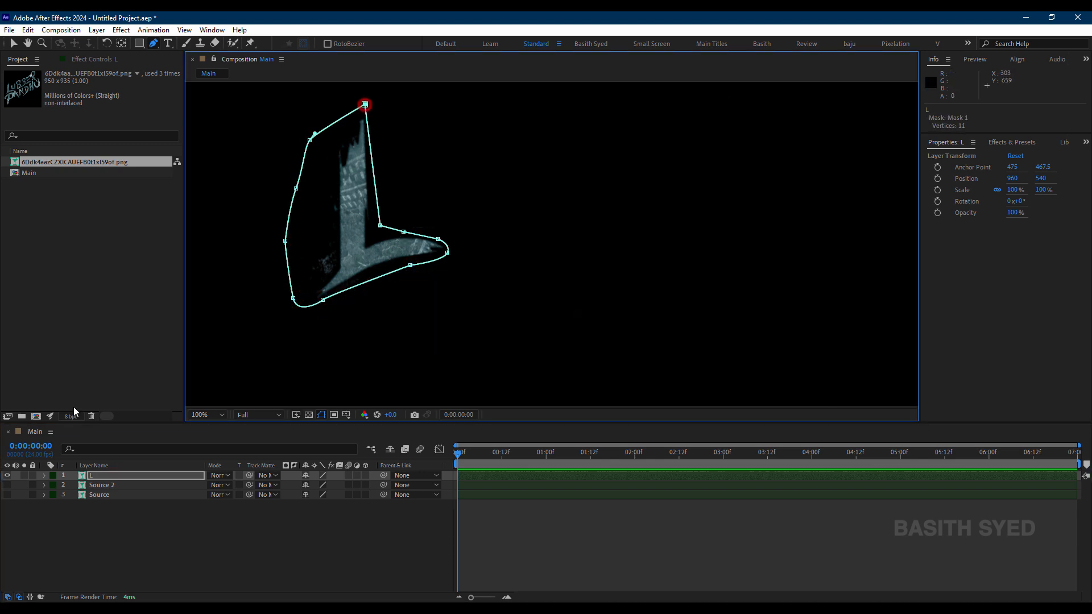
Step: Hide the L layer and duplicate Source 2, leaving only the new copy visible
{"action": "left_click", "coordinate": [86, 530]}
{"action": "left_click_drag", "start_coordinate": [7, 475], "coordinate": [8, 494]}
{"action": "left_click", "coordinate": [8, 484]}
{"action": "left_click", "coordinate": [129, 484]}
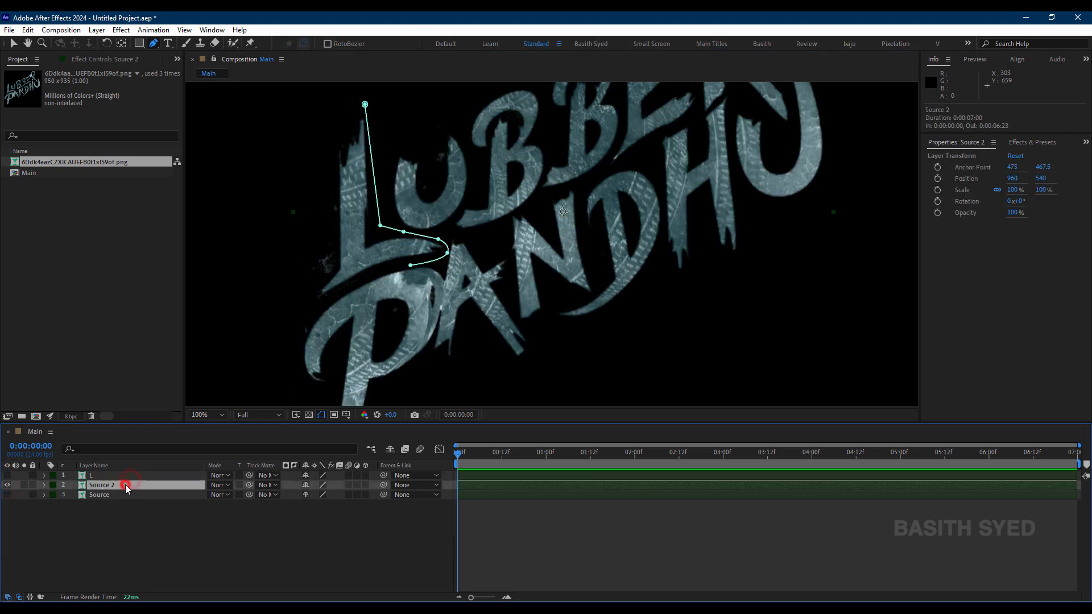
{"action": "key", "text": "ctrl+d"}
{"action": "left_click", "coordinate": [8, 494]}
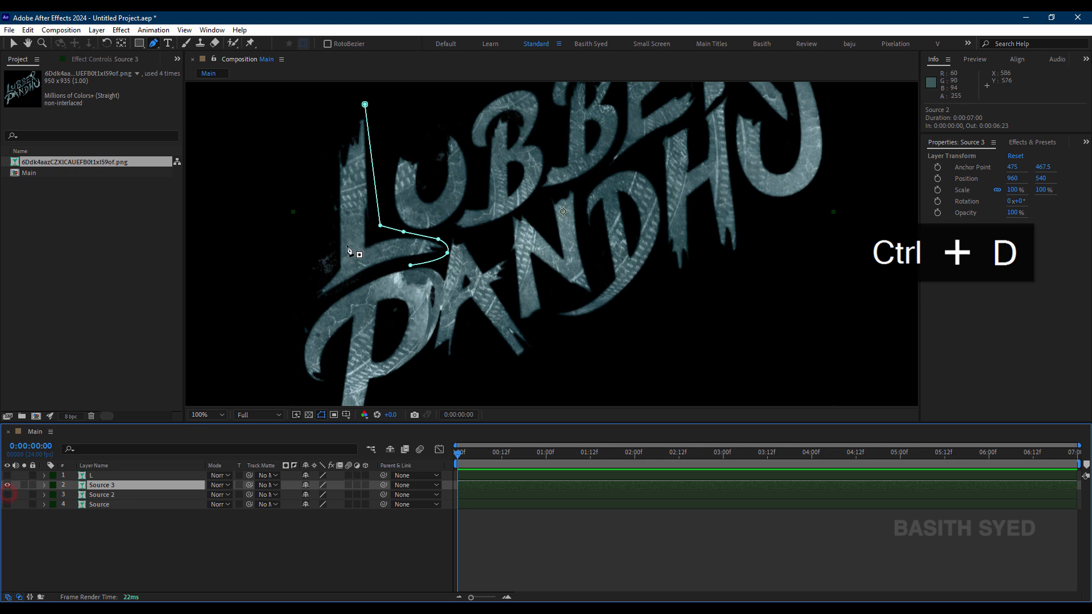
Step: Delete the leftover open L mask path from the Source 3 layer
{"action": "left_click", "coordinate": [365, 105]}
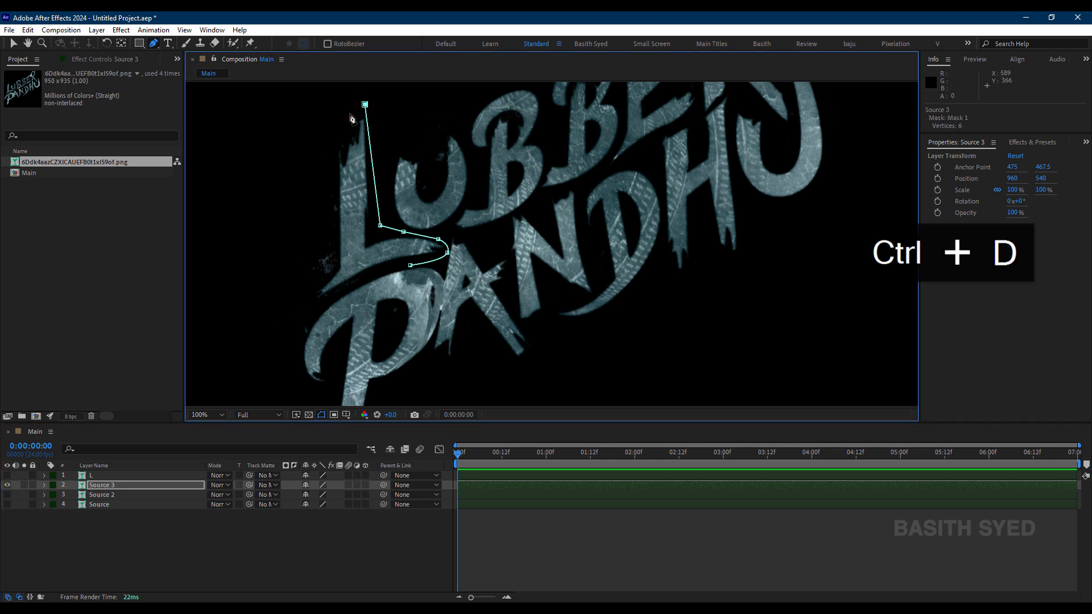
{"action": "key", "text": "v"}
{"action": "left_click_drag", "start_coordinate": [312, 82], "coordinate": [483, 286]}
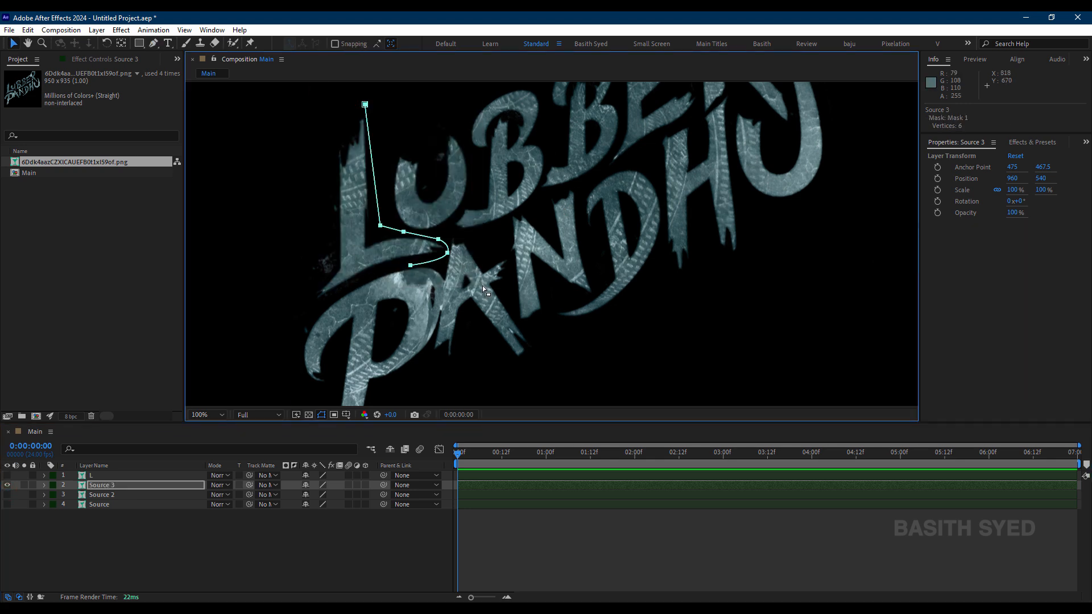
{"action": "key", "text": "Delete"}
{"action": "left_click", "coordinate": [132, 540]}
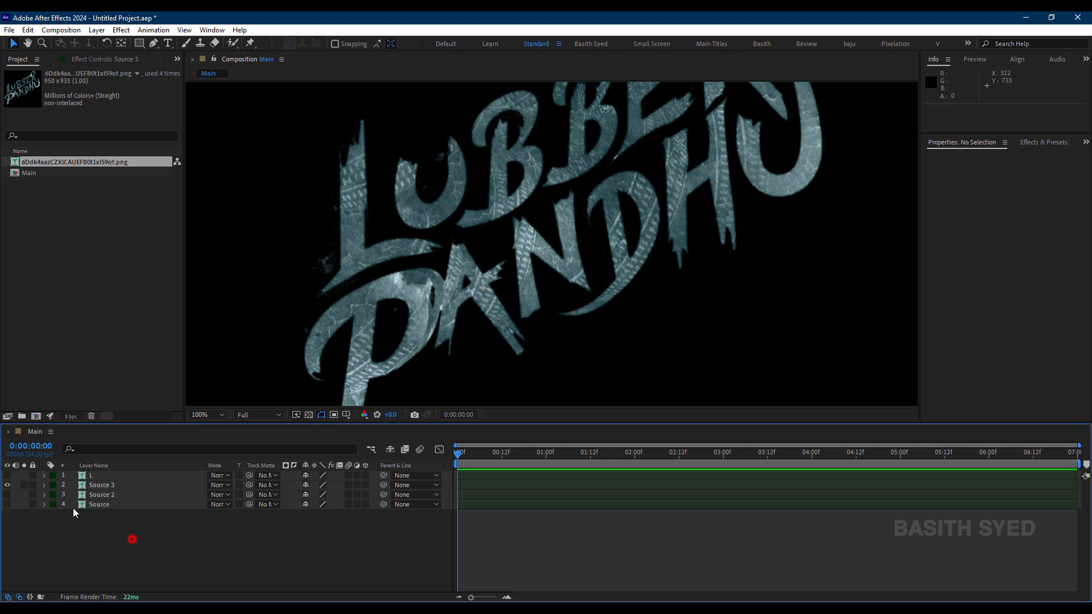
{"action": "left_click", "coordinate": [44, 485]}
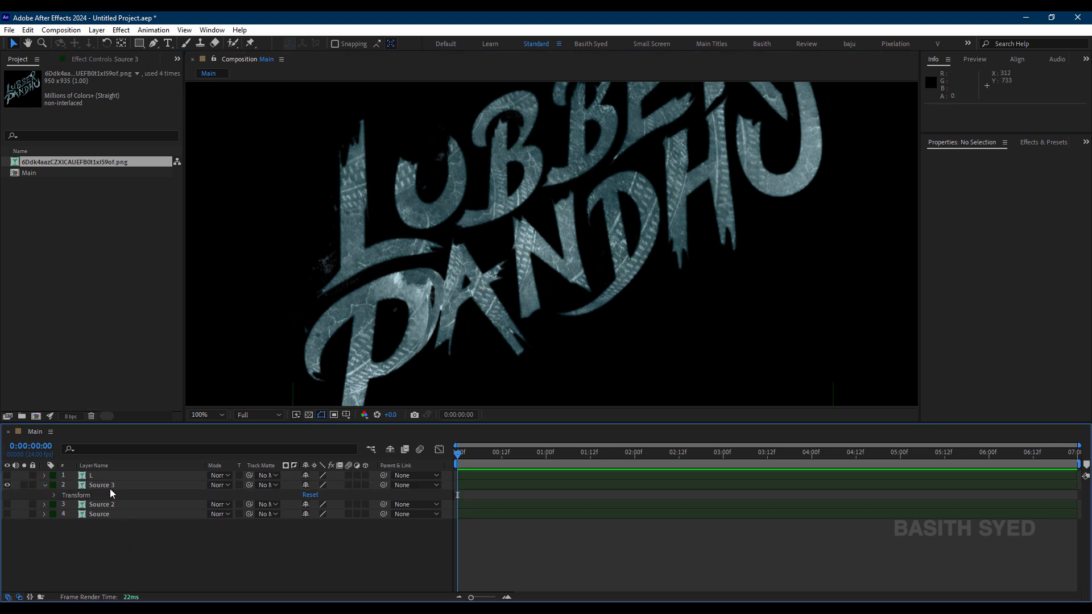
Step: Draw a closed Pen tool mask around the U of LUBBER on the Source 3 layer
{"action": "left_click", "coordinate": [112, 487]}
{"action": "left_click", "coordinate": [154, 43]}
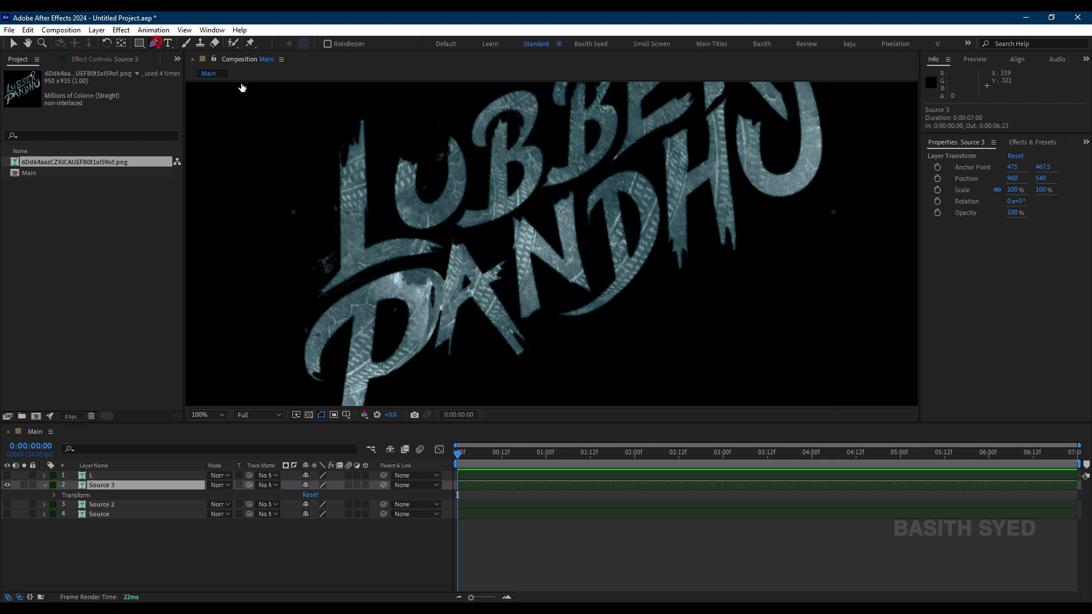
{"action": "left_click", "coordinate": [385, 166]}
{"action": "left_click", "coordinate": [398, 144]}
{"action": "left_click", "coordinate": [437, 126]}
{"action": "left_click", "coordinate": [449, 118]}
{"action": "left_click", "coordinate": [464, 143]}
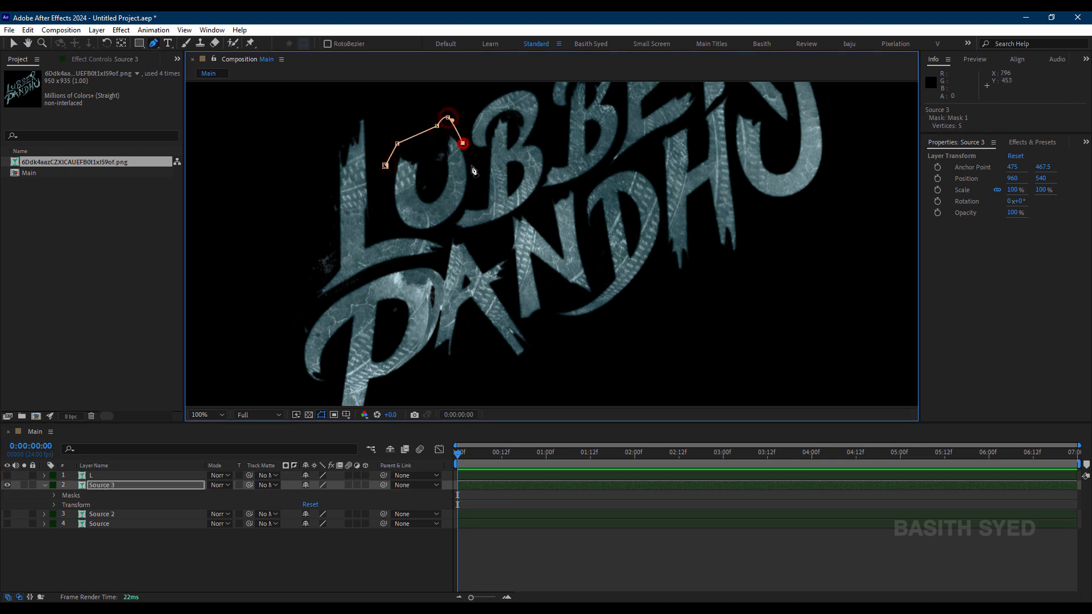
{"action": "left_click", "coordinate": [476, 169]}
{"action": "left_click", "coordinate": [476, 183]}
{"action": "left_click", "coordinate": [466, 203]}
{"action": "left_click", "coordinate": [455, 224]}
{"action": "left_click", "coordinate": [424, 233]}
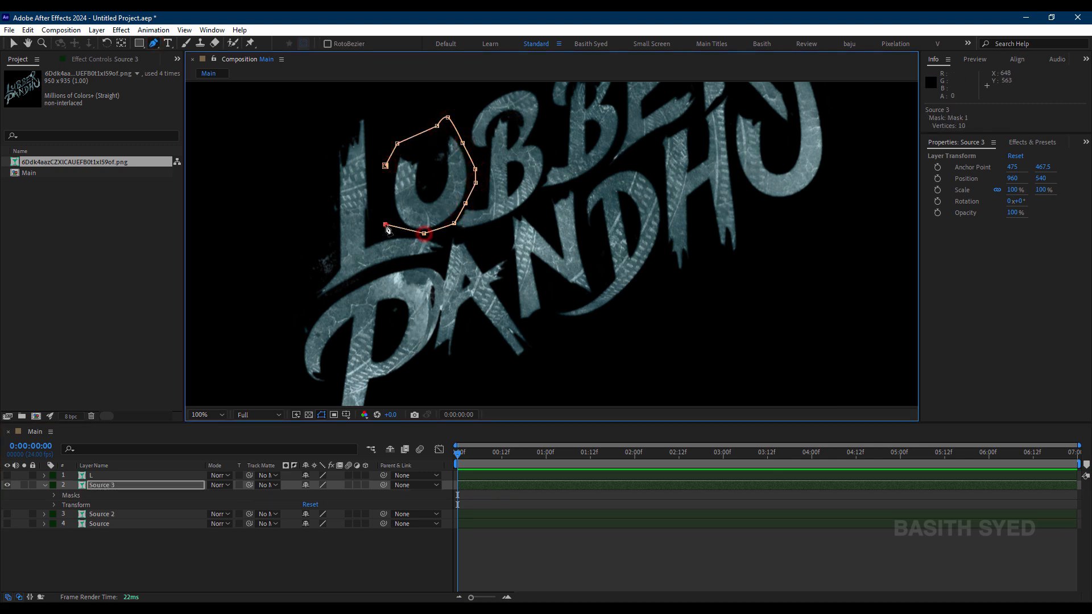
{"action": "left_click", "coordinate": [387, 165]}
Step: Rename the masked U letter's layer U
{"action": "left_click", "coordinate": [151, 551]}
{"action": "left_click", "coordinate": [147, 483]}
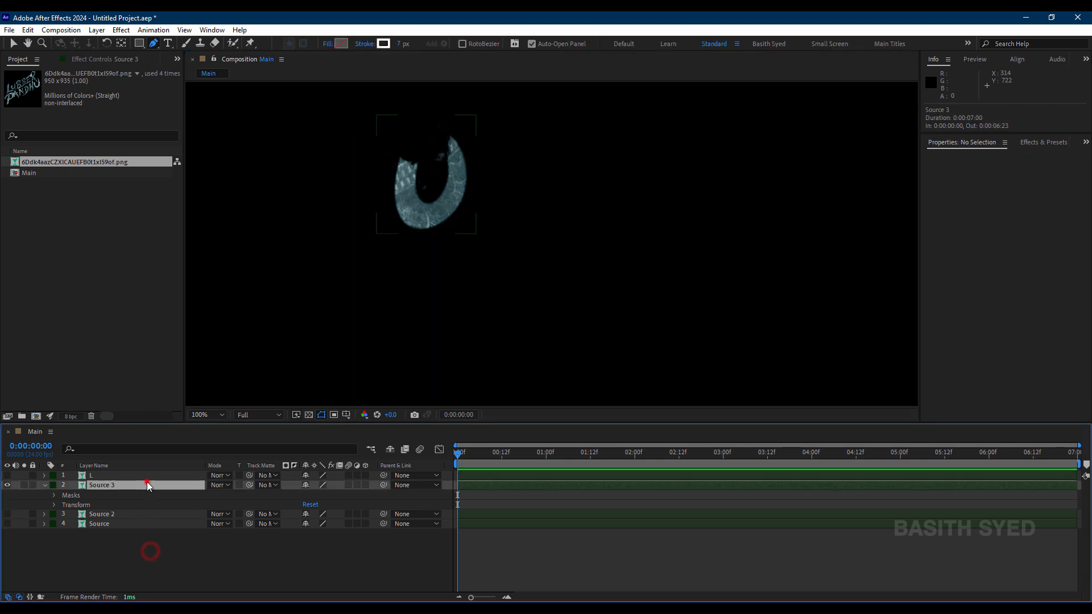
{"action": "key", "text": "Return"}
{"action": "type", "text": "U"}
{"action": "key", "text": "Return"}
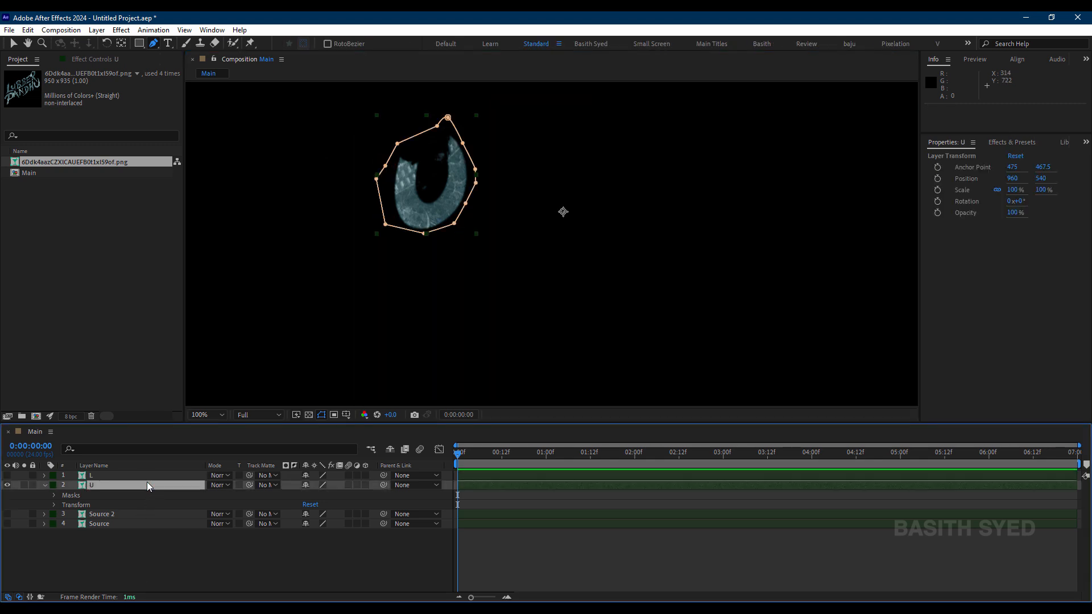
Step: Duplicate the Source 2 layer and leave only the new copy visible, with U hidden
{"action": "left_click", "coordinate": [121, 537]}
{"action": "left_click", "coordinate": [118, 514]}
{"action": "key", "text": "ctrl+d"}
{"action": "left_click", "coordinate": [7, 514]}
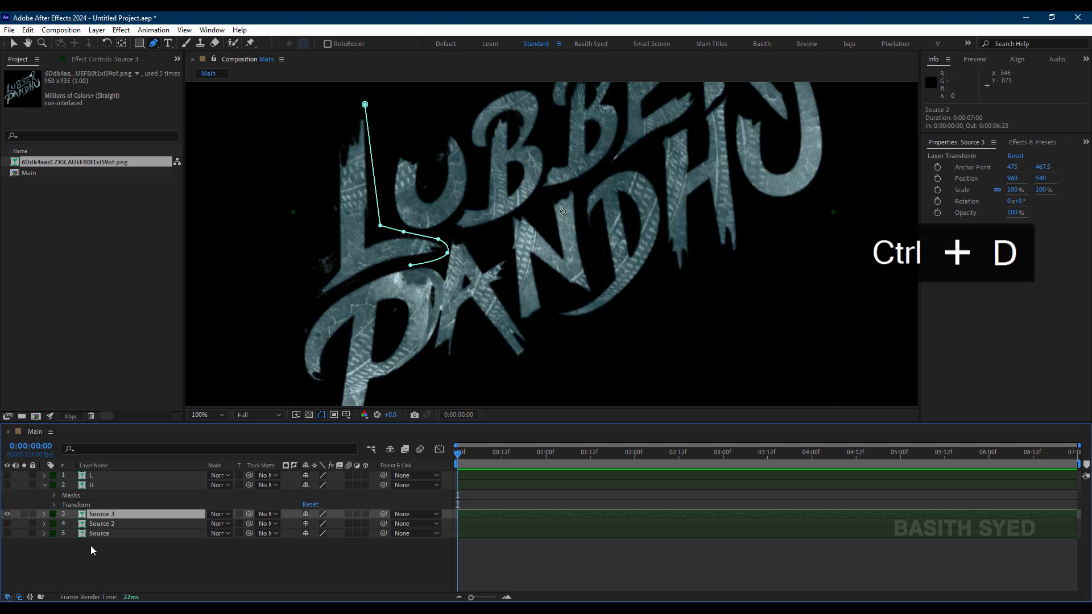
Step: Remove the leftover L masks from the Source 3, Source 2 and Source layers
{"action": "key", "text": "m"}
{"action": "left_click", "coordinate": [100, 526]}
{"action": "key", "text": "Delete"}
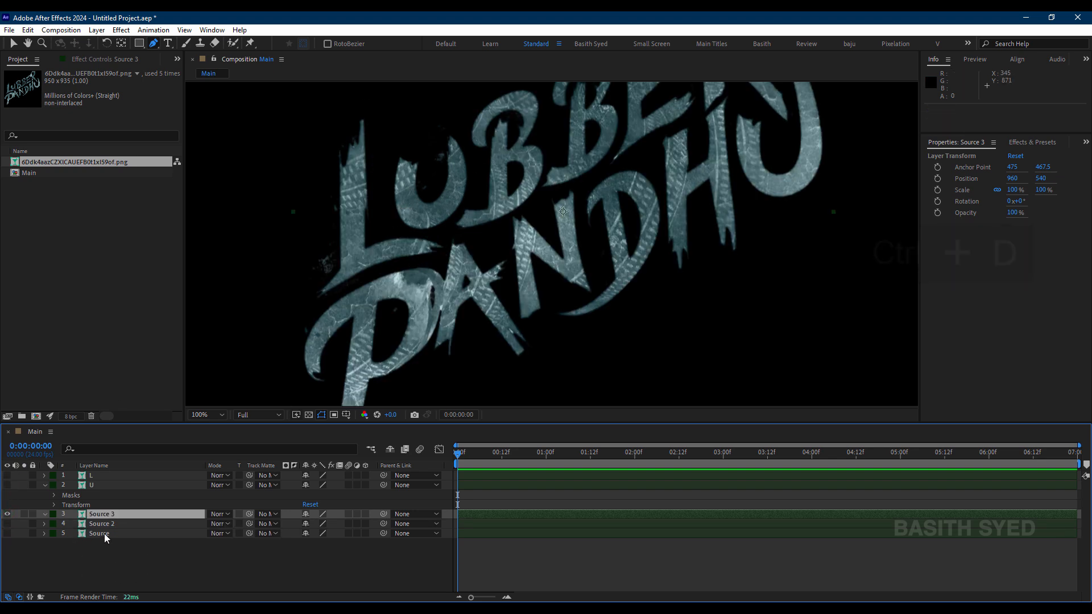
{"action": "left_click", "coordinate": [106, 524]}
{"action": "left_click", "coordinate": [100, 535]}
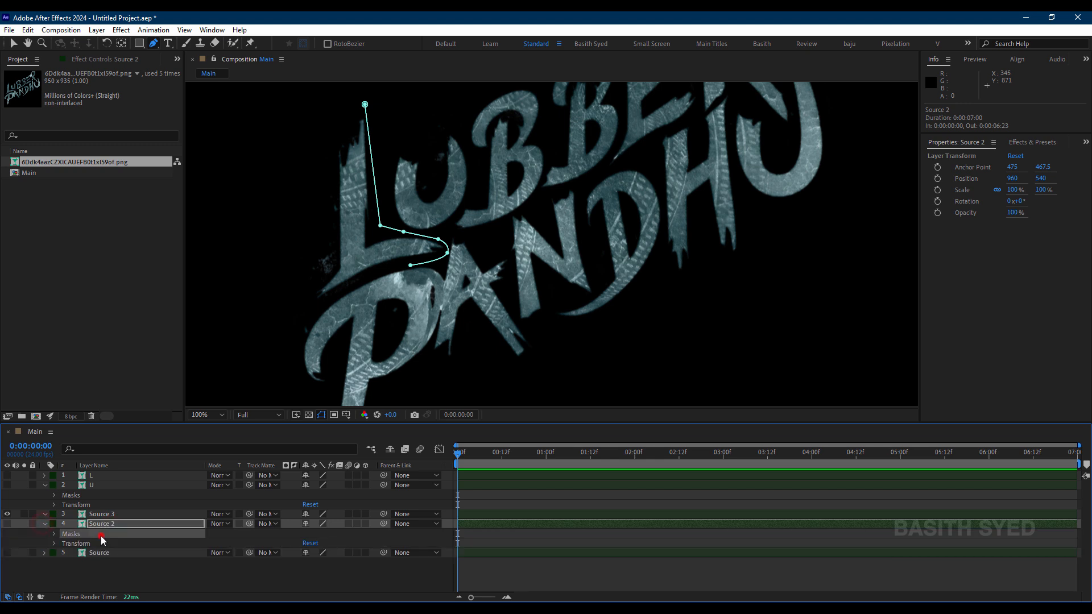
{"action": "key", "text": "Delete"}
{"action": "left_click", "coordinate": [95, 543]}
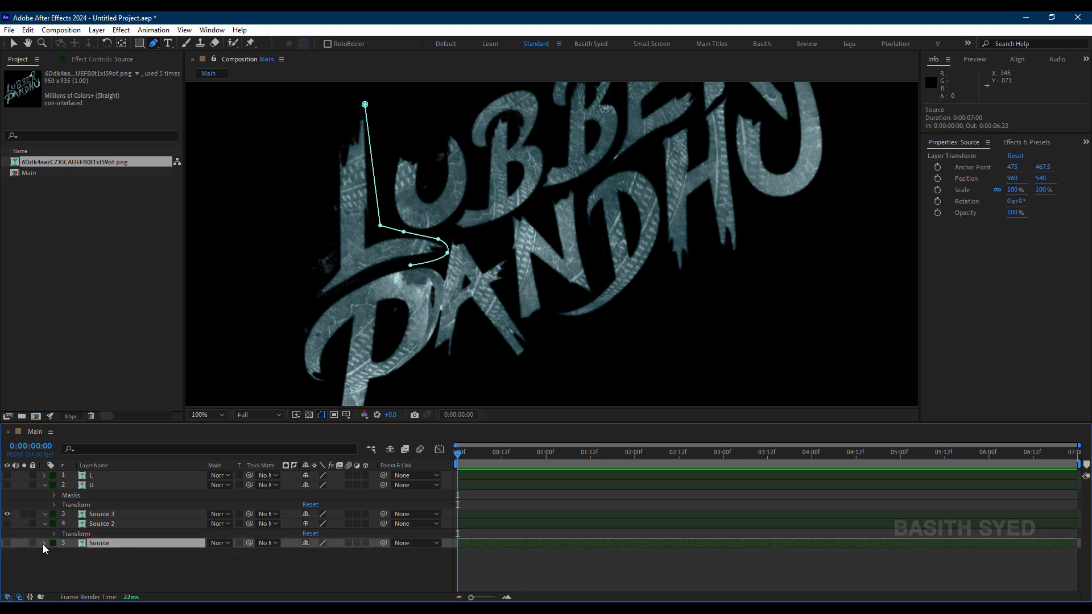
{"action": "left_click", "coordinate": [100, 553]}
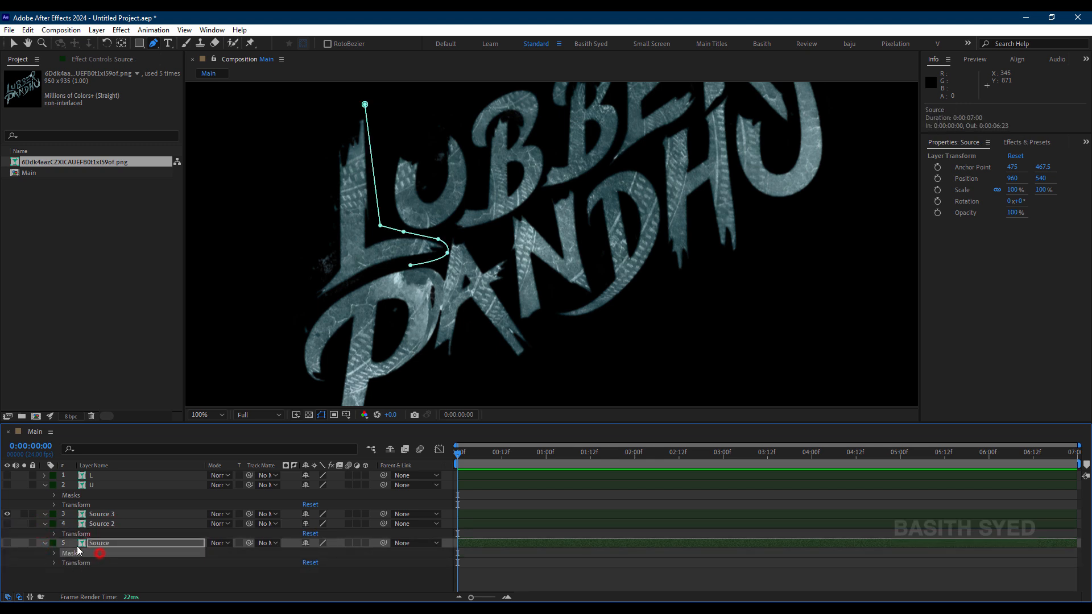
{"action": "left_click", "coordinate": [44, 525]}
Step: Draw a closed Pen tool mask around the first B of LUBBER on the Source 3 layer
{"action": "left_click", "coordinate": [113, 506]}
{"action": "left_click", "coordinate": [113, 512]}
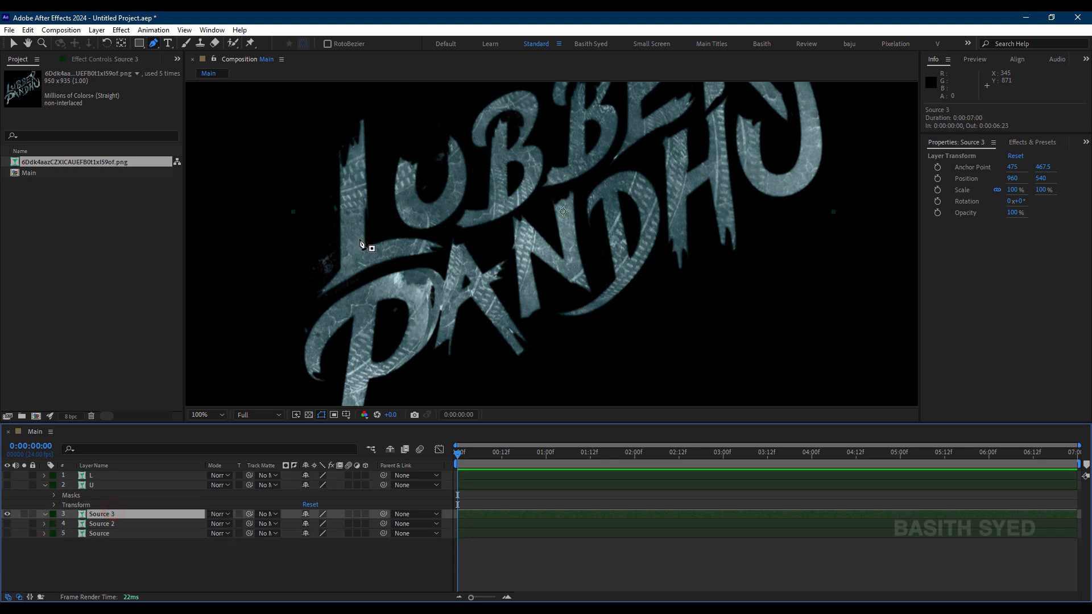
{"action": "left_click", "coordinate": [475, 152]}
{"action": "left_click", "coordinate": [464, 116]}
{"action": "left_click_drag", "start_coordinate": [500, 124], "coordinate": [485, 193]}
{"action": "left_click", "coordinate": [485, 150]}
{"action": "left_click", "coordinate": [512, 144]}
{"action": "left_click", "coordinate": [532, 174]}
{"action": "left_click", "coordinate": [536, 187]}
{"action": "left_click", "coordinate": [540, 211]}
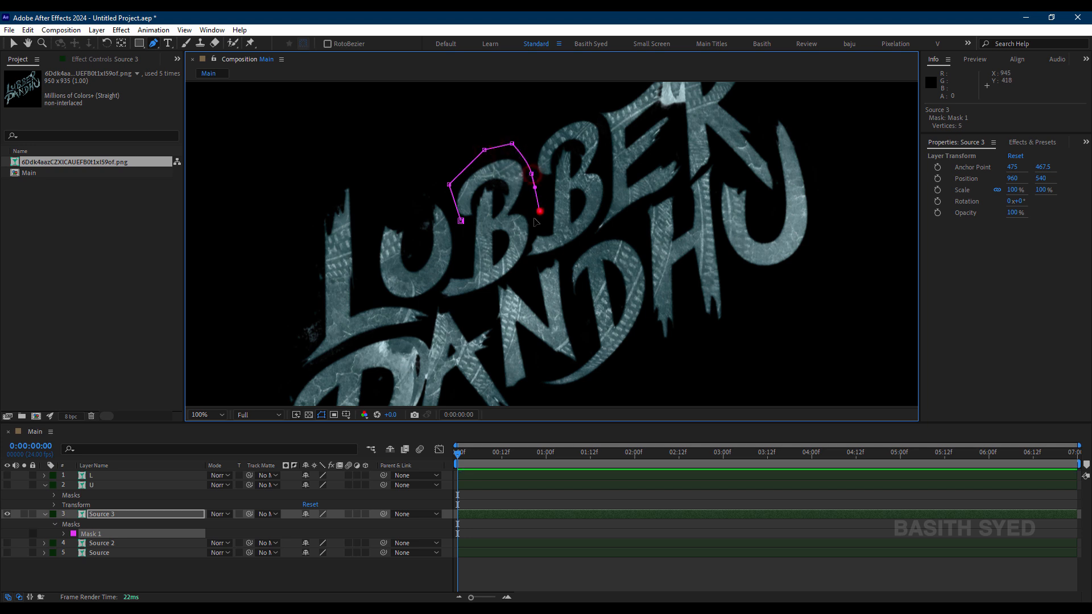
{"action": "left_click", "coordinate": [519, 272]}
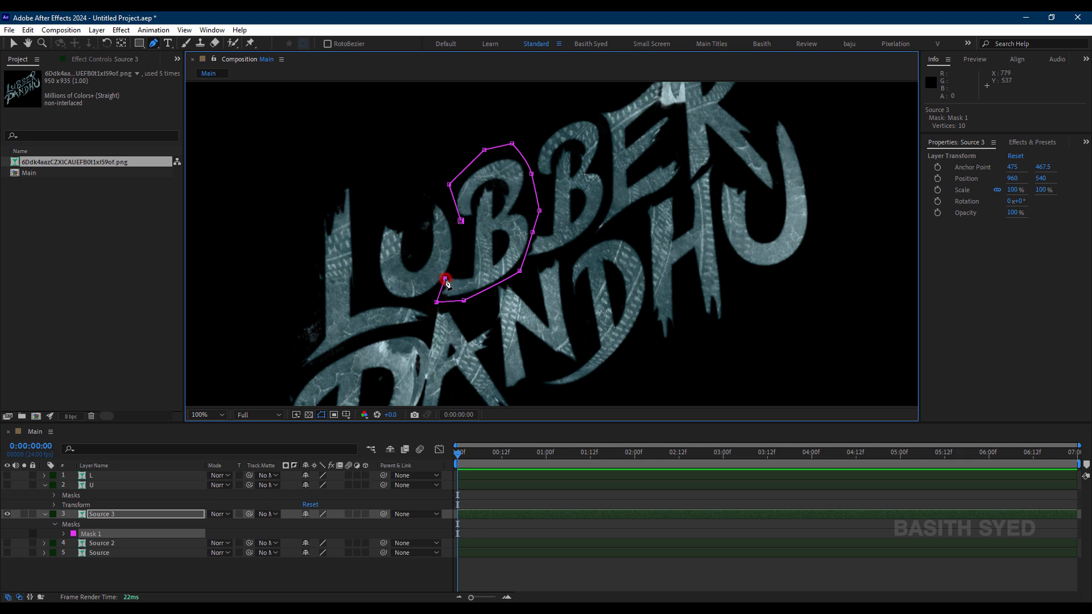
{"action": "left_click", "coordinate": [461, 221]}
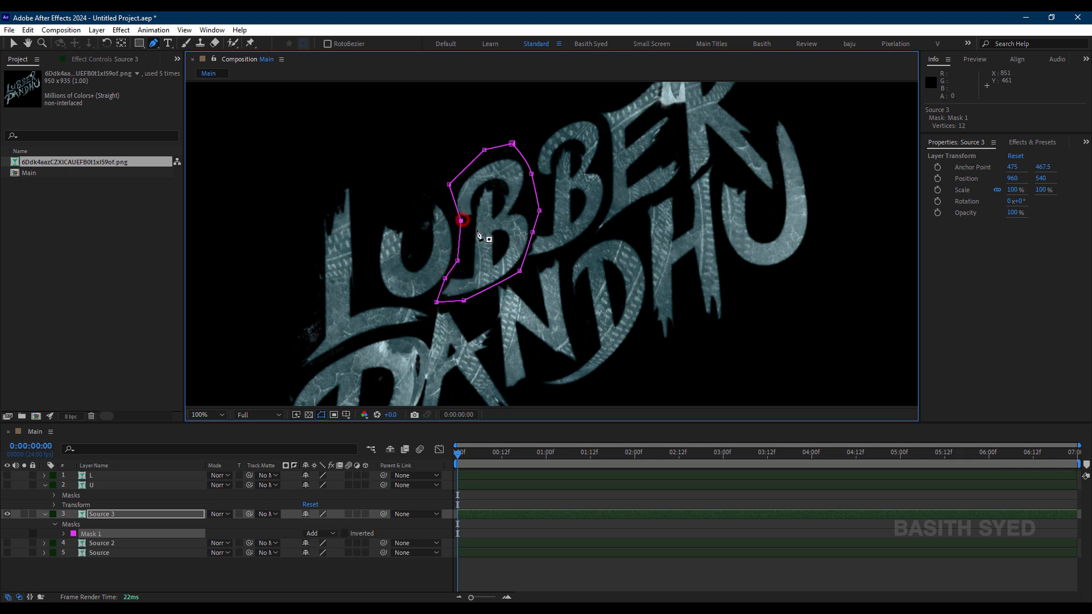
Step: Rename the masked first B letter's layer B - 01
{"action": "left_click", "coordinate": [134, 581]}
{"action": "left_click", "coordinate": [126, 514]}
{"action": "key", "text": "Return"}
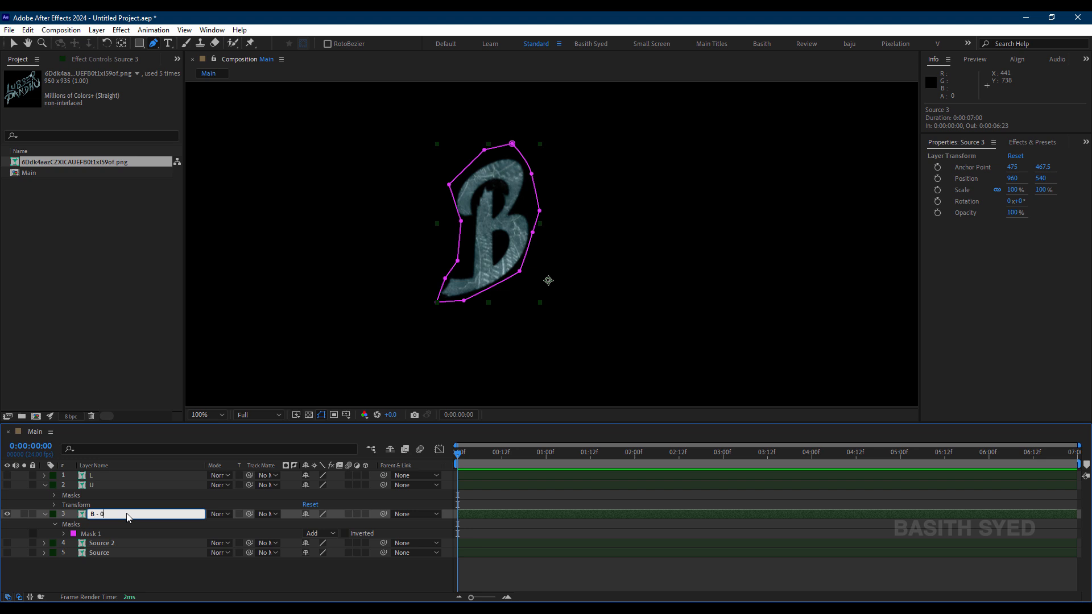
{"action": "key", "text": "Return"}
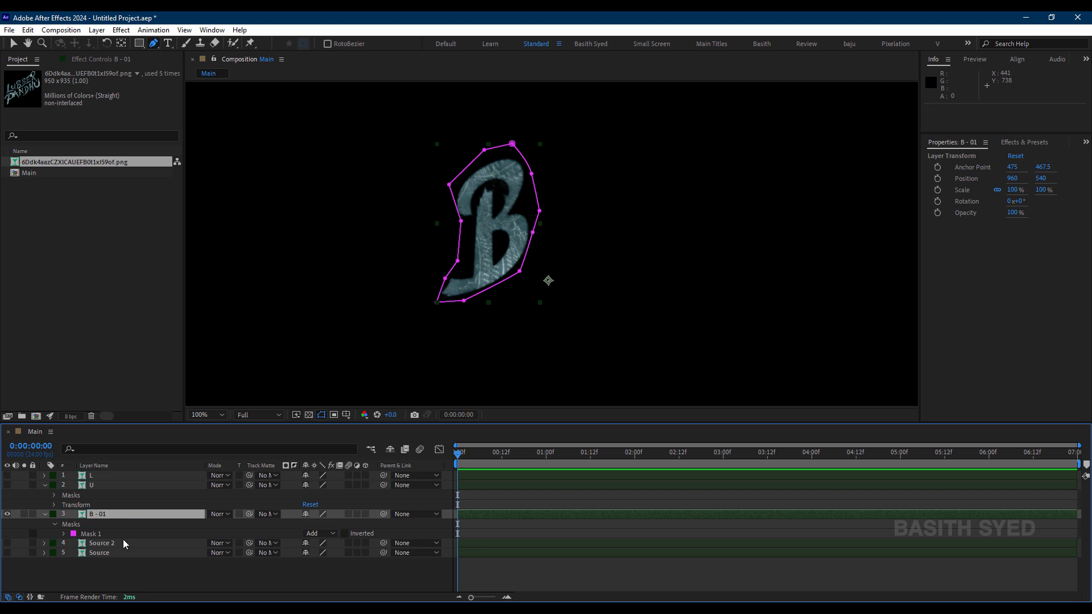
Step: Duplicate the Source 2 layer, show the new copy and hide the B - 01 layer
{"action": "left_click", "coordinate": [123, 541]}
{"action": "left_click", "coordinate": [117, 515]}
{"action": "left_click", "coordinate": [114, 543]}
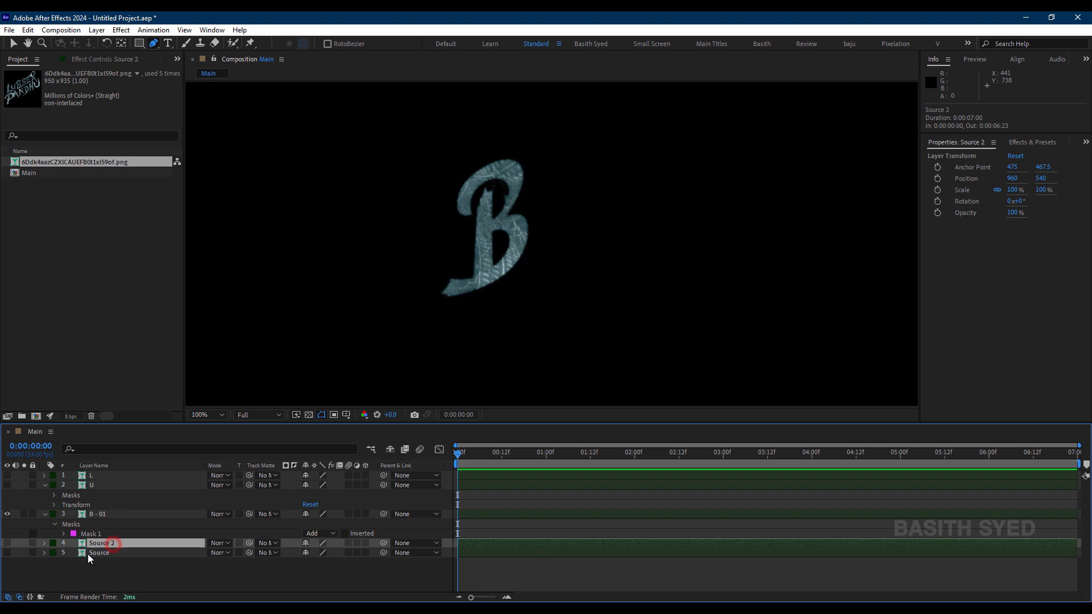
{"action": "key", "text": "ctrl+d"}
{"action": "left_click", "coordinate": [7, 543]}
{"action": "left_click", "coordinate": [7, 514]}
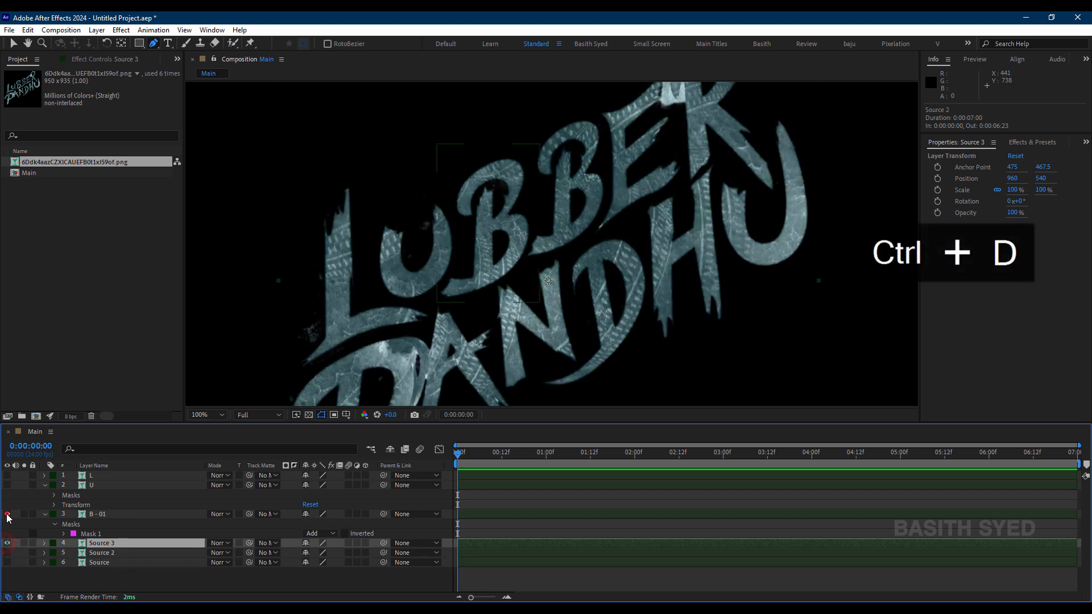
Step: Draw a closed Pen tool mask around the second B of LUBBER on the Source 3 layer
{"action": "left_click", "coordinate": [538, 175]}
{"action": "left_click_drag", "start_coordinate": [535, 137], "coordinate": [582, 108]}
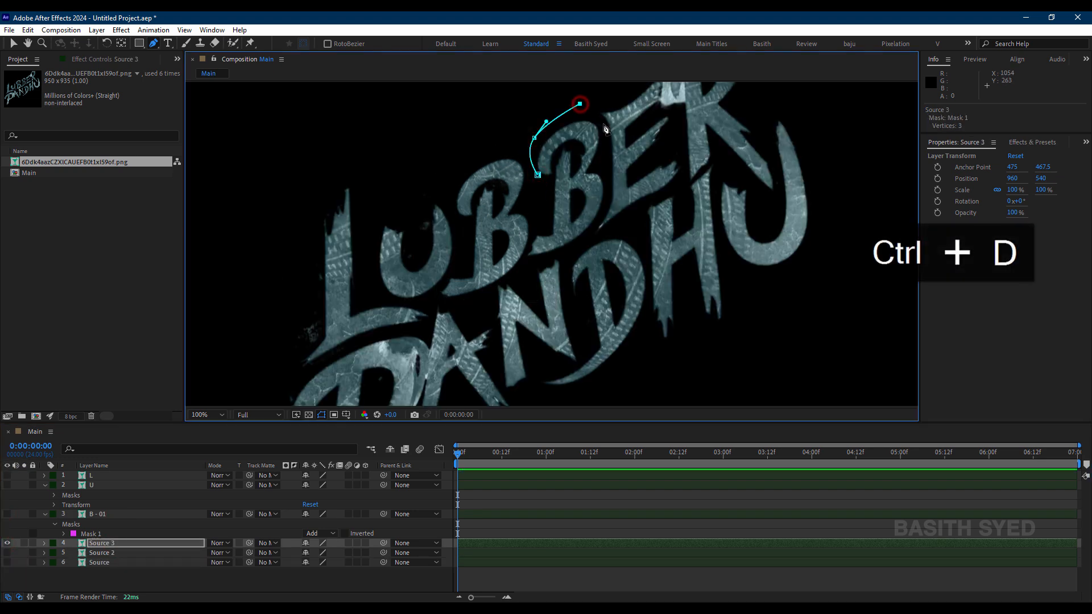
{"action": "left_click", "coordinate": [603, 123]}
{"action": "left_click", "coordinate": [605, 171]}
{"action": "left_click_drag", "start_coordinate": [608, 203], "coordinate": [610, 194]}
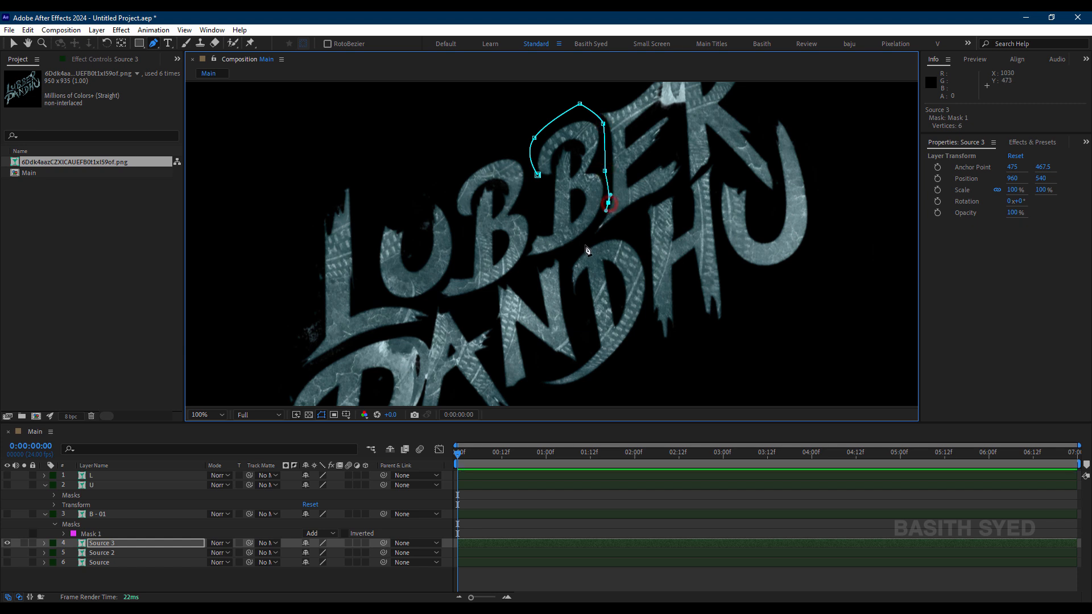
{"action": "left_click", "coordinate": [528, 239]}
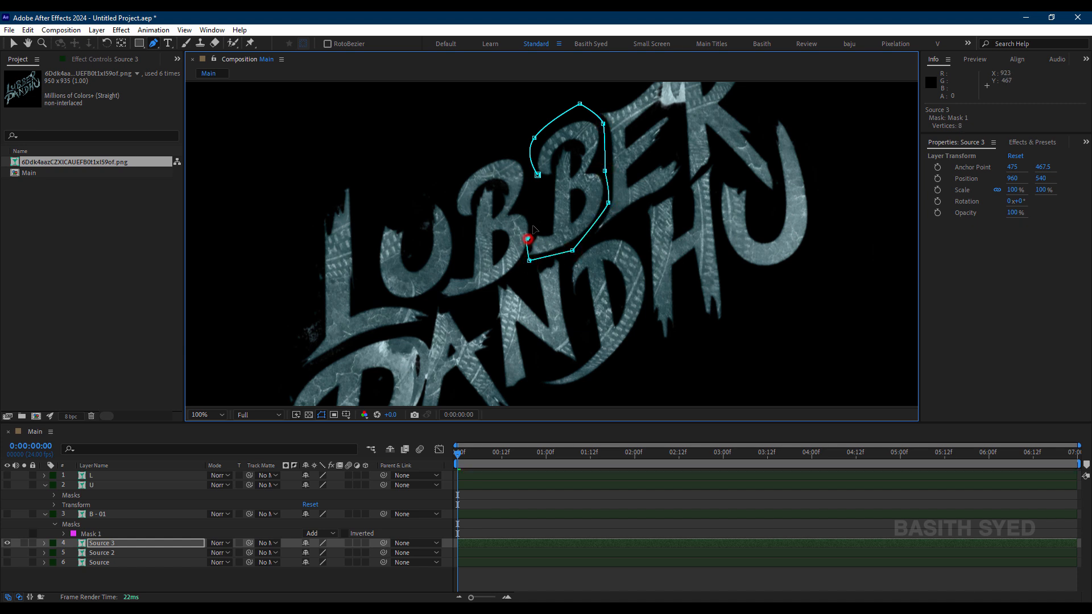
{"action": "key", "text": "ctrl+z"}
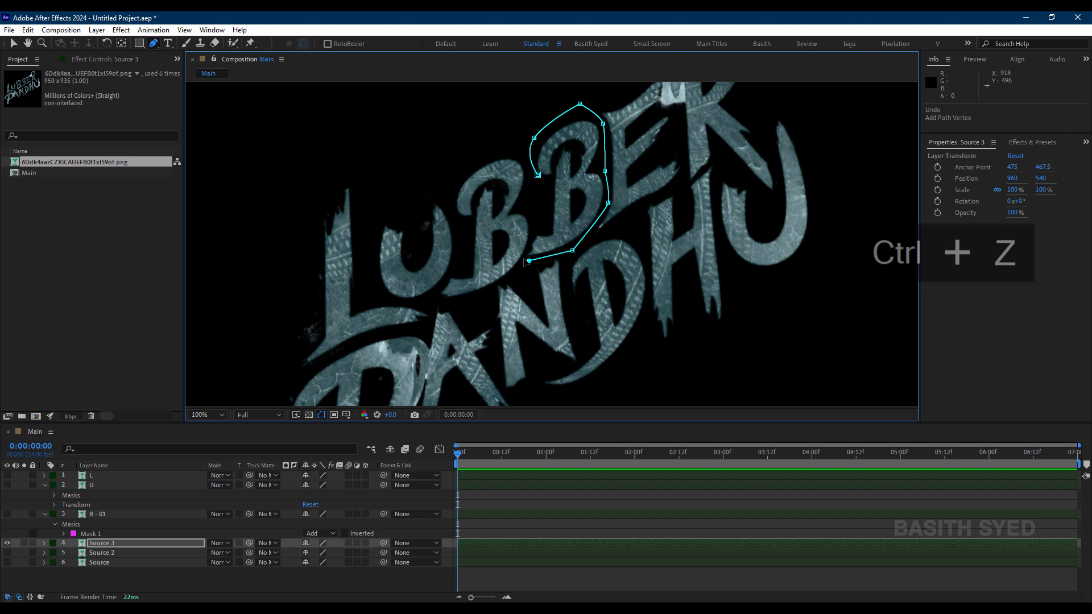
{"action": "left_click", "coordinate": [535, 226]}
{"action": "left_click", "coordinate": [537, 175]}
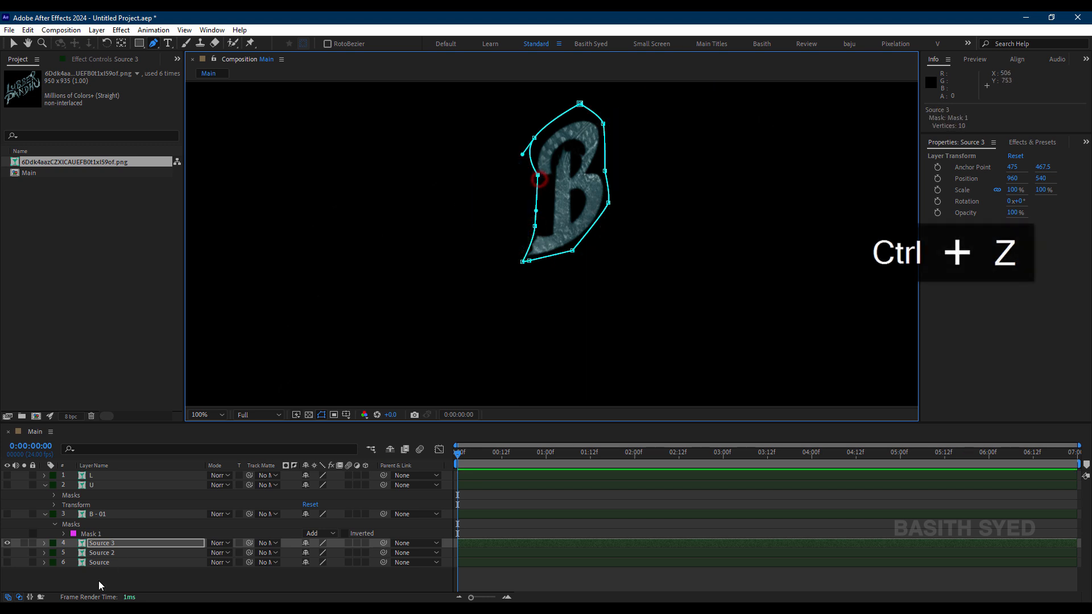
Step: Rename the masked second B letter's layer B - 02
{"action": "left_click", "coordinate": [91, 563]}
{"action": "left_click", "coordinate": [106, 543]}
{"action": "key", "text": "Return"}
{"action": "type", "text": "https://www.instagram.com/the_basith"}
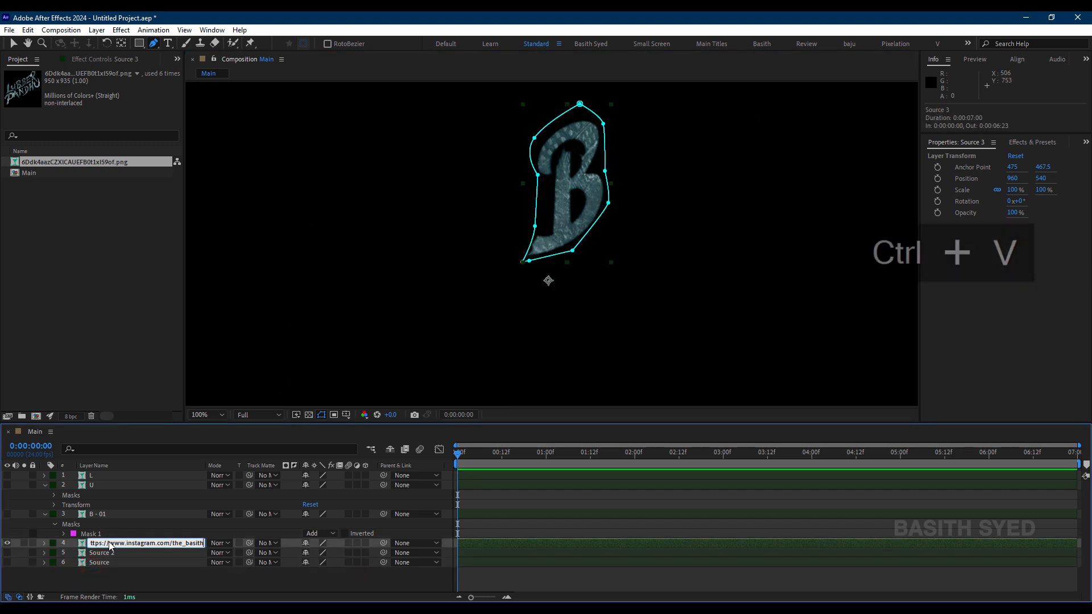
{"action": "key", "text": "ctrl+a"}
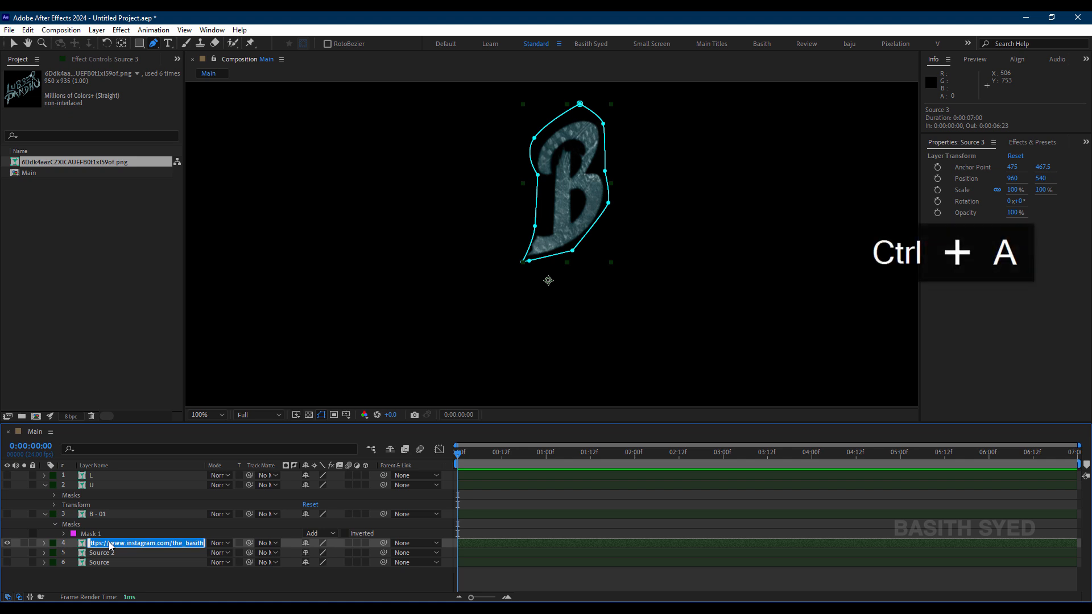
{"action": "type", "text": "B"}
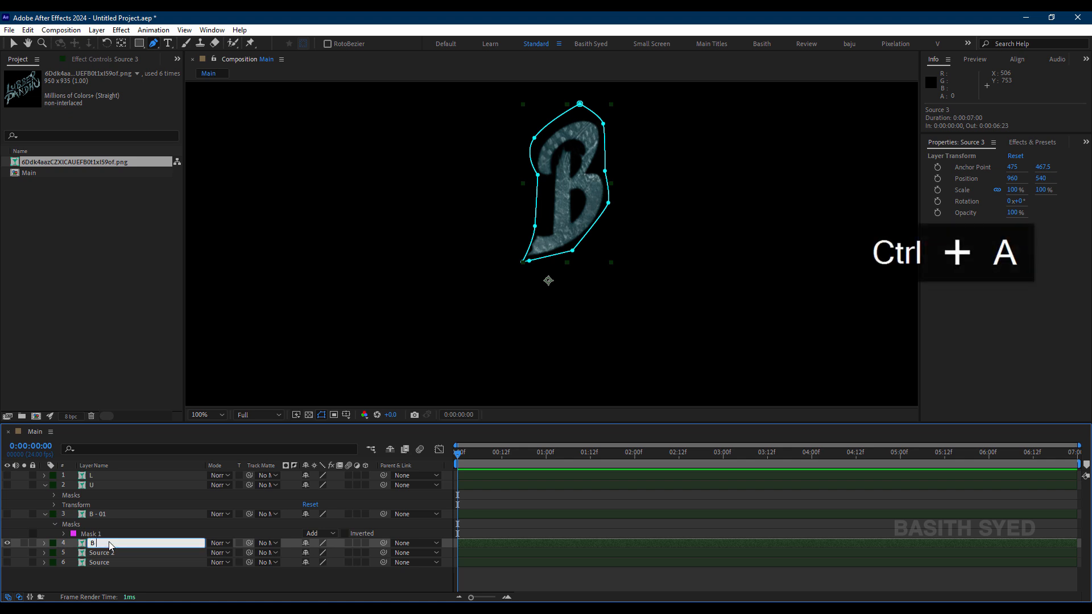
{"action": "type", "text": " - 02"}
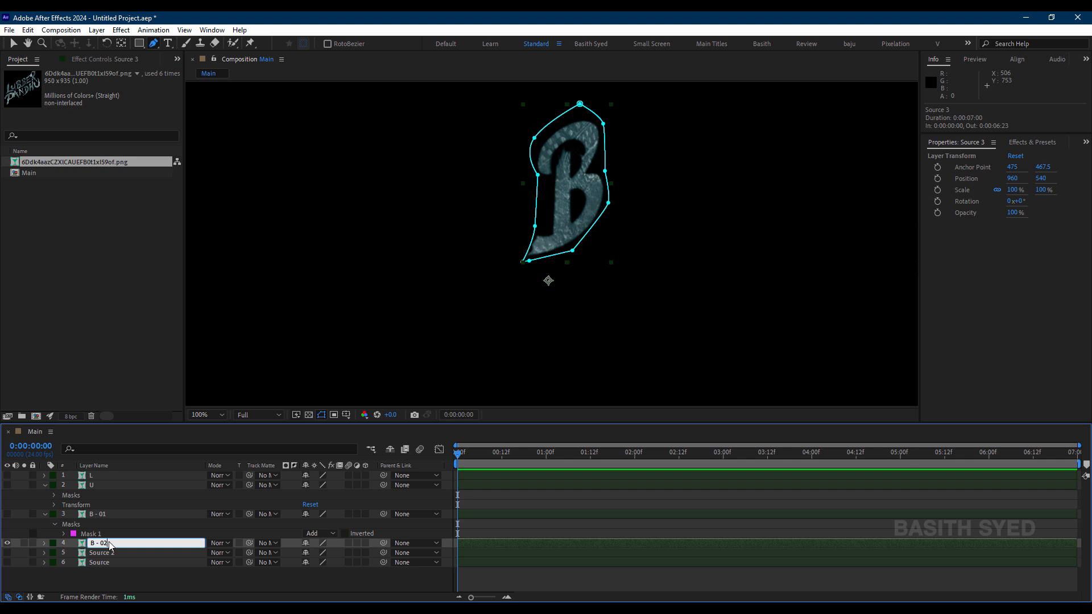
{"action": "key", "text": "Return"}
Step: Hide the B - 02 layer and show the Source 2 layer
{"action": "left_click", "coordinate": [101, 554]}
{"action": "left_click", "coordinate": [6, 544]}
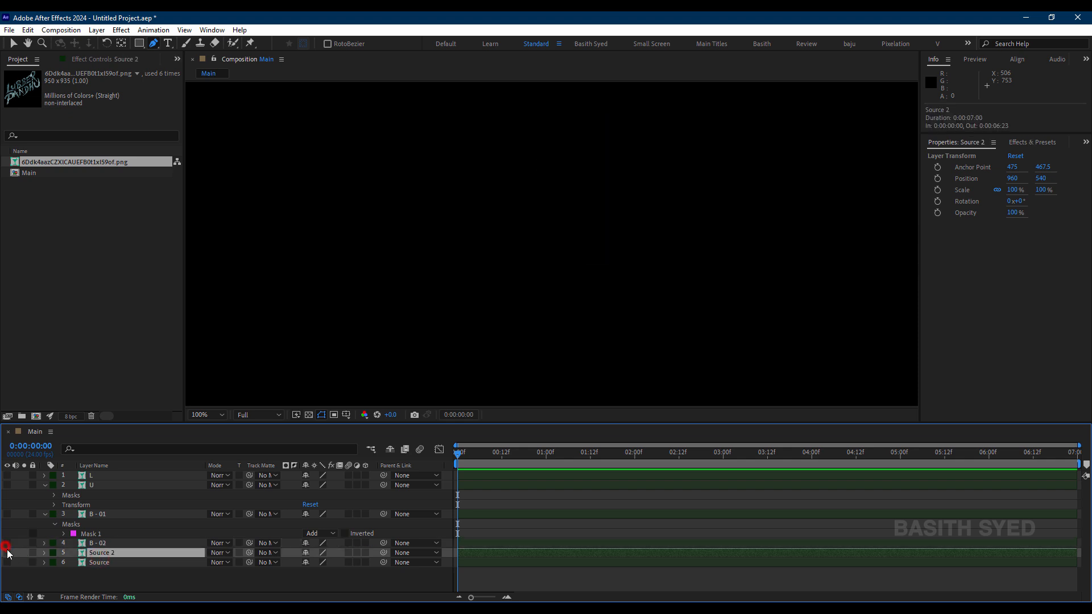
{"action": "left_click", "coordinate": [6, 553]}
Step: Draw a closed Pen tool mask around the E of LUBBER on the Source 2 layer, following its three arms
{"action": "left_click_drag", "start_coordinate": [647, 151], "coordinate": [581, 223]}
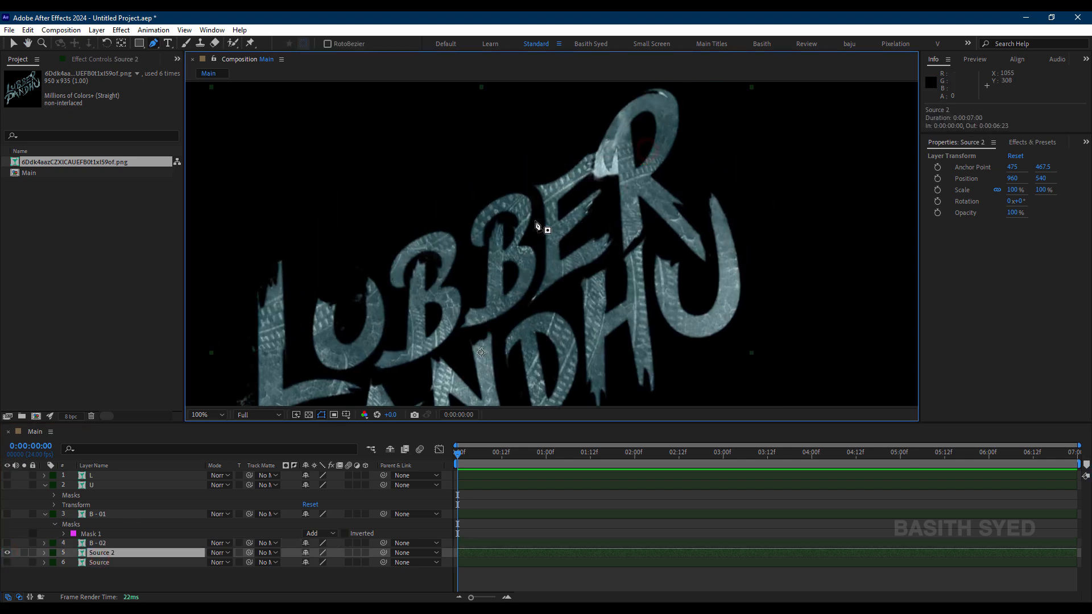
{"action": "left_click", "coordinate": [534, 219]}
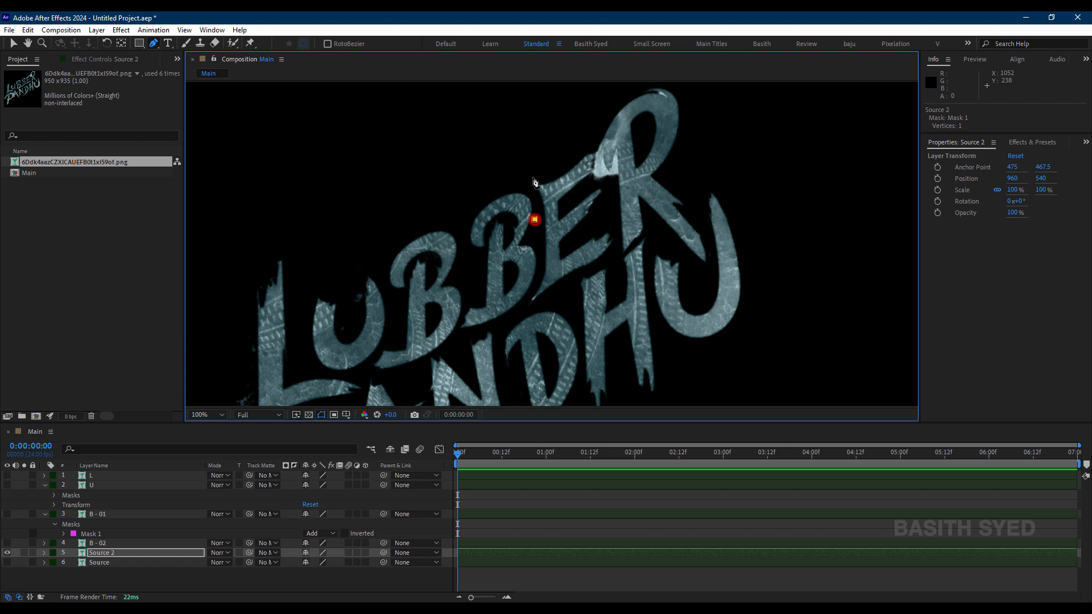
{"action": "scroll", "coordinate": [598, 151], "scroll_direction": "up", "scroll_amount": 2}
{"action": "left_click", "coordinate": [593, 140]}
{"action": "key", "text": "ctrl+z"}
{"action": "left_click", "coordinate": [527, 244]}
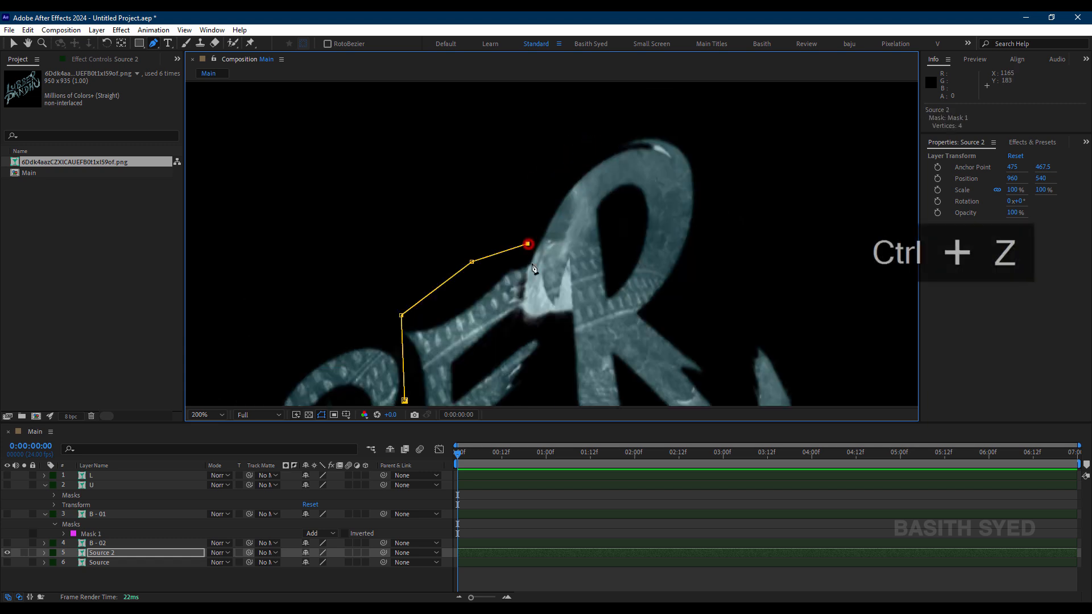
{"action": "left_click_drag", "start_coordinate": [528, 272], "coordinate": [486, 248]}
{"action": "left_click", "coordinate": [473, 355]}
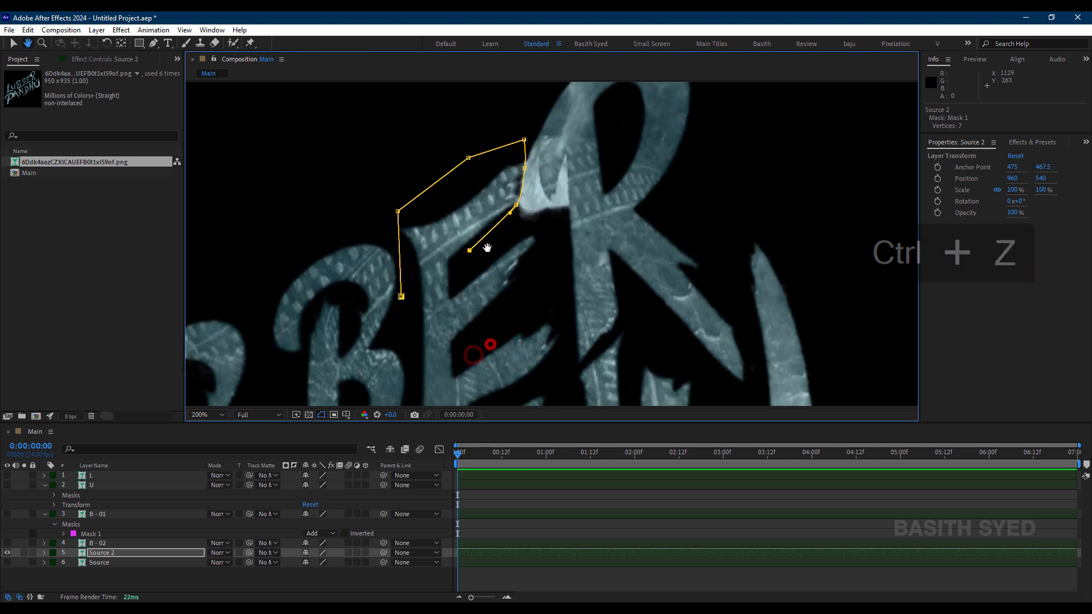
{"action": "left_click", "coordinate": [527, 227]}
{"action": "left_click_drag", "start_coordinate": [554, 239], "coordinate": [554, 250]}
{"action": "left_click", "coordinate": [543, 277]}
{"action": "left_click", "coordinate": [521, 300]}
{"action": "left_click_drag", "start_coordinate": [551, 302], "coordinate": [555, 223]}
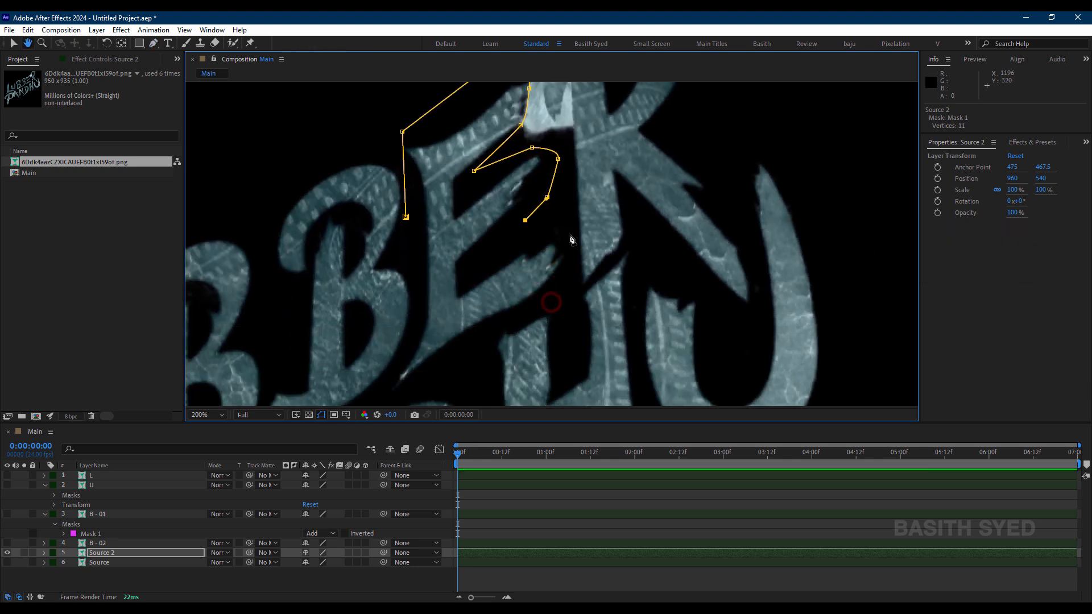
{"action": "left_click", "coordinate": [569, 235]}
{"action": "left_click", "coordinate": [574, 261]}
{"action": "left_click_drag", "start_coordinate": [571, 283], "coordinate": [566, 286]}
{"action": "left_click", "coordinate": [538, 301]}
{"action": "left_click", "coordinate": [472, 340]}
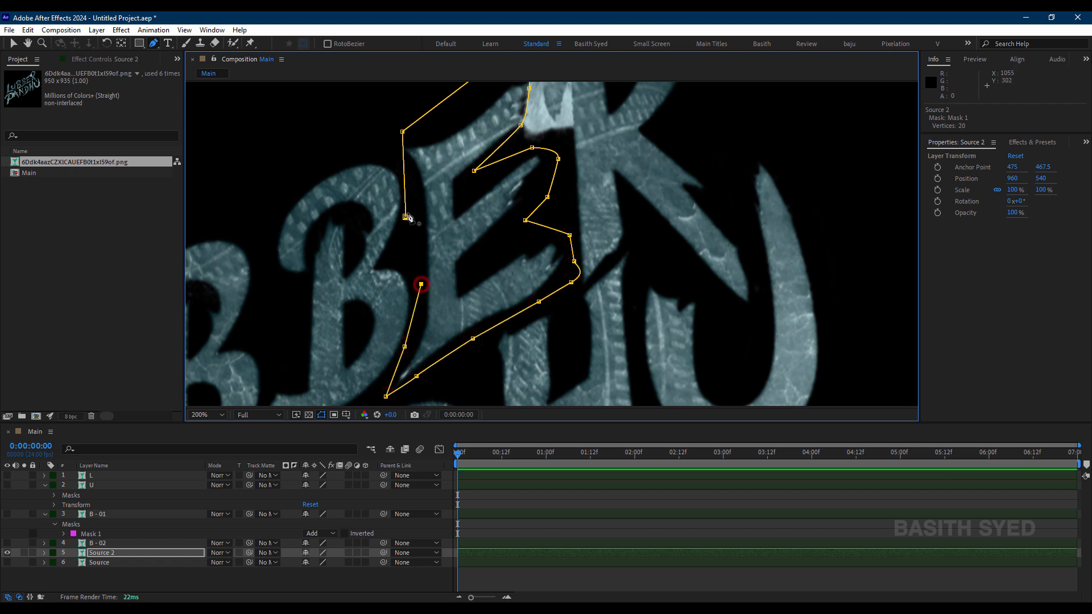
{"action": "left_click", "coordinate": [405, 217]}
{"action": "key", "text": "comma"}
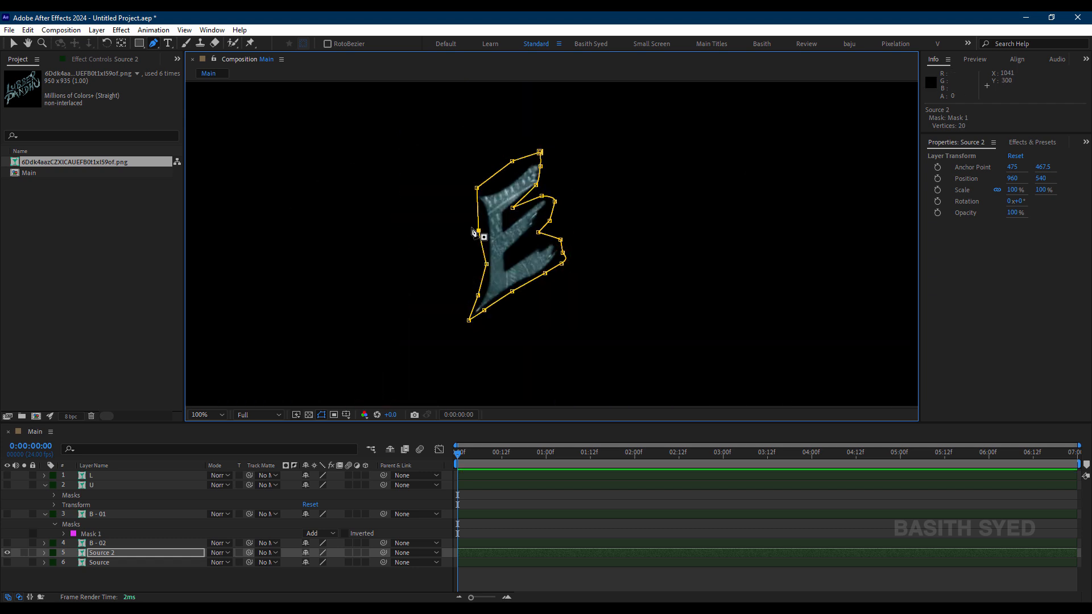
Step: Pull the Source 2 mask inward along the tip of the E's upper arm by adding and moving mask points
{"action": "left_click", "coordinate": [103, 570]}
{"action": "key", "text": "period"}
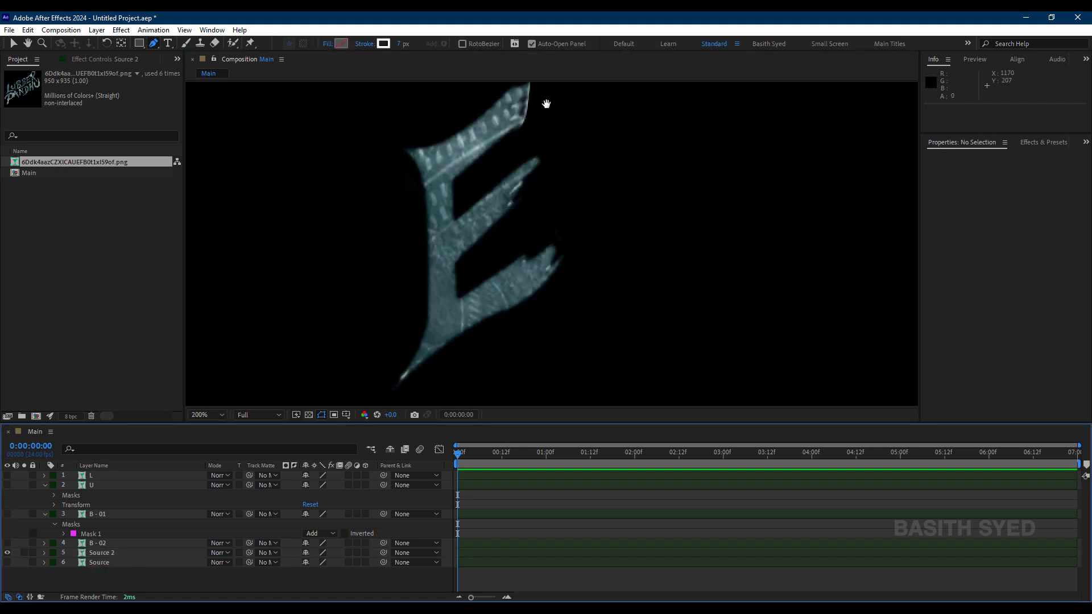
{"action": "left_click_drag", "start_coordinate": [546, 103], "coordinate": [563, 169]}
{"action": "left_click", "coordinate": [126, 552]}
{"action": "key", "text": "period"}
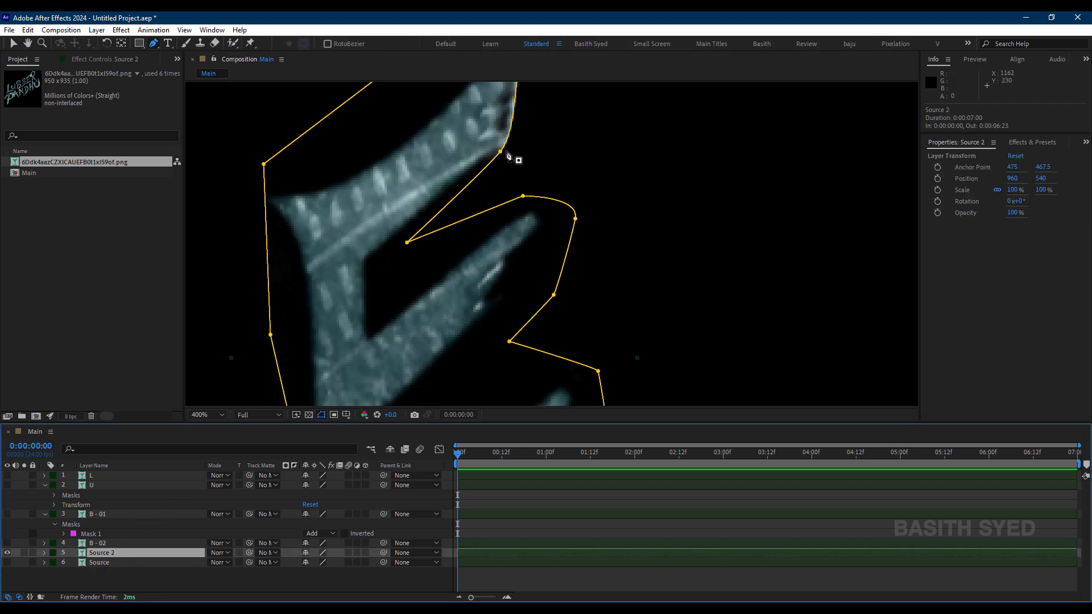
{"action": "left_click_drag", "start_coordinate": [554, 104], "coordinate": [580, 273]}
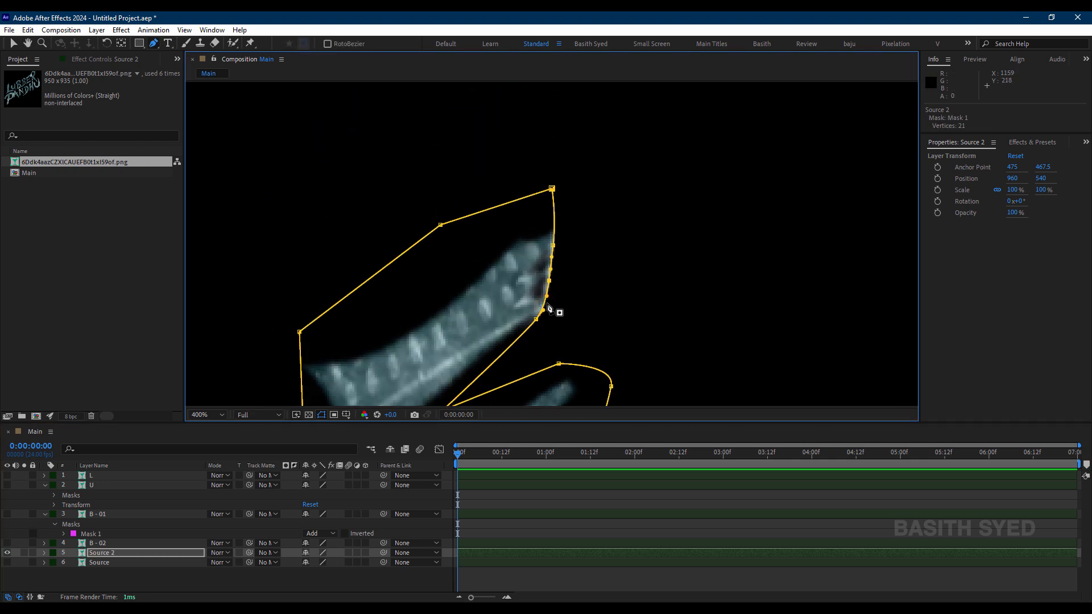
{"action": "left_click_drag", "start_coordinate": [549, 282], "coordinate": [543, 289]}
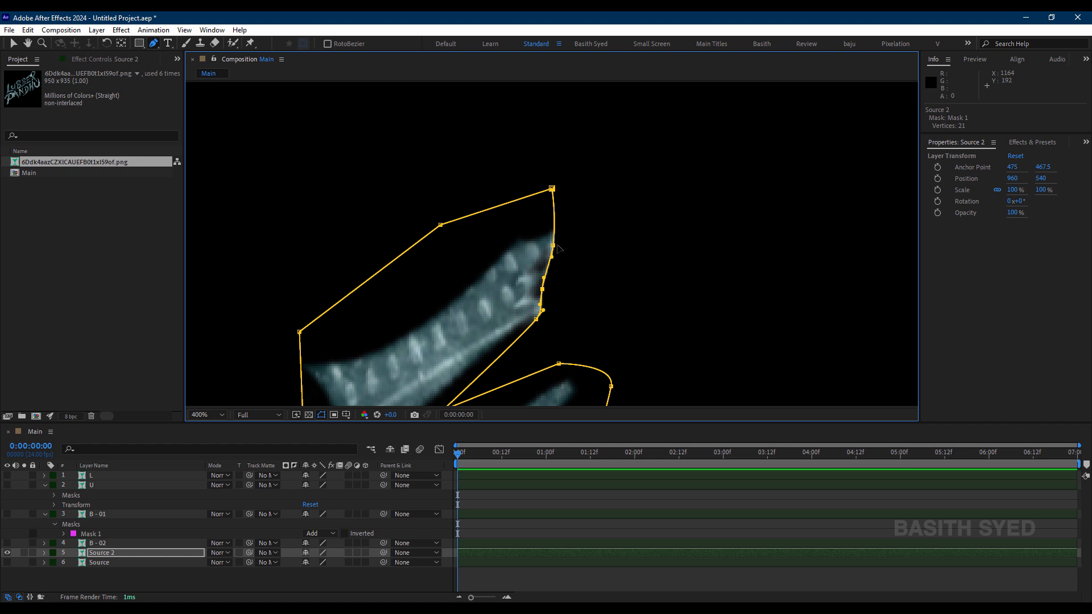
{"action": "left_click_drag", "start_coordinate": [553, 247], "coordinate": [547, 259]}
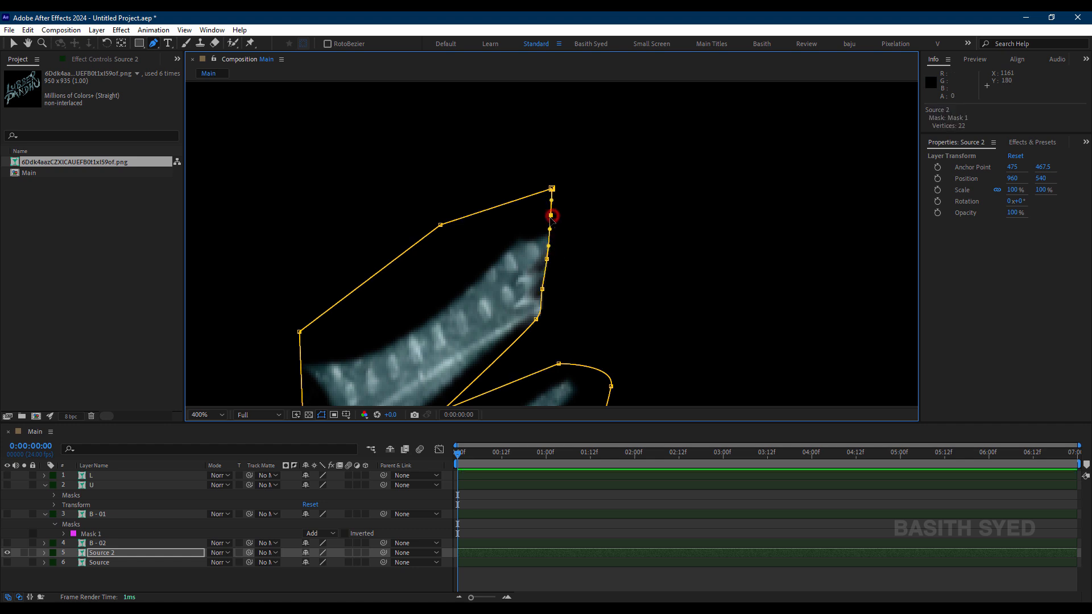
{"action": "left_click_drag", "start_coordinate": [552, 216], "coordinate": [555, 213]}
{"action": "left_click", "coordinate": [547, 258]}
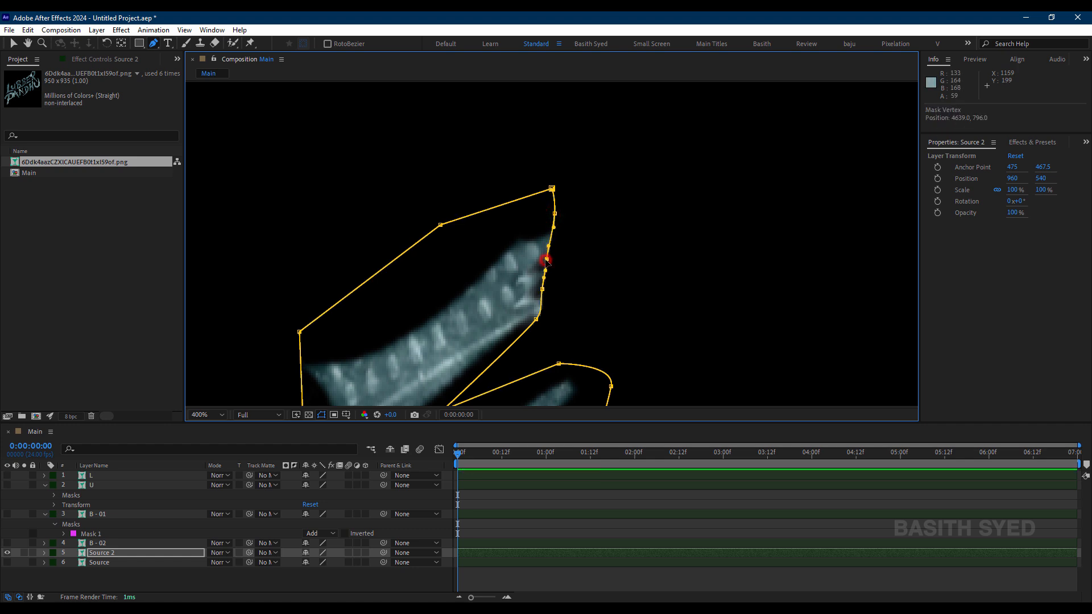
Step: Refine the Source 2 mask around the notched end of the E's upper arm by adding, removing and repositioning points
{"action": "left_click", "coordinate": [475, 505]}
{"action": "scroll", "coordinate": [581, 303], "scroll_direction": "down", "scroll_amount": 1}
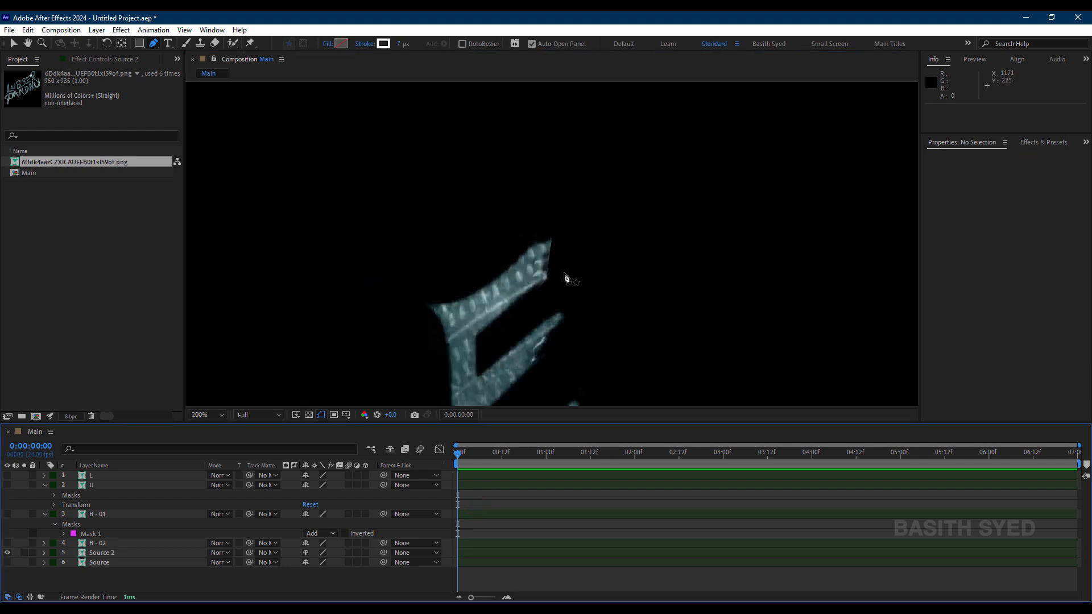
{"action": "key", "text": "period"}
{"action": "left_click", "coordinate": [116, 552]}
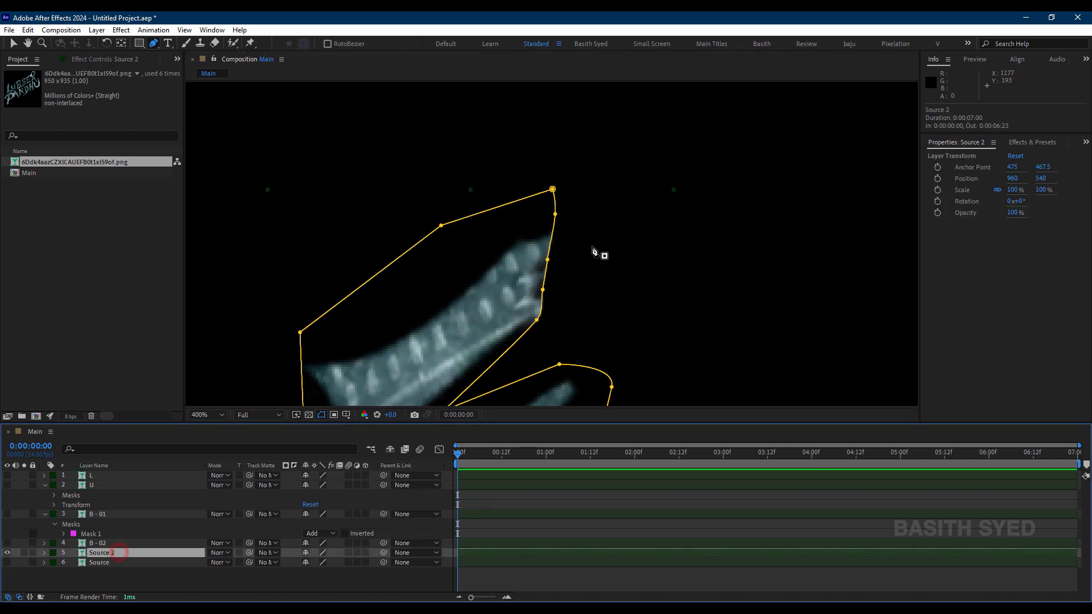
{"action": "key", "text": "period"}
{"action": "left_click_drag", "start_coordinate": [541, 295], "coordinate": [543, 265]}
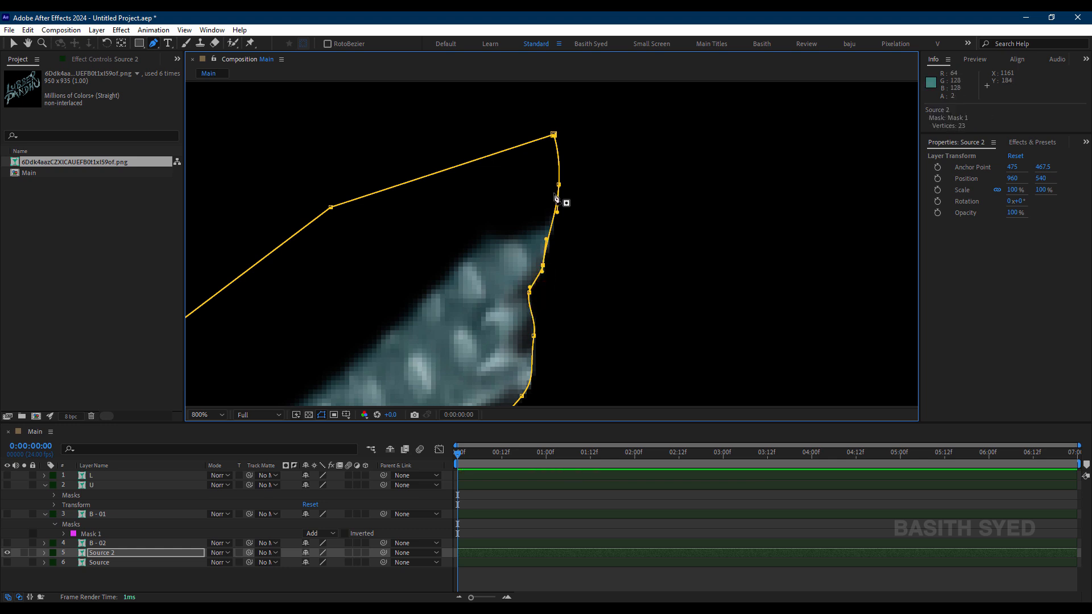
{"action": "left_click_drag", "start_coordinate": [559, 185], "coordinate": [552, 178]}
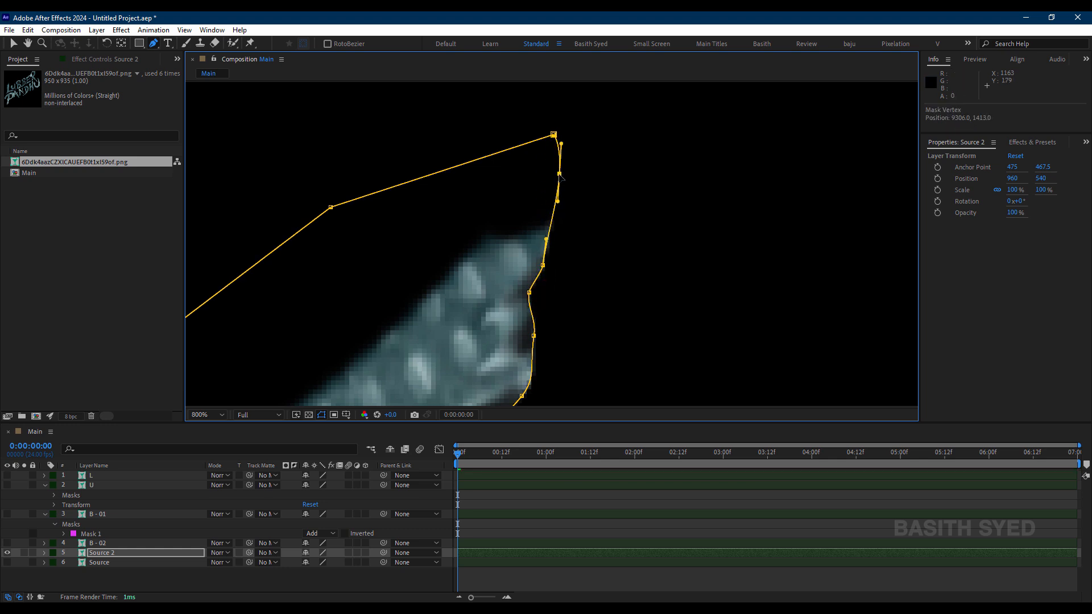
{"action": "scroll", "coordinate": [555, 245], "scroll_direction": "down", "scroll_amount": 3}
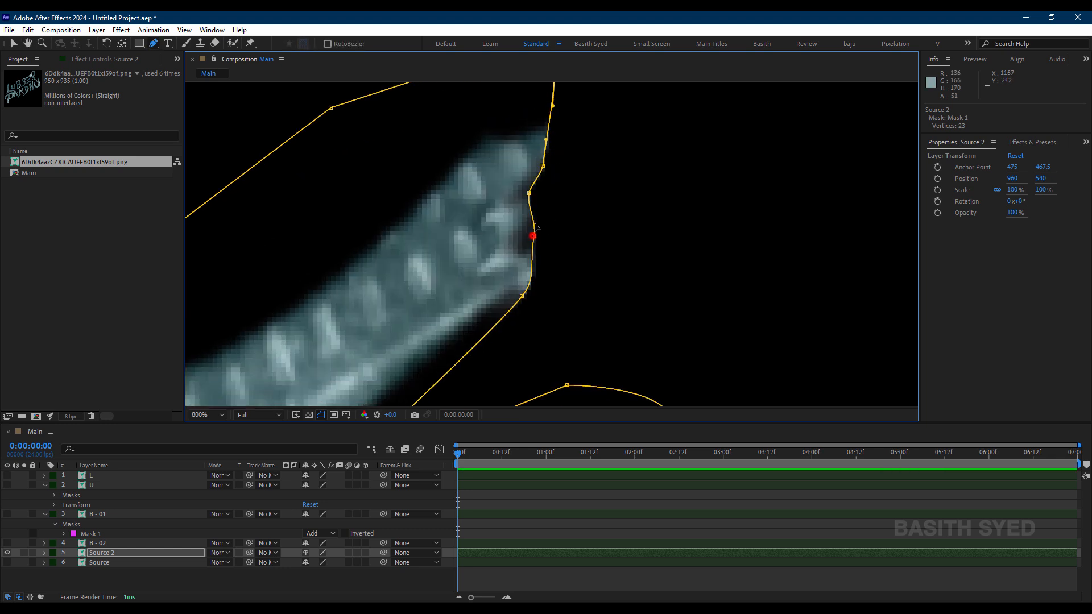
{"action": "left_click_drag", "start_coordinate": [534, 236], "coordinate": [533, 211]}
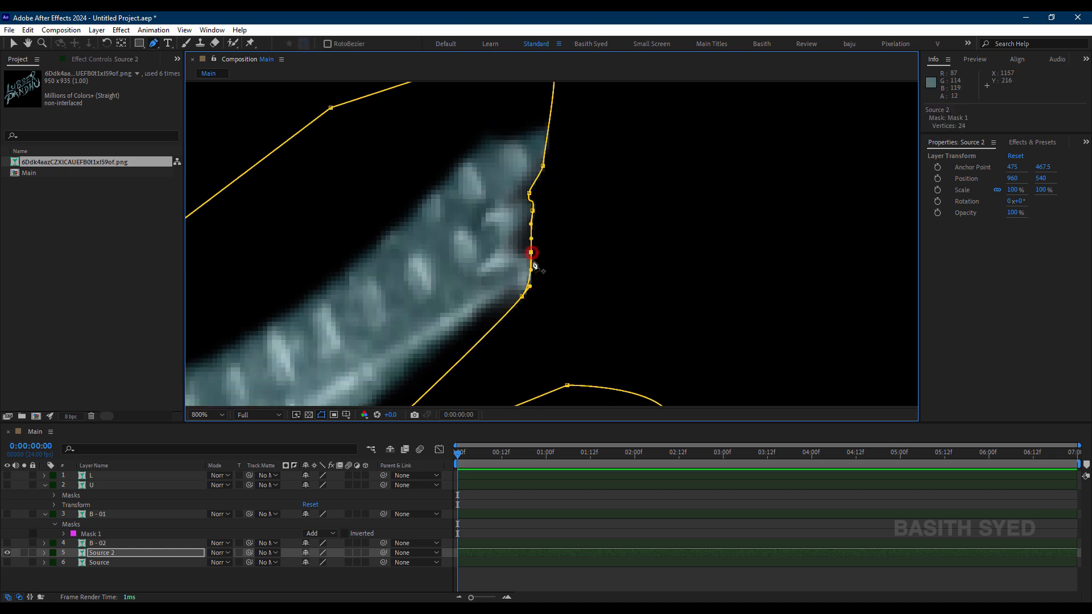
{"action": "left_click_drag", "start_coordinate": [532, 253], "coordinate": [535, 256]}
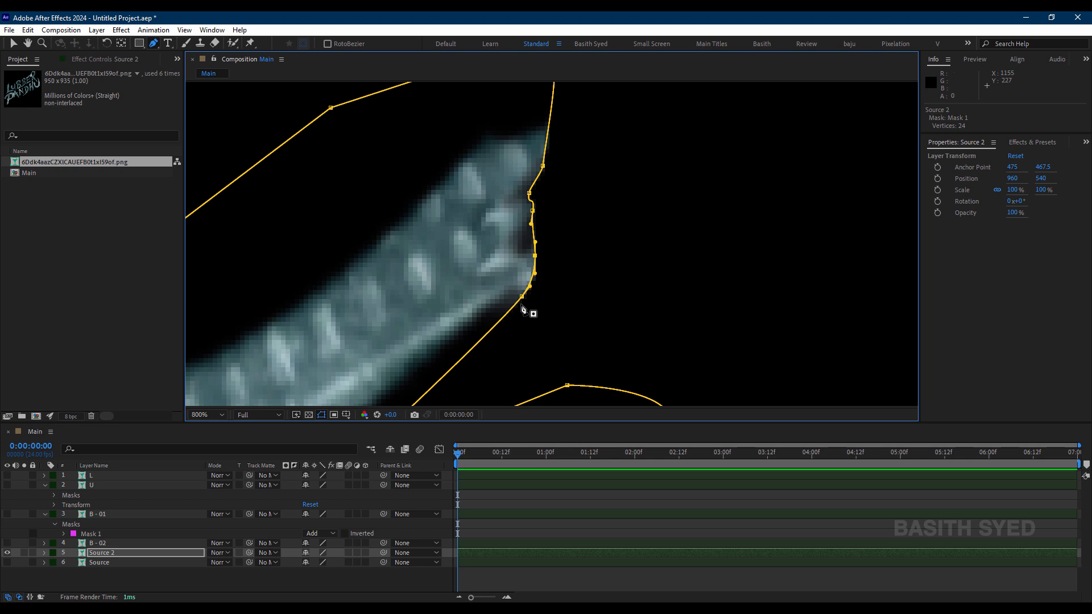
{"action": "left_click_drag", "start_coordinate": [521, 298], "coordinate": [516, 305]}
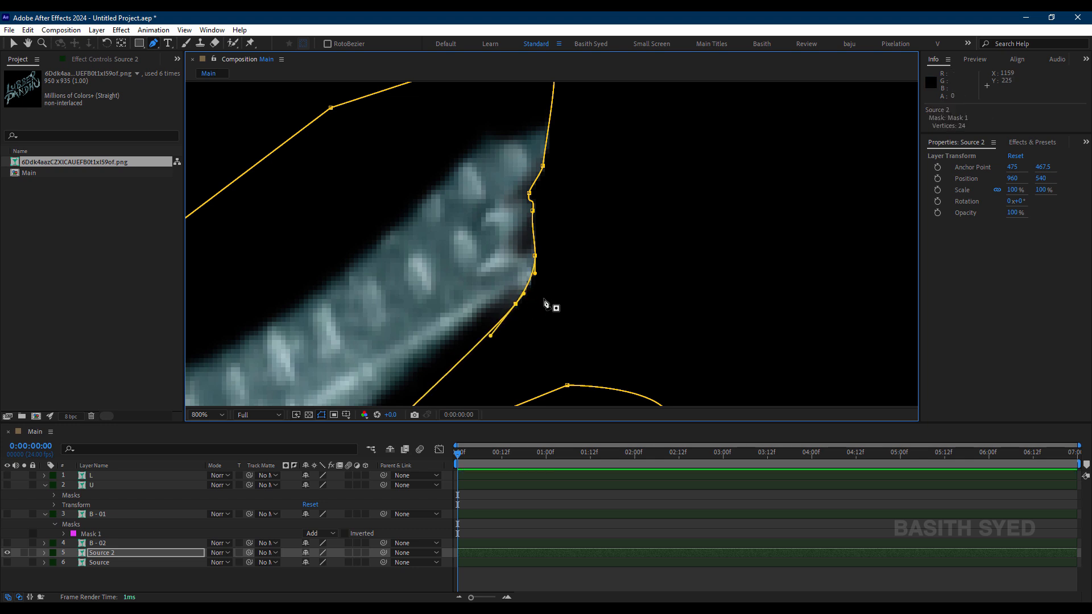
Step: Check the masked E without its outline, then adjust the mask points at the lower corner of its upper arm tip
{"action": "key", "text": "shift+slash"}
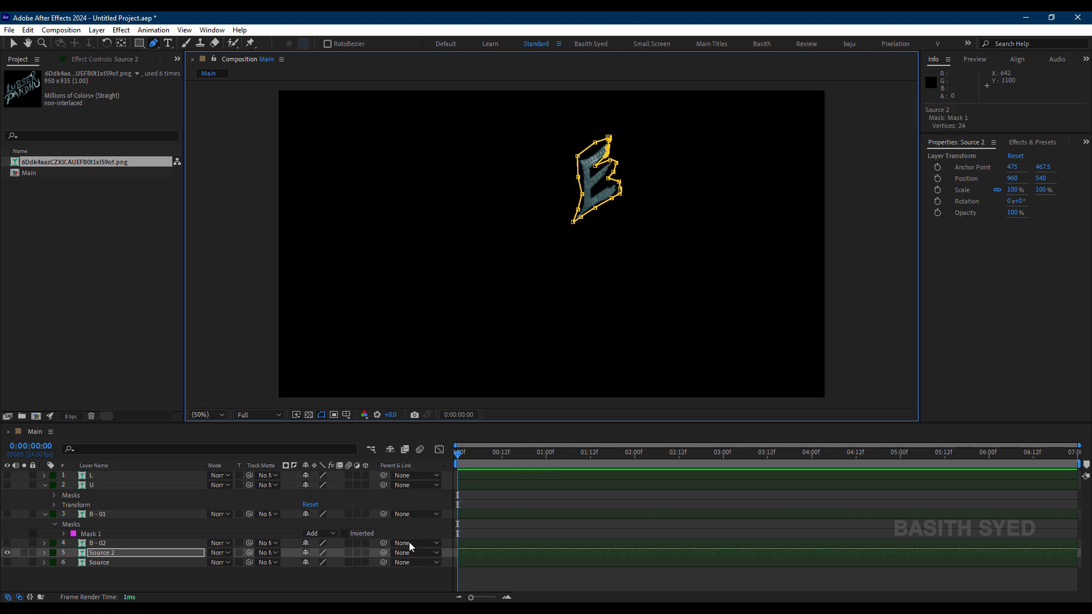
{"action": "left_click", "coordinate": [481, 530]}
{"action": "scroll", "coordinate": [684, 107], "scroll_direction": "up", "scroll_amount": 1}
{"action": "key", "text": "space"}
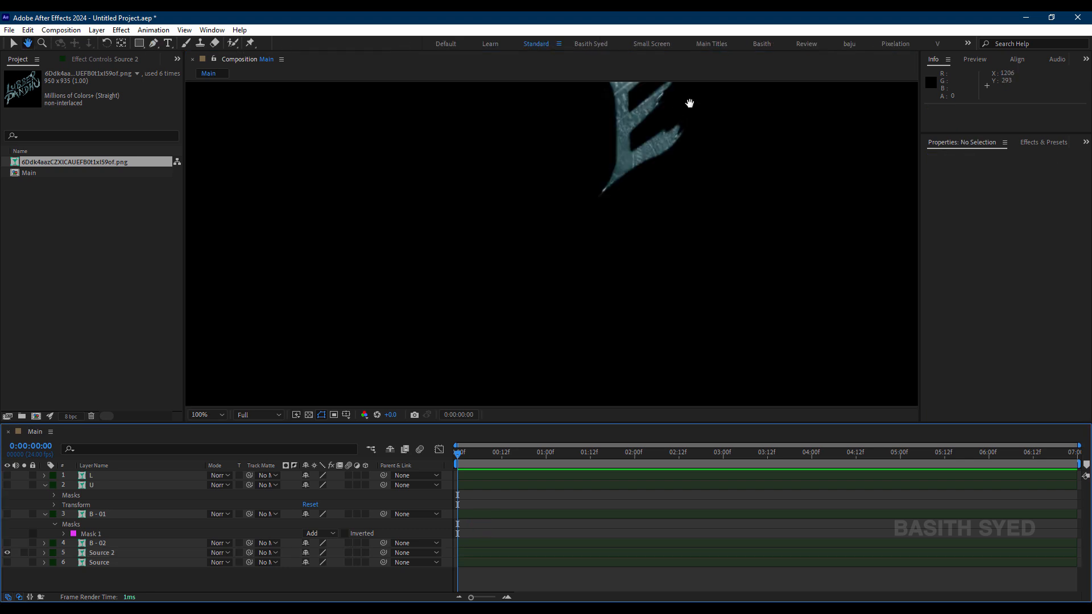
{"action": "left_click_drag", "start_coordinate": [690, 103], "coordinate": [661, 212]}
{"action": "key", "text": "g"}
{"action": "key", "text": "period"}
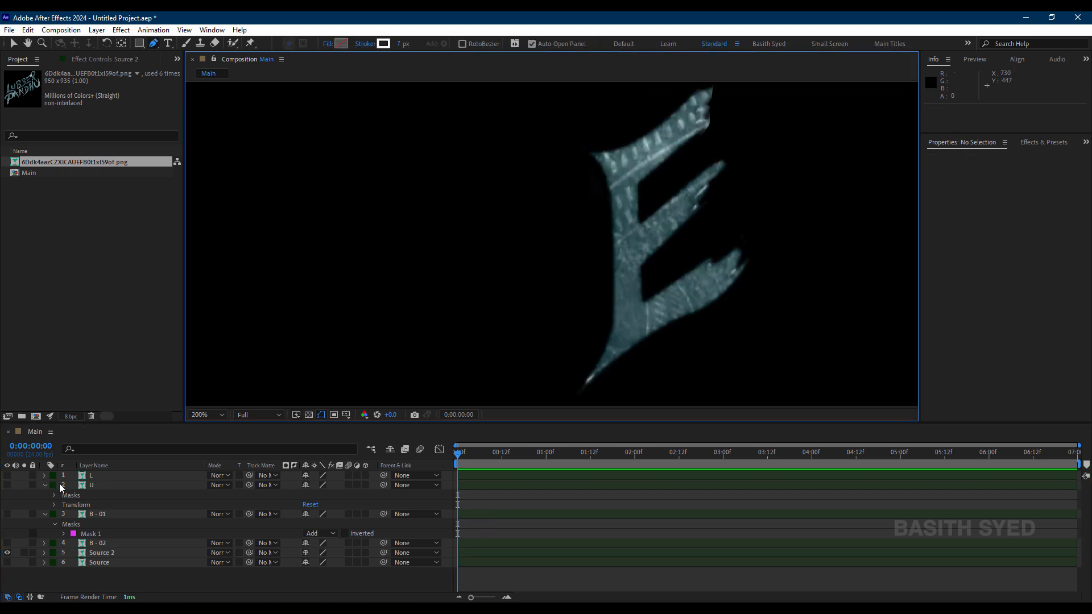
{"action": "left_click", "coordinate": [99, 553]}
{"action": "scroll", "coordinate": [660, 202], "scroll_direction": "up", "scroll_amount": 2}
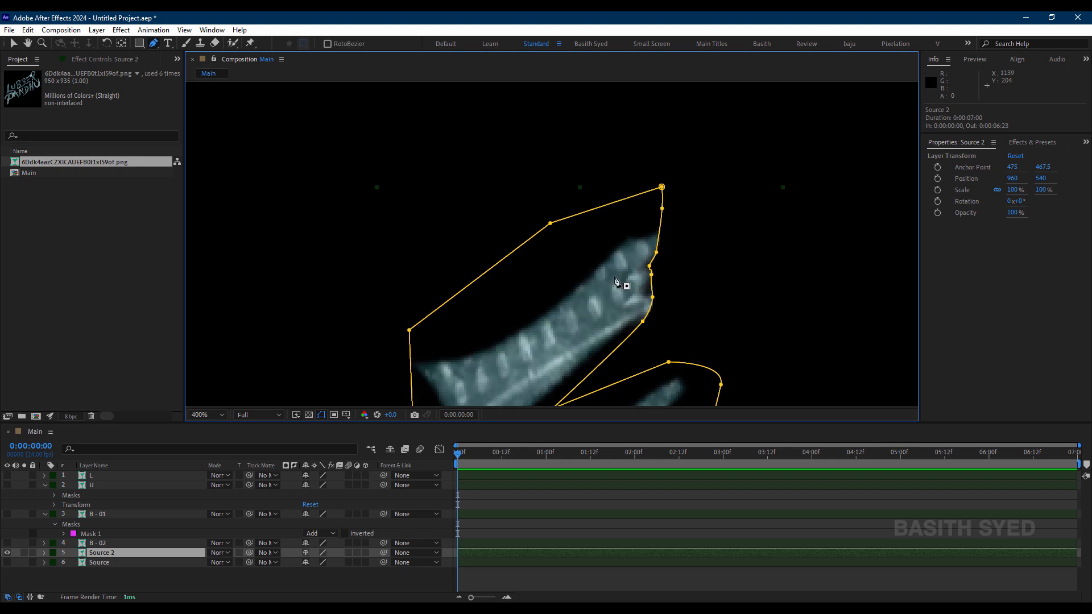
{"action": "left_click", "coordinate": [649, 310]}
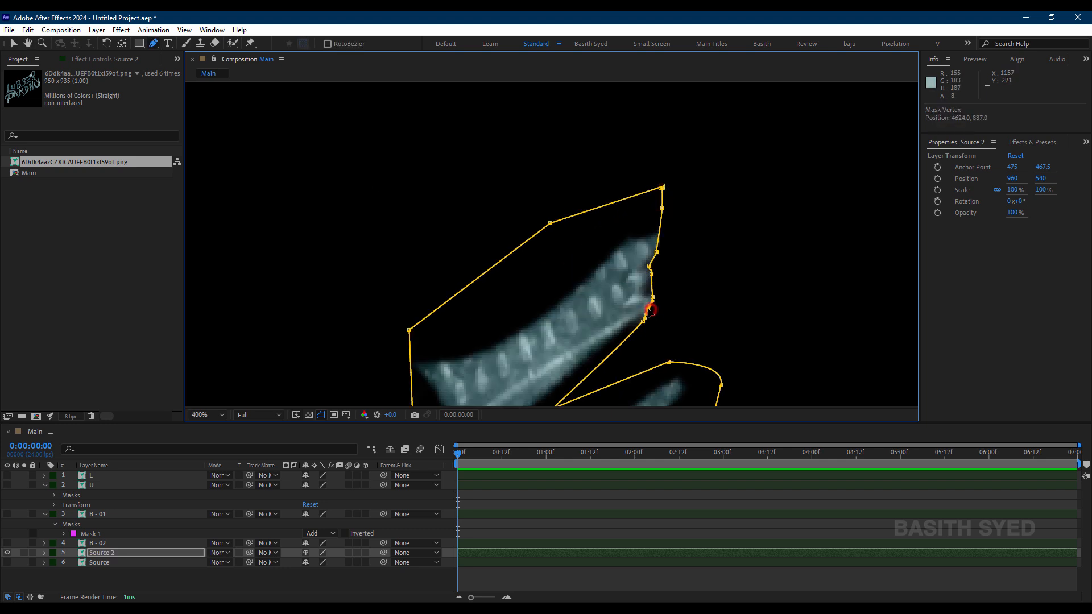
{"action": "left_click_drag", "start_coordinate": [644, 323], "coordinate": [639, 325]}
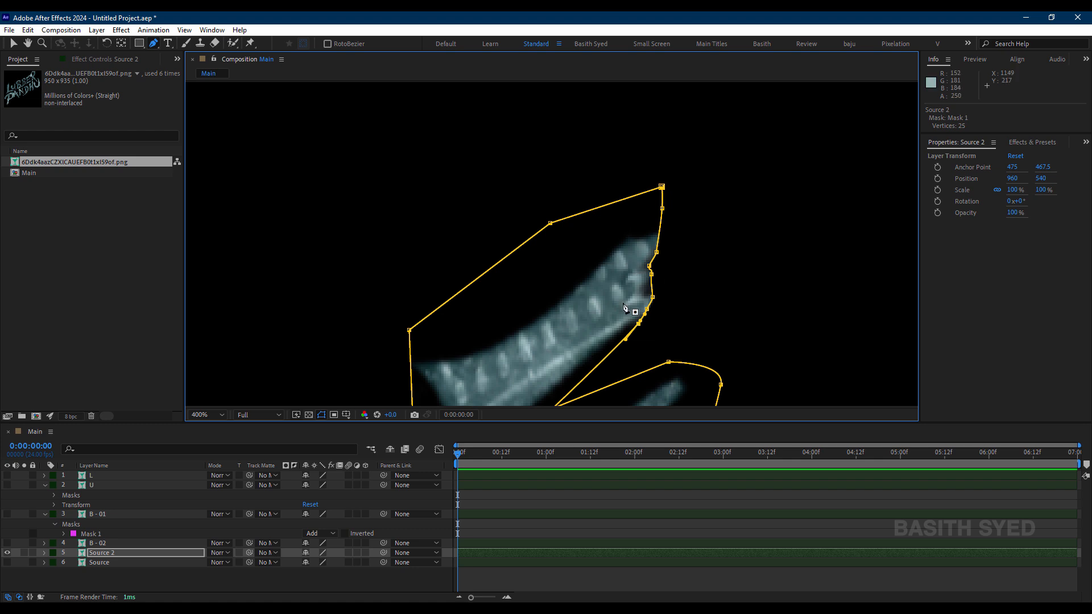
Step: Rename the Source 2 layer holding the masked E as E
{"action": "scroll", "coordinate": [663, 322], "scroll_direction": "down", "scroll_amount": 2}
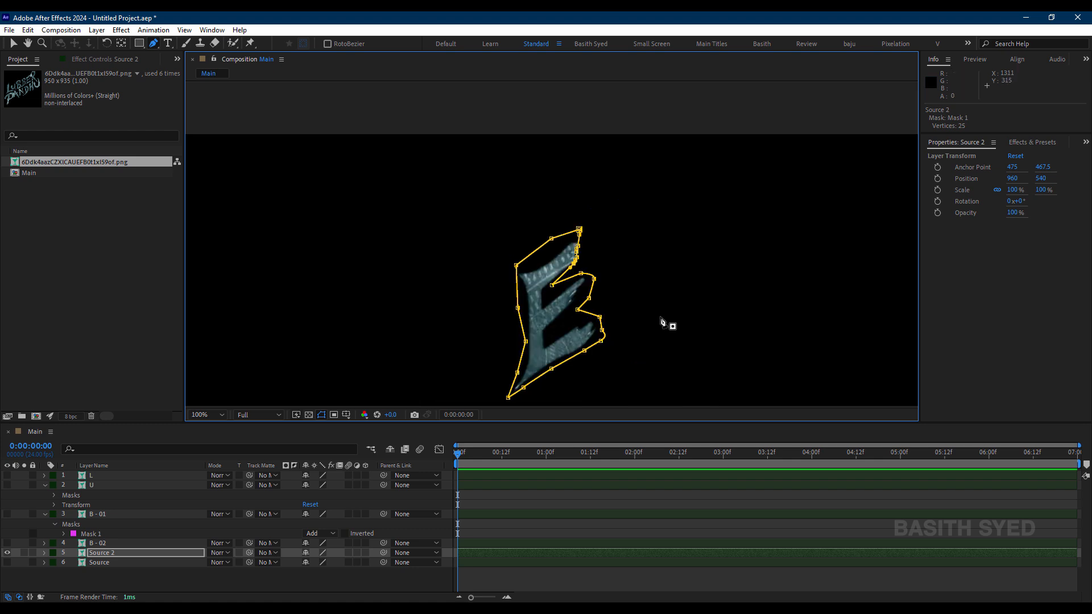
{"action": "left_click", "coordinate": [137, 577]}
{"action": "left_click", "coordinate": [123, 551]}
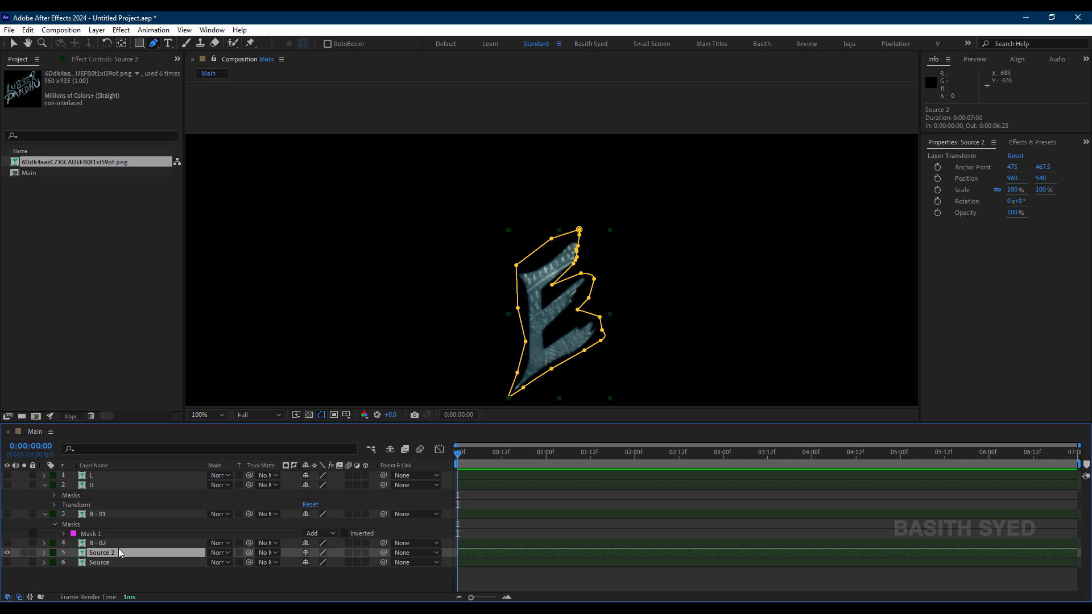
{"action": "key", "text": "Return"}
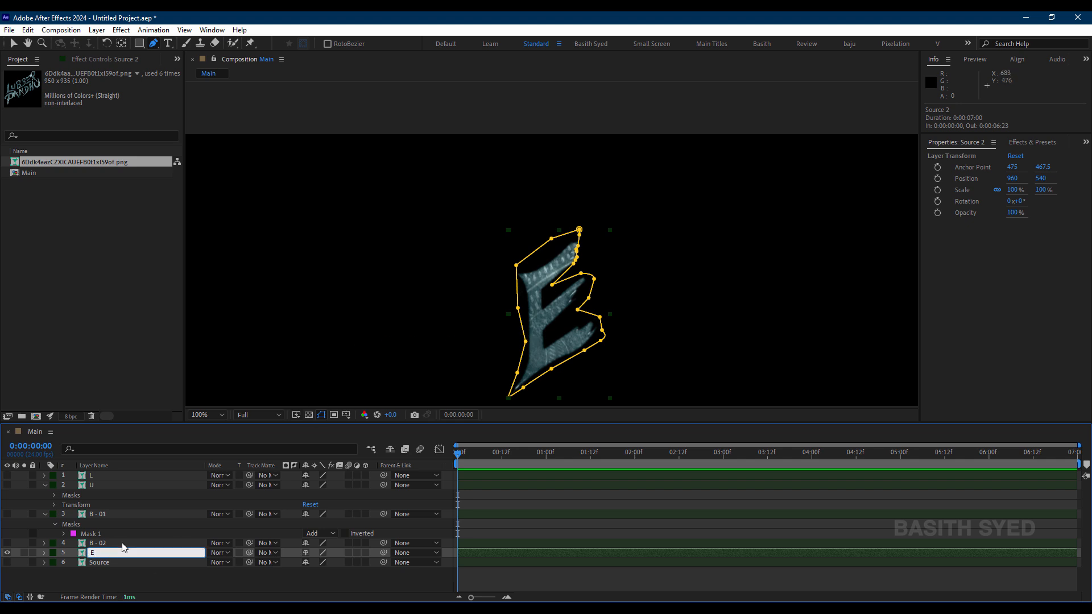
{"action": "type", "text": "E"}
{"action": "key", "text": "Return"}
Step: Duplicate the Source layer, show the copy in place of the E layer and rename it R
{"action": "left_click", "coordinate": [98, 563]}
{"action": "key", "text": "ctrl+d"}
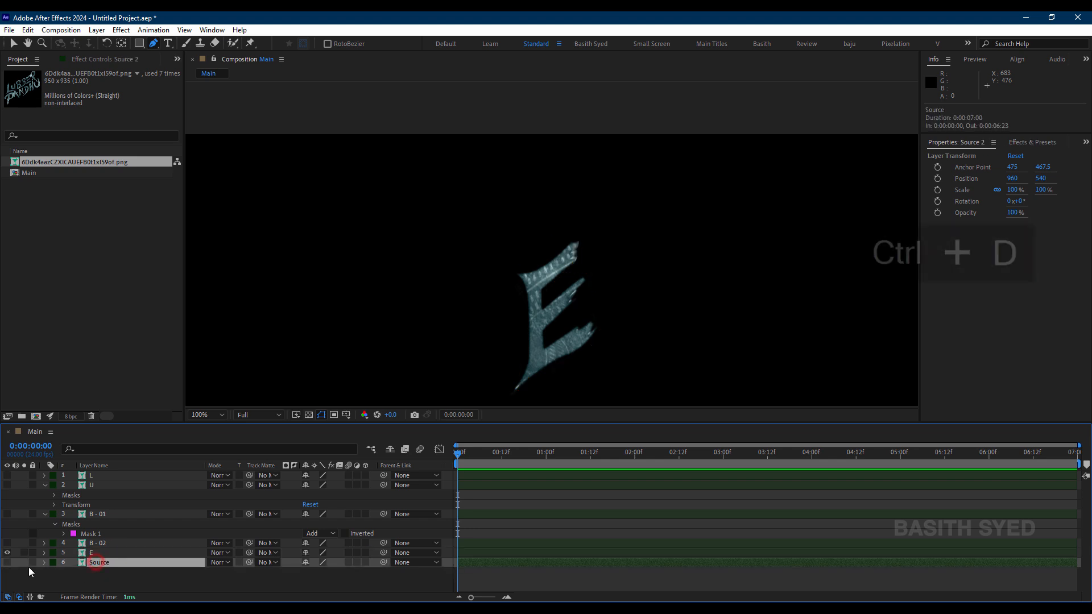
{"action": "left_click", "coordinate": [7, 562]}
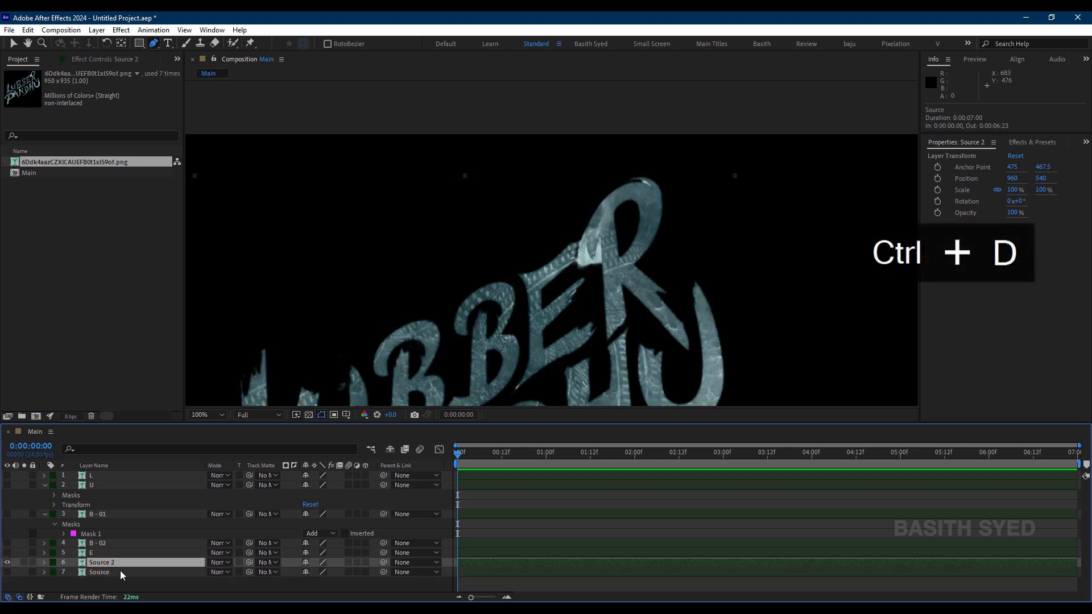
{"action": "key", "text": "Return"}
{"action": "type", "text": "R"}
{"action": "key", "text": "Return"}
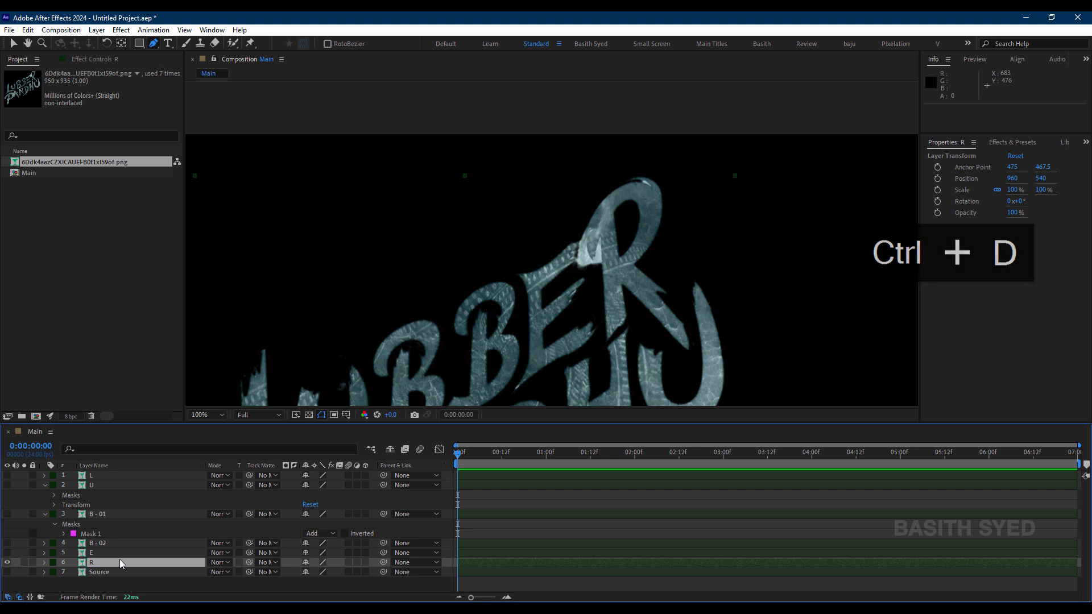
Step: Start a Pen tool mask on the R layer, tracing from the hooked left end over and around the R's bowl
{"action": "left_click", "coordinate": [594, 268]}
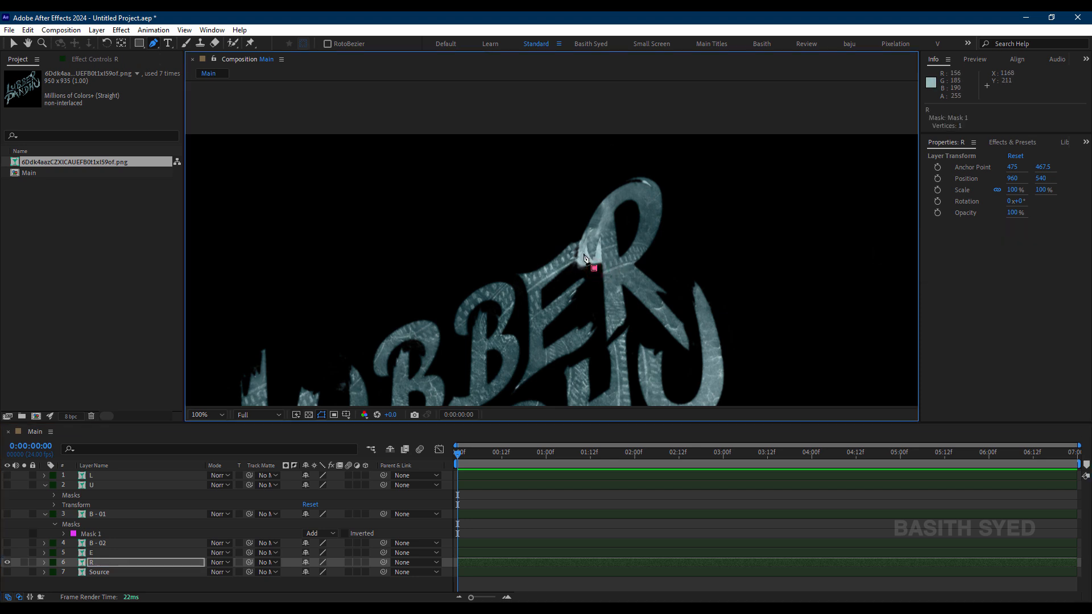
{"action": "left_click", "coordinate": [586, 254]}
{"action": "key", "text": "ctrl+z"}
{"action": "left_click", "coordinate": [580, 226]}
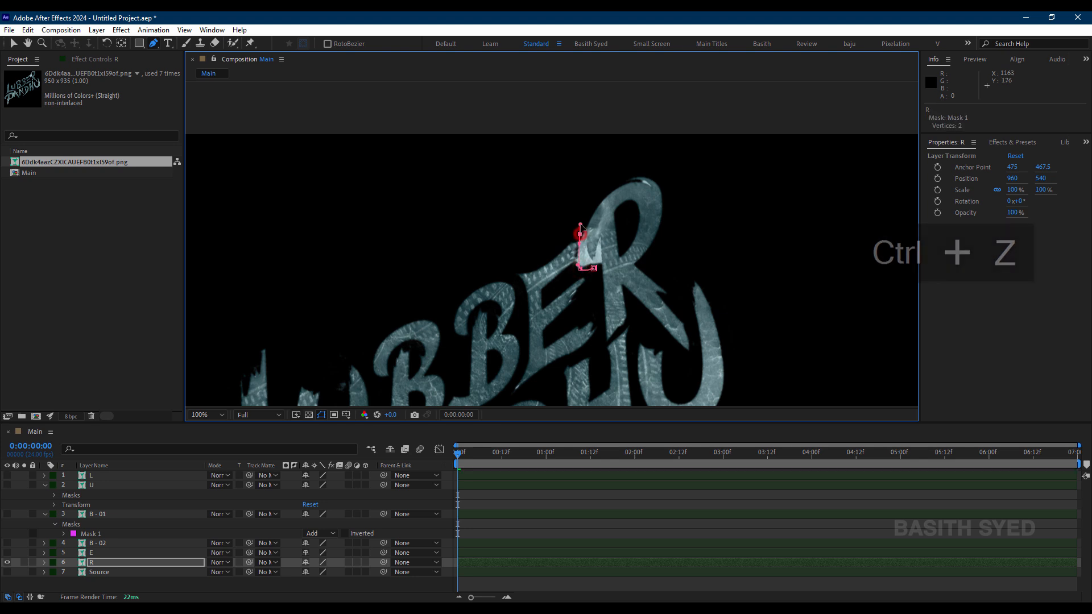
{"action": "left_click", "coordinate": [615, 168]}
{"action": "left_click", "coordinate": [663, 228]}
{"action": "left_click", "coordinate": [654, 254]}
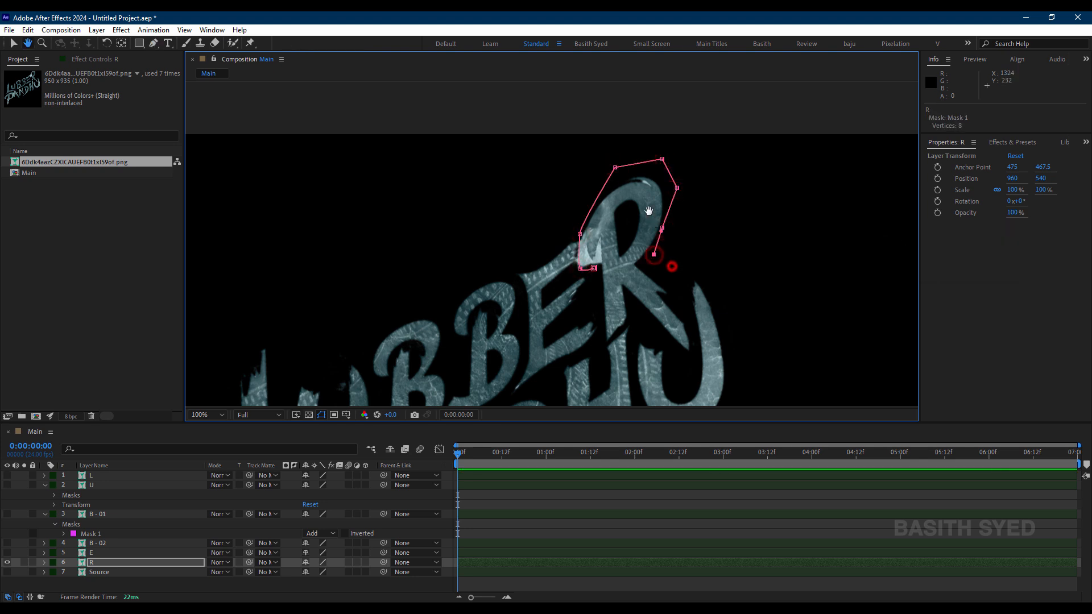
{"action": "scroll", "coordinate": [705, 251], "scroll_direction": "up", "scroll_amount": 2}
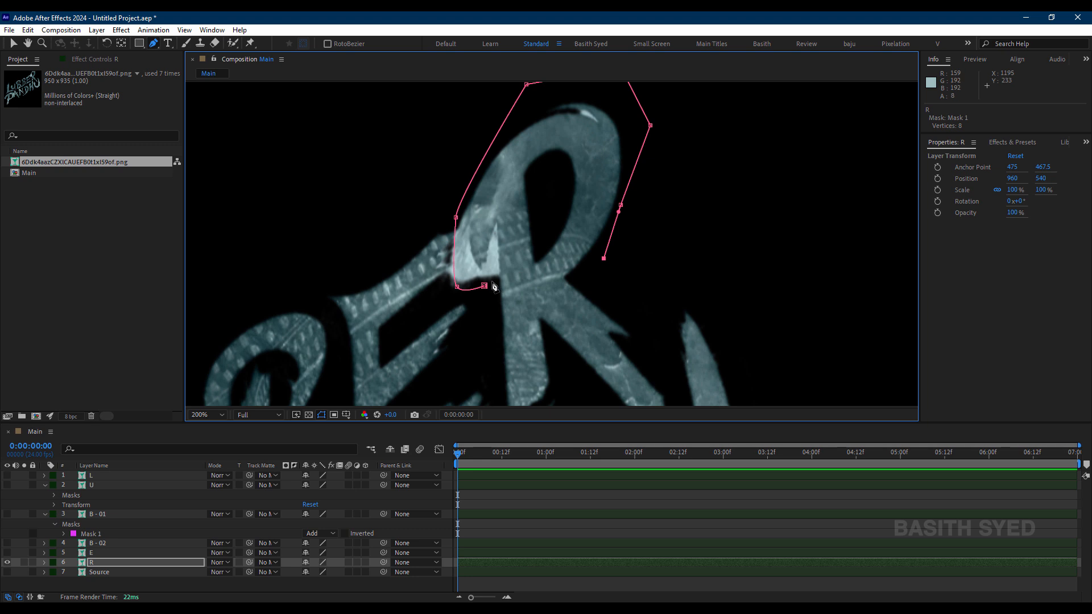
{"action": "key", "text": "ctrl+z"}
{"action": "left_click", "coordinate": [600, 268]}
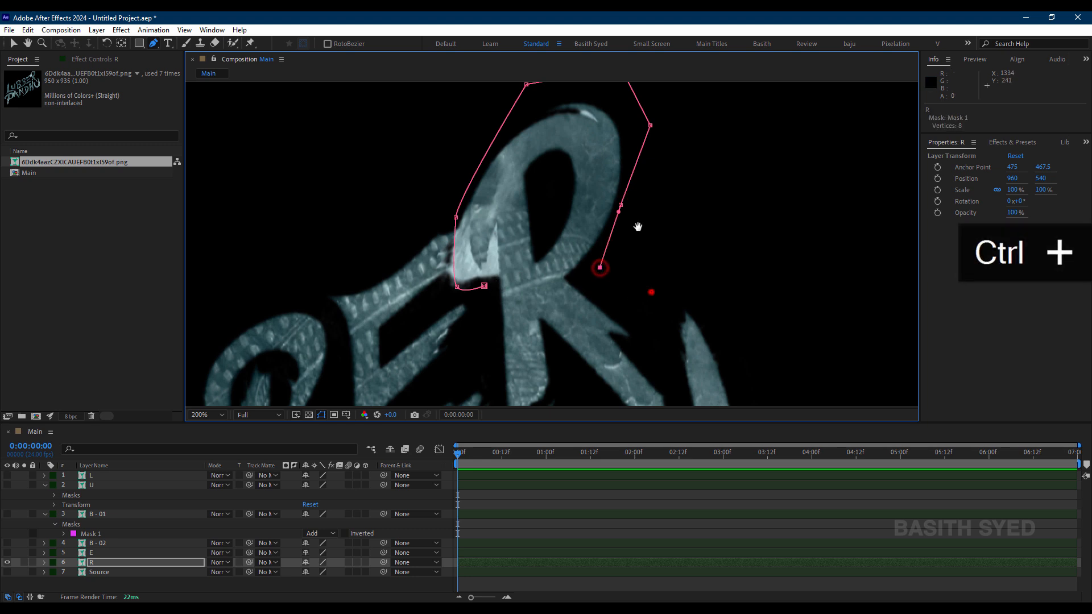
Step: Continue the R mask around the diagonal leg and the stem's lower end, and close it at its starting point
{"action": "left_click_drag", "start_coordinate": [638, 227], "coordinate": [622, 112]}
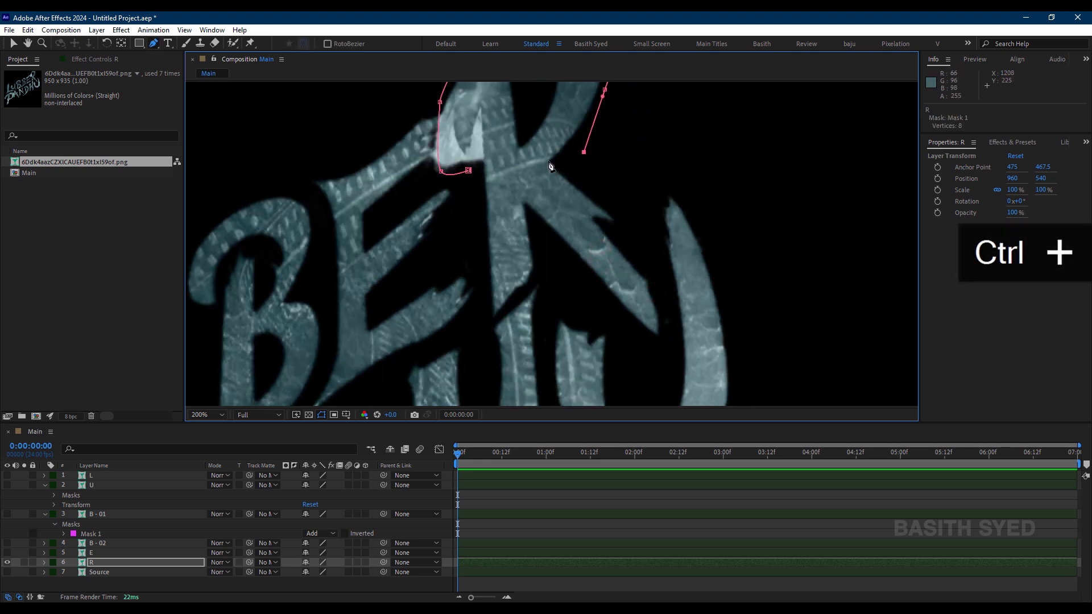
{"action": "left_click", "coordinate": [619, 186]}
{"action": "left_click", "coordinate": [658, 264]}
{"action": "left_click", "coordinate": [681, 324]}
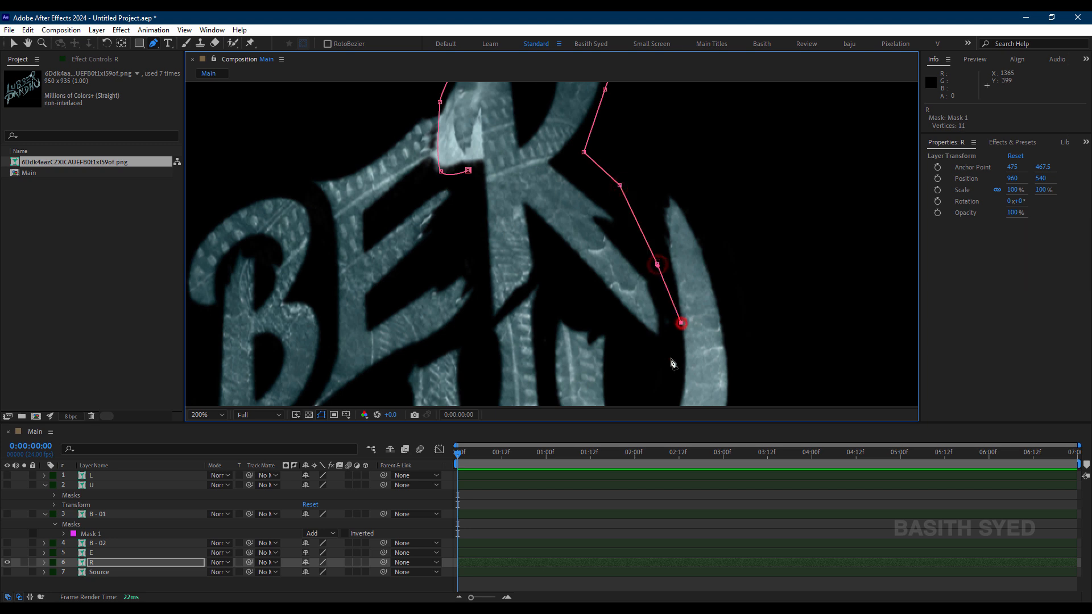
{"action": "left_click", "coordinate": [642, 345]}
{"action": "left_click", "coordinate": [575, 310]}
{"action": "left_click", "coordinate": [557, 240]}
{"action": "left_click", "coordinate": [535, 284]}
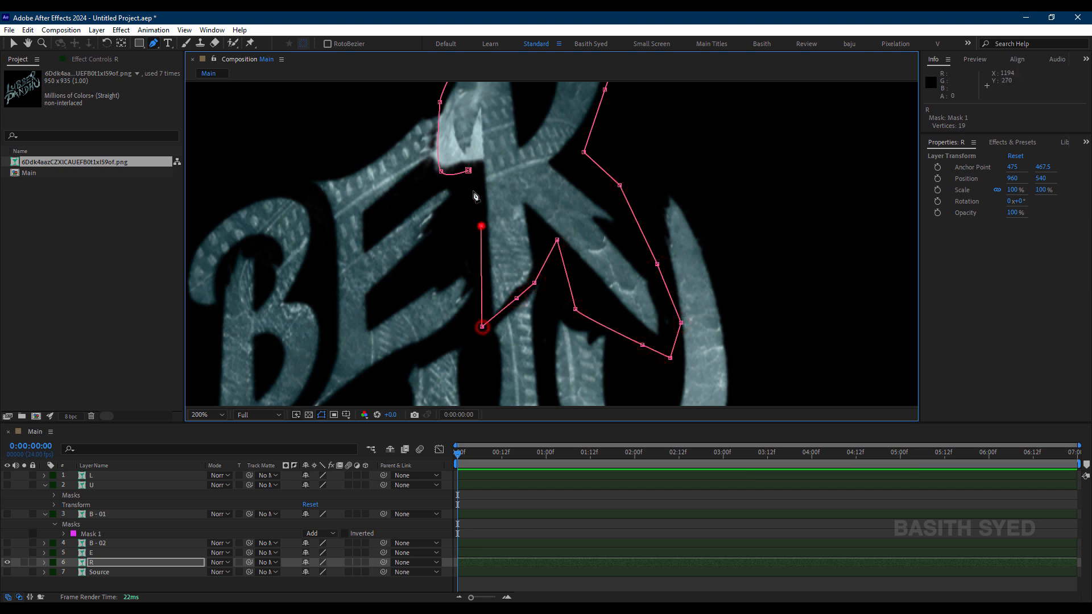
{"action": "left_click", "coordinate": [468, 171]}
Step: Duplicate the Source layer again, hide the R layer and make the new copy visible
{"action": "left_click", "coordinate": [107, 562]}
{"action": "left_click", "coordinate": [99, 572]}
{"action": "key", "text": "ctrl+d"}
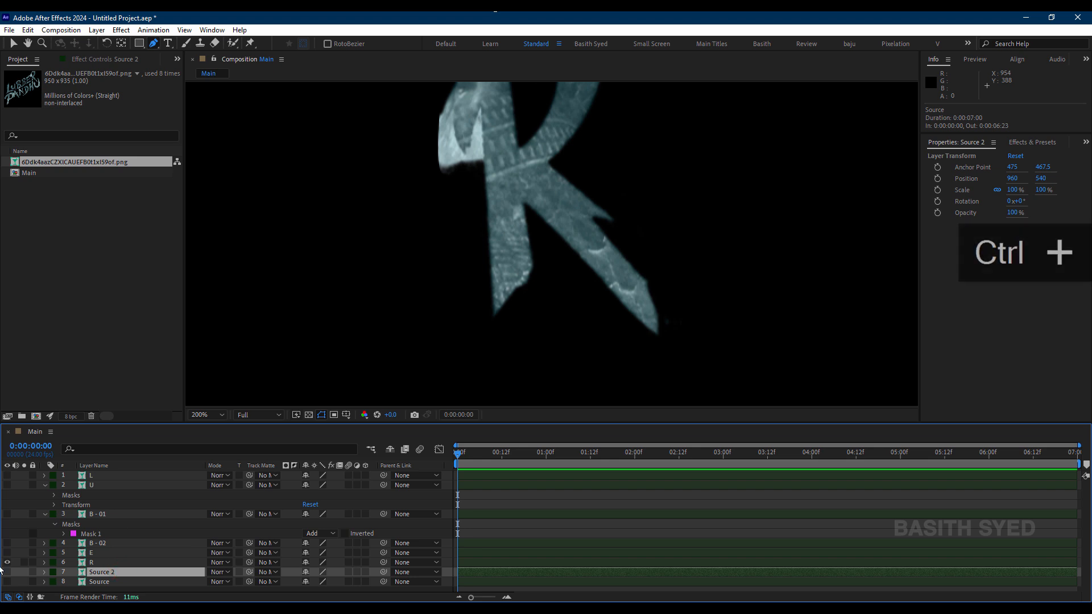
{"action": "left_click", "coordinate": [7, 562]}
{"action": "left_click", "coordinate": [7, 572]}
Step: Start a curved Pen tool mask on Source 2 over the top of PANDHU's P and down its bowl beside the A
{"action": "scroll", "coordinate": [494, 260], "scroll_direction": "down", "scroll_amount": 1}
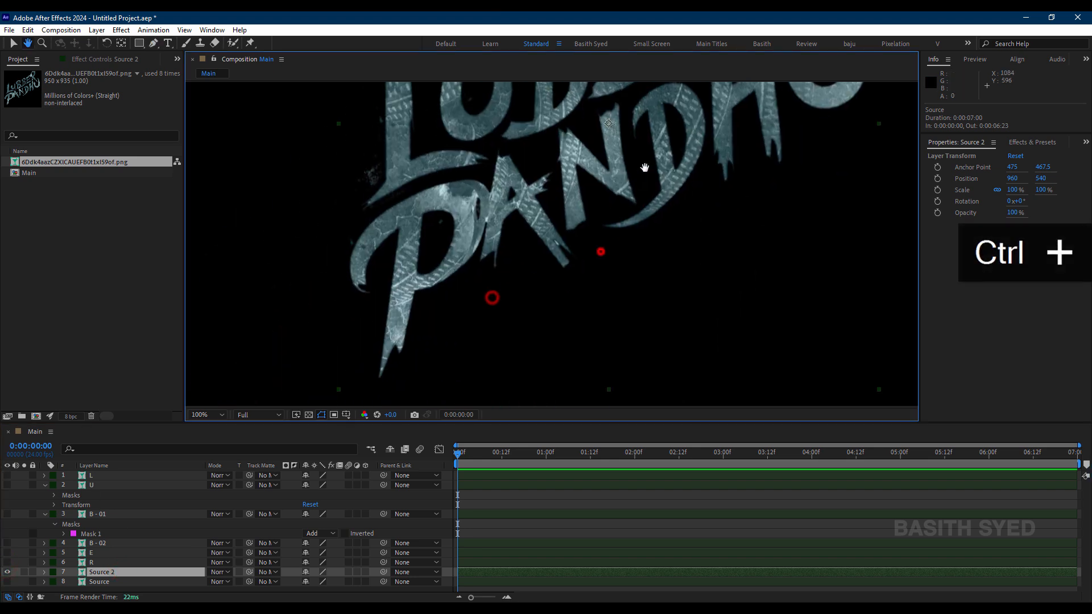
{"action": "left_click", "coordinate": [338, 244]}
{"action": "left_click_drag", "start_coordinate": [396, 199], "coordinate": [485, 174]}
{"action": "scroll", "coordinate": [496, 168], "scroll_direction": "up", "scroll_amount": 1}
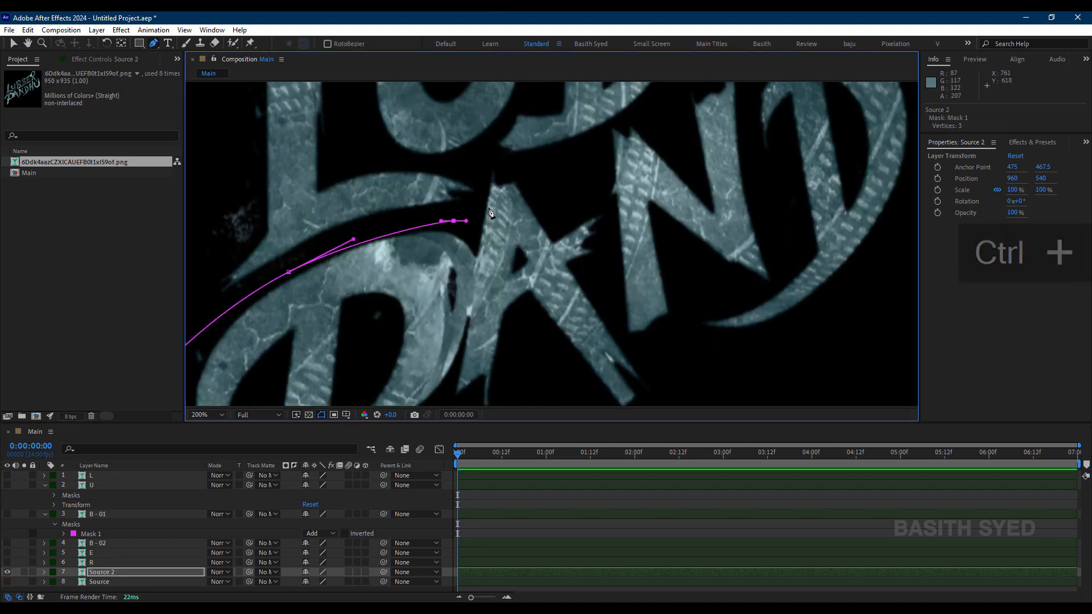
{"action": "left_click_drag", "start_coordinate": [473, 282], "coordinate": [468, 323]}
{"action": "left_click_drag", "start_coordinate": [449, 364], "coordinate": [552, 141]}
{"action": "left_click_drag", "start_coordinate": [537, 186], "coordinate": [520, 205]}
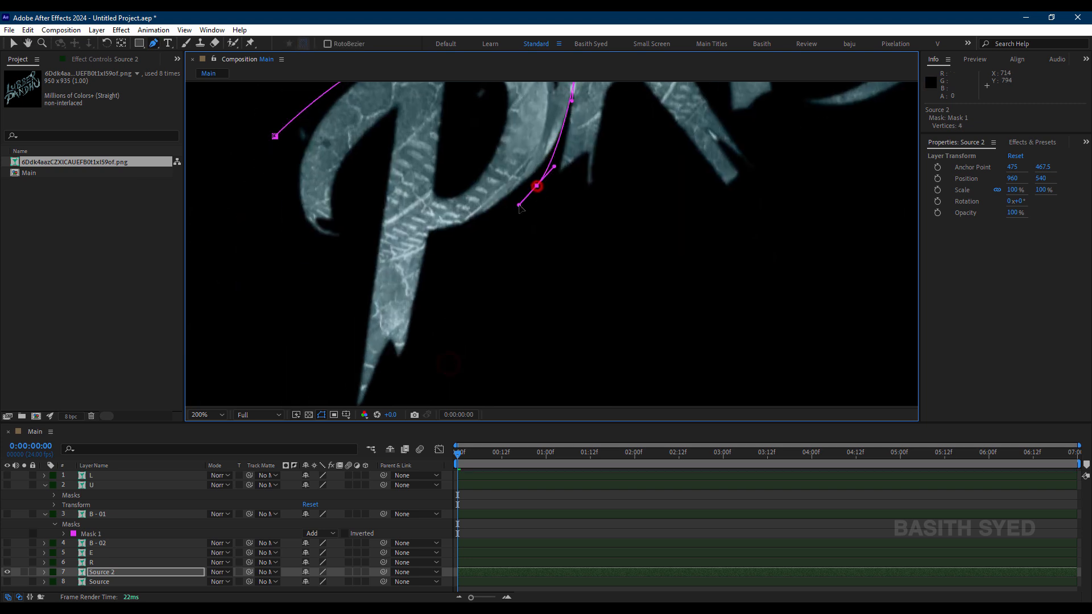
Step: Extend the P mask under the bowl and around the stem, and close it on the outer side of the P
{"action": "left_click", "coordinate": [463, 242]}
{"action": "left_click", "coordinate": [431, 259]}
{"action": "left_click_drag", "start_coordinate": [442, 305], "coordinate": [479, 188]}
{"action": "left_click", "coordinate": [463, 255]}
{"action": "left_click", "coordinate": [419, 305]}
{"action": "left_click", "coordinate": [370, 319]}
{"action": "left_click_drag", "start_coordinate": [353, 310], "coordinate": [358, 253]}
{"action": "left_click_drag", "start_coordinate": [383, 151], "coordinate": [410, 300]}
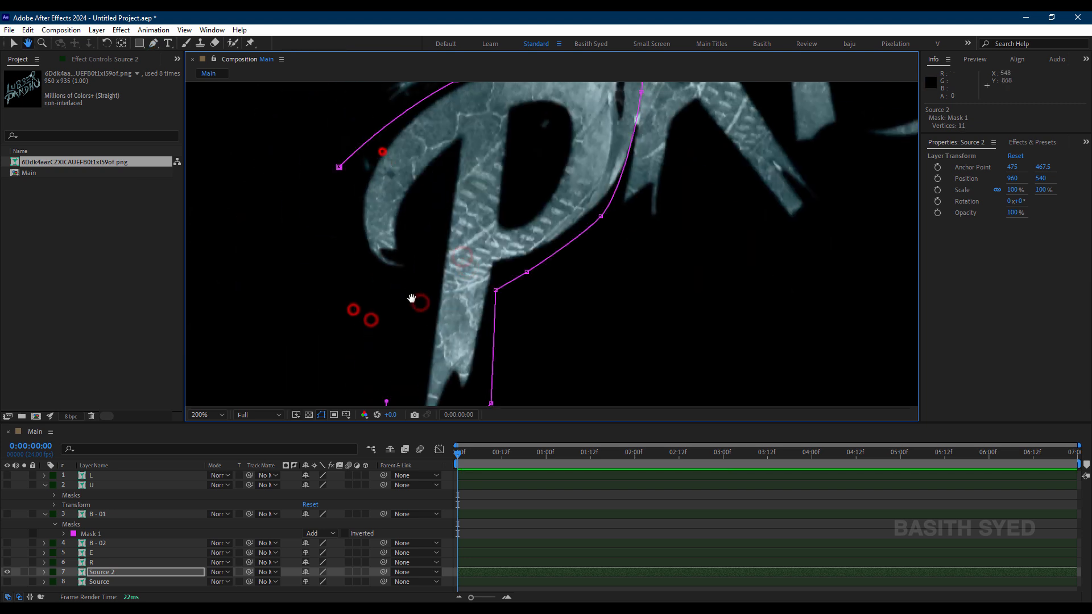
{"action": "left_click", "coordinate": [340, 168]}
{"action": "left_click", "coordinate": [491, 535]}
Step: Rename the masked layer as P and duplicate the Source layer for the following letter
{"action": "left_click", "coordinate": [125, 576]}
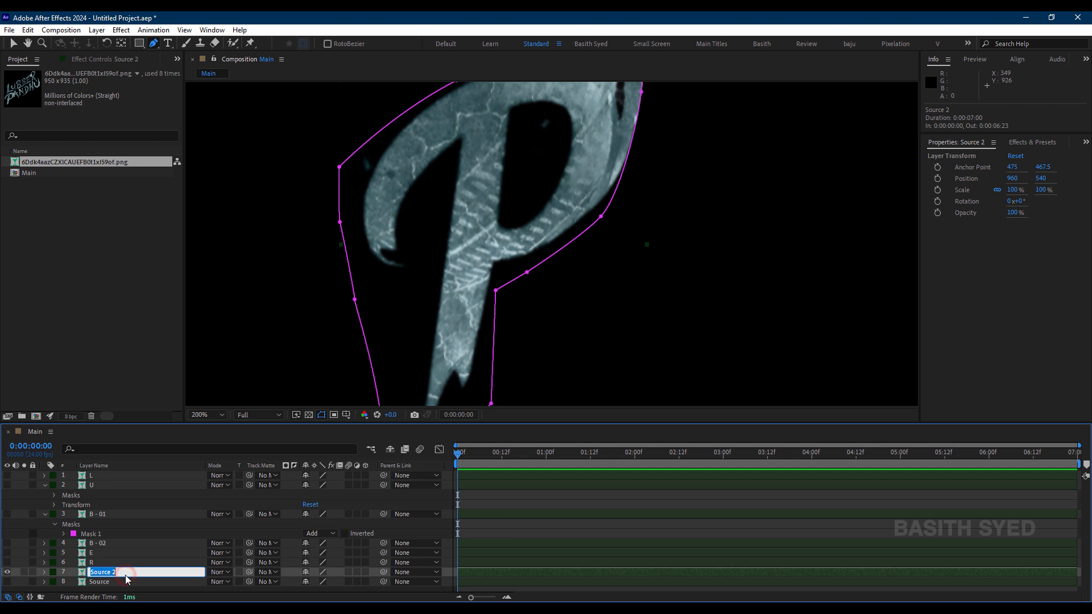
{"action": "type", "text": "P"}
{"action": "key", "text": "Return"}
{"action": "left_click", "coordinate": [117, 581]}
{"action": "key", "text": "ctrl+d"}
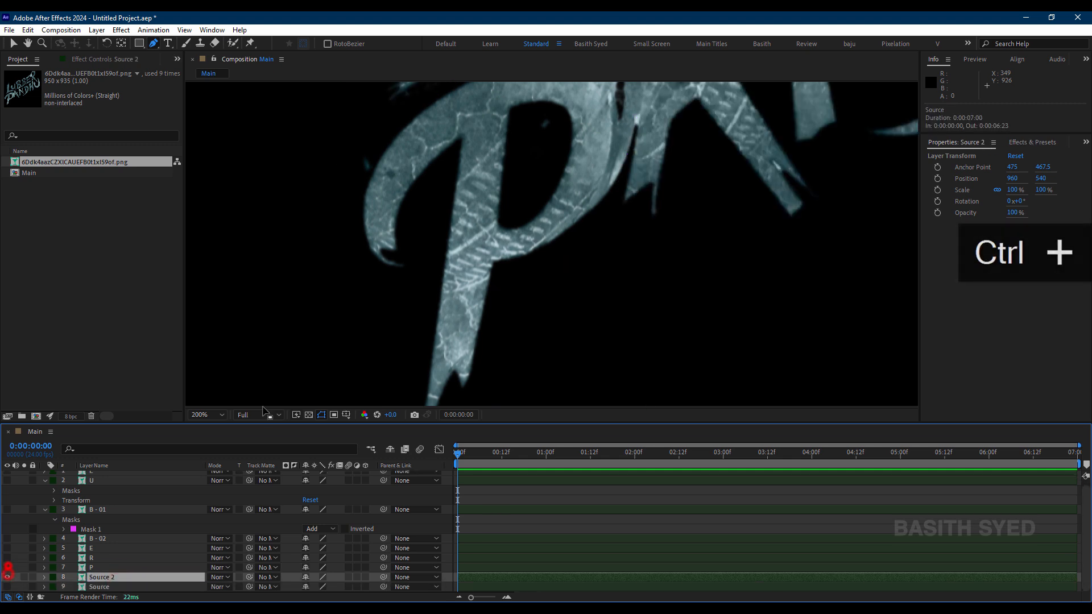
Step: Start a Pen tool mask on Source 2 up the left side of PANDHU's A and across its top
{"action": "scroll", "coordinate": [622, 168], "scroll_direction": "down", "scroll_amount": 1}
{"action": "left_click_drag", "start_coordinate": [622, 169], "coordinate": [503, 237]}
{"action": "scroll", "coordinate": [490, 248], "scroll_direction": "up", "scroll_amount": 1}
{"action": "left_click", "coordinate": [340, 371]}
{"action": "left_click", "coordinate": [353, 334]}
{"action": "left_click", "coordinate": [367, 256]}
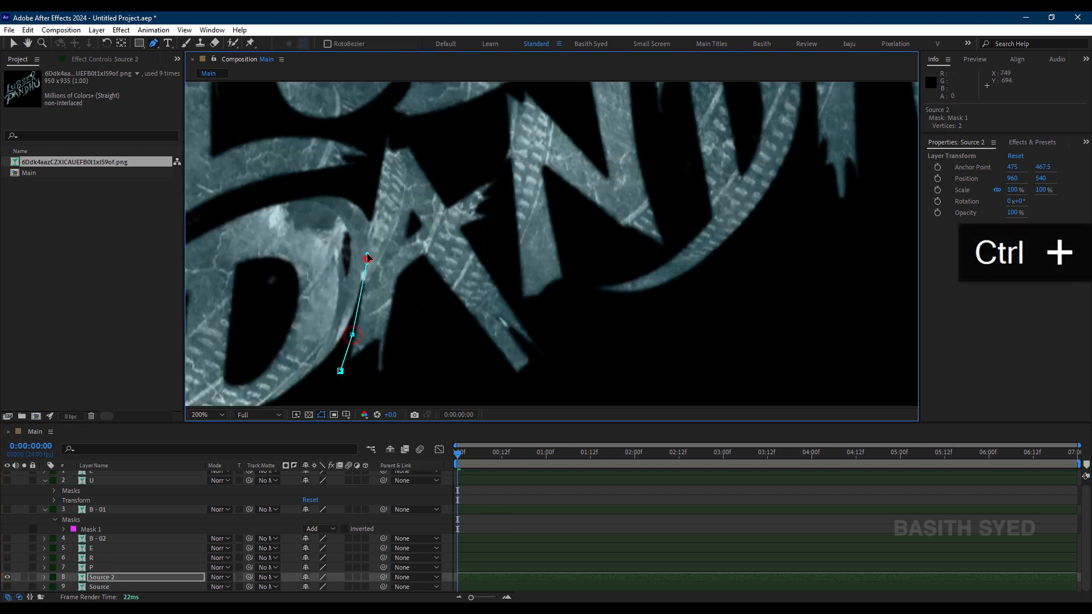
{"action": "left_click", "coordinate": [370, 204]}
{"action": "left_click", "coordinate": [383, 138]}
{"action": "left_click", "coordinate": [419, 133]}
{"action": "left_click", "coordinate": [448, 154]}
{"action": "left_click", "coordinate": [486, 167]}
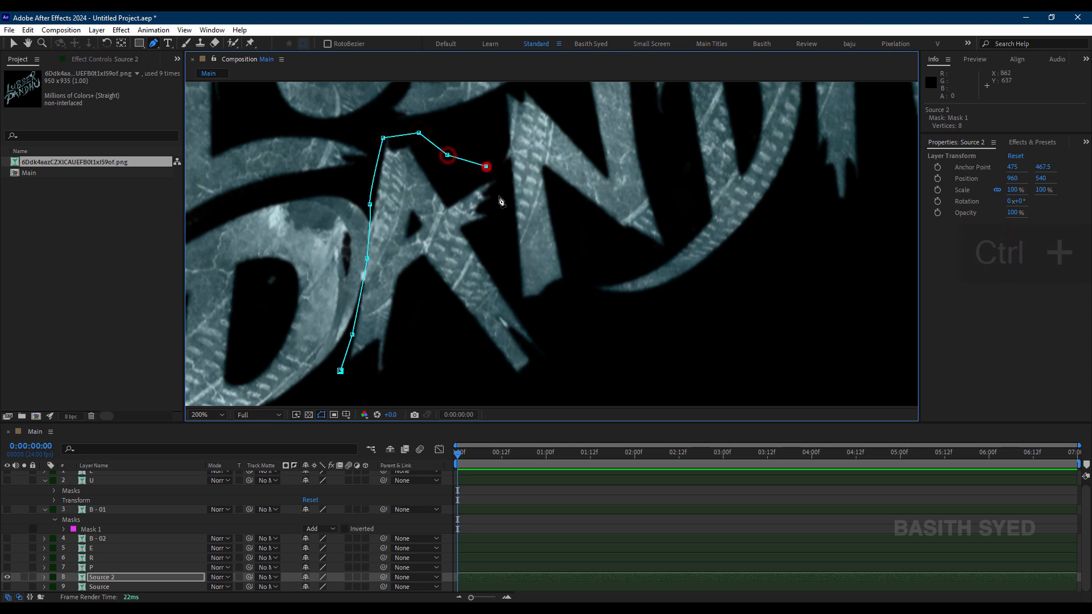
Step: Continue the A mask down the right side and beneath both legs, and close it at its starting point
{"action": "left_click_drag", "start_coordinate": [504, 198], "coordinate": [506, 237]}
{"action": "left_click", "coordinate": [523, 310]}
{"action": "left_click", "coordinate": [546, 344]}
{"action": "left_click", "coordinate": [551, 361]}
{"action": "left_click_drag", "start_coordinate": [500, 364], "coordinate": [478, 210]}
{"action": "left_click", "coordinate": [484, 240]}
{"action": "left_click", "coordinate": [416, 239]}
{"action": "left_click", "coordinate": [377, 235]}
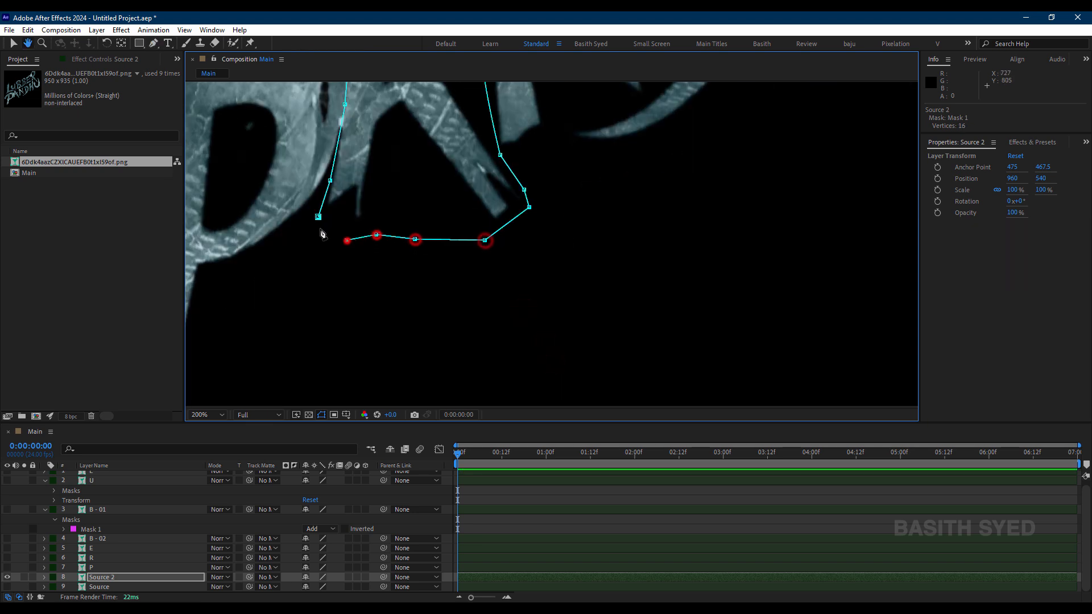
{"action": "left_click", "coordinate": [318, 217]}
Step: Rename the masked layer as A and hide it
{"action": "left_click", "coordinate": [124, 578]}
{"action": "key", "text": "Return"}
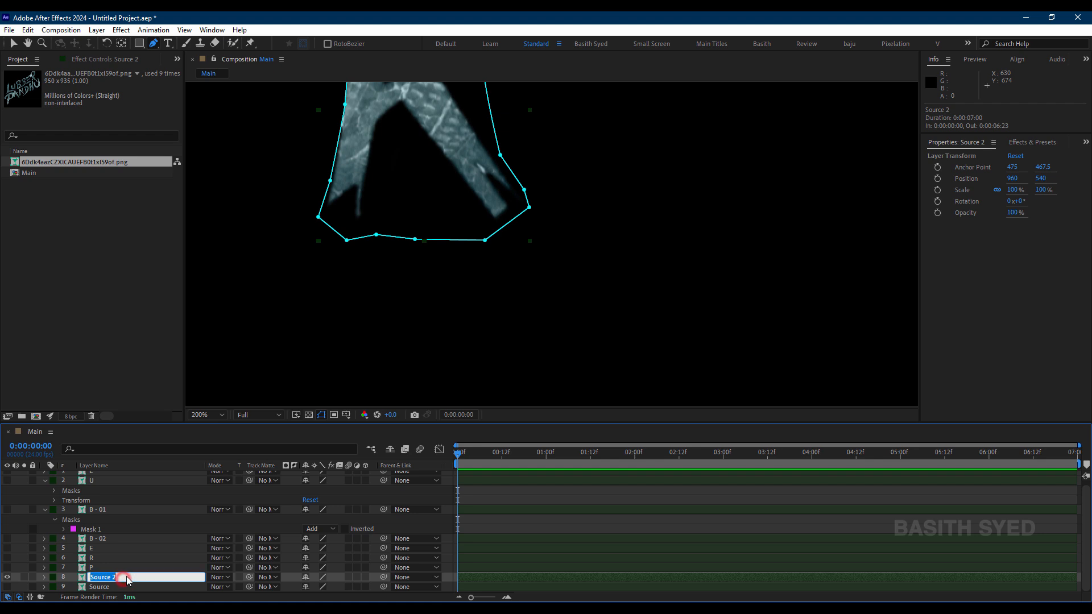
{"action": "type", "text": "A"}
{"action": "key", "text": "Return"}
{"action": "left_click", "coordinate": [7, 578]}
Step: Duplicate the Source layer and make the new Source 2 copy visible
{"action": "left_click", "coordinate": [96, 587]}
{"action": "key", "text": "ctrl+d"}
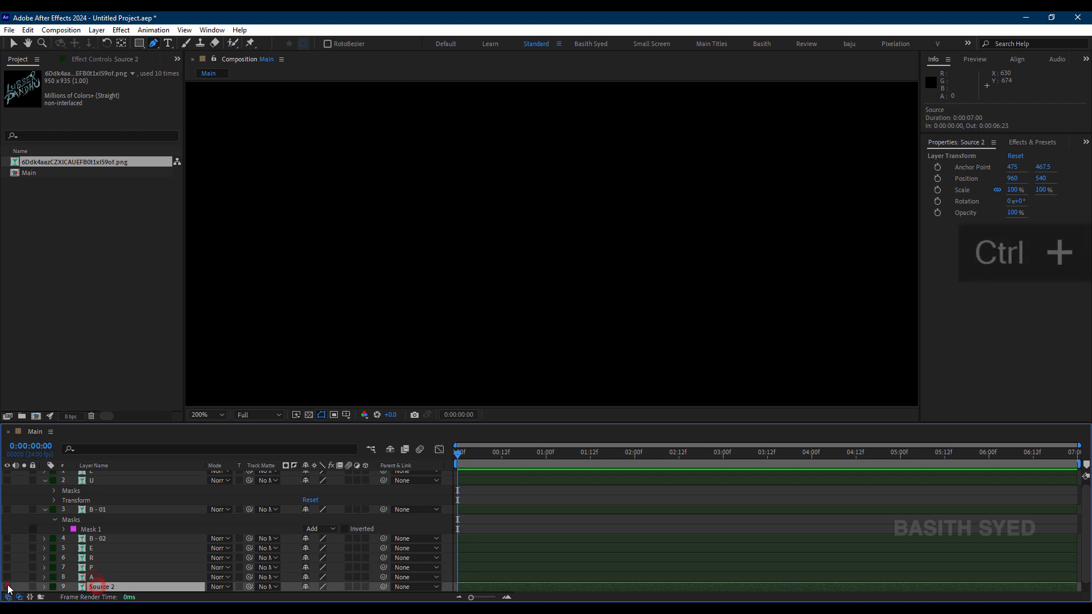
{"action": "left_click", "coordinate": [7, 579]}
Step: Start a Pen tool mask on Source 2 up the left side of PANDHU's N and across to its upper right corner
{"action": "left_click_drag", "start_coordinate": [498, 135], "coordinate": [548, 315]}
{"action": "left_click", "coordinate": [552, 333]}
{"action": "left_click", "coordinate": [538, 296]}
{"action": "left_click", "coordinate": [528, 214]}
{"action": "left_click", "coordinate": [518, 153]}
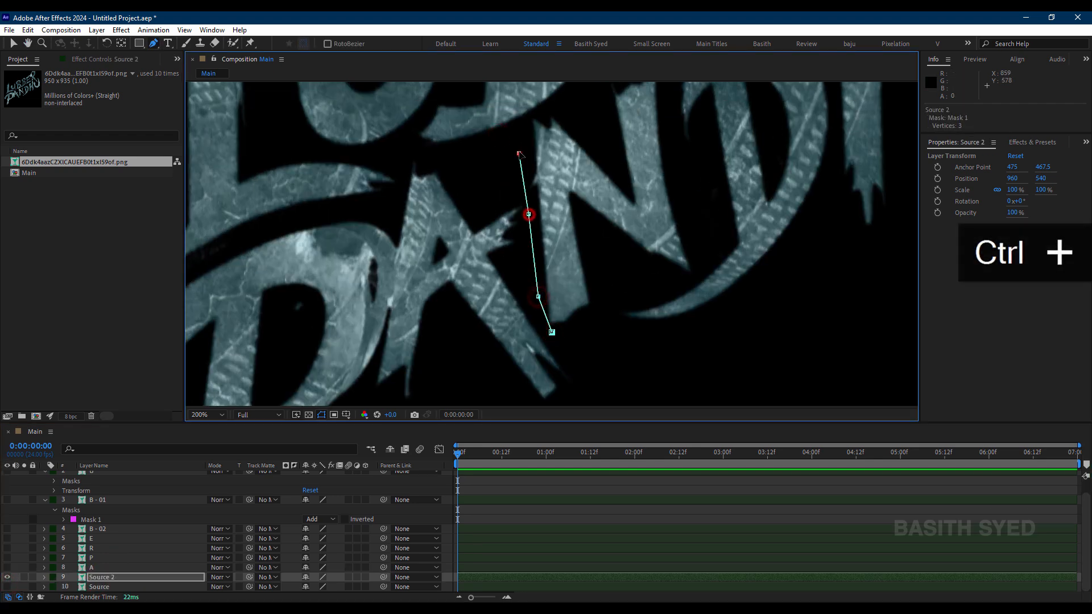
{"action": "left_click", "coordinate": [521, 131]}
{"action": "left_click", "coordinate": [539, 107]}
{"action": "left_click_drag", "start_coordinate": [568, 105], "coordinate": [534, 213]}
{"action": "left_click", "coordinate": [559, 209]}
{"action": "left_click", "coordinate": [570, 183]}
{"action": "left_click", "coordinate": [626, 167]}
Step: Continue the N mask down the right side and along the bottom, and close it at the N's lower left corner
{"action": "left_click", "coordinate": [636, 252]}
{"action": "left_click", "coordinate": [667, 345]}
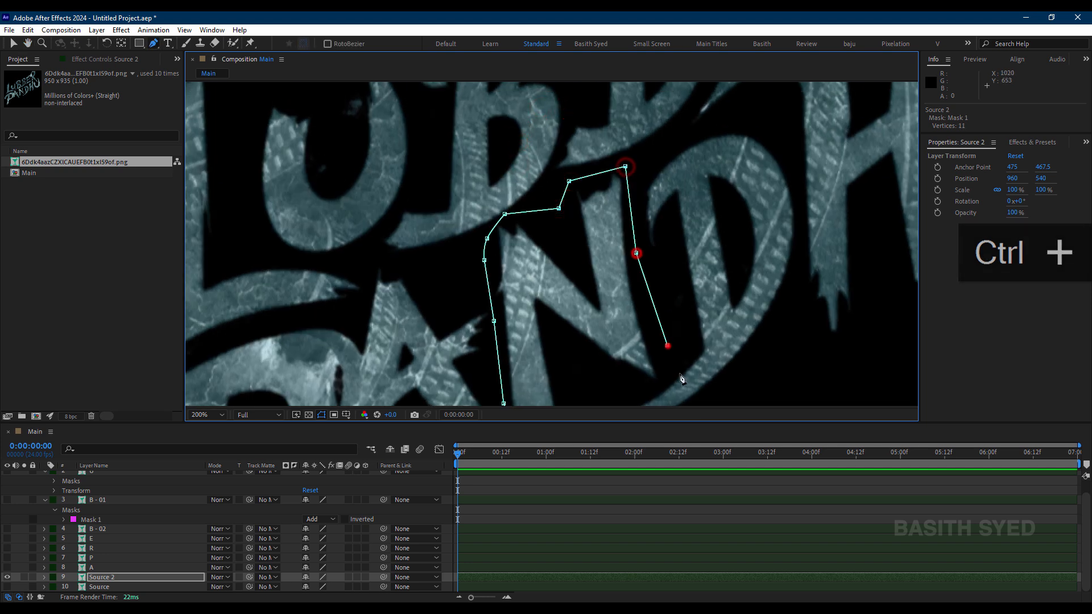
{"action": "left_click_drag", "start_coordinate": [681, 371], "coordinate": [659, 243]}
{"action": "left_click", "coordinate": [642, 262]}
{"action": "left_click", "coordinate": [590, 264]}
{"action": "left_click", "coordinate": [547, 276]}
{"action": "left_click", "coordinate": [539, 300]}
{"action": "left_click", "coordinate": [495, 311]}
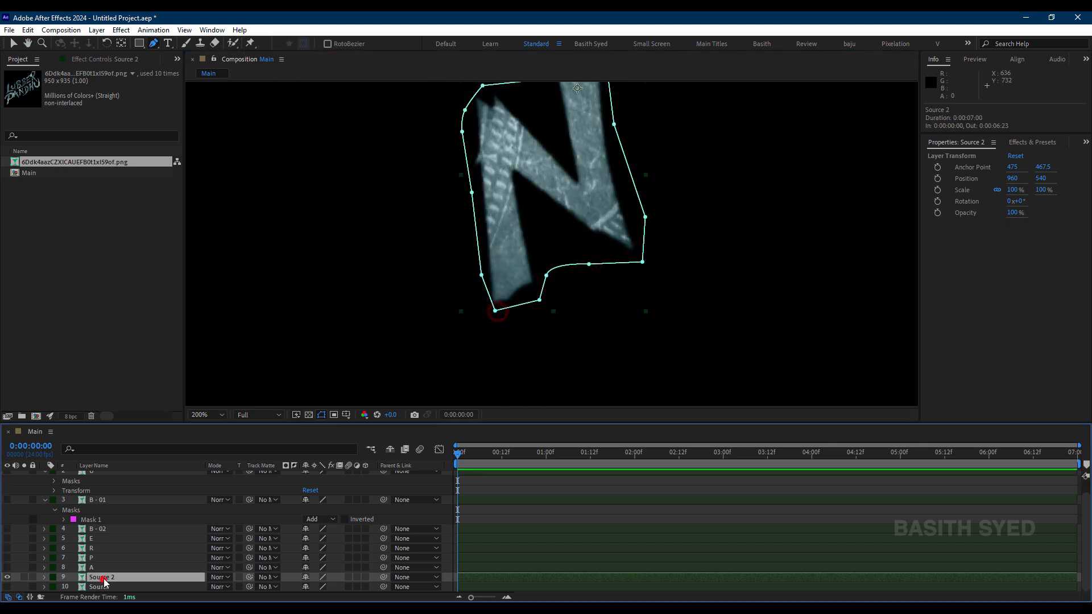
Step: Rename the Source 2 layer holding the masked N as N
{"action": "left_click", "coordinate": [101, 578]}
{"action": "key", "text": "Return"}
{"action": "type", "text": "N"}
{"action": "key", "text": "Return"}
Step: Hide the N layer, duplicate the Source layer and show the new copy
{"action": "left_click", "coordinate": [103, 586]}
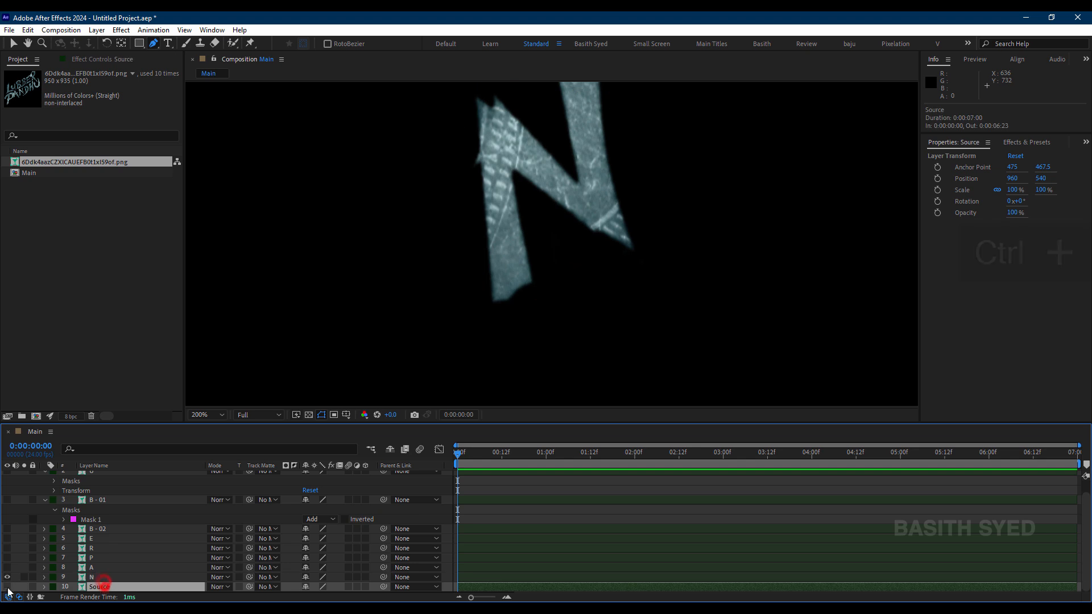
{"action": "left_click", "coordinate": [8, 577]}
{"action": "key", "text": "ctrl+d"}
{"action": "left_click", "coordinate": [7, 578]}
Step: Start a Pen tool mask on Source 2 up the left side of PANDHU's D, over its top and down the right edge
{"action": "left_click_drag", "start_coordinate": [661, 180], "coordinate": [590, 320]}
{"action": "left_click", "coordinate": [546, 278]}
{"action": "left_click", "coordinate": [543, 211]}
{"action": "left_click", "coordinate": [563, 169]}
{"action": "left_click", "coordinate": [602, 137]}
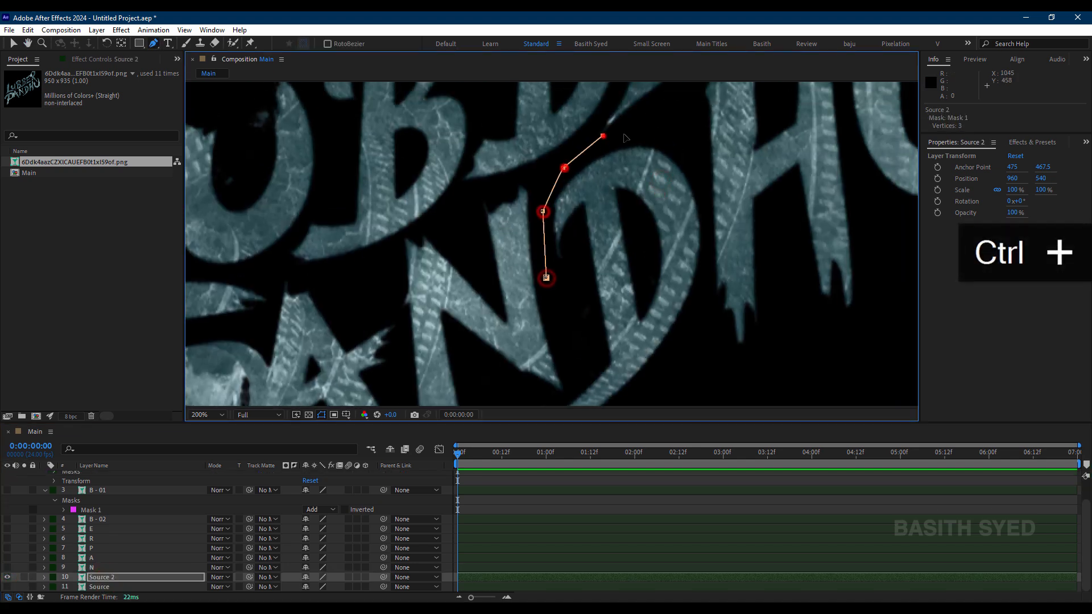
{"action": "left_click", "coordinate": [661, 129]}
{"action": "left_click", "coordinate": [697, 152]}
{"action": "left_click", "coordinate": [708, 251]}
Step: Continue the D mask around the long curved tail and back up the inner side, and close it
{"action": "left_click_drag", "start_coordinate": [698, 281], "coordinate": [697, 193]}
{"action": "left_click", "coordinate": [681, 259]}
{"action": "left_click", "coordinate": [567, 369]}
{"action": "left_click", "coordinate": [478, 380]}
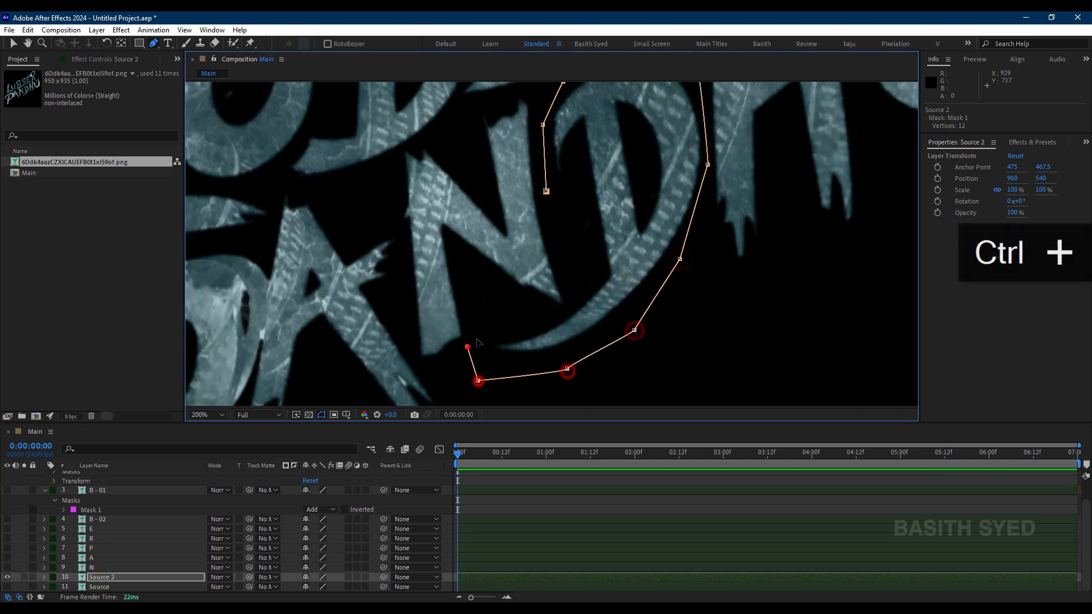
{"action": "left_click", "coordinate": [467, 346]}
{"action": "left_click", "coordinate": [498, 322]}
{"action": "left_click", "coordinate": [564, 310]}
{"action": "left_click", "coordinate": [579, 279]}
{"action": "left_click", "coordinate": [546, 191]}
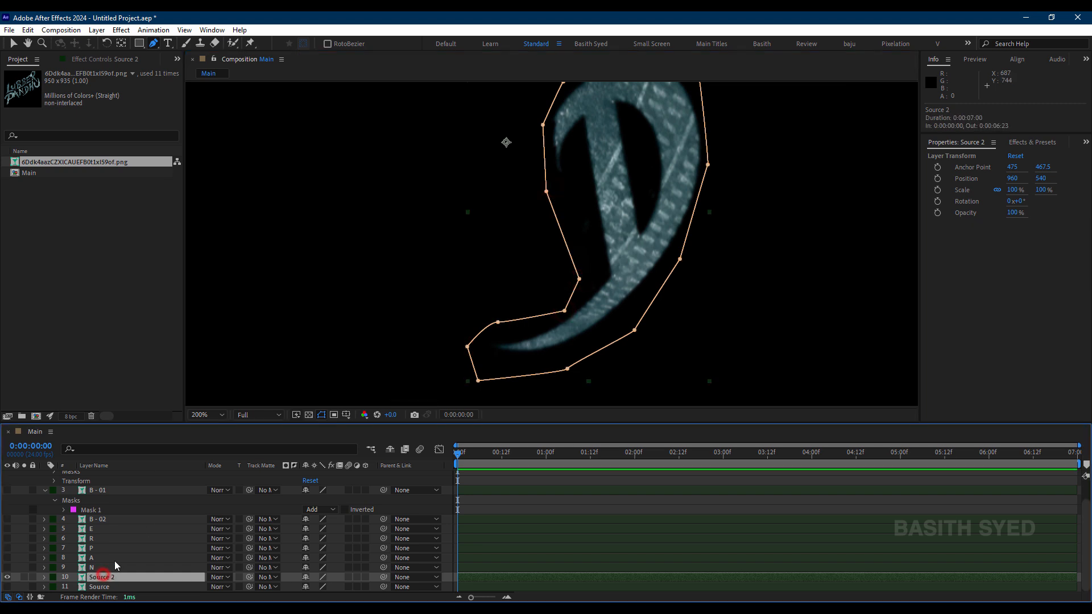
Step: Rename the masked layer as D and replace it in view with a new duplicate of the Source layer
{"action": "type", "text": "D"}
{"action": "key", "text": "Return"}
{"action": "left_click", "coordinate": [113, 586]}
{"action": "scroll", "coordinate": [28, 552], "scroll_direction": "down", "scroll_amount": 1}
{"action": "left_click", "coordinate": [8, 578]}
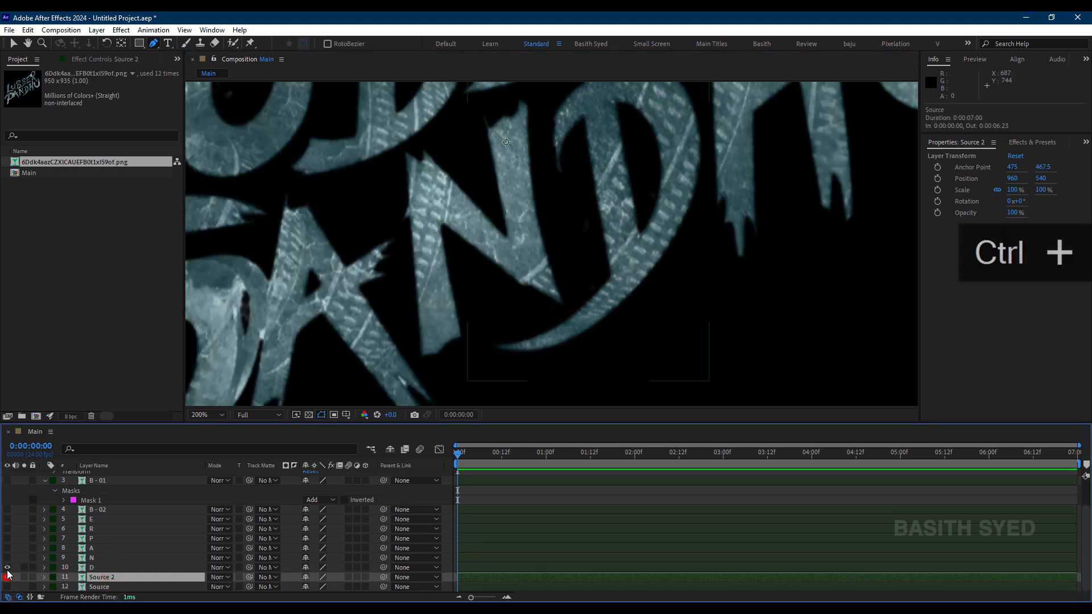
{"action": "left_click", "coordinate": [7, 567]}
Step: Start a Pen tool mask on Source 2 up the left side of PANDHU's H, over its top and down past the right leg
{"action": "left_click_drag", "start_coordinate": [710, 200], "coordinate": [582, 349]}
{"action": "left_click", "coordinate": [572, 244]}
{"action": "left_click", "coordinate": [569, 146]}
{"action": "left_click", "coordinate": [621, 115]}
{"action": "left_click_drag", "start_coordinate": [644, 112], "coordinate": [617, 209]}
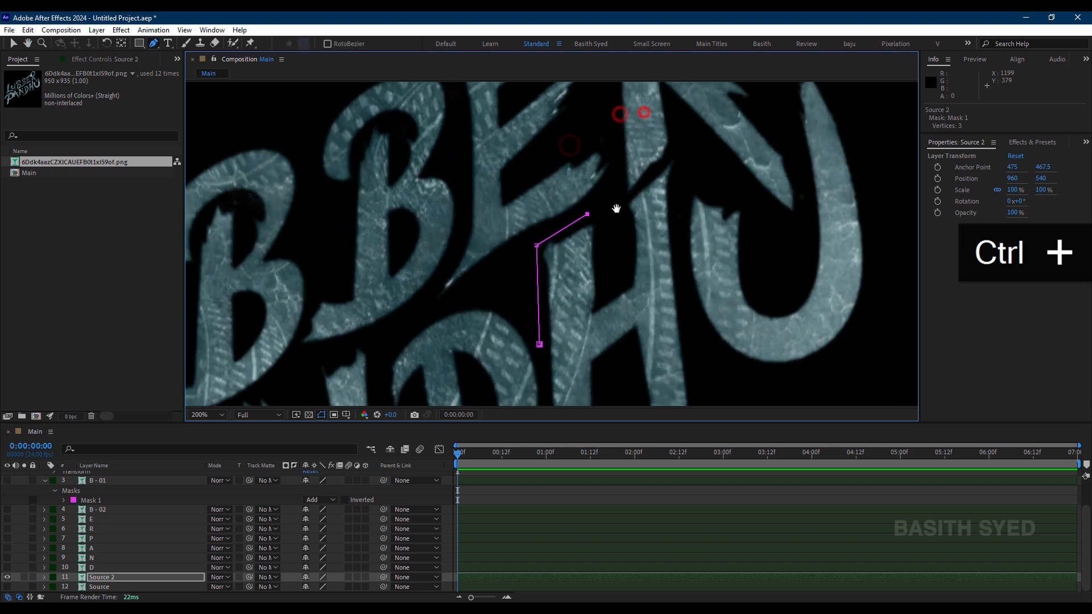
{"action": "left_click", "coordinate": [685, 232]}
{"action": "left_click_drag", "start_coordinate": [683, 339], "coordinate": [616, 63]}
{"action": "left_click", "coordinate": [651, 165]}
{"action": "left_click", "coordinate": [644, 232]}
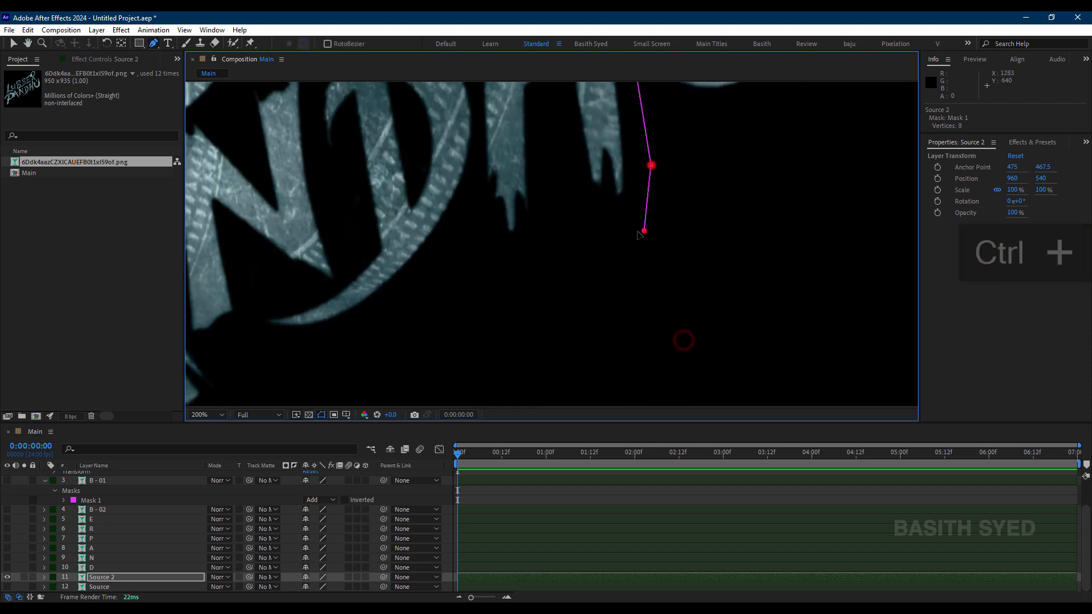
Step: Continue the H mask beneath both legs and back up the left side, and close it
{"action": "left_click", "coordinate": [552, 247]}
{"action": "left_click", "coordinate": [495, 269]}
{"action": "left_click_drag", "start_coordinate": [477, 180], "coordinate": [515, 325]}
{"action": "left_click", "coordinate": [521, 374]}
{"action": "left_click", "coordinate": [510, 216]}
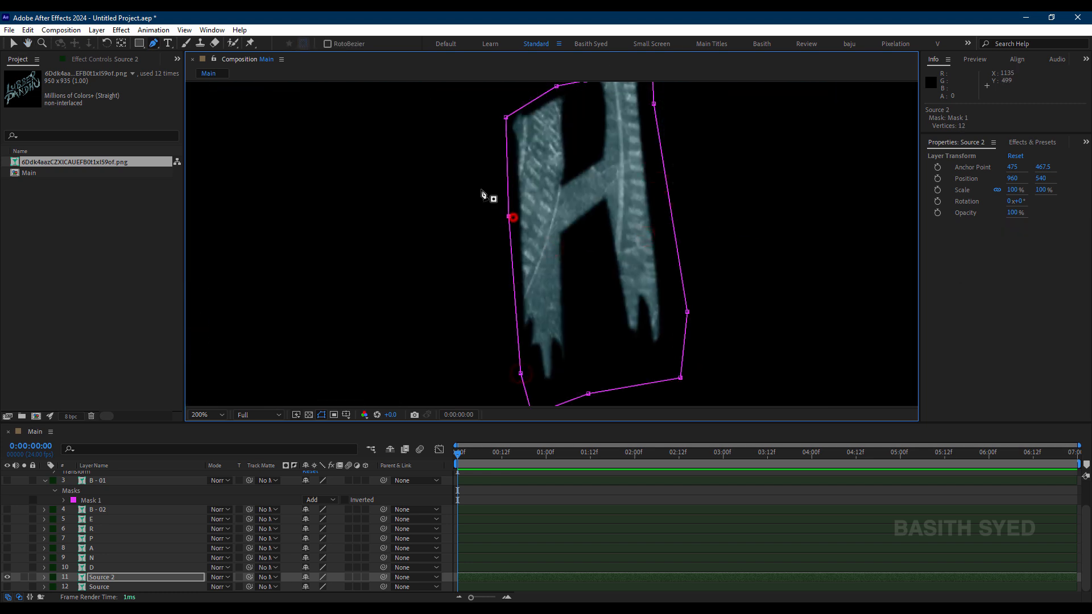
Step: Rename the masked layer as H and replace it in view with a new duplicate of the Source layer
{"action": "left_click", "coordinate": [120, 571]}
{"action": "key", "text": "Return"}
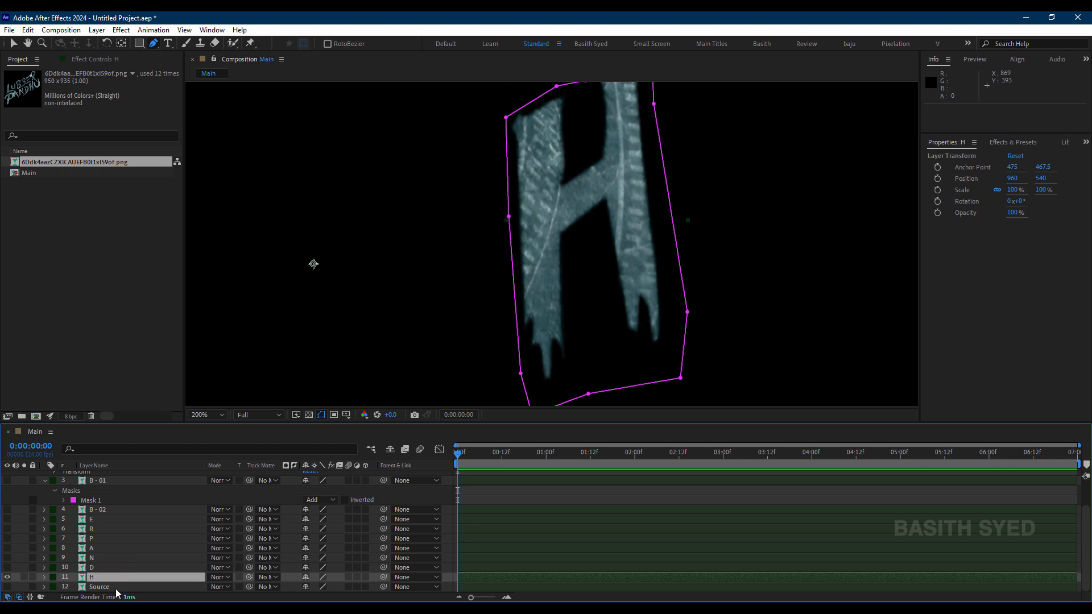
{"action": "left_click", "coordinate": [115, 589]}
{"action": "key", "text": "ctrl+d"}
{"action": "left_click", "coordinate": [8, 576]}
{"action": "left_click", "coordinate": [6, 568]}
Step: Start a Pen tool mask on Source 2 around the left arm of PANDHU's U, through its inner gap and up beside the right arm
{"action": "left_click_drag", "start_coordinate": [742, 140], "coordinate": [691, 270]}
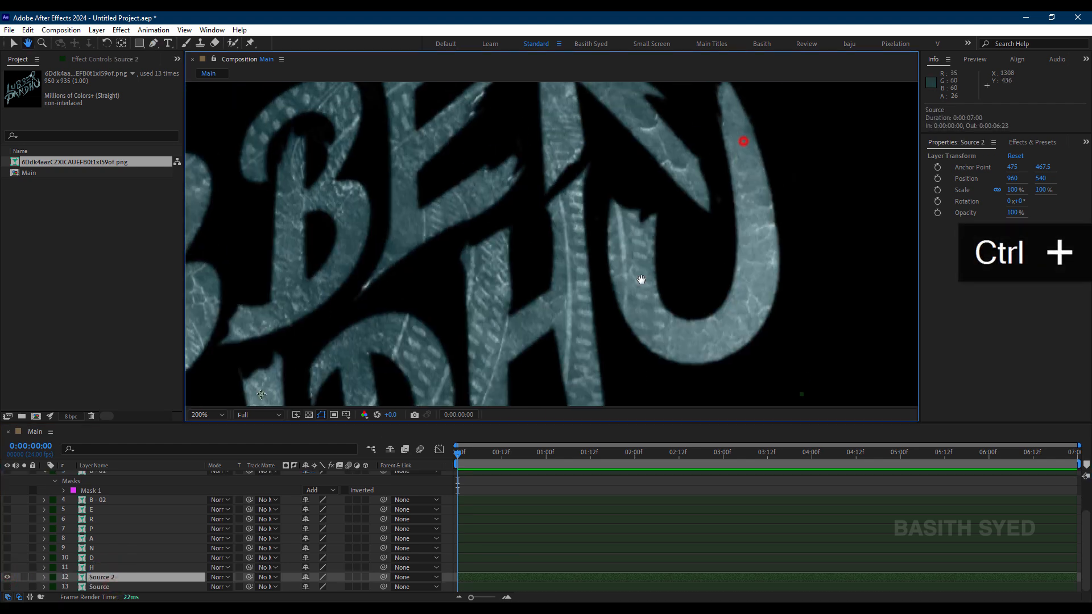
{"action": "left_click", "coordinate": [596, 264]}
{"action": "left_click", "coordinate": [606, 183]}
{"action": "left_click", "coordinate": [669, 211]}
{"action": "left_click", "coordinate": [697, 247]}
{"action": "left_click_drag", "start_coordinate": [711, 188], "coordinate": [668, 284]}
{"action": "left_click", "coordinate": [651, 195]}
{"action": "left_click", "coordinate": [682, 134]}
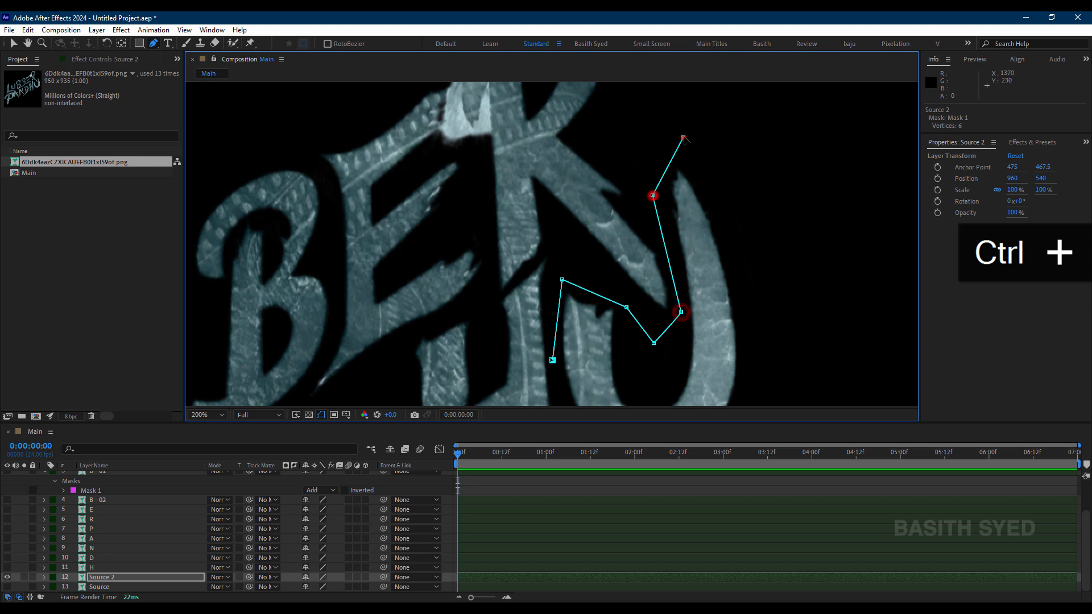
Step: Continue the U mask over the right arm's tip, down the outer edge and around the curved base, and close it
{"action": "left_click", "coordinate": [724, 166]}
{"action": "left_click_drag", "start_coordinate": [739, 296], "coordinate": [687, 97]}
{"action": "left_click", "coordinate": [705, 189]}
{"action": "left_click", "coordinate": [658, 275]}
{"action": "left_click", "coordinate": [597, 290]}
{"action": "left_click", "coordinate": [539, 247]}
{"action": "left_click", "coordinate": [501, 162]}
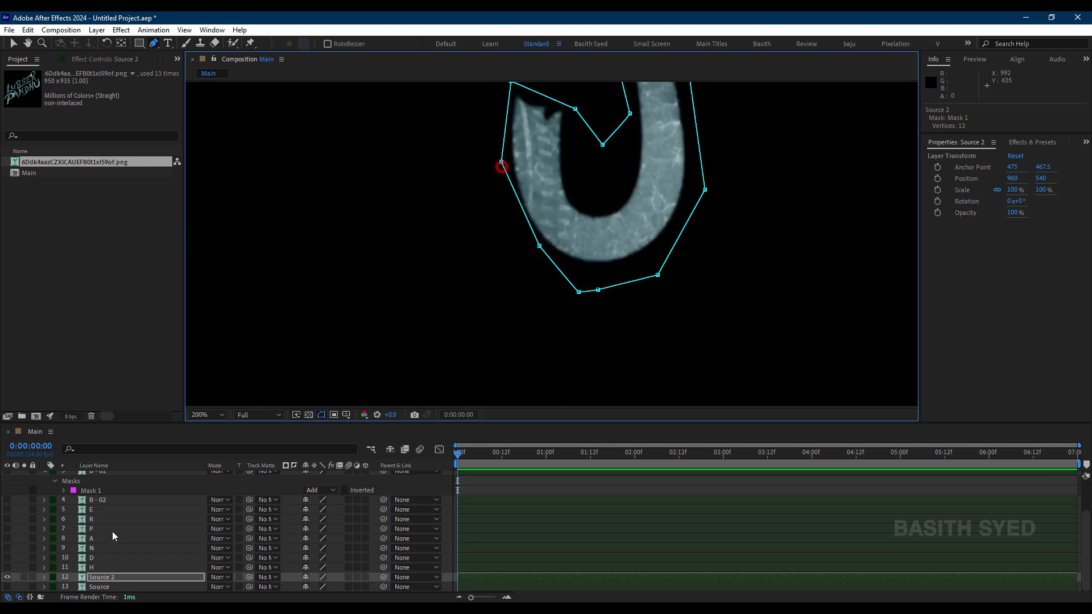
Step: Rename the masked layer as U and hide it
{"action": "left_click", "coordinate": [114, 577]}
{"action": "type", "text": "U"}
{"action": "key", "text": "Return"}
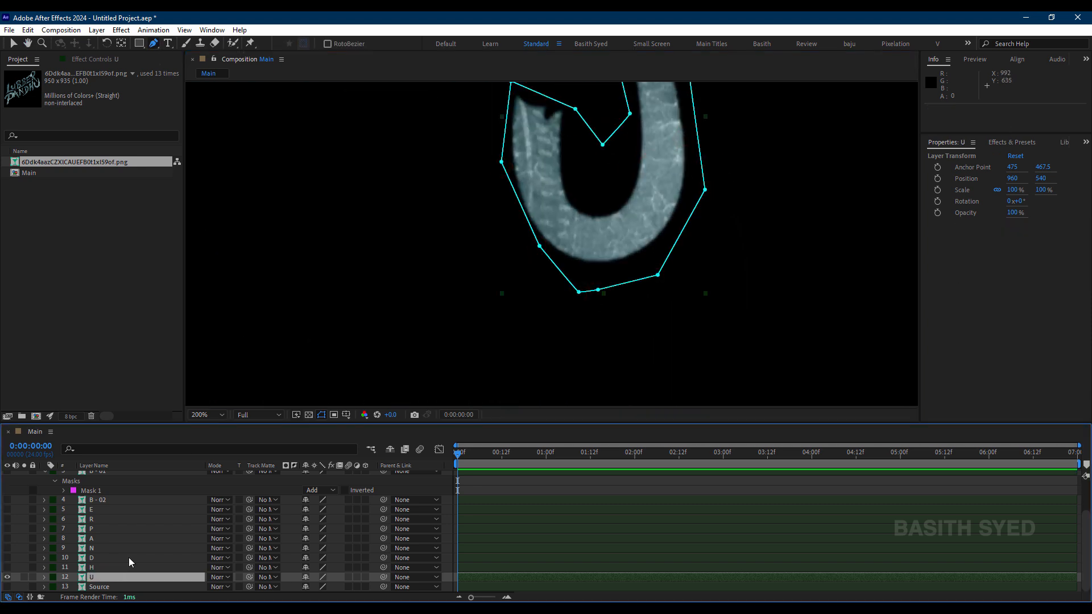
{"action": "left_click", "coordinate": [7, 577]}
Step: Show all the letter layers from L down to the last U, keeping Source hidden, and clear the layer selection
{"action": "key", "text": "alt+slash"}
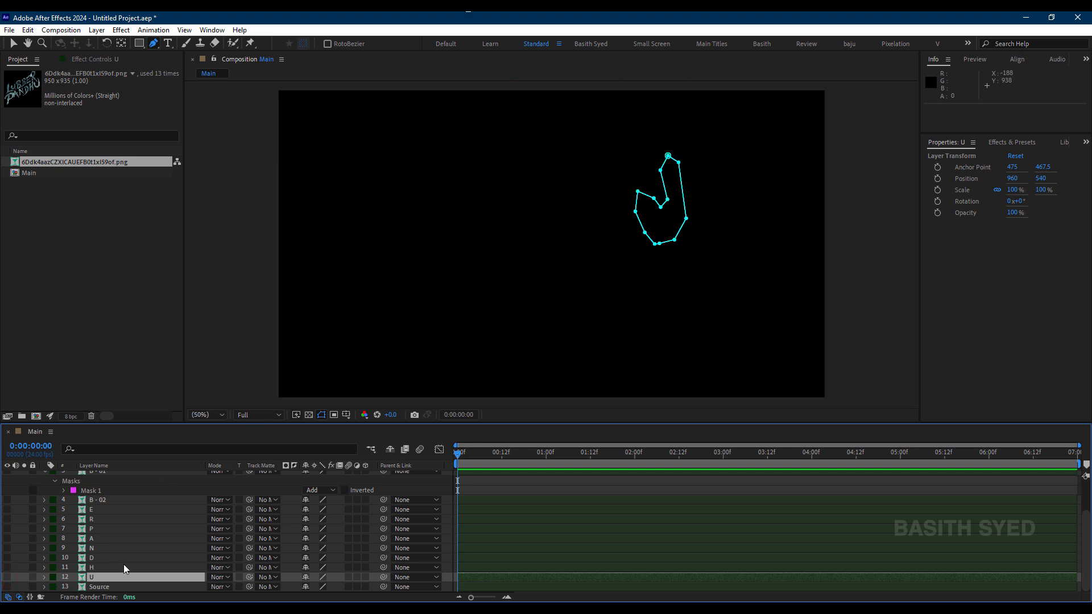
{"action": "scroll", "coordinate": [122, 562], "scroll_direction": "up", "scroll_amount": 3}
{"action": "left_click_drag", "start_coordinate": [10, 473], "coordinate": [7, 566]}
{"action": "left_click_drag", "start_coordinate": [8, 474], "coordinate": [8, 571]}
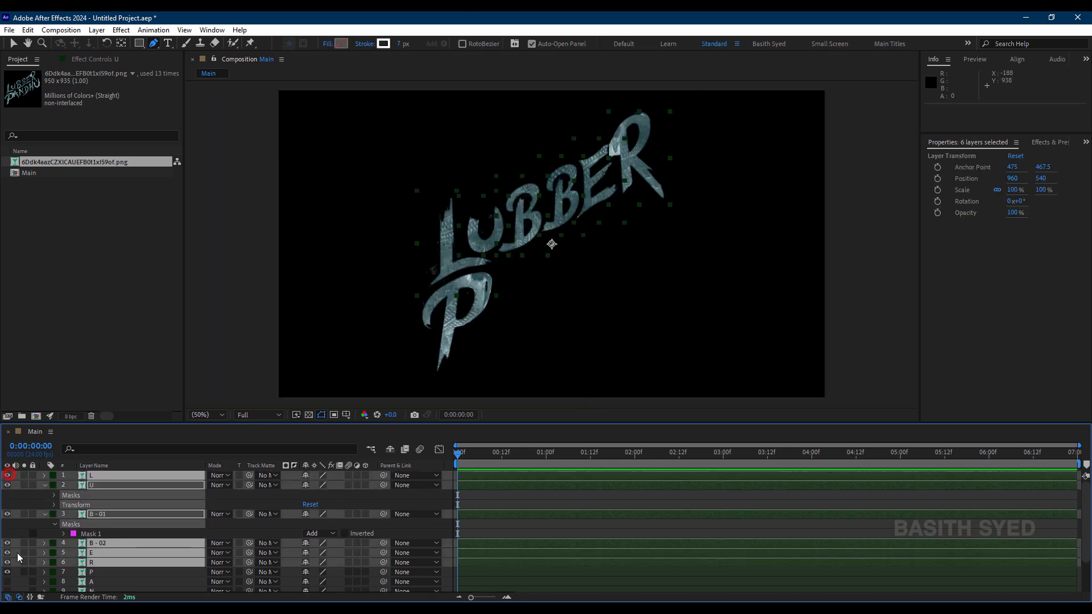
{"action": "key", "text": "F2"}
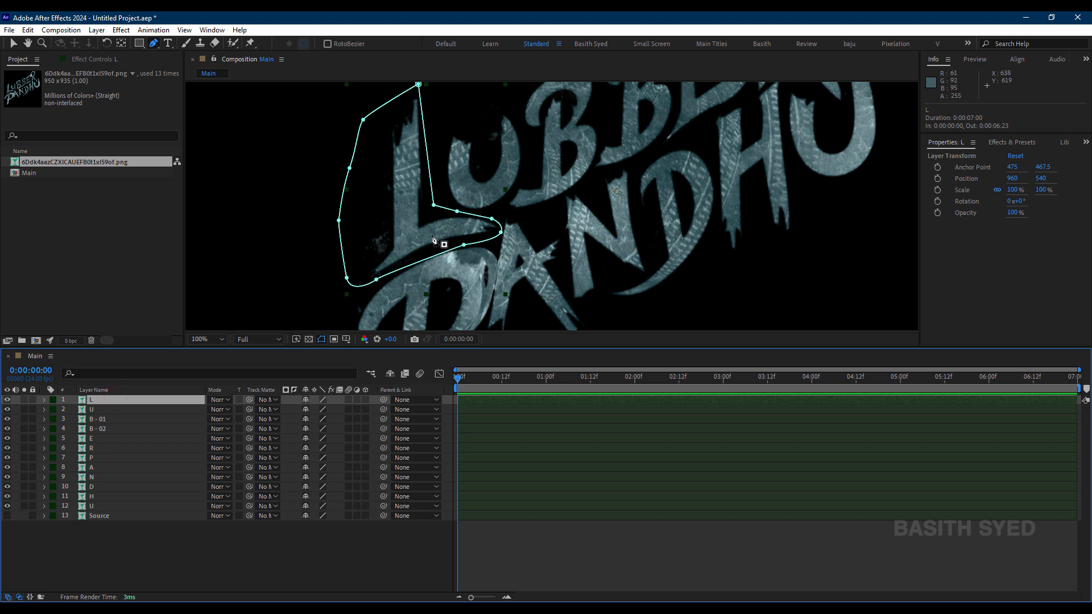
{"action": "key", "text": "v"}
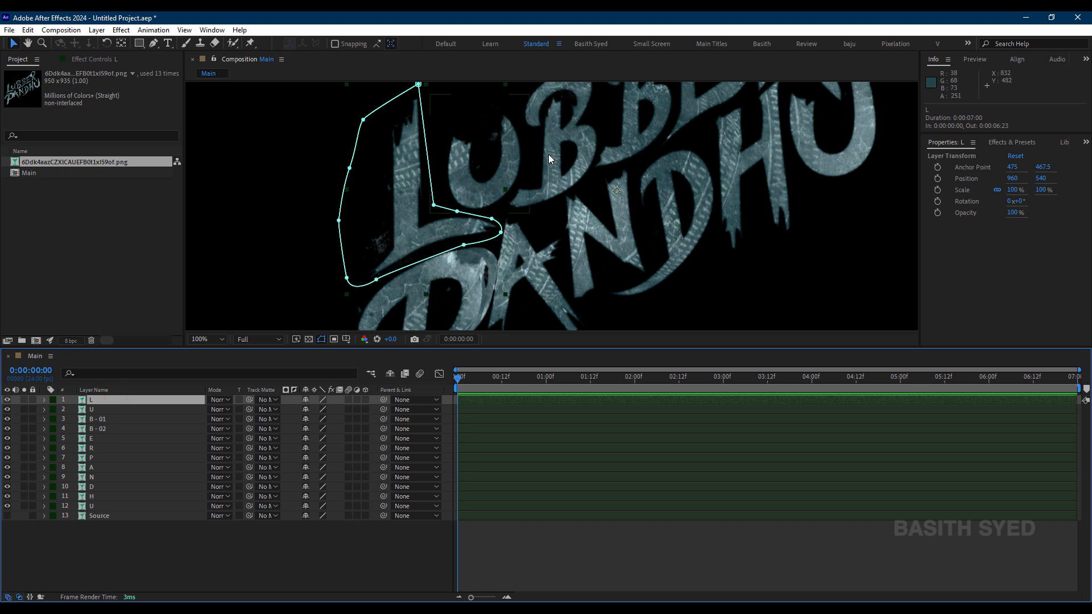
{"action": "left_click", "coordinate": [114, 539]}
{"action": "key", "text": "h"}
{"action": "left_click_drag", "start_coordinate": [574, 165], "coordinate": [539, 218]}
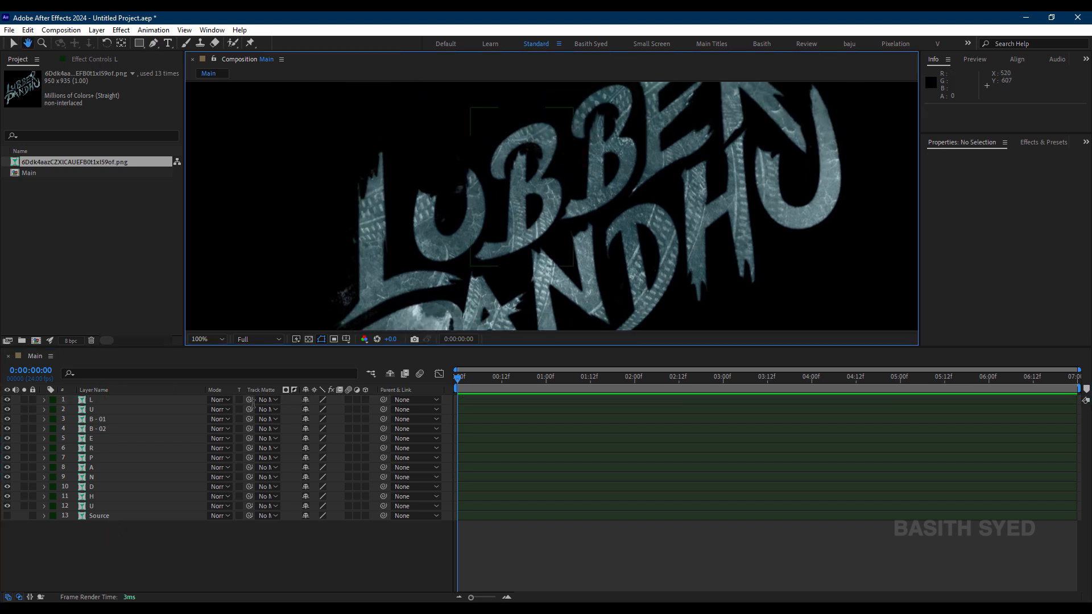
{"action": "key", "text": "v"}
{"action": "left_click", "coordinate": [146, 558]}
{"action": "left_click", "coordinate": [115, 401]}
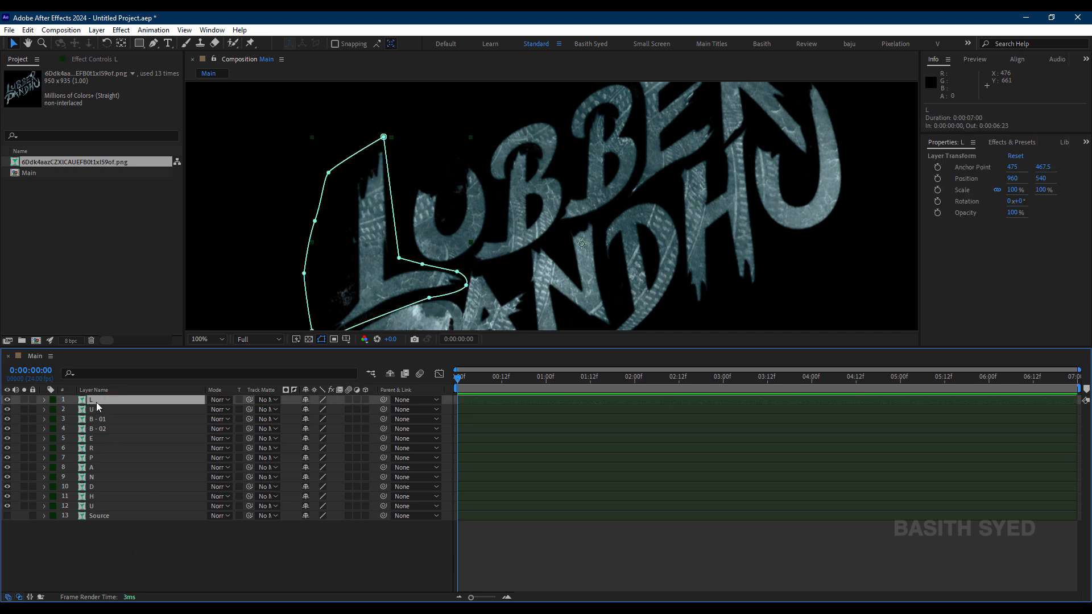
Step: Create a new shape layer above the letter layers with nothing else selected
{"action": "left_click", "coordinate": [106, 552]}
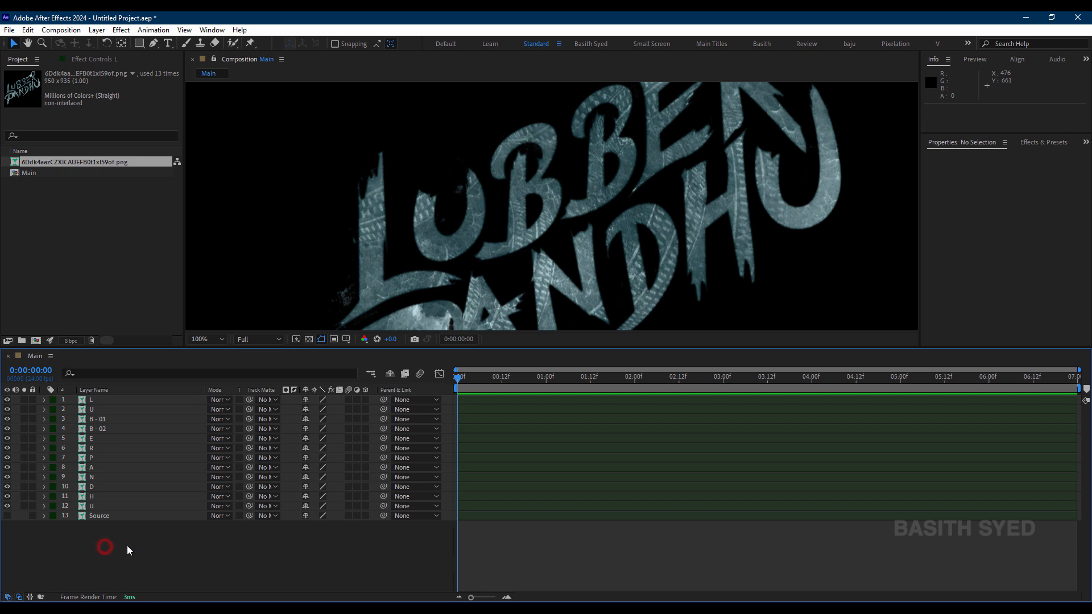
{"action": "right_click", "coordinate": [127, 548]}
{"action": "mouse_move", "coordinate": [211, 409]}
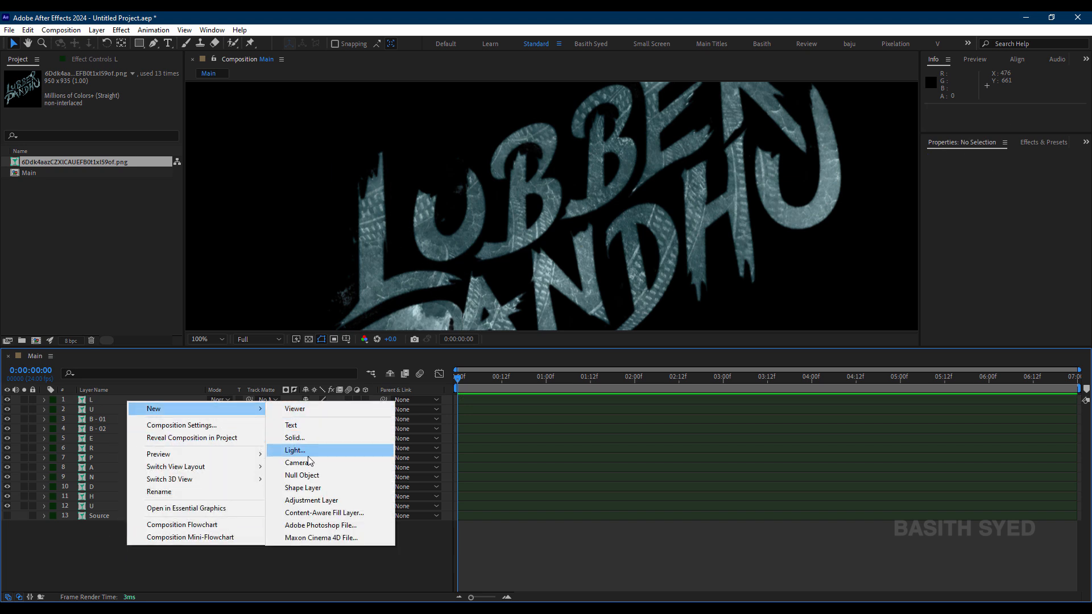
{"action": "left_click", "coordinate": [317, 488]}
{"action": "key", "text": "q"}
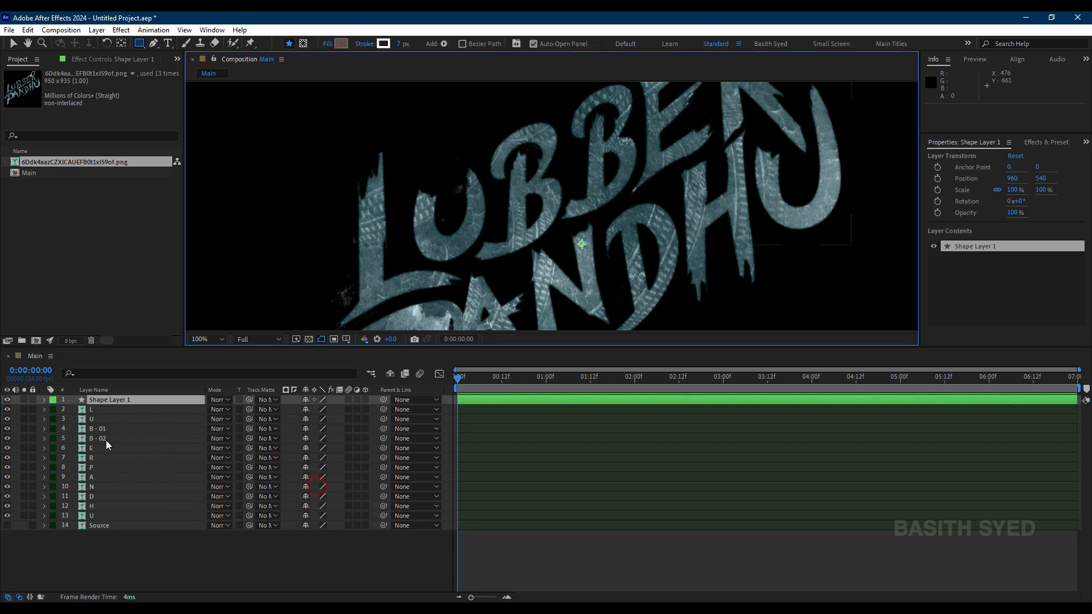
Step: Draw a straight Pen path down the stem of LUBBER's L on the shape layer and set its stroke width to 52 px
{"action": "left_click", "coordinate": [153, 45]}
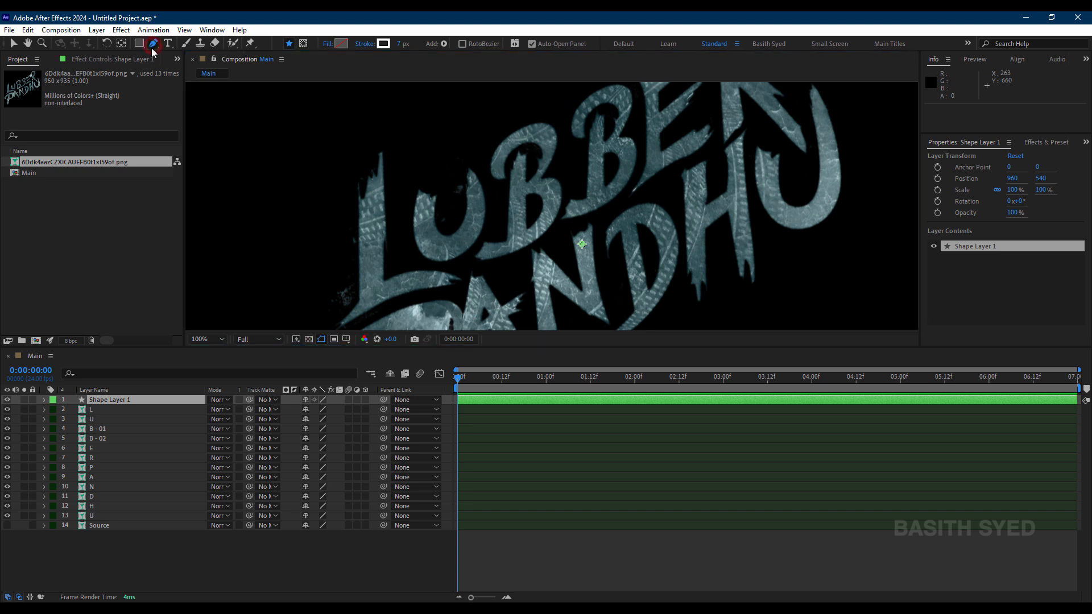
{"action": "left_click", "coordinate": [368, 146]}
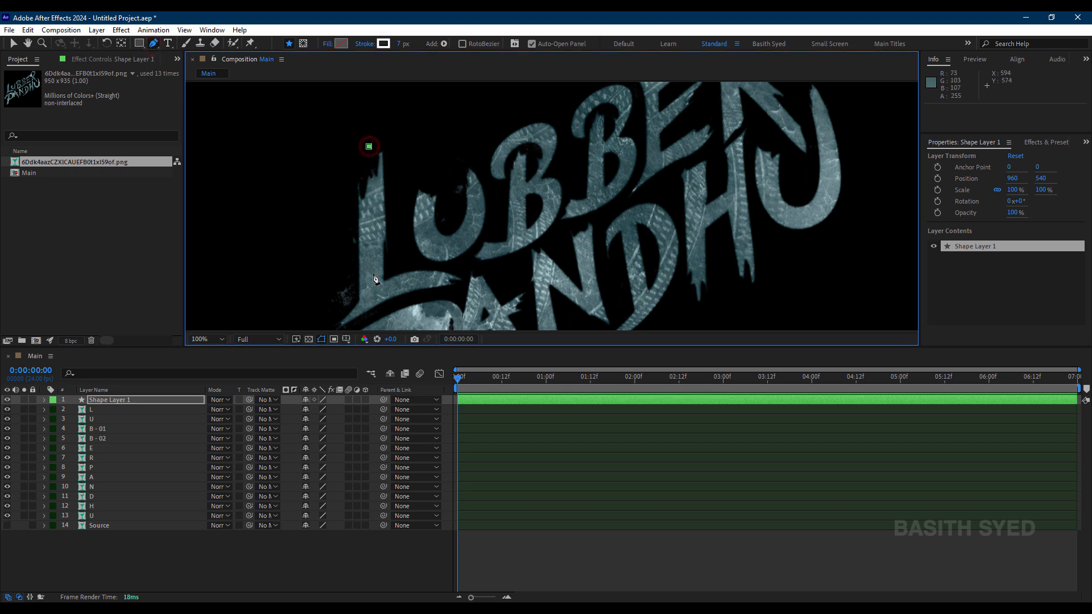
{"action": "left_click", "coordinate": [371, 296]}
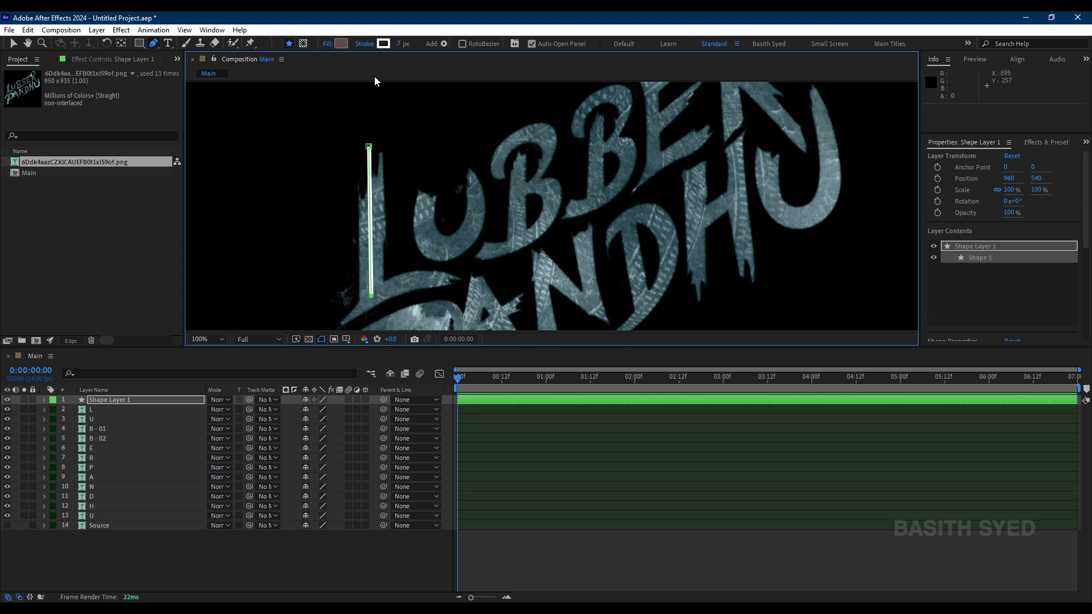
{"action": "left_click_drag", "start_coordinate": [398, 47], "coordinate": [431, 46]}
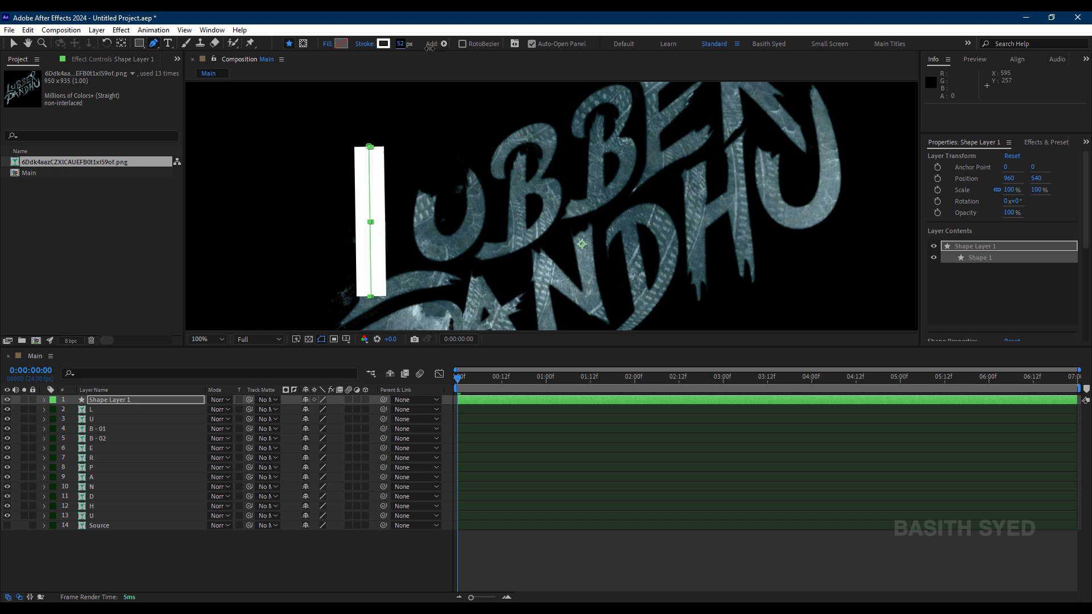
Step: Add Trim Paths to Shape Layer 1
{"action": "left_click", "coordinate": [142, 410]}
{"action": "left_click", "coordinate": [142, 400]}
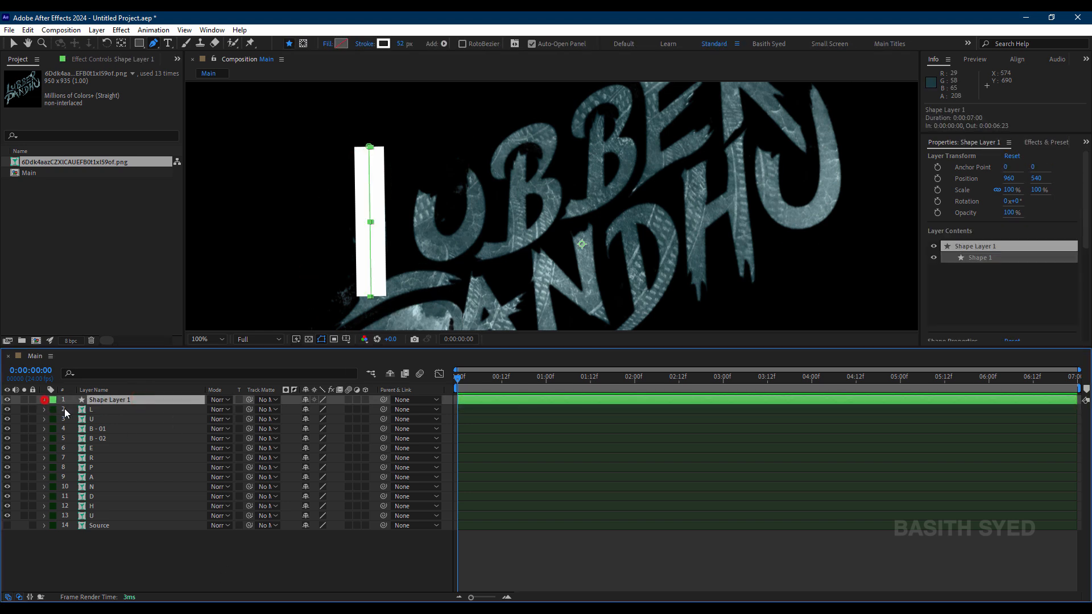
{"action": "left_click", "coordinate": [45, 400]}
{"action": "left_click", "coordinate": [371, 410]}
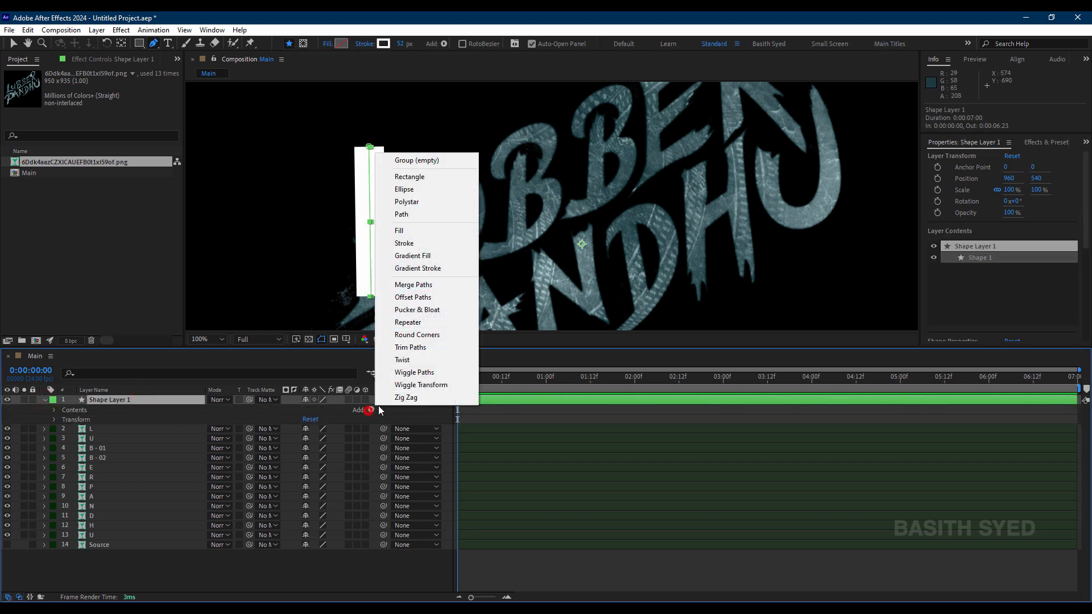
{"action": "left_click", "coordinate": [417, 347]}
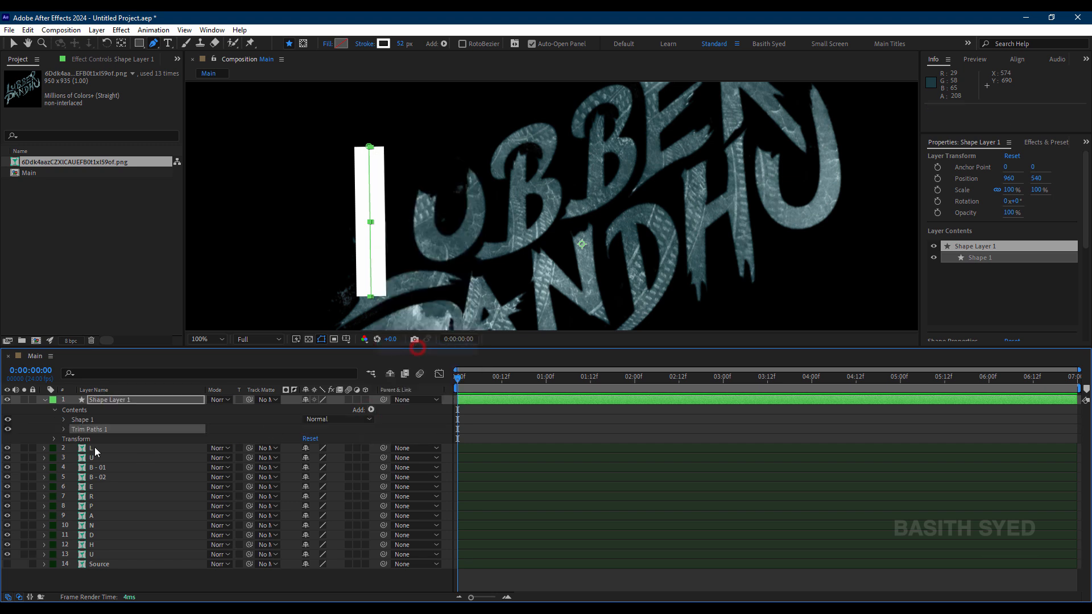
Step: Keyframe the Trim Paths End value from 0% at frame 0 to 100% at frame 6
{"action": "left_click", "coordinate": [61, 430]}
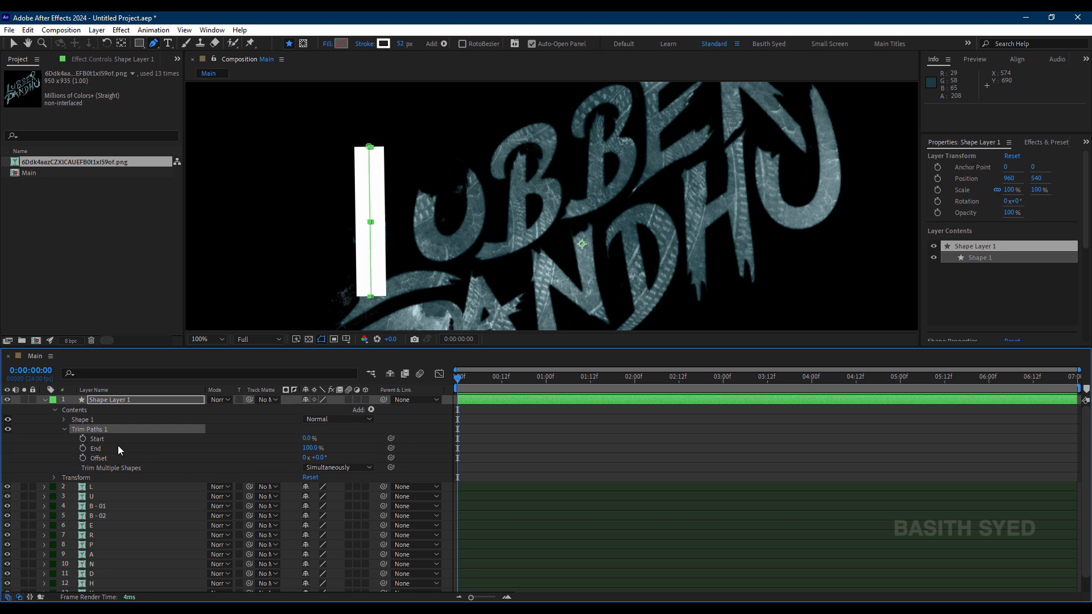
{"action": "mouse_move", "coordinate": [310, 450]}
{"action": "left_mouse_down"}
{"action": "mouse_move", "coordinate": [219, 447]}
{"action": "mouse_move", "coordinate": [308, 447]}
{"action": "mouse_move", "coordinate": [231, 449]}
{"action": "mouse_move", "coordinate": [291, 448]}
{"action": "left_mouse_up"}
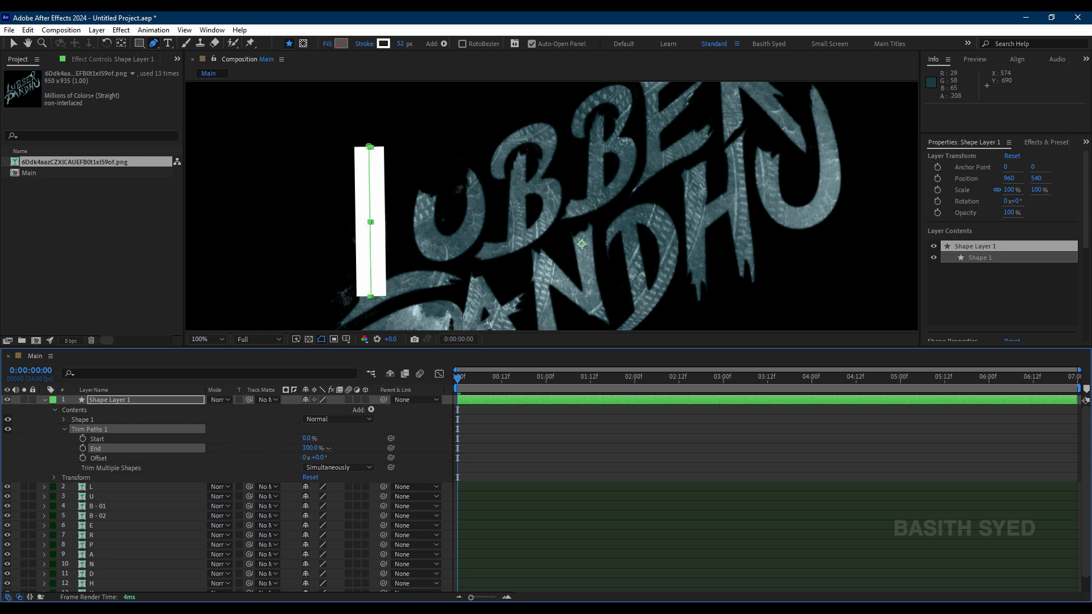
{"action": "left_click", "coordinate": [83, 448]}
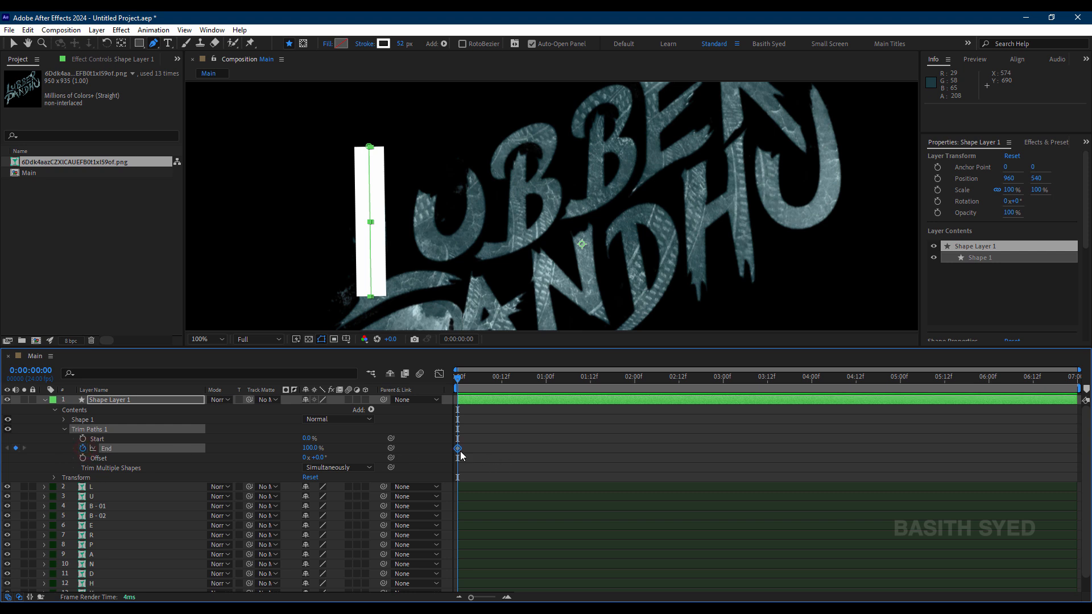
{"action": "left_click_drag", "start_coordinate": [459, 449], "coordinate": [481, 449]}
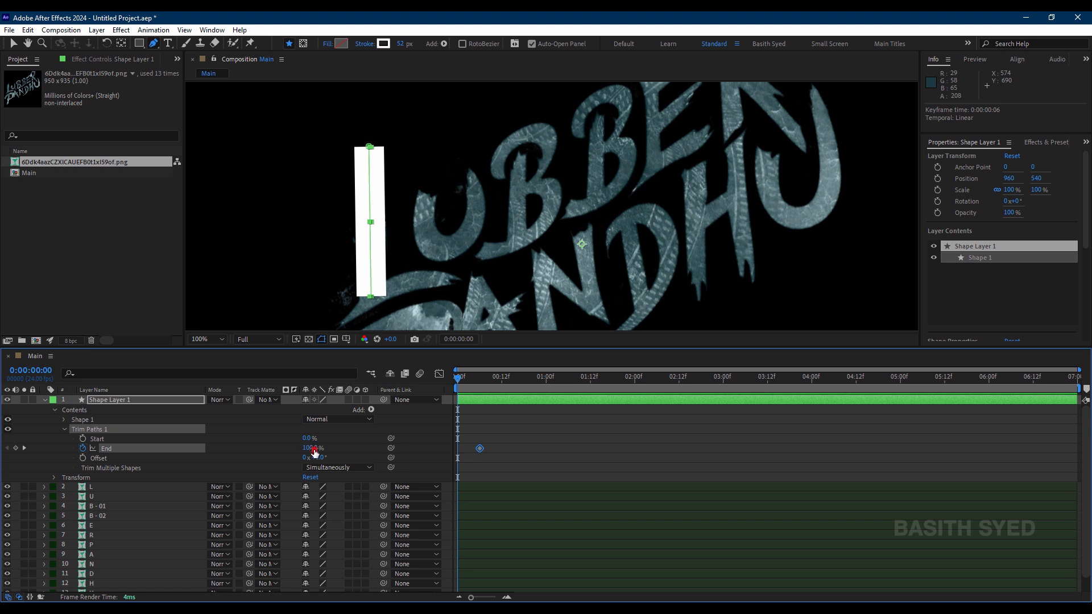
{"action": "left_click_drag", "start_coordinate": [314, 452], "coordinate": [256, 452]}
{"action": "left_click", "coordinate": [505, 439]}
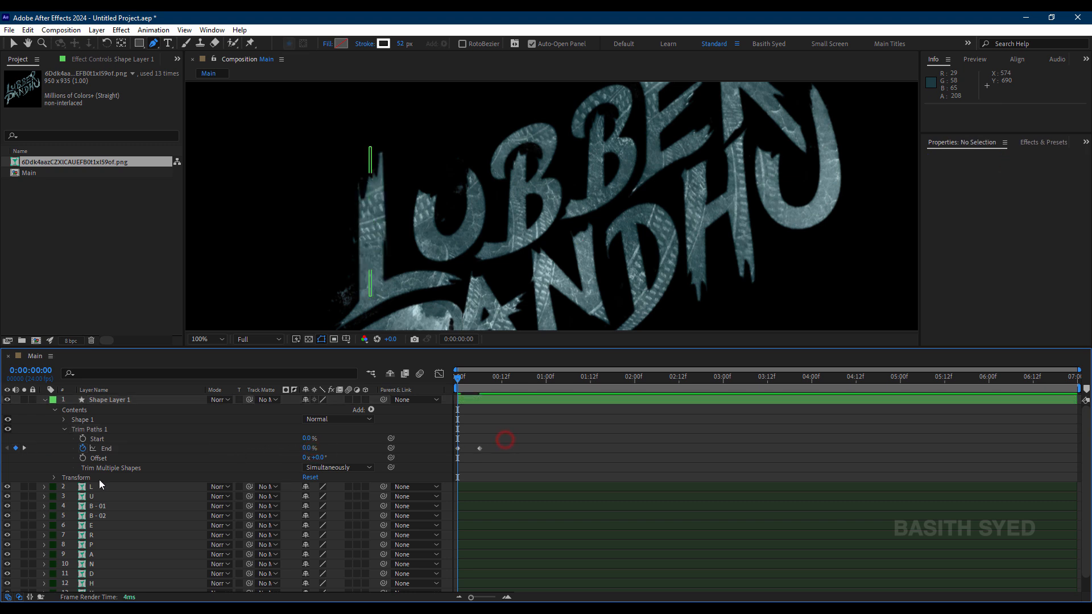
Step: Set Shape Layer 1 as the track matte of the L layer
{"action": "left_click", "coordinate": [114, 487]}
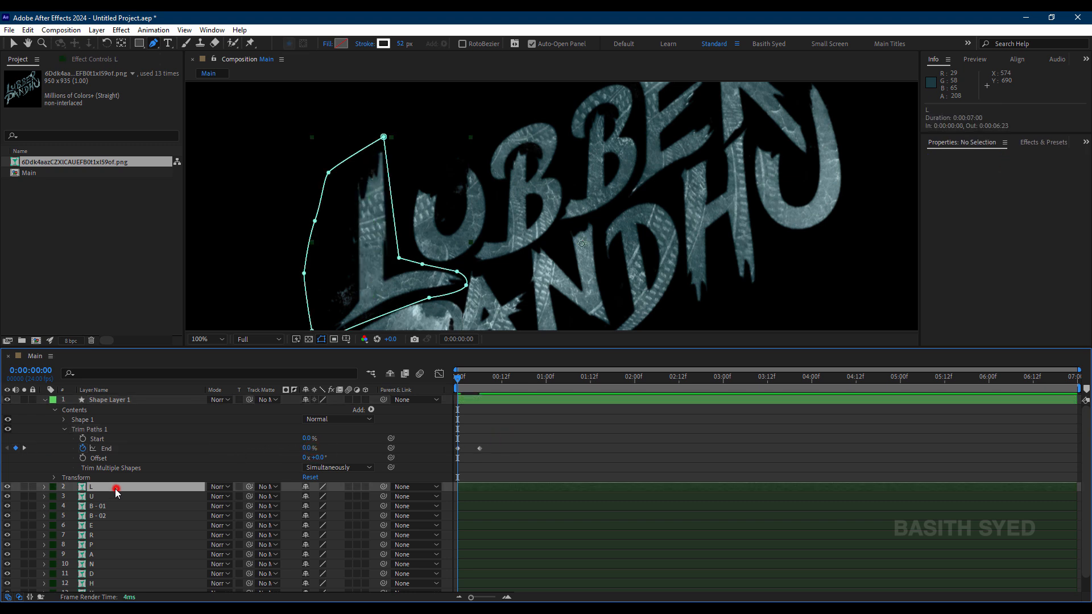
{"action": "left_click", "coordinate": [272, 489]}
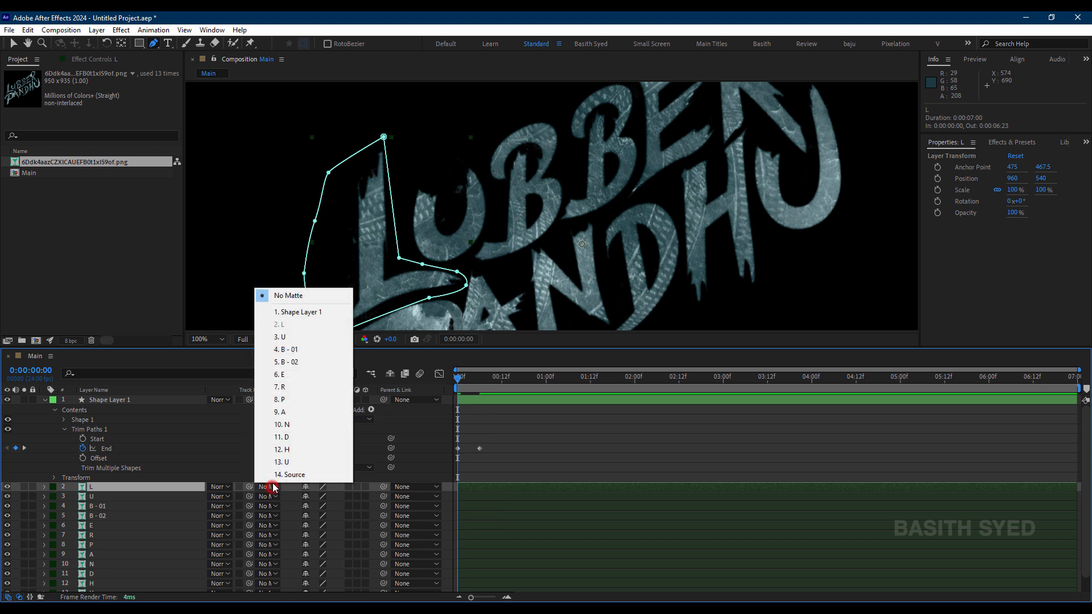
{"action": "left_click", "coordinate": [289, 313]}
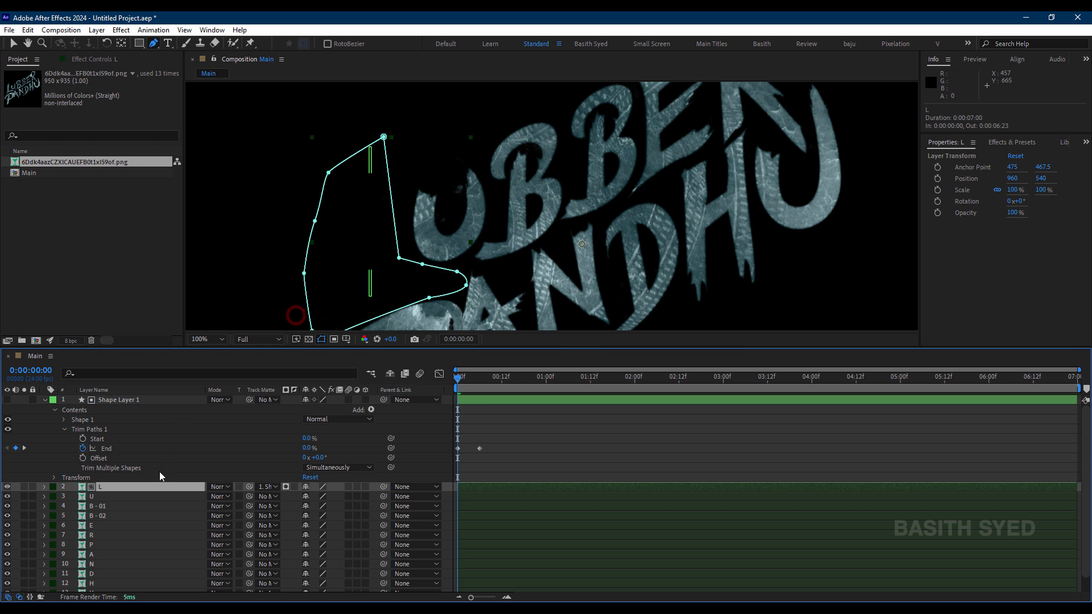
Step: Set the work area to end at frame 10 and scrub back to frame 0 to check the L stem's reveal
{"action": "left_click_drag", "start_coordinate": [461, 381], "coordinate": [494, 381]}
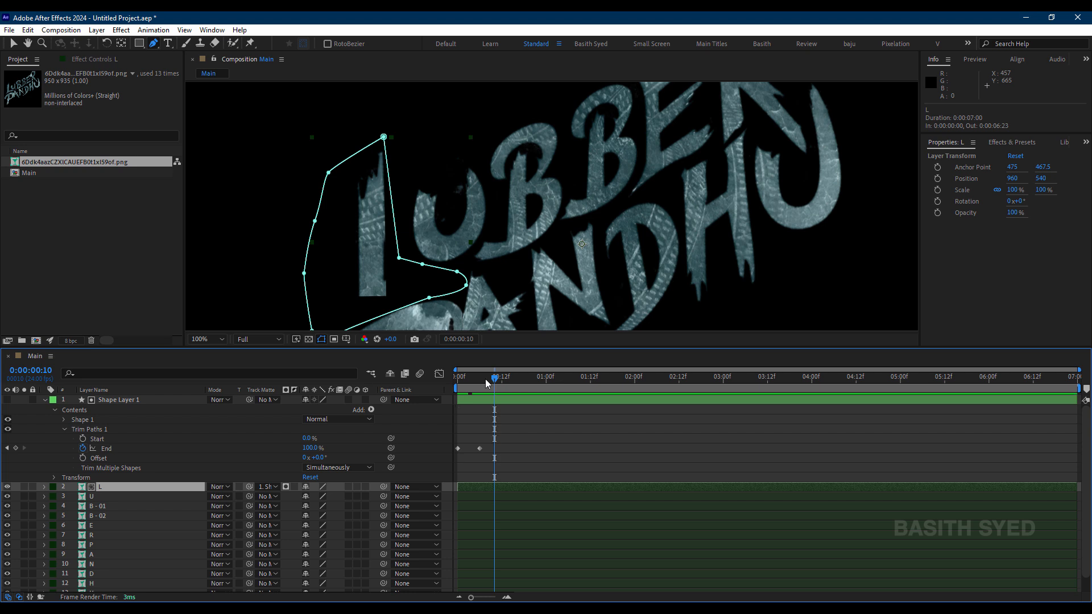
{"action": "key", "text": "n"}
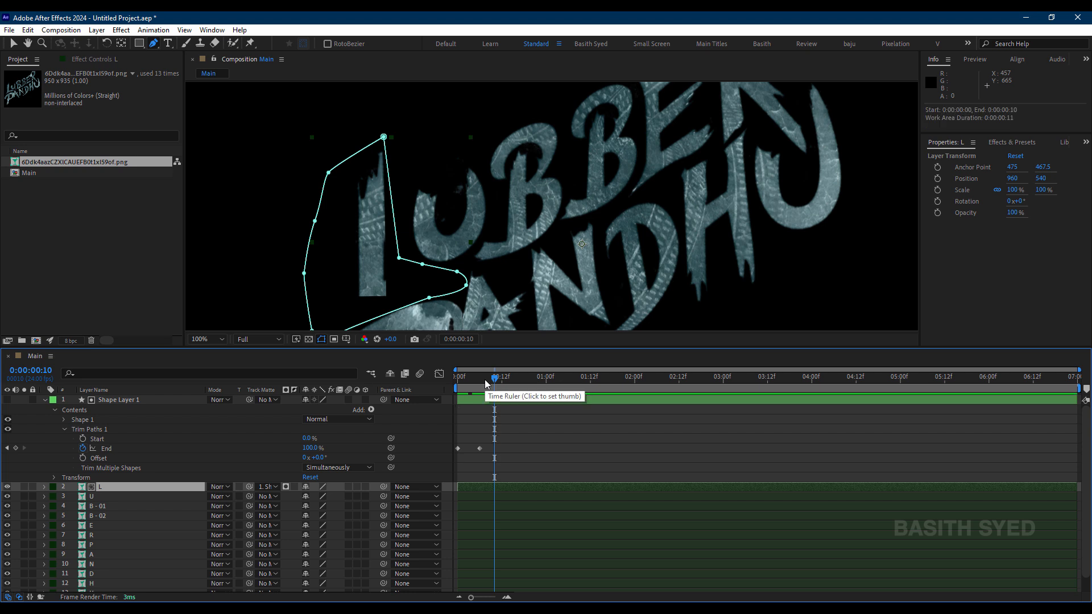
{"action": "left_click_drag", "start_coordinate": [748, 379], "coordinate": [915, 252]}
{"action": "left_click_drag", "start_coordinate": [478, 381], "coordinate": [458, 380]}
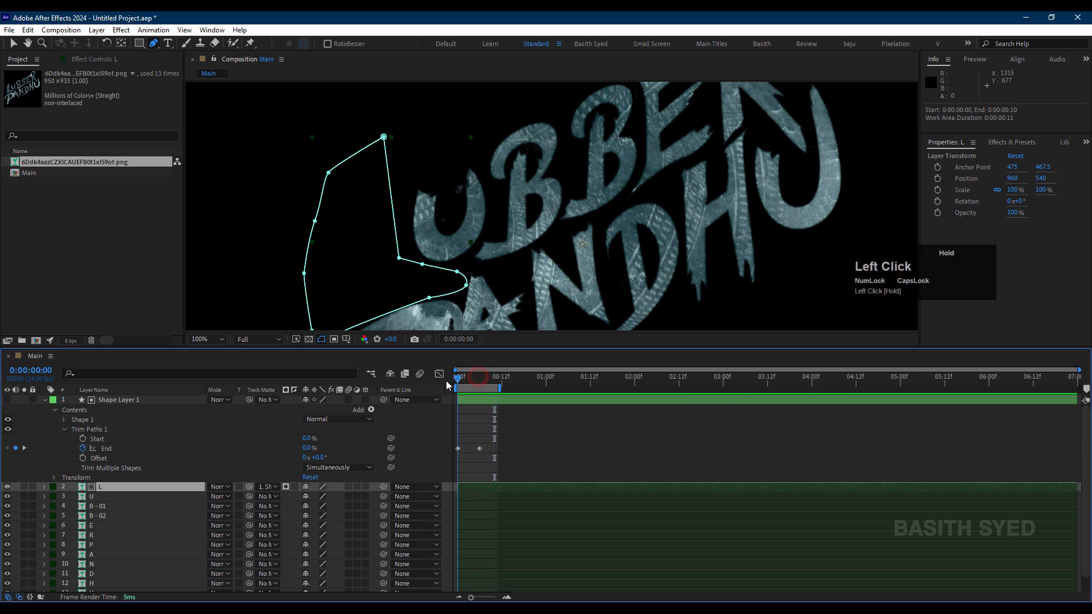
Step: Play back the work area to check the L stem's Trim Paths reveal
{"action": "left_click", "coordinate": [533, 429]}
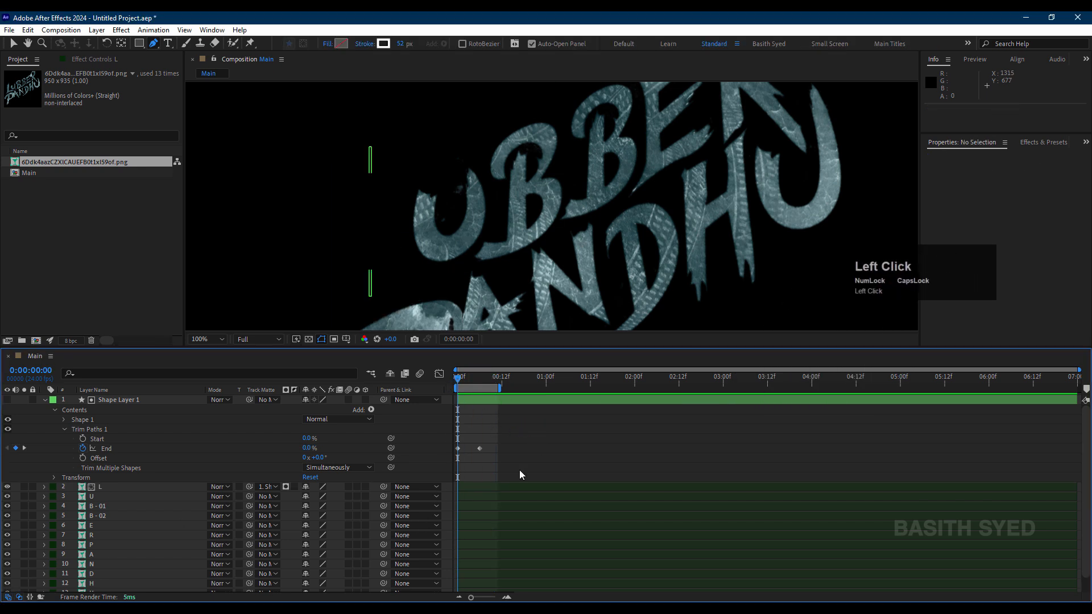
{"action": "key", "text": "space"}
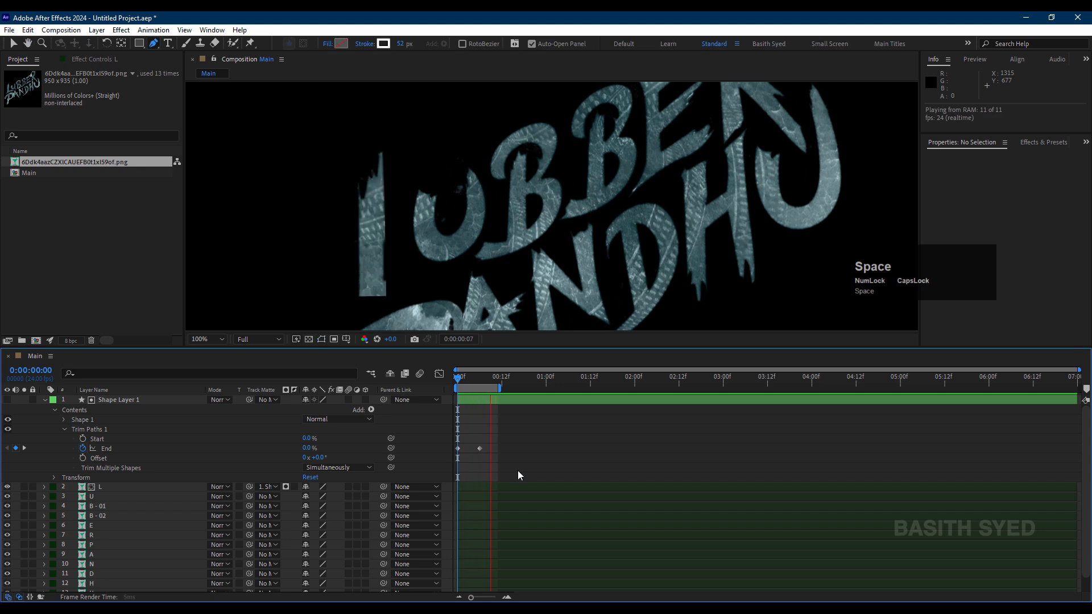
{"action": "key", "text": "space"}
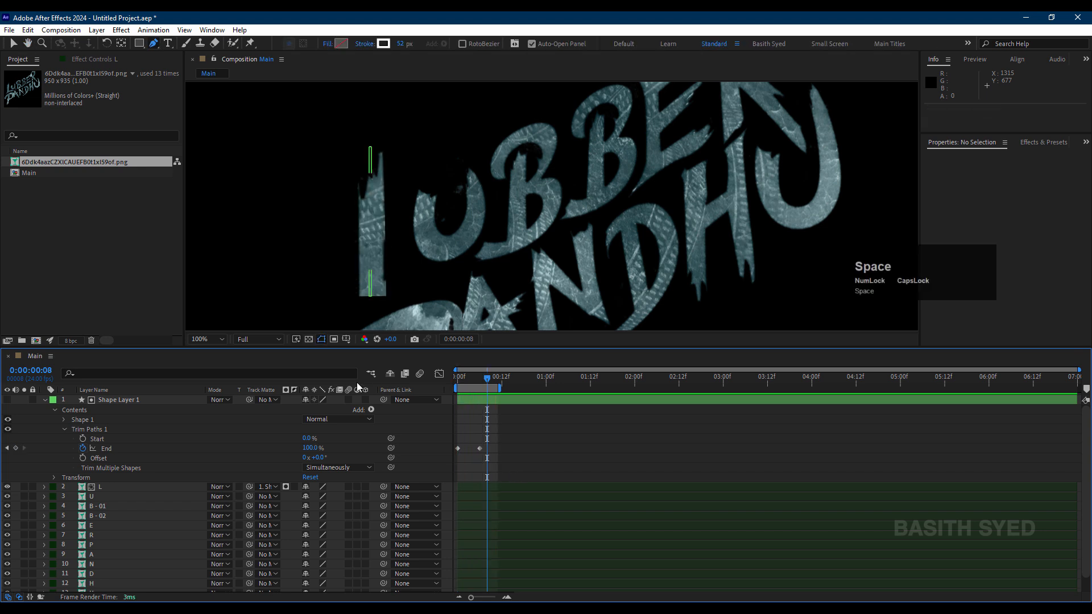
{"action": "left_click", "coordinate": [486, 401]}
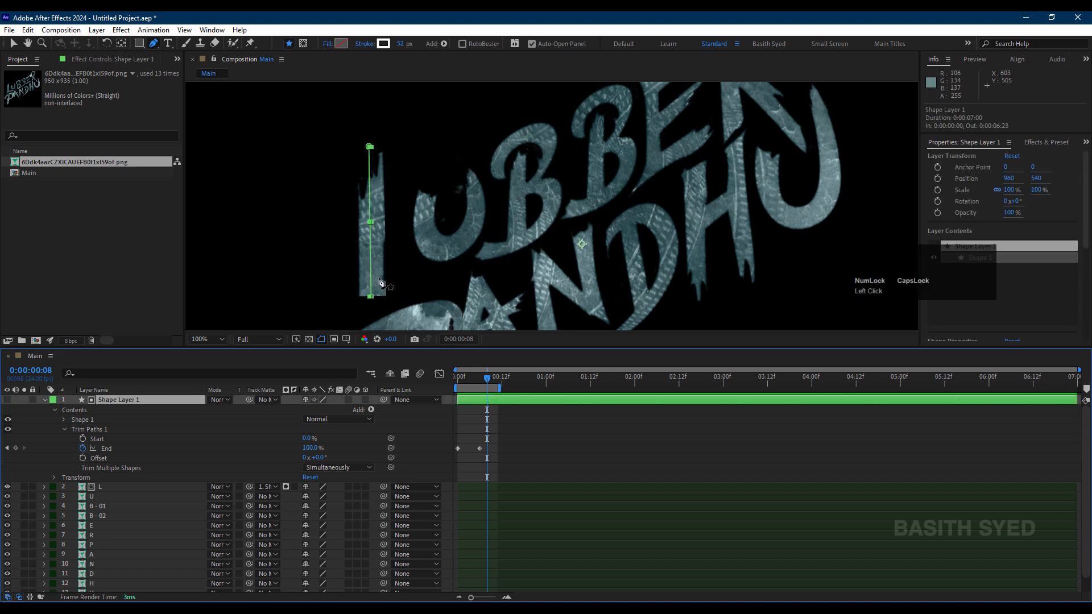
{"action": "left_click", "coordinate": [534, 445]}
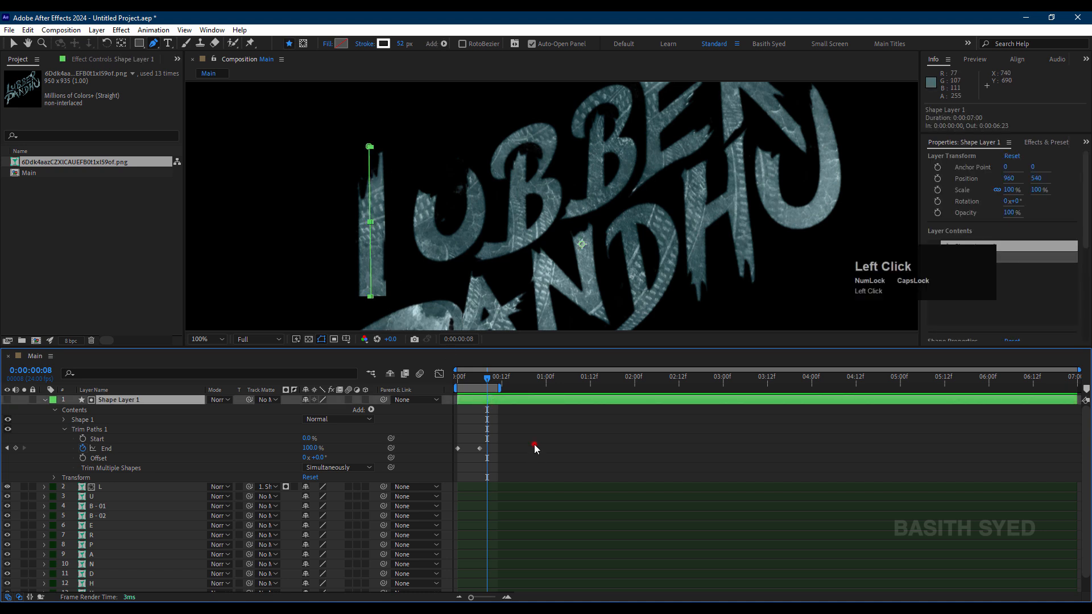
Step: Set the L layer's track matte to No Matte and delete Shape Layer 1
{"action": "left_click", "coordinate": [497, 400]}
{"action": "left_click", "coordinate": [272, 487]}
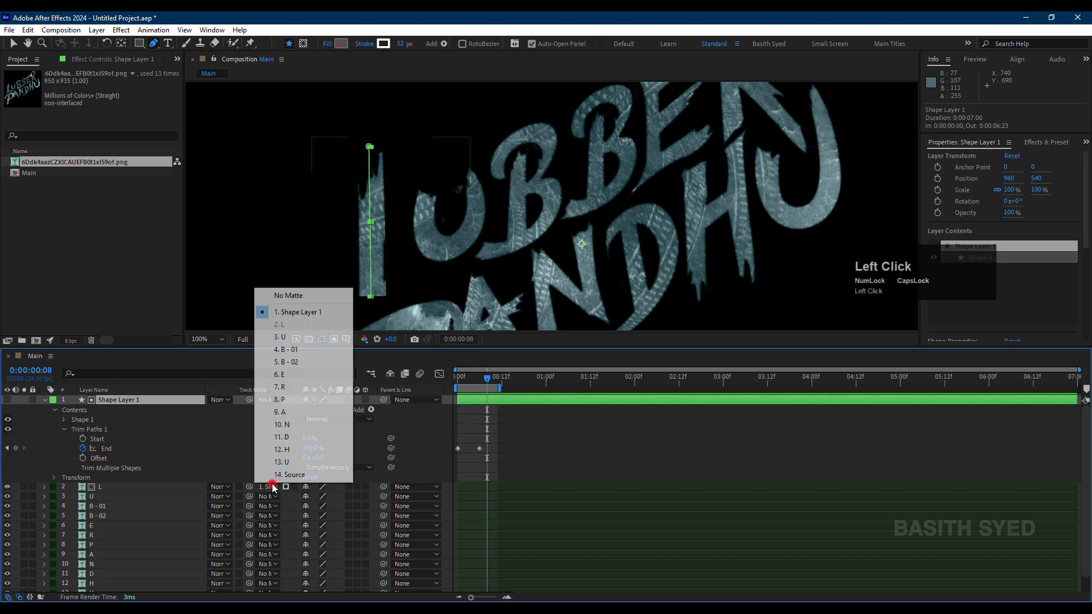
{"action": "left_click", "coordinate": [309, 296]}
{"action": "left_click", "coordinate": [127, 399]}
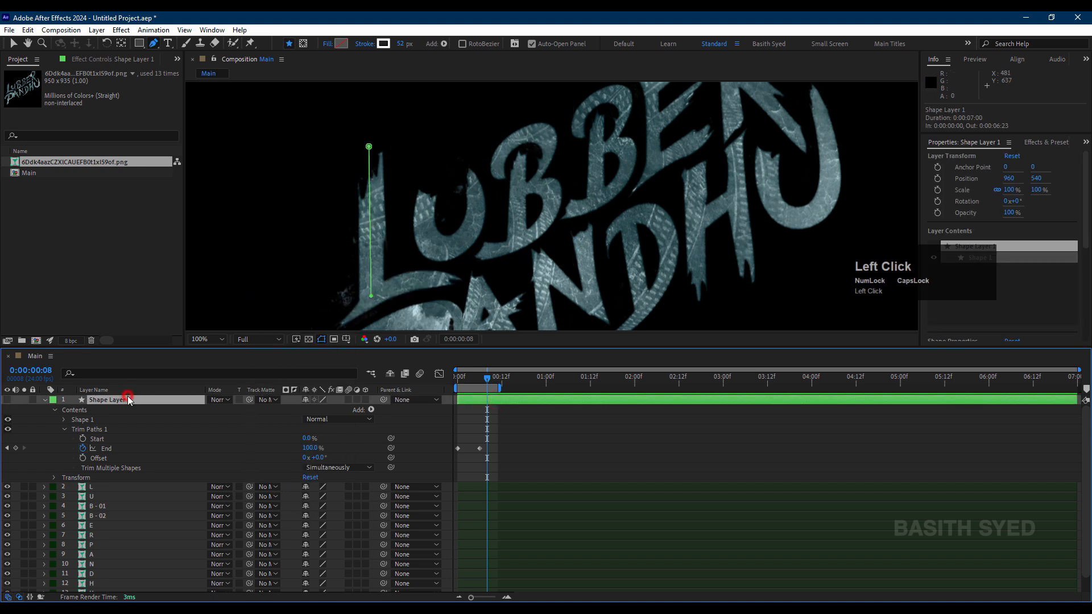
{"action": "key", "text": "Delete"}
Step: Pre-compose the L layer as a composition named L, moving all attributes into the new composition
{"action": "left_click", "coordinate": [128, 400]}
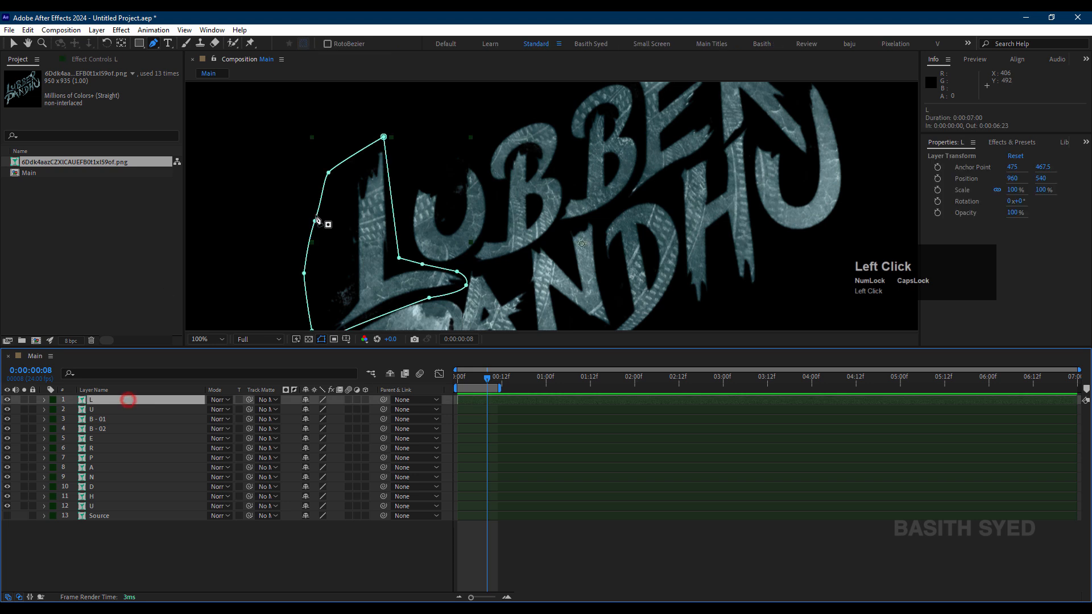
{"action": "left_click_drag", "start_coordinate": [397, 284], "coordinate": [508, 192]}
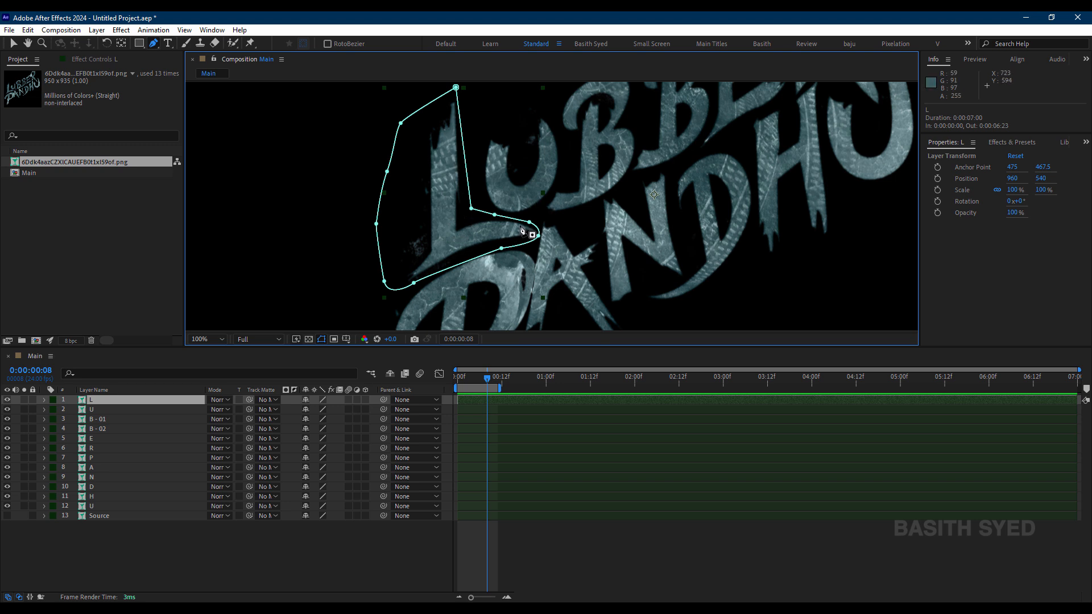
{"action": "left_click", "coordinate": [302, 531]}
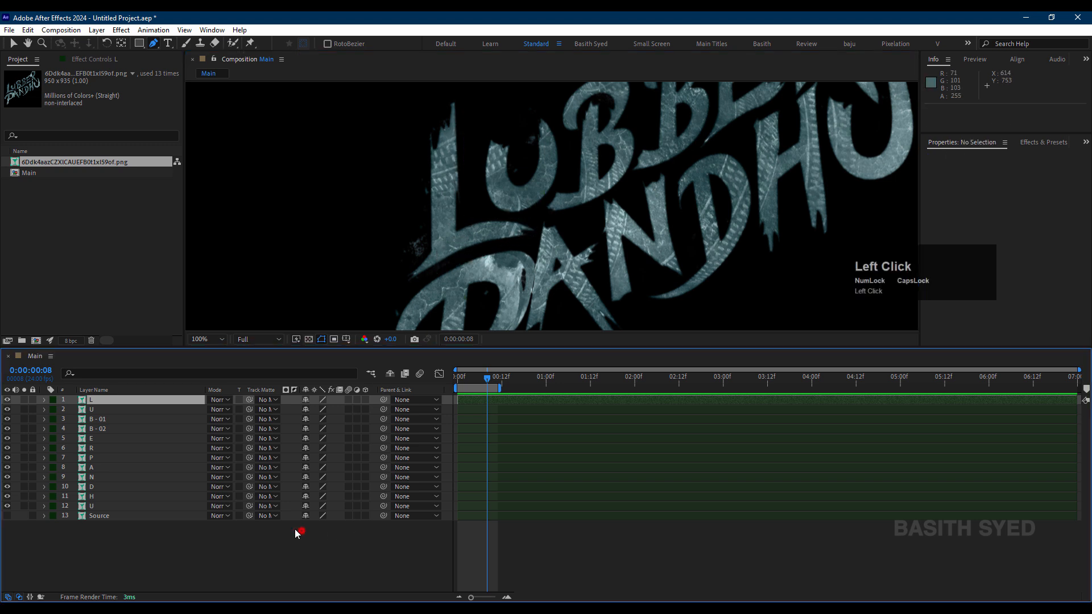
{"action": "left_click", "coordinate": [132, 401]}
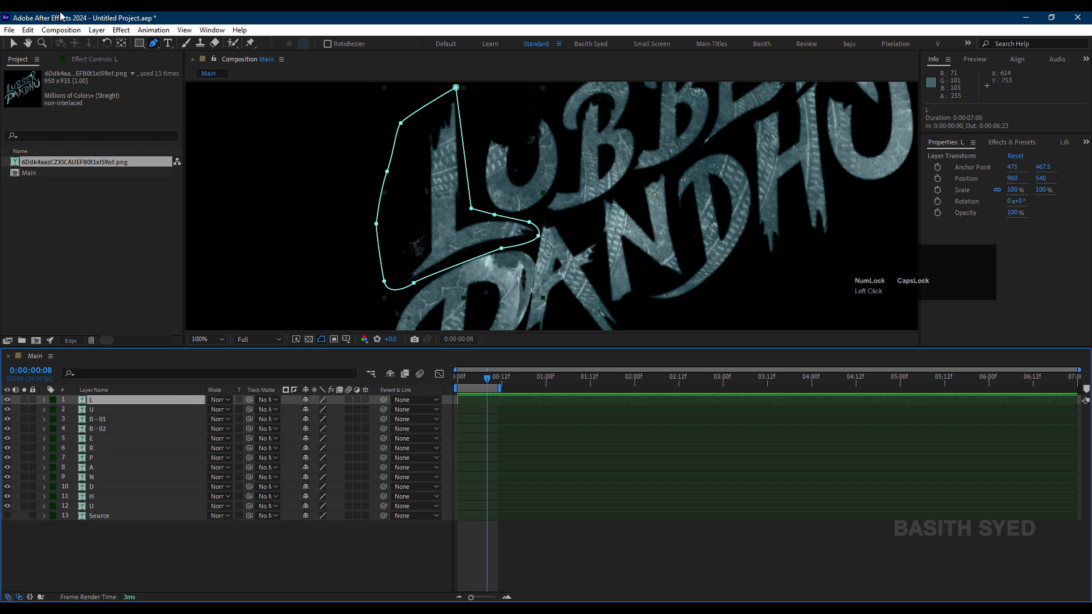
{"action": "left_click", "coordinate": [61, 29]}
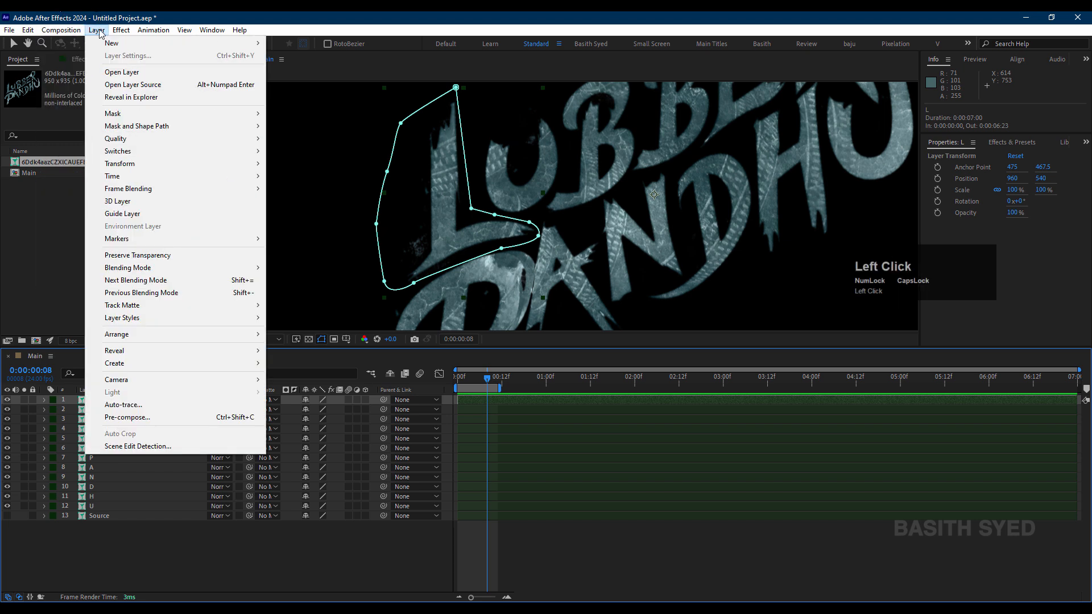
{"action": "left_click", "coordinate": [153, 418]}
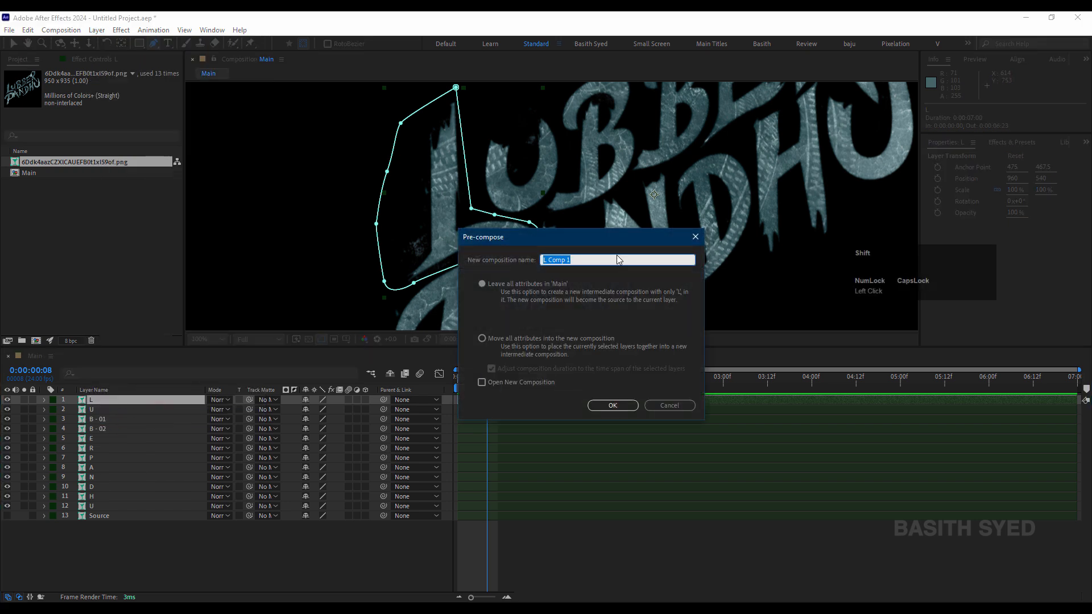
{"action": "type", "text": "L"}
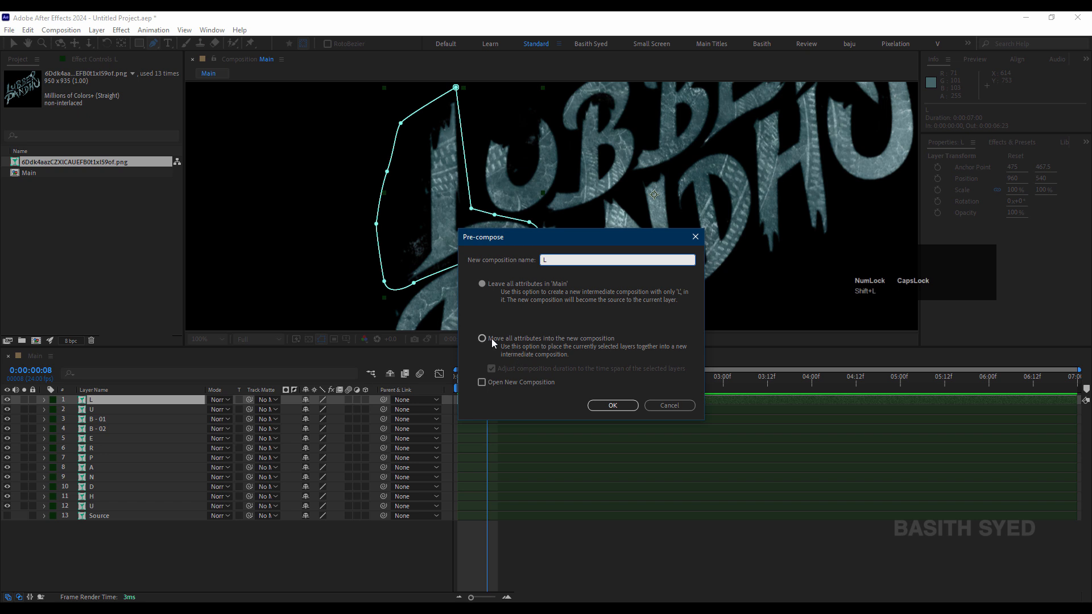
{"action": "left_click", "coordinate": [547, 337]}
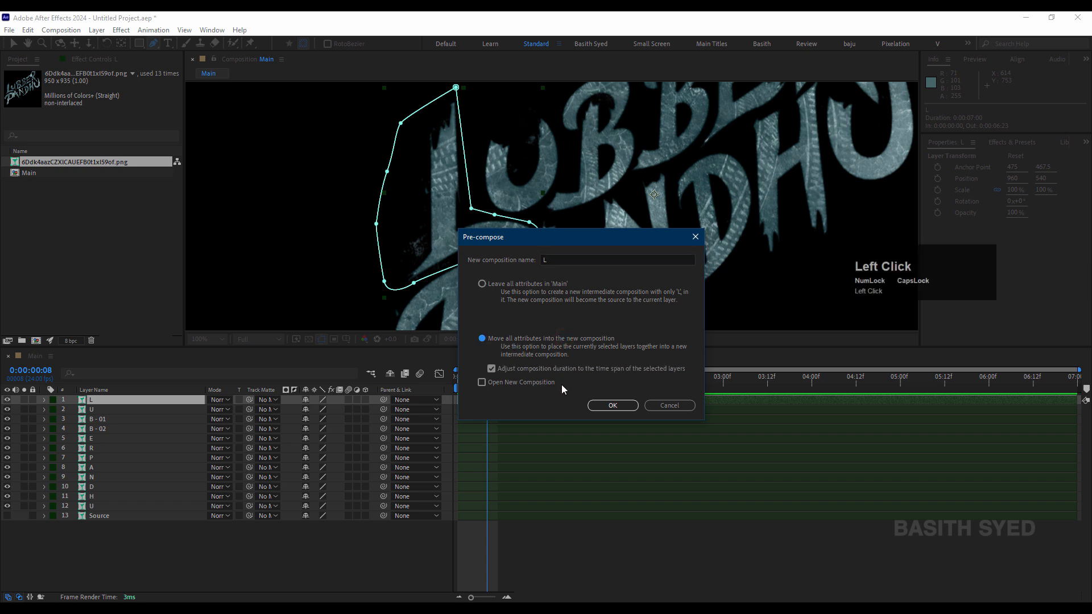
{"action": "left_click", "coordinate": [613, 405]}
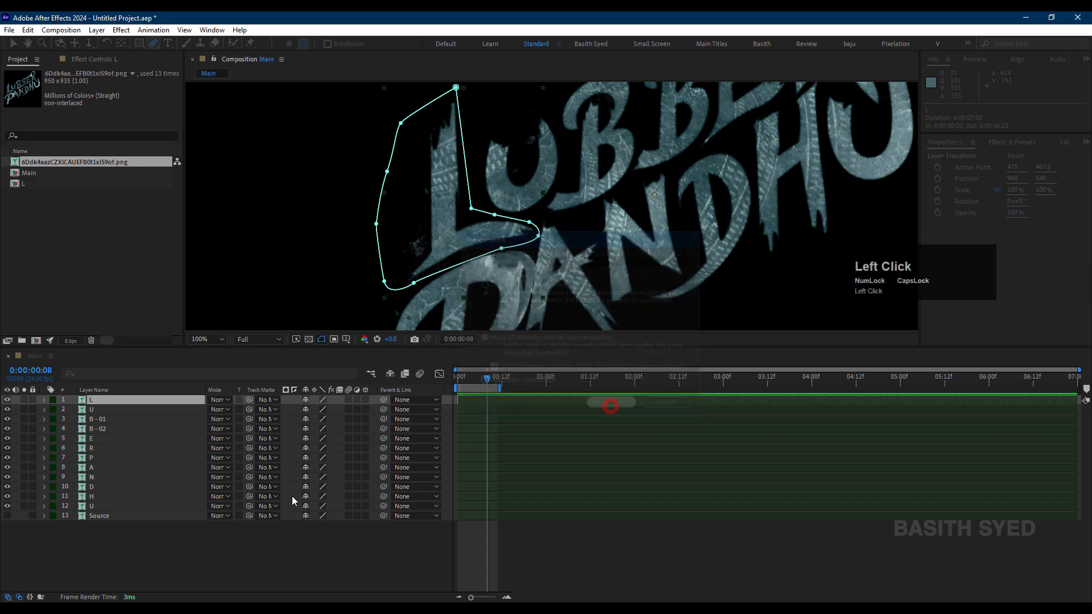
{"action": "left_click", "coordinate": [226, 537]}
Step: Pre-compose the first U layer as a composition named U, moving all attributes into it
{"action": "left_click", "coordinate": [150, 409]}
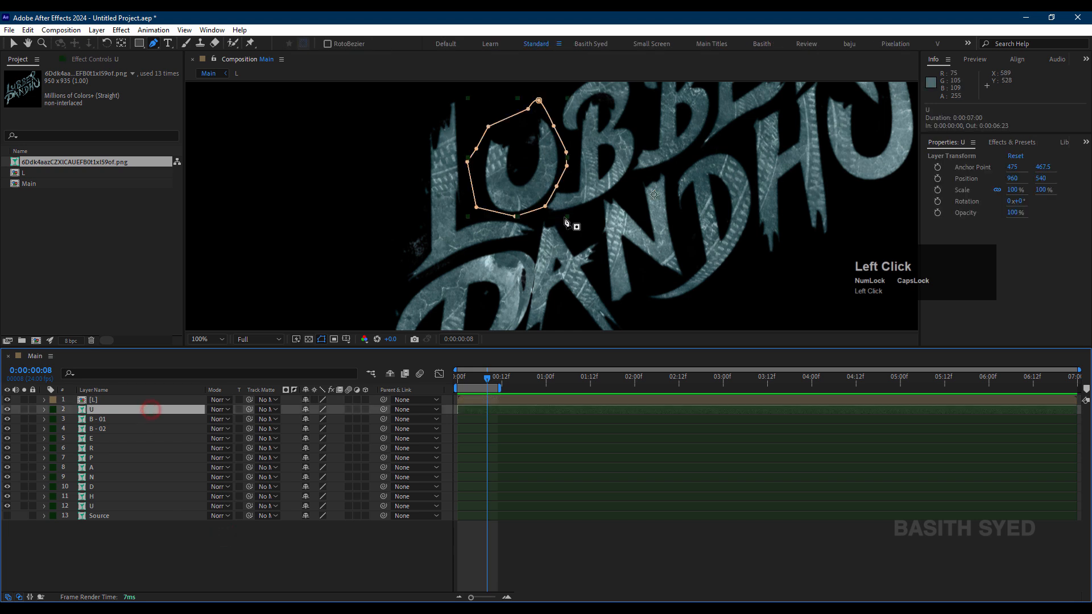
{"action": "key", "text": "ctrl+shift+c"}
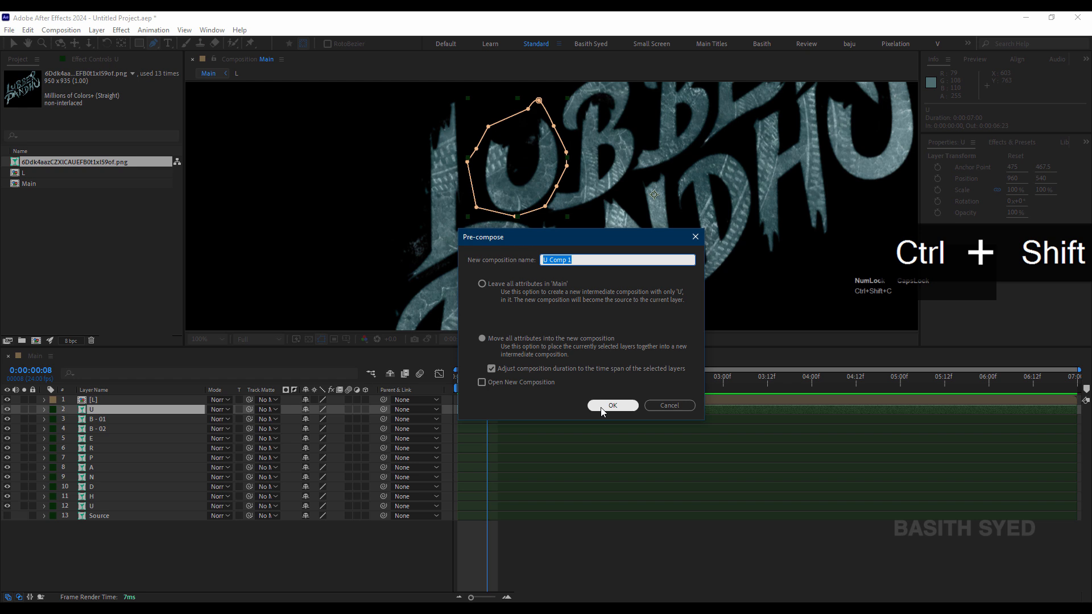
{"action": "type", "text": "U"}
{"action": "left_click", "coordinate": [605, 406]}
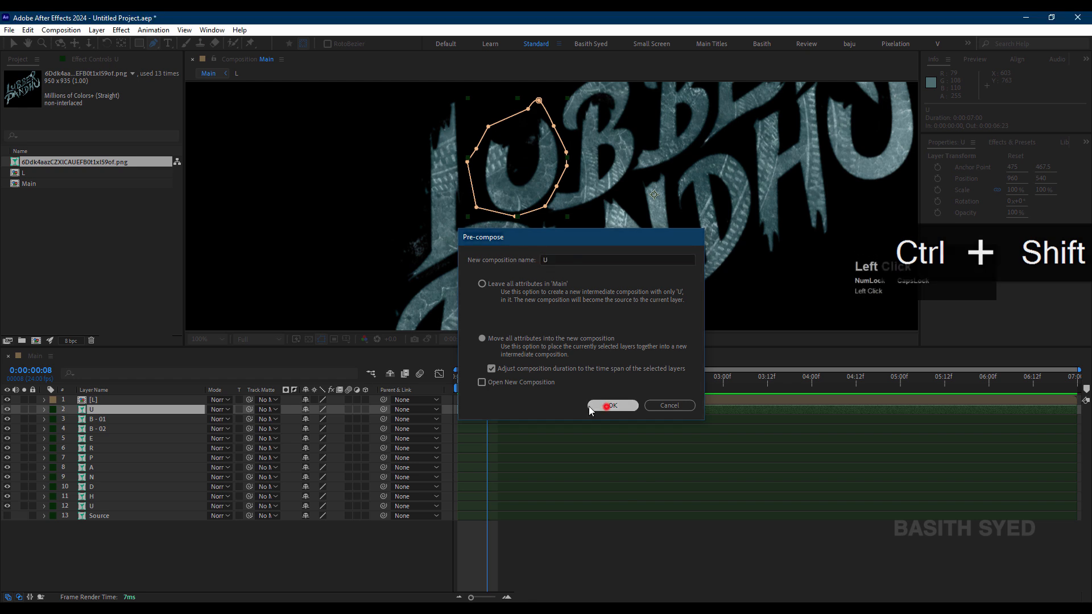
Step: Pre-compose the B - 01 and B - 02 layers separately into compositions named B - 01 and B - 02
{"action": "left_click", "coordinate": [100, 419]}
{"action": "key", "text": "ctrl+shift+c"}
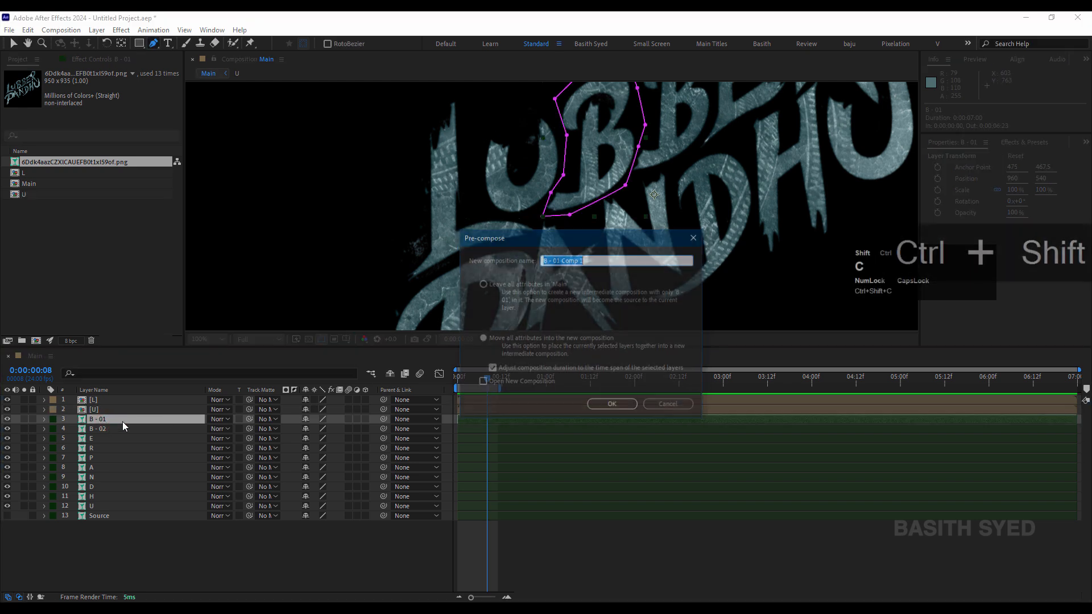
{"action": "left_click_drag", "start_coordinate": [589, 262], "coordinate": [564, 263]}
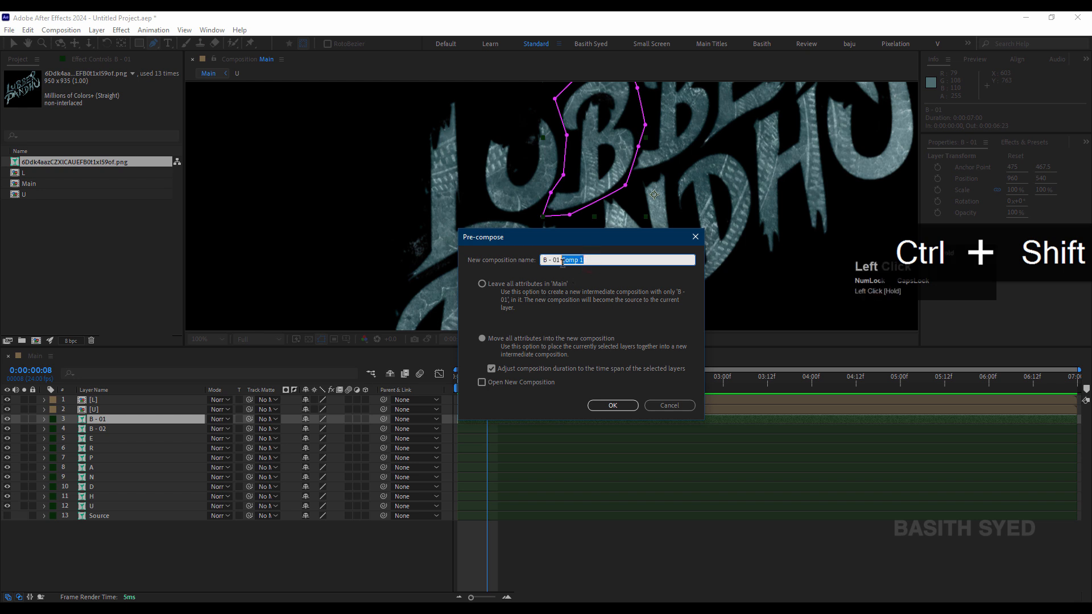
{"action": "left_click", "coordinate": [613, 405]}
{"action": "left_click", "coordinate": [114, 432]}
{"action": "key", "text": "ctrl+shift+c"}
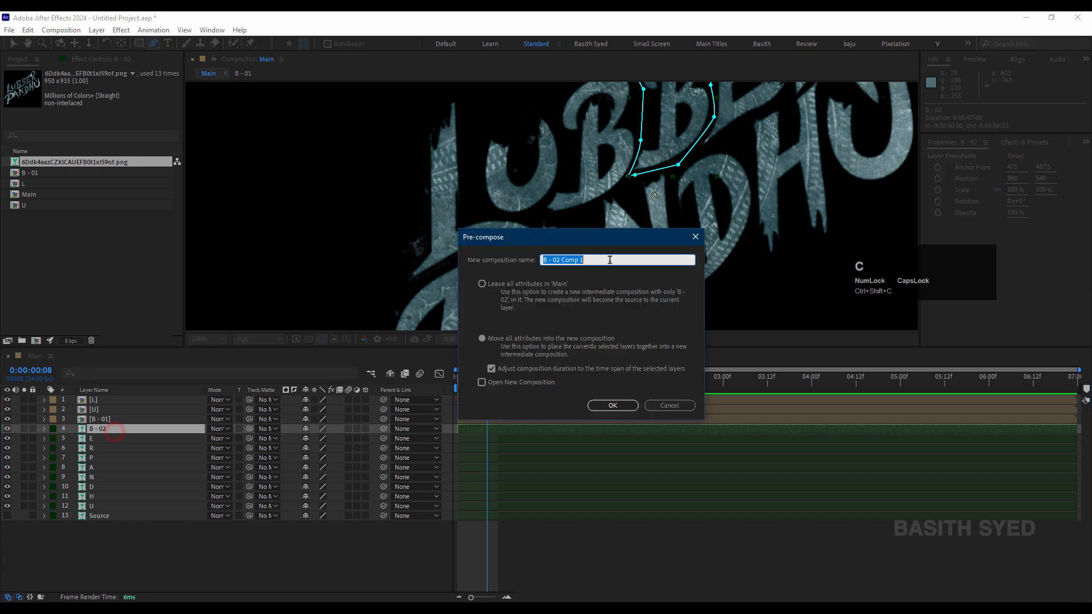
{"action": "key", "text": "Return"}
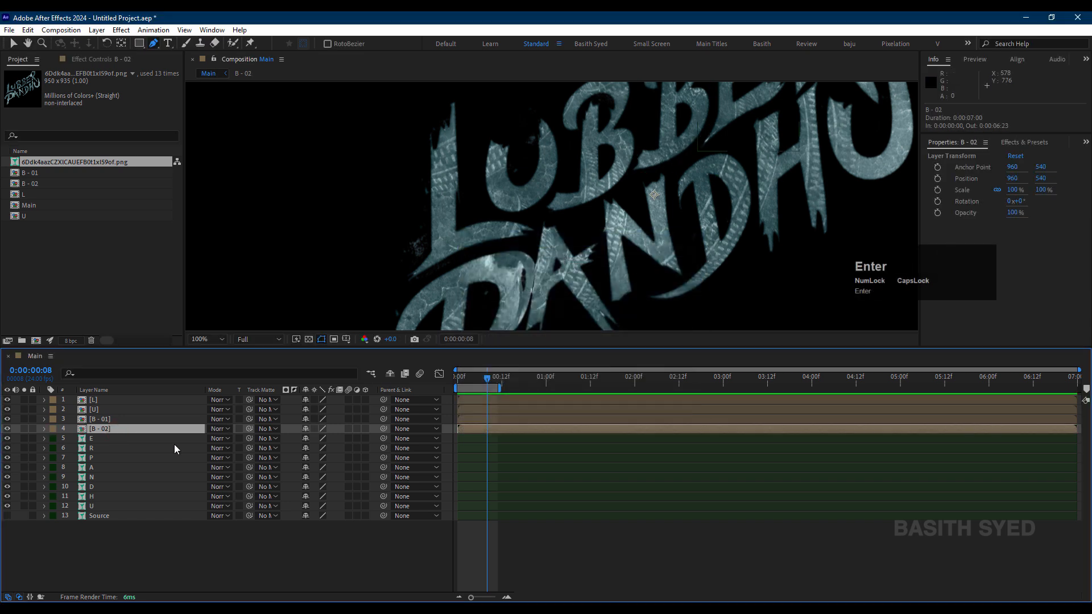
Step: Pre-compose the E and R layers separately into compositions named E and R
{"action": "left_click", "coordinate": [158, 438]}
{"action": "key", "text": "ctrl+shift+c"}
{"action": "left_click_drag", "start_coordinate": [584, 260], "coordinate": [551, 263]}
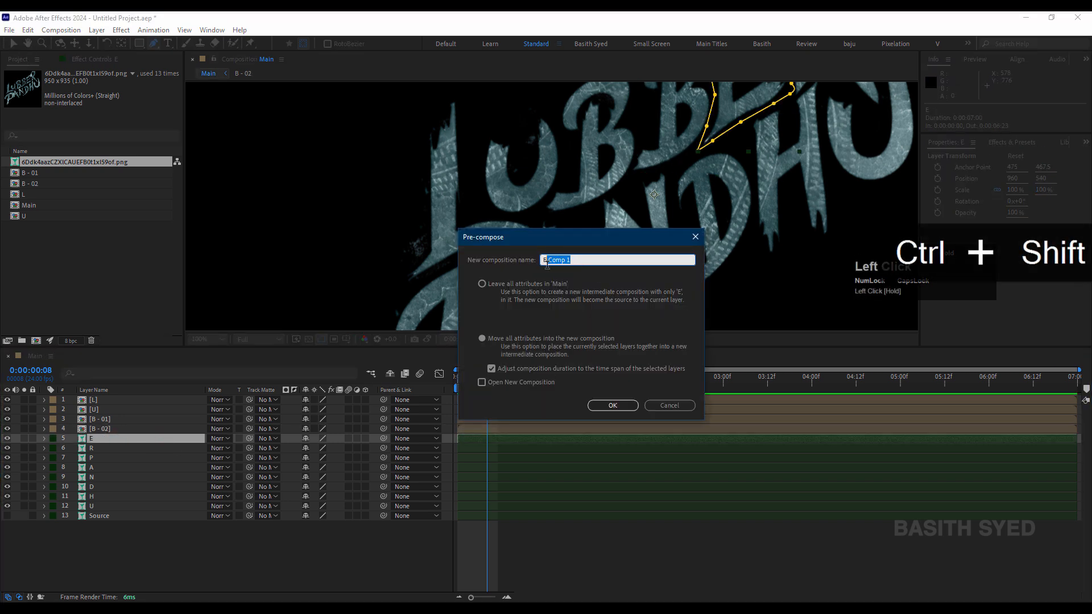
{"action": "key", "text": "BackSpace"}
{"action": "key", "text": "Return"}
{"action": "left_click", "coordinate": [94, 448]}
{"action": "key", "text": "ctrl+shift+c"}
{"action": "left_click", "coordinate": [576, 261]}
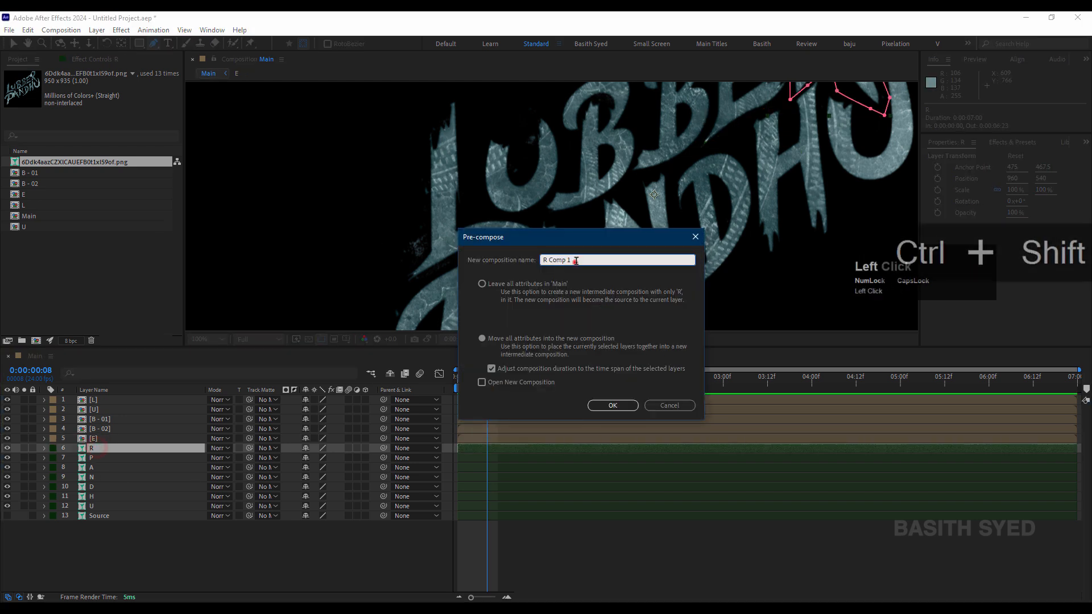
{"action": "key", "text": "BackSpace"}
{"action": "key", "text": "Return"}
Step: Pre-compose the P and A layers separately into compositions named P and A
{"action": "left_click", "coordinate": [102, 458]}
{"action": "key", "text": "ctrl+shift+c"}
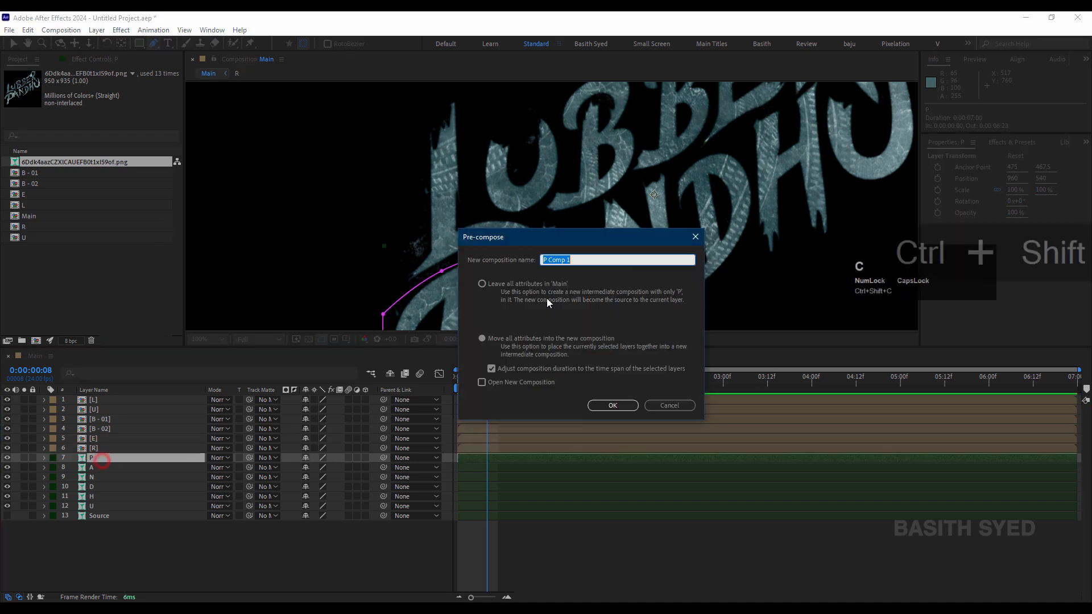
{"action": "key", "text": "Return"}
{"action": "left_click", "coordinate": [138, 467]}
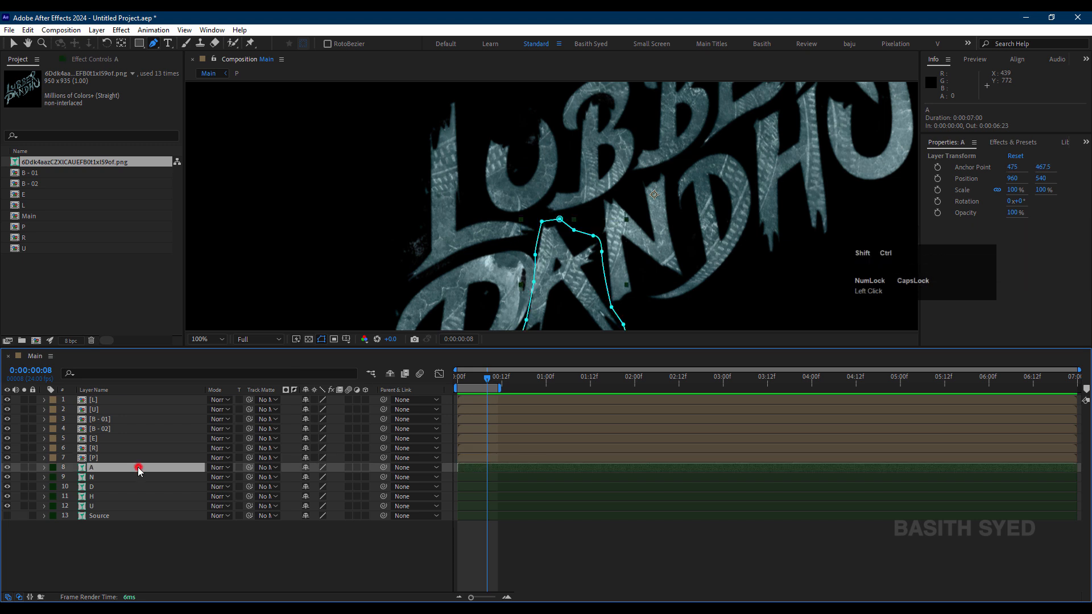
{"action": "key", "text": "ctrl+shift+c"}
{"action": "key", "text": "Return"}
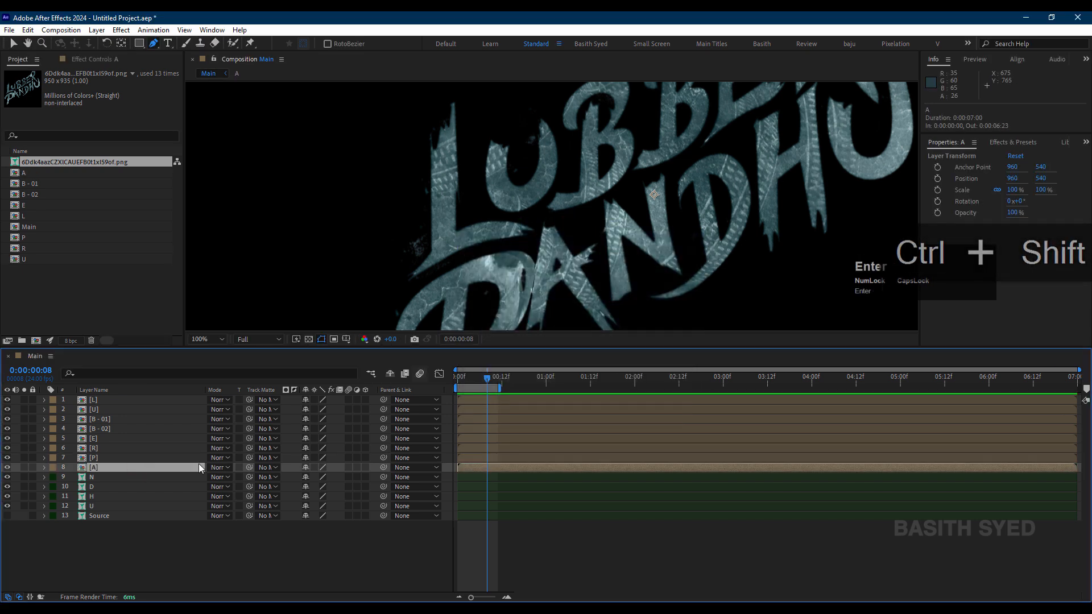
Step: Pre-compose the N and D layers separately into compositions named N and D
{"action": "left_click", "coordinate": [175, 478]}
{"action": "key", "text": "ctrl+shift+c"}
{"action": "key", "text": "BackSpace"}
{"action": "key", "text": "Return"}
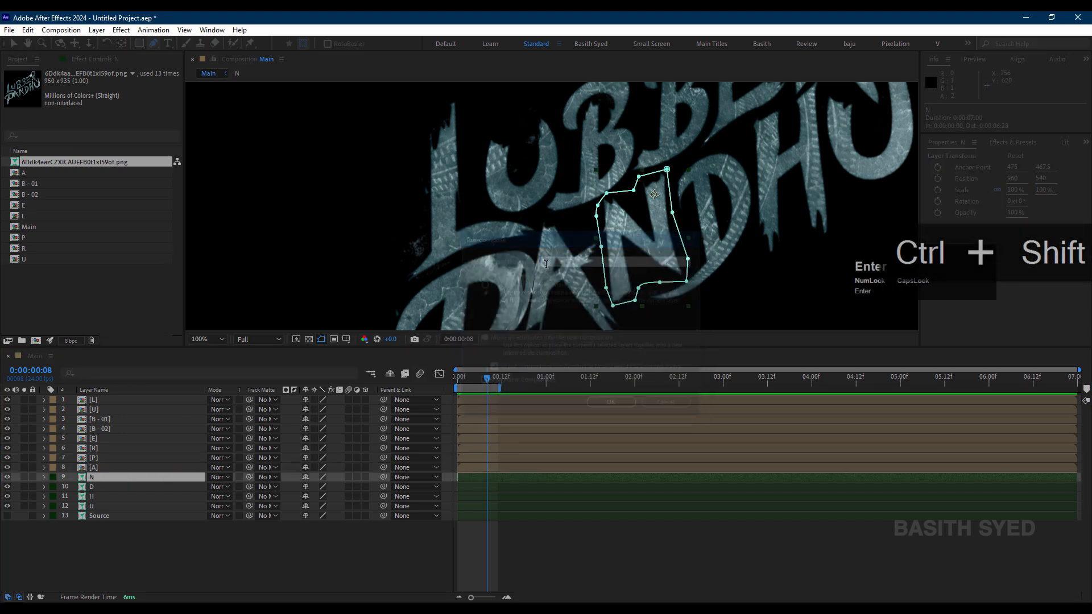
{"action": "left_click", "coordinate": [117, 487]}
{"action": "key", "text": "ctrl+shift+c"}
{"action": "key", "text": "BackSpace"}
{"action": "key", "text": "Return"}
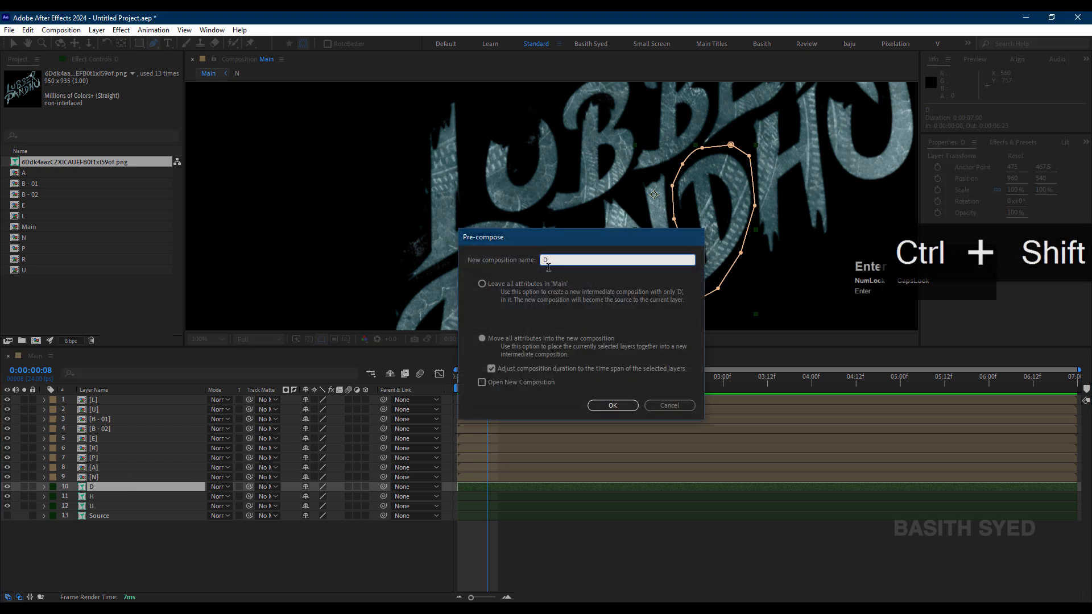
Step: Pre-compose the H layer and the last U layer separately into compositions named H and U
{"action": "left_click", "coordinate": [151, 496]}
{"action": "key", "text": "ctrl+shift+c"}
{"action": "key", "text": "BackSpace"}
{"action": "key", "text": "Return"}
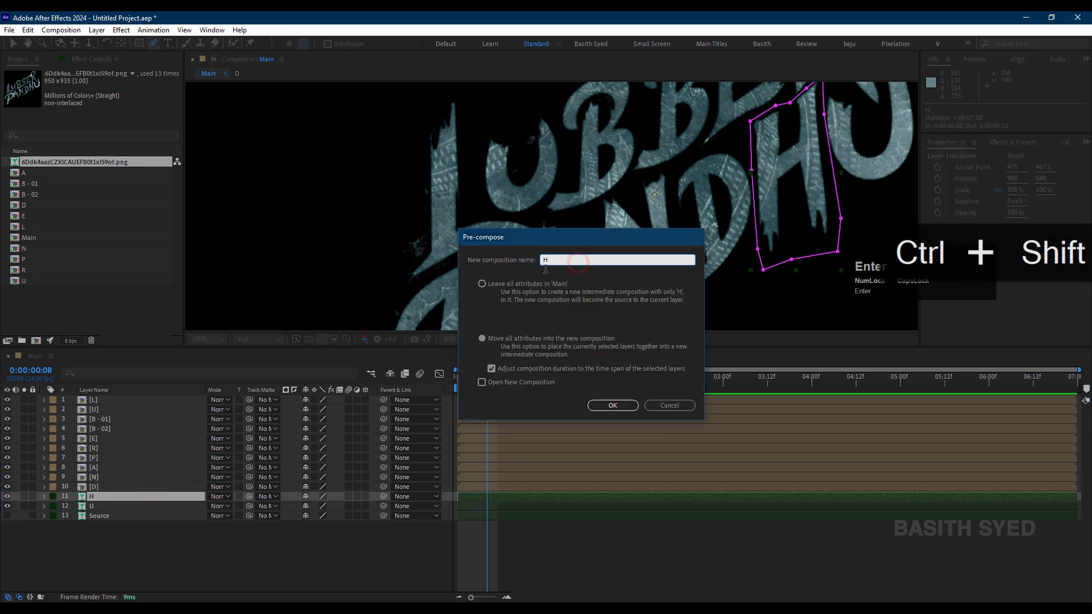
{"action": "left_click", "coordinate": [142, 506]}
{"action": "key", "text": "ctrl+shift+c"}
{"action": "left_click_drag", "start_coordinate": [583, 260], "coordinate": [545, 260]}
{"action": "key", "text": "BackSpace"}
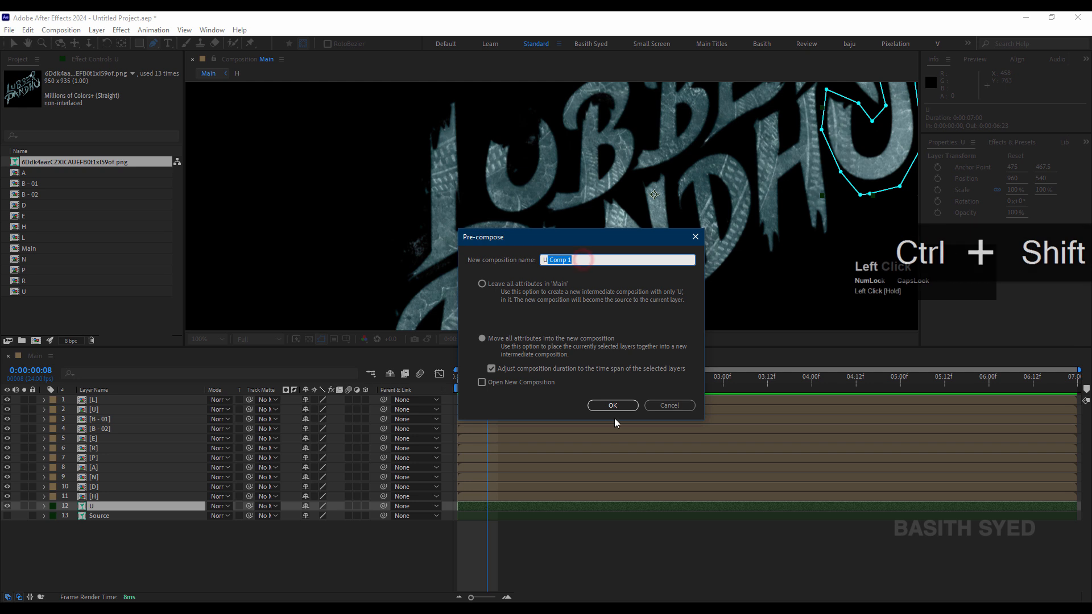
{"action": "key", "text": "Return"}
Step: Move the B - 01, B - 02, D, E, H, L, N, P, R and both U compositions into a new project folder
{"action": "left_click", "coordinate": [142, 401]}
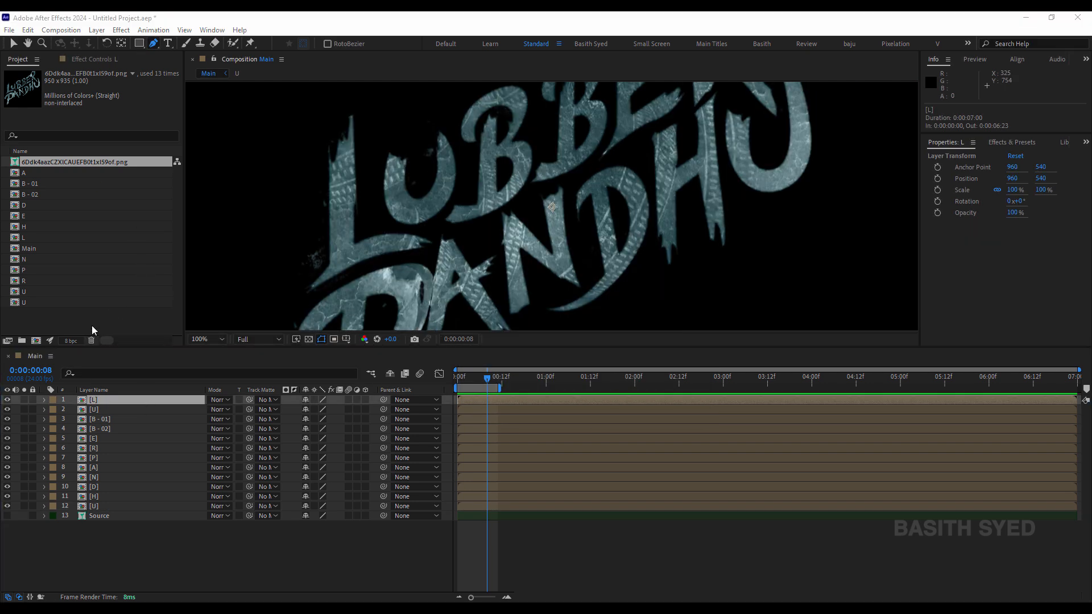
{"action": "left_click", "coordinate": [94, 316]}
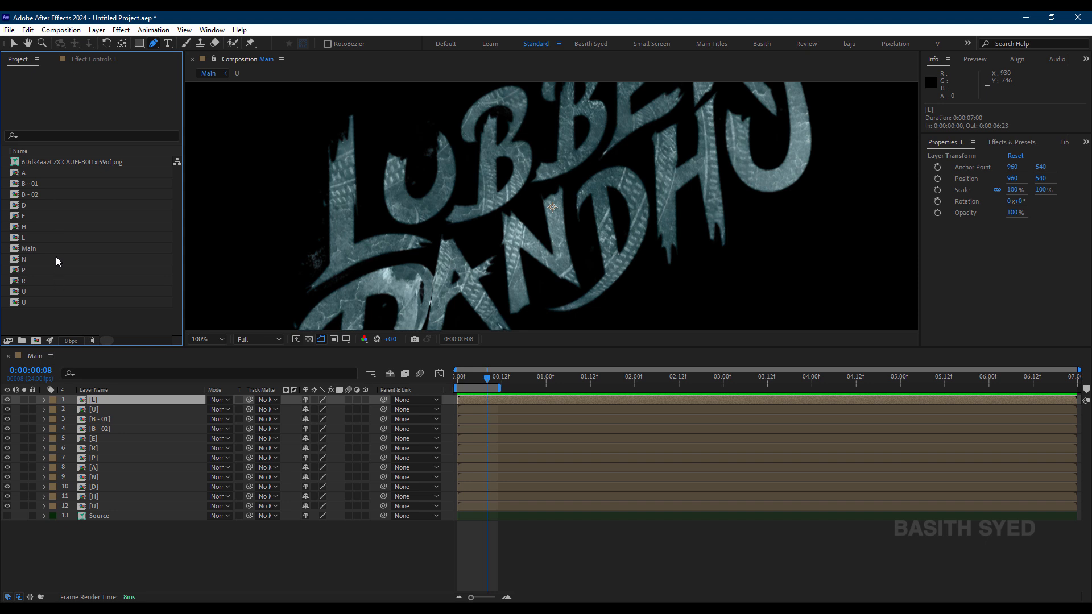
{"action": "left_click", "coordinate": [50, 184]}
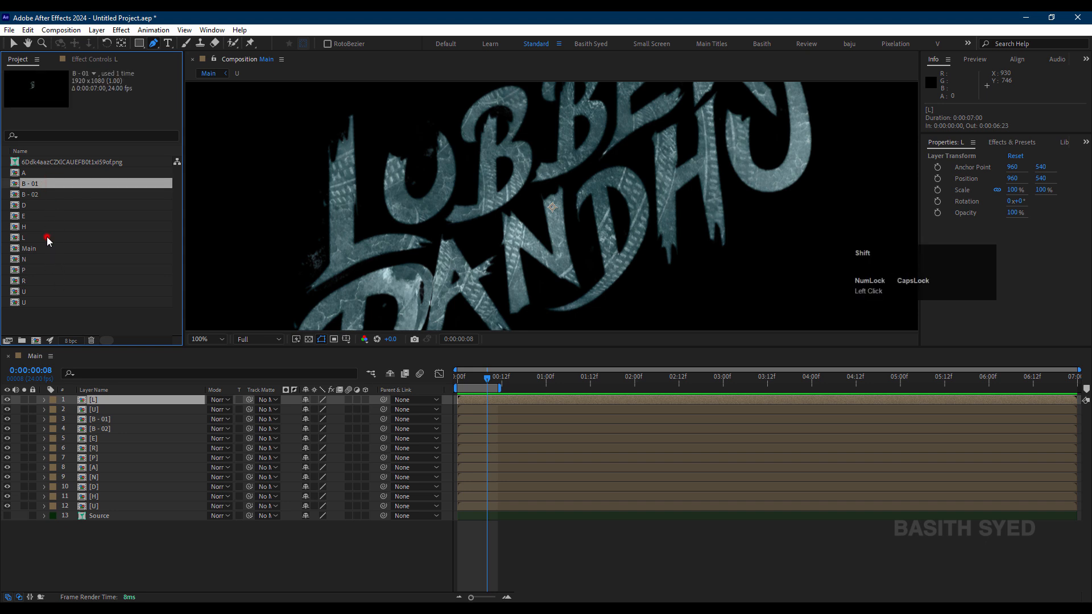
{"action": "left_click", "coordinate": [44, 238], "text": "shift"}
{"action": "left_click", "coordinate": [43, 260], "text": "ctrl"}
{"action": "left_click", "coordinate": [42, 270], "text": "ctrl"}
{"action": "left_click", "coordinate": [42, 281], "text": "ctrl"}
{"action": "left_click", "coordinate": [42, 292], "text": "ctrl"}
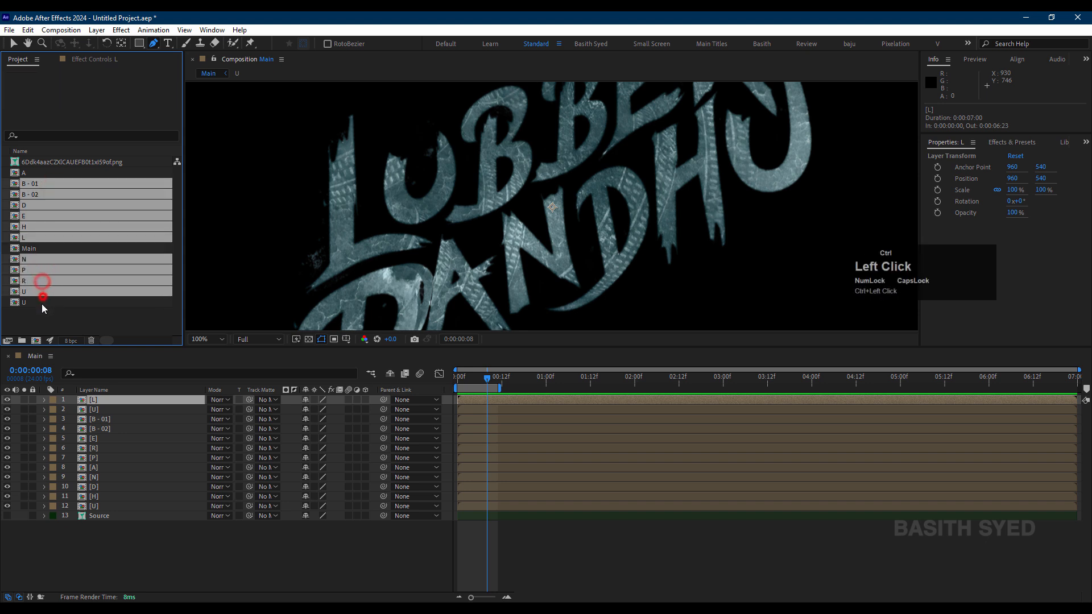
{"action": "left_click", "coordinate": [42, 302], "text": "ctrl"}
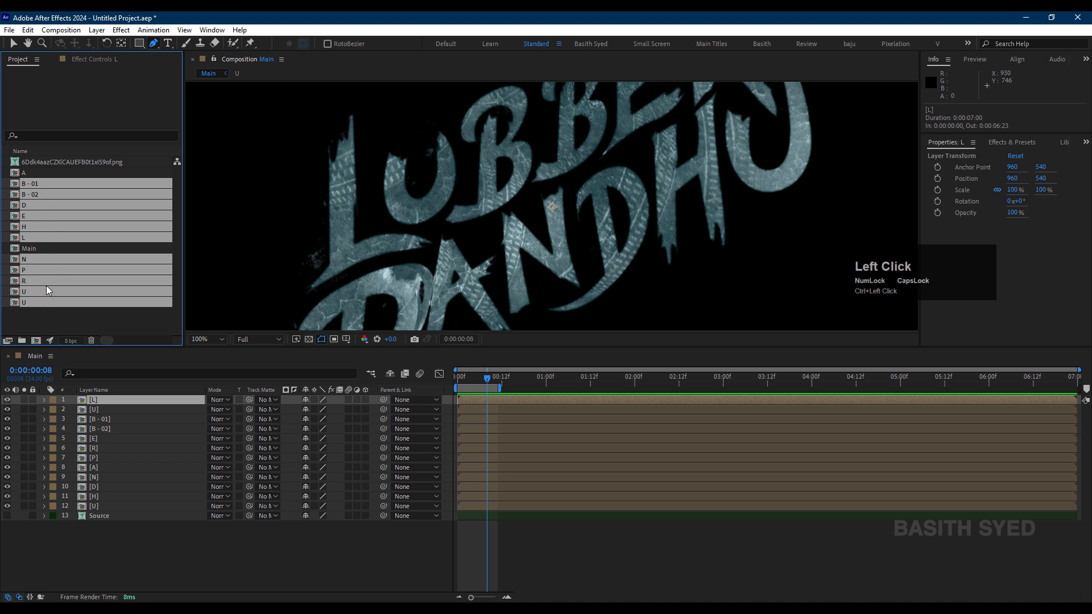
{"action": "left_click_drag", "start_coordinate": [54, 258], "coordinate": [25, 340]}
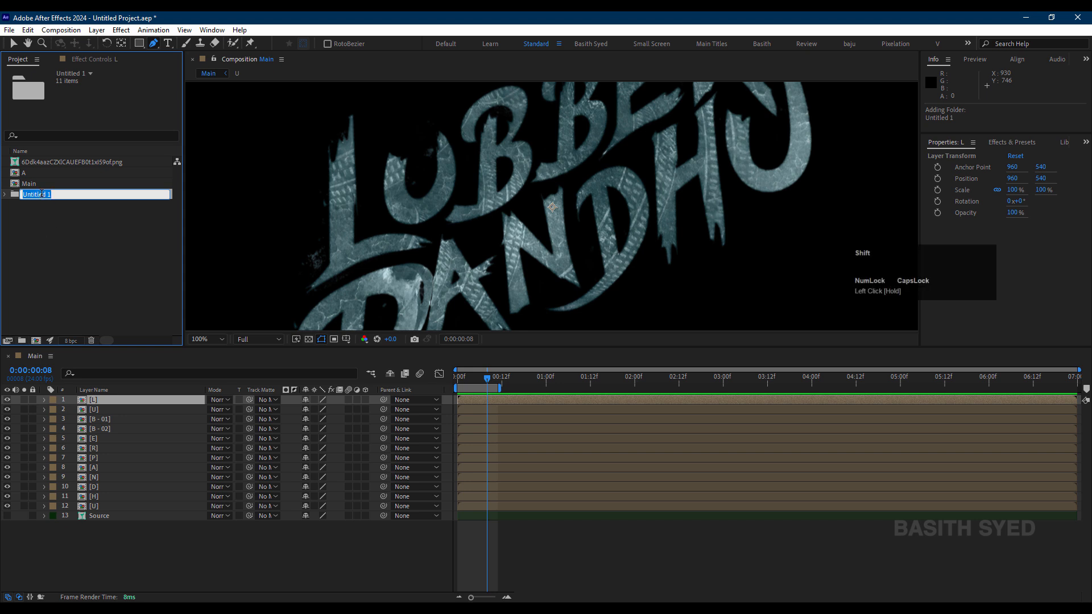
Step: Name the new project folder Letters and expand it
{"action": "type", "text": "Letters"}
{"action": "key", "text": "Return"}
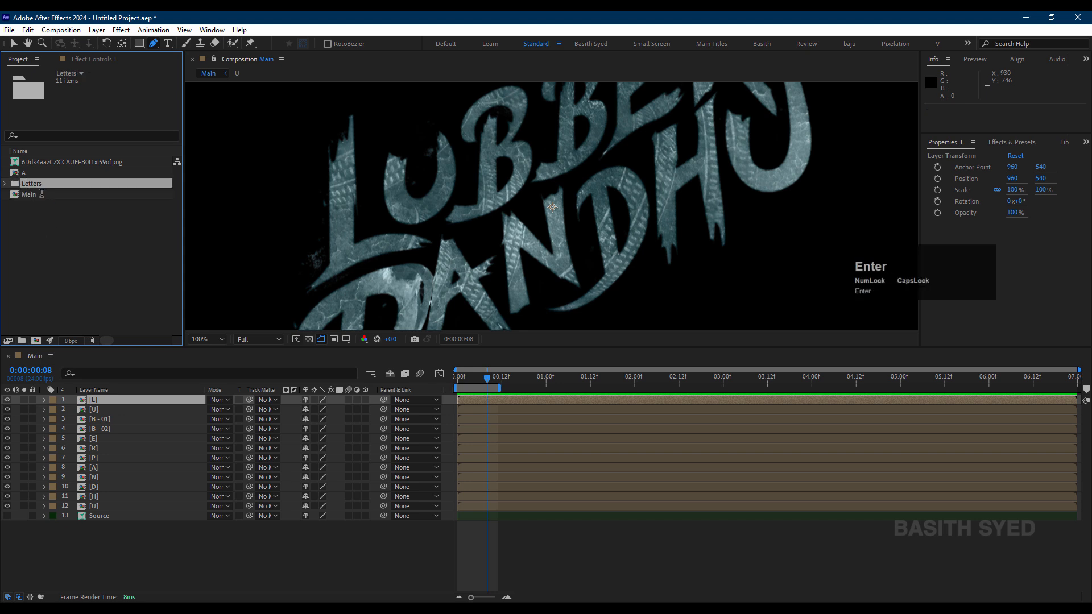
{"action": "left_click", "coordinate": [65, 212]}
{"action": "left_click", "coordinate": [112, 507]}
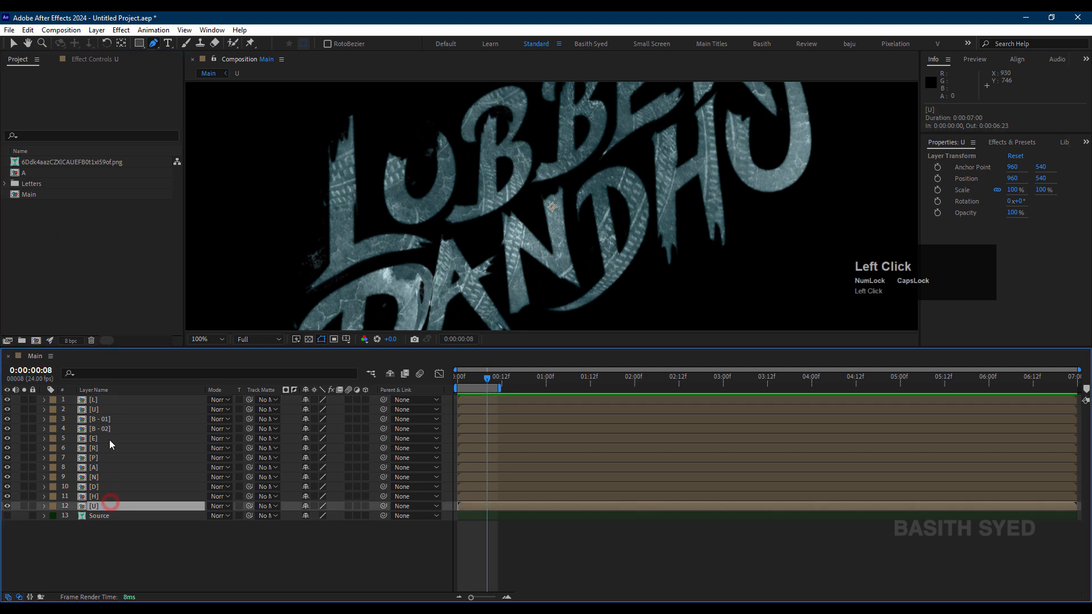
{"action": "left_click", "coordinate": [7, 185]}
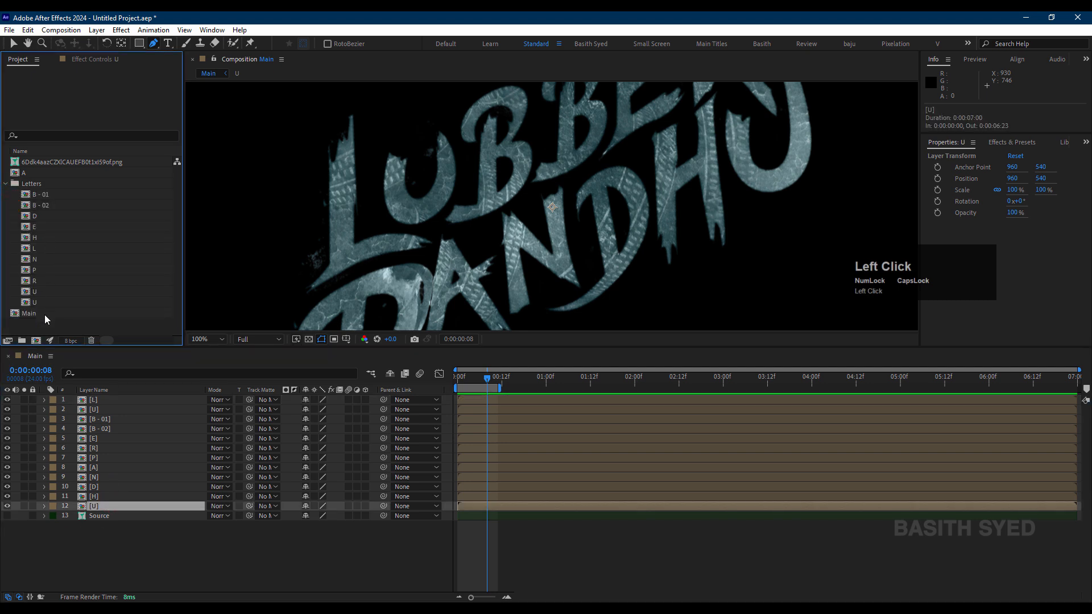
Step: Rename the first U composition in the Letters folder as U - 01
{"action": "left_click", "coordinate": [50, 294]}
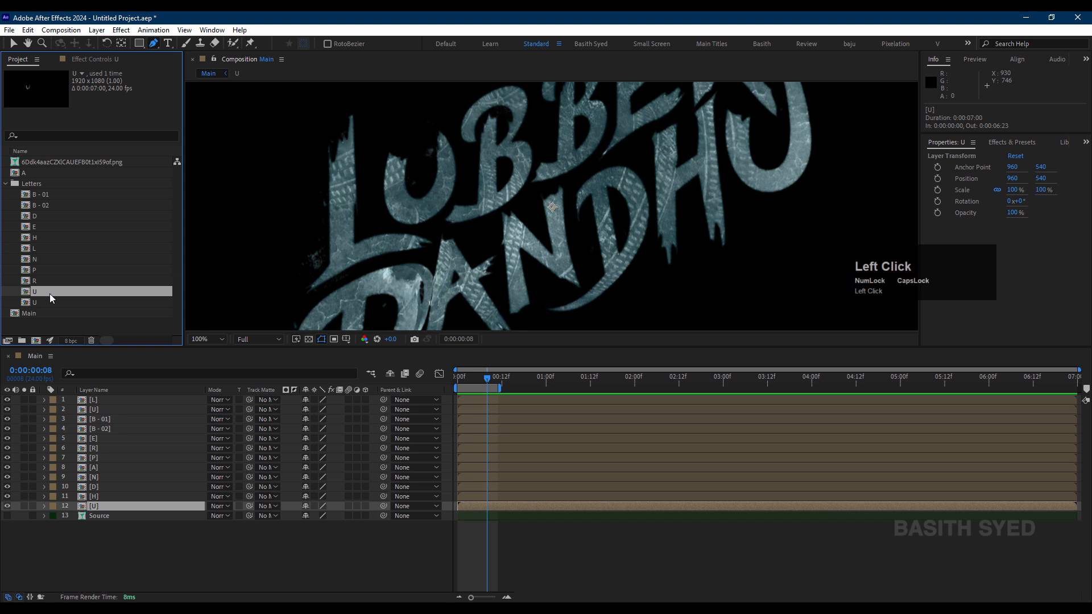
{"action": "key", "text": "Return"}
{"action": "type", "text": "1"}
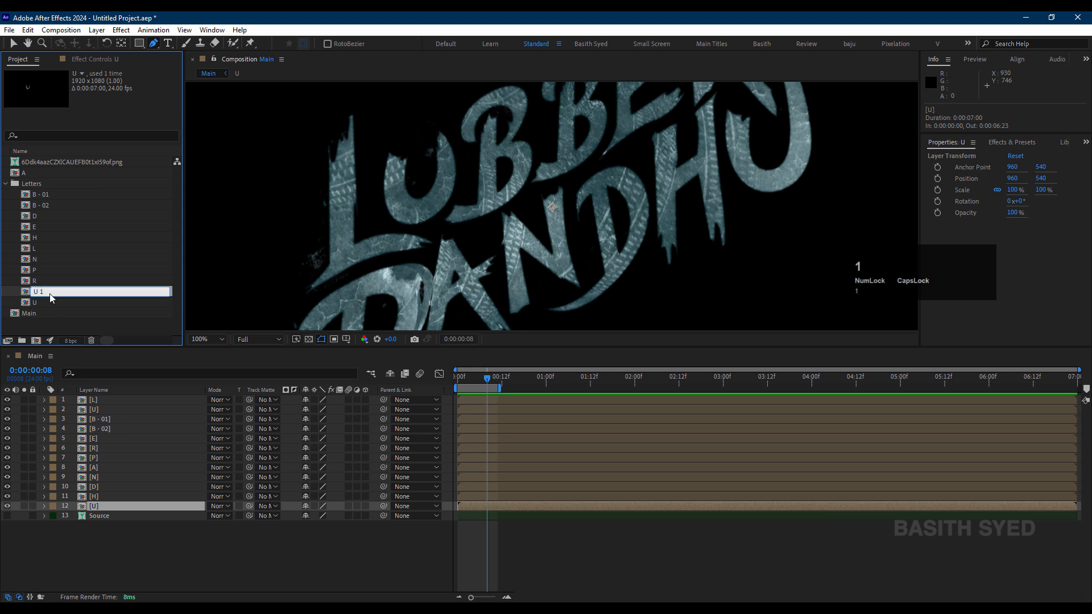
{"action": "key", "text": "BackSpace"}
{"action": "key", "text": "BackSpace"}
{"action": "type", "text": "- 01"}
{"action": "key", "text": "Return"}
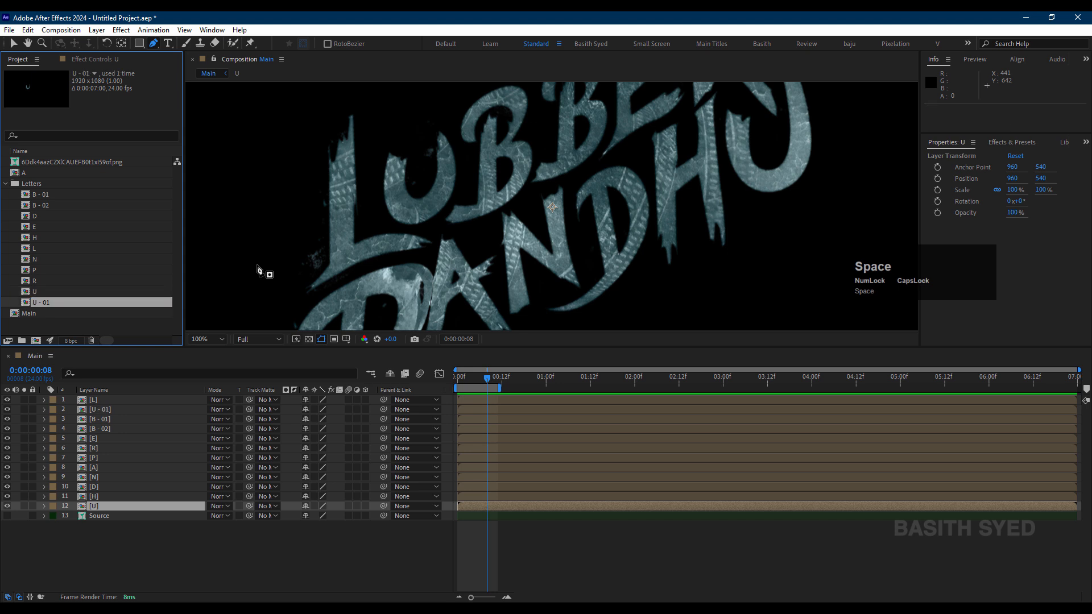
Step: Rename the other U composition in the Letters folder as U - 02
{"action": "left_click", "coordinate": [43, 293]}
{"action": "key", "text": "Return"}
{"action": "key", "text": "Right"}
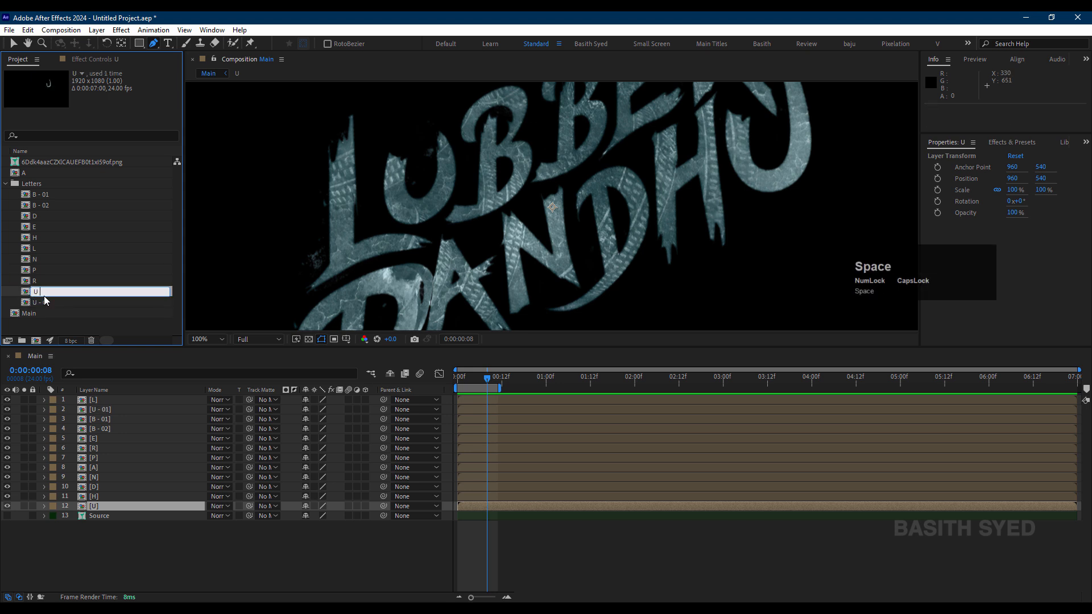
{"action": "type", "text": "- -02"}
{"action": "key", "text": "Return"}
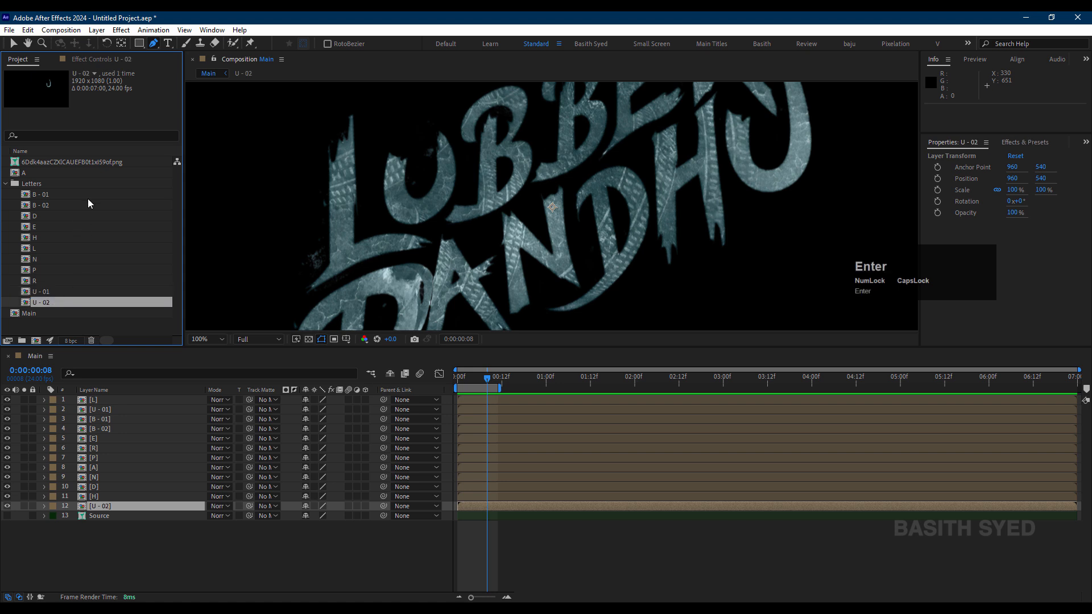
Step: Rename the B - 01 composition as B1 and the B - 02 composition as B2
{"action": "left_click", "coordinate": [84, 195]}
{"action": "key", "text": "Return"}
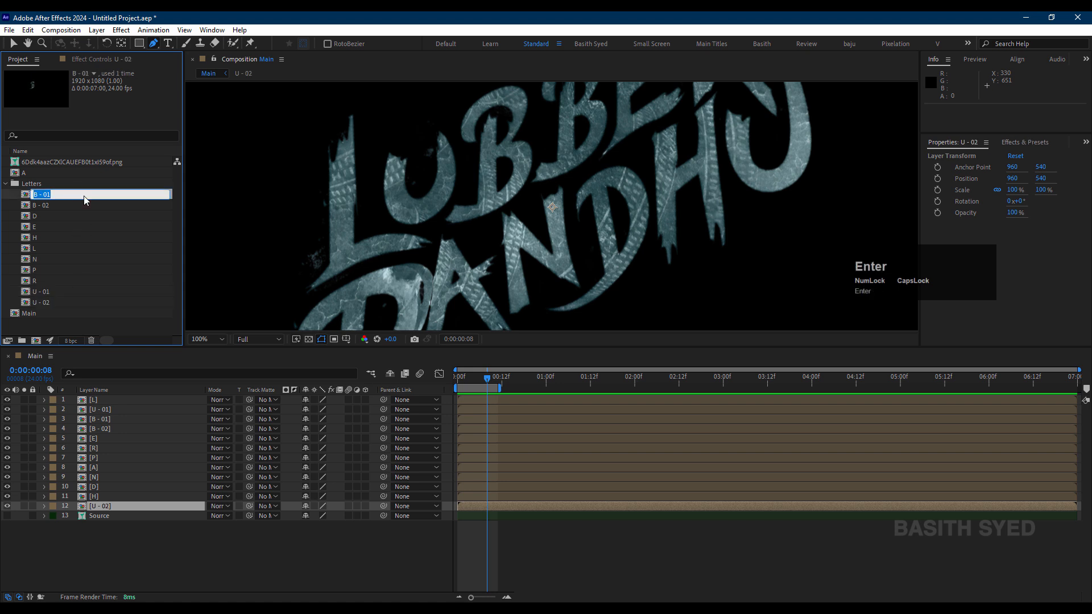
{"action": "type", "text": "B1"}
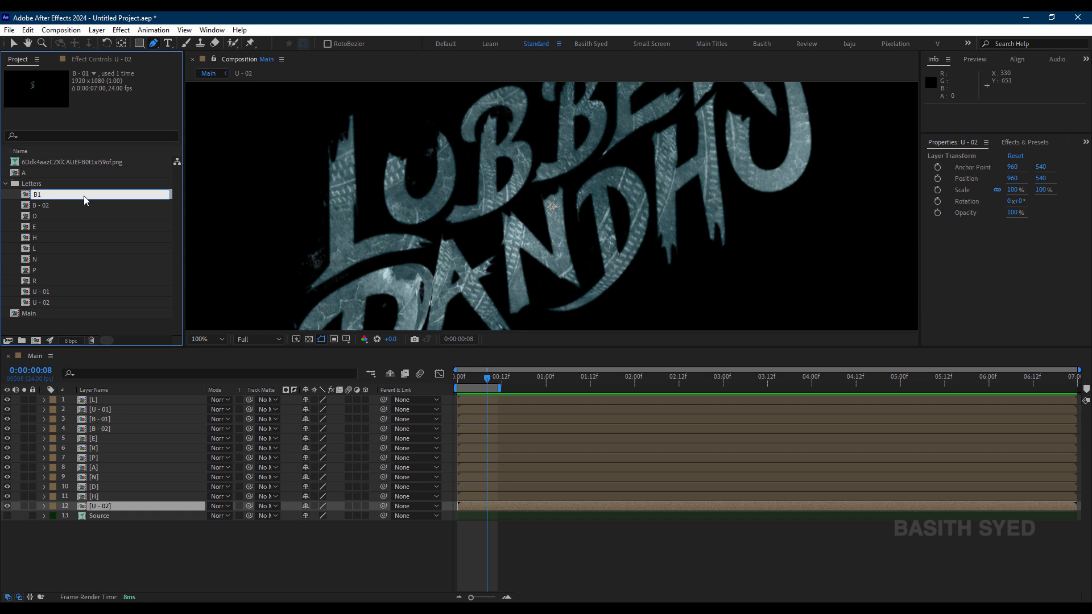
{"action": "key", "text": "Return"}
{"action": "left_click", "coordinate": [86, 205]}
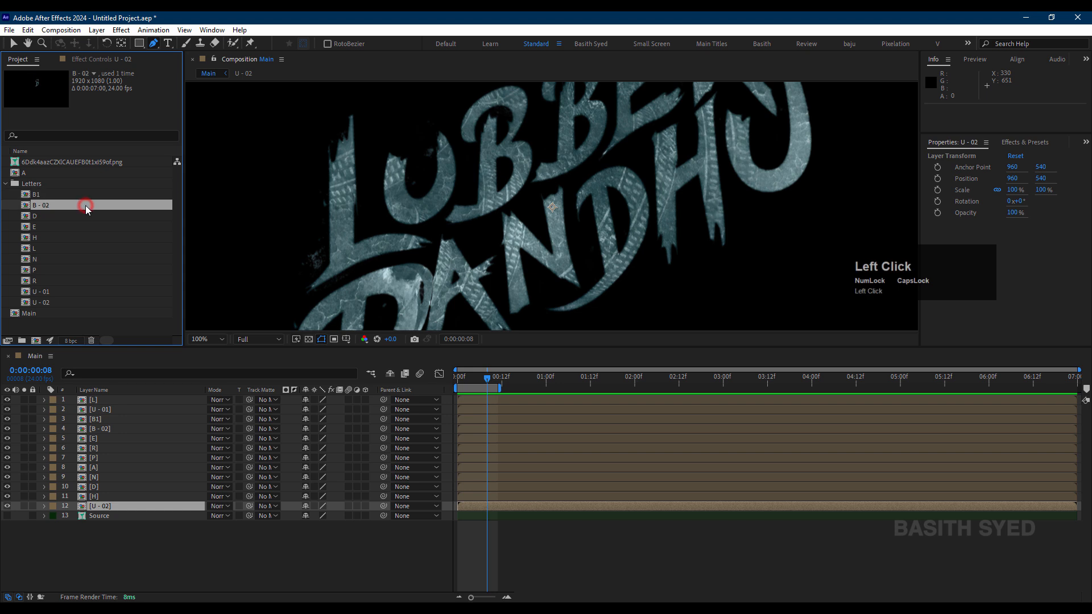
{"action": "key", "text": "Return"}
{"action": "type", "text": "B2"}
{"action": "key", "text": "Return"}
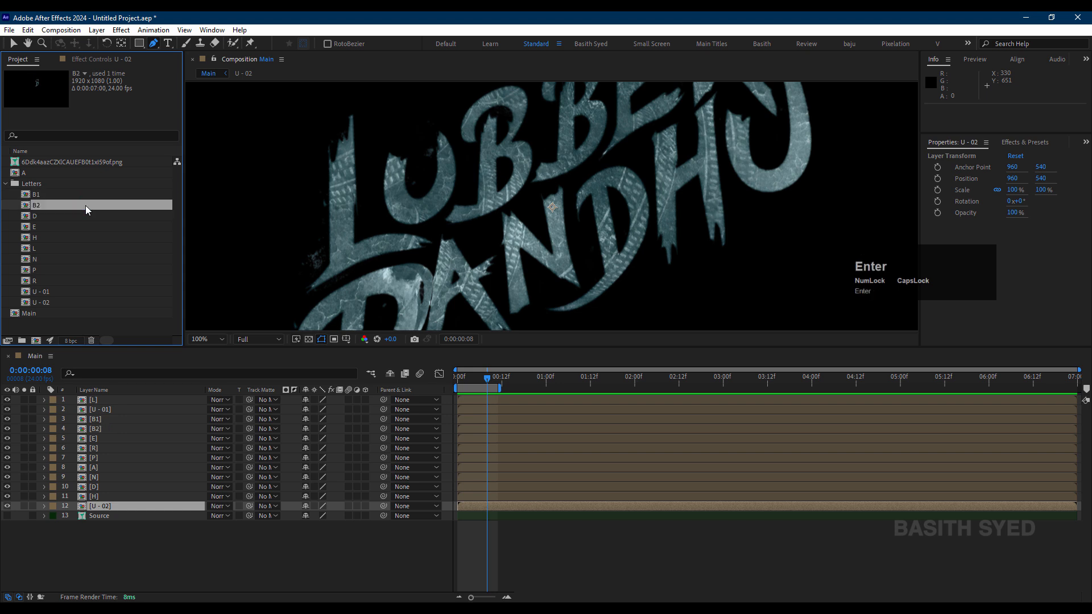
Step: Rename the U - 01 composition as U1 and the U - 02 composition as U2
{"action": "left_click", "coordinate": [52, 295]}
{"action": "key", "text": "Return"}
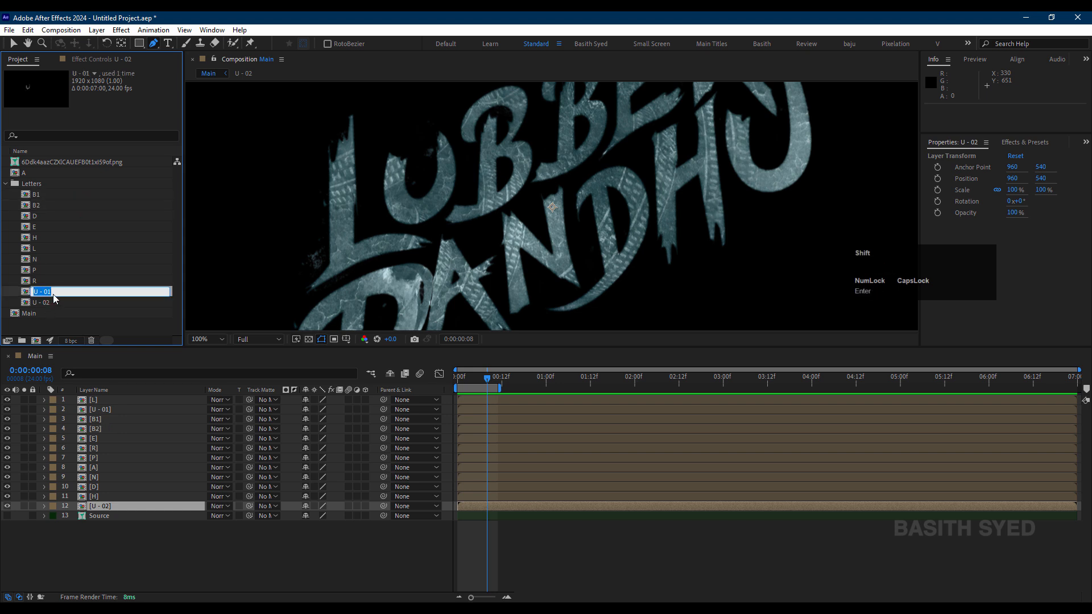
{"action": "type", "text": "U1"}
{"action": "key", "text": "Return"}
{"action": "left_click", "coordinate": [71, 300]}
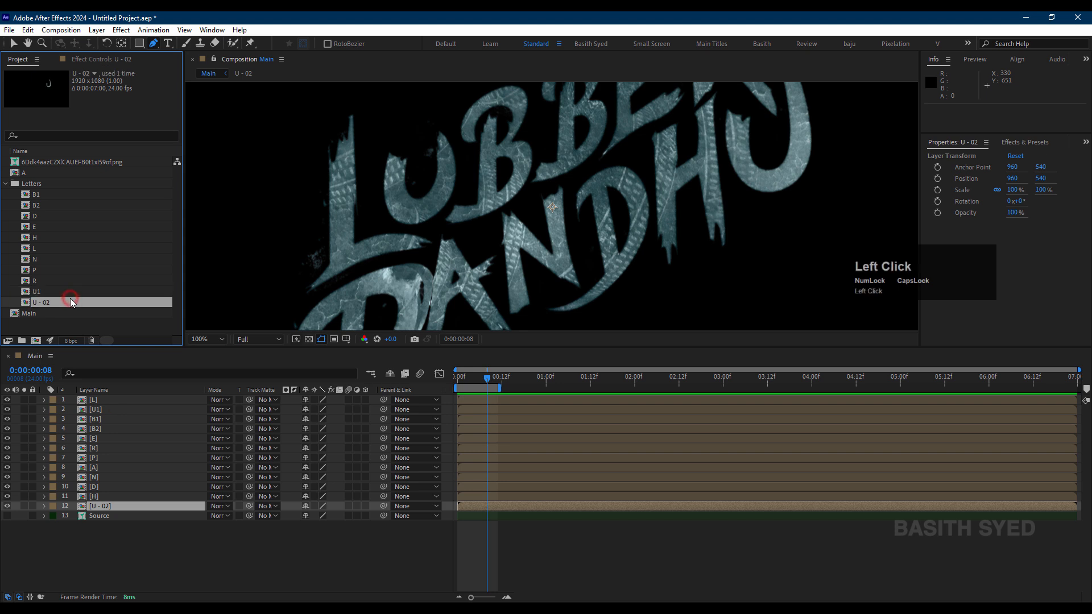
{"action": "key", "text": "Return"}
{"action": "type", "text": "U"}
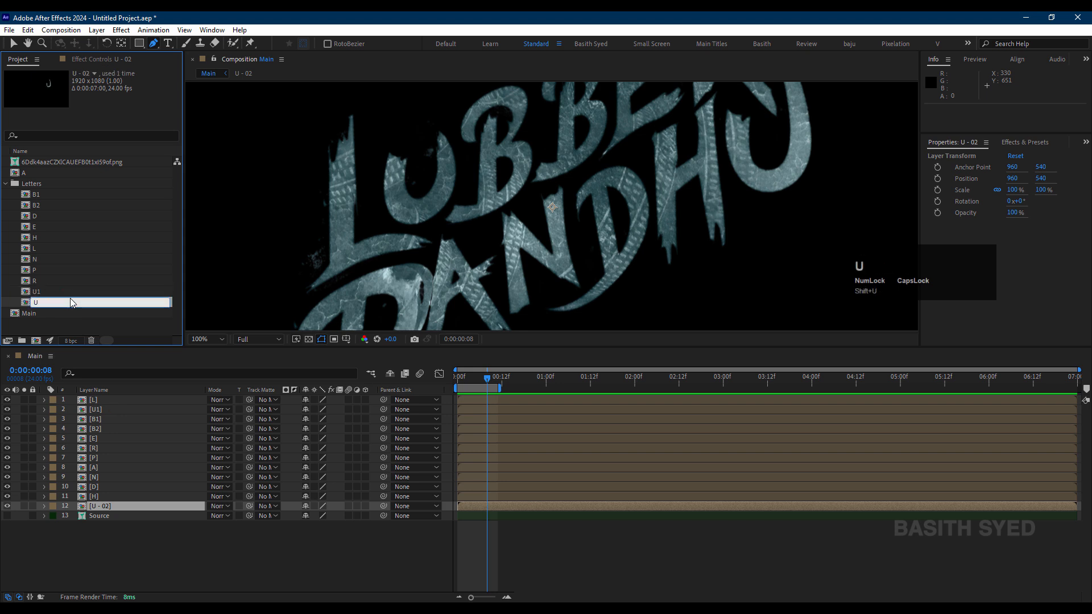
{"action": "type", "text": "2"}
{"action": "key", "text": "Return"}
{"action": "left_click", "coordinate": [107, 527]}
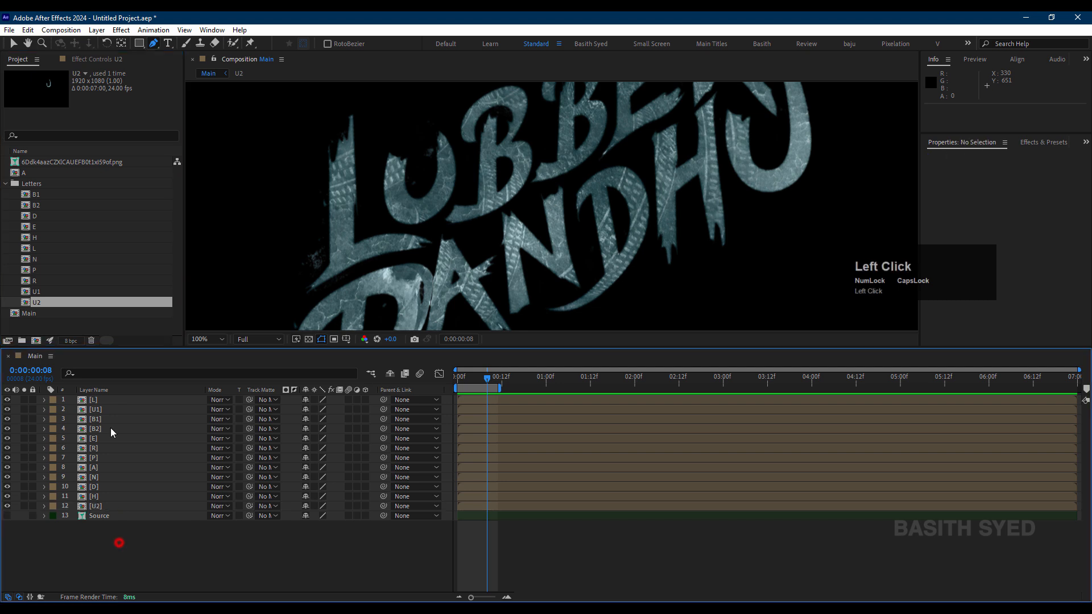
{"action": "left_click", "coordinate": [122, 403]}
{"action": "left_click", "coordinate": [54, 195]}
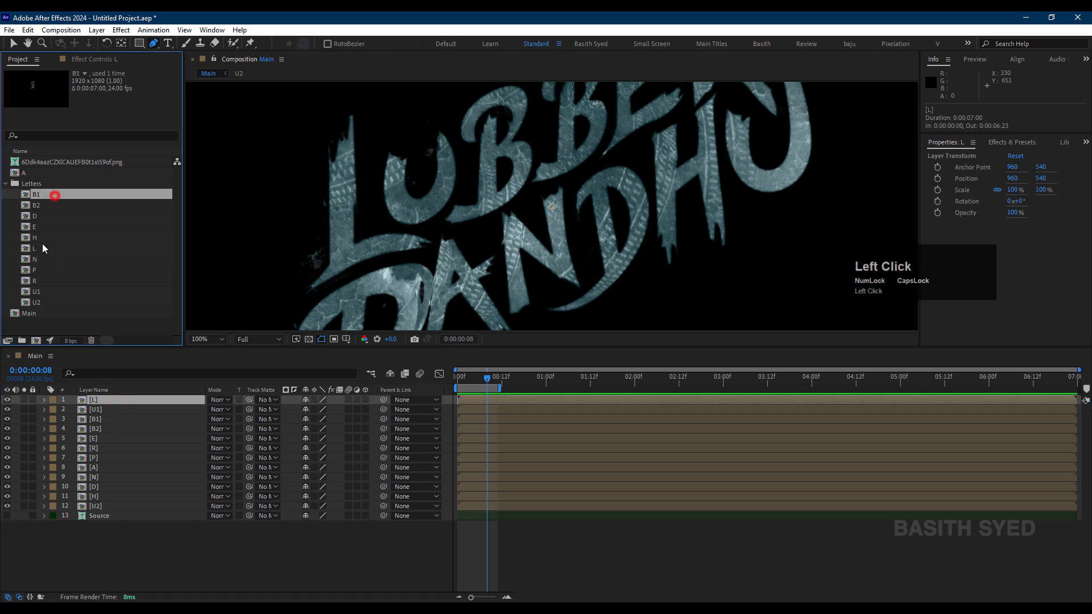
{"action": "left_click", "coordinate": [50, 248]}
{"action": "left_click", "coordinate": [164, 558]}
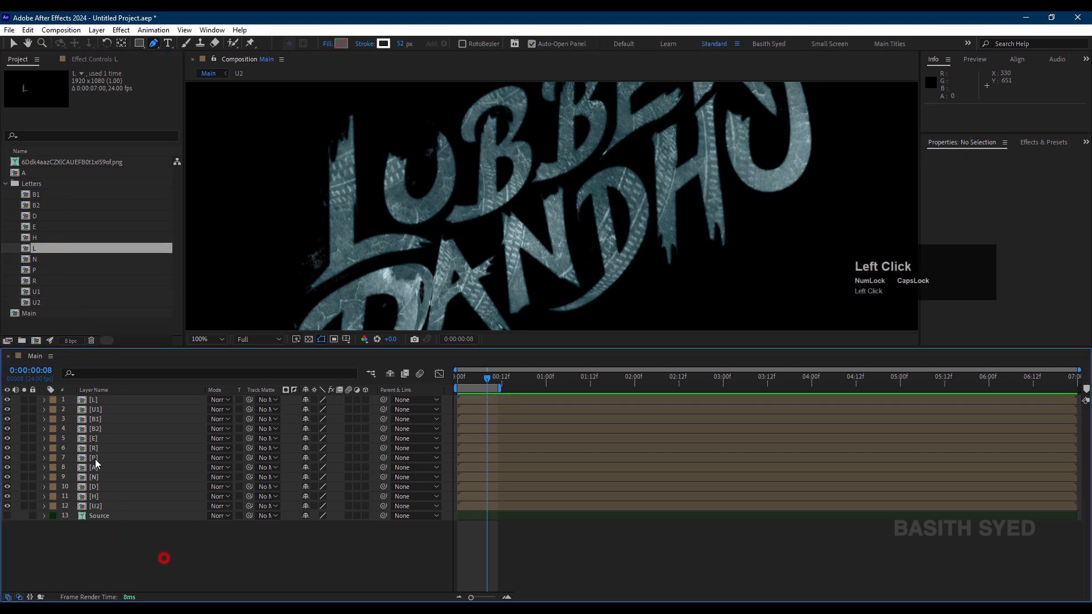
{"action": "left_click", "coordinate": [121, 401]}
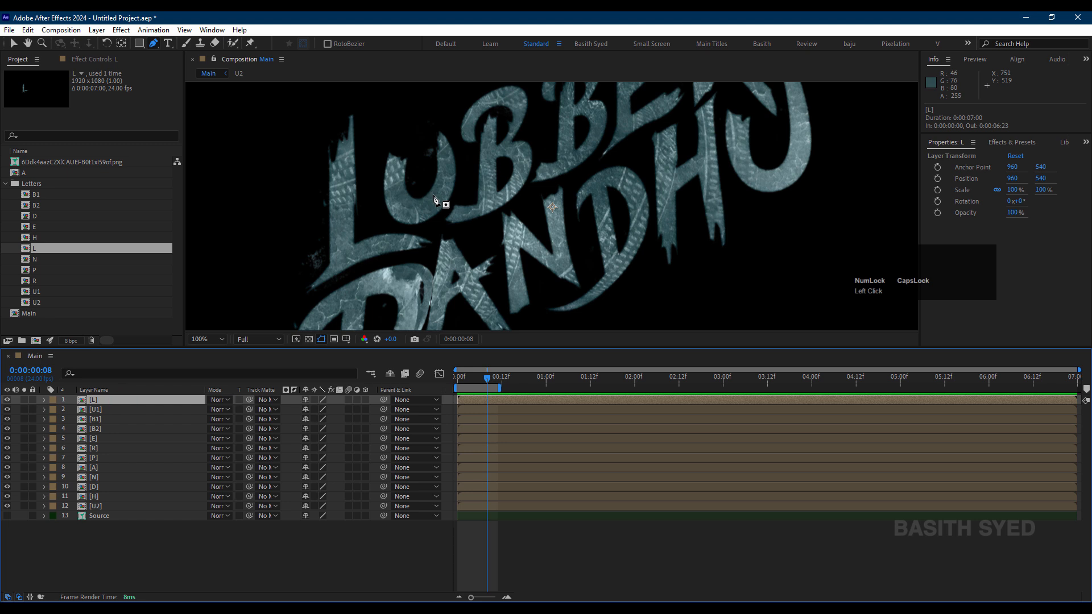
{"action": "left_click_drag", "start_coordinate": [390, 113], "coordinate": [535, 112]}
{"action": "key", "text": "ctrl+z"}
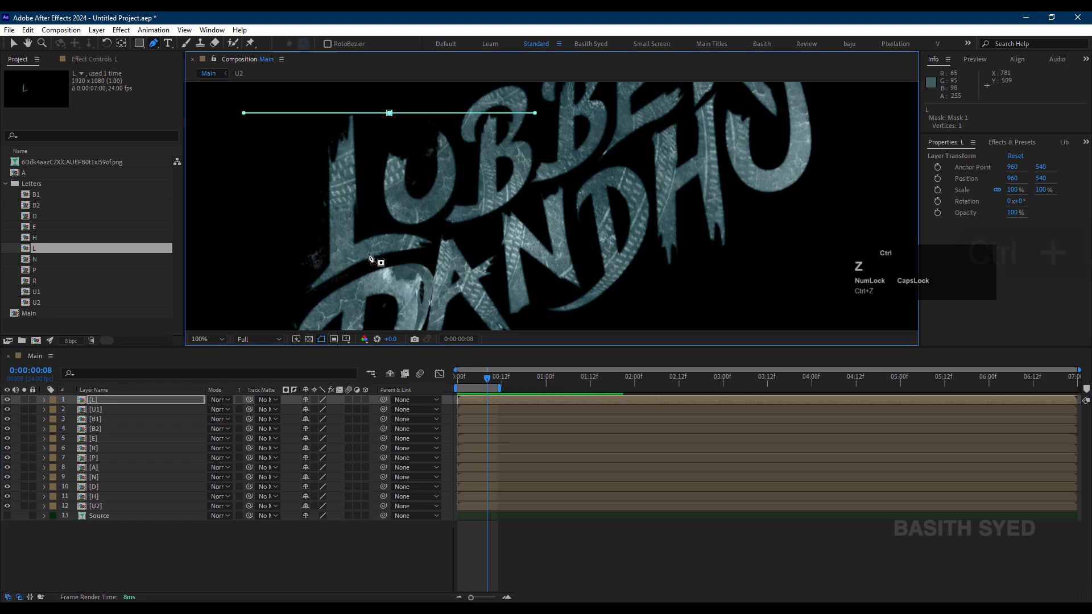
Step: Start a Pen tool mask on the L layer, from above its vertical stroke down along the stroke's right edge
{"action": "left_click", "coordinate": [107, 397]}
{"action": "left_click", "coordinate": [157, 46]}
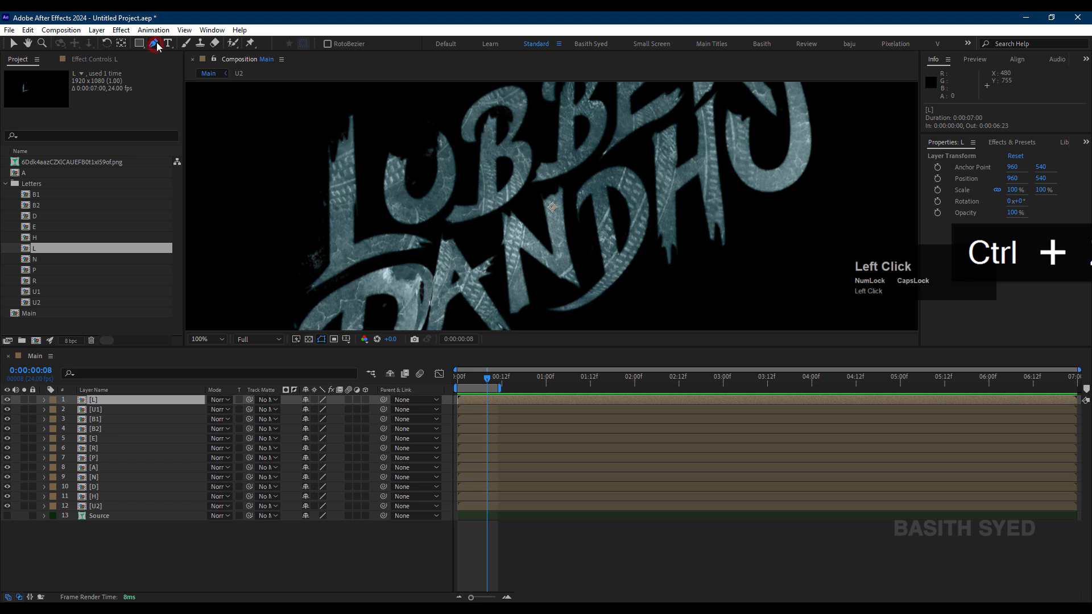
{"action": "left_click_drag", "start_coordinate": [387, 119], "coordinate": [447, 195]}
{"action": "left_click", "coordinate": [426, 139]}
{"action": "left_click", "coordinate": [435, 288]}
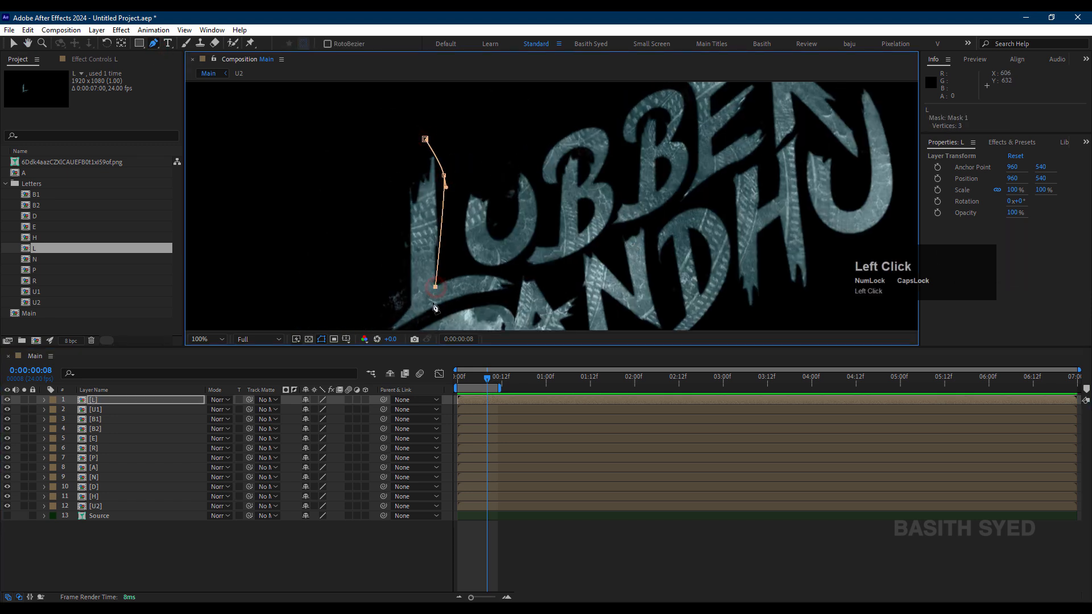
{"action": "left_click", "coordinate": [432, 301]}
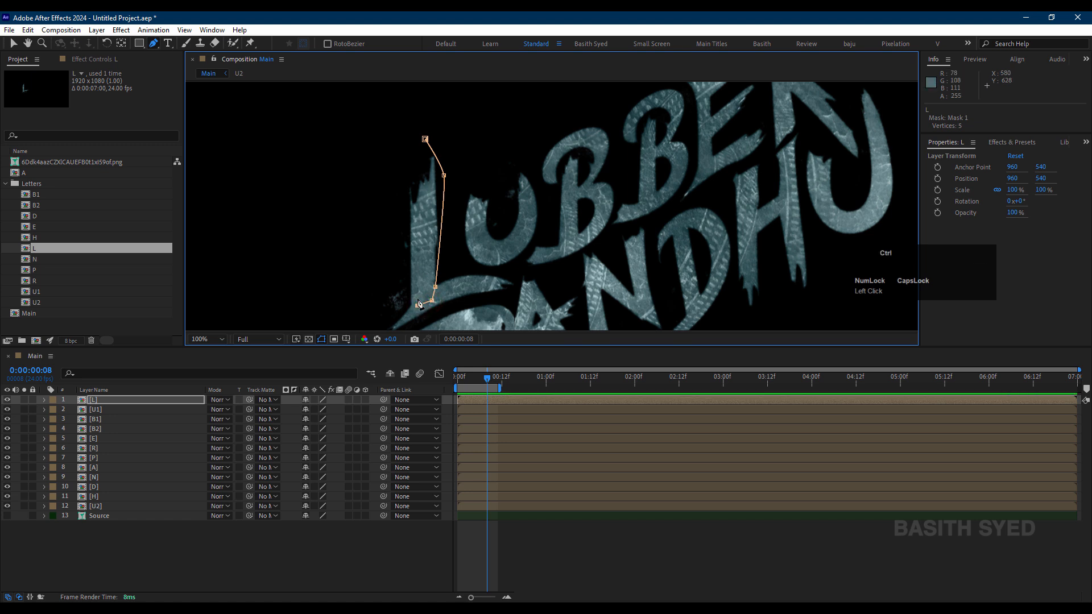
{"action": "key", "text": "ctrl+z"}
Step: Continue the L layer's mask with a jagged zigzag edge across the base of the vertical stroke
{"action": "scroll", "coordinate": [446, 212], "scroll_direction": "down", "scroll_amount": 2}
{"action": "key", "text": "space"}
{"action": "left_click_drag", "start_coordinate": [763, 125], "coordinate": [633, 76]}
{"action": "key", "text": "space"}
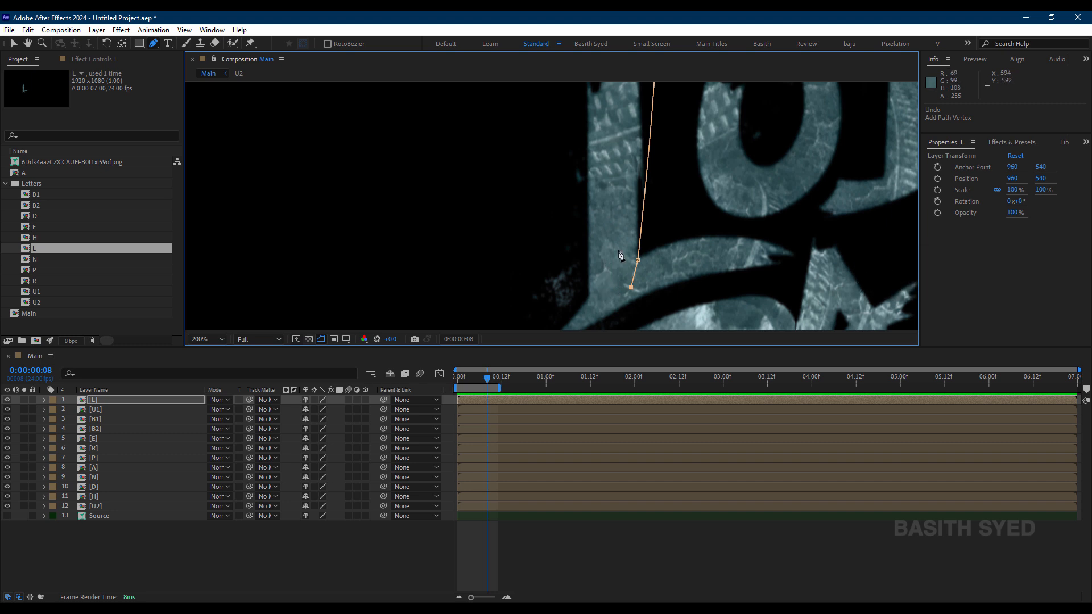
{"action": "left_click", "coordinate": [633, 283]}
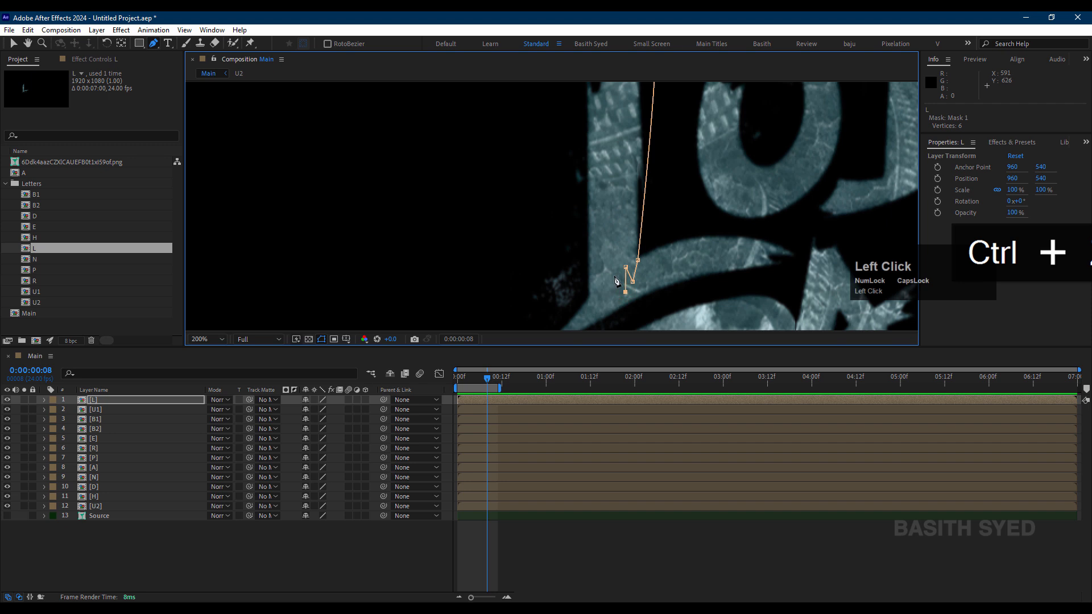
{"action": "left_click", "coordinate": [610, 302]}
{"action": "left_click", "coordinate": [602, 262]}
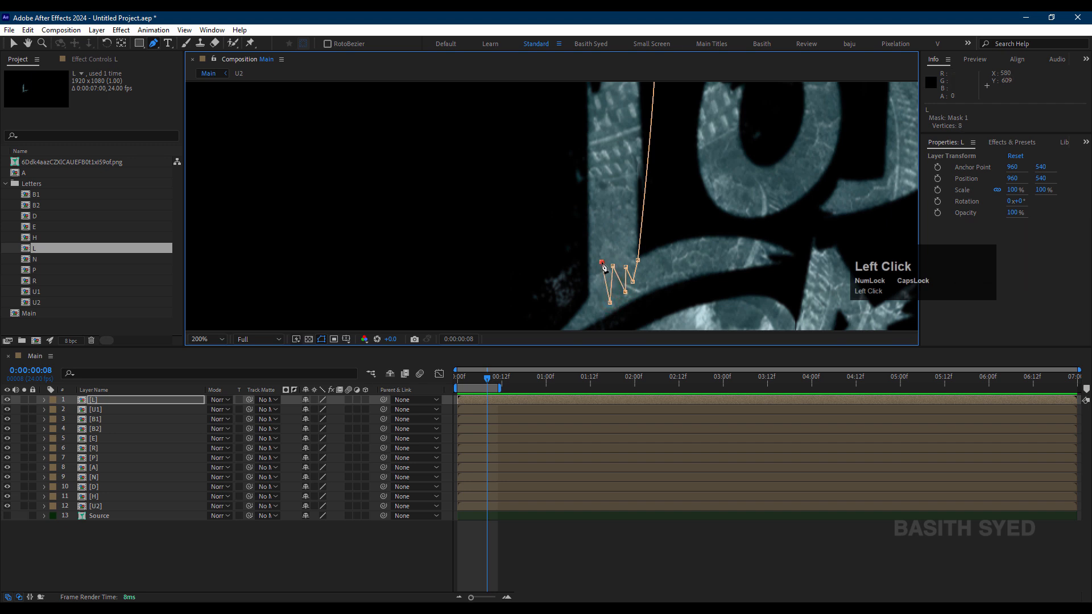
{"action": "left_click", "coordinate": [594, 314]}
Step: Run the L layer's mask up the left side of the vertical stroke, close it above the top and deselect the layer
{"action": "left_click_drag", "start_coordinate": [584, 229], "coordinate": [583, 215]}
{"action": "key", "text": "space"}
{"action": "left_click_drag", "start_coordinate": [579, 157], "coordinate": [588, 199]}
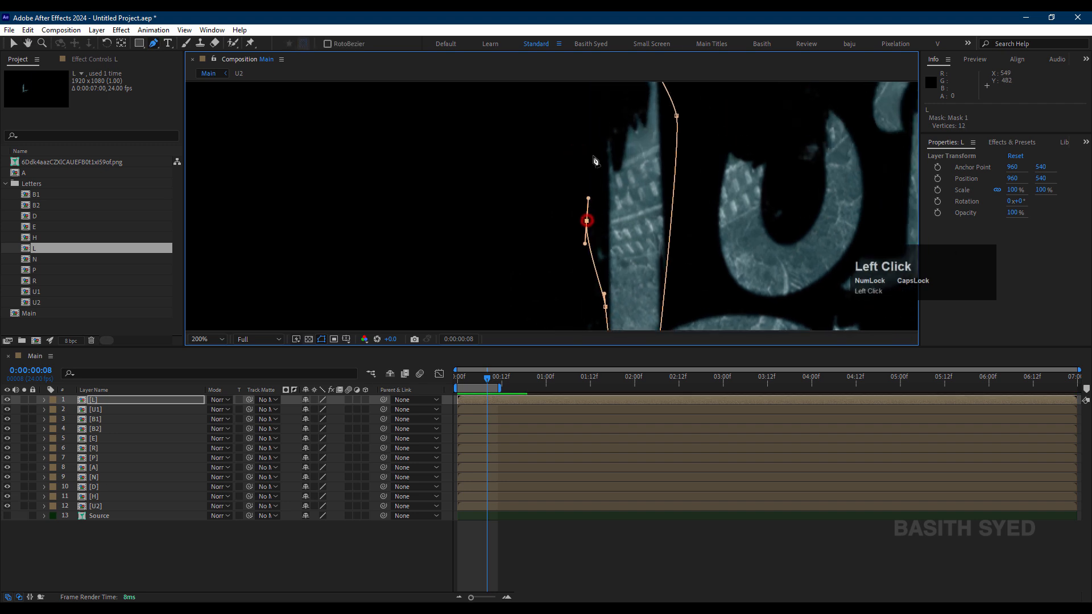
{"action": "key", "text": "space"}
{"action": "left_click_drag", "start_coordinate": [593, 139], "coordinate": [597, 190]}
{"action": "left_click", "coordinate": [598, 163]}
{"action": "left_click", "coordinate": [642, 96]}
{"action": "key", "text": "space"}
{"action": "left_click_drag", "start_coordinate": [625, 278], "coordinate": [571, 131]}
{"action": "left_click", "coordinate": [568, 476]}
{"action": "scroll", "coordinate": [636, 239], "scroll_direction": "down", "scroll_amount": 2}
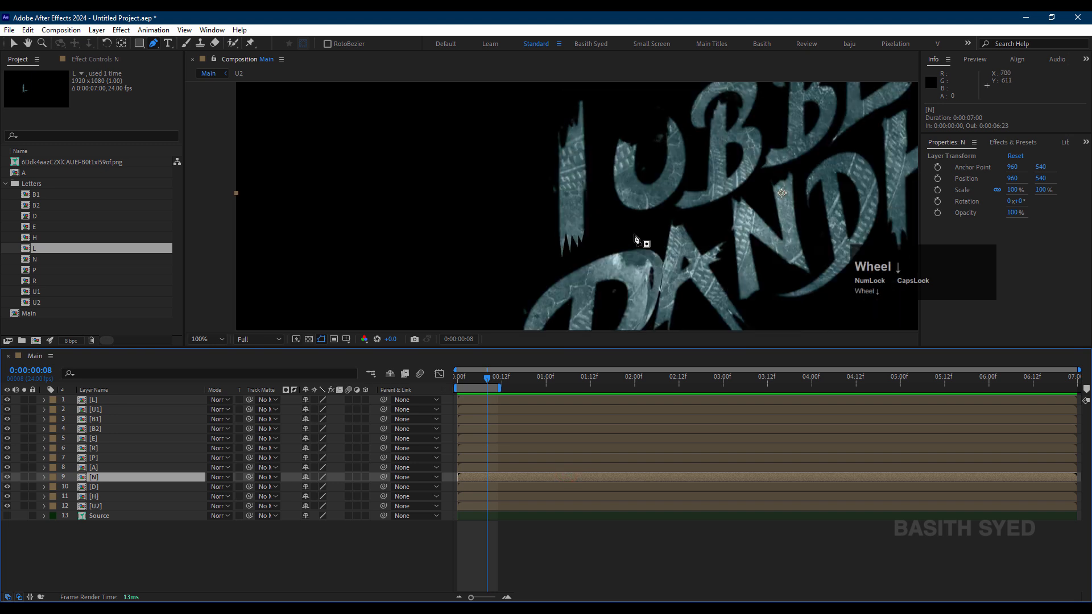
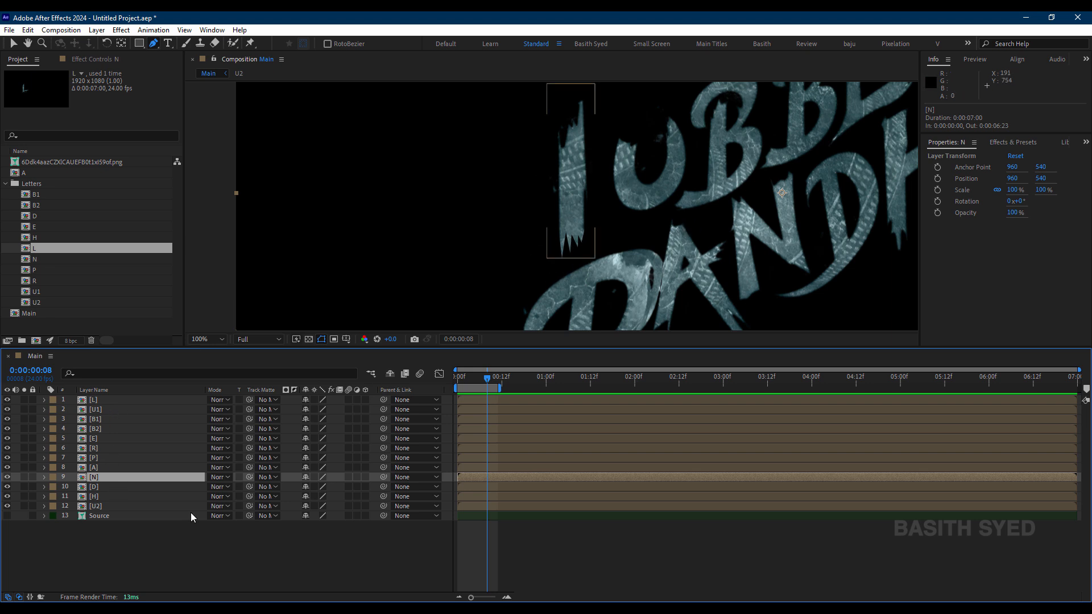
Step: Rename the L layer as L - 01
{"action": "left_click", "coordinate": [112, 400]}
{"action": "key", "text": "Return"}
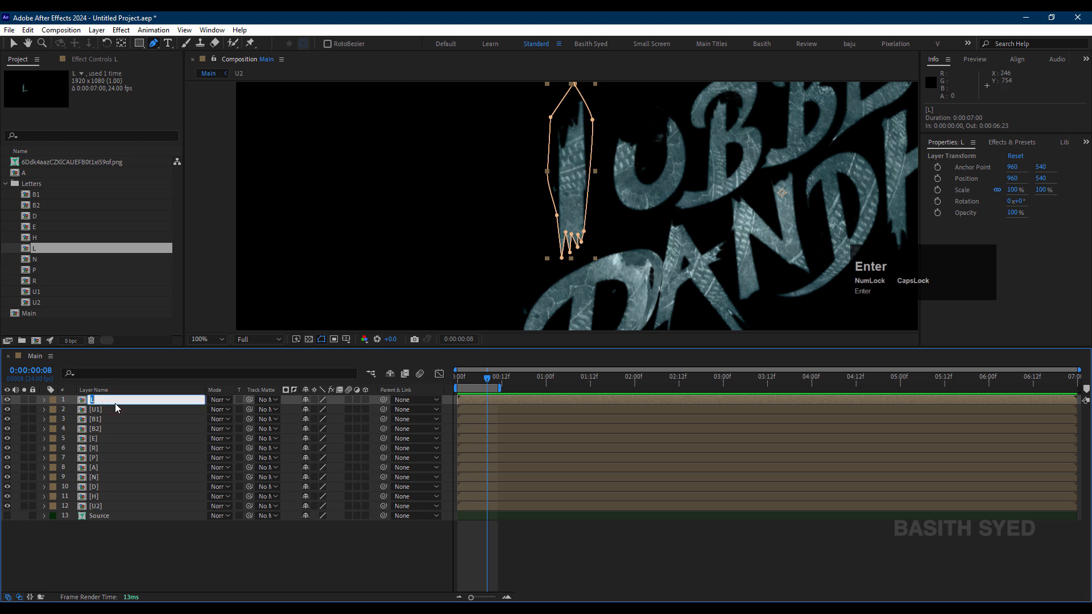
{"action": "key", "text": "shift"}
{"action": "type", "text": "L - 01"}
{"action": "left_click", "coordinate": [115, 403]}
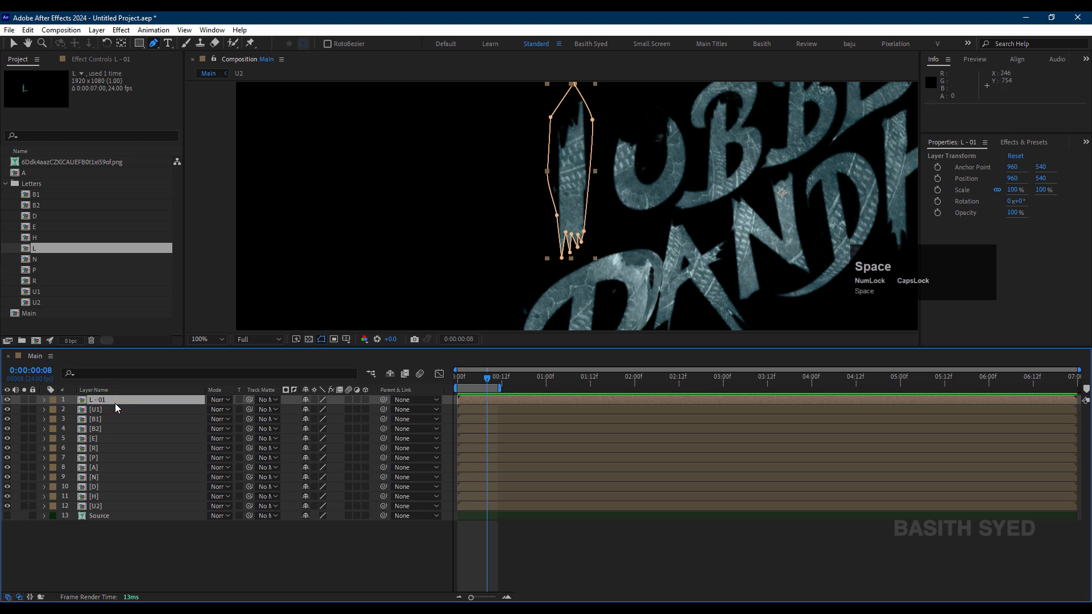
{"action": "key", "text": "ctrl+z"}
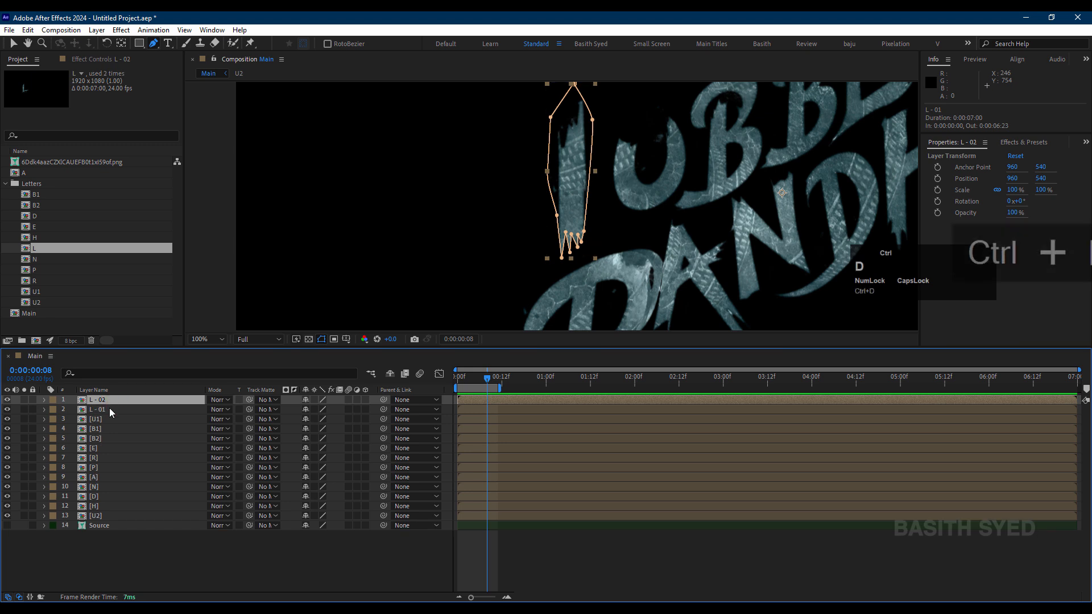
{"action": "key", "text": "ctrl+z"}
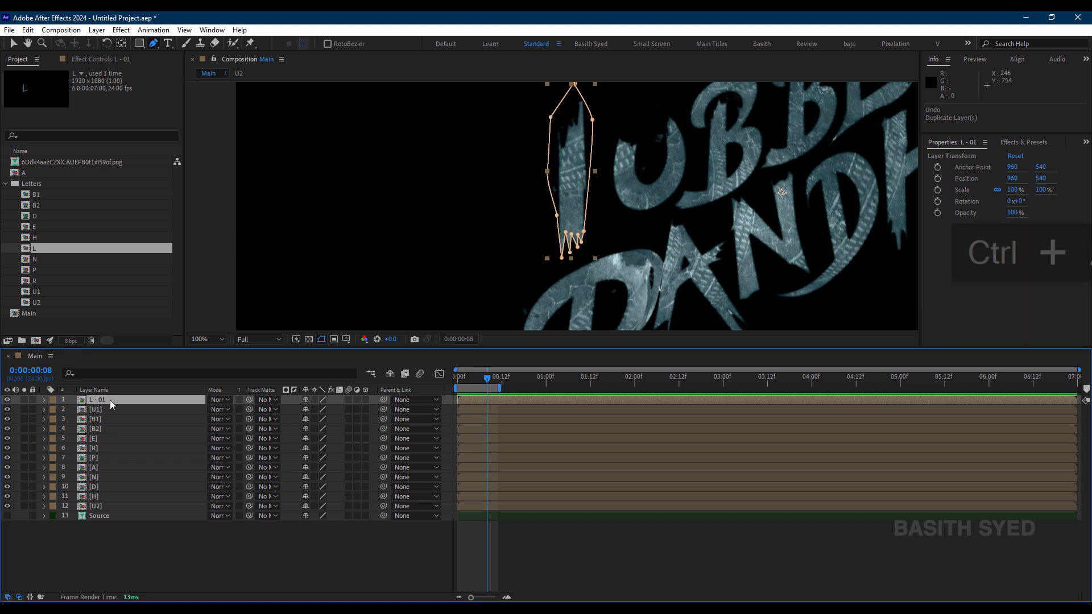
{"action": "key", "text": "ctrl+z"}
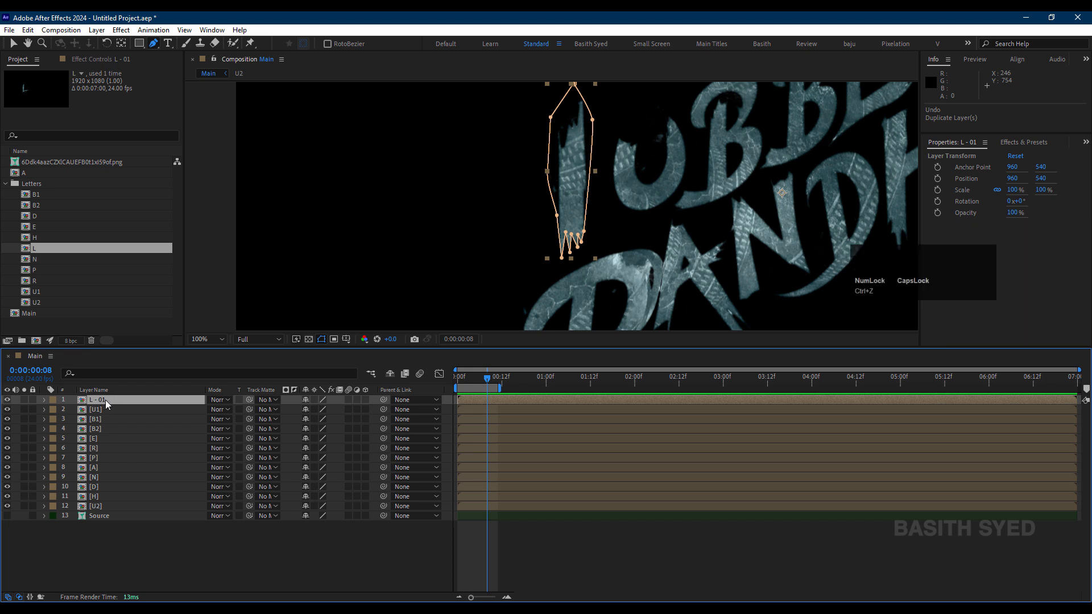
Step: Duplicate the L - 01 layer and delete the mask from the copy
{"action": "key", "text": "ctrl+d"}
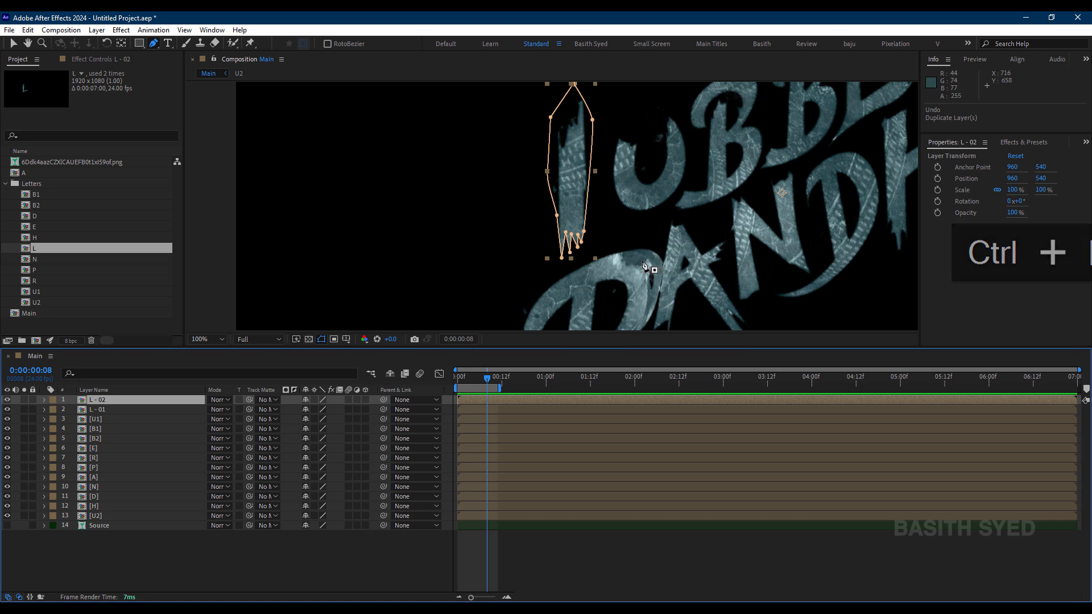
{"action": "key", "text": "m"}
{"action": "left_click", "coordinate": [124, 414]}
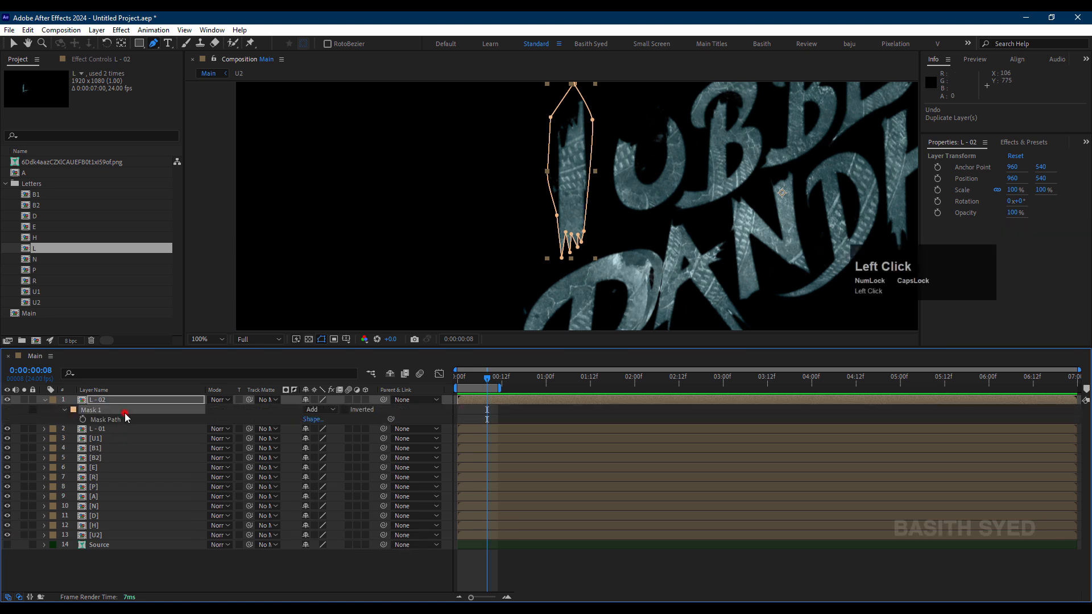
{"action": "key", "text": "Delete"}
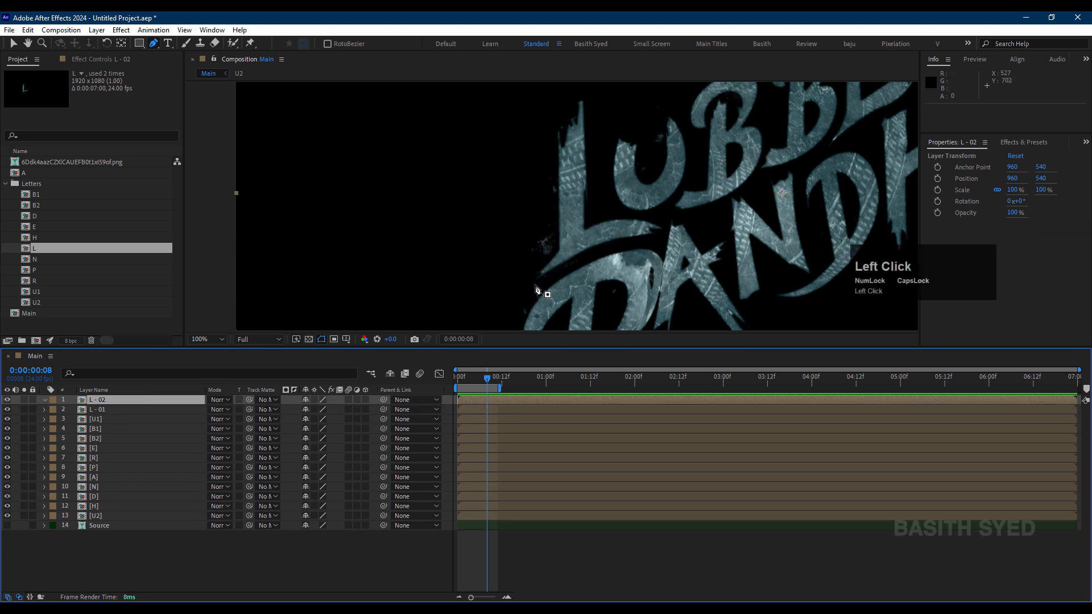
Step: Outline the L's curved foot on the L - 02 layer with a closed Pen tool mask
{"action": "left_click_drag", "start_coordinate": [532, 285], "coordinate": [551, 254]}
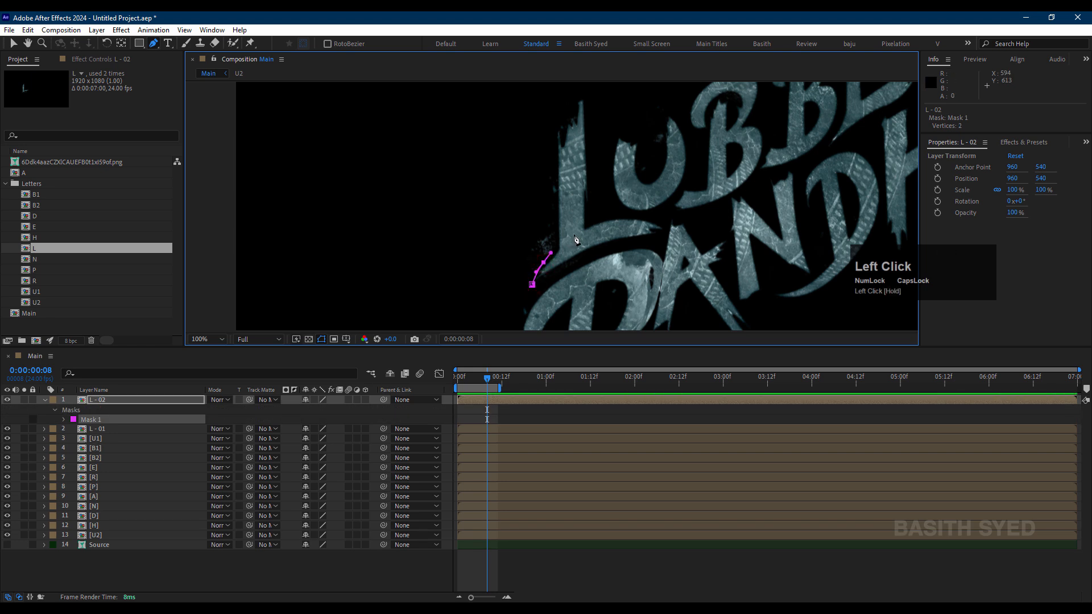
{"action": "left_click_drag", "start_coordinate": [601, 223], "coordinate": [650, 243]}
{"action": "left_click", "coordinate": [656, 242]}
{"action": "left_click_drag", "start_coordinate": [573, 265], "coordinate": [563, 272]}
{"action": "left_click", "coordinate": [538, 287]}
Step: Reshape the L - 02 mask's upper edge with extra vertices where the foot meets the vertical stroke, and deselect the layer
{"action": "scroll", "coordinate": [626, 239], "scroll_direction": "up", "scroll_amount": 2}
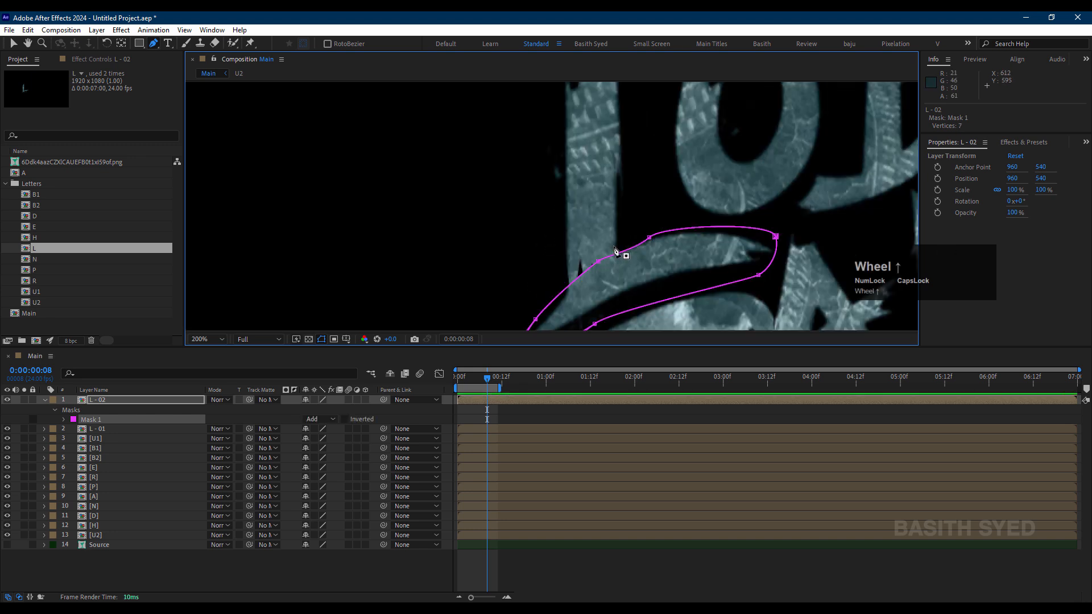
{"action": "left_click", "coordinate": [577, 283]}
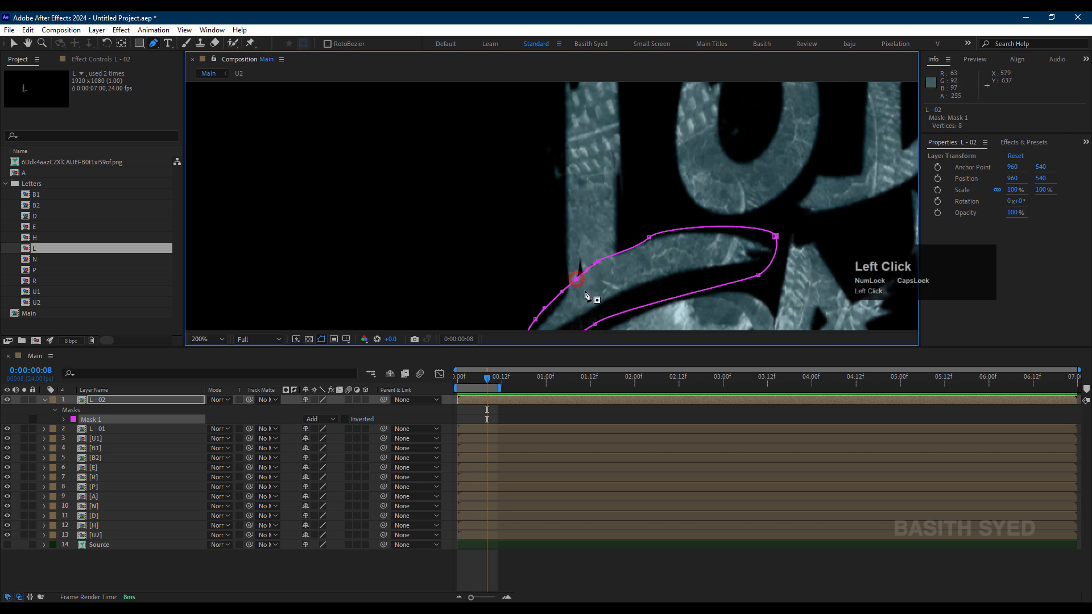
{"action": "mouse_move", "coordinate": [578, 282]}
{"action": "left_mouse_down"}
{"action": "mouse_move", "coordinate": [583, 259]}
{"action": "mouse_move", "coordinate": [568, 292]}
{"action": "left_mouse_up"}
{"action": "left_click", "coordinate": [561, 283]}
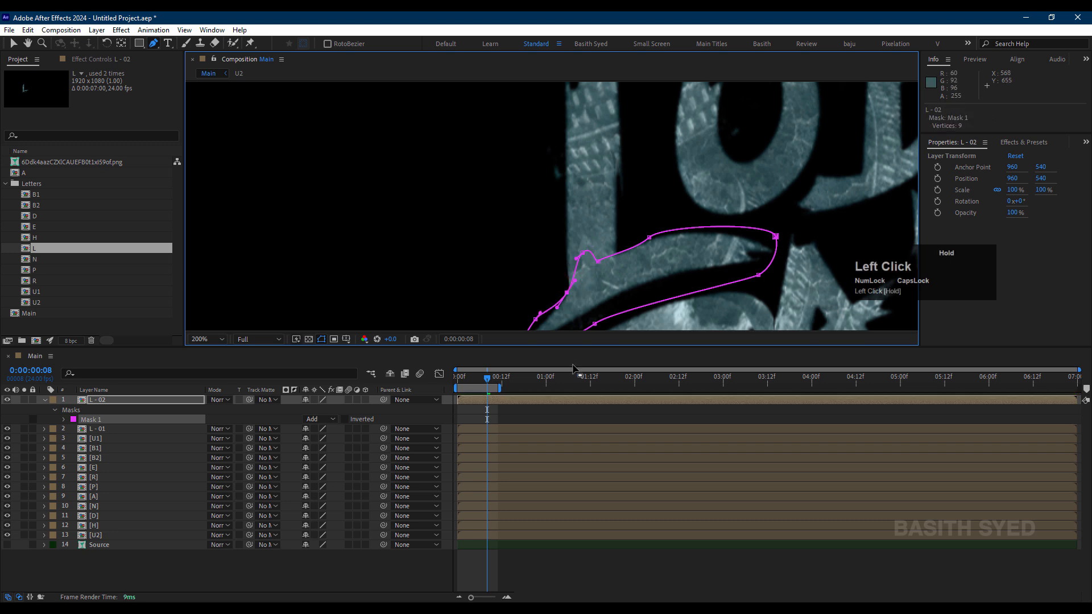
{"action": "left_click", "coordinate": [535, 573]}
{"action": "scroll", "coordinate": [673, 243], "scroll_direction": "down", "scroll_amount": 2}
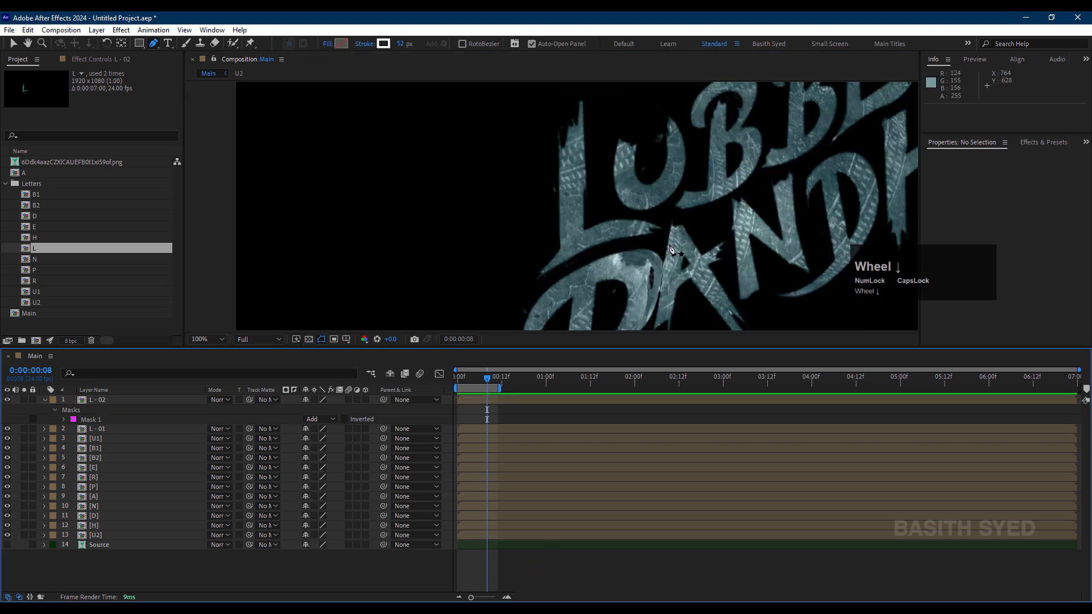
Step: Check the masked foot of the L by toggling the L - 02 layer's visibility and selecting each L layer
{"action": "left_click", "coordinate": [8, 400]}
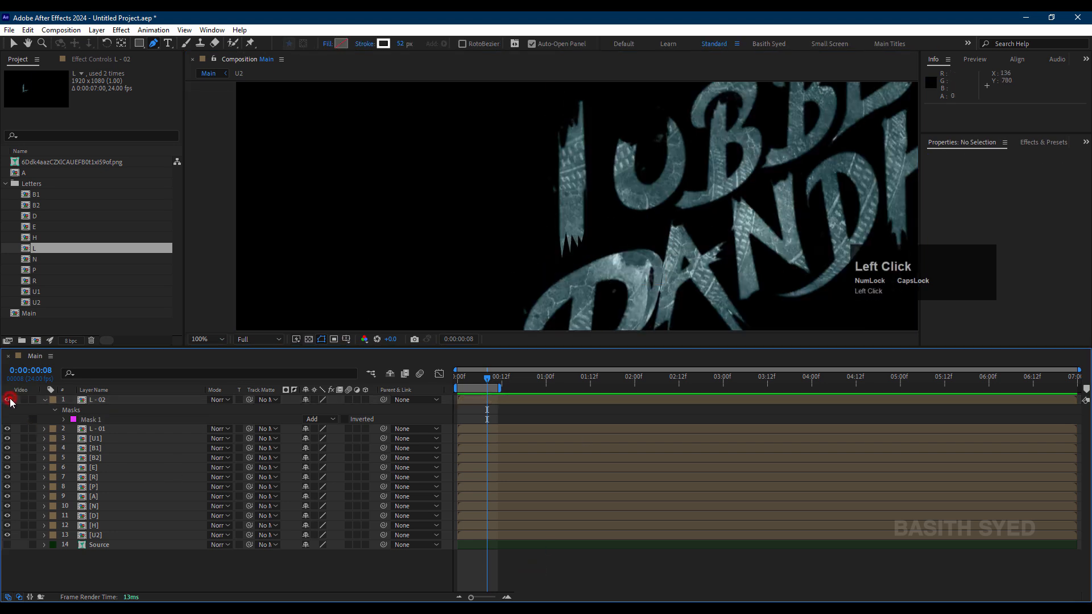
{"action": "left_click", "coordinate": [8, 400]}
{"action": "left_click", "coordinate": [7, 399]}
{"action": "left_click", "coordinate": [8, 400]}
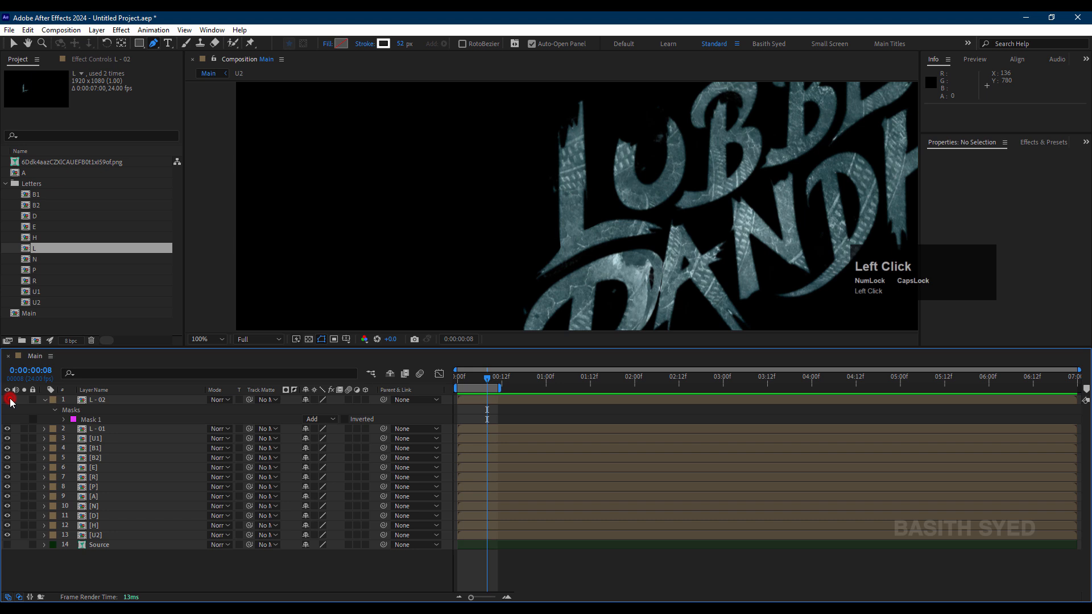
{"action": "left_click", "coordinate": [105, 429]}
{"action": "left_click", "coordinate": [108, 400]}
Step: Examine the L - 01 and L - 02 masks against the whole lettering, collapsing the L - 02 layer's properties
{"action": "scroll", "coordinate": [682, 221], "scroll_direction": "up", "scroll_amount": 2}
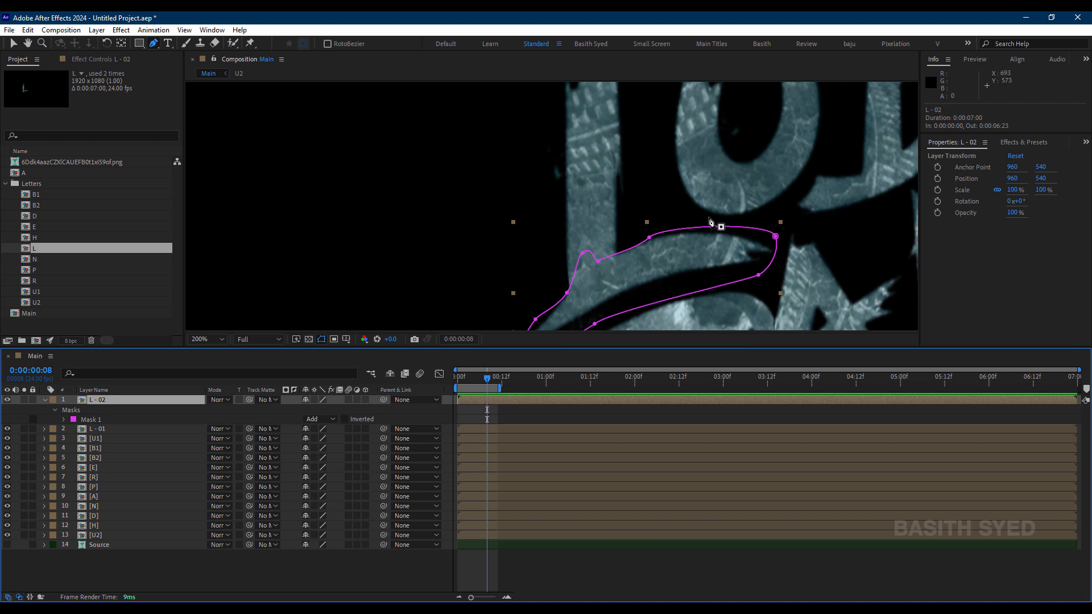
{"action": "key", "text": "shift+slash"}
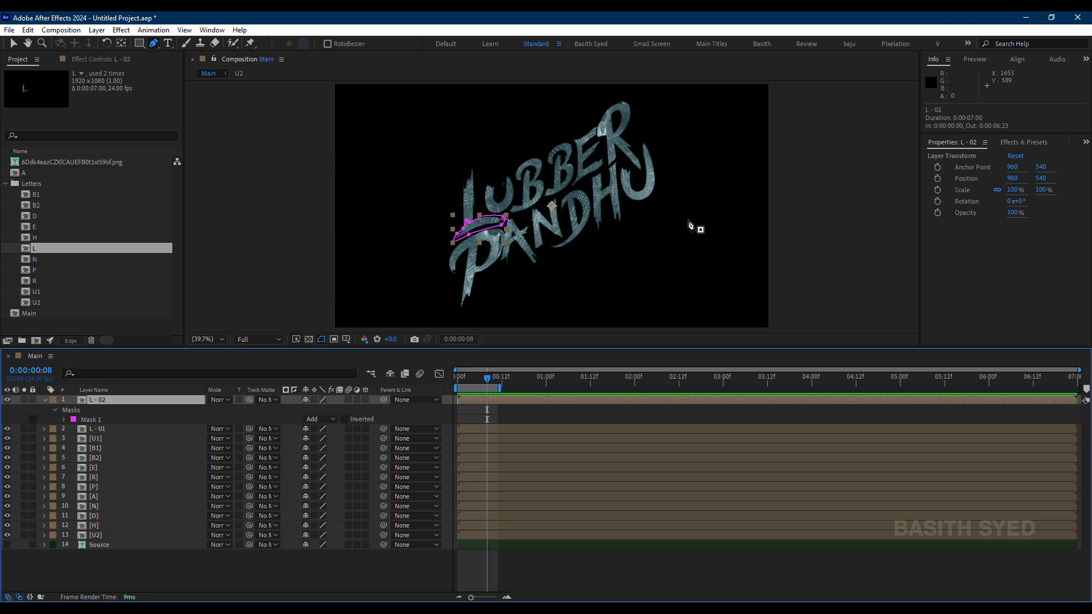
{"action": "scroll", "coordinate": [691, 225], "scroll_direction": "up", "scroll_amount": 3}
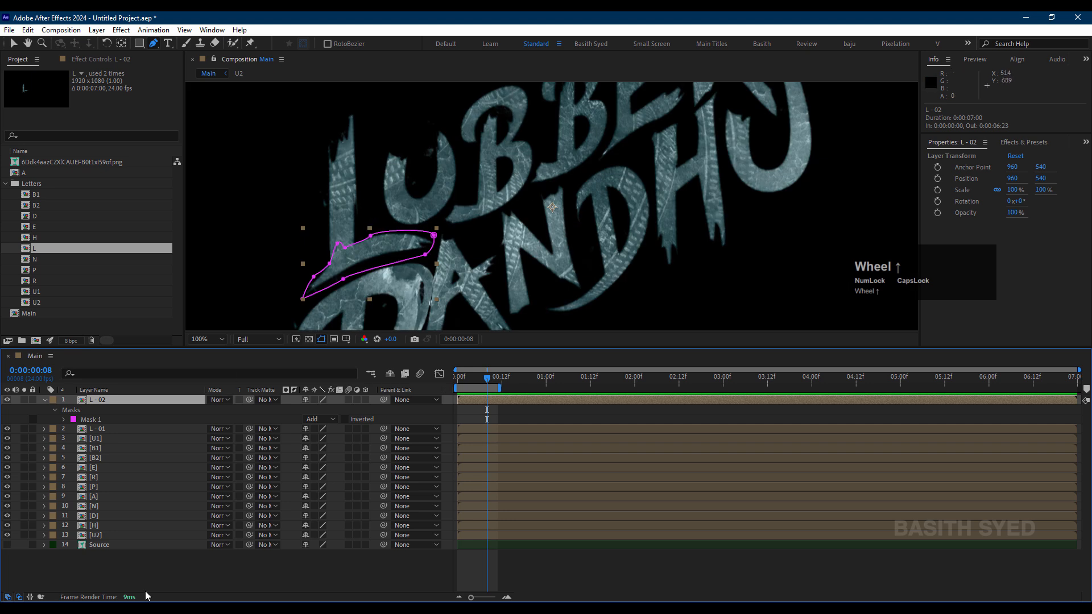
{"action": "left_click", "coordinate": [111, 429]}
{"action": "left_click", "coordinate": [111, 401]}
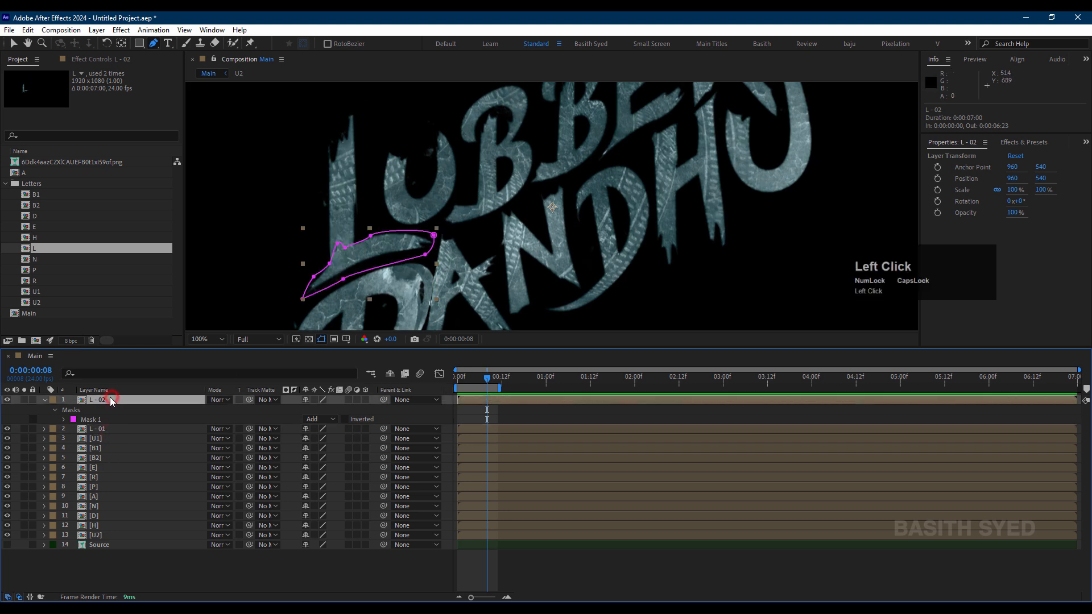
{"action": "left_click", "coordinate": [45, 399]}
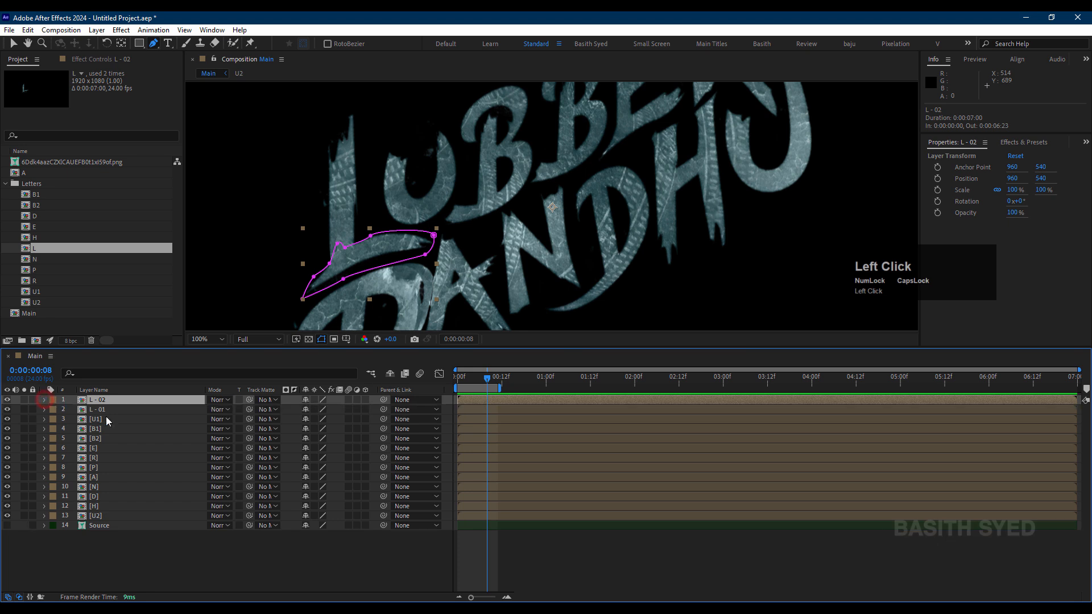
{"action": "left_click", "coordinate": [112, 409]}
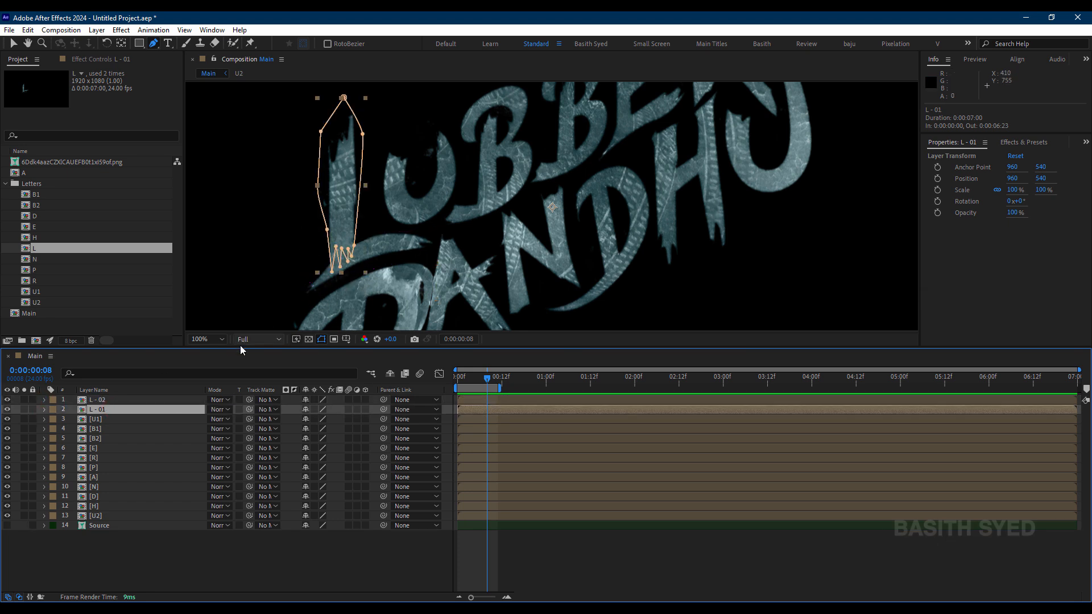
{"action": "left_click", "coordinate": [128, 399], "text": "shift"}
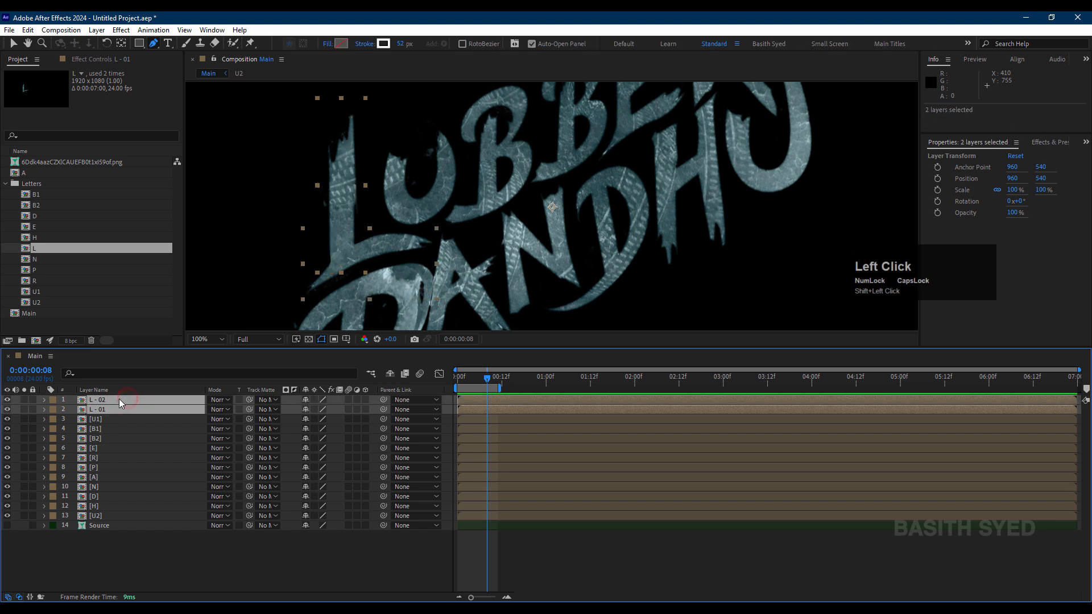
{"action": "left_click", "coordinate": [125, 556]}
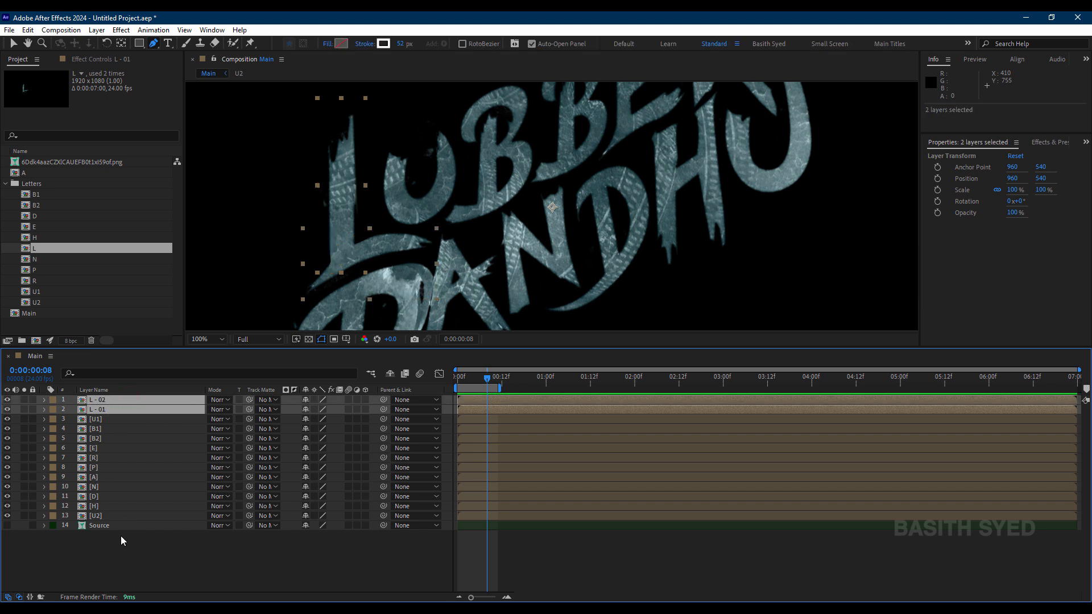
Step: Rename the B1 layer as B1 - 01
{"action": "left_click", "coordinate": [119, 419]}
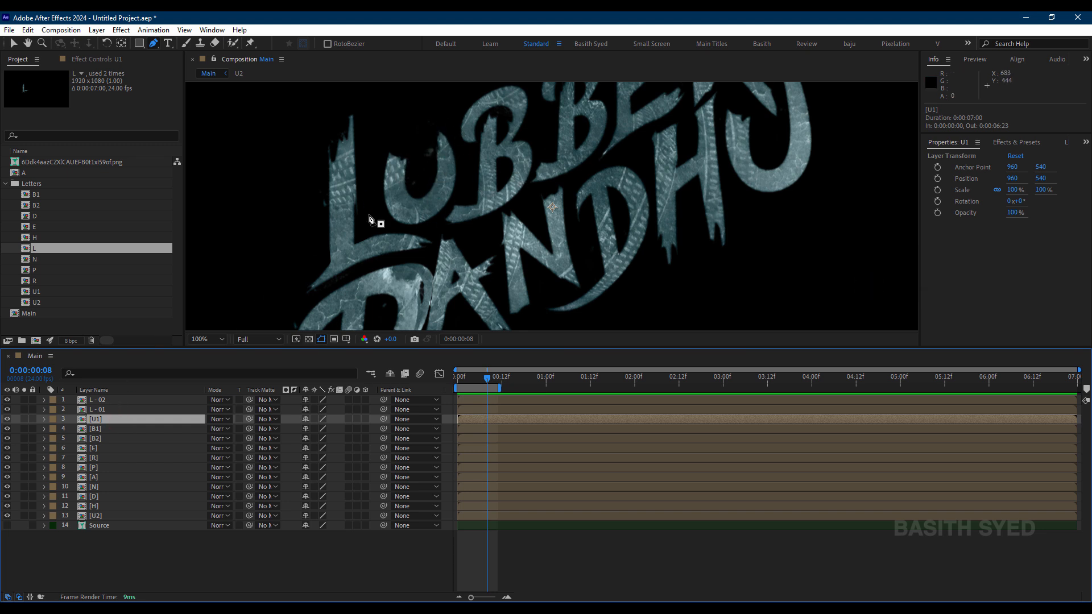
{"action": "left_click", "coordinate": [140, 429]}
{"action": "key", "text": "space"}
{"action": "left_click_drag", "start_coordinate": [535, 152], "coordinate": [545, 230]}
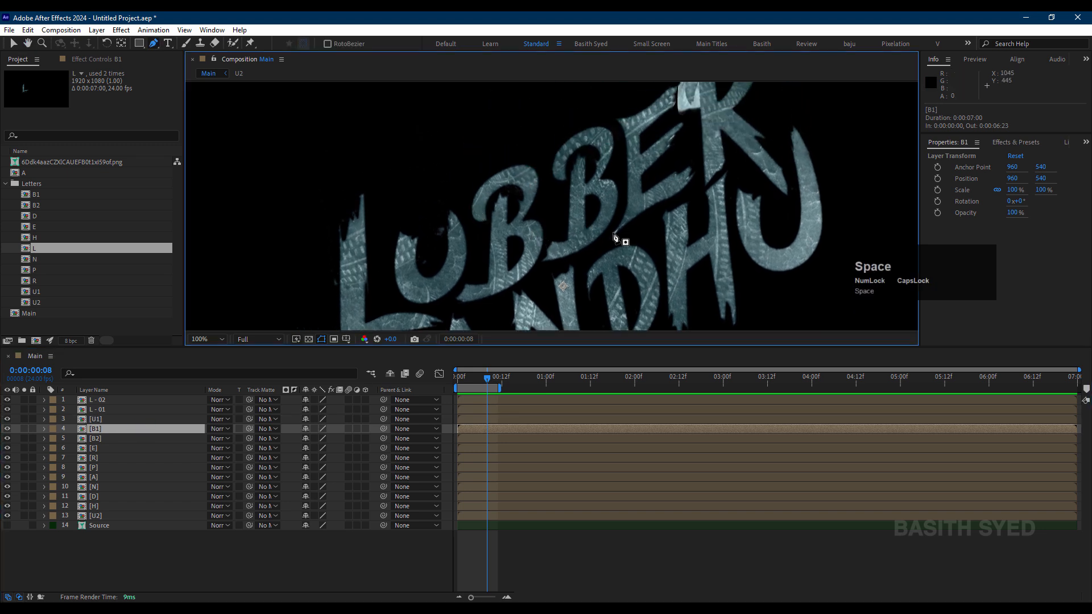
{"action": "scroll", "coordinate": [614, 236], "scroll_direction": "up", "scroll_amount": 2}
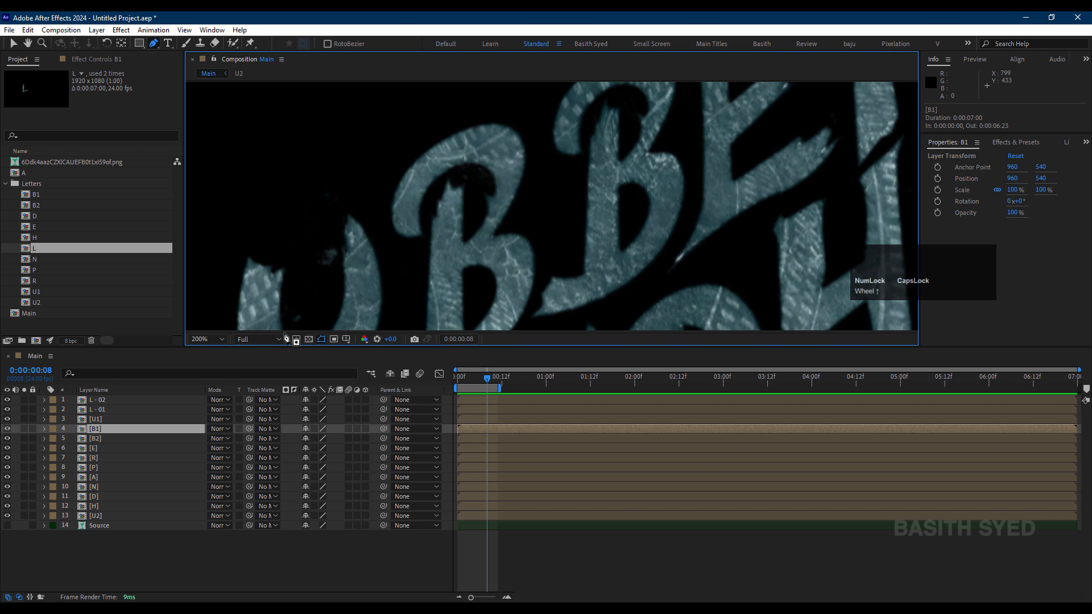
{"action": "left_click", "coordinate": [131, 429]}
{"action": "key", "text": "Return"}
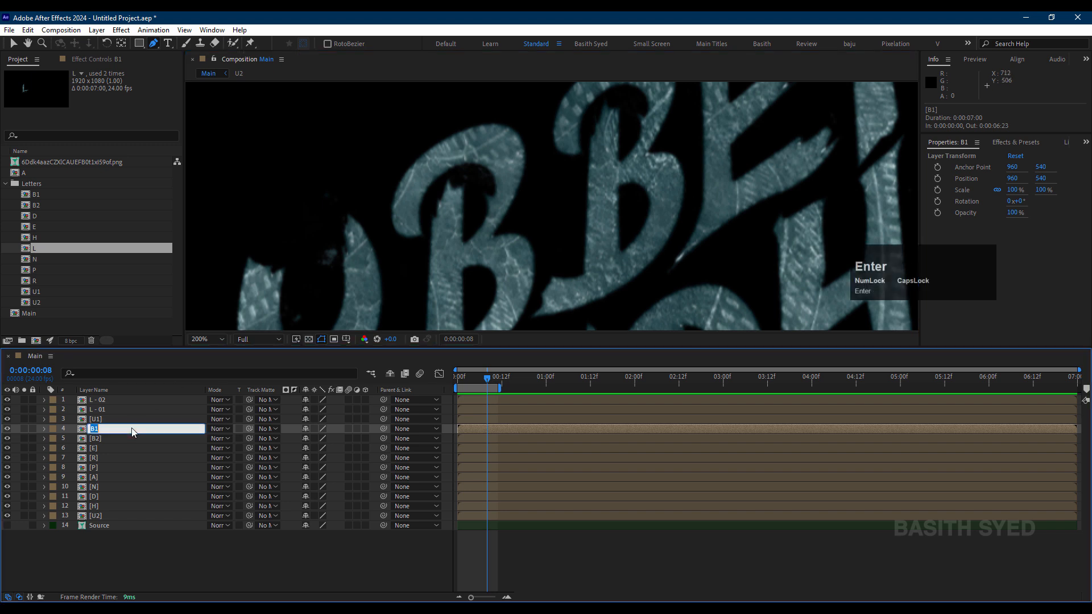
{"action": "type", "text": "- 01"}
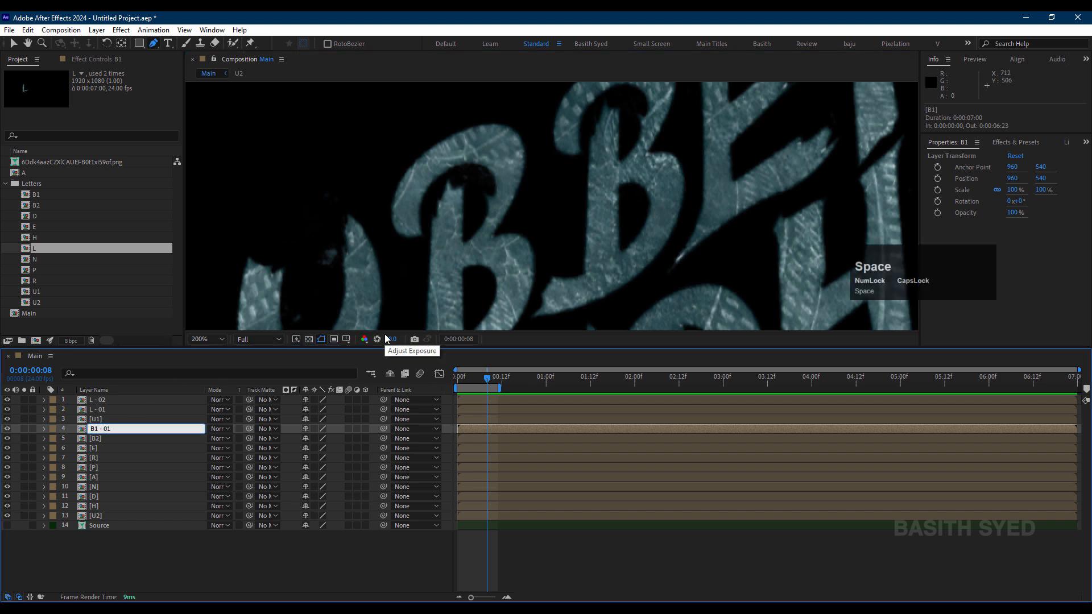
{"action": "key", "text": "Return"}
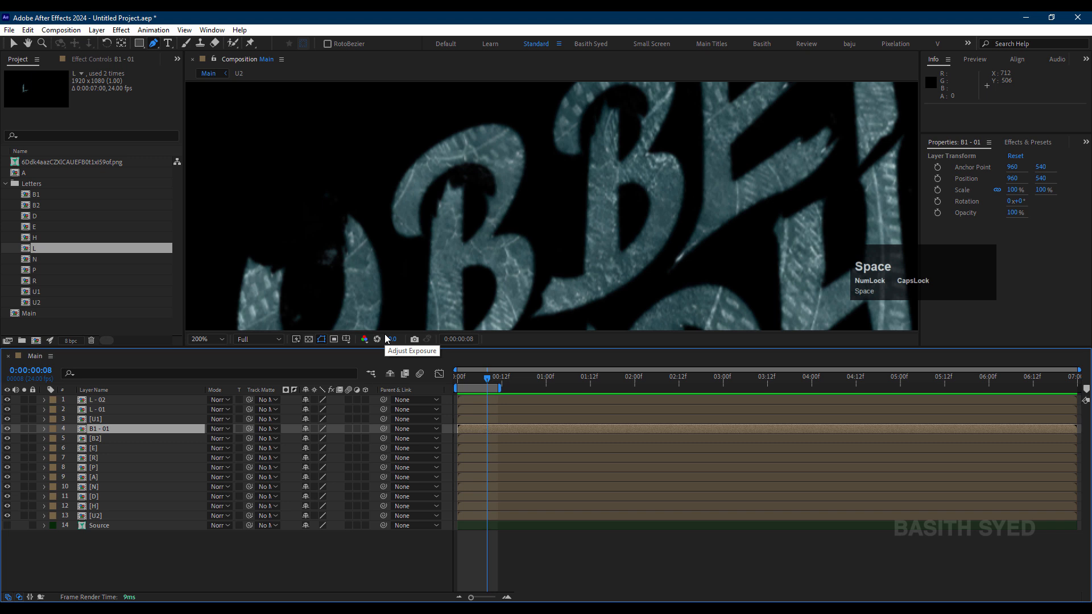
Step: Start a Pen tool mask on the B1 - 01 layer along the inner edge of the B's upper arc, ending at its middle junction
{"action": "left_click", "coordinate": [396, 243]}
{"action": "left_click_drag", "start_coordinate": [420, 243], "coordinate": [481, 201]}
{"action": "left_click", "coordinate": [459, 171]}
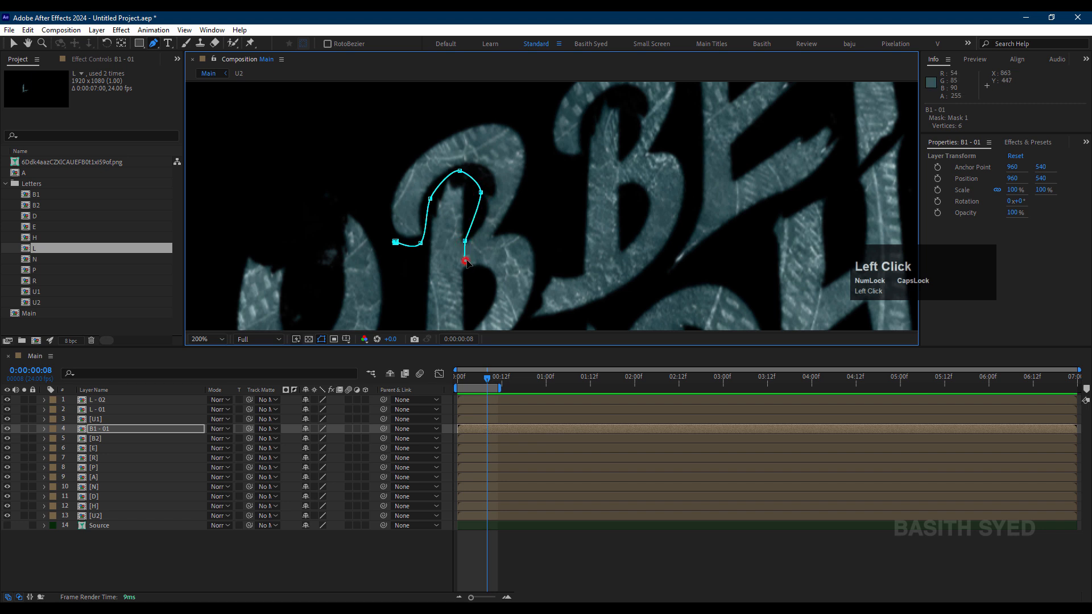
{"action": "left_click_drag", "start_coordinate": [464, 260], "coordinate": [469, 260]}
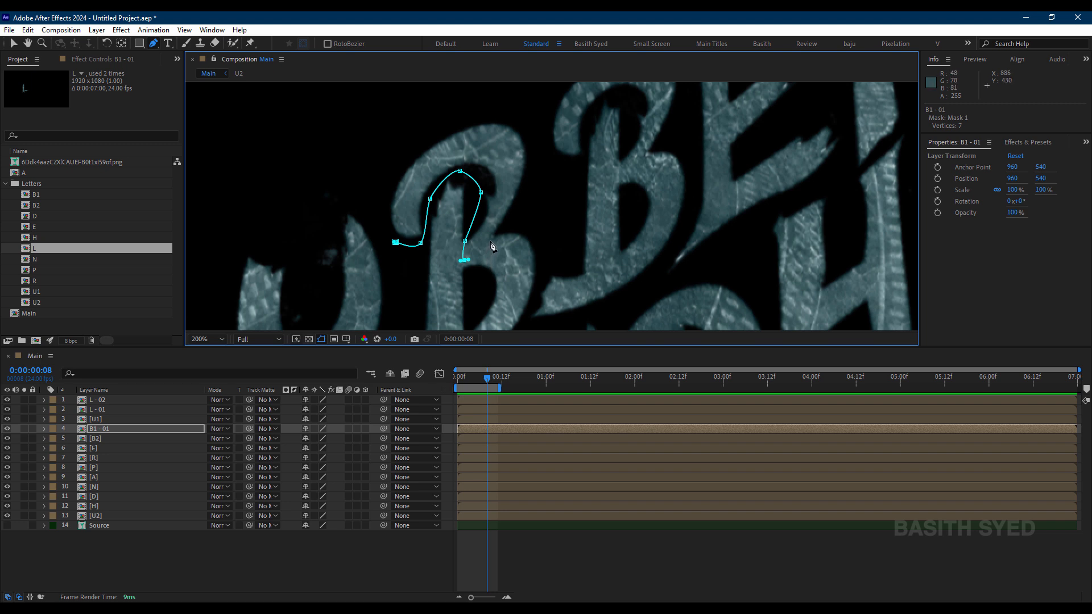
Step: Run the B1 - 01 mask around the outside of the upper arc, close it, and reselect the layer after deselecting it
{"action": "left_click", "coordinate": [490, 241]}
{"action": "left_click_drag", "start_coordinate": [517, 209], "coordinate": [524, 204]}
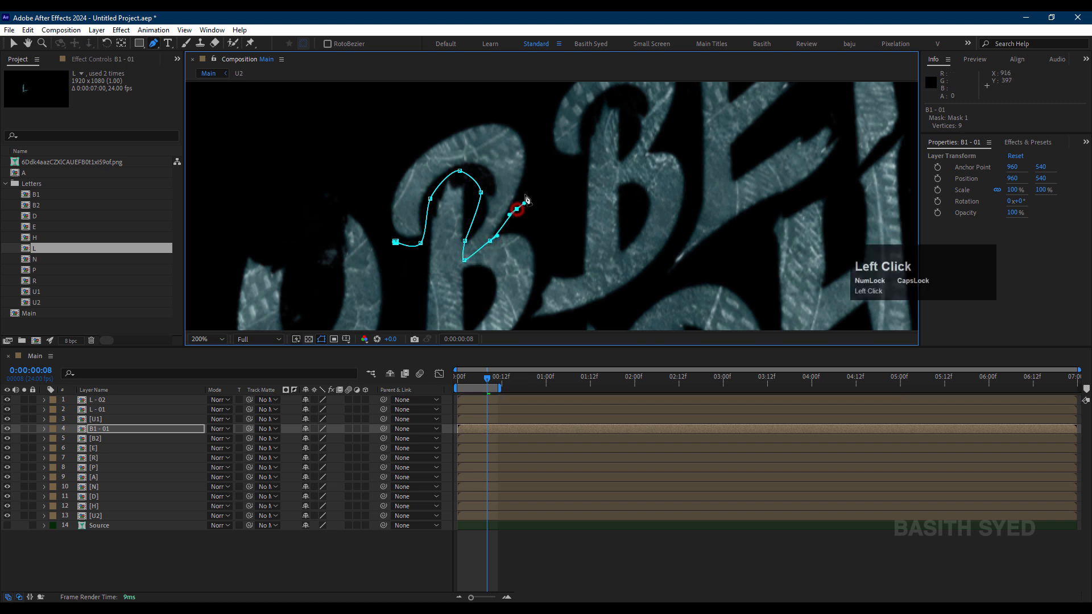
{"action": "left_click", "coordinate": [535, 152]}
{"action": "left_click", "coordinate": [504, 110]}
{"action": "left_click", "coordinate": [418, 120]}
{"action": "left_click", "coordinate": [397, 165]}
{"action": "left_click", "coordinate": [385, 194]}
{"action": "left_click_drag", "start_coordinate": [375, 230], "coordinate": [375, 218]}
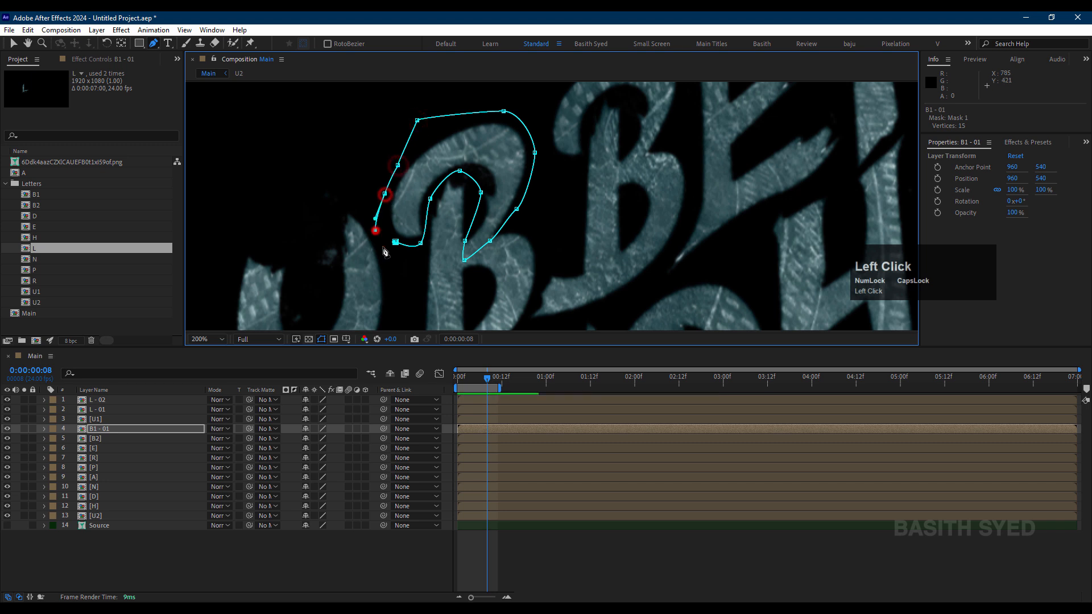
{"action": "left_click", "coordinate": [395, 242]}
{"action": "left_click", "coordinate": [527, 546]}
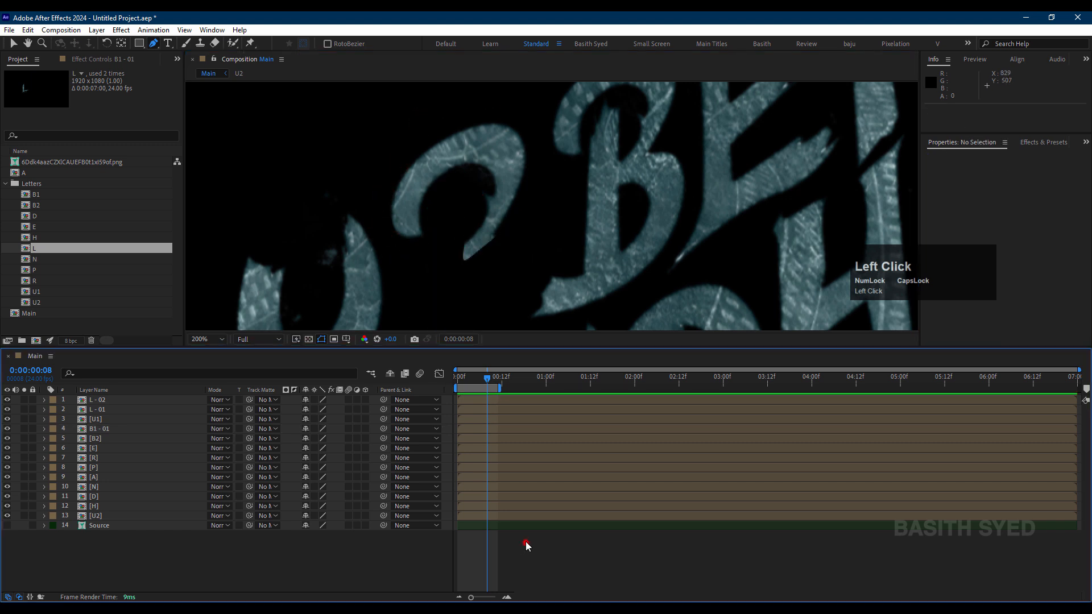
{"action": "left_click", "coordinate": [107, 429]}
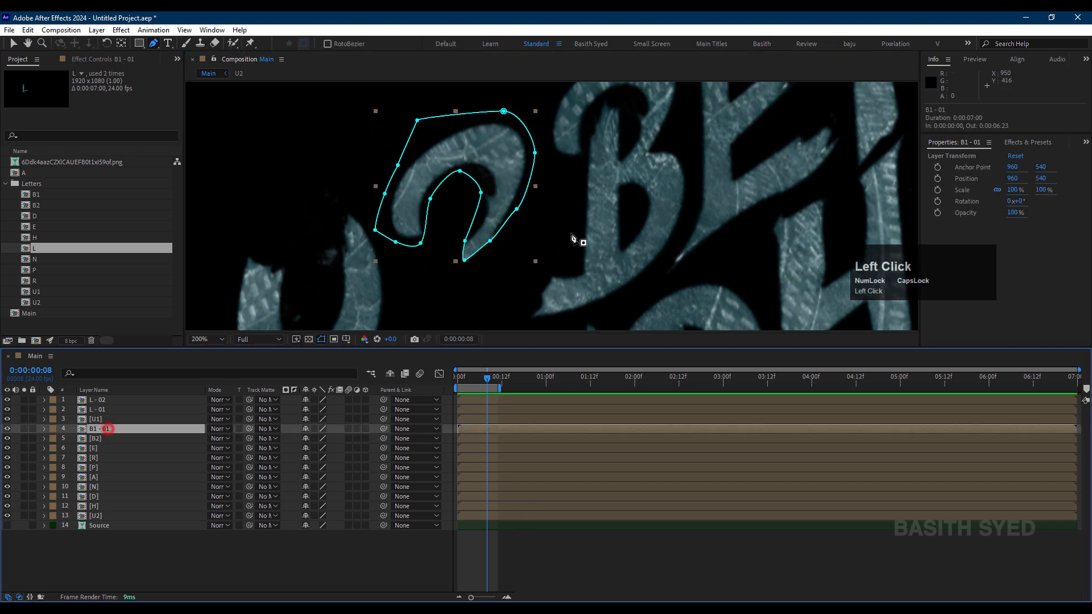
Step: Move the B1 - 01 mask point at the outer edge of the arc's lower tail slightly upward and deselect the layer
{"action": "scroll", "coordinate": [573, 238], "scroll_direction": "up", "scroll_amount": 2}
{"action": "left_click", "coordinate": [427, 276]}
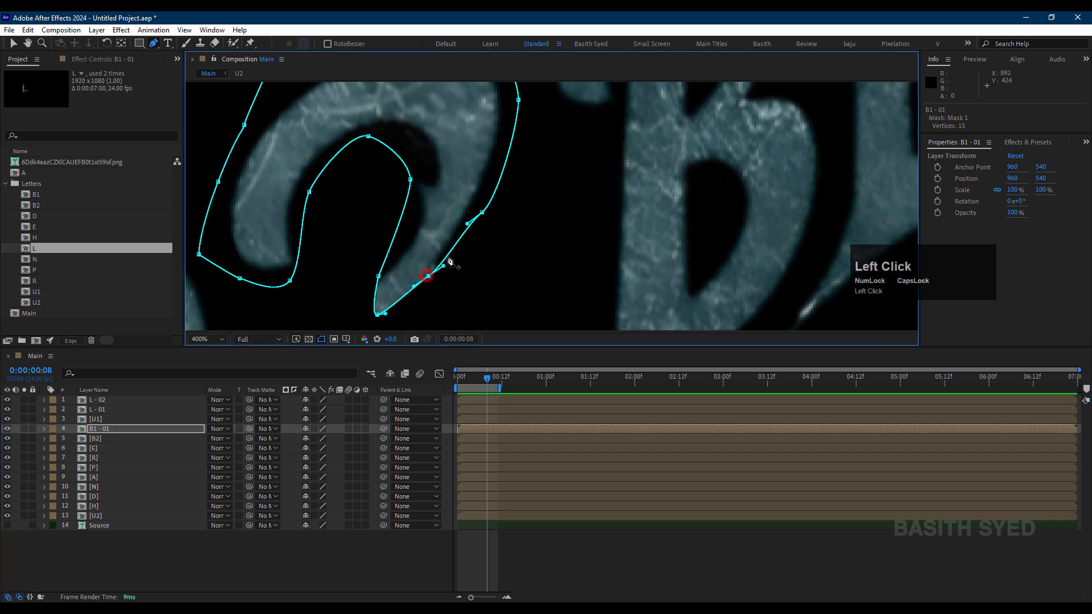
{"action": "left_click_drag", "start_coordinate": [431, 279], "coordinate": [430, 275]}
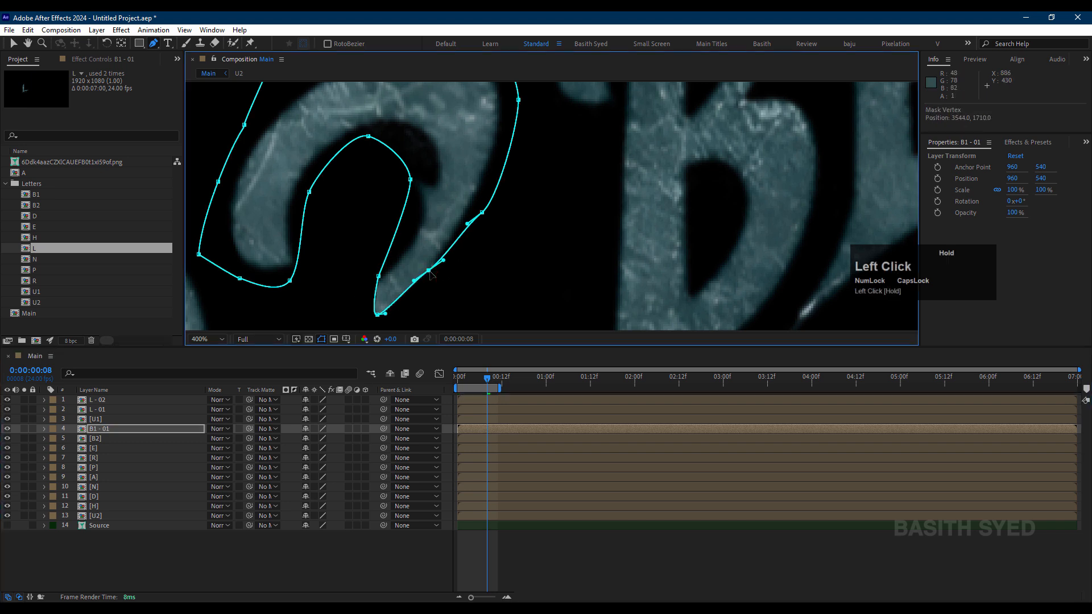
{"action": "left_click", "coordinate": [518, 549]}
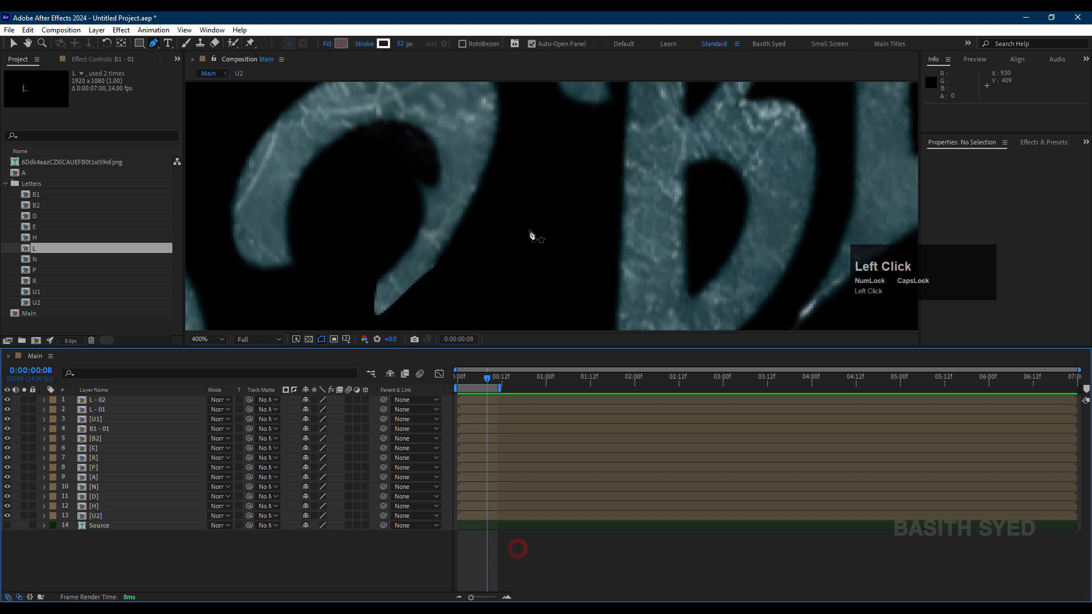
Step: Duplicate the B1 - 01 layer and delete the copied mask from the duplicate
{"action": "scroll", "coordinate": [530, 234], "scroll_direction": "down", "scroll_amount": 4}
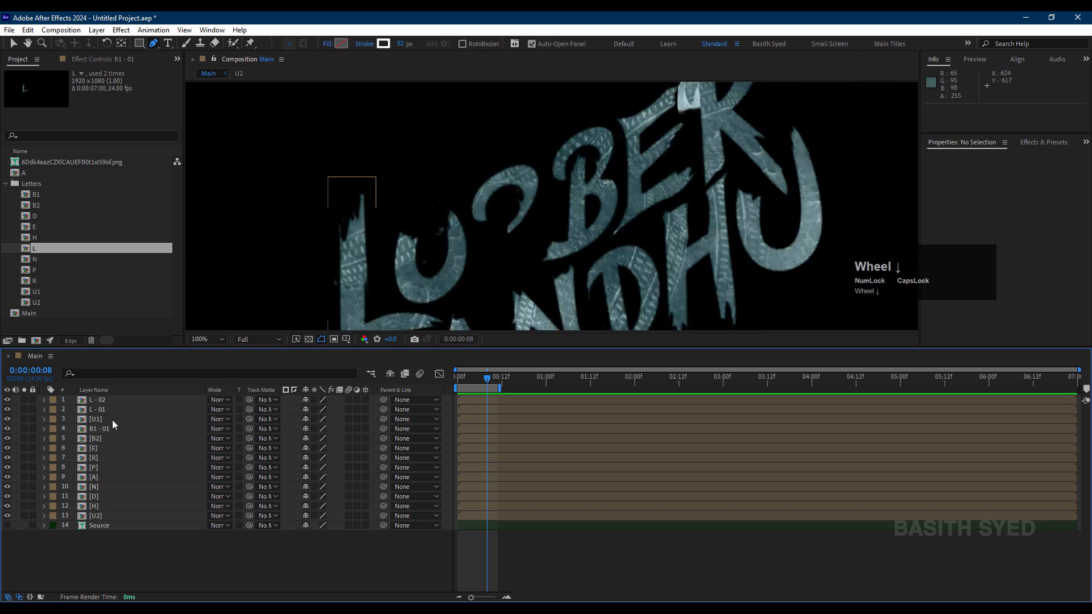
{"action": "left_click", "coordinate": [114, 428]}
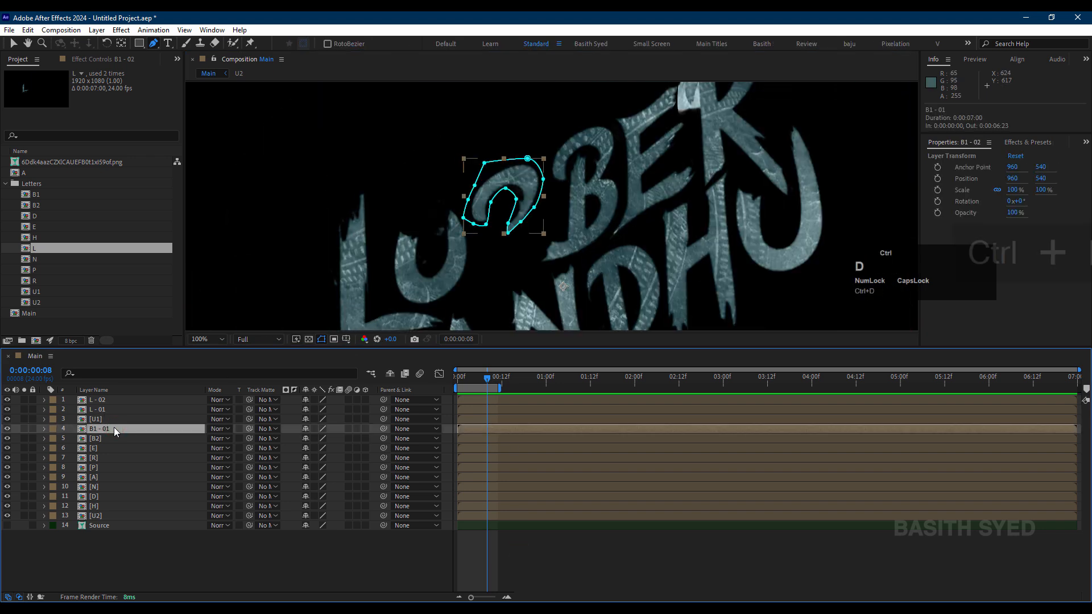
{"action": "key", "text": "ctrl+d"}
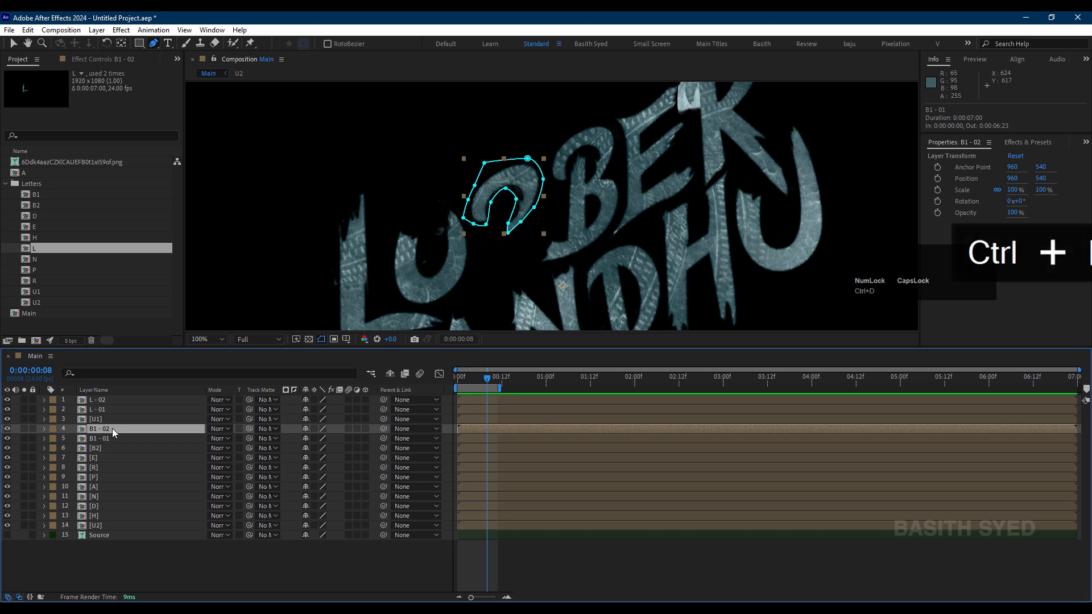
{"action": "key", "text": "m"}
{"action": "left_click", "coordinate": [98, 439]}
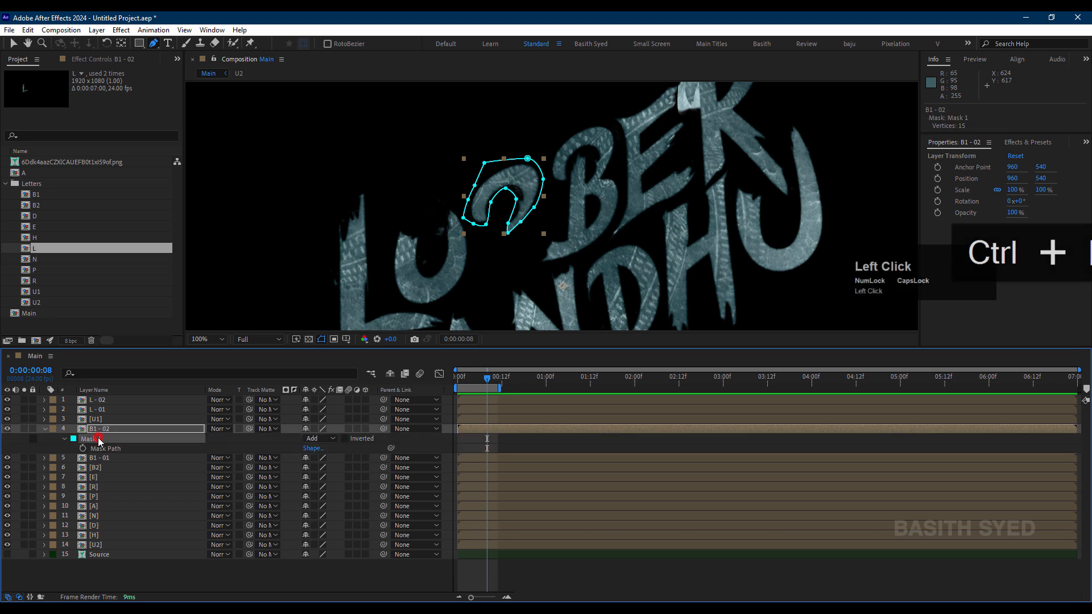
{"action": "key", "text": "Delete"}
Step: Start a Pen tool mask on the B1 - 02 layer from the top of the B's stem down its inner side
{"action": "scroll", "coordinate": [552, 260], "scroll_direction": "up", "scroll_amount": 2}
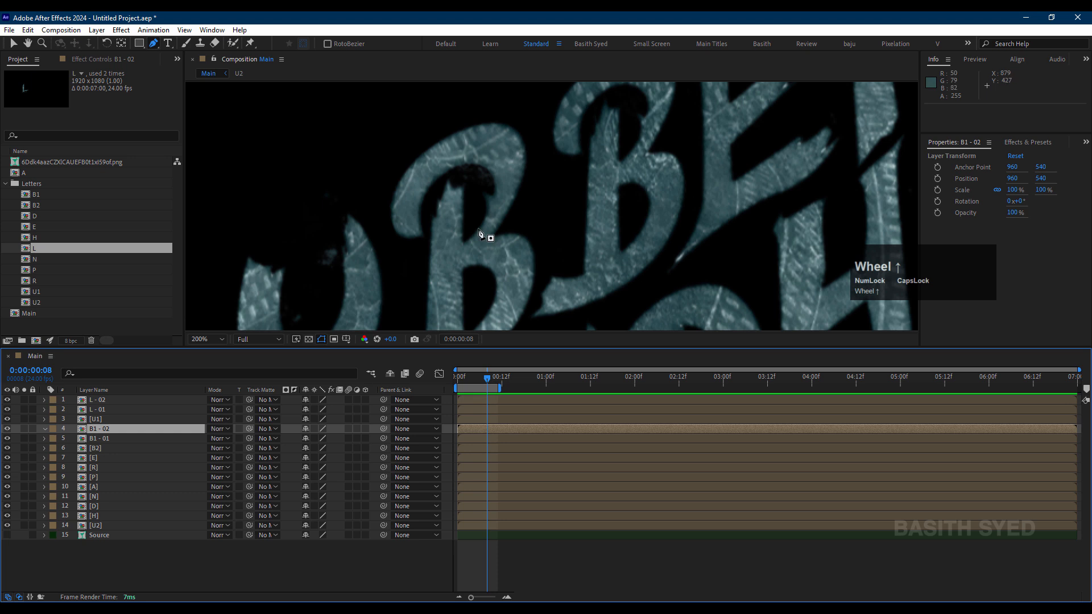
{"action": "key", "text": "space"}
{"action": "left_click_drag", "start_coordinate": [472, 188], "coordinate": [519, 118]}
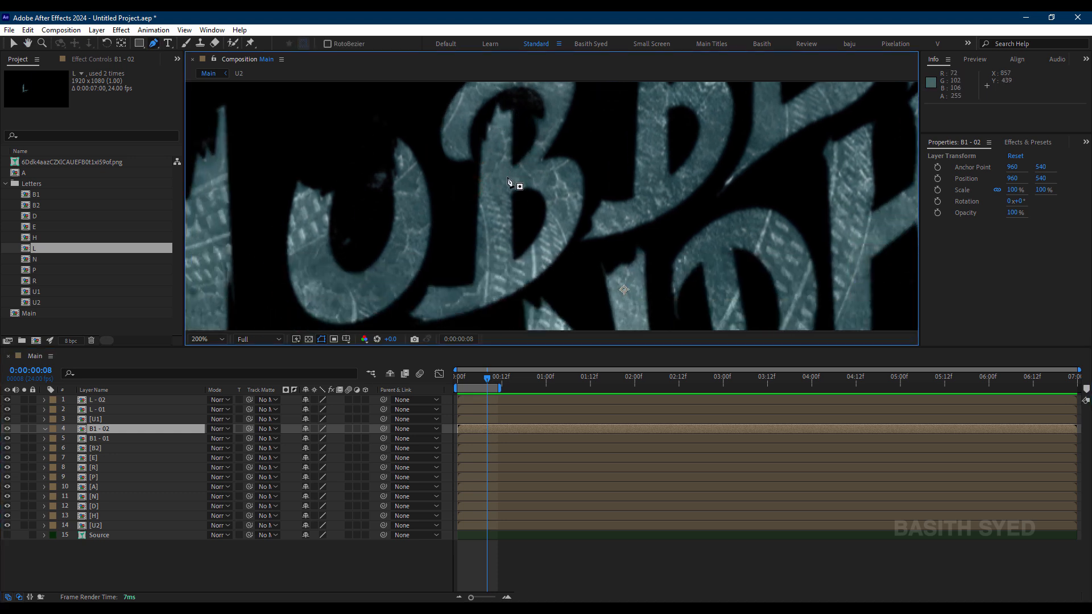
{"action": "left_click", "coordinate": [500, 97]}
{"action": "left_click_drag", "start_coordinate": [516, 107], "coordinate": [519, 121]}
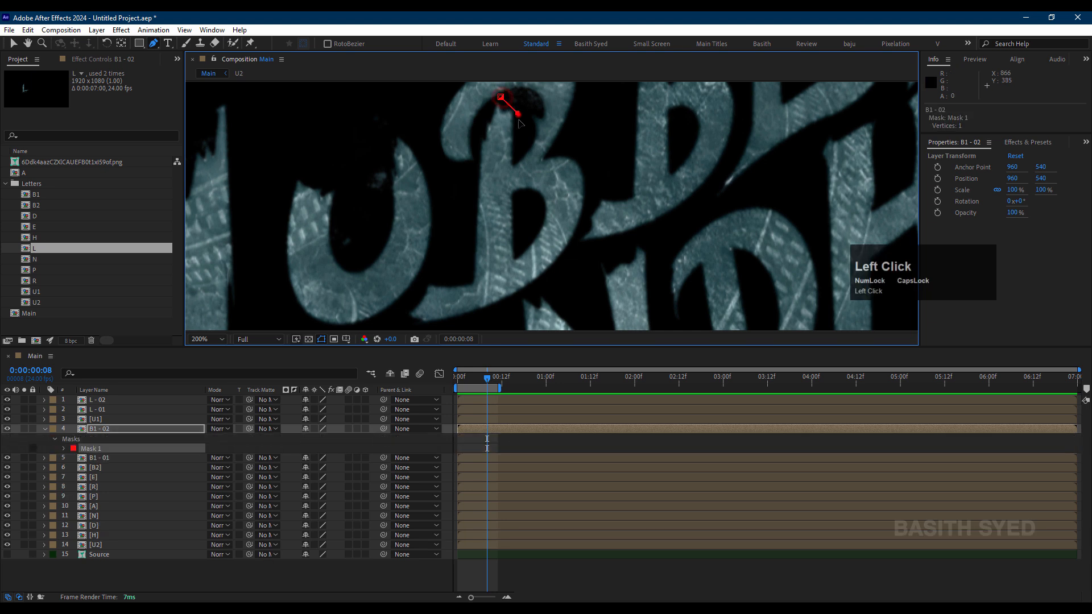
{"action": "left_click", "coordinate": [513, 167]}
{"action": "left_click_drag", "start_coordinate": [515, 199], "coordinate": [513, 271]}
{"action": "left_click", "coordinate": [515, 263]}
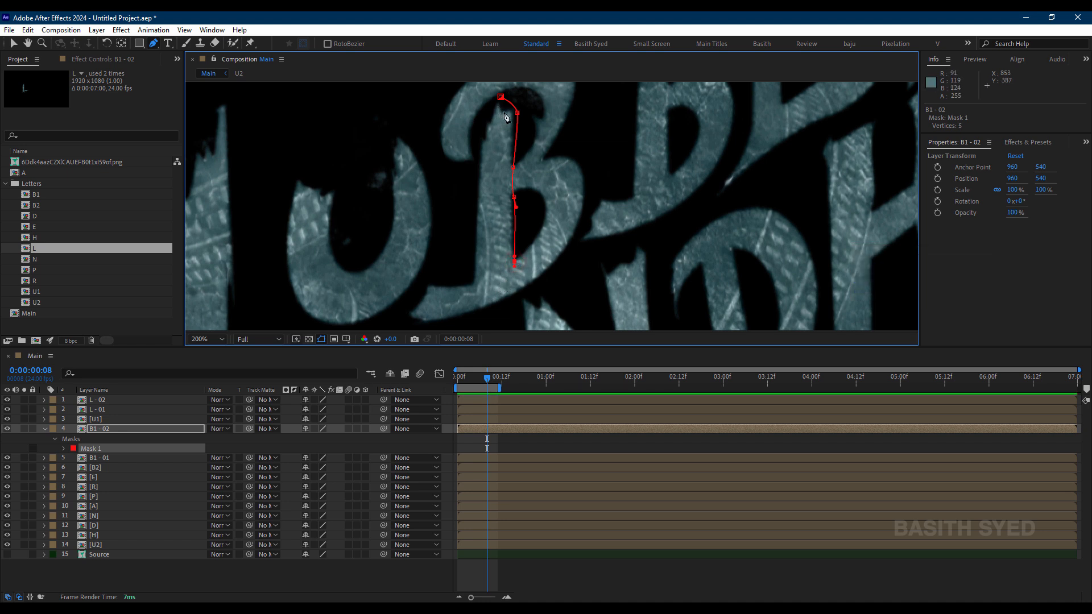
Step: Run the B1 - 02 mask along a jagged edge across the stem's foot, up its outer side, and close it
{"action": "left_click", "coordinate": [510, 275]}
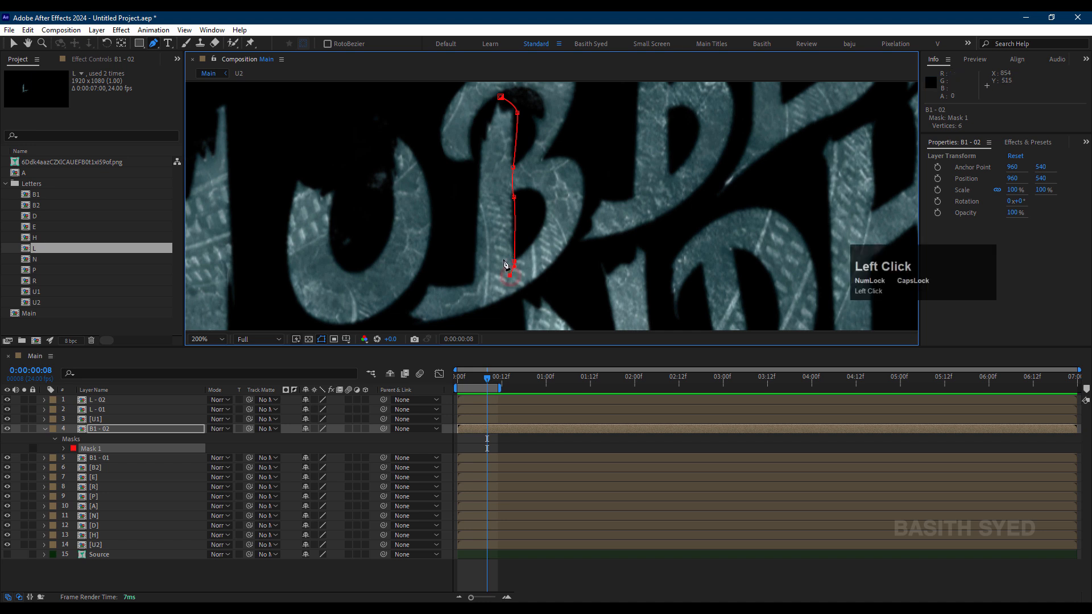
{"action": "left_click", "coordinate": [476, 291]}
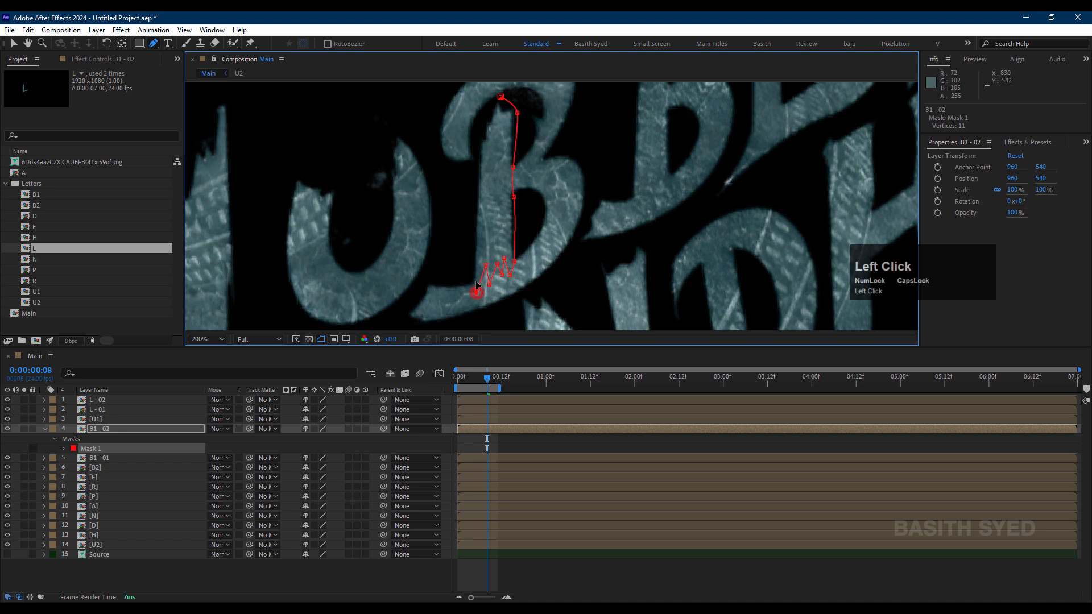
{"action": "left_click_drag", "start_coordinate": [468, 266], "coordinate": [464, 252]}
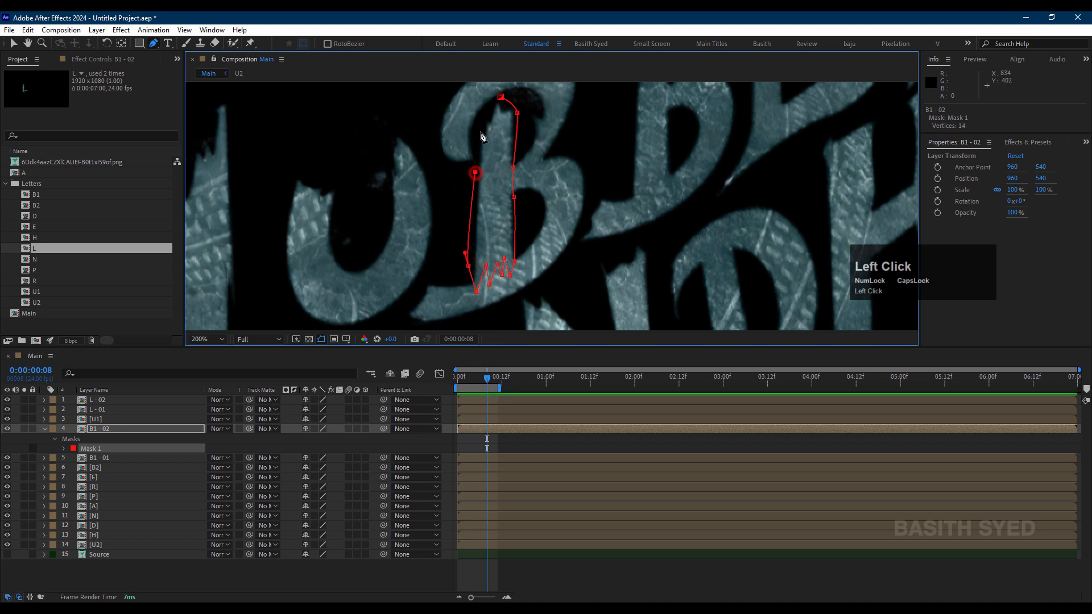
{"action": "left_click", "coordinate": [501, 97]}
{"action": "left_click", "coordinate": [569, 566]}
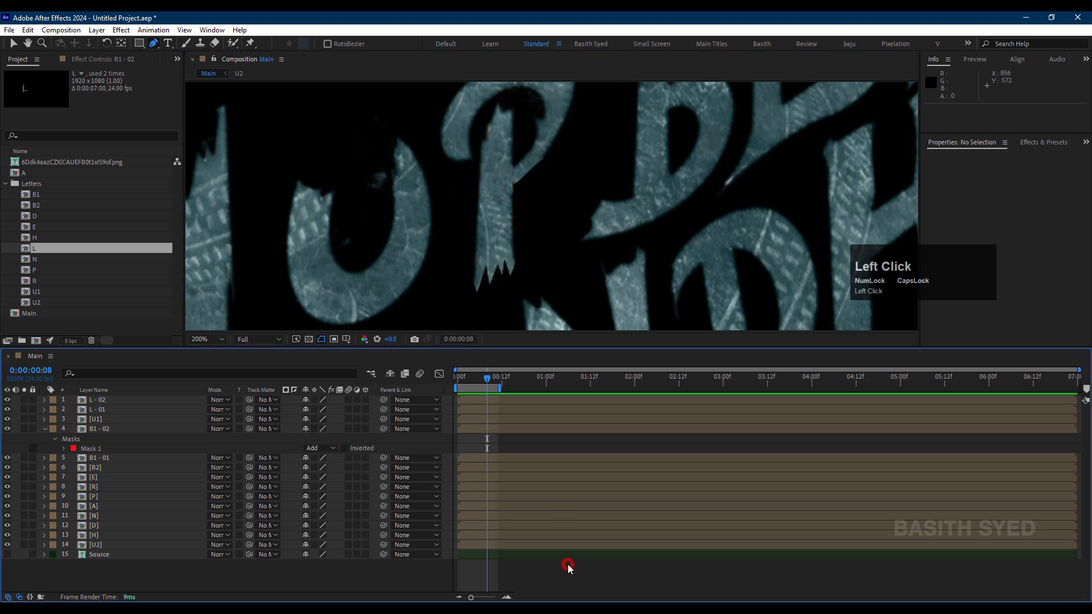
Step: Duplicate the B1 - 02 layer and delete the copied mask from the duplicate
{"action": "left_click", "coordinate": [119, 459]}
{"action": "left_click", "coordinate": [123, 430]}
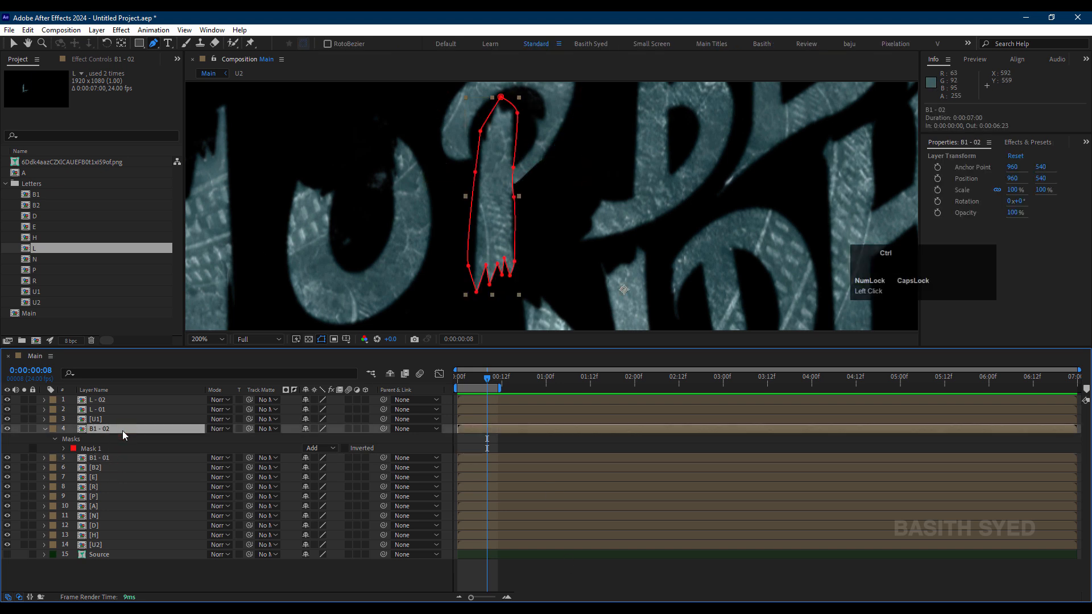
{"action": "key", "text": "ctrl+d"}
{"action": "key", "text": "m"}
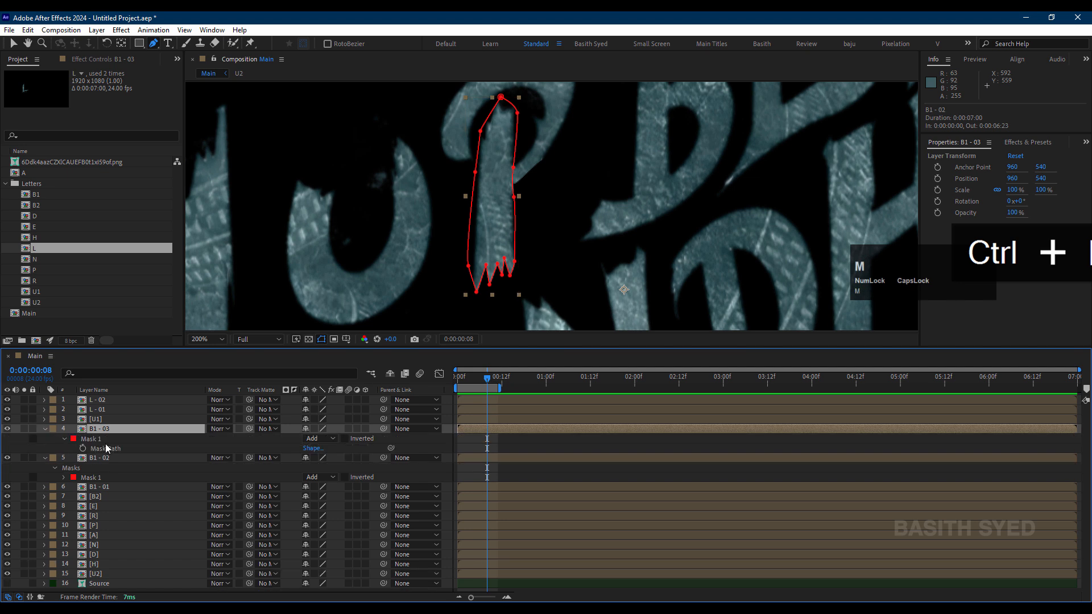
{"action": "left_click", "coordinate": [111, 441]}
{"action": "key", "text": "Delete"}
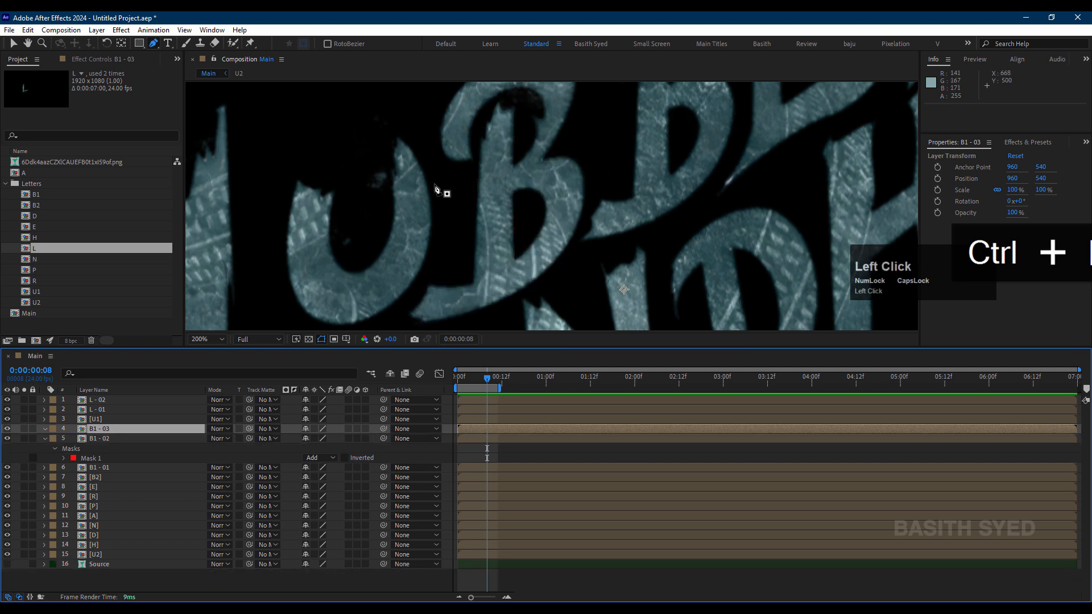
Step: Start a Pen tool mask on the B1 - 03 layer from the B's middle junction over the top of its lower bowl
{"action": "left_click", "coordinate": [515, 200]}
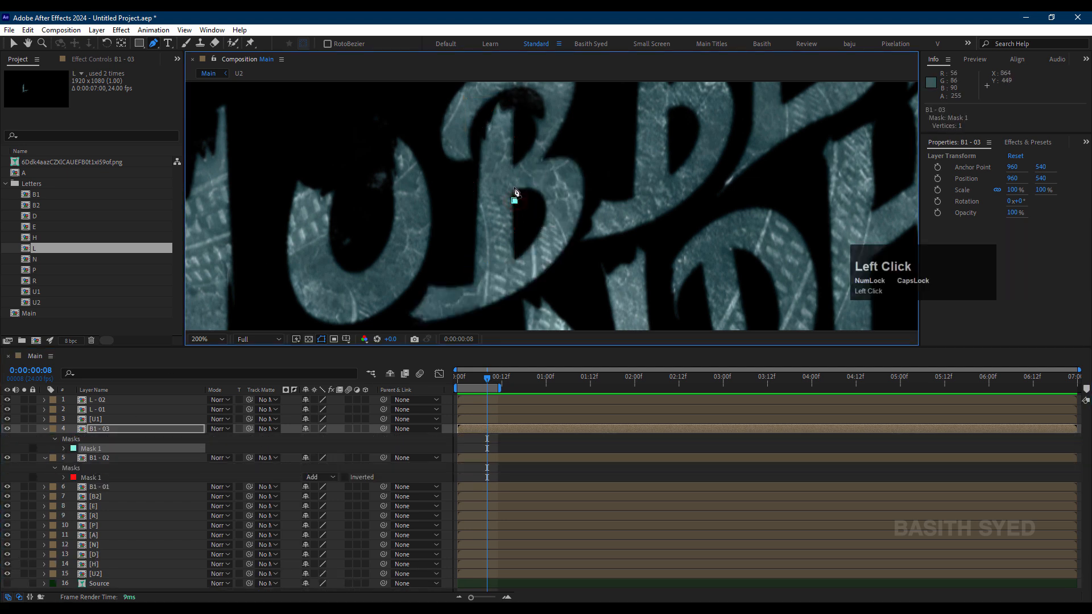
{"action": "left_click", "coordinate": [511, 187]}
{"action": "left_click", "coordinate": [520, 171]}
{"action": "left_click", "coordinate": [528, 163]}
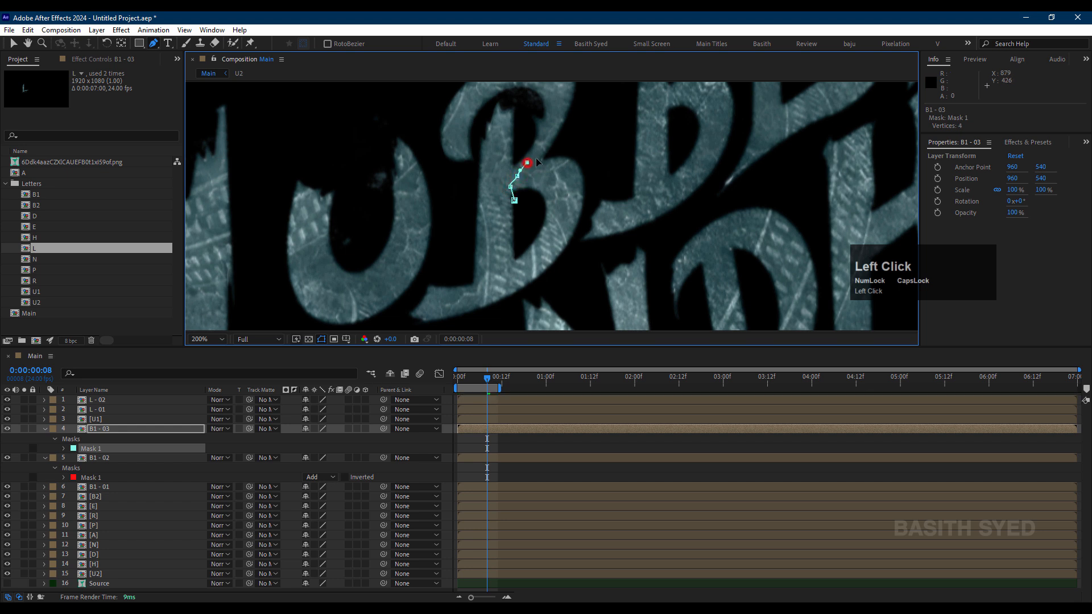
{"action": "left_click", "coordinate": [545, 157]}
{"action": "left_click", "coordinate": [589, 150]}
{"action": "left_click", "coordinate": [595, 185]}
Step: Run the B1 - 03 mask around the lower bowl and foot, back along the inner edge, close it, and deselect the layer
{"action": "left_click_drag", "start_coordinate": [565, 277], "coordinate": [564, 277]}
{"action": "left_click", "coordinate": [476, 316]}
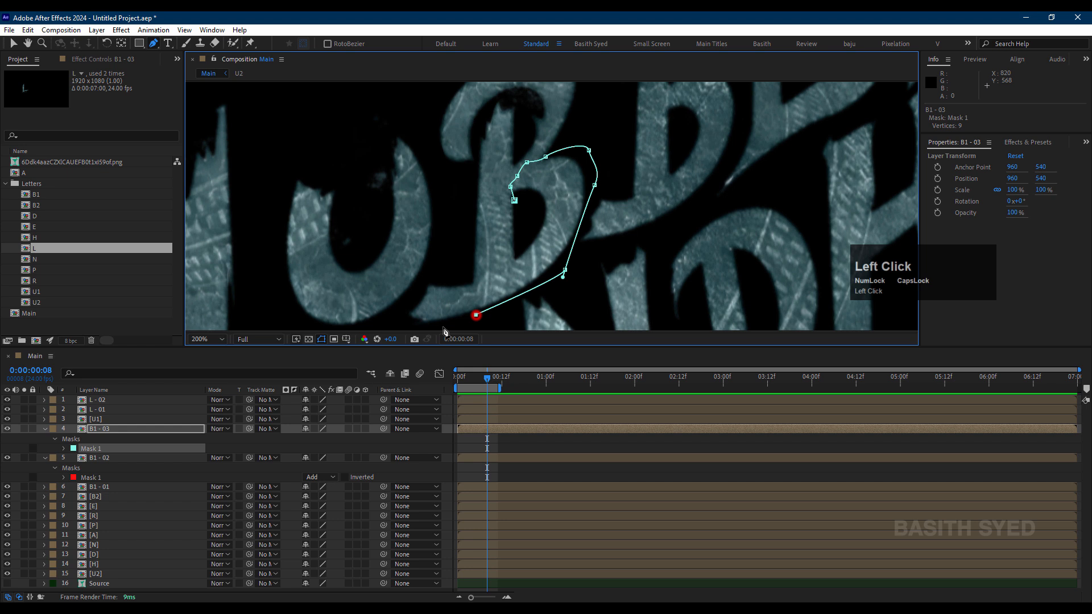
{"action": "left_click", "coordinate": [404, 325]}
{"action": "left_click_drag", "start_coordinate": [476, 285], "coordinate": [528, 245]}
{"action": "left_click", "coordinate": [540, 213]}
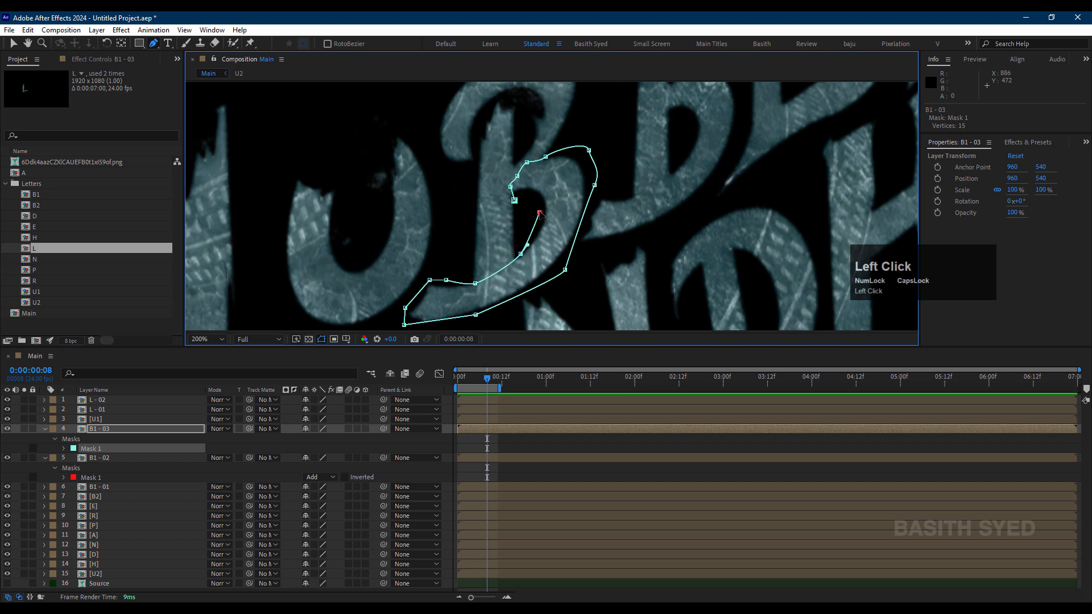
{"action": "left_click", "coordinate": [516, 203]}
{"action": "left_click", "coordinate": [513, 451]}
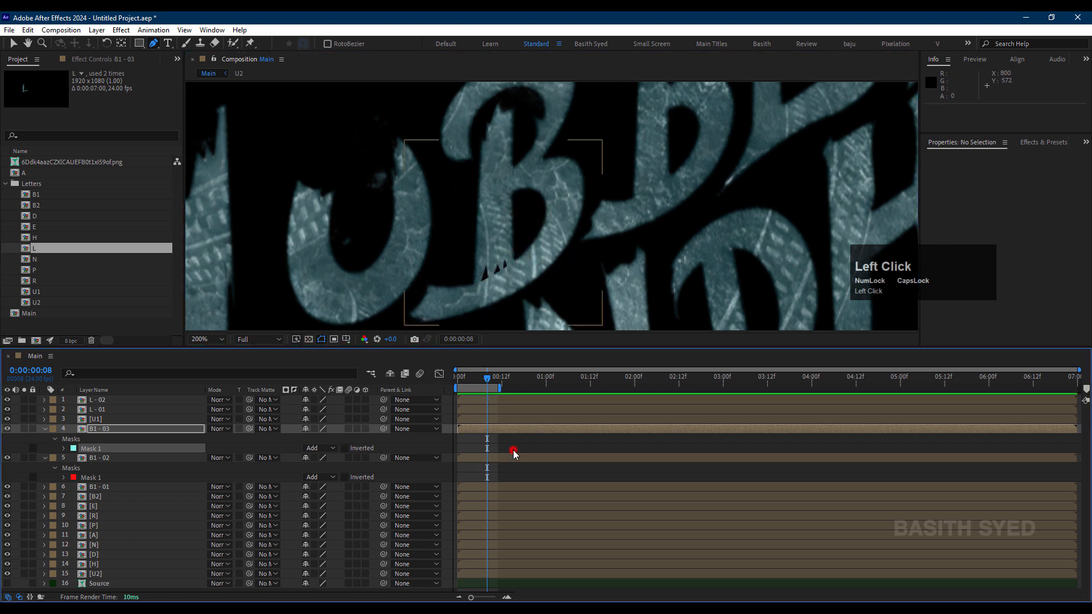
Step: Hide the B1 - 03 layer and lower the first notch and neighbouring tip of the B1 - 02 mask's jagged foot
{"action": "left_click", "coordinate": [126, 429]}
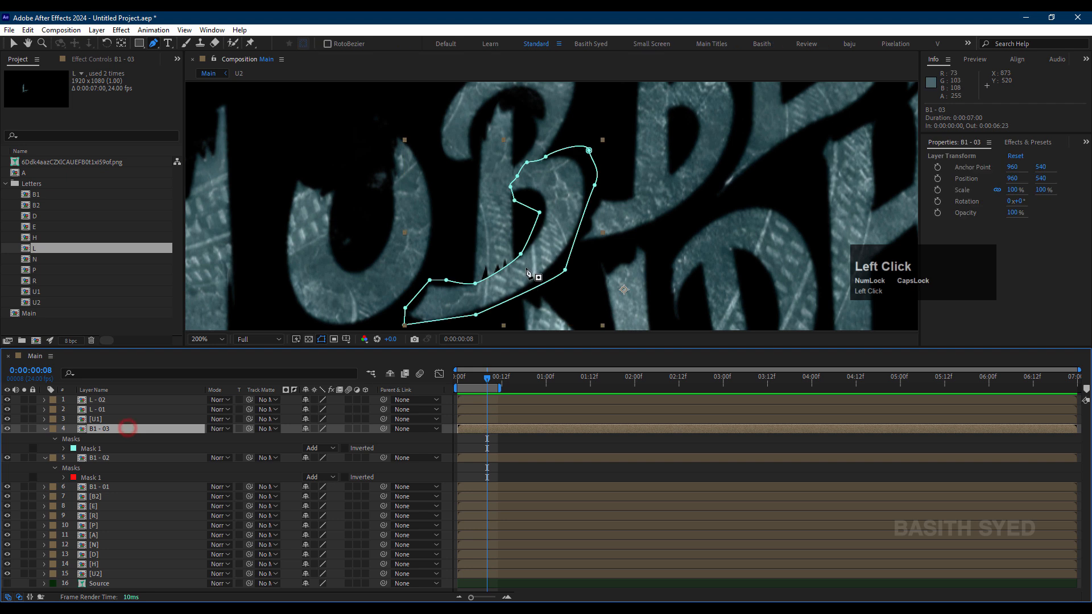
{"action": "scroll", "coordinate": [531, 288], "scroll_direction": "up", "scroll_amount": 1}
{"action": "key", "text": "space"}
{"action": "left_click_drag", "start_coordinate": [512, 288], "coordinate": [563, 144]}
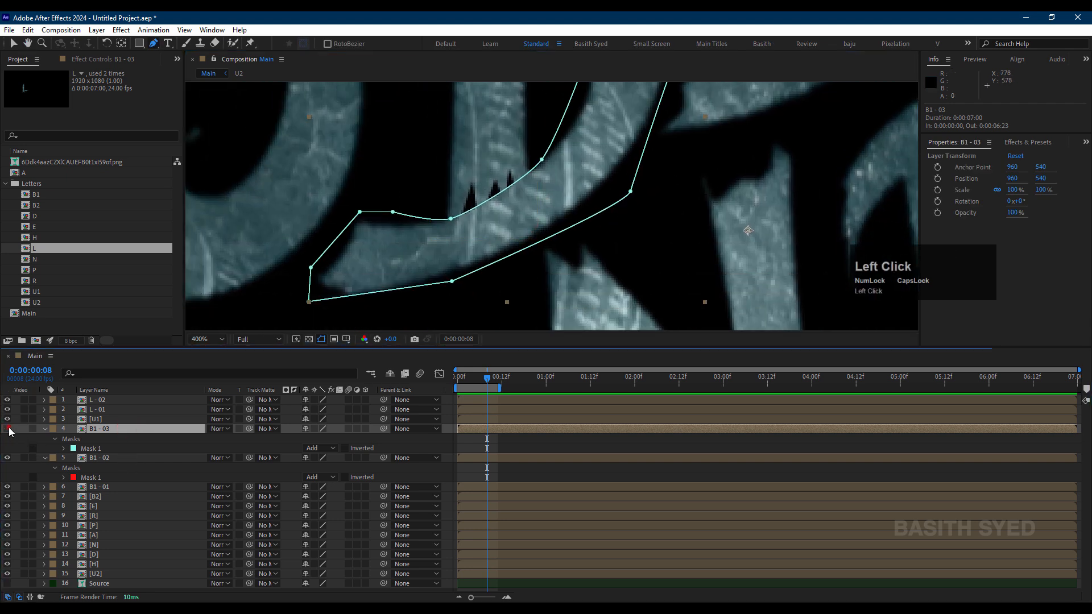
{"action": "left_click", "coordinate": [121, 458]}
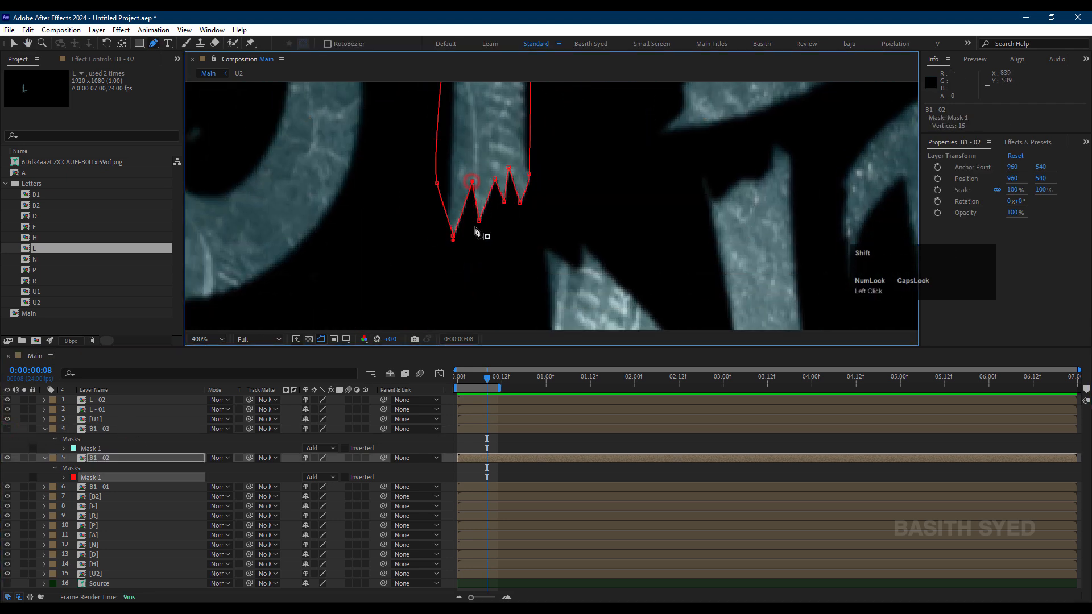
{"action": "left_click_drag", "start_coordinate": [472, 181], "coordinate": [476, 222]}
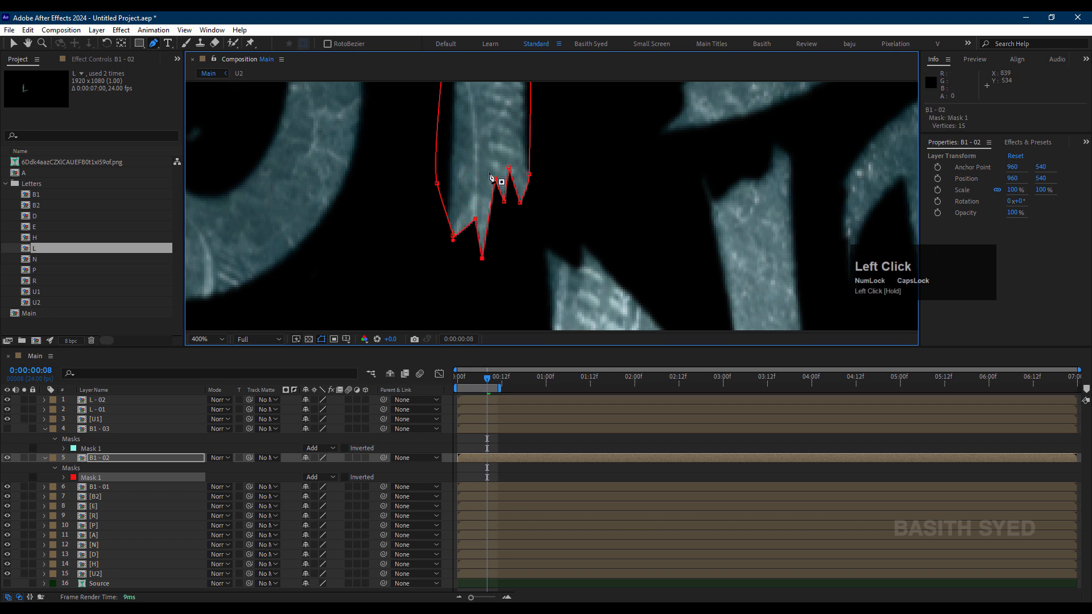
Step: Lower the middle notch and its adjacent tip on the B1 - 02 mask's jagged foot, and show the B1 - 03 layer again
{"action": "left_click", "coordinate": [498, 183]}
{"action": "key", "text": "ctrl+z"}
{"action": "left_click", "coordinate": [495, 181]}
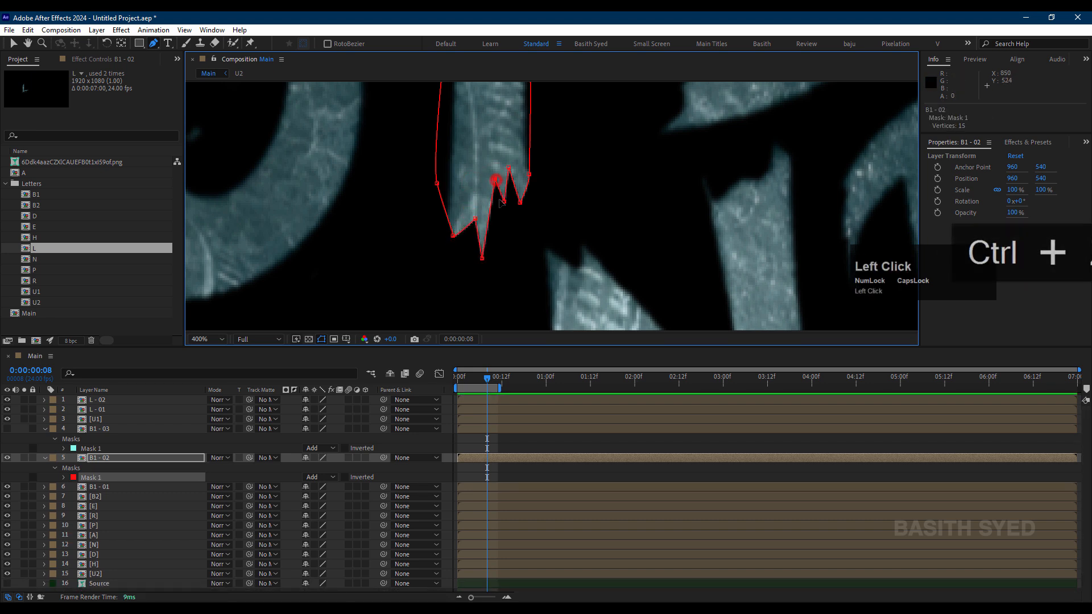
{"action": "left_click", "coordinate": [504, 201], "text": "shift"}
{"action": "left_click_drag", "start_coordinate": [495, 181], "coordinate": [499, 219]}
{"action": "left_click", "coordinate": [7, 429]}
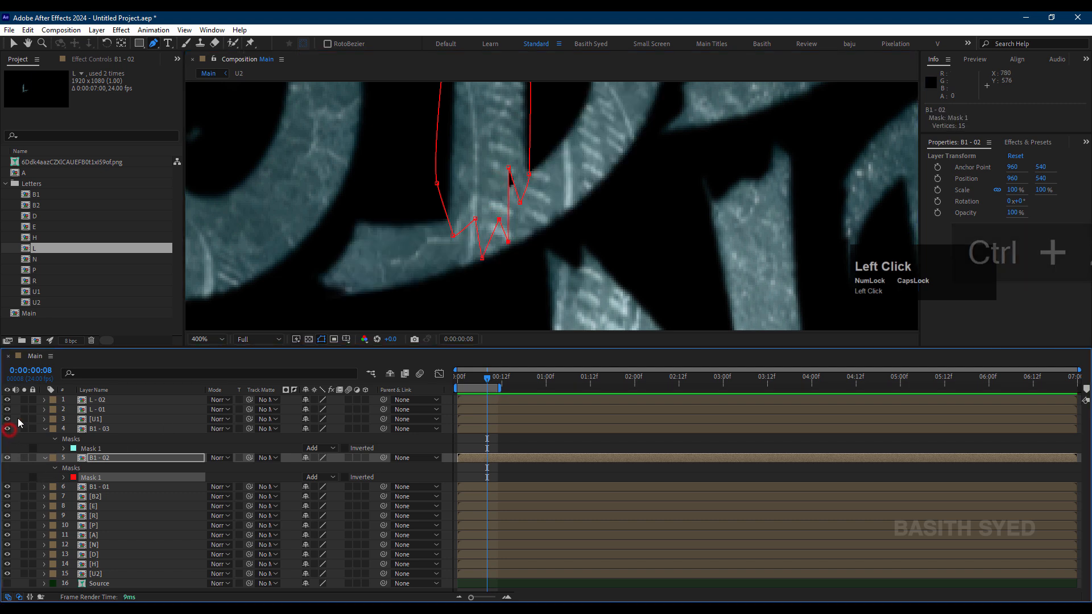
Step: Lower the remaining notch of the B1 - 02 mask's jagged foot, nudge its lowest tip up slightly, and deselect the layer
{"action": "left_click", "coordinate": [510, 170]}
{"action": "left_click_drag", "start_coordinate": [510, 171], "coordinate": [514, 195]}
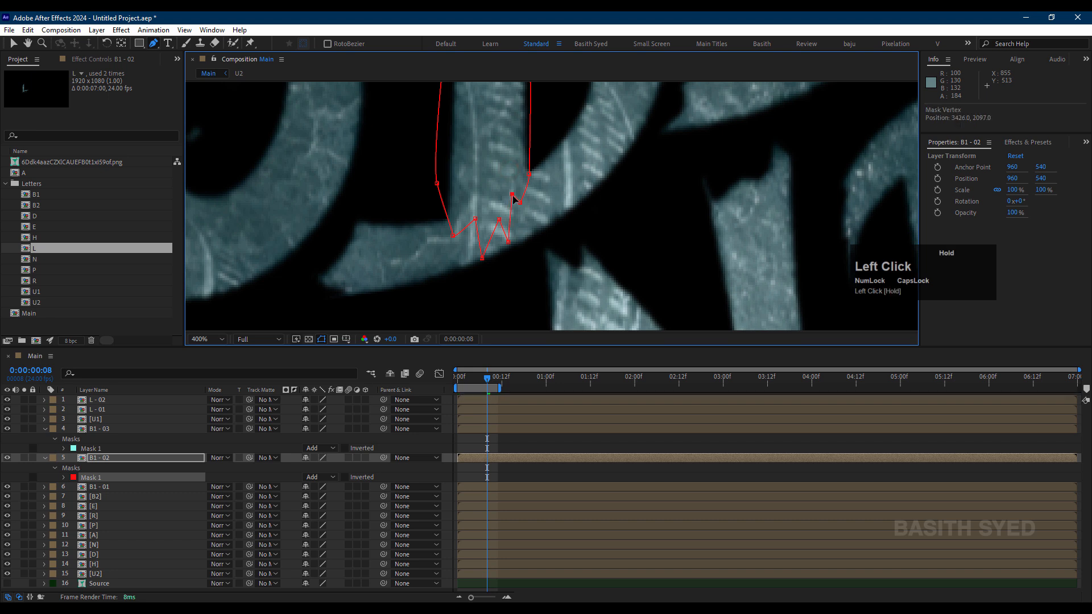
{"action": "left_click_drag", "start_coordinate": [482, 258], "coordinate": [484, 254]}
{"action": "left_click", "coordinate": [500, 440]}
Step: Collapse the B1 - 03 and B1 - 02 layers' properties and check the B1 - 02 and B1 - 01 masks against the whole lettering
{"action": "scroll", "coordinate": [550, 226], "scroll_direction": "down", "scroll_amount": 4}
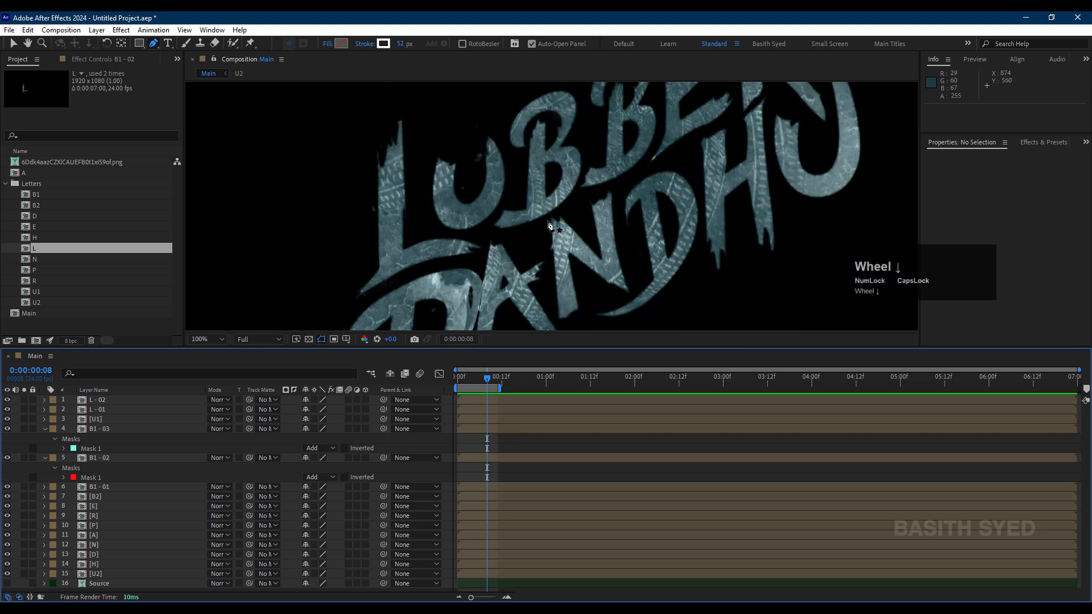
{"action": "left_click", "coordinate": [44, 429]}
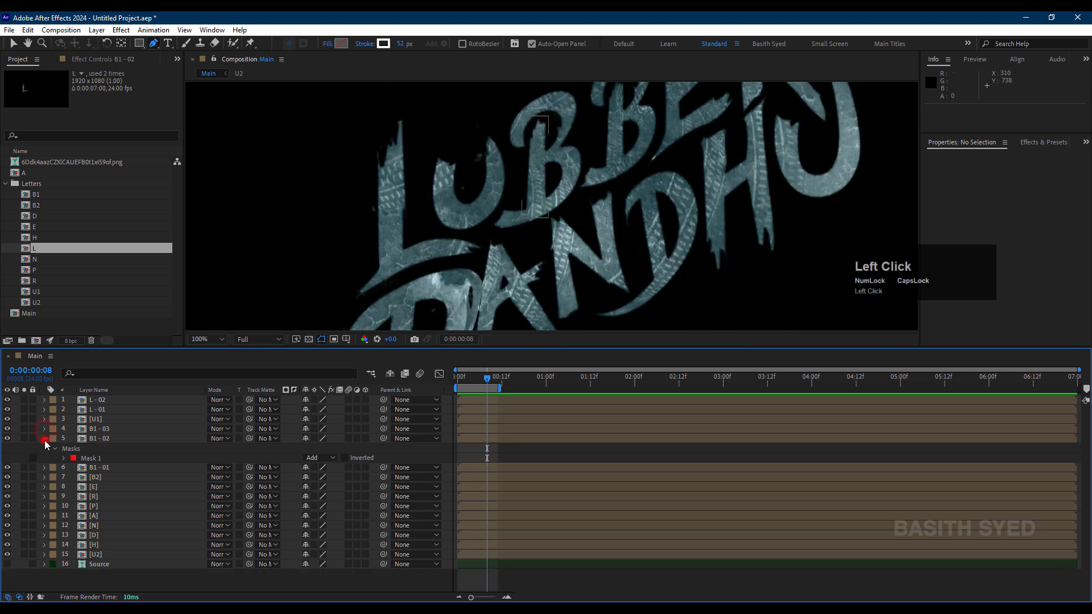
{"action": "left_click", "coordinate": [45, 439]}
{"action": "left_click", "coordinate": [119, 438]}
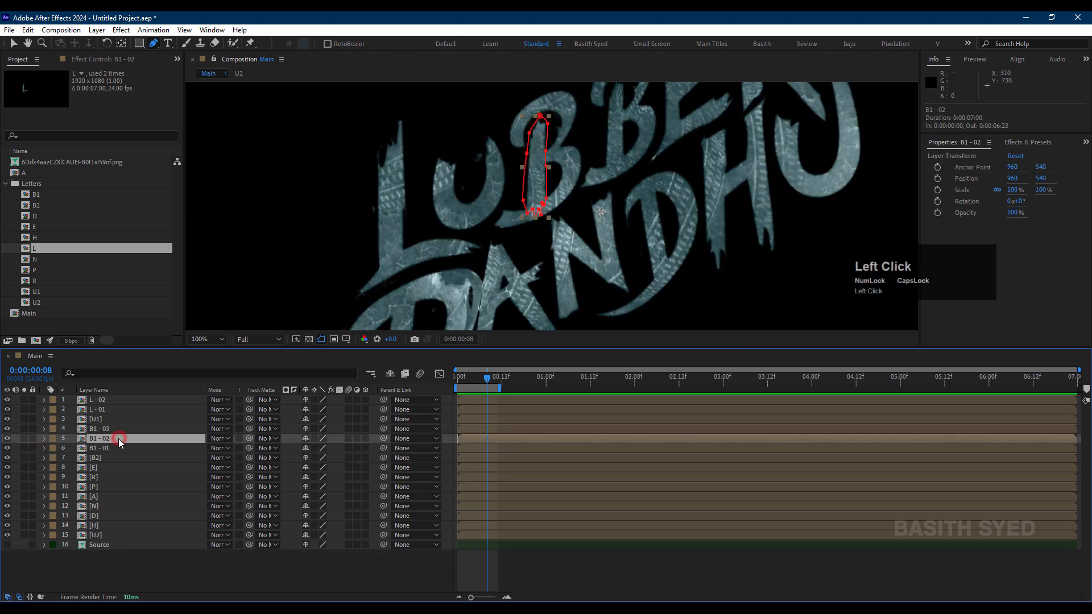
{"action": "left_click", "coordinate": [118, 448]}
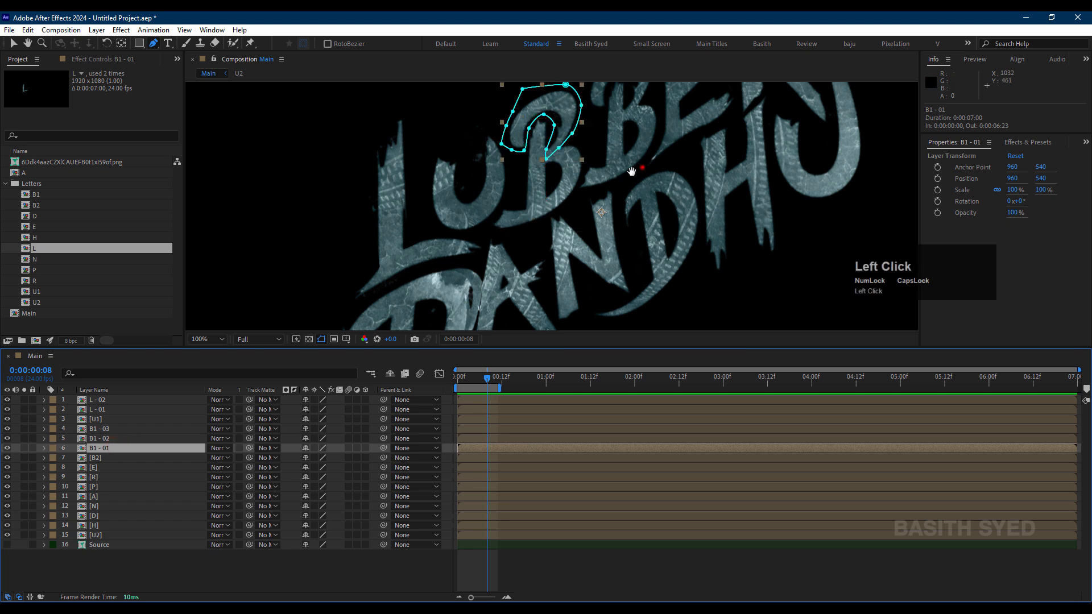
Step: Duplicate the B1 - 01, B1 - 02 and B1 - 03 layers together
{"action": "left_click_drag", "start_coordinate": [632, 172], "coordinate": [531, 234]}
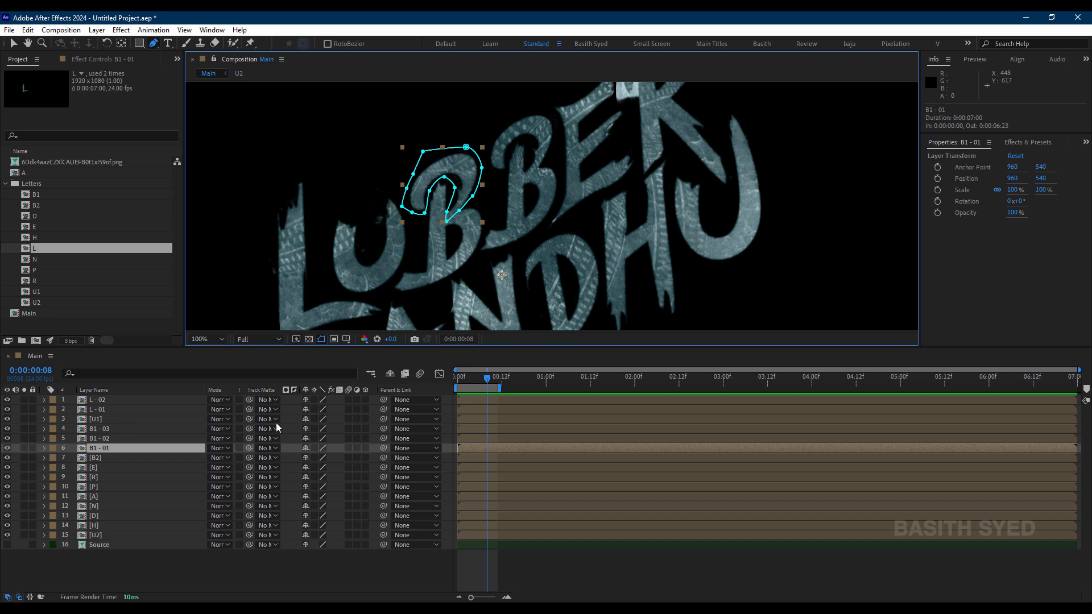
{"action": "left_click", "coordinate": [54, 456]}
{"action": "left_click", "coordinate": [138, 449]}
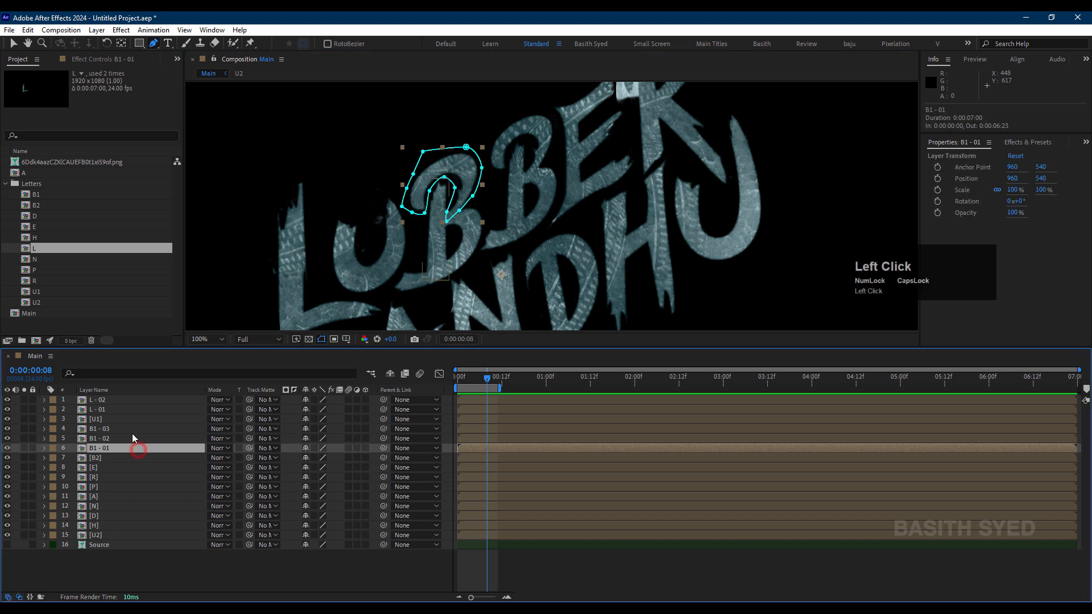
{"action": "left_click", "coordinate": [132, 429], "text": "shift"}
{"action": "key", "text": "ctrl+d"}
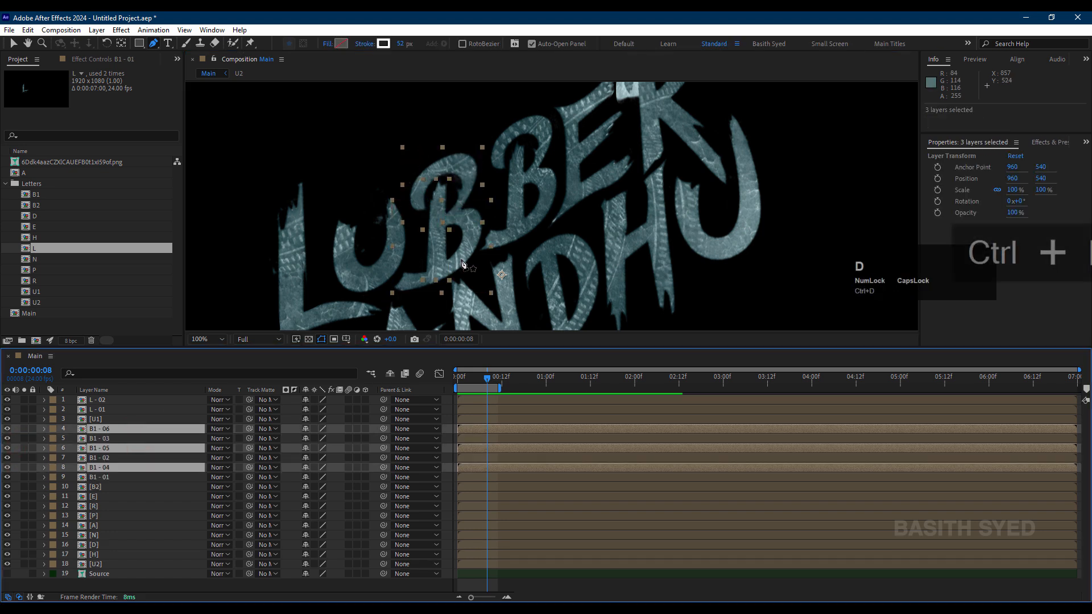
Step: Move the three duplicates onto the second B at position 1094, 471, and stack them together above B1 - 03
{"action": "key", "text": "v"}
{"action": "left_click_drag", "start_coordinate": [467, 227], "coordinate": [543, 186]}
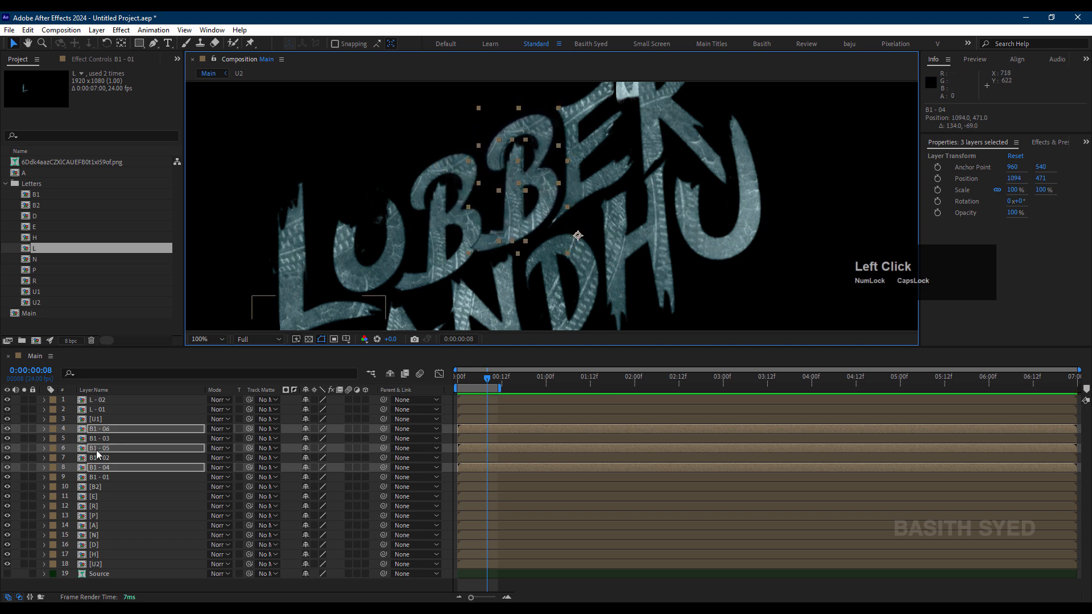
{"action": "left_click_drag", "start_coordinate": [110, 449], "coordinate": [113, 434]}
{"action": "left_click", "coordinate": [108, 431]}
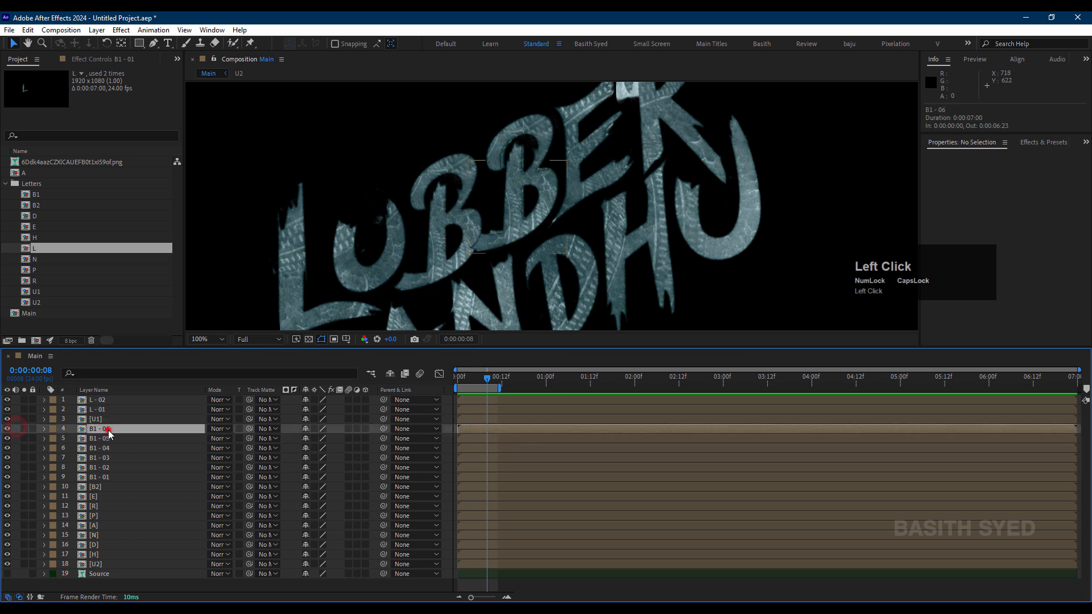
{"action": "left_click", "coordinate": [482, 231]}
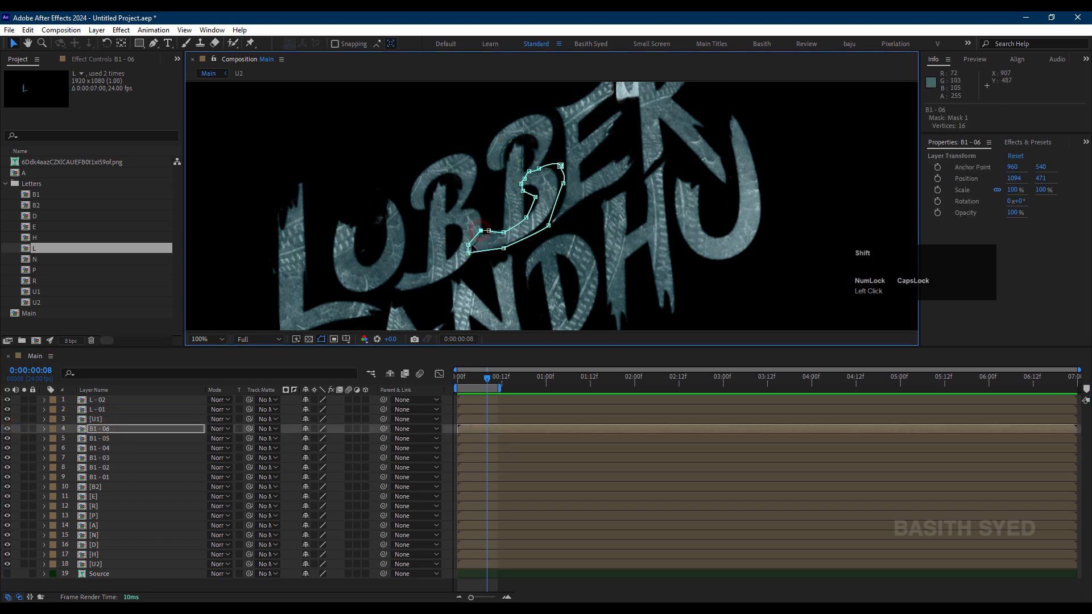
{"action": "left_click", "coordinate": [469, 245], "text": "shift"}
{"action": "left_click_drag", "start_coordinate": [468, 249], "coordinate": [468, 247]}
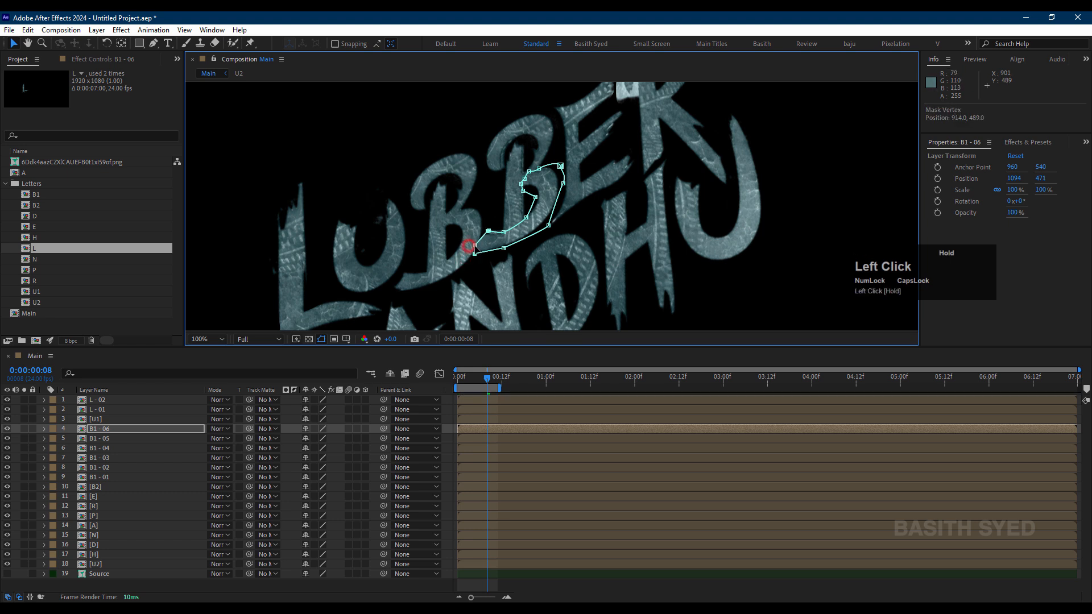
{"action": "key", "text": "ctrl+z"}
Step: Hide the B1 - 05 and B1 - 04 layers and select B1 - 06
{"action": "scroll", "coordinate": [489, 267], "scroll_direction": "up", "scroll_amount": 2}
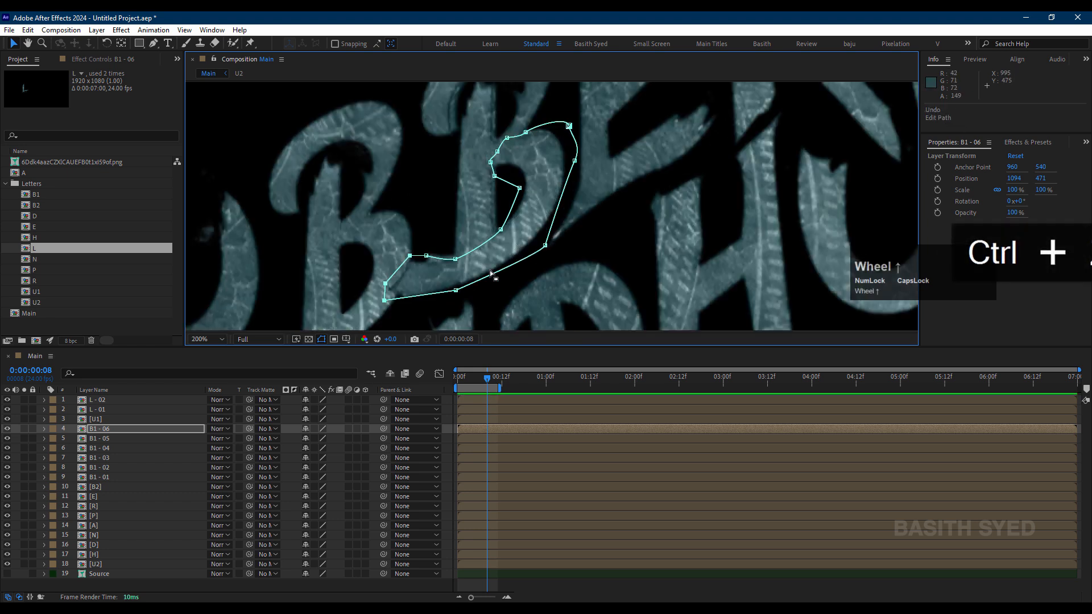
{"action": "left_click", "coordinate": [116, 449], "text": "shift"}
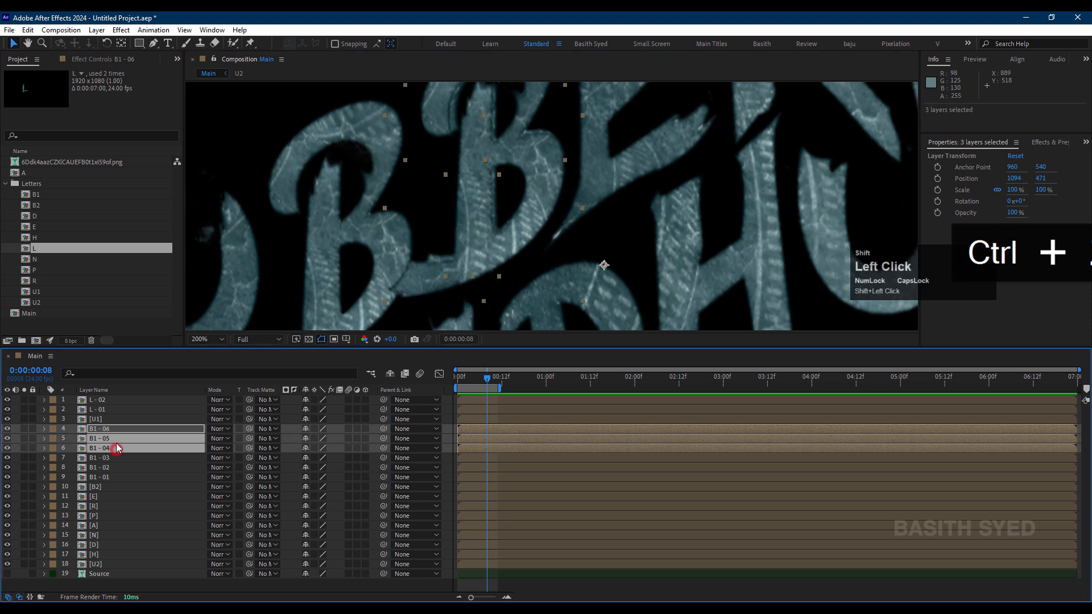
{"action": "left_click", "coordinate": [15, 452]}
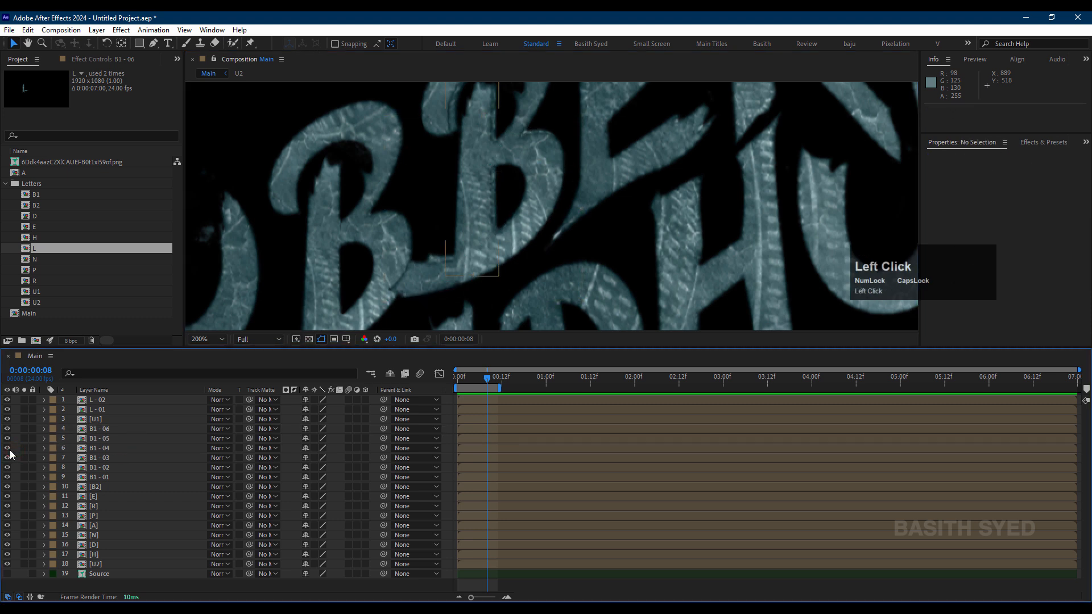
{"action": "left_click_drag", "start_coordinate": [7, 436], "coordinate": [5, 449]}
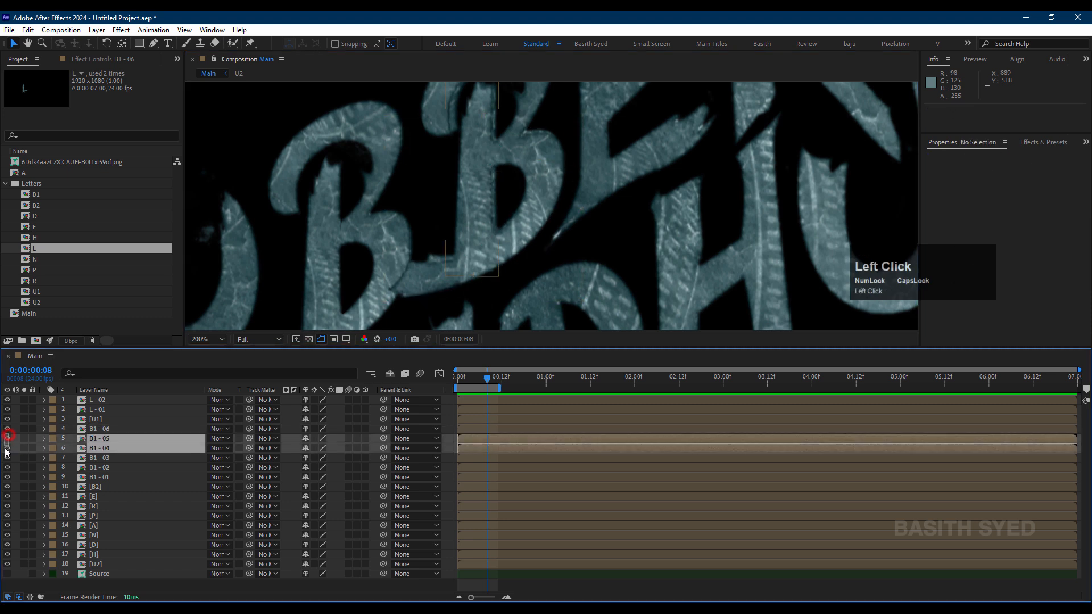
{"action": "left_click", "coordinate": [117, 430]}
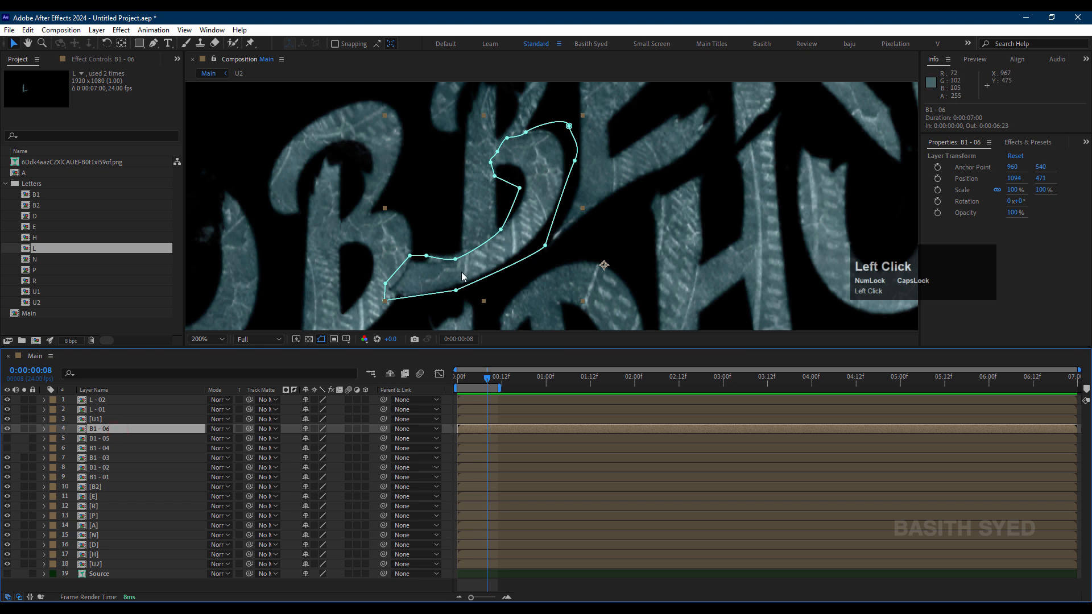
{"action": "left_click_drag", "start_coordinate": [469, 273], "coordinate": [536, 238]}
{"action": "key", "text": "ctrl+z"}
{"action": "key", "text": "ctrl+z"}
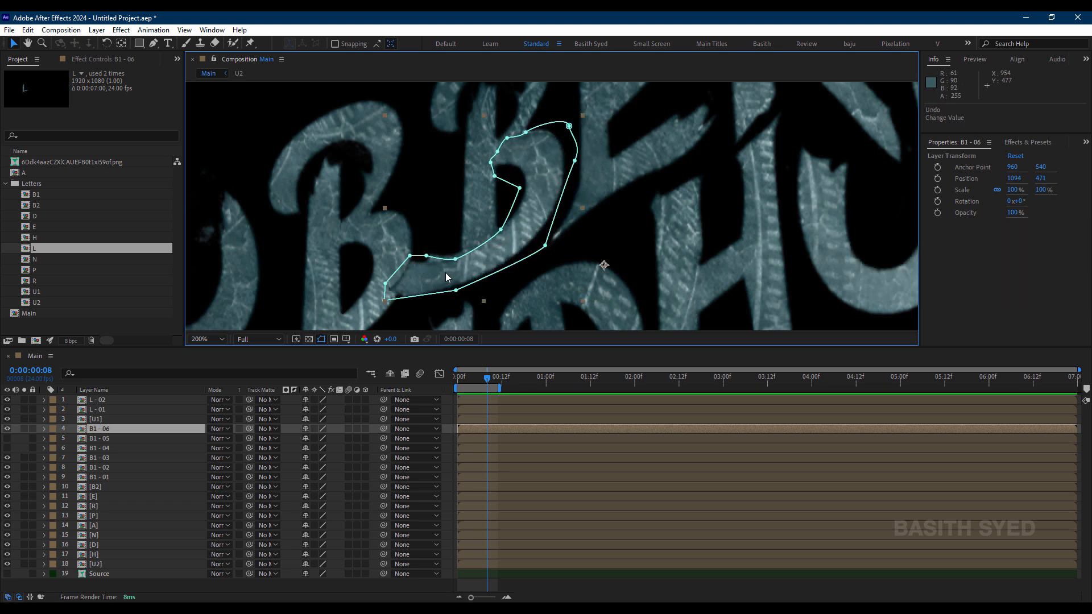
{"action": "left_click_drag", "start_coordinate": [545, 200], "coordinate": [545, 201]}
{"action": "key", "text": "ctrl+z"}
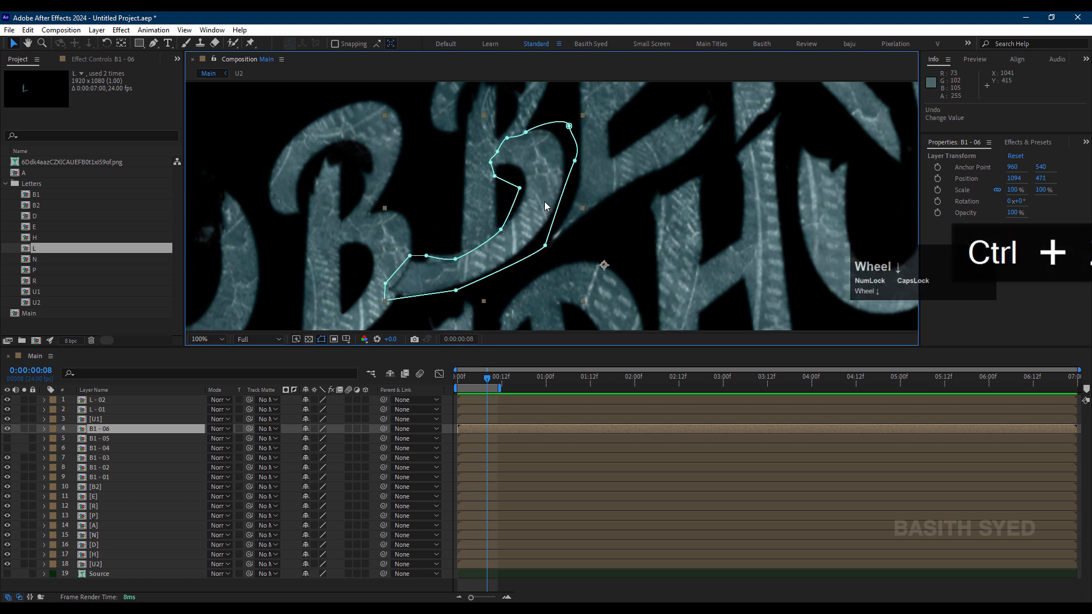
Step: Toggle the visibility of B1 - 05 and B1 - 06 to compare the copied strokes with the original second B
{"action": "scroll", "coordinate": [545, 201], "scroll_direction": "down", "scroll_amount": 2}
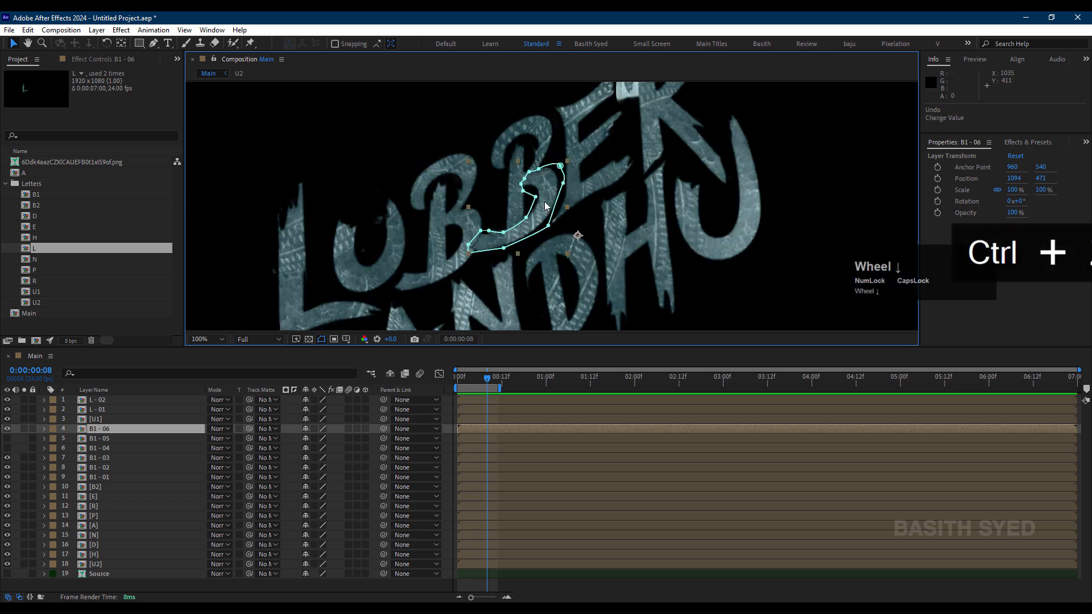
{"action": "left_click", "coordinate": [9, 436]}
{"action": "left_click", "coordinate": [10, 437]}
{"action": "left_click", "coordinate": [10, 437]}
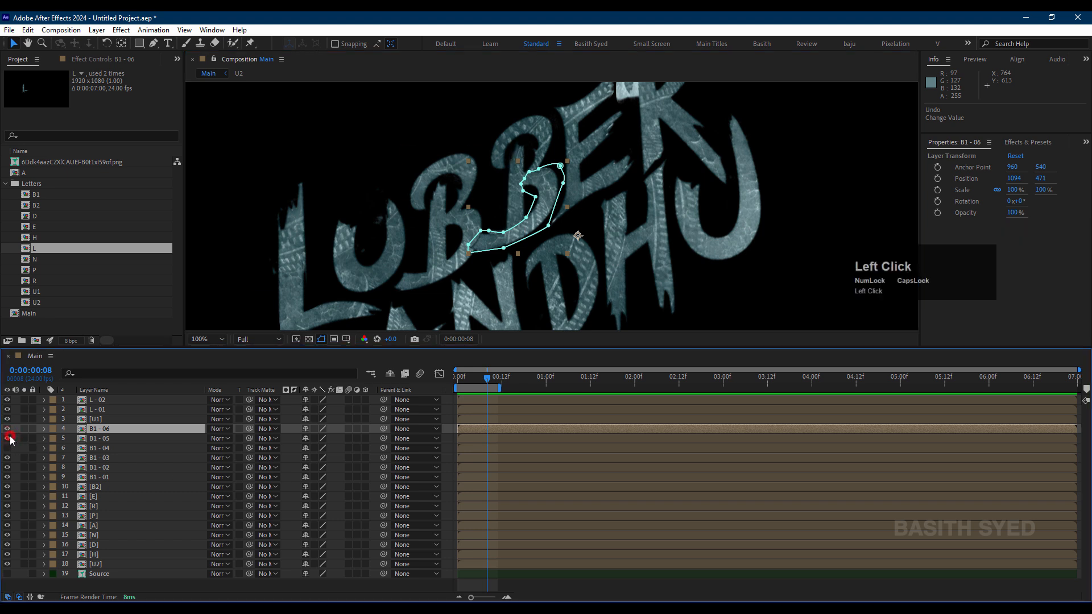
{"action": "left_click", "coordinate": [9, 436]}
{"action": "left_click", "coordinate": [7, 429]}
{"action": "left_click", "coordinate": [8, 430]}
{"action": "left_click", "coordinate": [8, 429]}
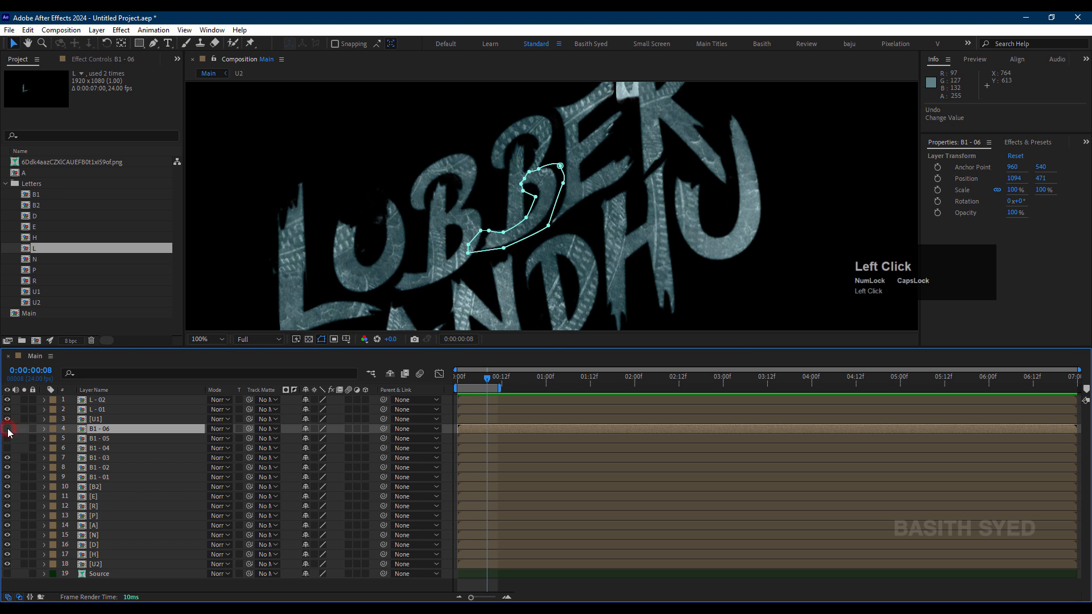
{"action": "left_click", "coordinate": [8, 430]}
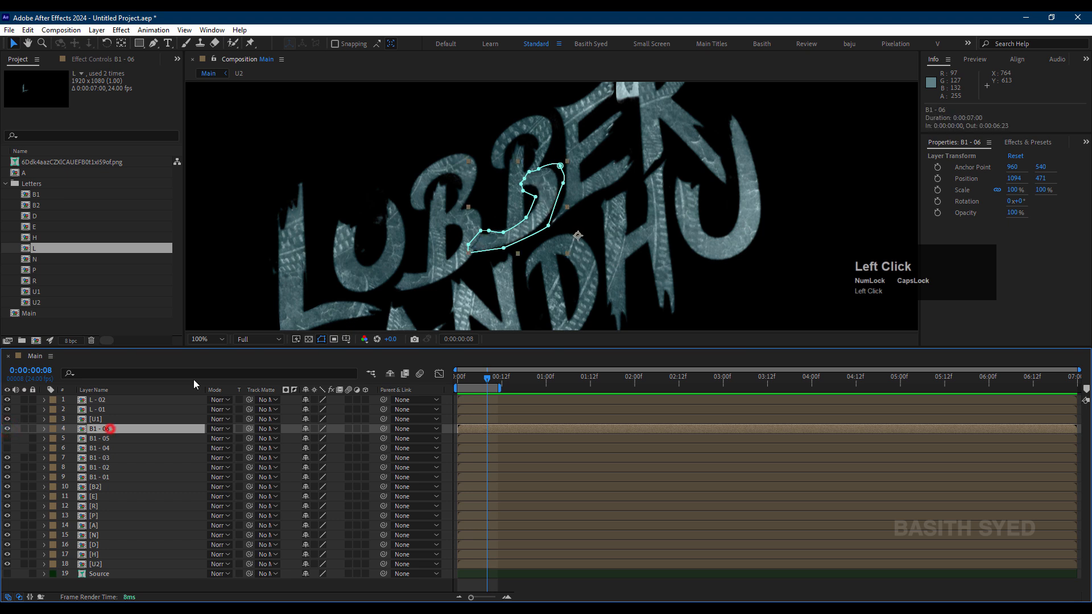
Step: Nudge B1 - 06 up to position 1094, 469.5 and pull its mask's lower tail in around the second B's foot
{"action": "scroll", "coordinate": [538, 282], "scroll_direction": "up", "scroll_amount": 2}
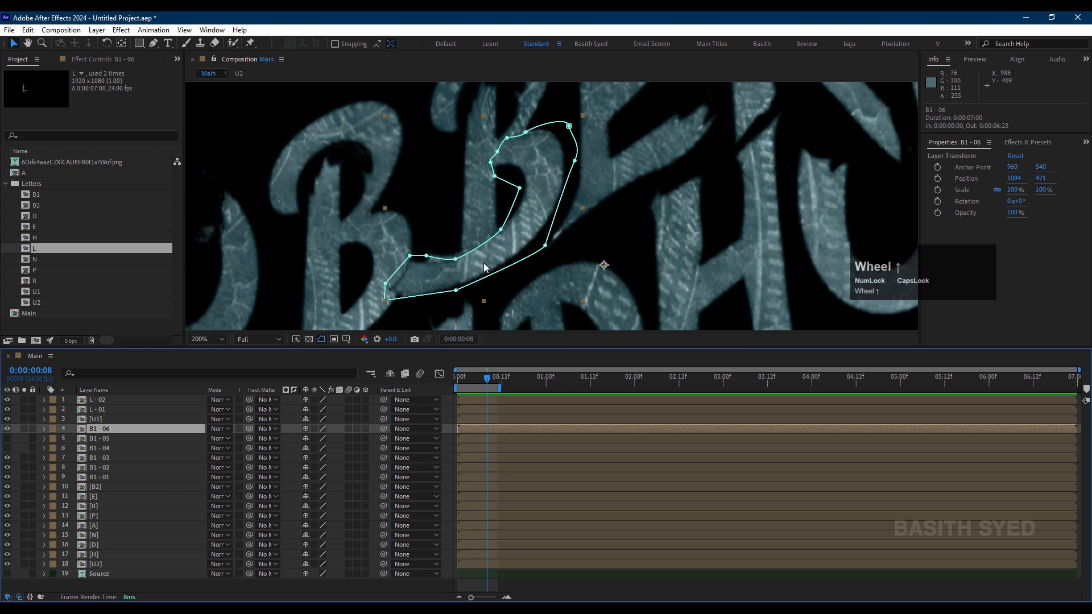
{"action": "mouse_move", "coordinate": [483, 263]}
{"action": "left_mouse_down"}
{"action": "mouse_move", "coordinate": [502, 262]}
{"action": "mouse_move", "coordinate": [483, 262]}
{"action": "left_mouse_up"}
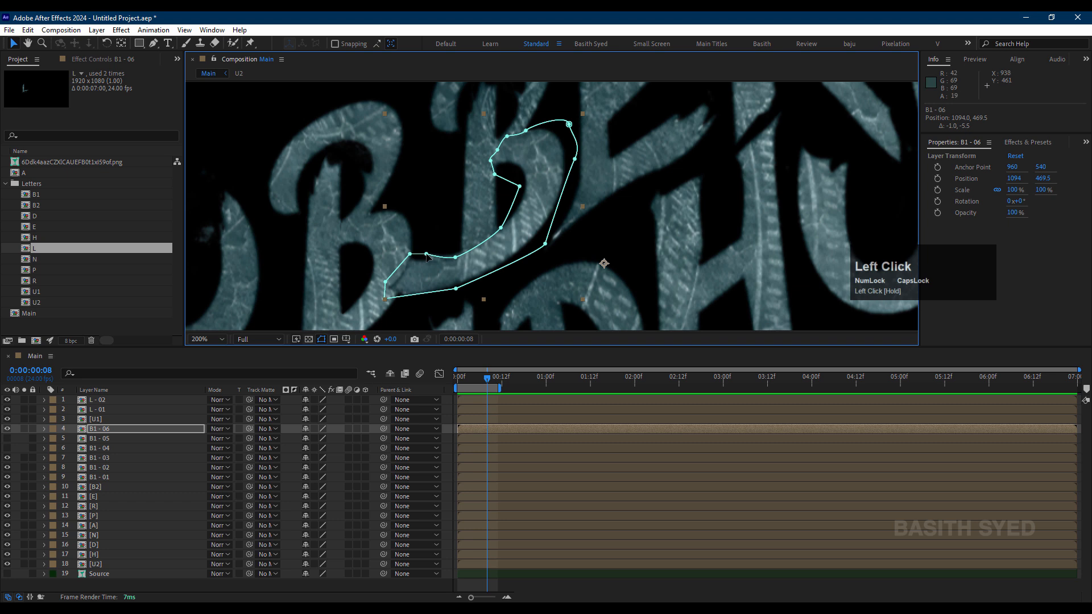
{"action": "left_click_drag", "start_coordinate": [426, 255], "coordinate": [418, 288]}
Step: Show the B1 - 05 and B1 - 04 layers again and hide the original B2 layer
{"action": "left_click_drag", "start_coordinate": [9, 440], "coordinate": [9, 449]}
{"action": "left_click", "coordinate": [107, 484]}
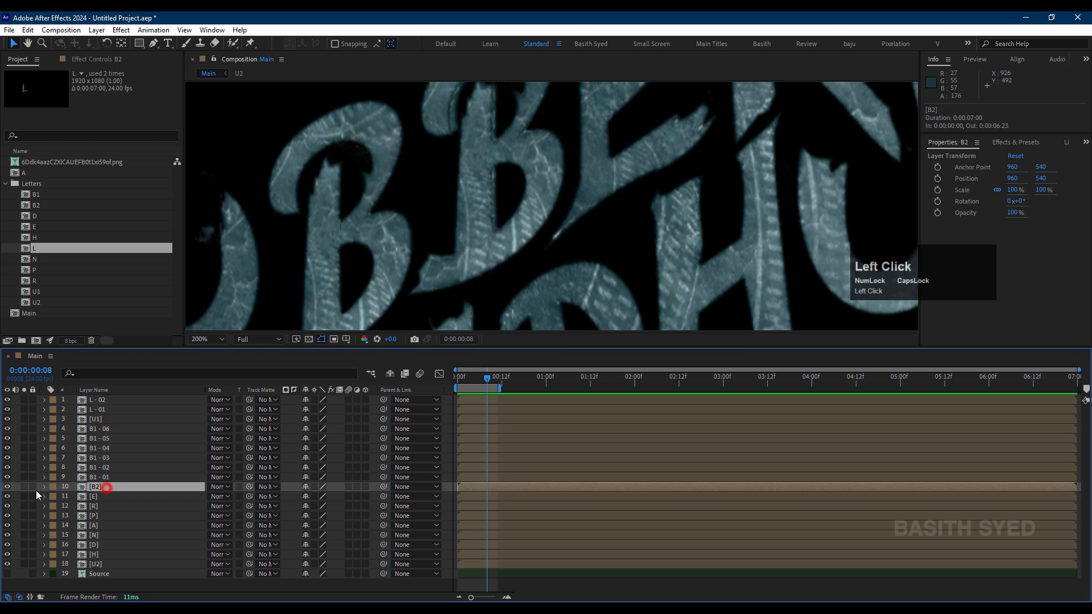
{"action": "left_click", "coordinate": [7, 487]}
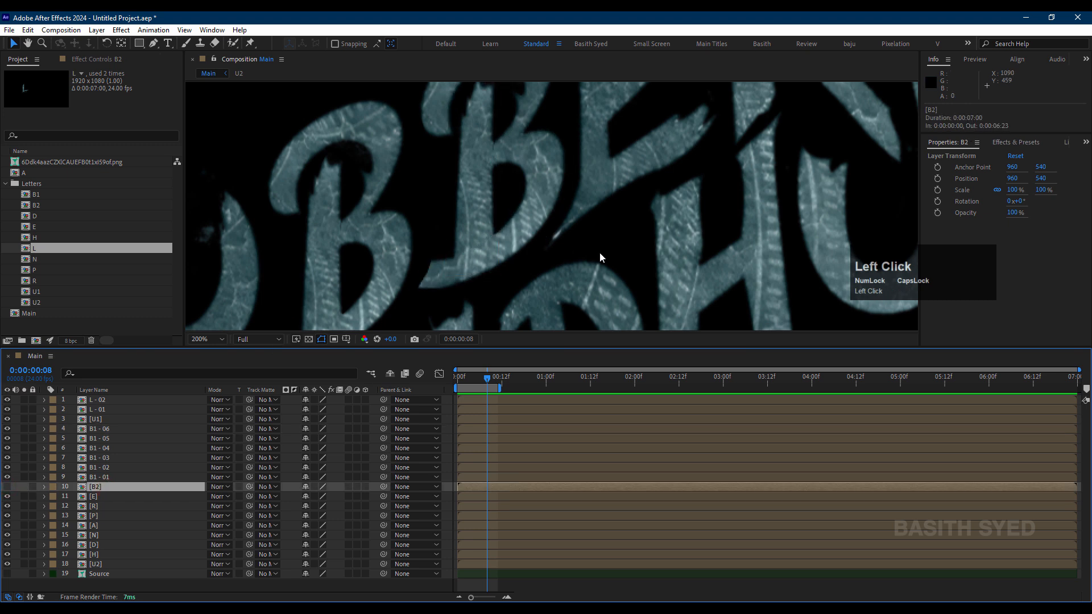
Step: Add vertices to the lower end of the B1 - 06 mask, shape them into a jagged foot, and check the B1 - 04 mask
{"action": "left_click", "coordinate": [106, 429]}
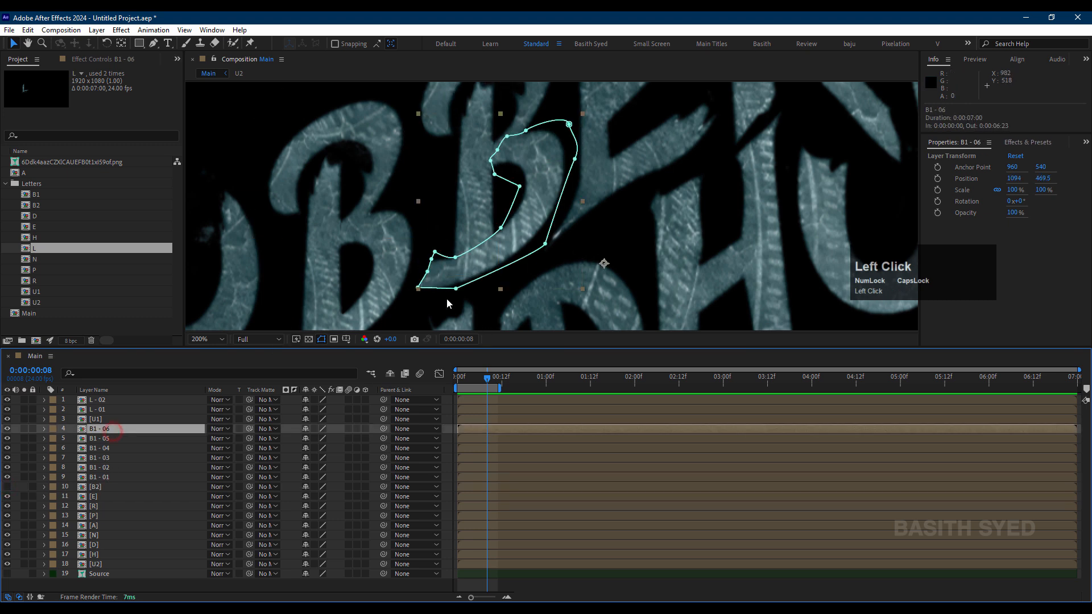
{"action": "scroll", "coordinate": [441, 296], "scroll_direction": "up", "scroll_amount": 2}
{"action": "left_click", "coordinate": [388, 267]}
{"action": "left_click_drag", "start_coordinate": [388, 267], "coordinate": [513, 136]}
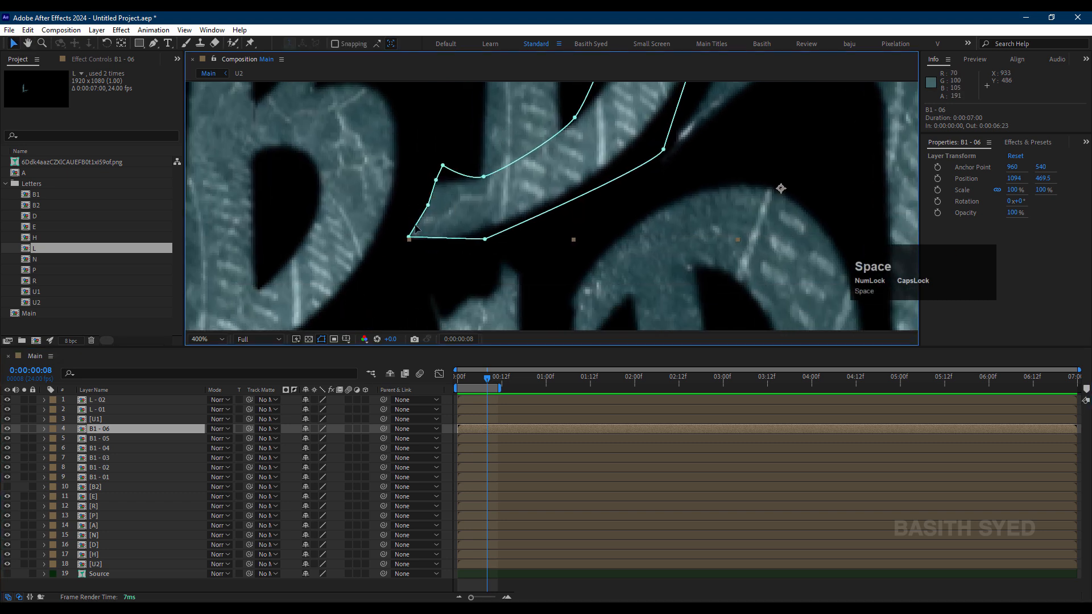
{"action": "key", "text": "g"}
{"action": "mouse_move", "coordinate": [415, 228]}
{"action": "left_mouse_down"}
{"action": "mouse_move", "coordinate": [432, 211]}
{"action": "mouse_move", "coordinate": [441, 166]}
{"action": "mouse_move", "coordinate": [427, 170]}
{"action": "left_mouse_up"}
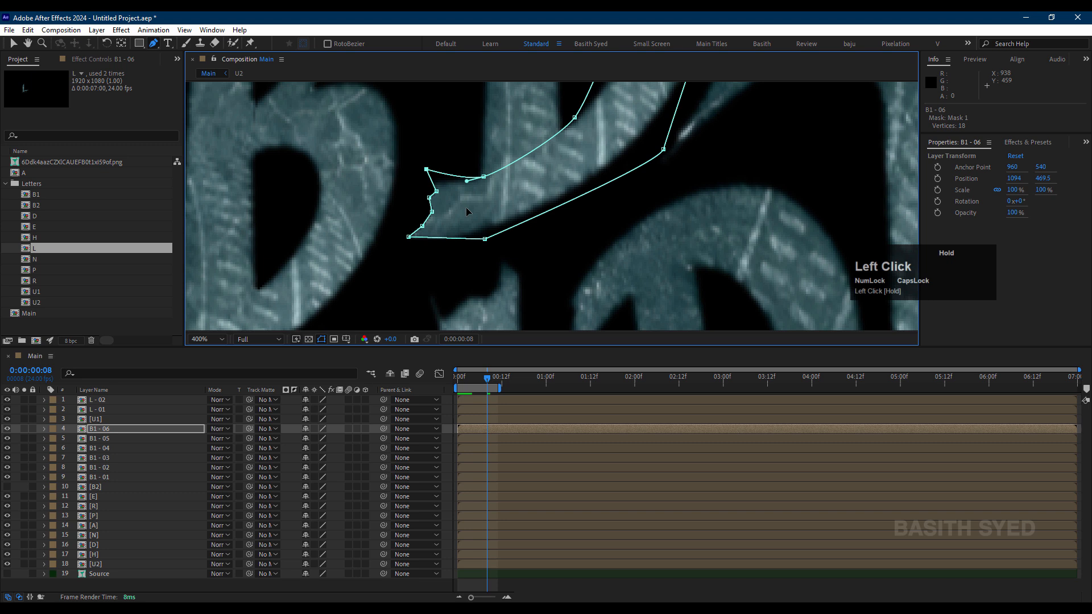
{"action": "left_click", "coordinate": [17, 439]}
{"action": "scroll", "coordinate": [629, 256], "scroll_direction": "down", "scroll_amount": 4}
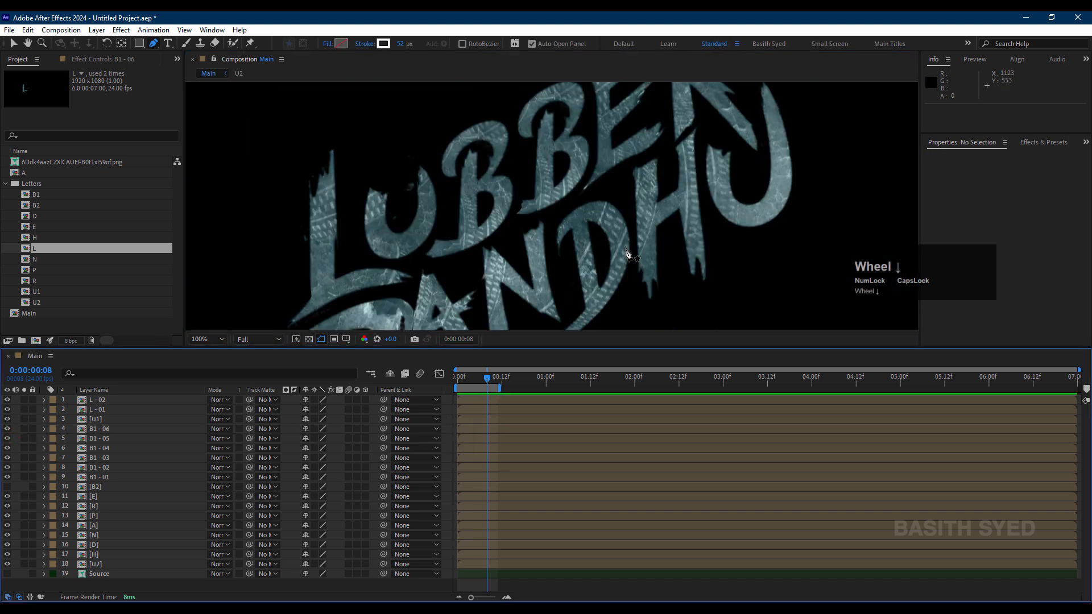
{"action": "scroll", "coordinate": [627, 254], "scroll_direction": "down", "scroll_amount": 2}
{"action": "left_click", "coordinate": [115, 448]}
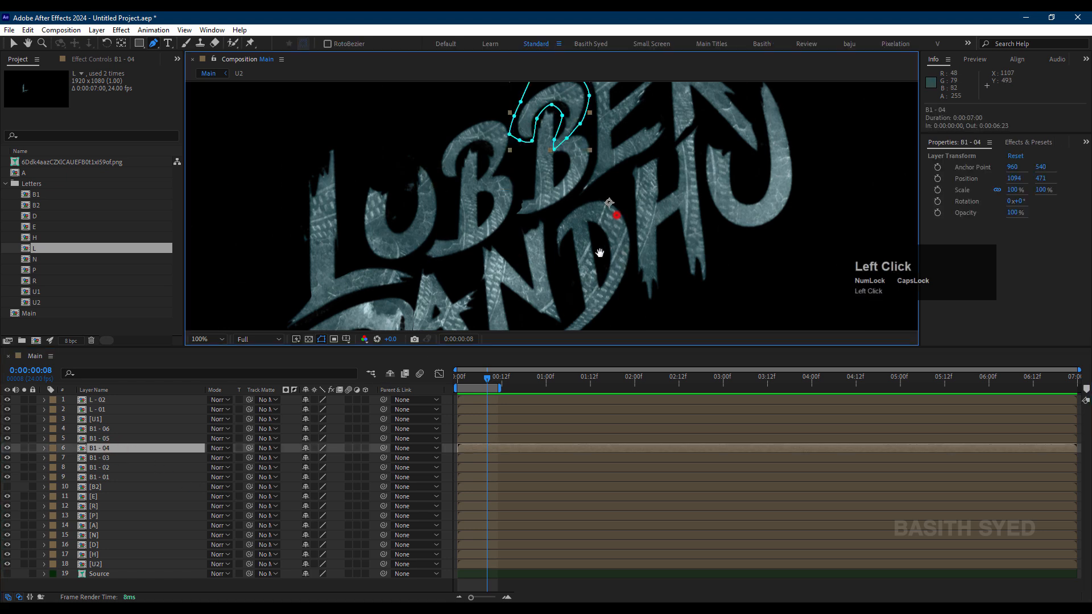
{"action": "key", "text": "space"}
{"action": "left_click_drag", "start_coordinate": [597, 244], "coordinate": [582, 268]}
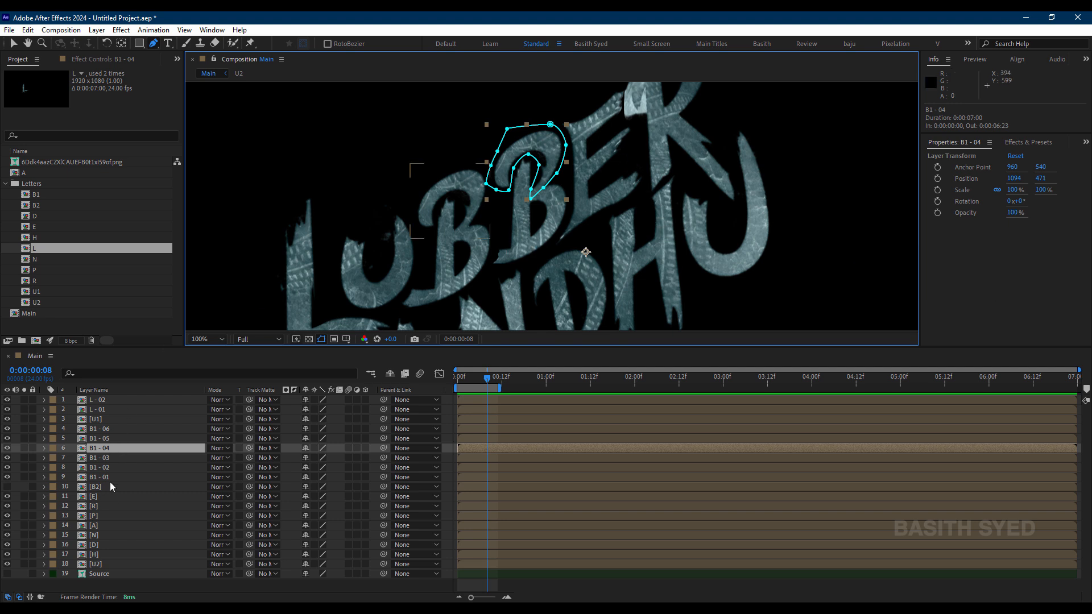
Step: Solo the E layer and draw a closed Pen mask around the E's top arm
{"action": "left_click", "coordinate": [110, 496]}
{"action": "key", "text": "space"}
{"action": "left_click_drag", "start_coordinate": [626, 187], "coordinate": [599, 210]}
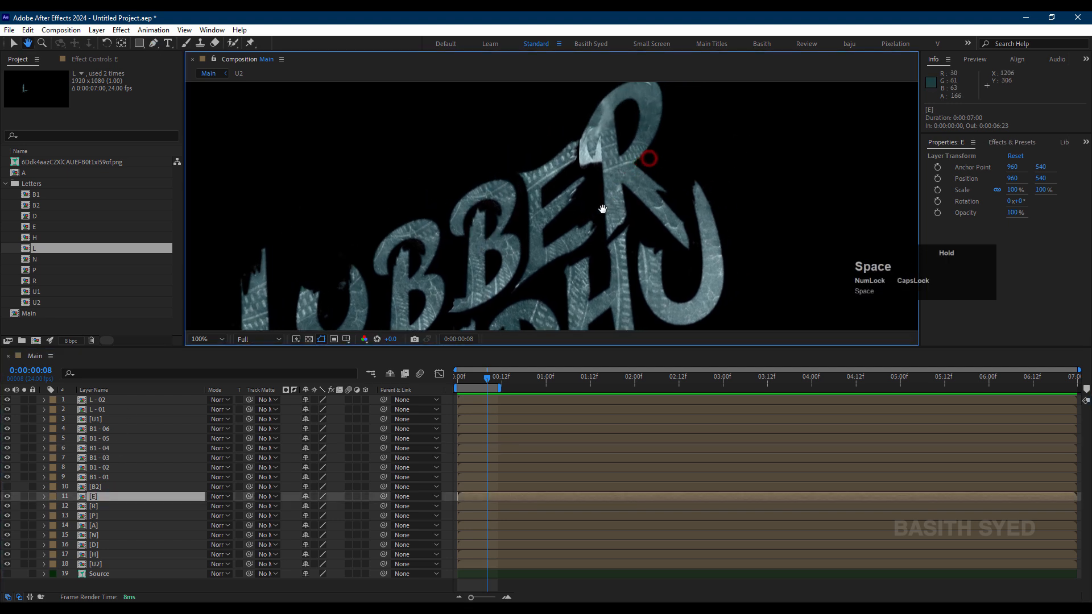
{"action": "scroll", "coordinate": [584, 173], "scroll_direction": "up", "scroll_amount": 2}
{"action": "scroll", "coordinate": [583, 173], "scroll_direction": "up", "scroll_amount": 1}
{"action": "left_click", "coordinate": [153, 43]}
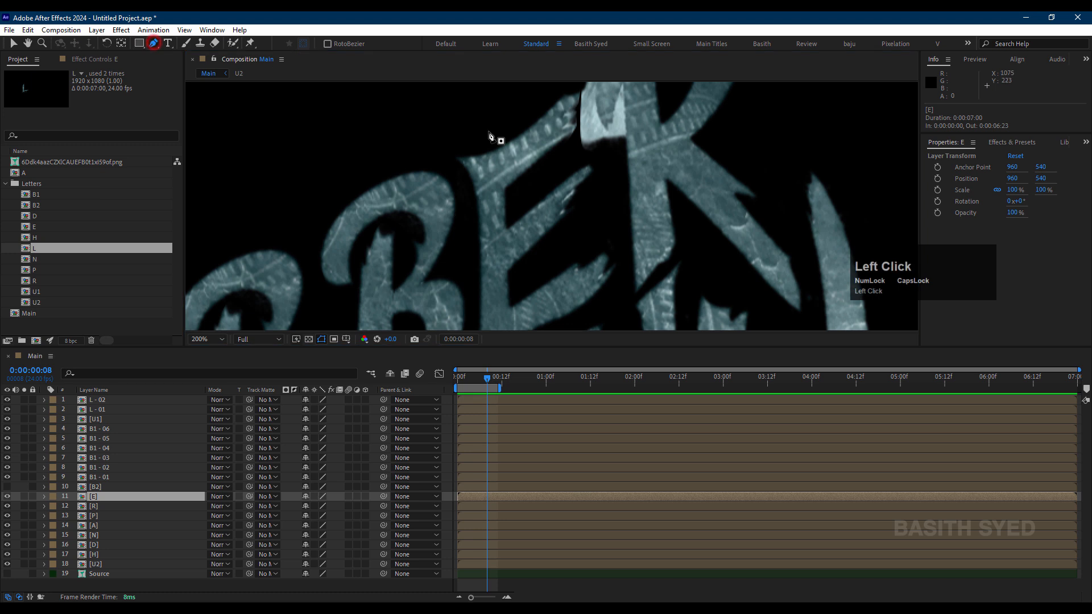
{"action": "left_click_drag", "start_coordinate": [577, 87], "coordinate": [580, 117]}
{"action": "left_click", "coordinate": [579, 117]}
{"action": "left_click", "coordinate": [22, 500]}
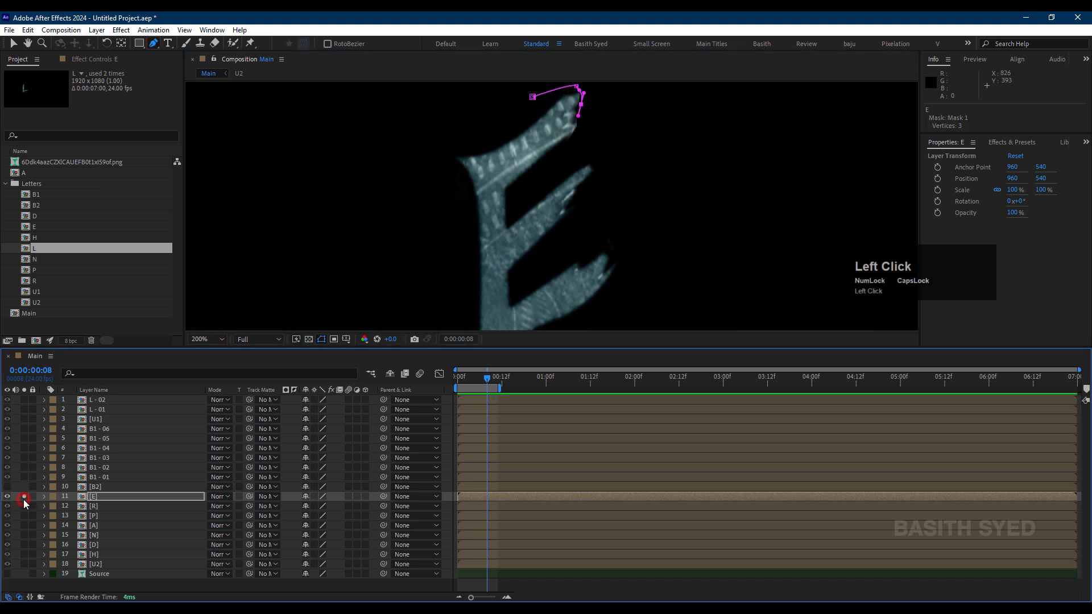
{"action": "left_click_drag", "start_coordinate": [580, 140], "coordinate": [515, 190]}
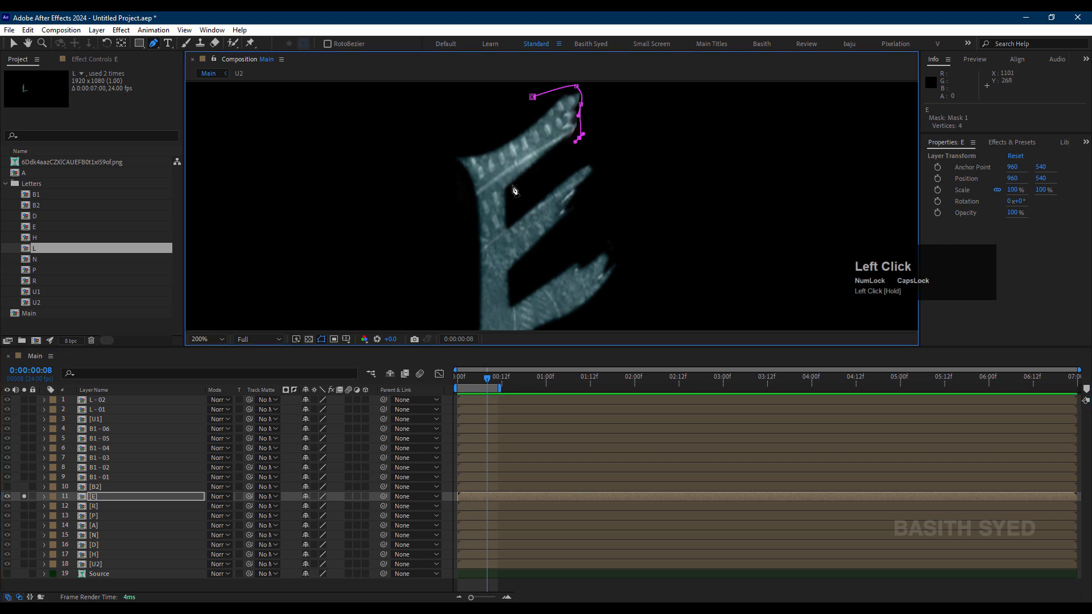
{"action": "left_click", "coordinate": [500, 190]}
{"action": "left_click", "coordinate": [449, 164]}
{"action": "left_click_drag", "start_coordinate": [460, 144], "coordinate": [497, 130]}
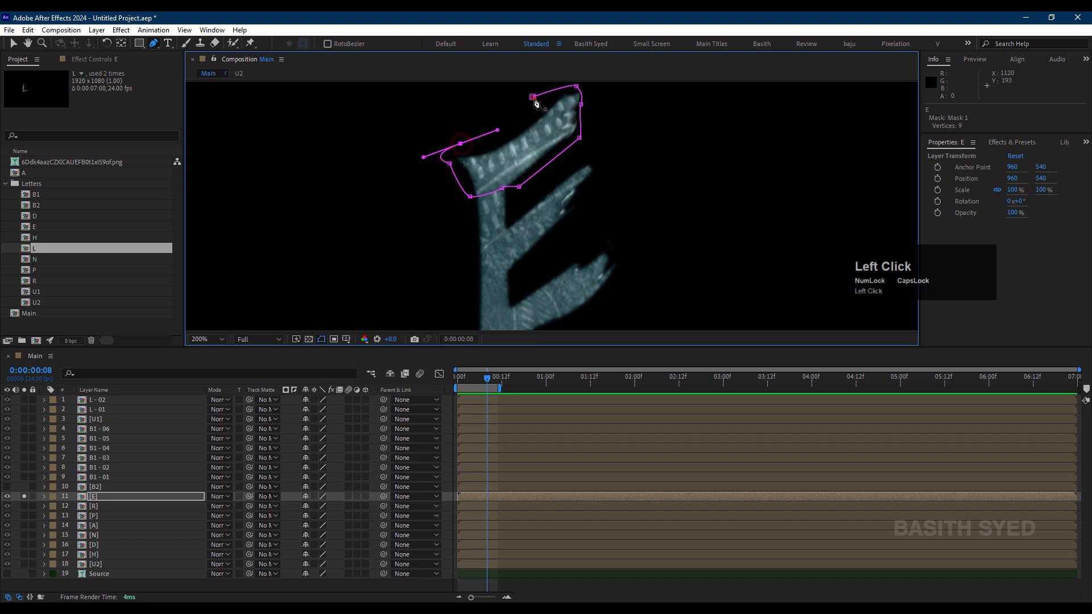
{"action": "left_click", "coordinate": [532, 97]}
Step: Rename the masked E layer as E - 01
{"action": "left_click", "coordinate": [108, 497]}
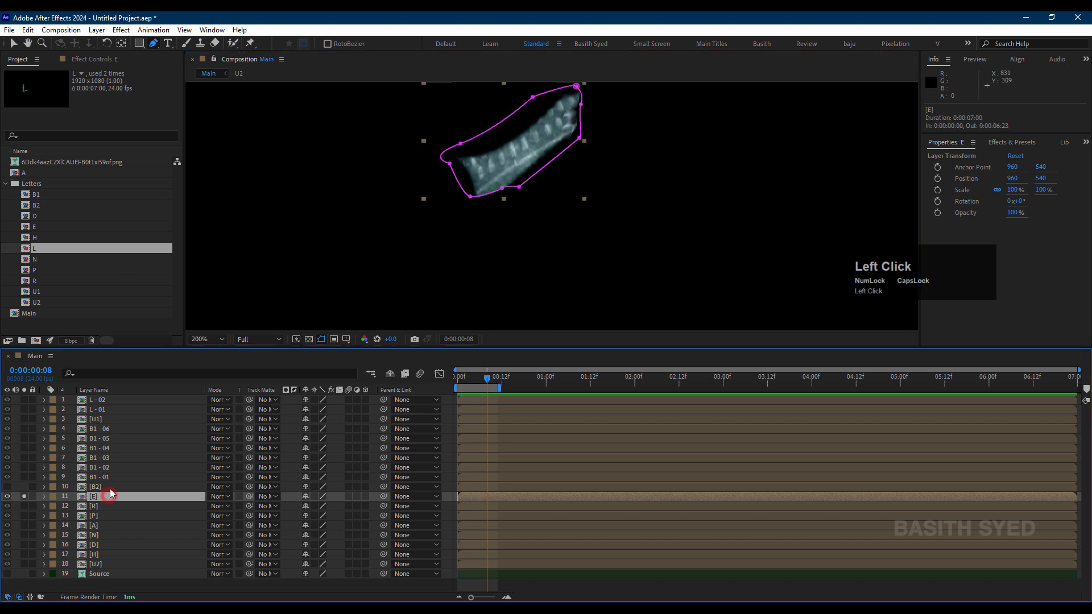
{"action": "key", "text": "Return"}
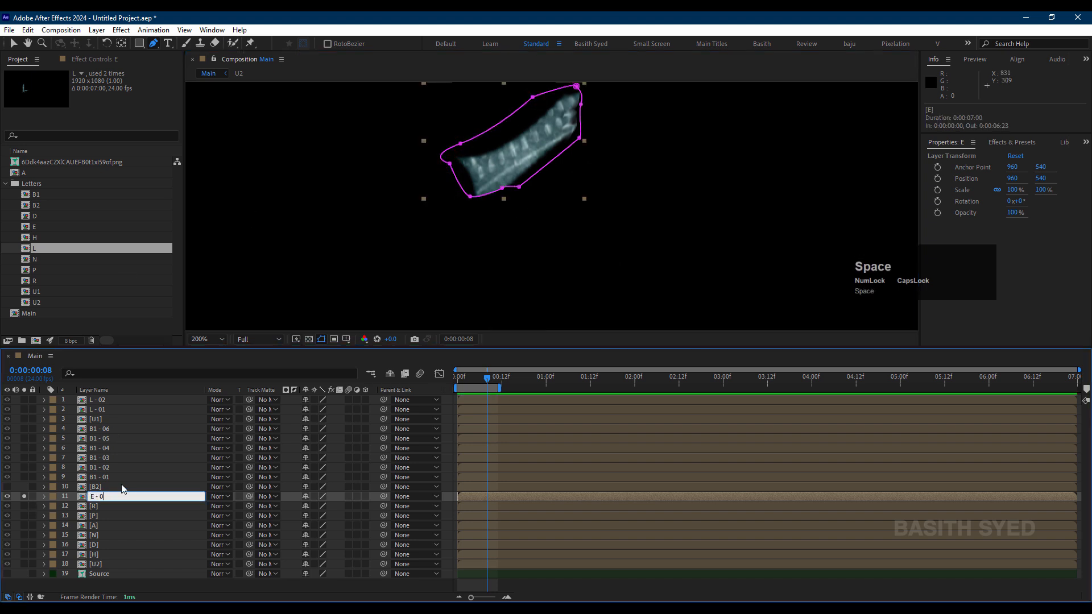
{"action": "key", "text": "Return"}
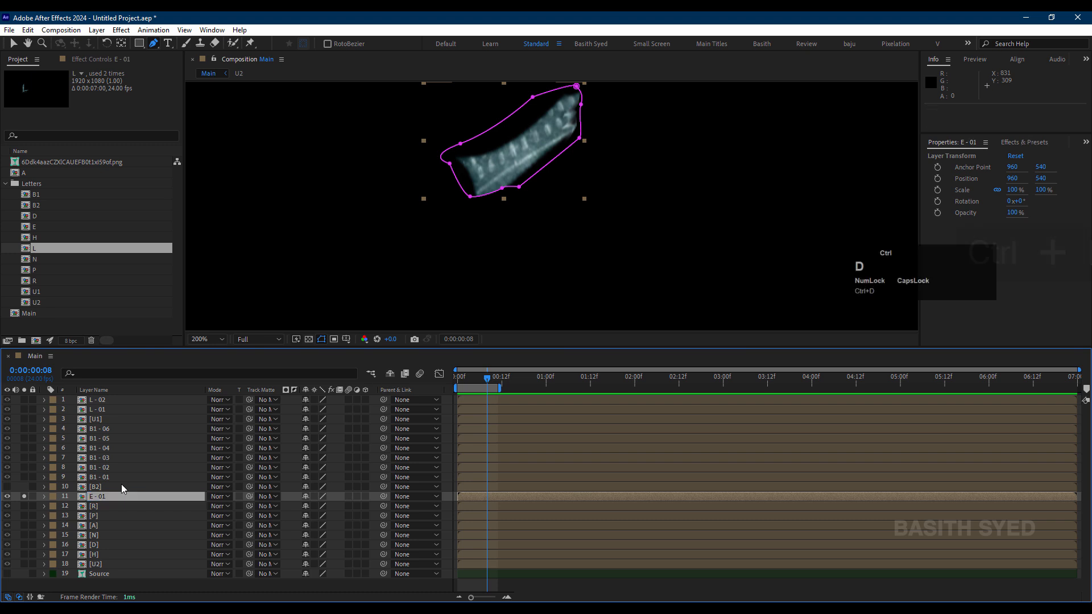
Step: Duplicate the E - 01 layer and delete the mask from the copy
{"action": "key", "text": "ctrl+d"}
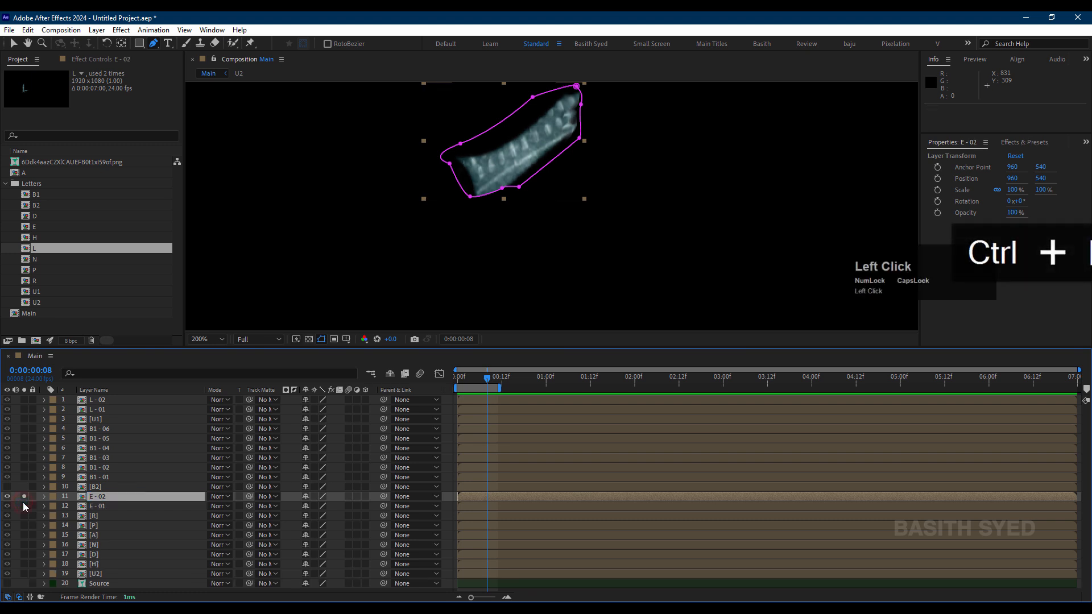
{"action": "left_click", "coordinate": [93, 507]}
{"action": "key", "text": "Delete"}
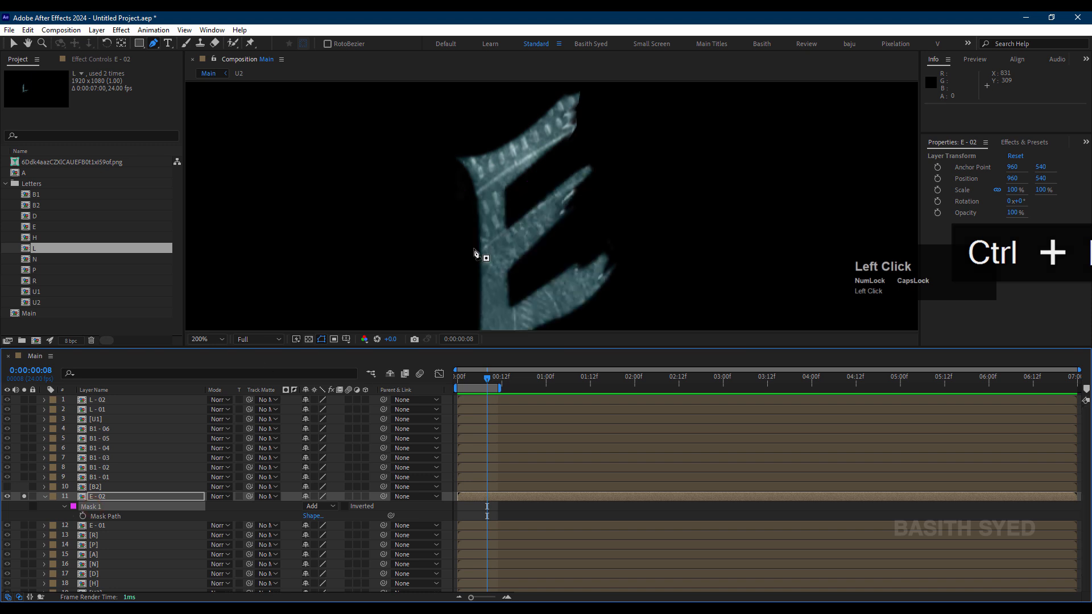
Step: Start a Pen mask on E - 02 with a jagged top edge just below the E's top arm and trace down the stem's right side
{"action": "left_click", "coordinate": [473, 201]}
{"action": "left_click", "coordinate": [484, 181]}
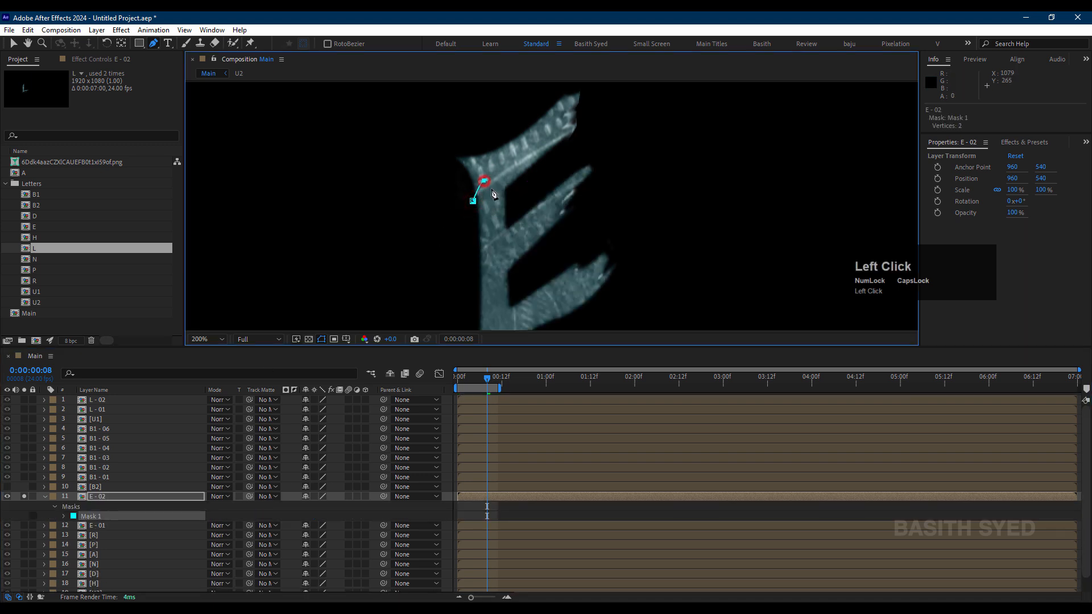
{"action": "key", "text": "ctrl+z"}
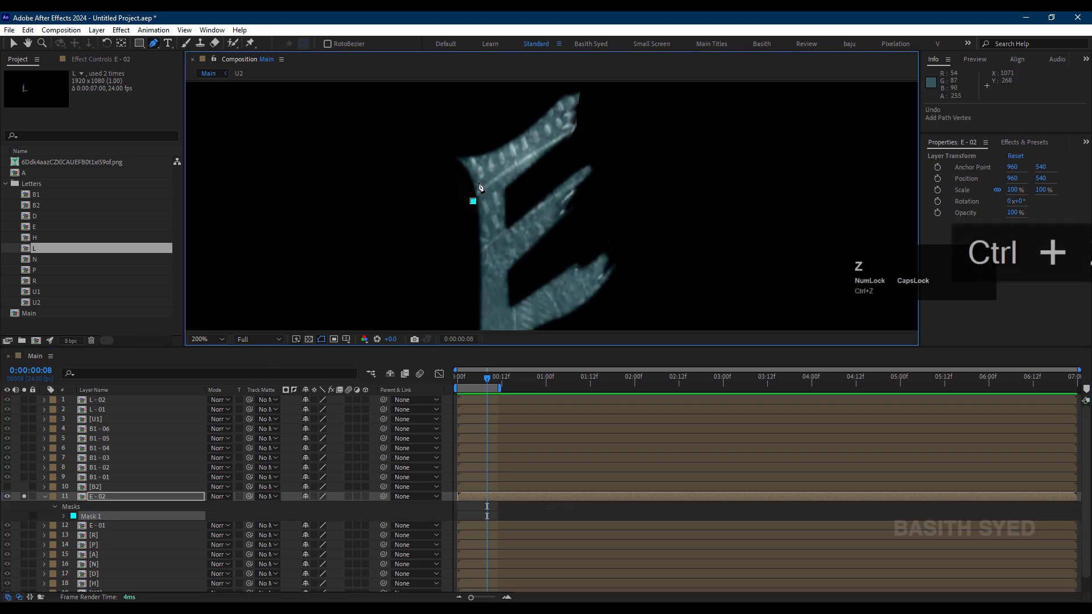
{"action": "left_click", "coordinate": [478, 182]}
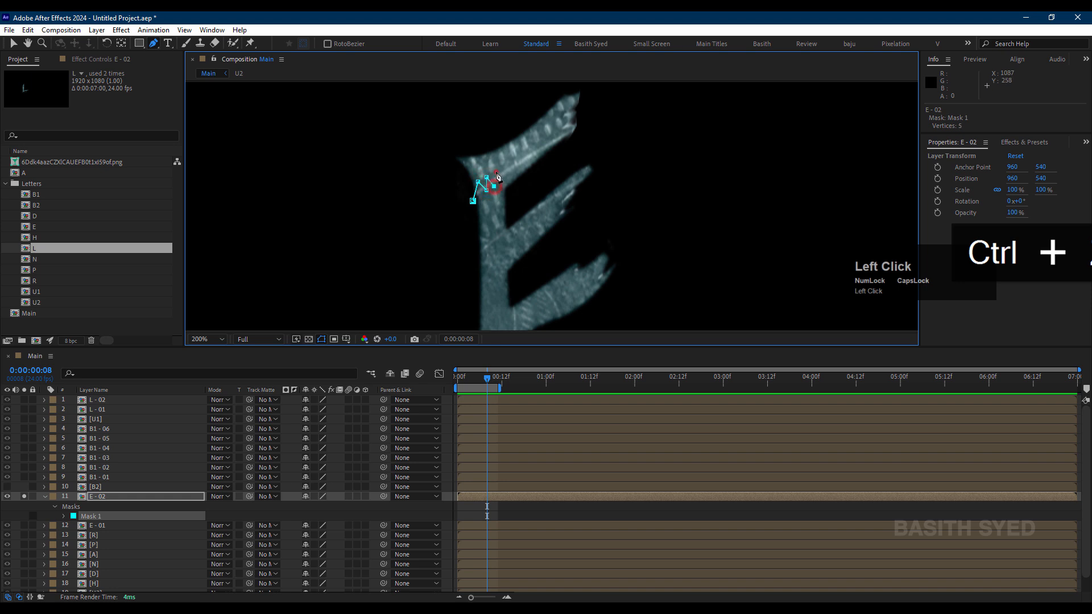
{"action": "left_click", "coordinate": [508, 193]}
{"action": "left_click_drag", "start_coordinate": [510, 222], "coordinate": [491, 187]}
{"action": "left_click", "coordinate": [493, 165]}
{"action": "left_click", "coordinate": [493, 202]}
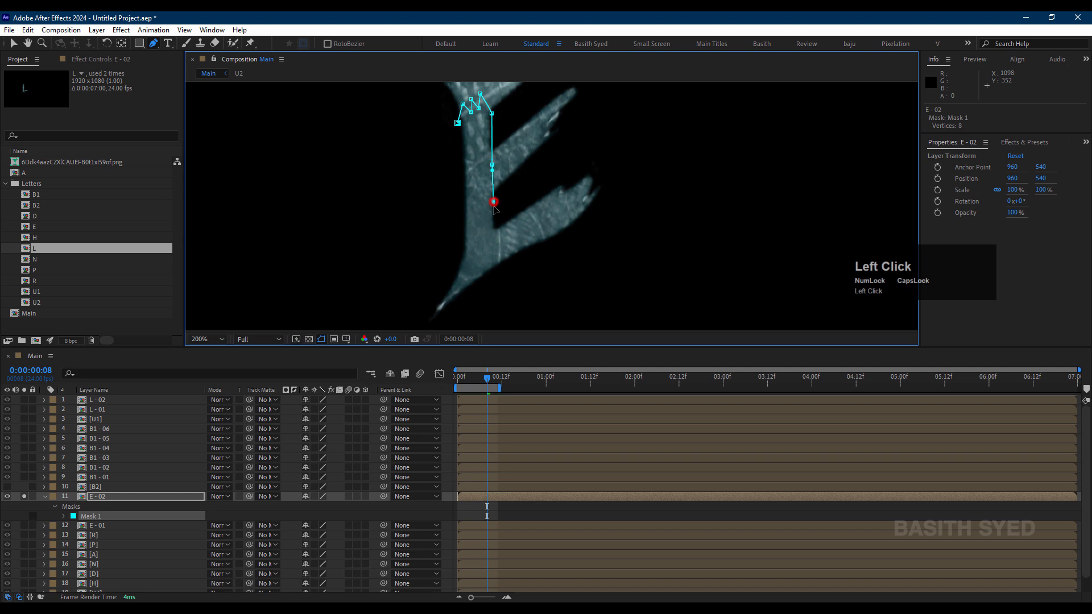
{"action": "left_click", "coordinate": [495, 209]}
{"action": "left_click_drag", "start_coordinate": [496, 242], "coordinate": [491, 281]}
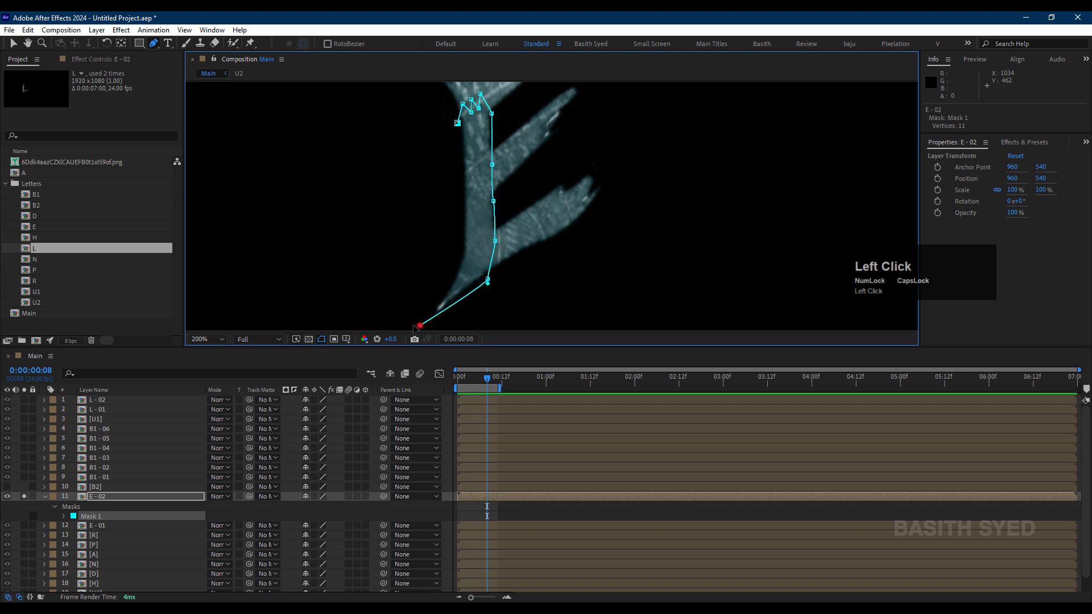
Step: Finish the E - 02 mask with a jagged lower edge at the stem's foot and close it up the stem's left side
{"action": "left_click_drag", "start_coordinate": [420, 326], "coordinate": [415, 256]}
{"action": "key", "text": "ctrl+z"}
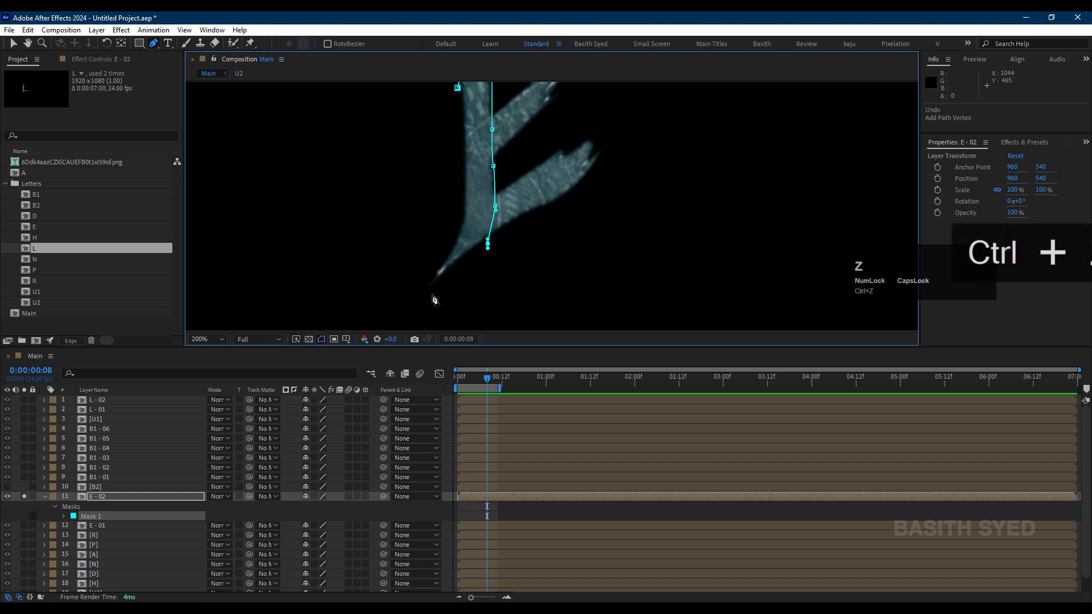
{"action": "left_click_drag", "start_coordinate": [431, 294], "coordinate": [442, 296]}
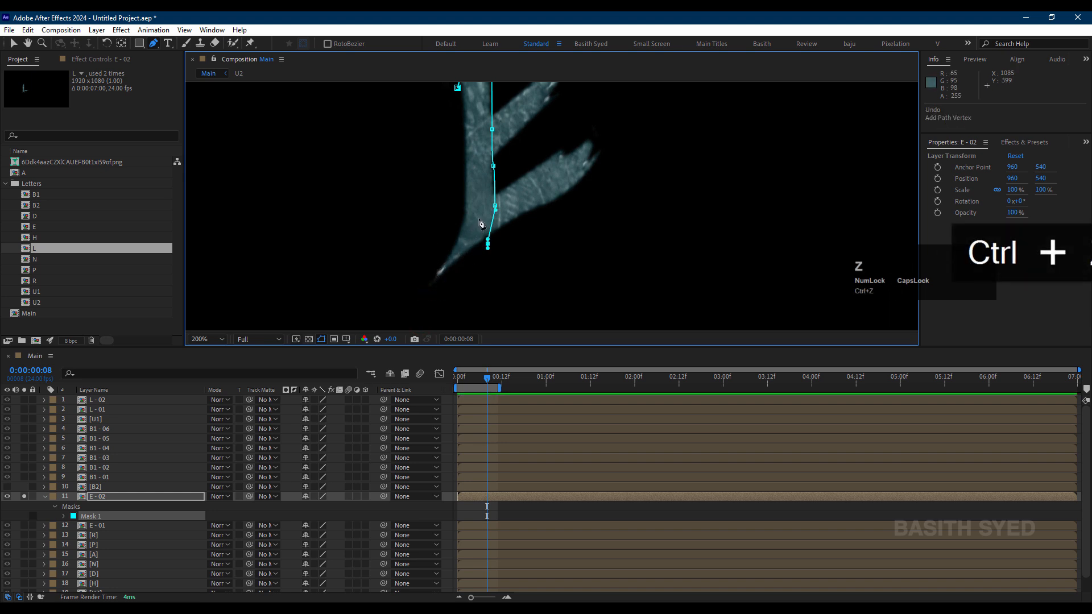
{"action": "left_click_drag", "start_coordinate": [489, 245], "coordinate": [490, 222]}
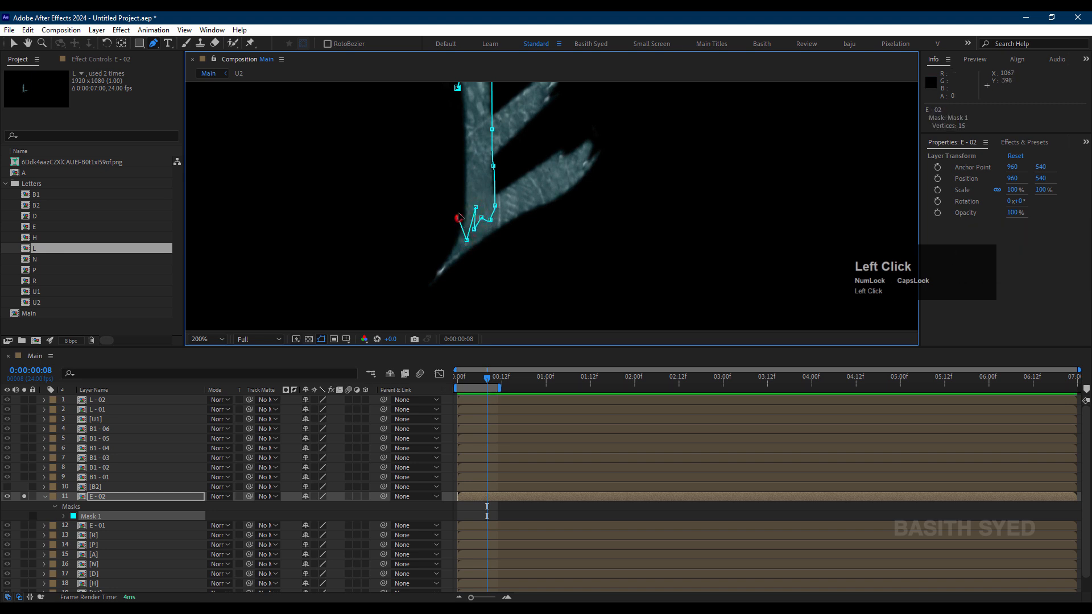
{"action": "left_click_drag", "start_coordinate": [459, 218], "coordinate": [458, 212]}
{"action": "key", "text": "space"}
{"action": "left_click_drag", "start_coordinate": [455, 175], "coordinate": [464, 219]}
{"action": "left_click", "coordinate": [467, 133]}
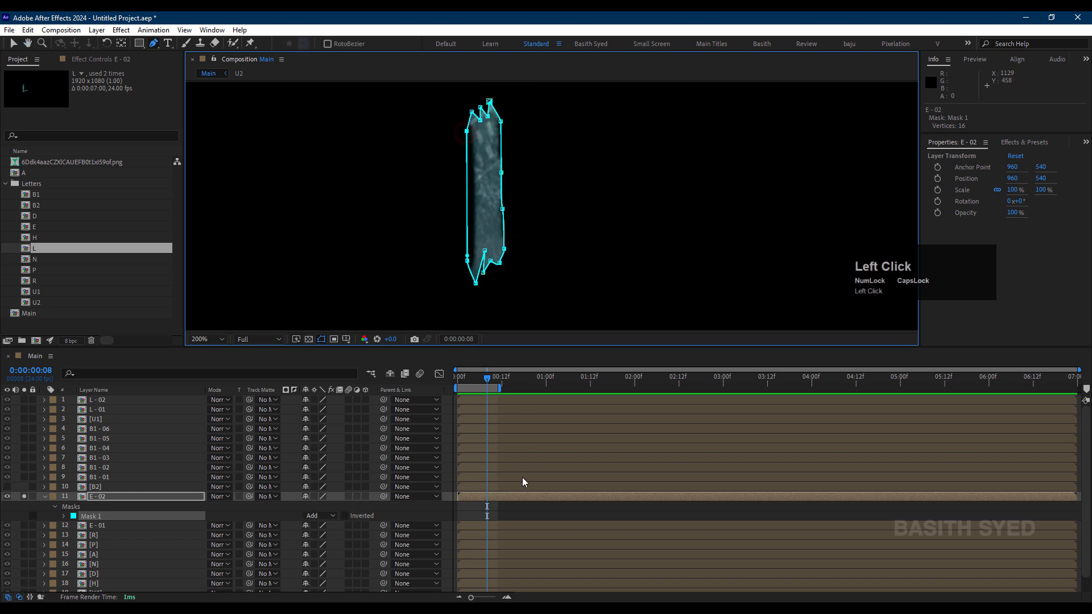
{"action": "left_click", "coordinate": [520, 508]}
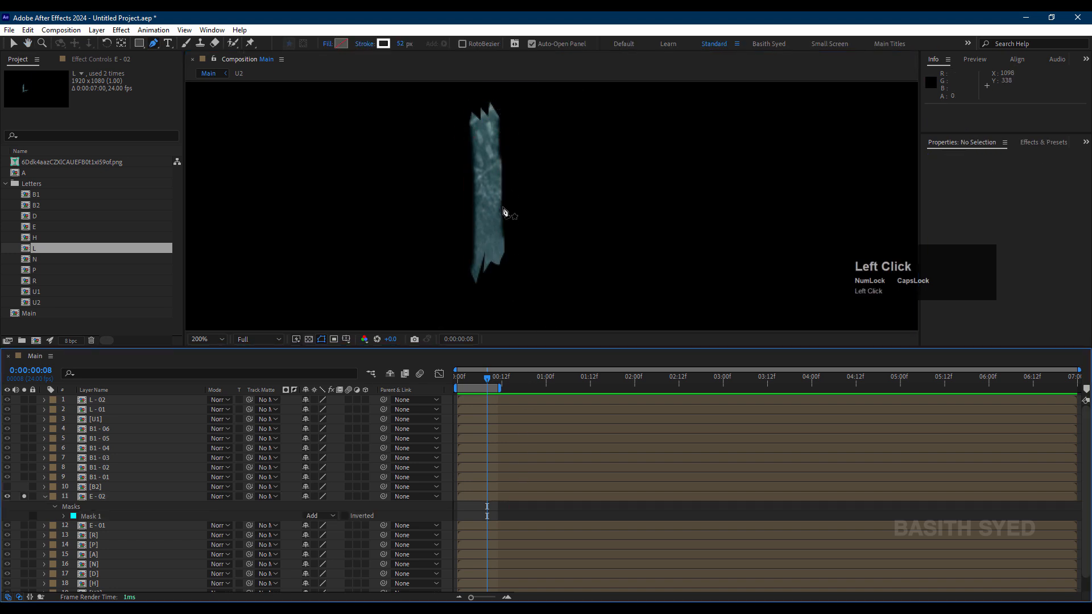
Step: Duplicate the E - 02 layer and delete the mask from the copy
{"action": "left_click", "coordinate": [119, 496]}
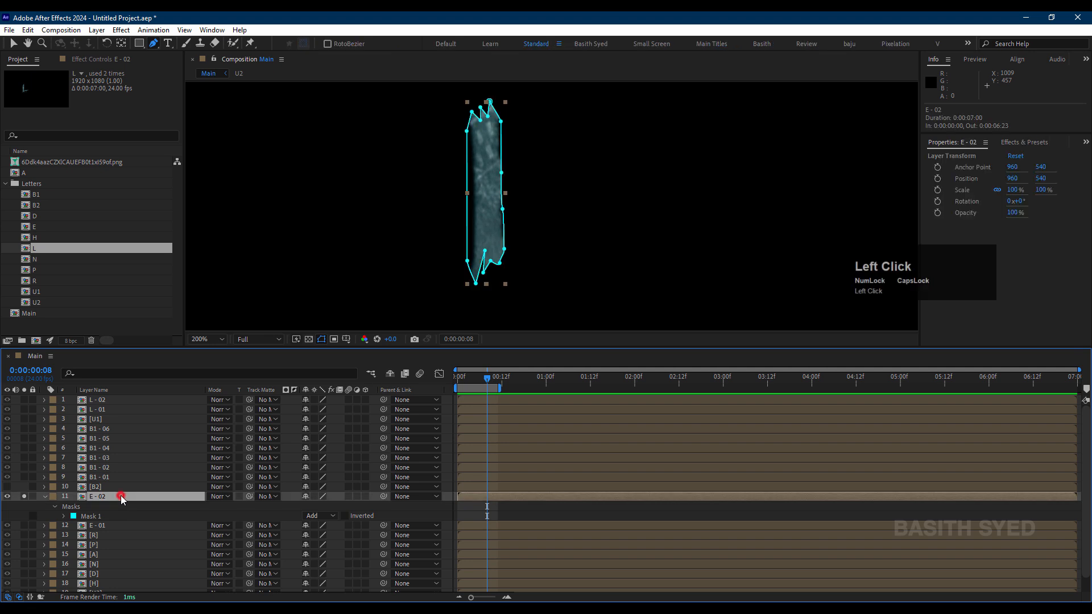
{"action": "key", "text": "ctrl+d"}
{"action": "left_click", "coordinate": [106, 507]}
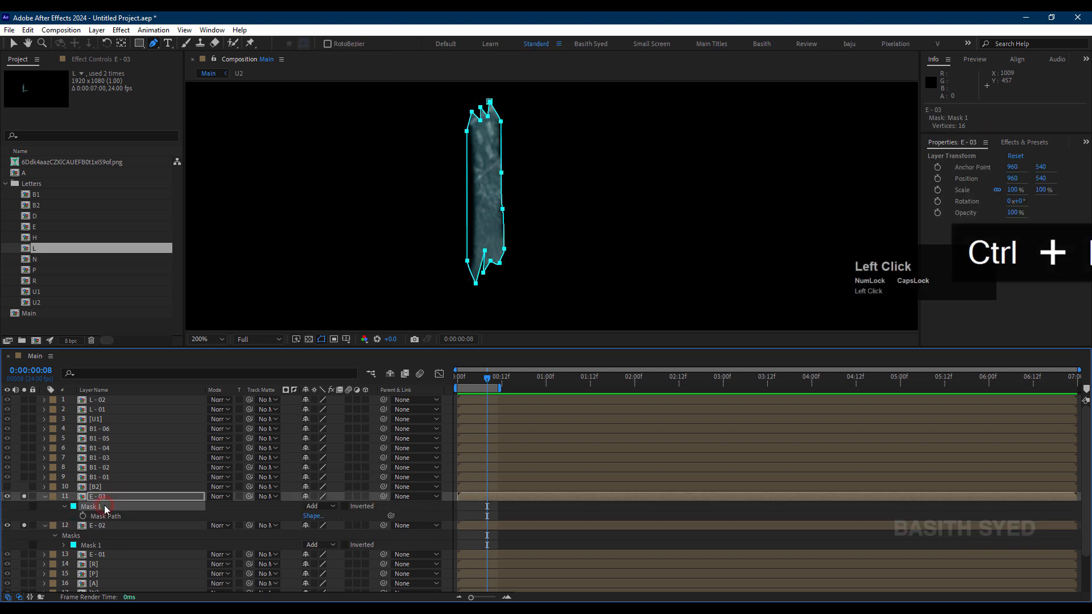
{"action": "key", "text": "Delete"}
Step: Draw a closed Pen mask on E - 03 around the E's bottom arm, including its pointed lower tail
{"action": "left_click_drag", "start_coordinate": [459, 300], "coordinate": [460, 247]}
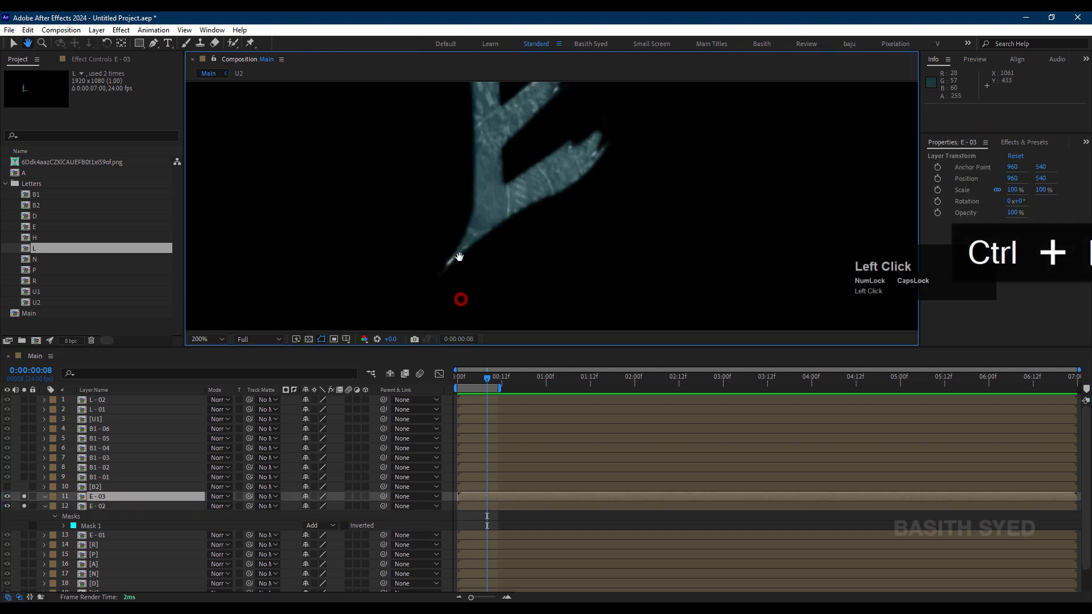
{"action": "left_click_drag", "start_coordinate": [429, 299], "coordinate": [427, 264]}
{"action": "left_click", "coordinate": [435, 240]}
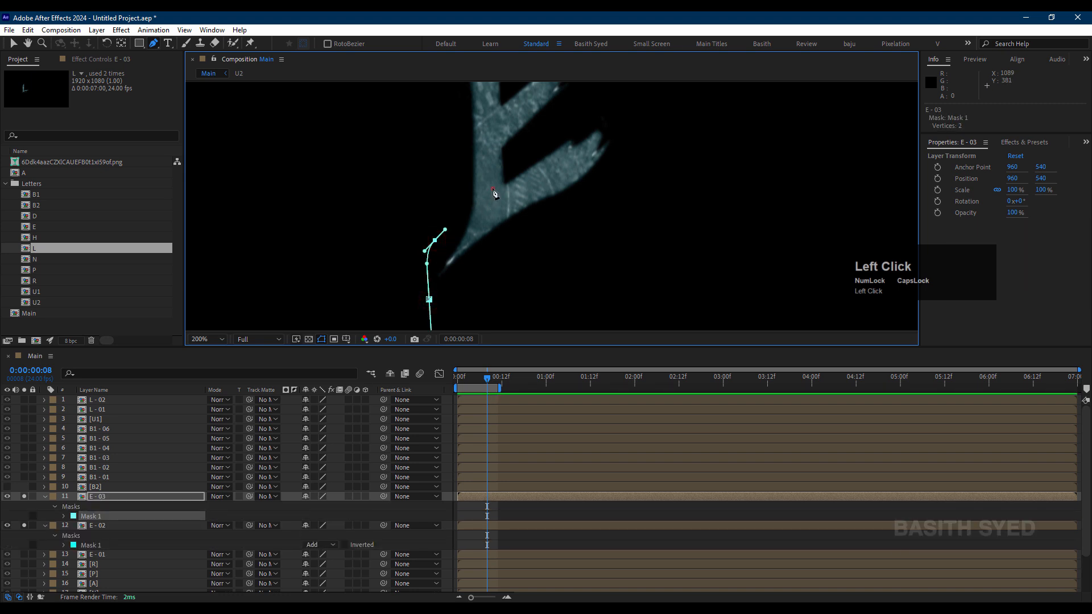
{"action": "left_click_drag", "start_coordinate": [492, 189], "coordinate": [520, 169]}
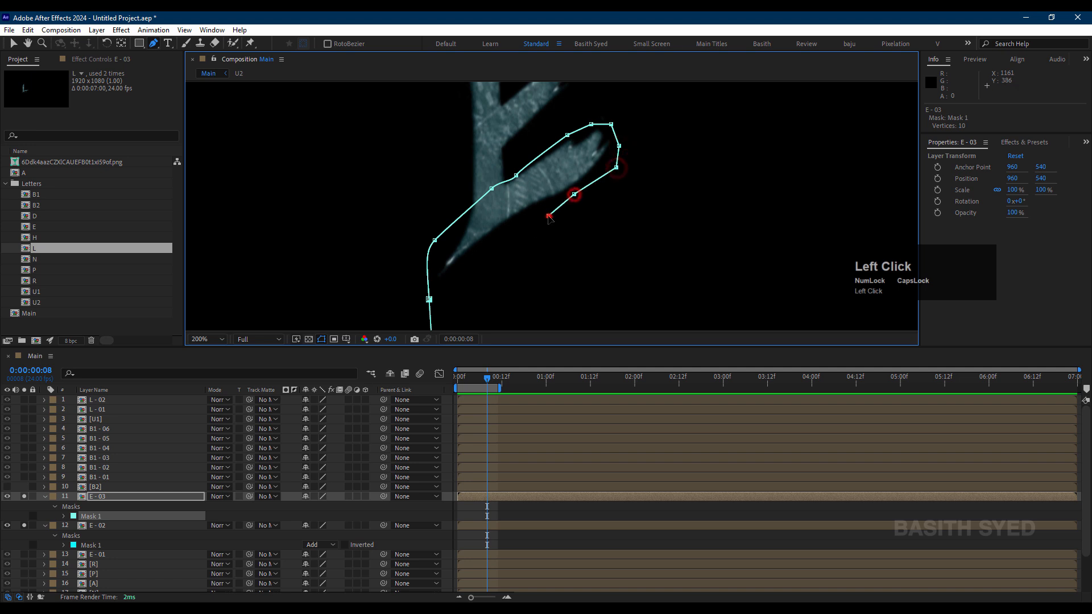
{"action": "left_click_drag", "start_coordinate": [429, 300], "coordinate": [487, 311]}
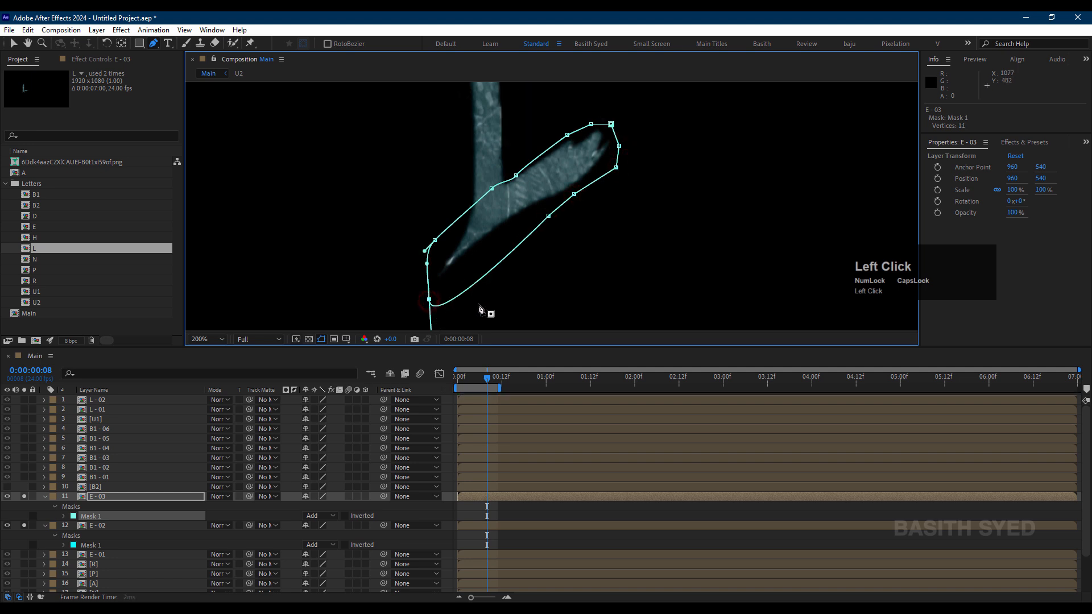
Step: Turn off solo for the E - 02 and E - 03 layers and deselect everything
{"action": "left_click", "coordinate": [25, 526]}
{"action": "left_click", "coordinate": [24, 525]}
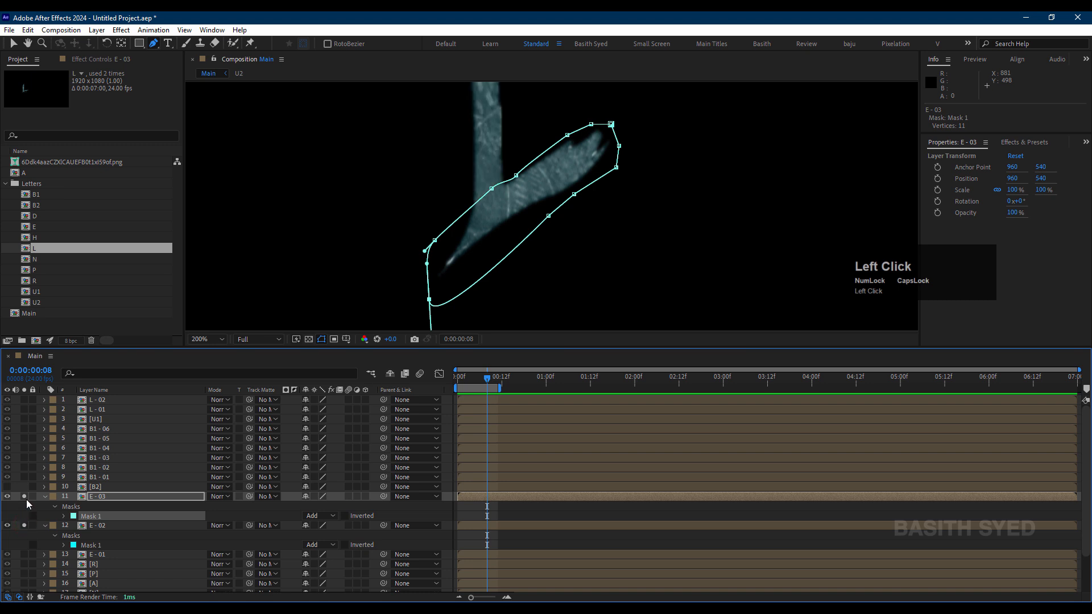
{"action": "left_click", "coordinate": [25, 497]}
{"action": "left_click", "coordinate": [31, 507]}
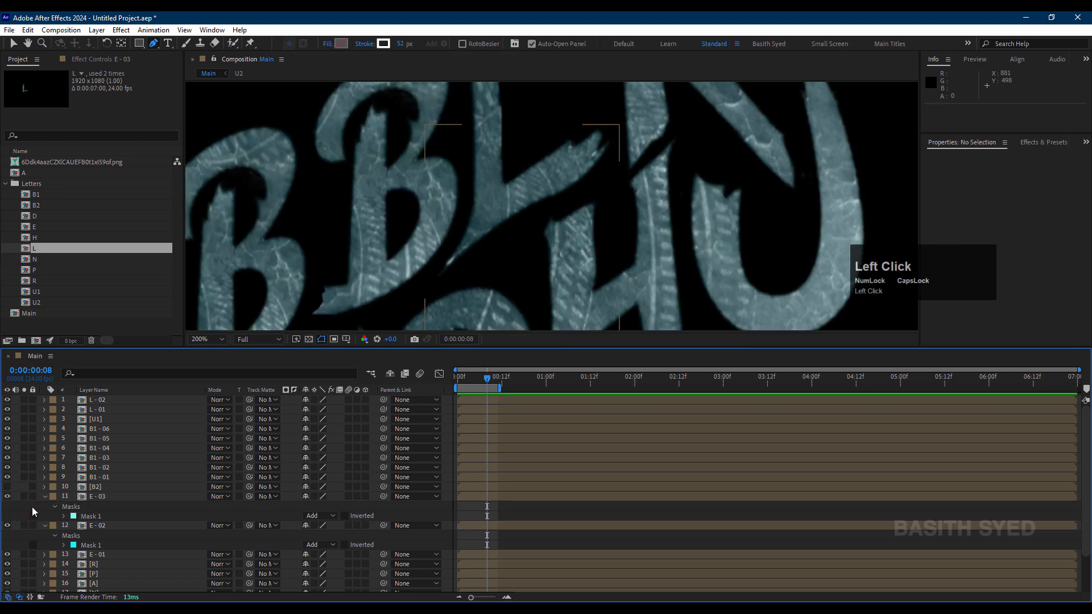
Step: Set the Main composition's background color to light grey E8E8E8
{"action": "left_click", "coordinate": [64, 29]}
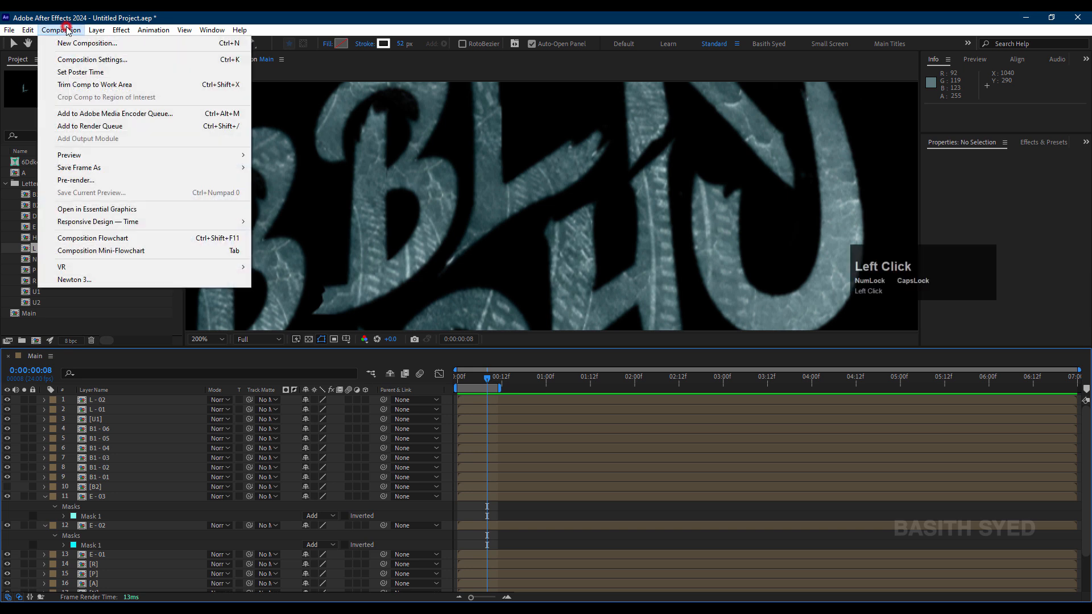
{"action": "left_click", "coordinate": [123, 61]}
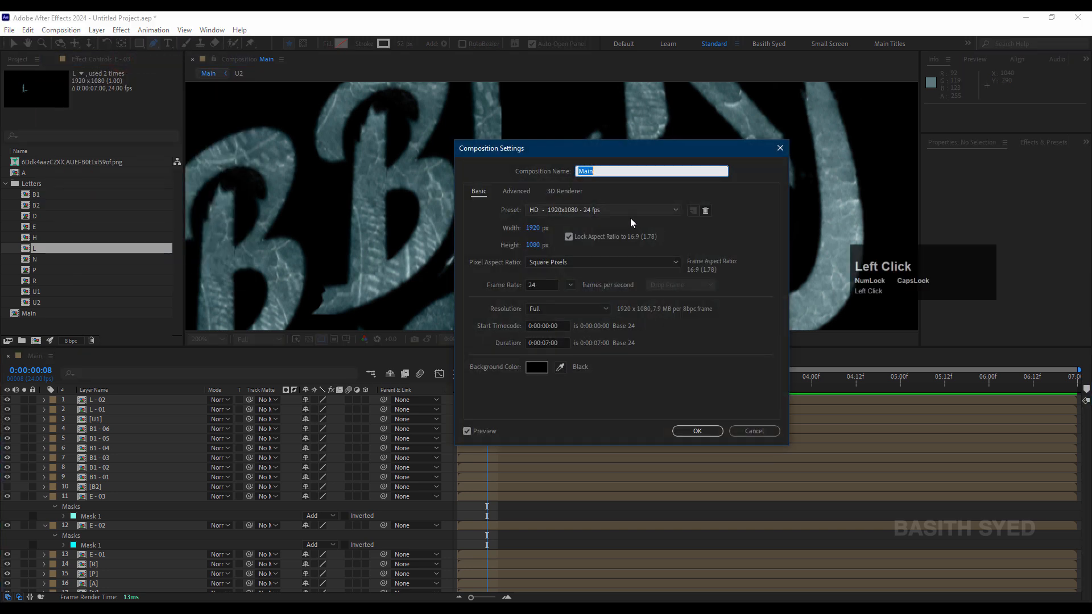
{"action": "left_click", "coordinate": [537, 366]}
{"action": "mouse_move", "coordinate": [712, 300]}
{"action": "left_mouse_down"}
{"action": "mouse_move", "coordinate": [634, 237]}
{"action": "mouse_move", "coordinate": [768, 250]}
{"action": "left_mouse_up"}
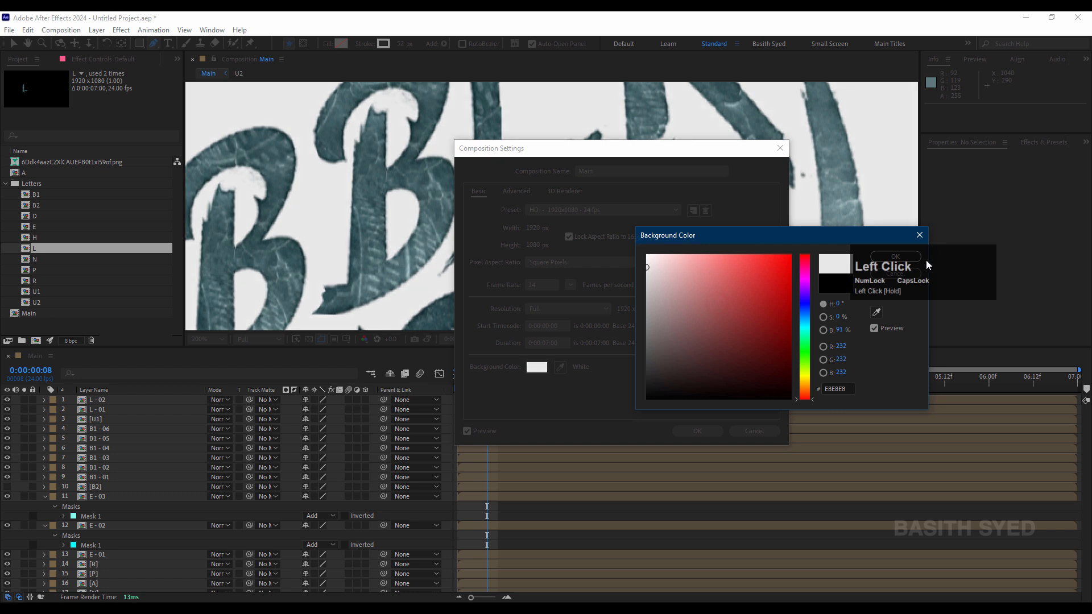
{"action": "left_click_drag", "start_coordinate": [894, 262], "coordinate": [934, 258]}
{"action": "left_click", "coordinate": [907, 258]}
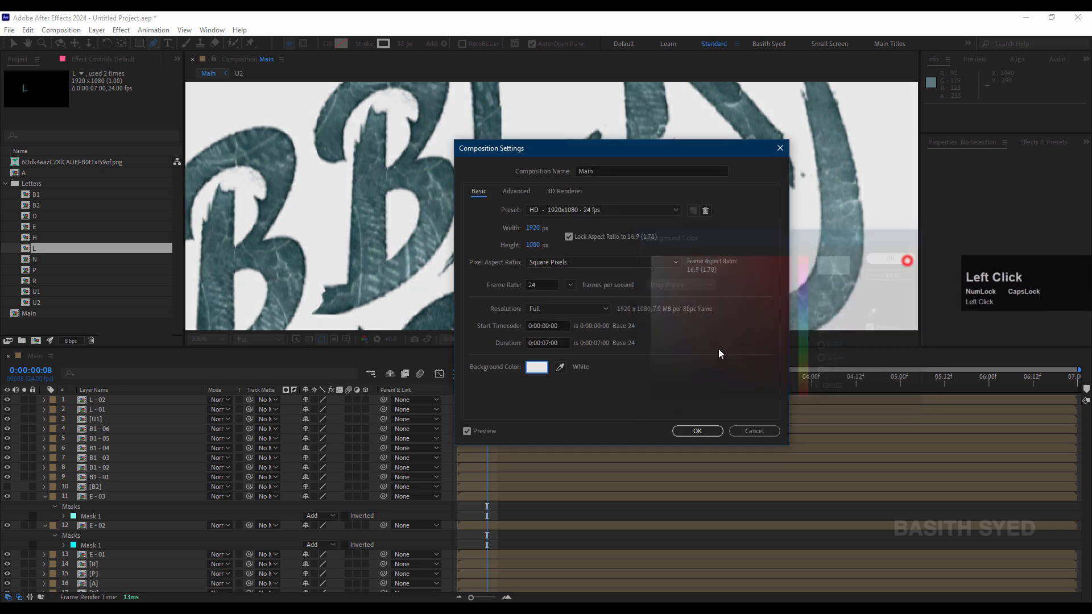
{"action": "left_click", "coordinate": [703, 434]}
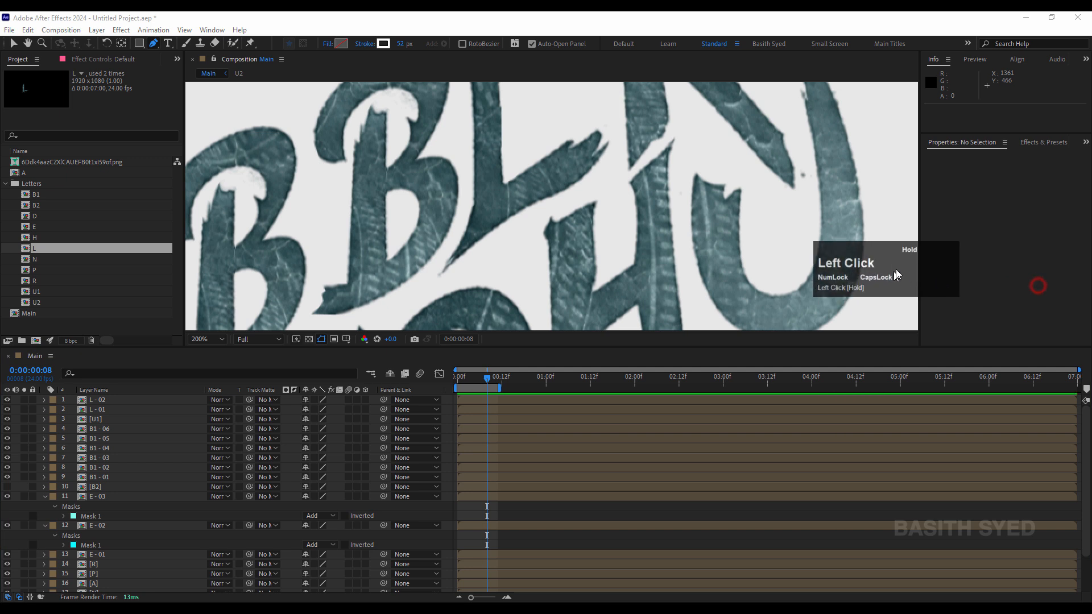
Step: Check the E - 03 and E - 02 masks, duplicate the E - 03 layer and delete the mask from the copy
{"action": "left_click", "coordinate": [120, 497]}
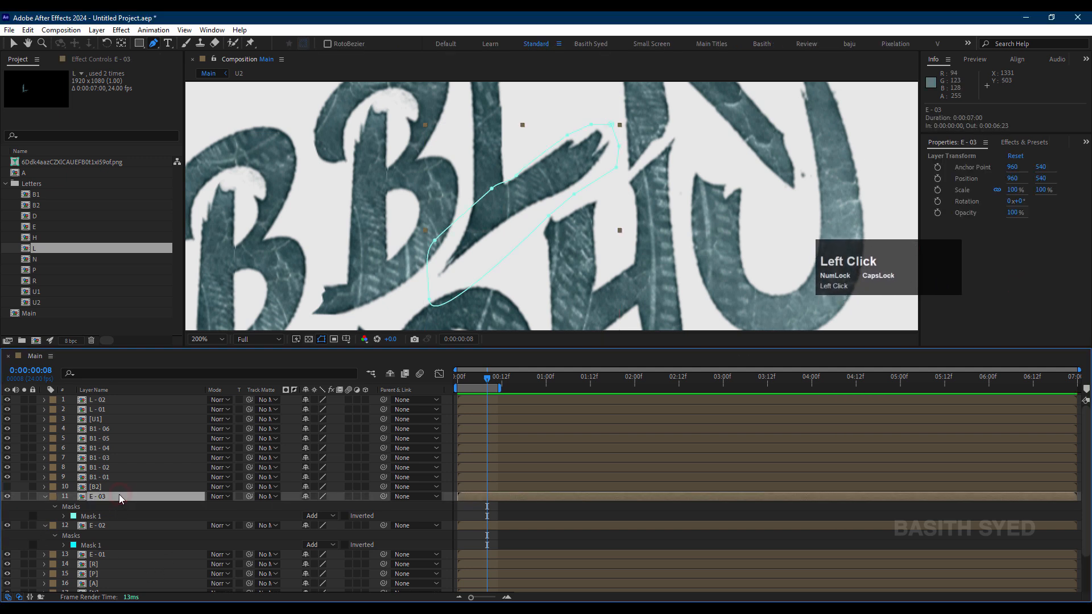
{"action": "left_click_drag", "start_coordinate": [573, 170], "coordinate": [594, 274]}
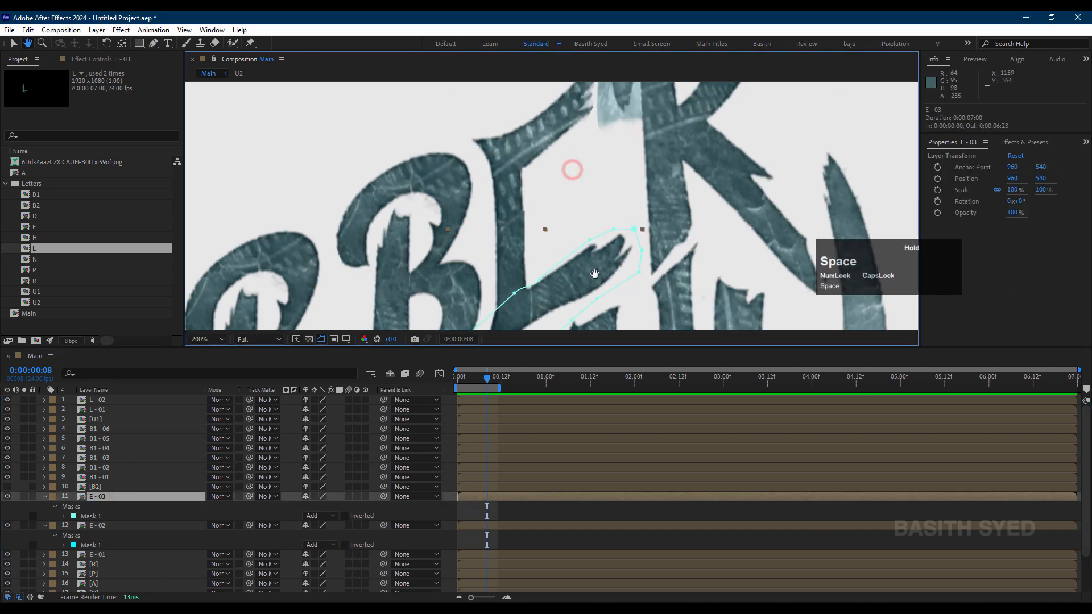
{"action": "left_click", "coordinate": [114, 524]}
{"action": "left_click", "coordinate": [113, 548]}
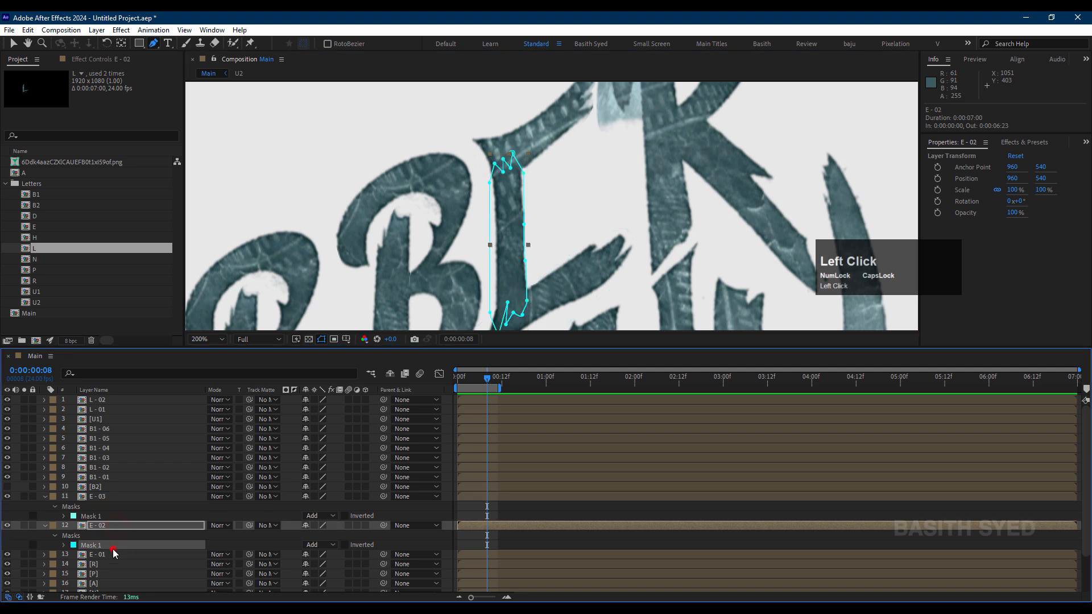
{"action": "left_click", "coordinate": [109, 500]}
{"action": "key", "text": "ctrl+d"}
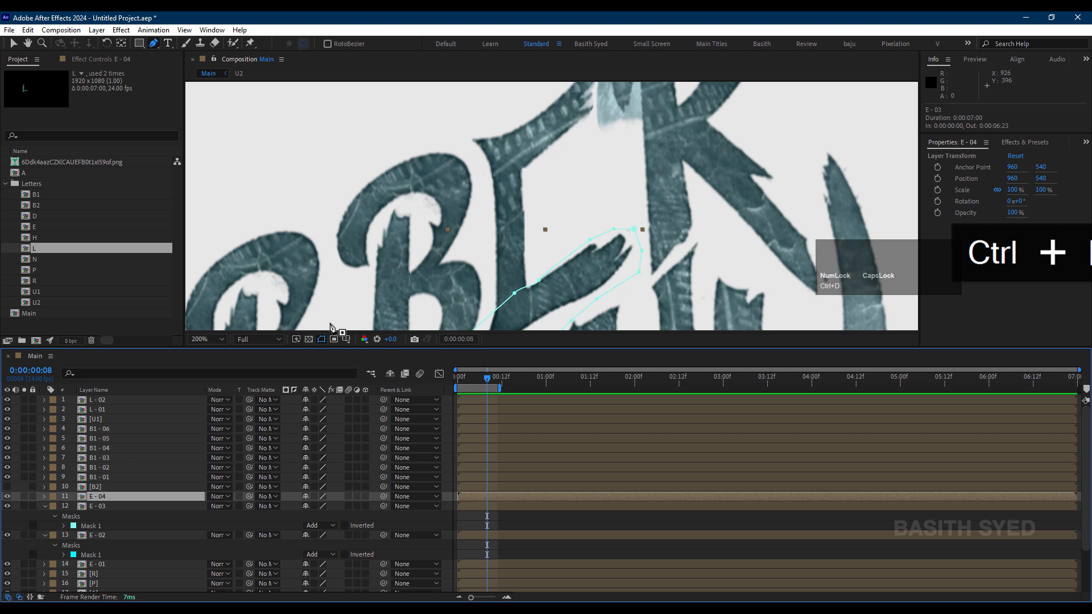
{"action": "key", "text": "m"}
{"action": "left_click", "coordinate": [109, 507]}
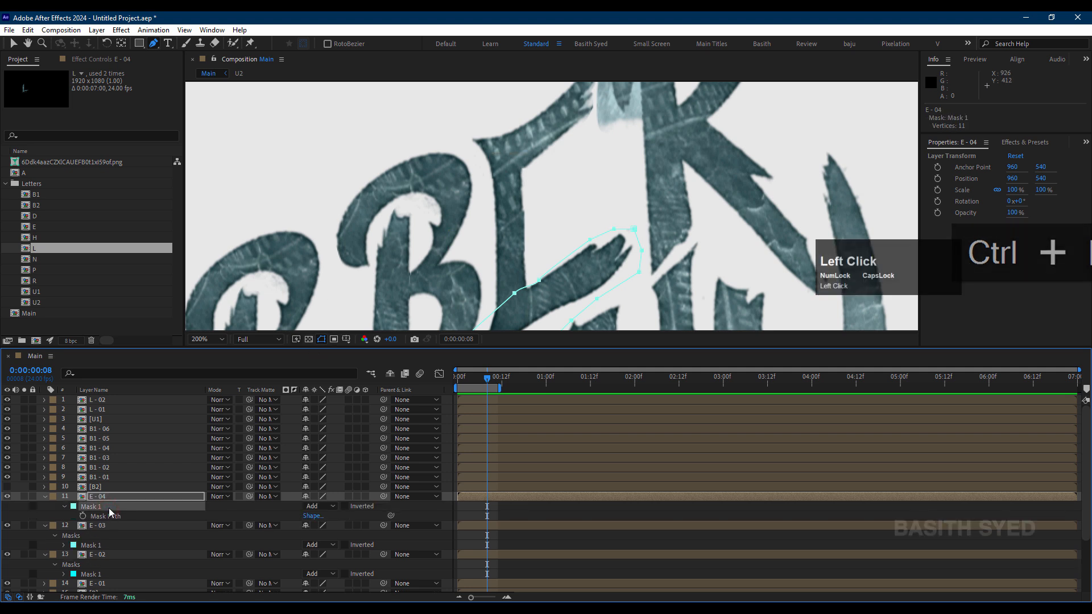
{"action": "key", "text": "Delete"}
Step: Draw a closed Pen mask on E - 04 around the E's middle arm, with a jagged edge where it meets the stem
{"action": "left_click", "coordinate": [524, 256]}
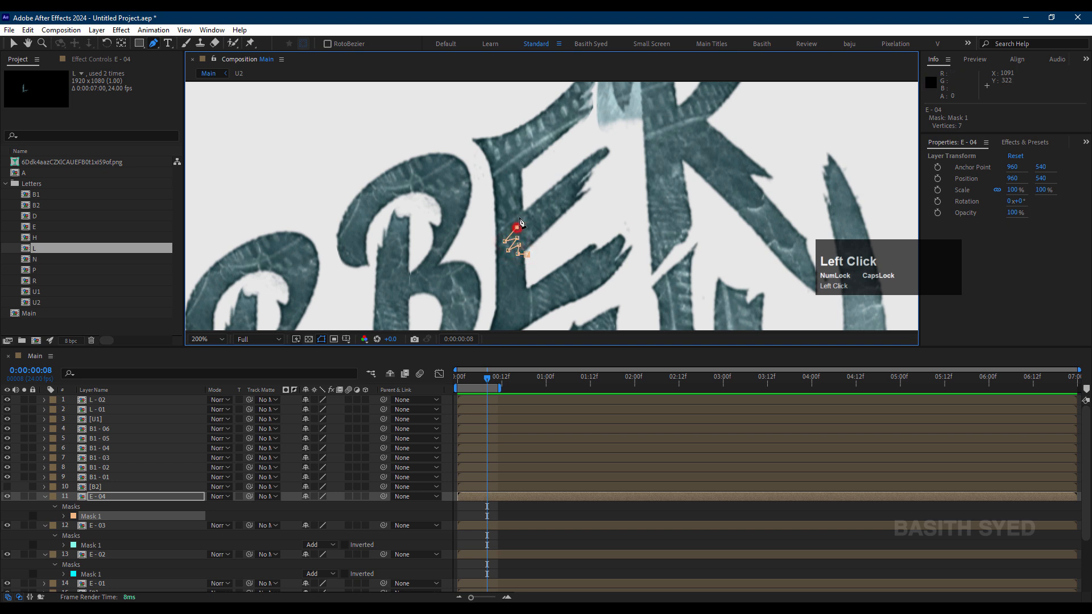
{"action": "left_click", "coordinate": [529, 206]}
{"action": "left_click", "coordinate": [588, 146]}
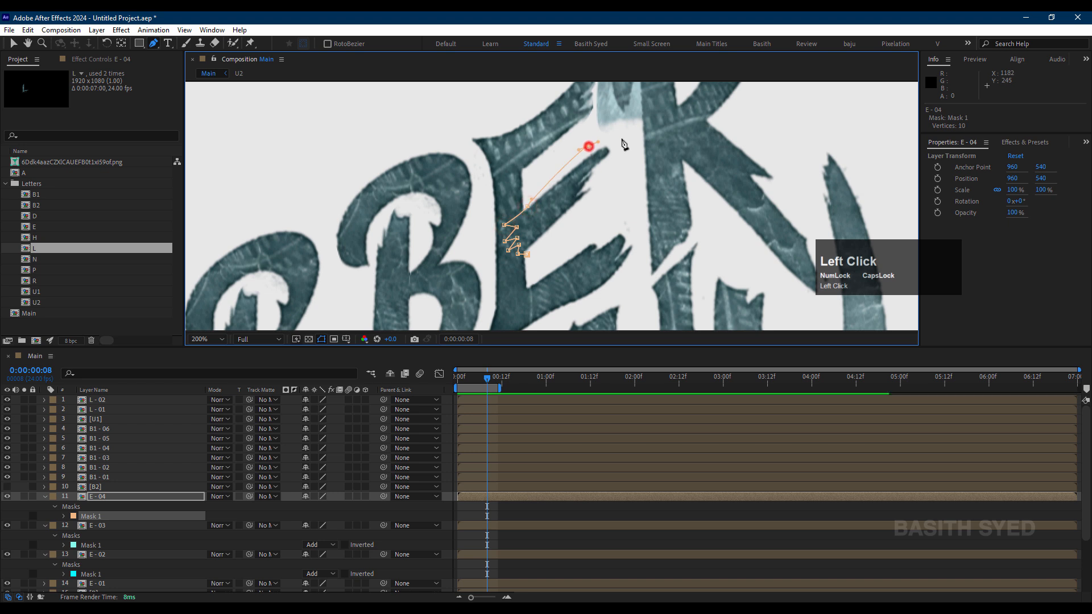
{"action": "left_click", "coordinate": [622, 138]}
{"action": "left_click", "coordinate": [624, 172]}
{"action": "left_click", "coordinate": [612, 192]}
{"action": "left_click", "coordinate": [588, 210]}
{"action": "left_click", "coordinate": [528, 256]}
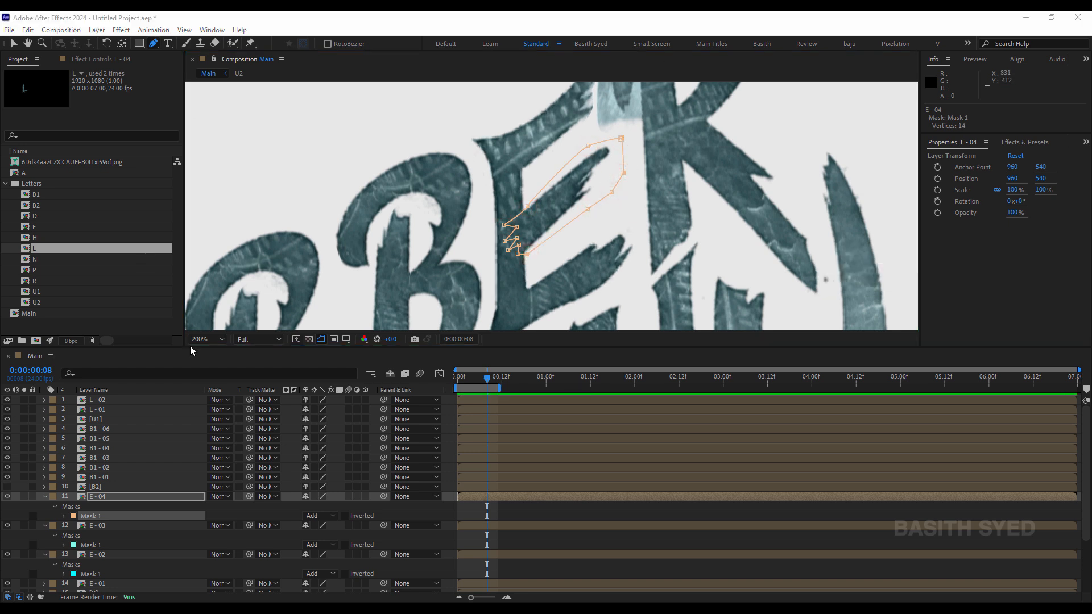
Step: Check the E - 04 and E - 03 masks and collapse both layers' mask properties
{"action": "left_click", "coordinate": [120, 503]}
{"action": "left_click", "coordinate": [111, 533]}
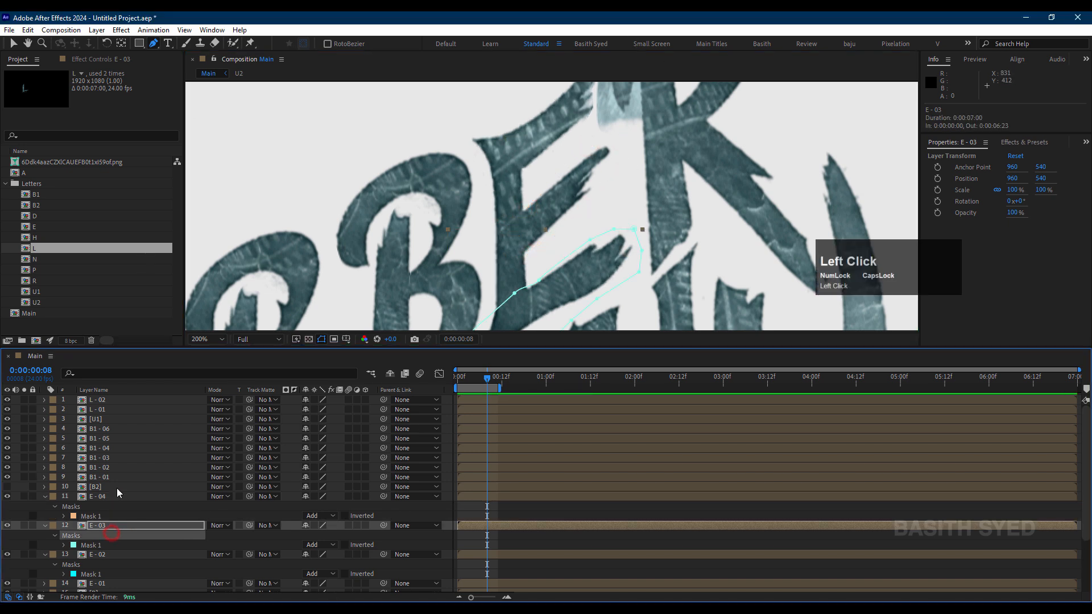
{"action": "left_click", "coordinate": [116, 497]}
{"action": "left_click", "coordinate": [44, 496]}
{"action": "left_click", "coordinate": [44, 507]}
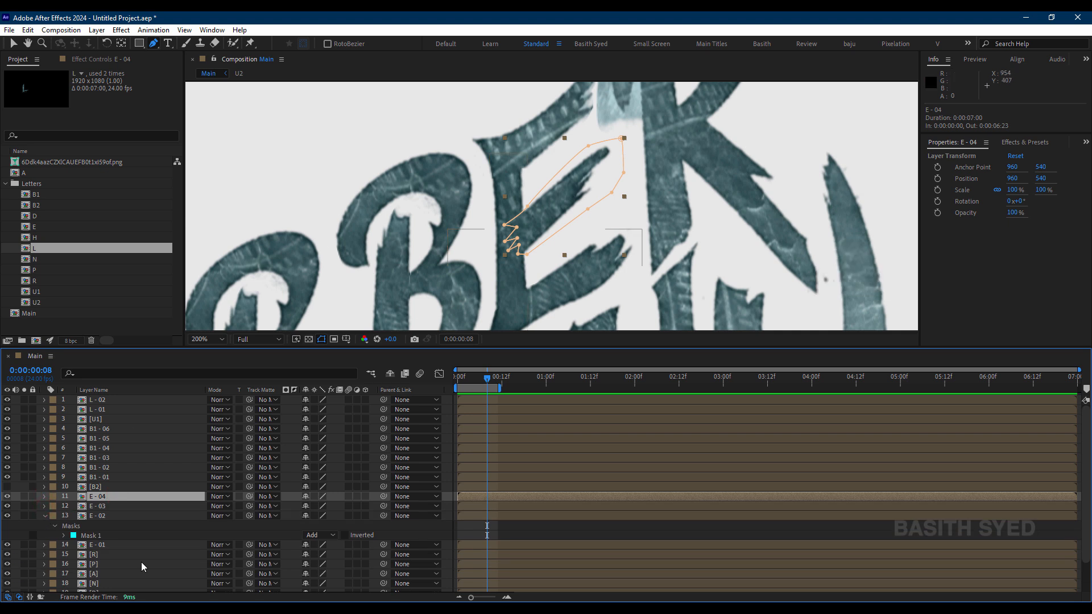
Step: Rename the R layer as R - 01, keeping it as a single layer
{"action": "left_click", "coordinate": [107, 554]}
{"action": "key", "text": "space"}
{"action": "left_click_drag", "start_coordinate": [690, 153], "coordinate": [655, 282]}
{"action": "left_click", "coordinate": [93, 555]}
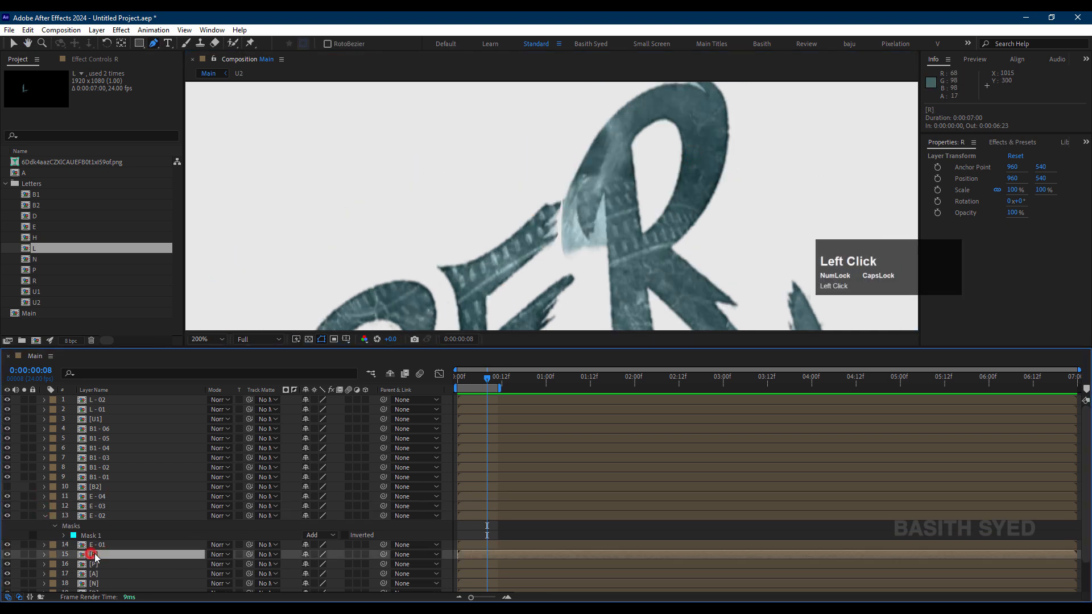
{"action": "key", "text": "Return"}
{"action": "left_click", "coordinate": [108, 556]}
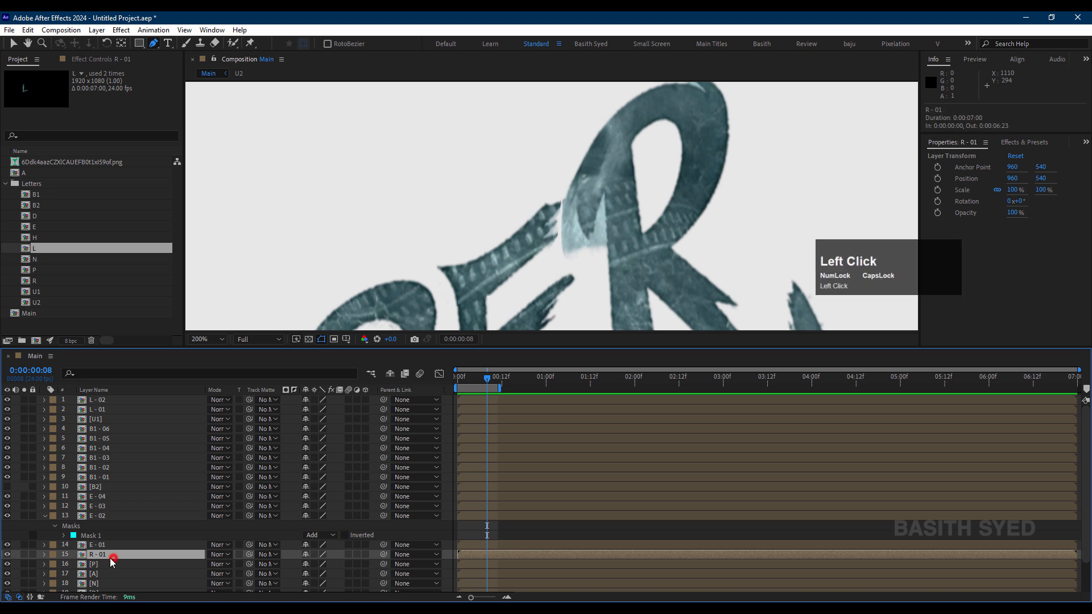
{"action": "key", "text": "ctrl+d"}
{"action": "key", "text": "ctrl+z"}
Step: Start a Pen mask on R - 01, tracing the inner contour of the R's loop from its pale lower end to the junction with the leg
{"action": "left_click", "coordinate": [557, 256]}
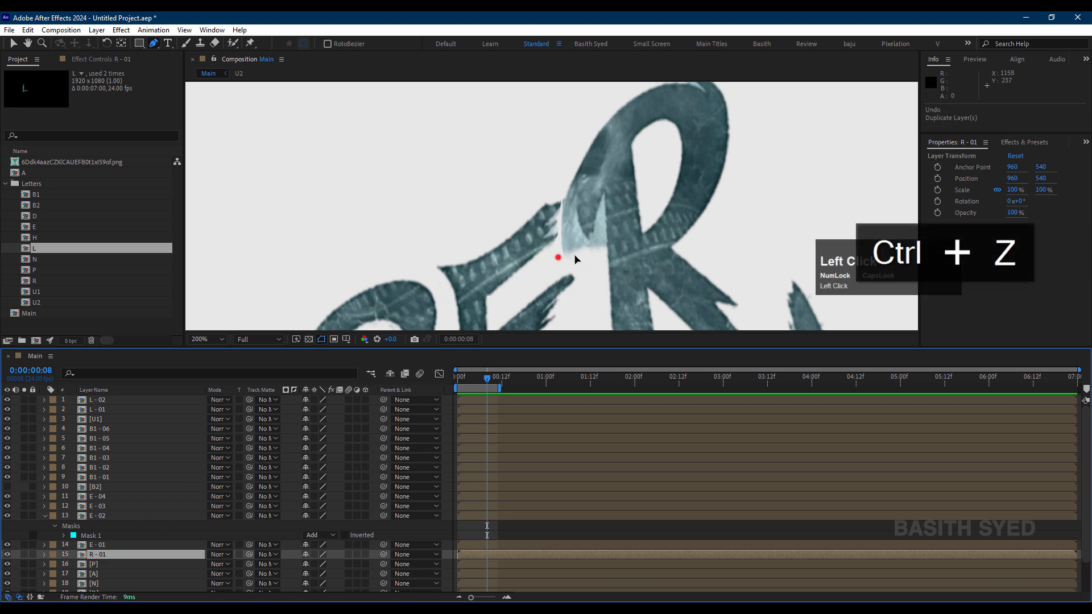
{"action": "left_click", "coordinate": [599, 248]}
{"action": "left_click", "coordinate": [601, 209]}
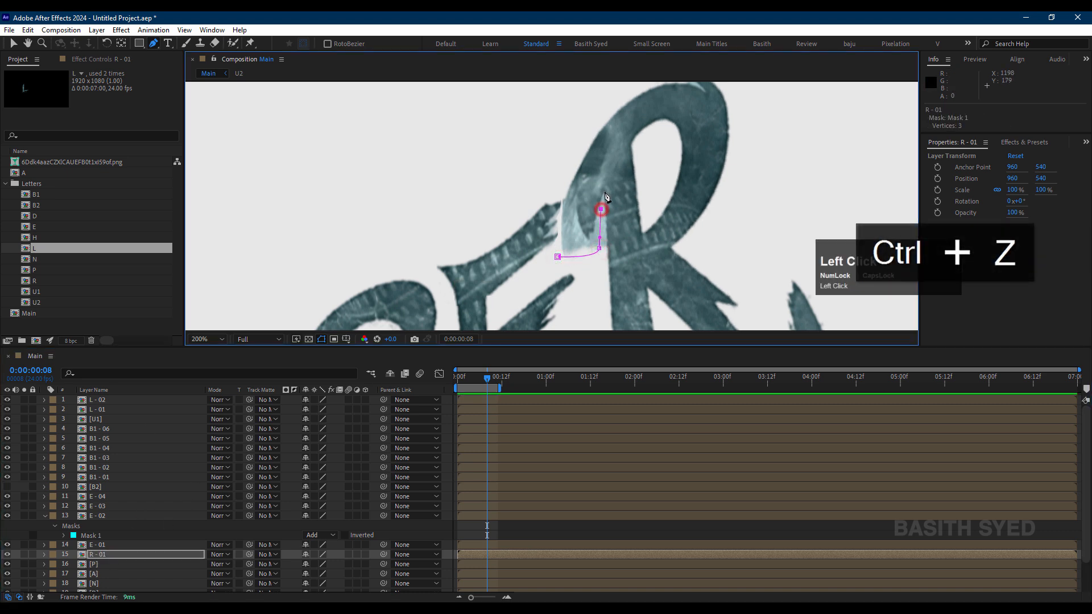
{"action": "left_click", "coordinate": [606, 189]}
{"action": "left_click", "coordinate": [628, 147]}
{"action": "left_click", "coordinate": [653, 124]}
{"action": "left_click", "coordinate": [674, 135]}
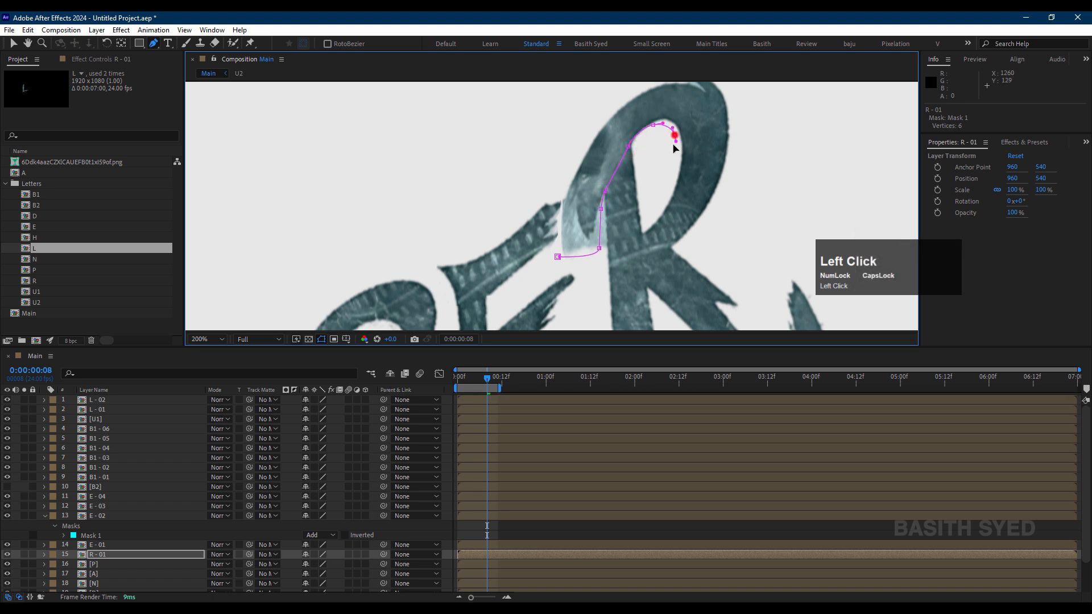
{"action": "left_click", "coordinate": [652, 221]}
{"action": "left_click", "coordinate": [639, 243]}
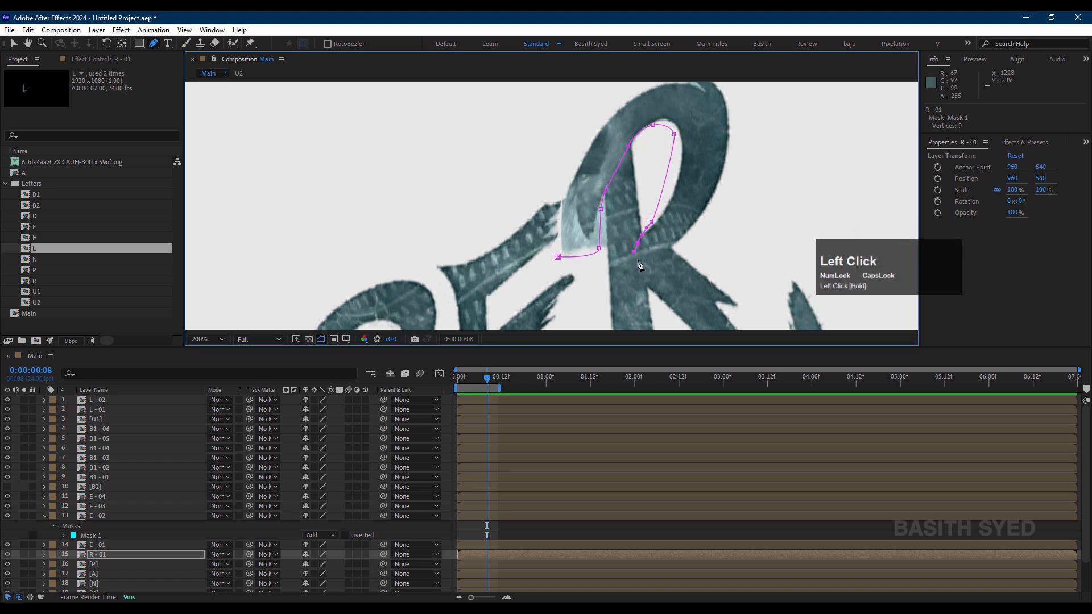
{"action": "left_click", "coordinate": [640, 261]}
Step: Continue the R - 01 mask loosely around the outside of the R's loop and close it at the starting point
{"action": "left_click_drag", "start_coordinate": [678, 243], "coordinate": [691, 242]}
{"action": "left_click_drag", "start_coordinate": [754, 120], "coordinate": [751, 179]}
{"action": "left_click", "coordinate": [744, 176]}
{"action": "key", "text": "ctrl+z"}
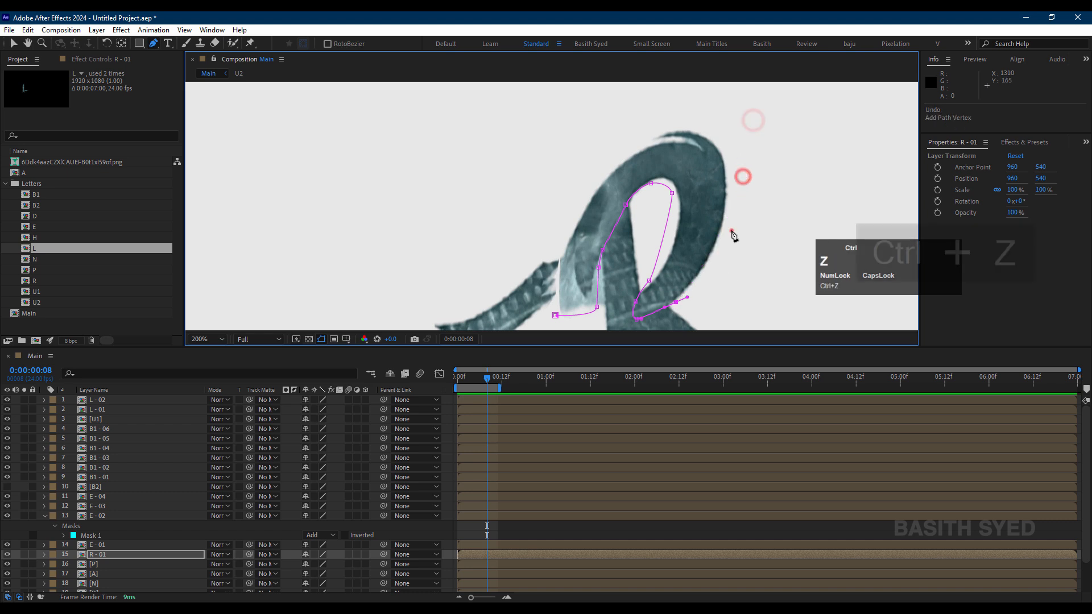
{"action": "left_click_drag", "start_coordinate": [731, 230], "coordinate": [735, 208]}
{"action": "left_click", "coordinate": [737, 127]}
{"action": "left_click", "coordinate": [661, 107]}
{"action": "left_click", "coordinate": [612, 155]}
{"action": "left_click", "coordinate": [569, 191]}
{"action": "left_click_drag", "start_coordinate": [561, 259], "coordinate": [560, 270]}
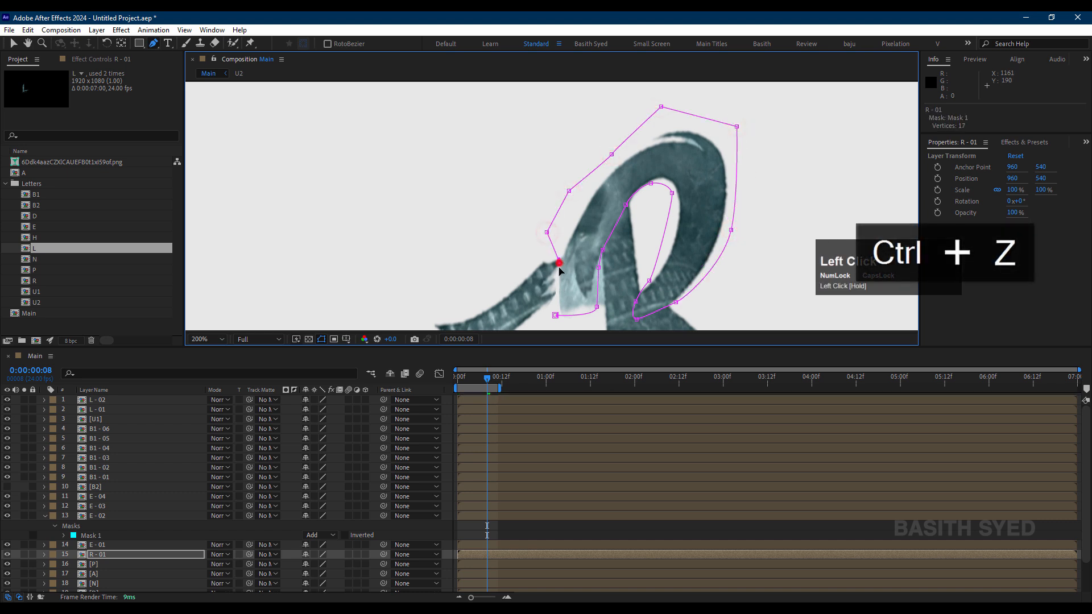
{"action": "left_click", "coordinate": [555, 316]}
Step: Duplicate the R - 01 layer and delete the mask from the copy
{"action": "left_click", "coordinate": [139, 557]}
{"action": "key", "text": "ctrl+d"}
{"action": "key", "text": "m"}
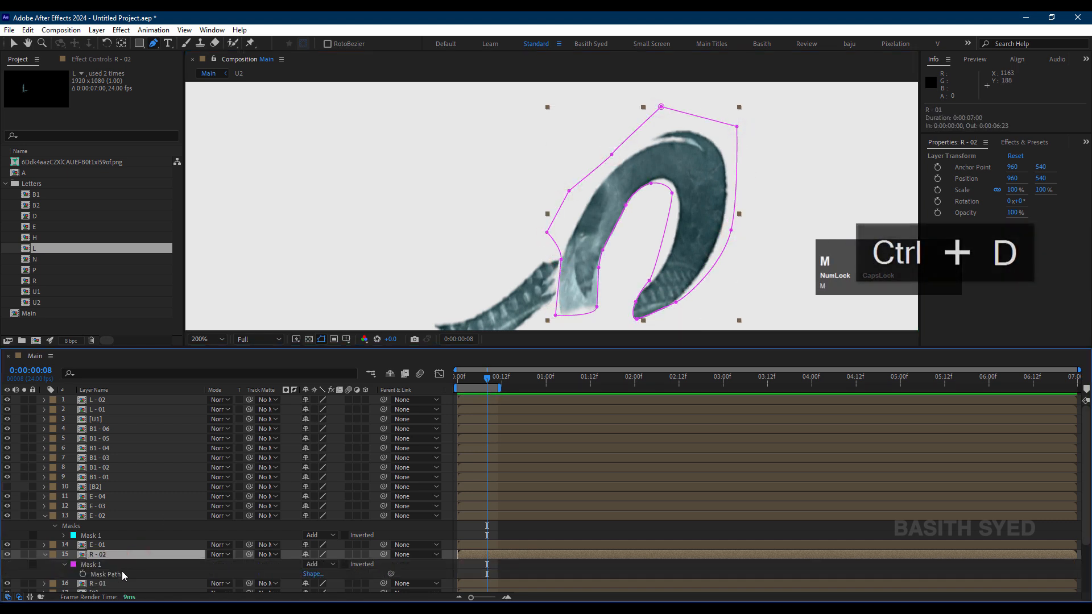
{"action": "left_click", "coordinate": [119, 566]}
{"action": "key", "text": "Delete"}
Step: Start a Pen mask on R - 02 with a jagged upper end on the R's stem, continuing down the stem's right edge
{"action": "left_click", "coordinate": [599, 264]}
{"action": "left_click_drag", "start_coordinate": [605, 241], "coordinate": [609, 227]}
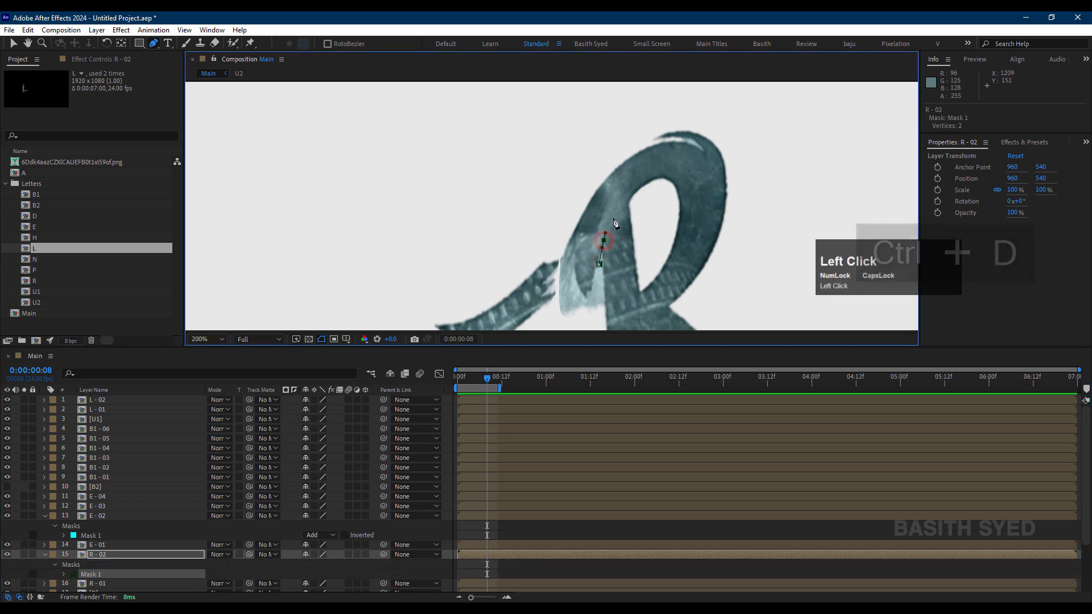
{"action": "key", "text": "ctrl+z"}
{"action": "left_click", "coordinate": [605, 227]}
{"action": "left_click", "coordinate": [605, 212]}
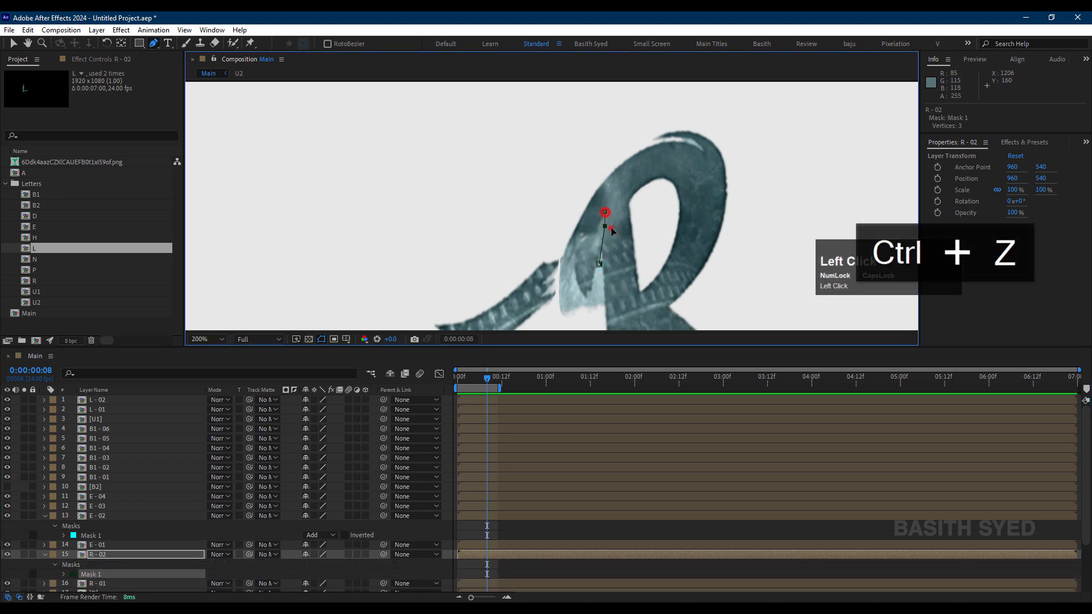
{"action": "left_click", "coordinate": [631, 207]}
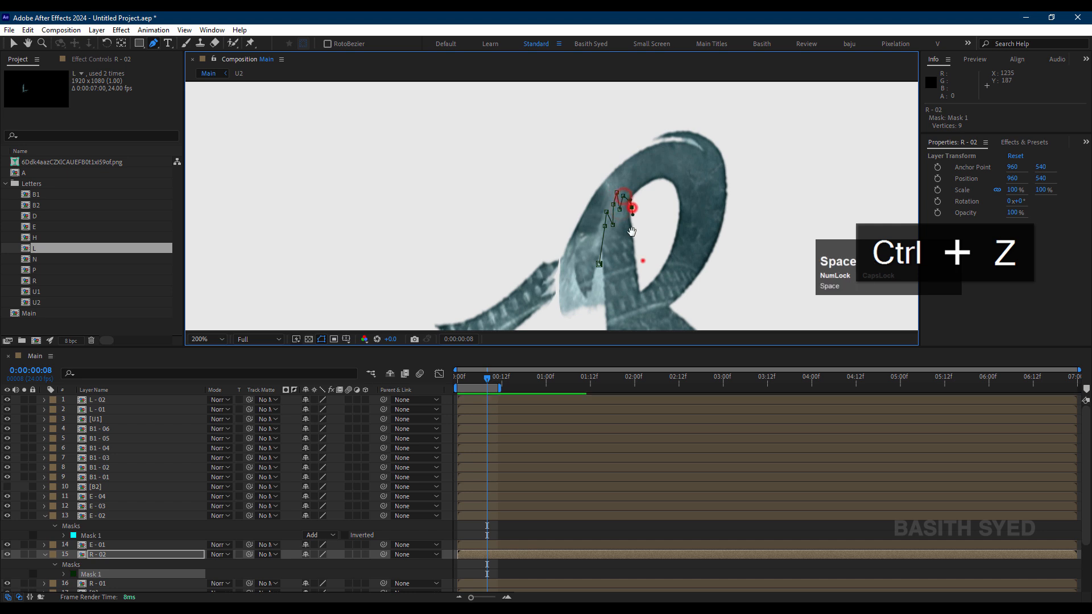
{"action": "left_click_drag", "start_coordinate": [632, 207], "coordinate": [600, 106]}
{"action": "left_click", "coordinate": [609, 198]}
{"action": "left_click", "coordinate": [610, 228]}
{"action": "left_click", "coordinate": [616, 254]}
{"action": "left_click_drag", "start_coordinate": [627, 285], "coordinate": [612, 187]}
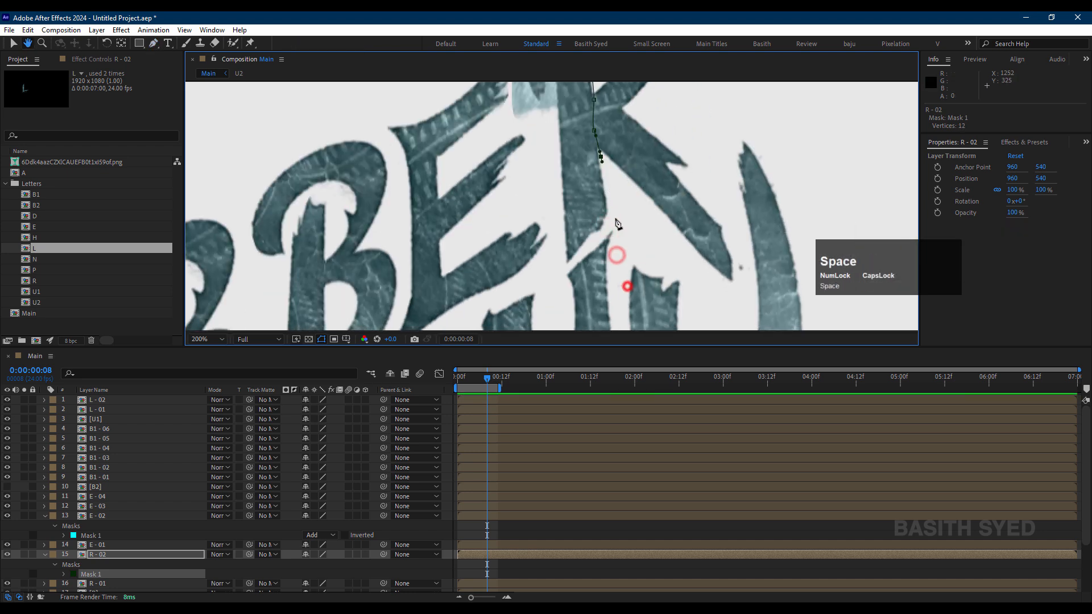
Step: Continue the R - 02 mask around the stem's bottom tip and up its left edge toward the starting point
{"action": "left_click", "coordinate": [616, 218]}
{"action": "left_click", "coordinate": [603, 235]}
{"action": "left_click", "coordinate": [579, 256]}
{"action": "left_click", "coordinate": [563, 272]}
{"action": "left_click", "coordinate": [555, 199]}
{"action": "left_click", "coordinate": [556, 142]}
{"action": "left_click_drag", "start_coordinate": [550, 114], "coordinate": [558, 179]}
{"action": "left_click", "coordinate": [559, 180]}
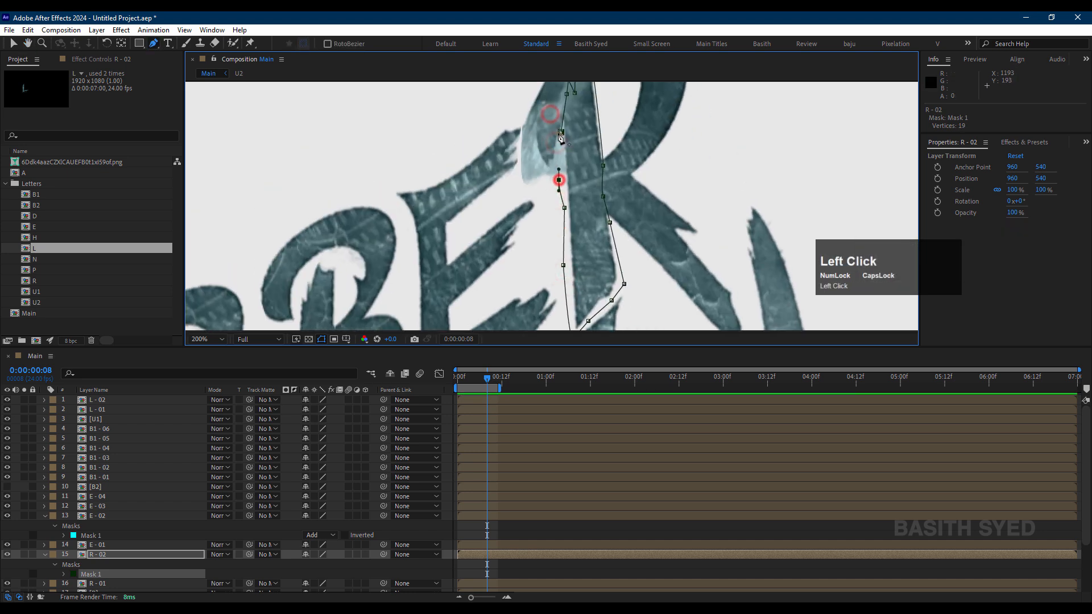
{"action": "left_click", "coordinate": [560, 132]}
Step: Duplicate the R - 02 layer and delete the mask from the copy
{"action": "left_click", "coordinate": [110, 555]}
{"action": "key", "text": "ctrl+d"}
{"action": "key", "text": "m"}
{"action": "left_click", "coordinate": [122, 560]}
{"action": "key", "text": "Delete"}
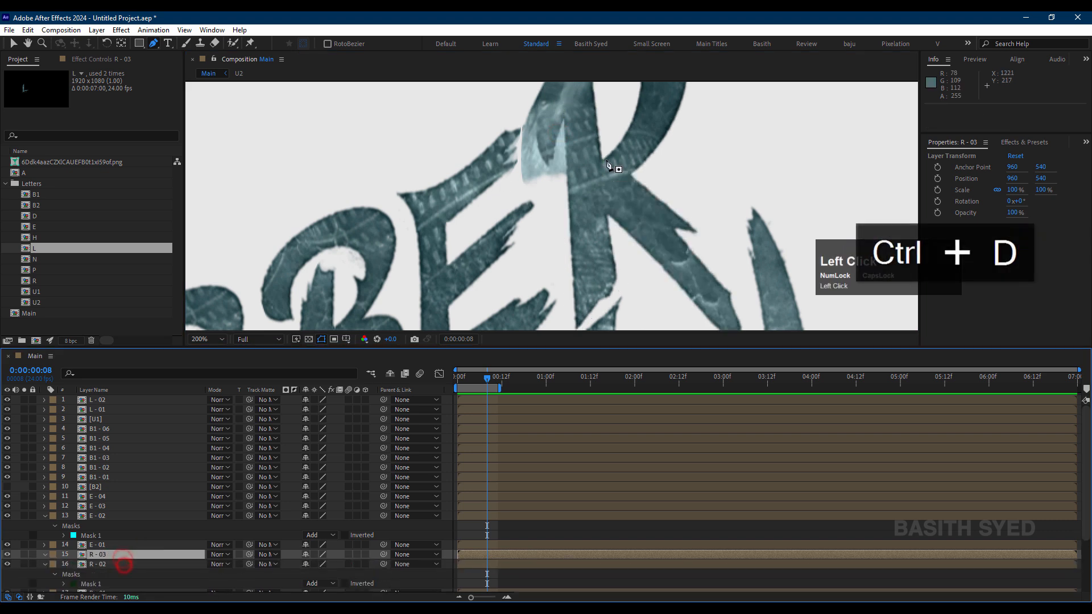
Step: Draw a closed Pen mask on R - 03 around the R's diagonal leg, with a jagged edge where it meets the stem
{"action": "left_click", "coordinate": [603, 211]}
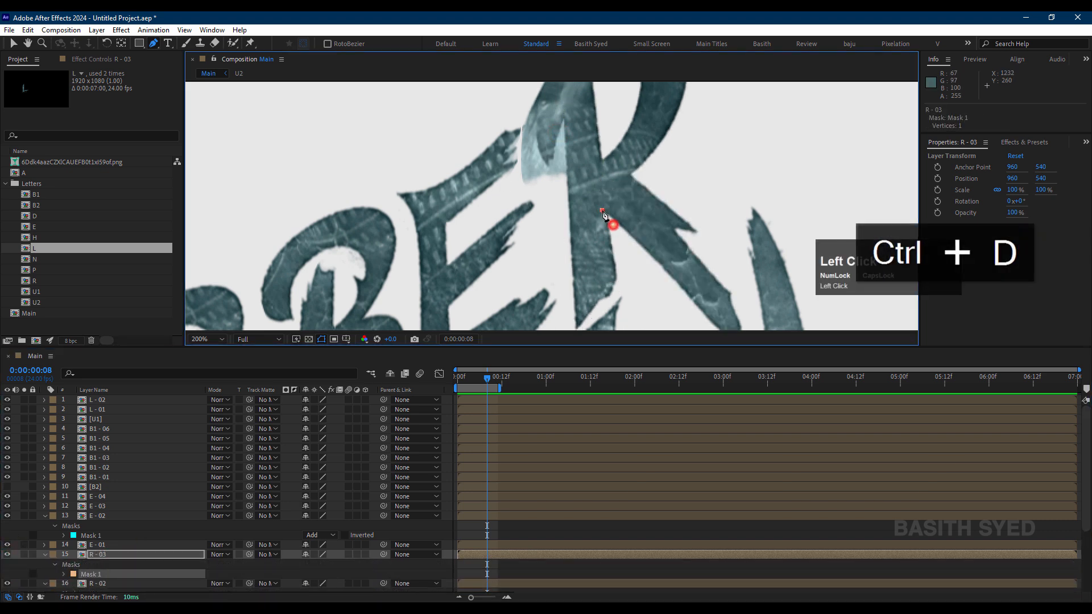
{"action": "left_click", "coordinate": [604, 180]}
{"action": "left_click", "coordinate": [618, 193]}
{"action": "left_click", "coordinate": [612, 176]}
{"action": "left_click", "coordinate": [623, 182]}
{"action": "left_click", "coordinate": [647, 177]}
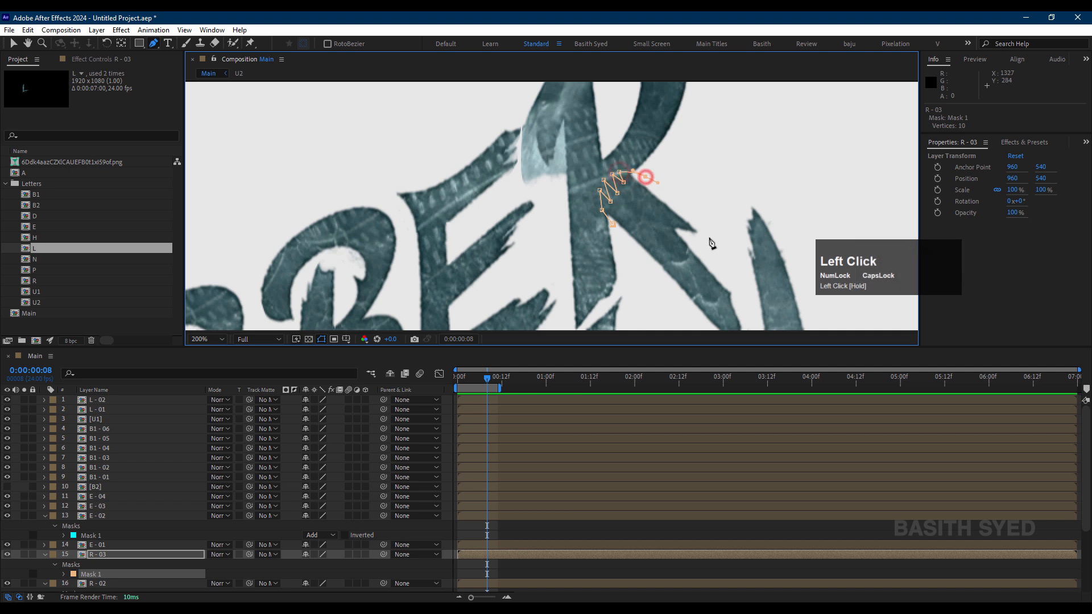
{"action": "left_click", "coordinate": [709, 237]}
{"action": "left_click_drag", "start_coordinate": [732, 277], "coordinate": [622, 177]}
{"action": "left_click", "coordinate": [641, 208]}
{"action": "left_click", "coordinate": [641, 254]}
{"action": "left_click", "coordinate": [587, 232]}
{"action": "left_click", "coordinate": [539, 167]}
{"action": "left_click", "coordinate": [502, 124]}
Step: Collapse the mask properties of all layers and bring the word PANDHU into view
{"action": "left_click", "coordinate": [103, 555]}
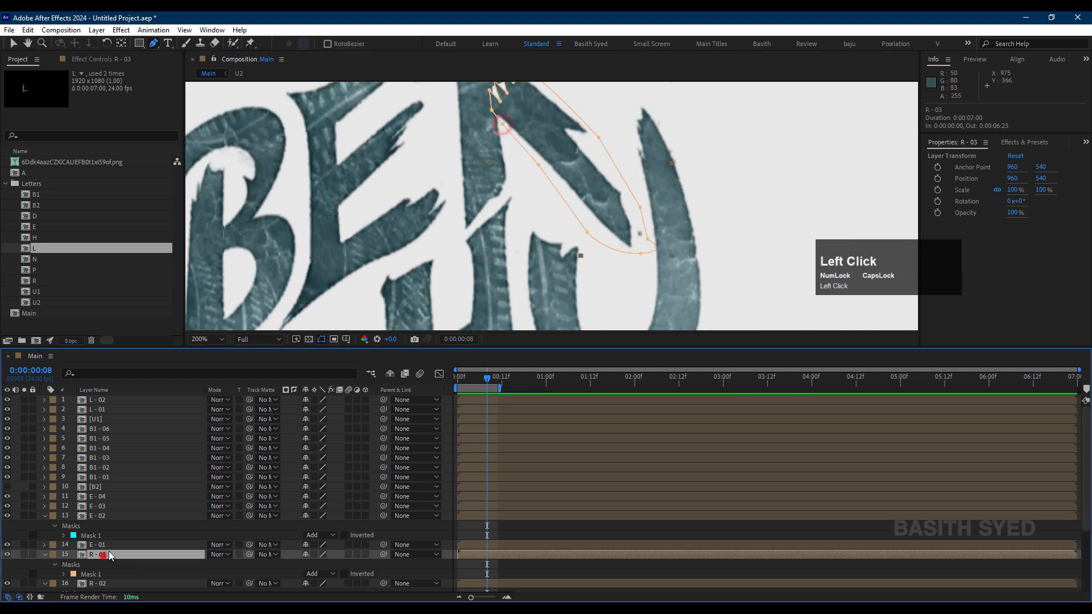
{"action": "left_click", "coordinate": [115, 557]}
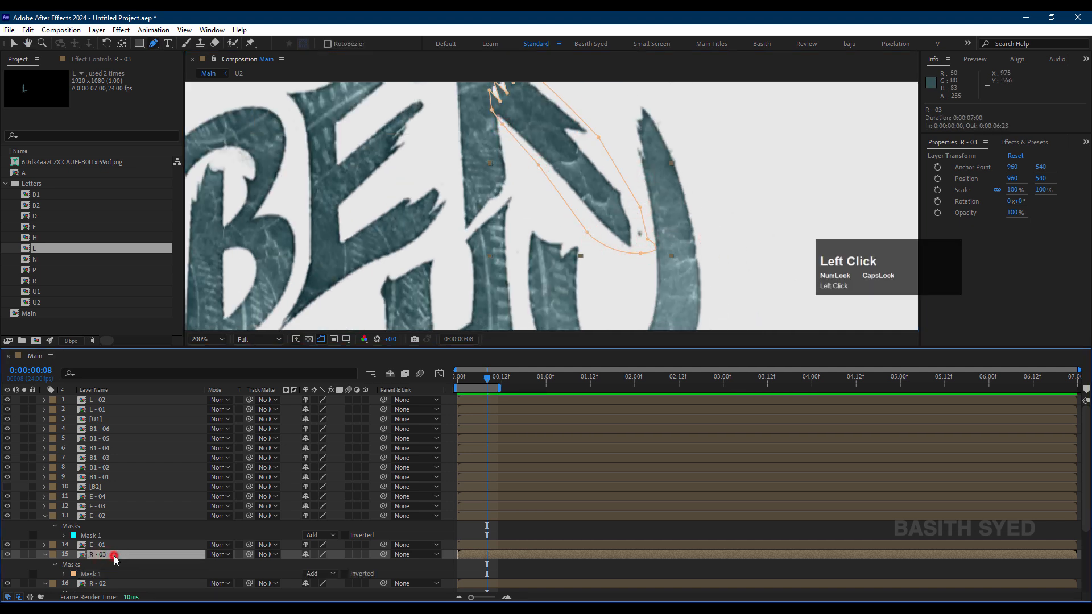
{"action": "left_click", "coordinate": [25, 555]}
{"action": "scroll", "coordinate": [659, 199], "scroll_direction": "down", "scroll_amount": 2}
{"action": "key", "text": "ctrl+a"}
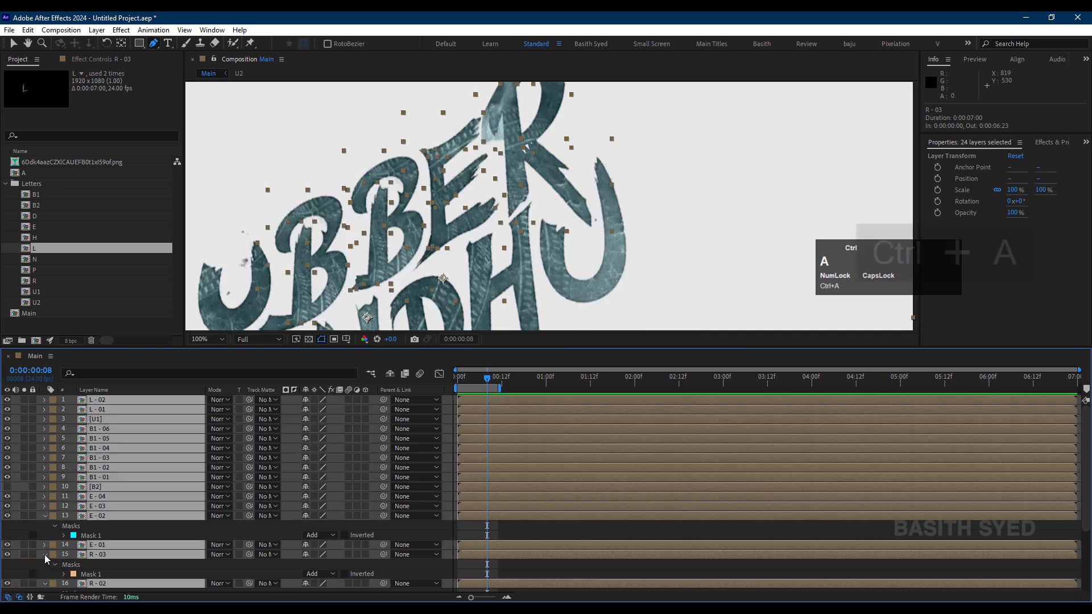
{"action": "scroll", "coordinate": [171, 450], "scroll_direction": "down", "scroll_amount": 2}
{"action": "scroll", "coordinate": [170, 450], "scroll_direction": "down", "scroll_amount": 1}
{"action": "scroll", "coordinate": [463, 268], "scroll_direction": "down", "scroll_amount": 1}
{"action": "left_click_drag", "start_coordinate": [463, 268], "coordinate": [554, 158]}
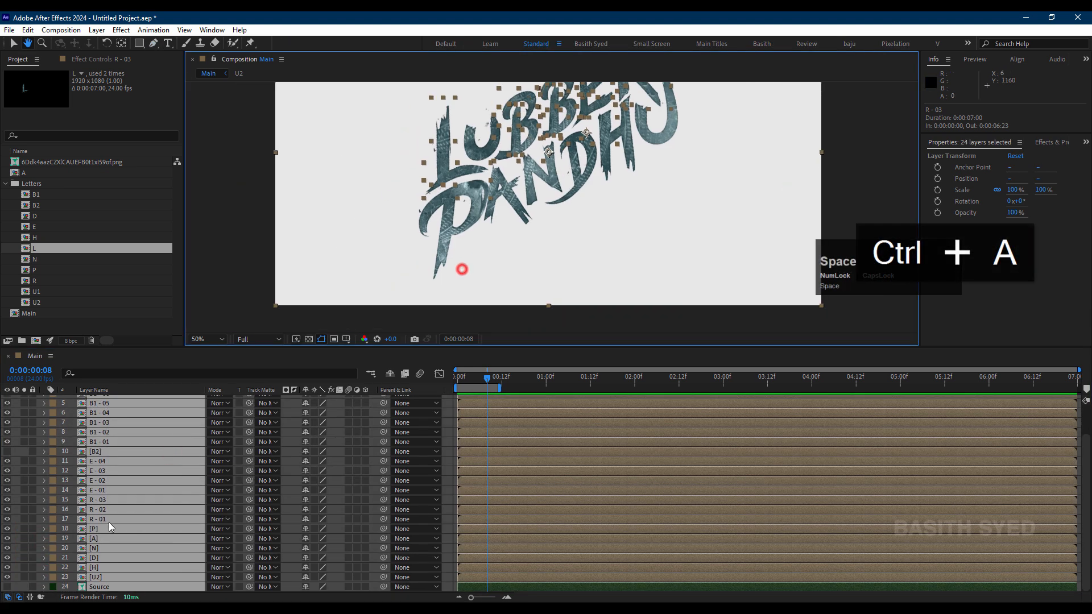
Step: Rename the P layer as P - 01, keeping it as a single layer
{"action": "left_click", "coordinate": [105, 515]}
{"action": "left_click", "coordinate": [90, 528]}
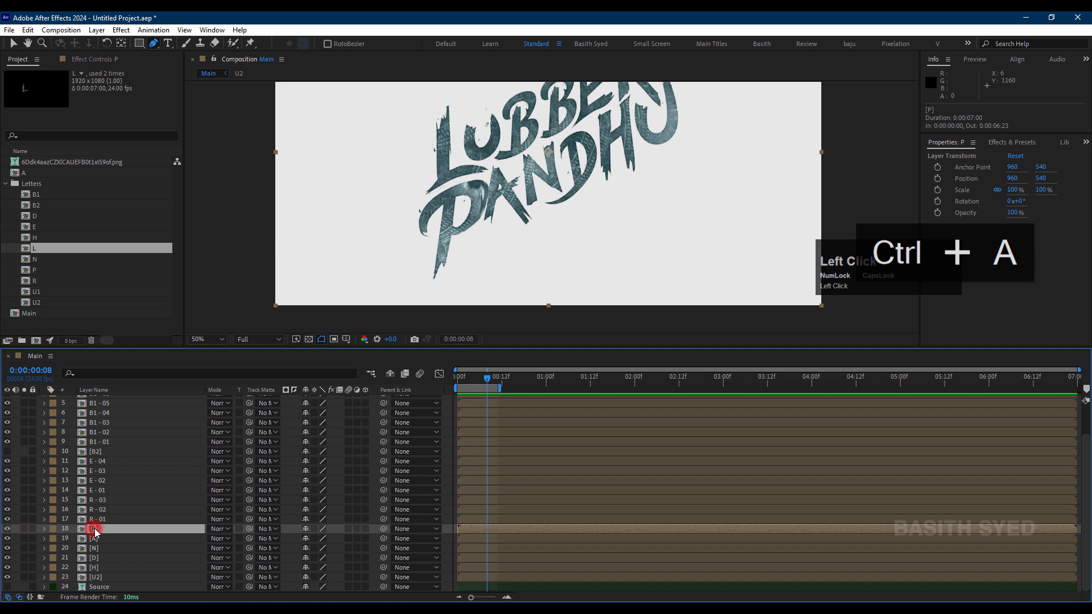
{"action": "key", "text": "Return"}
{"action": "type", "text": "P - 01"}
{"action": "key", "text": "Return"}
{"action": "key", "text": "ctrl+d"}
{"action": "key", "text": "ctrl+z"}
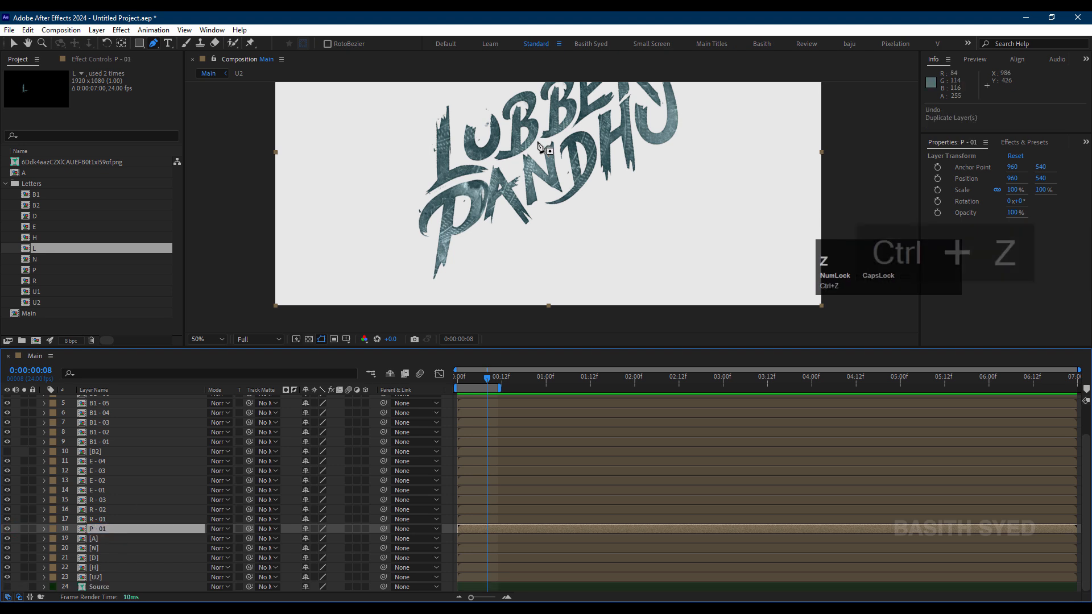
Step: Start a Pen mask on P - 01, tracing the inner contour of the P's bowl from its left tip to its lower end
{"action": "scroll", "coordinate": [300, 276], "scroll_direction": "up", "scroll_amount": 1}
{"action": "left_click", "coordinate": [295, 276]}
{"action": "left_click_drag", "start_coordinate": [314, 252], "coordinate": [315, 237]}
{"action": "left_click", "coordinate": [327, 214]}
{"action": "left_click", "coordinate": [339, 199]}
{"action": "left_click", "coordinate": [364, 188]}
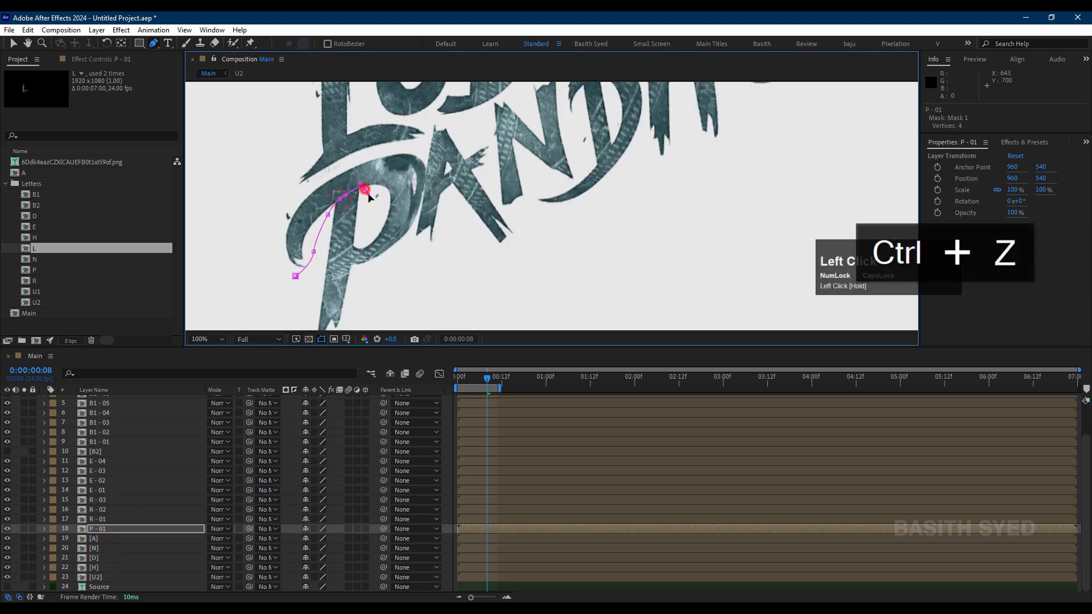
{"action": "left_click", "coordinate": [383, 213]}
{"action": "left_click", "coordinate": [364, 238]}
{"action": "left_click", "coordinate": [352, 271]}
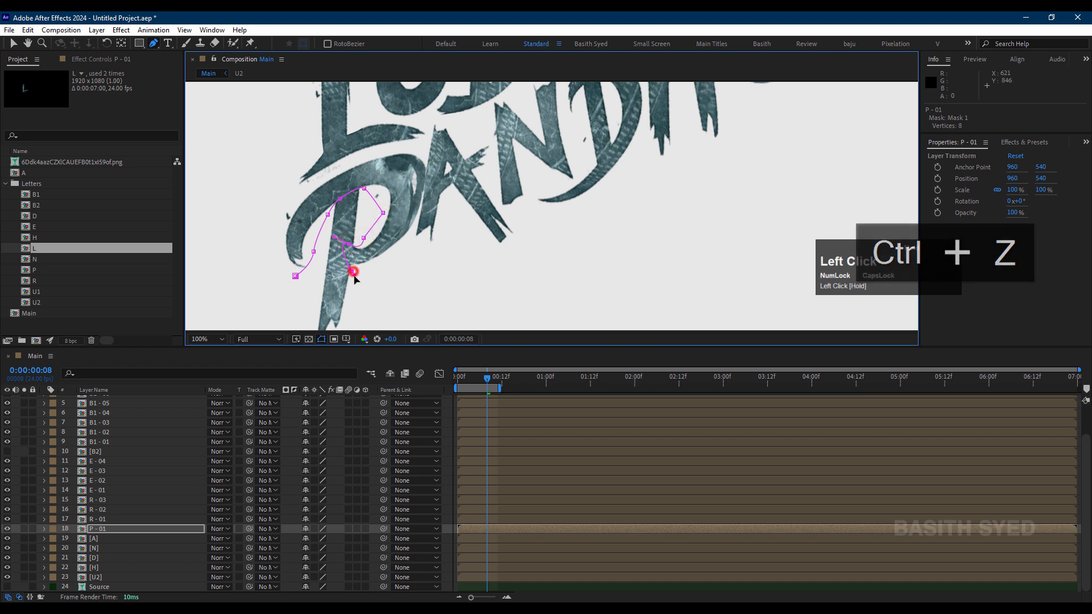
Step: Continue the P - 01 mask around the outside of the P's bowl and close it at the left tip
{"action": "left_click", "coordinate": [396, 254]}
{"action": "left_click", "coordinate": [421, 201]}
{"action": "mouse_move", "coordinate": [422, 201]}
{"action": "left_mouse_down"}
{"action": "mouse_move", "coordinate": [429, 182]}
{"action": "mouse_move", "coordinate": [398, 150]}
{"action": "left_mouse_up"}
{"action": "left_click", "coordinate": [299, 191]}
{"action": "left_click", "coordinate": [275, 233]}
{"action": "left_click", "coordinate": [295, 276]}
Step: Duplicate the P - 01 layer and delete the mask from the copy
{"action": "left_click", "coordinate": [129, 529]}
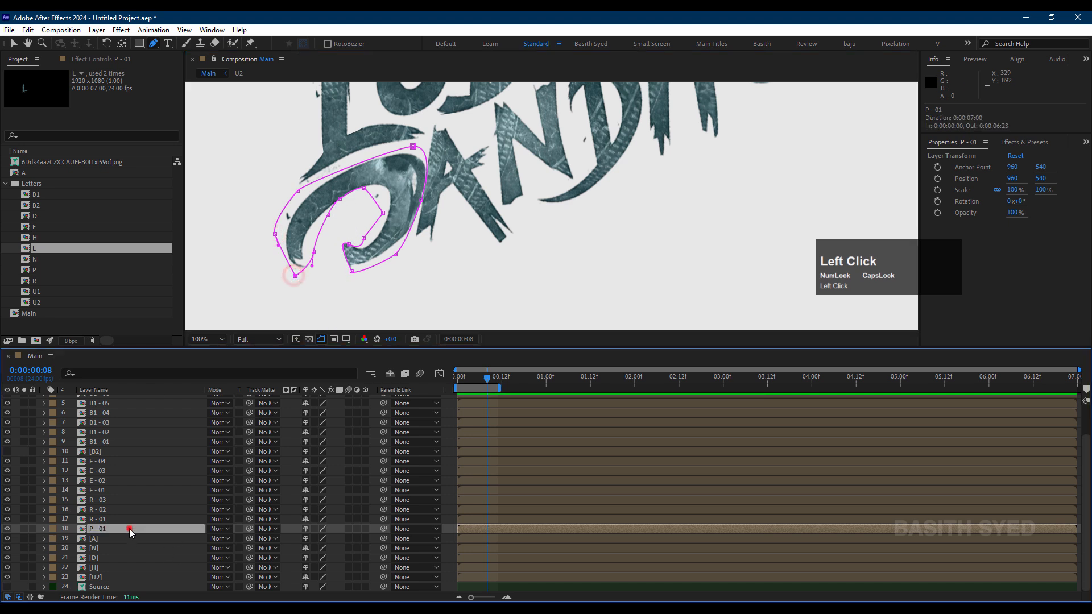
{"action": "key", "text": "ctrl+d"}
{"action": "key", "text": "m"}
{"action": "left_click", "coordinate": [113, 539]}
{"action": "key", "text": "Delete"}
Step: Draw a closed Pen mask on P - 02 around the P's stem, from inside the bowl down to its pointed tip
{"action": "left_click_drag", "start_coordinate": [363, 197], "coordinate": [329, 225]}
{"action": "left_click", "coordinate": [312, 315]}
{"action": "left_click_drag", "start_coordinate": [311, 263], "coordinate": [330, 198]}
{"action": "left_click", "coordinate": [330, 298]}
{"action": "left_click", "coordinate": [355, 294]}
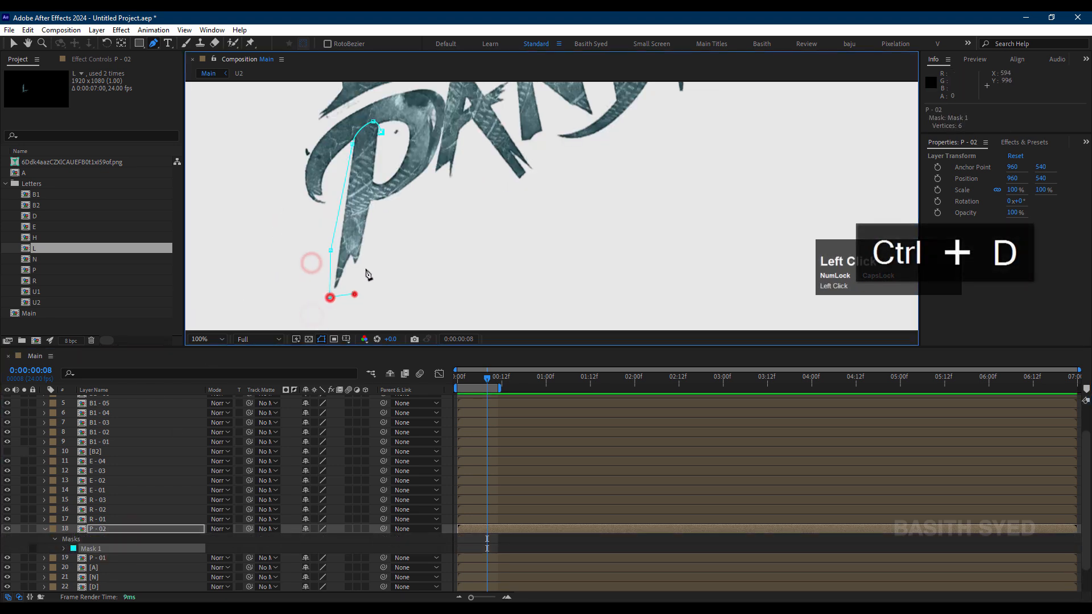
{"action": "left_click", "coordinate": [366, 267]}
{"action": "left_click", "coordinate": [366, 238]}
{"action": "left_click", "coordinate": [371, 200]}
{"action": "left_click", "coordinate": [375, 171]}
{"action": "left_click", "coordinate": [373, 122]}
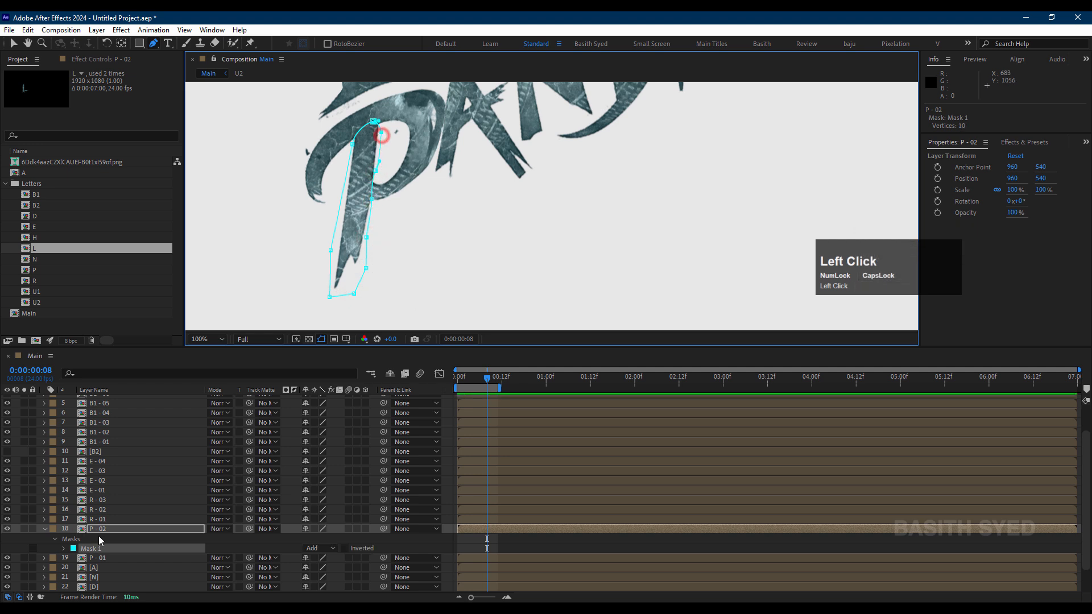
Step: Rename the A layer as A - 01
{"action": "left_click", "coordinate": [107, 529]}
{"action": "left_click", "coordinate": [28, 538]}
{"action": "left_click", "coordinate": [114, 568]}
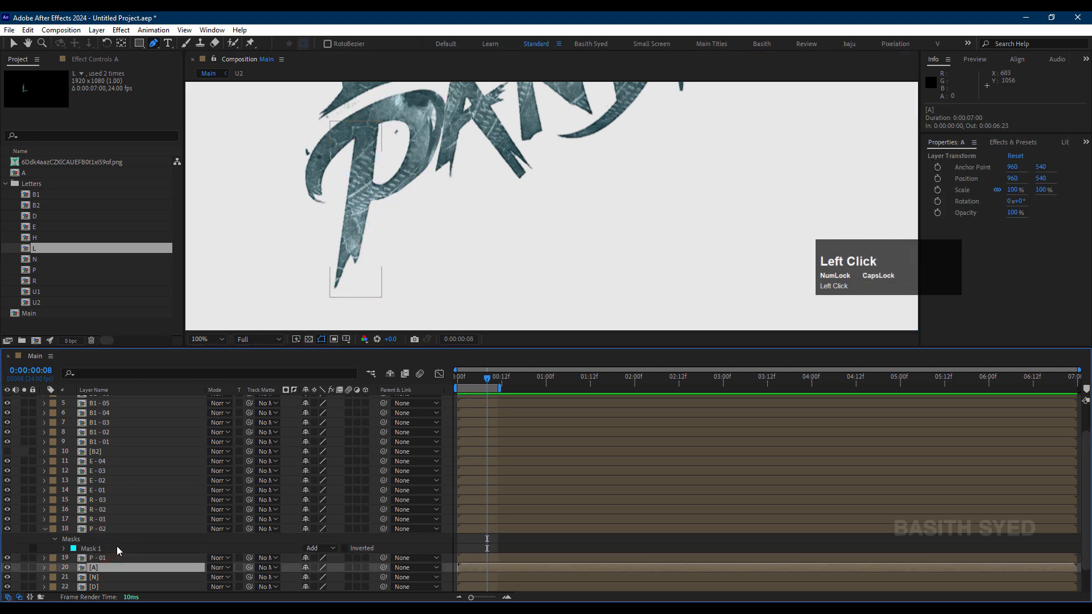
{"action": "key", "text": "Return"}
{"action": "type", "text": "A - 01"}
{"action": "key", "text": "Return"}
Step: Start a Pen mask on A - 01 below the tip of the A's left leg and trace up the leg's inner edge
{"action": "left_click_drag", "start_coordinate": [475, 124], "coordinate": [475, 214]}
{"action": "left_click", "coordinate": [452, 285]}
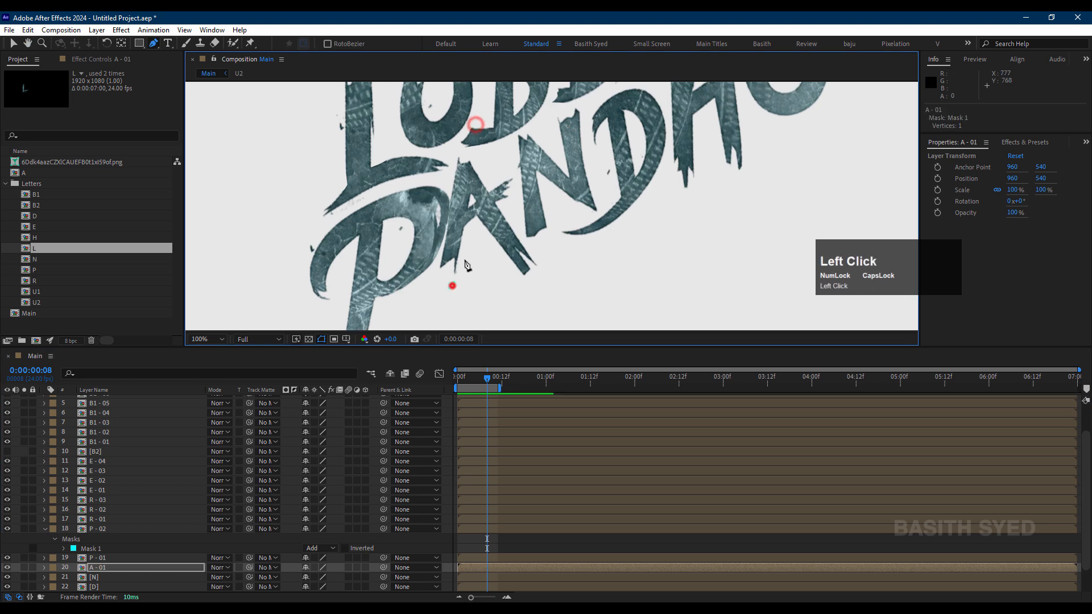
{"action": "left_click", "coordinate": [464, 259]}
{"action": "left_click", "coordinate": [463, 220]}
{"action": "key", "text": "ctrl+z"}
{"action": "scroll", "coordinate": [474, 228], "scroll_direction": "up", "scroll_amount": 2}
{"action": "left_click", "coordinate": [366, 254]}
{"action": "left_click", "coordinate": [364, 208]}
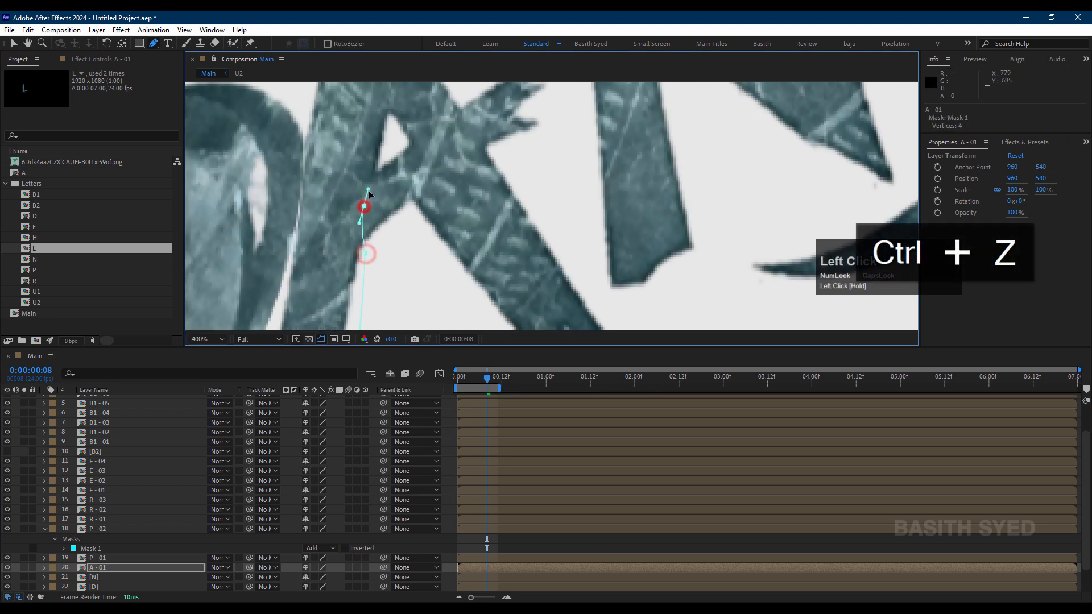
{"action": "key", "text": "ctrl+z"}
{"action": "key", "text": "ctrl+z"}
{"action": "left_click", "coordinate": [364, 253]}
Step: Continue the A - 01 mask up past the A's inner hole, around its apex and down the outer left edge
{"action": "left_click_drag", "start_coordinate": [379, 164], "coordinate": [384, 147]}
{"action": "left_click_drag", "start_coordinate": [386, 138], "coordinate": [402, 226]}
{"action": "left_click", "coordinate": [406, 189]}
{"action": "left_click_drag", "start_coordinate": [409, 187], "coordinate": [434, 248]}
{"action": "left_click", "coordinate": [416, 141]}
{"action": "left_click", "coordinate": [395, 114]}
{"action": "left_click", "coordinate": [366, 110]}
{"action": "left_click_drag", "start_coordinate": [372, 183], "coordinate": [429, 116]}
{"action": "left_click", "coordinate": [407, 177]}
{"action": "left_click", "coordinate": [403, 251]}
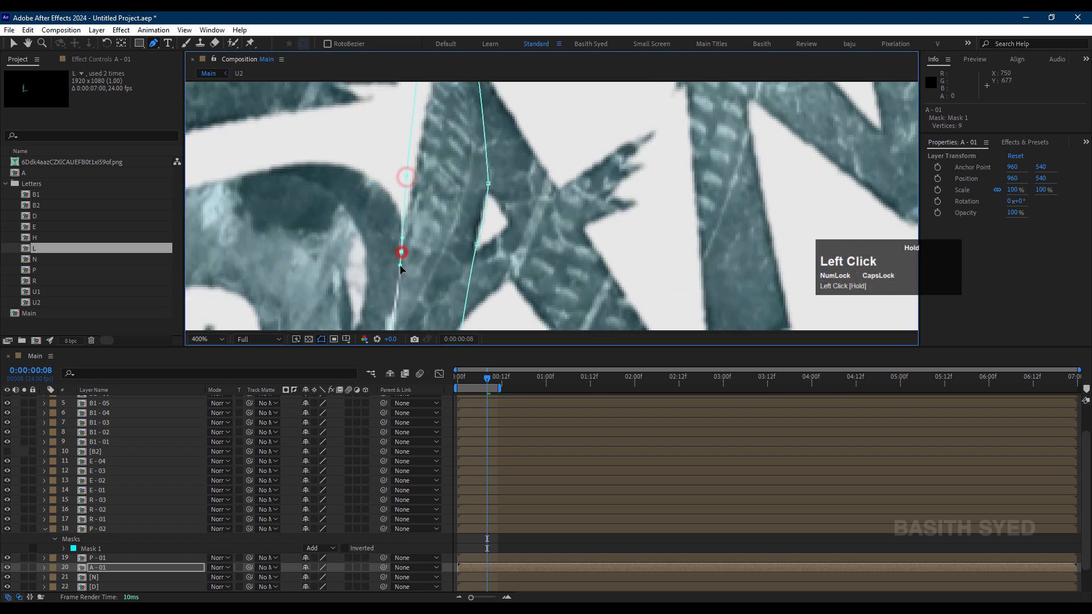
Step: Undo the last mask point edits and solo the A - 01 layer to isolate the letter
{"action": "left_click_drag", "start_coordinate": [395, 305], "coordinate": [417, 245]}
{"action": "left_click", "coordinate": [417, 244]}
{"action": "key", "text": "ctrl+z"}
{"action": "key", "text": "ctrl+z"}
{"action": "left_click", "coordinate": [24, 568]}
{"action": "scroll", "coordinate": [512, 147], "scroll_direction": "down", "scroll_amount": 1}
{"action": "left_click", "coordinate": [499, 135]}
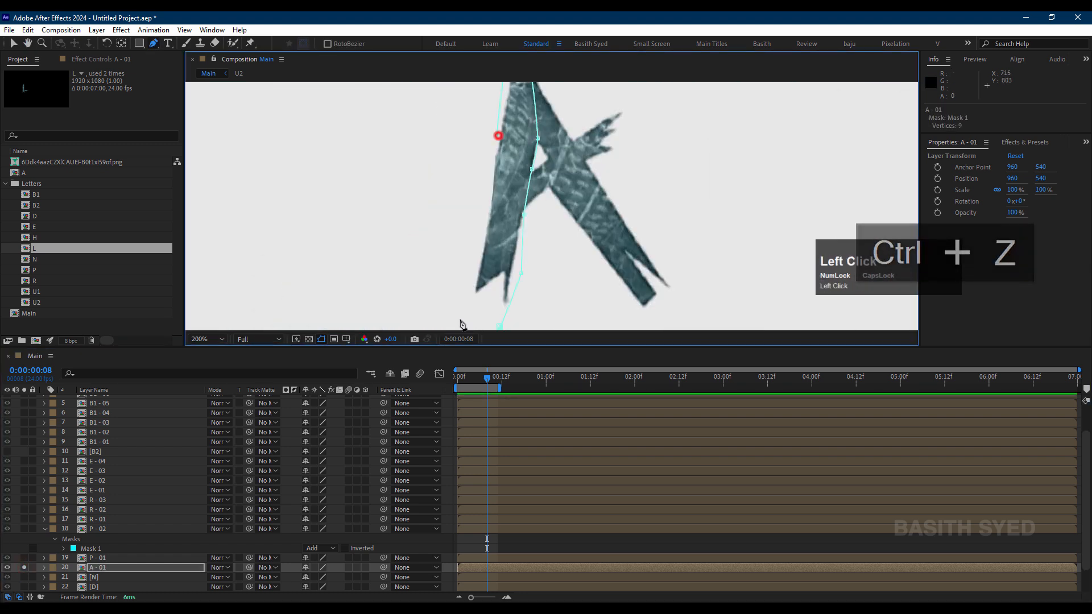
Step: Change the mask color of A - 01's Mask 1 to a dark red
{"action": "key", "text": "m"}
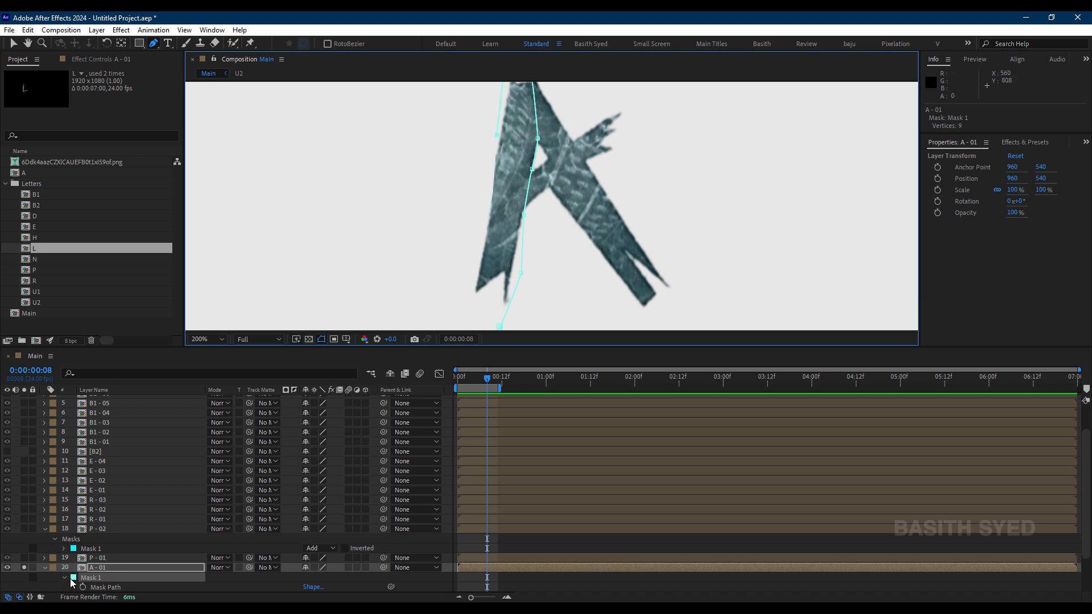
{"action": "scroll", "coordinate": [74, 583], "scroll_direction": "down", "scroll_amount": 1}
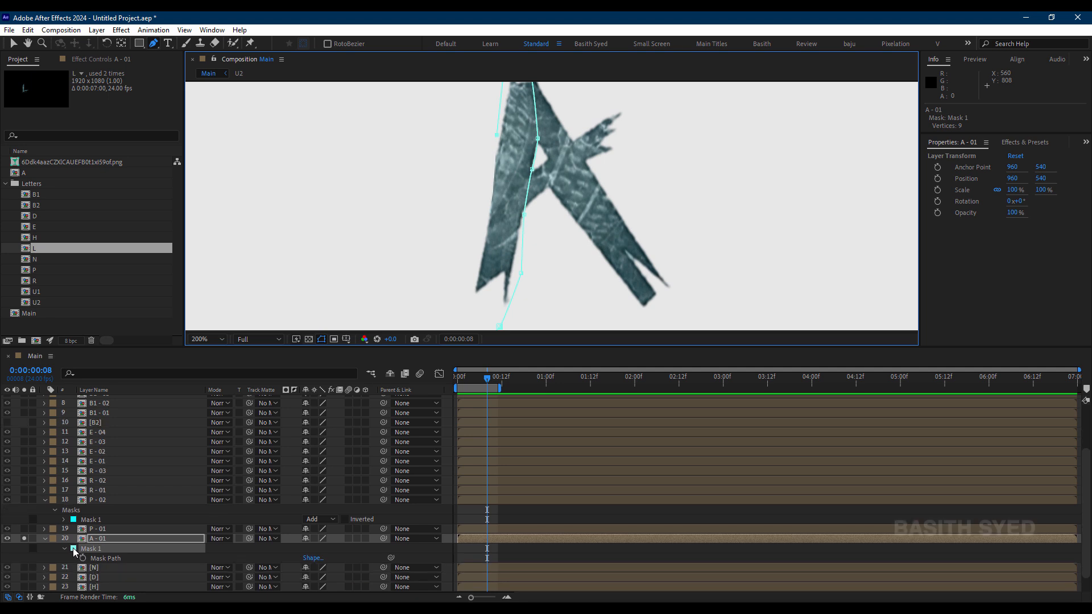
{"action": "left_click", "coordinate": [73, 549]}
{"action": "left_click_drag", "start_coordinate": [720, 303], "coordinate": [724, 321]}
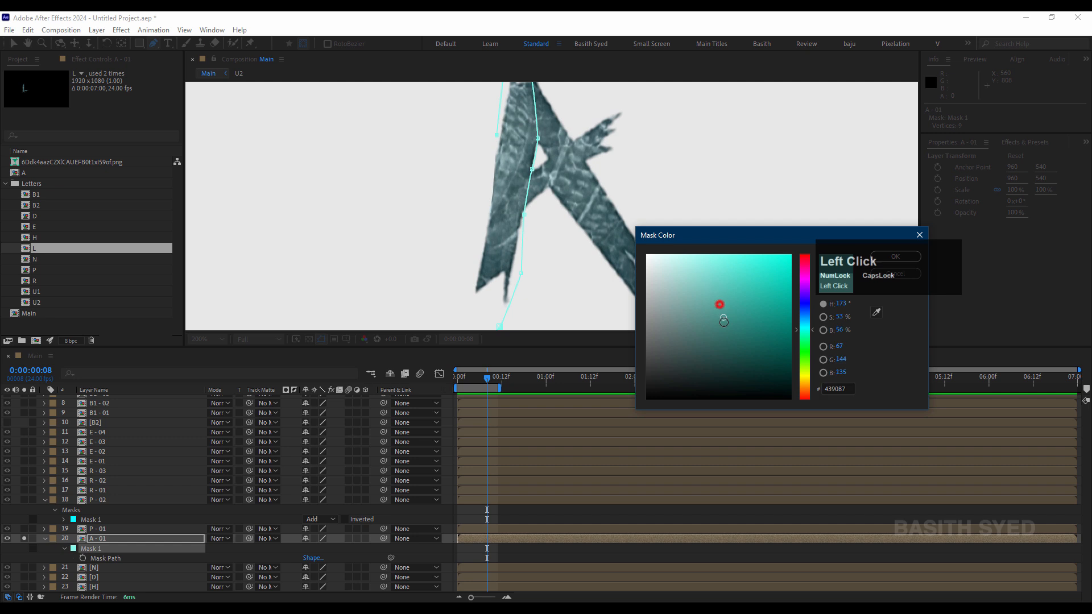
{"action": "left_click_drag", "start_coordinate": [803, 290], "coordinate": [810, 263]}
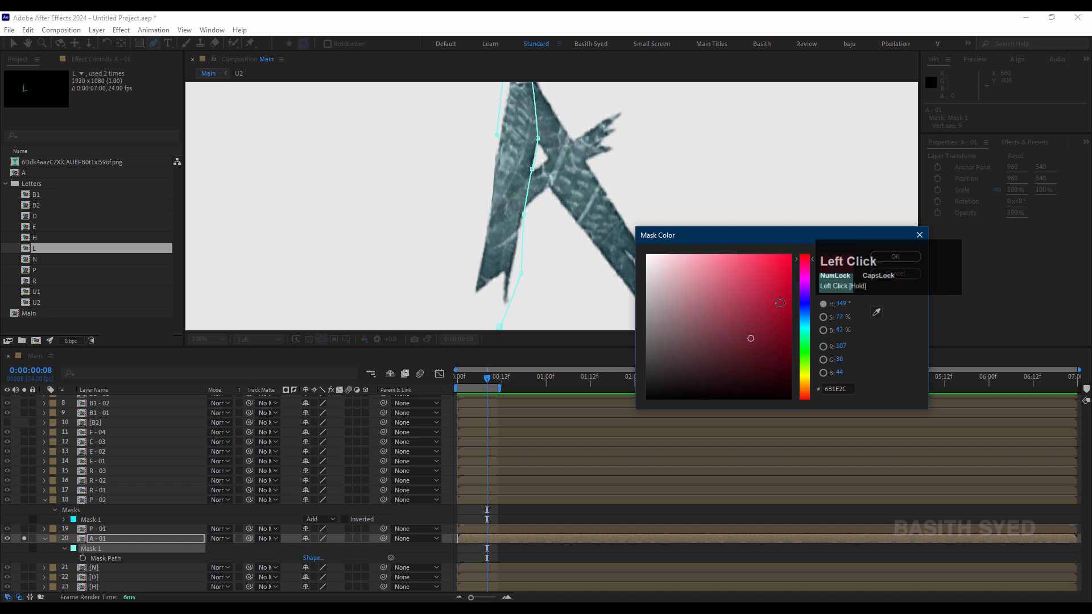
{"action": "left_click", "coordinate": [896, 257]}
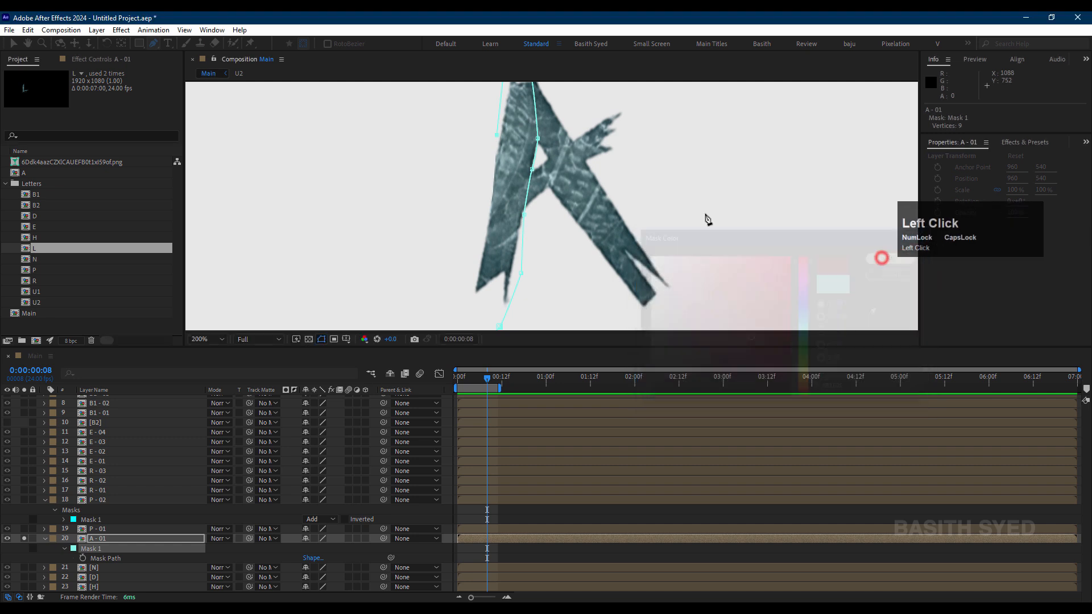
{"action": "left_click", "coordinate": [485, 539]}
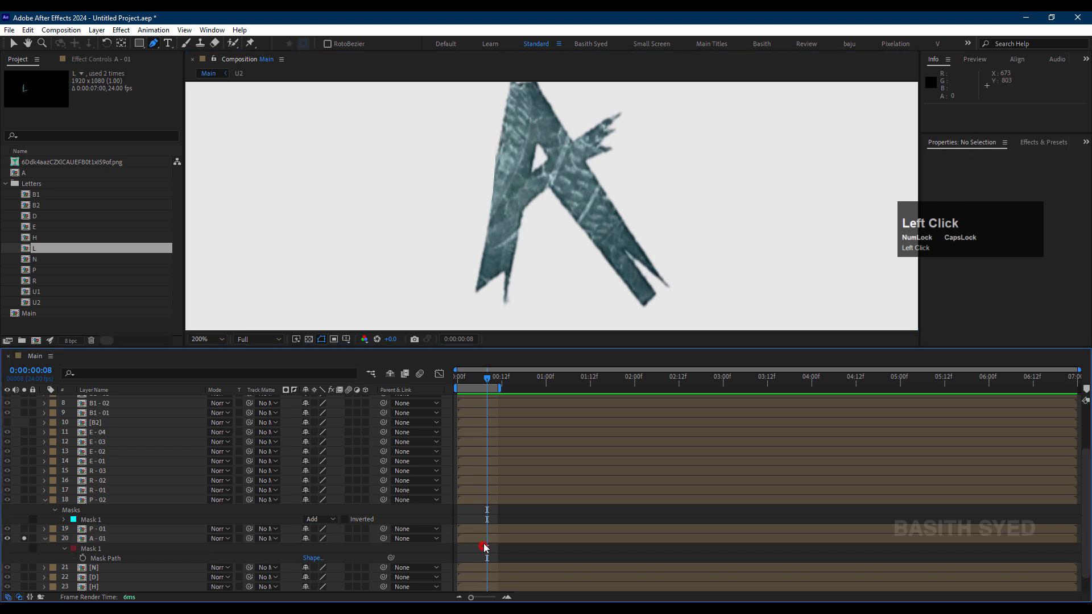
Step: Resume the A - 01 mask from its last point and close it around the left leg's forked foot
{"action": "left_click", "coordinate": [497, 137]}
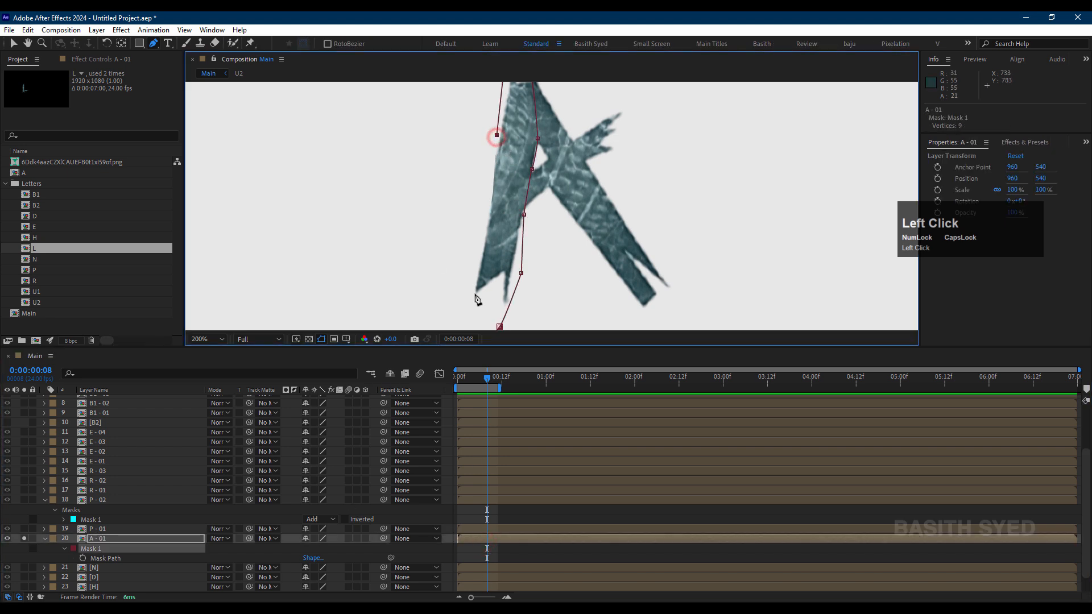
{"action": "left_click_drag", "start_coordinate": [467, 298], "coordinate": [504, 322]}
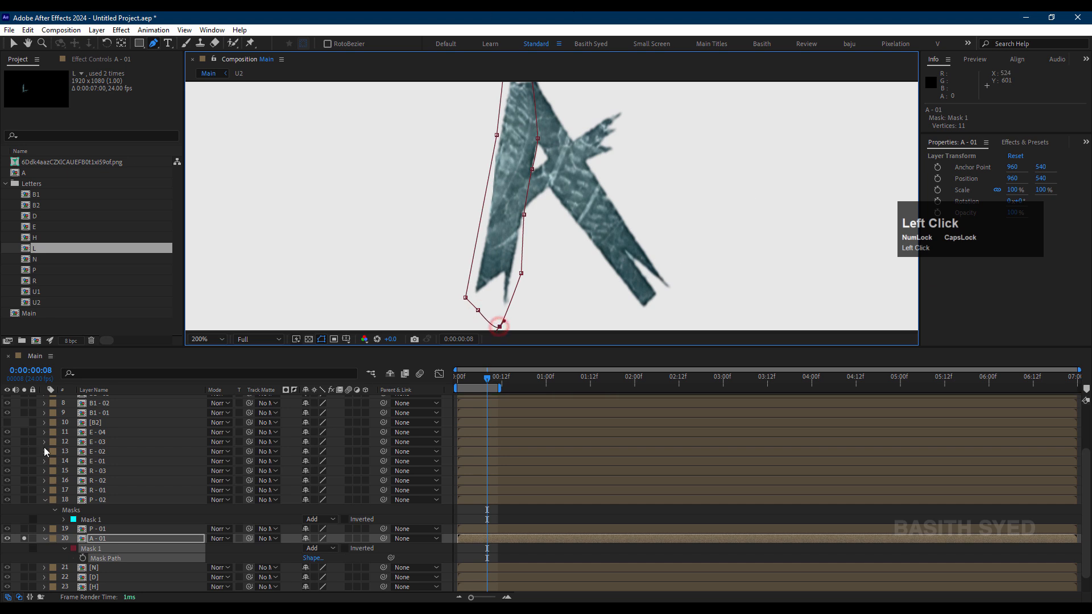
Step: Duplicate the A - 01 layer and delete the mask from the copy
{"action": "left_click", "coordinate": [109, 539]}
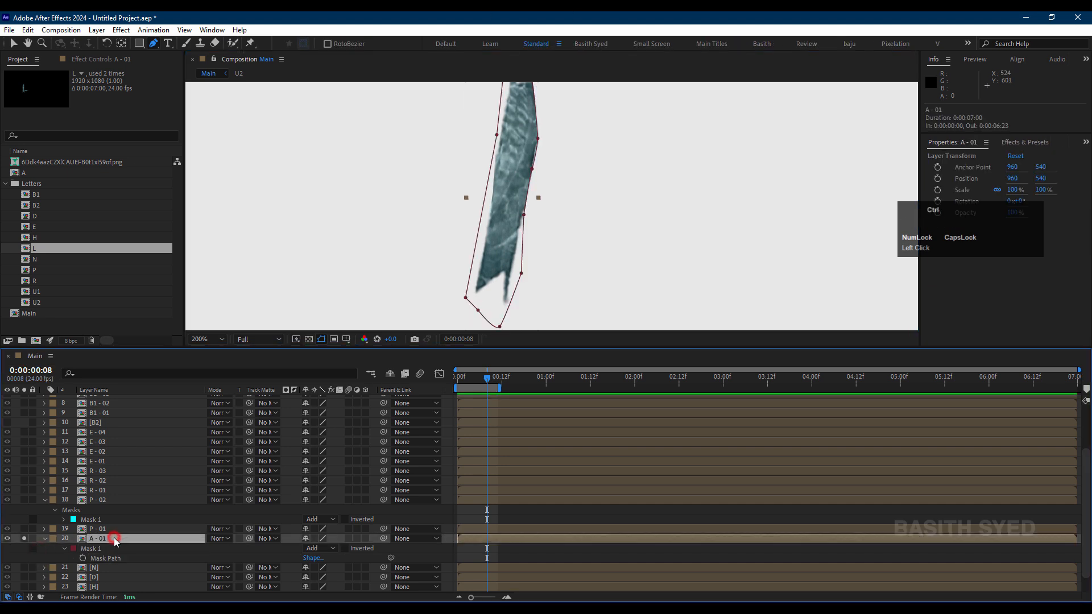
{"action": "key", "text": "ctrl+d"}
{"action": "left_click", "coordinate": [88, 550]}
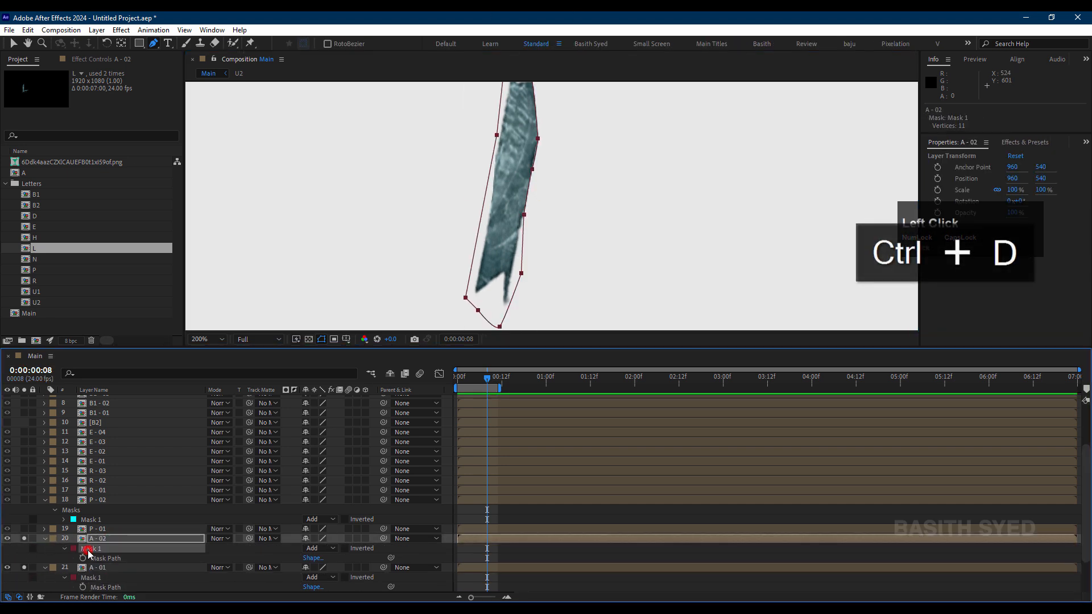
{"action": "key", "text": "Delete"}
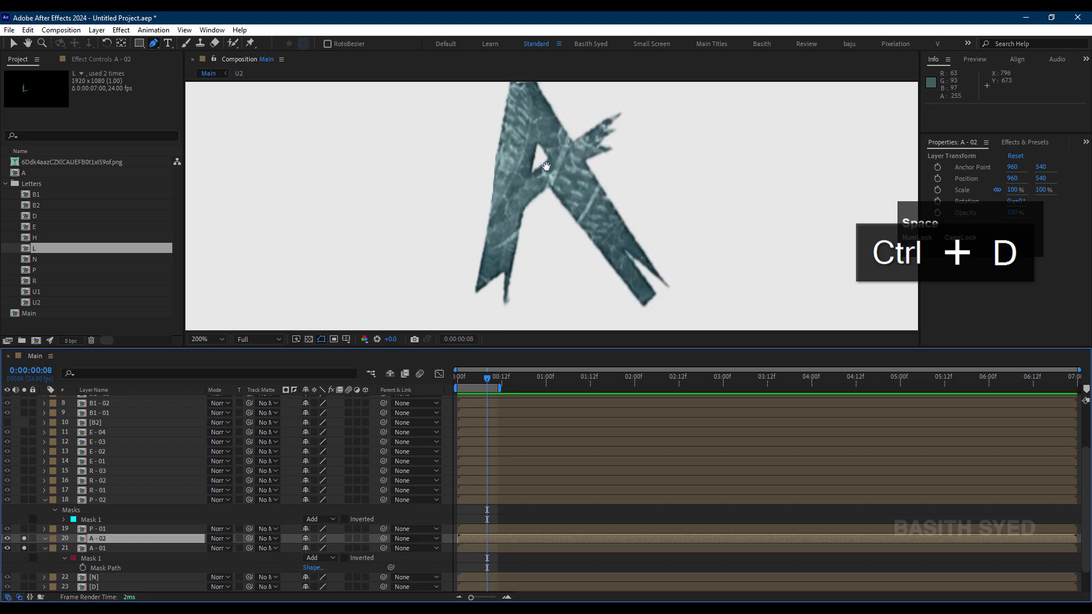
Step: Start a Pen mask on A - 02 above the A's inner hole, over the apex and down the right leg's outer edge
{"action": "left_click_drag", "start_coordinate": [546, 167], "coordinate": [523, 275]}
{"action": "left_click", "coordinate": [516, 257]}
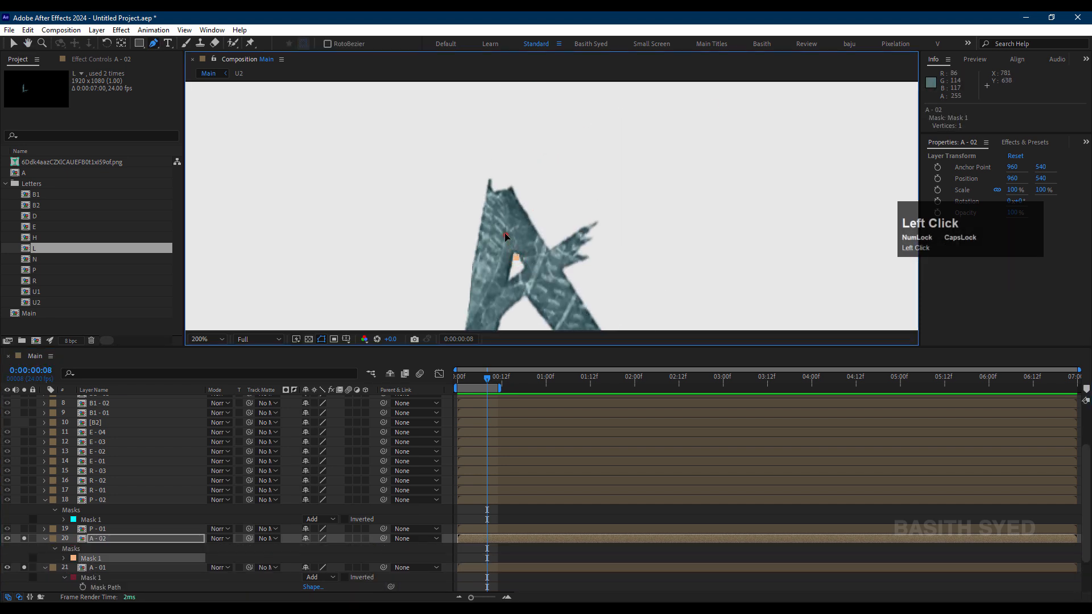
{"action": "left_click", "coordinate": [506, 235]}
{"action": "left_click", "coordinate": [506, 172]}
{"action": "left_click", "coordinate": [524, 186]}
{"action": "left_click", "coordinate": [548, 246]}
{"action": "left_click", "coordinate": [558, 265]}
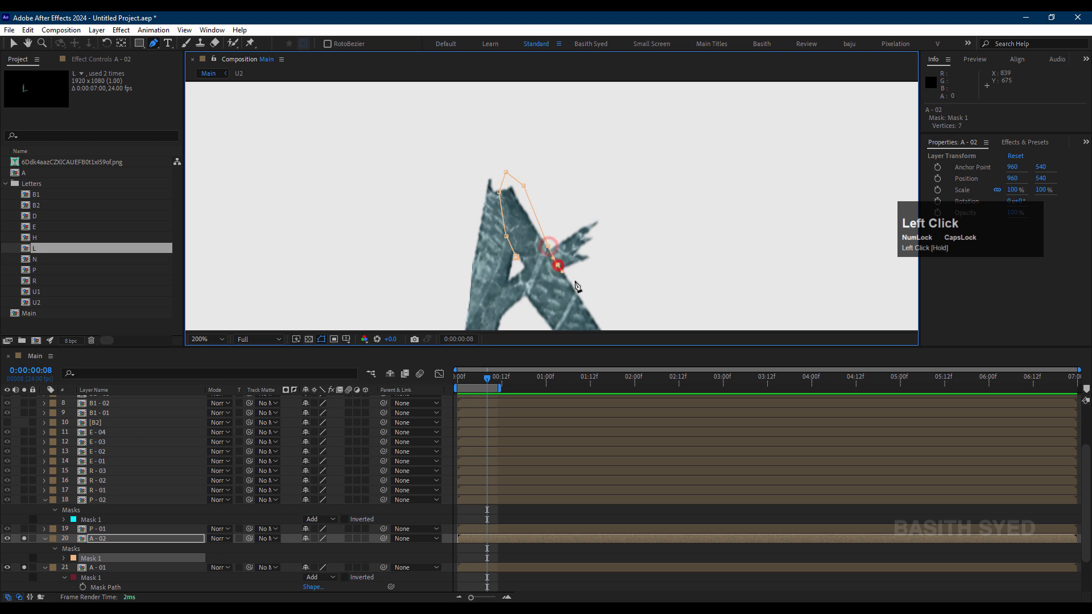
Step: Continue the A - 02 mask around the right leg's foot and close it at the A's inner hole
{"action": "left_click", "coordinate": [576, 280]}
{"action": "left_click_drag", "start_coordinate": [615, 309], "coordinate": [518, 171]}
{"action": "left_click", "coordinate": [560, 249]}
{"action": "left_click", "coordinate": [563, 273]}
{"action": "left_click", "coordinate": [422, 130]}
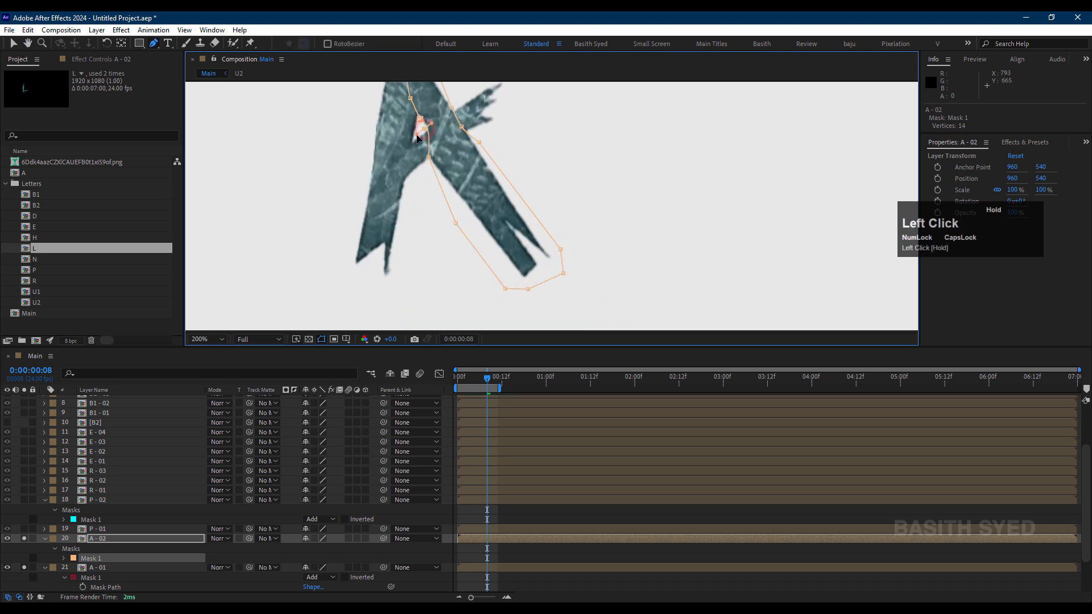
{"action": "left_click", "coordinate": [420, 119]}
Step: Duplicate the A - 02 layer and delete the mask from the copy
{"action": "left_click", "coordinate": [116, 539]}
{"action": "key", "text": "ctrl+d"}
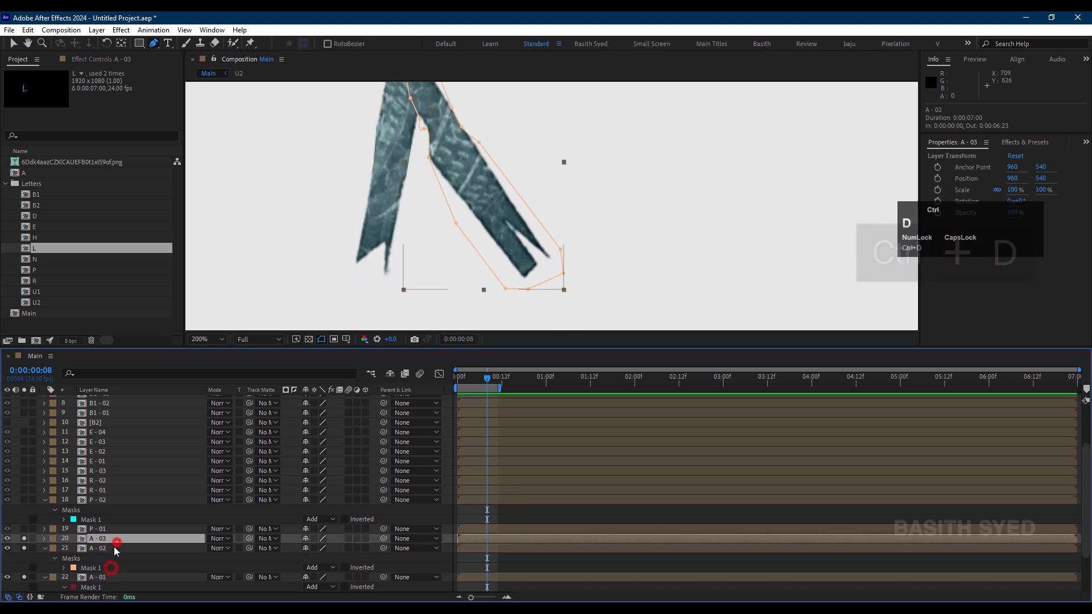
{"action": "key", "text": "m"}
{"action": "left_click", "coordinate": [113, 549]}
{"action": "key", "text": "Delete"}
Step: Start a Pen mask on A - 03 with a zigzag edge where the A's crossbar meets its left leg
{"action": "left_click", "coordinate": [409, 182]}
{"action": "left_click", "coordinate": [392, 180]}
{"action": "key", "text": "ctrl+z"}
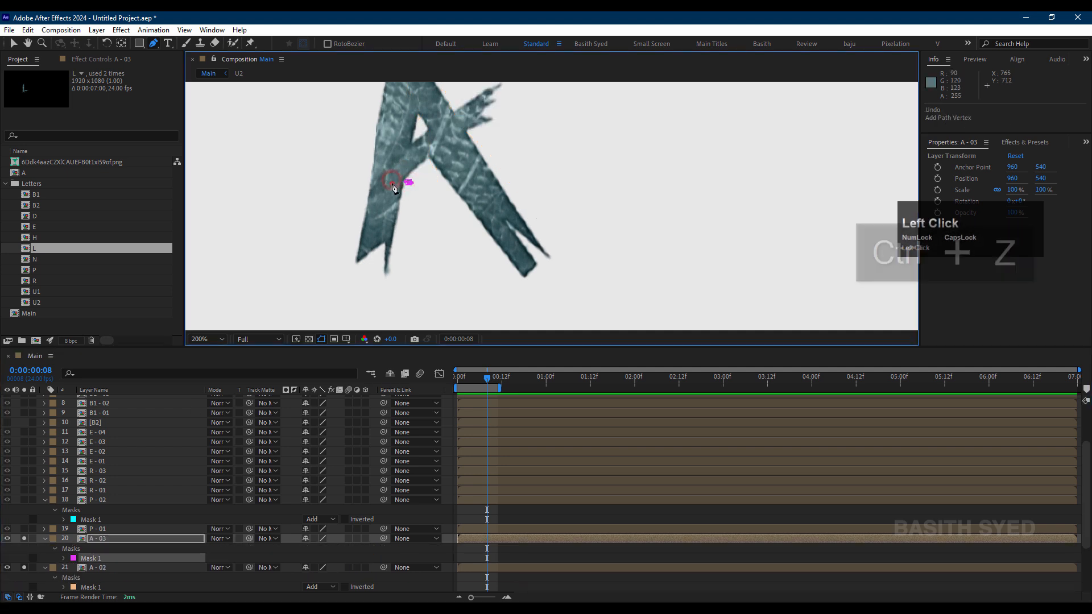
{"action": "left_click", "coordinate": [392, 182]}
{"action": "left_click", "coordinate": [397, 171]}
{"action": "left_click", "coordinate": [384, 177]}
{"action": "left_click", "coordinate": [396, 161]}
{"action": "left_click", "coordinate": [376, 170]}
{"action": "left_click", "coordinate": [398, 151]}
Step: Continue the A - 03 mask along the crossbar, around its forked right end and back to the starting point
{"action": "left_click_drag", "start_coordinate": [418, 136], "coordinate": [517, 94]}
{"action": "left_click", "coordinate": [469, 99]}
{"action": "left_click", "coordinate": [516, 125]}
{"action": "left_click", "coordinate": [495, 133]}
{"action": "left_click_drag", "start_coordinate": [462, 135], "coordinate": [449, 143]}
{"action": "left_click", "coordinate": [423, 166]}
{"action": "left_click", "coordinate": [409, 183]}
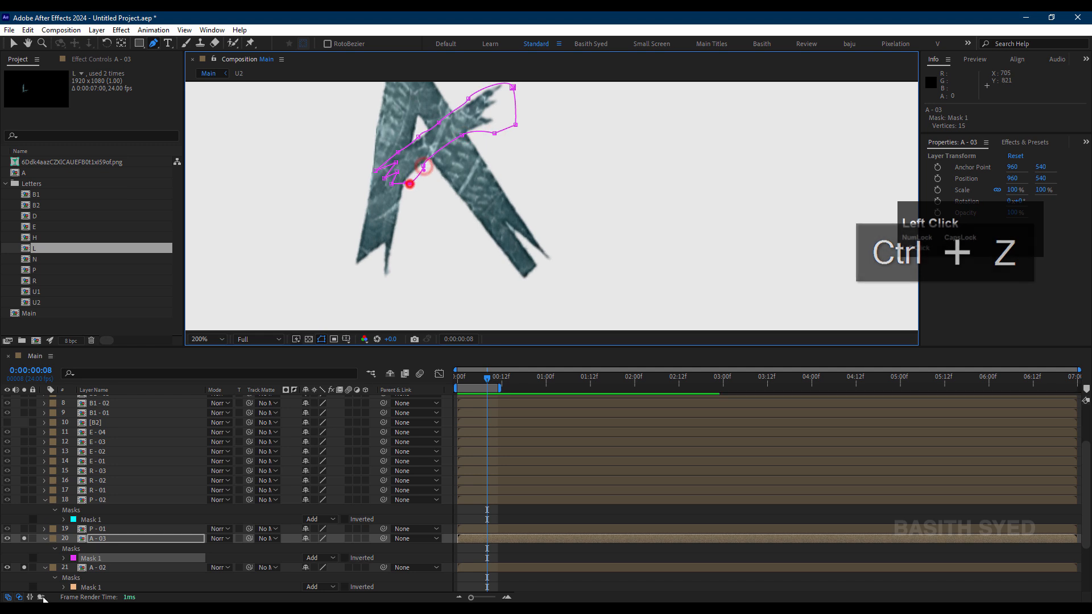
Step: Turn off solo on the A - 03, A - 02 and A - 01 layers
{"action": "left_click", "coordinate": [39, 546]}
{"action": "left_click", "coordinate": [24, 539]}
{"action": "left_click", "coordinate": [24, 568]}
{"action": "scroll", "coordinate": [24, 563], "scroll_direction": "down", "scroll_amount": 2}
{"action": "left_click", "coordinate": [24, 539]}
{"action": "scroll", "coordinate": [609, 146], "scroll_direction": "down", "scroll_amount": 1}
Step: Rename the N layer as N - 01
{"action": "left_click", "coordinate": [99, 568]}
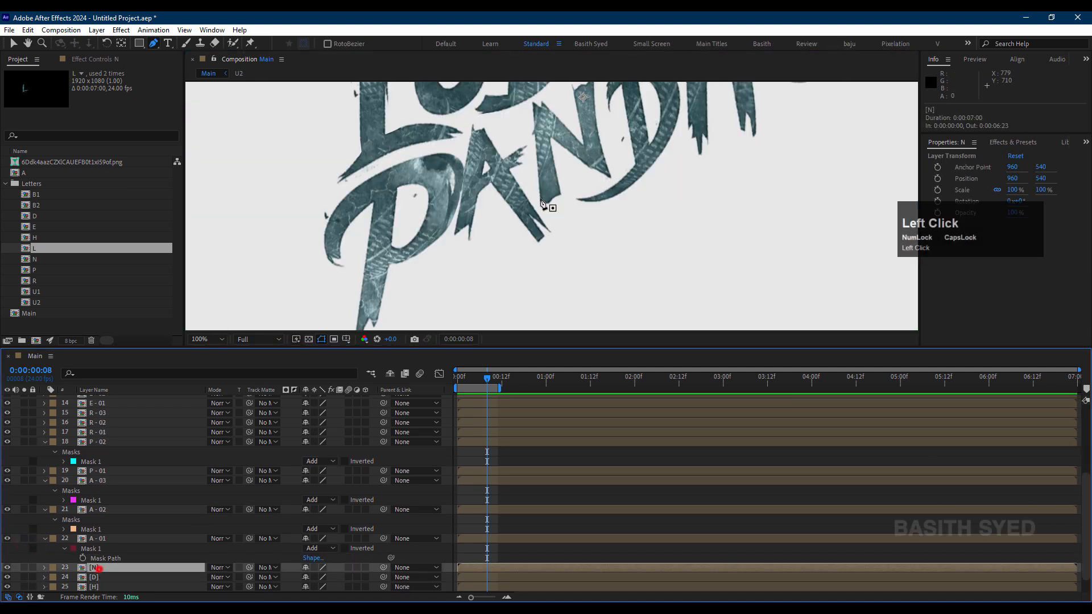
{"action": "left_click_drag", "start_coordinate": [576, 131], "coordinate": [552, 202]}
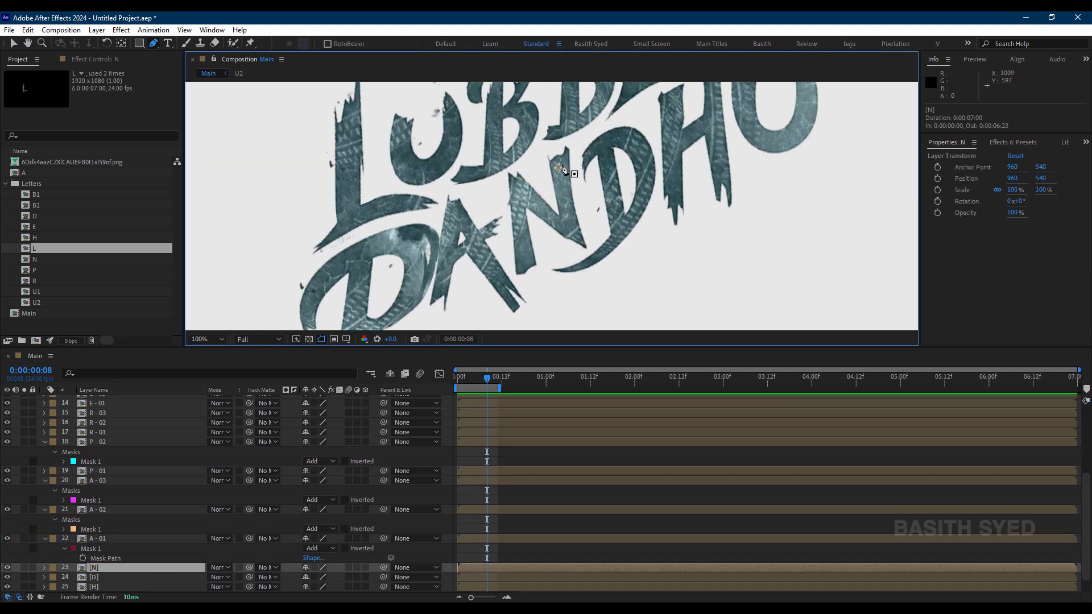
{"action": "key", "text": "Return"}
{"action": "type", "text": "N - 01"}
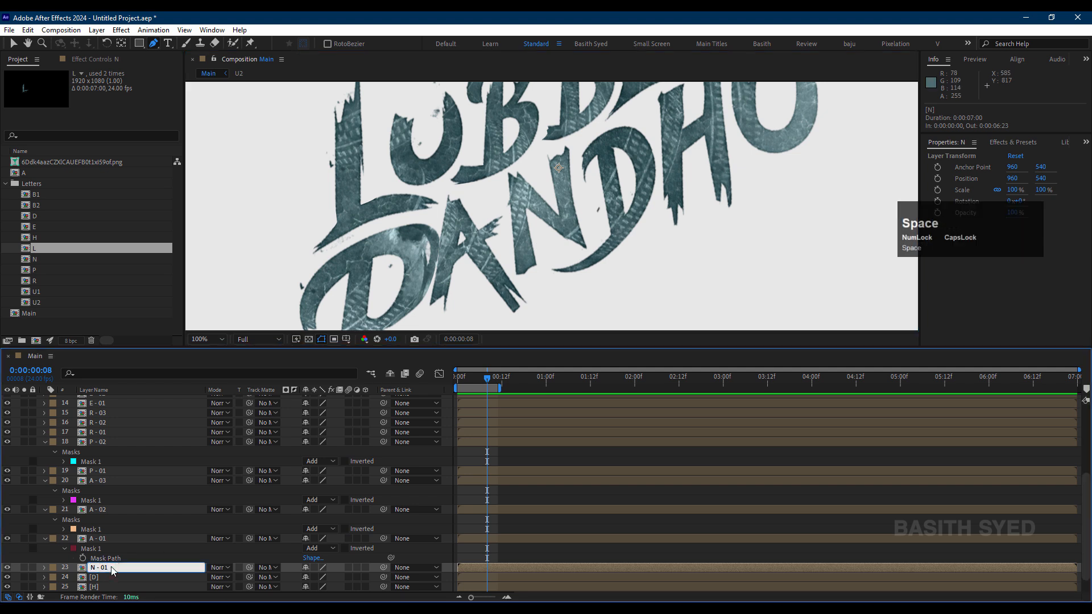
{"action": "key", "text": "Return"}
Step: Draw a closed Pen mask on N - 01 around the N's left stem
{"action": "left_click", "coordinate": [531, 278]}
{"action": "left_click", "coordinate": [538, 265]}
{"action": "left_click", "coordinate": [527, 207]}
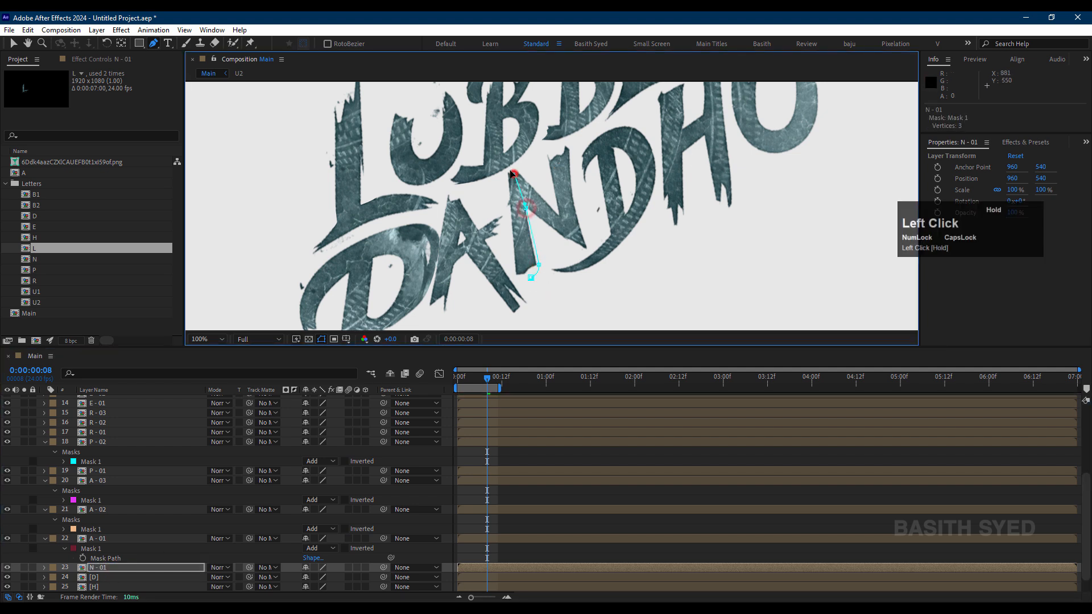
{"action": "left_click", "coordinate": [513, 172]}
{"action": "left_click", "coordinate": [501, 187]}
{"action": "left_click_drag", "start_coordinate": [509, 237], "coordinate": [518, 289]}
{"action": "left_click", "coordinate": [531, 277]}
Step: Duplicate the N - 01 layer and delete the mask from the copy
{"action": "left_click", "coordinate": [122, 567]}
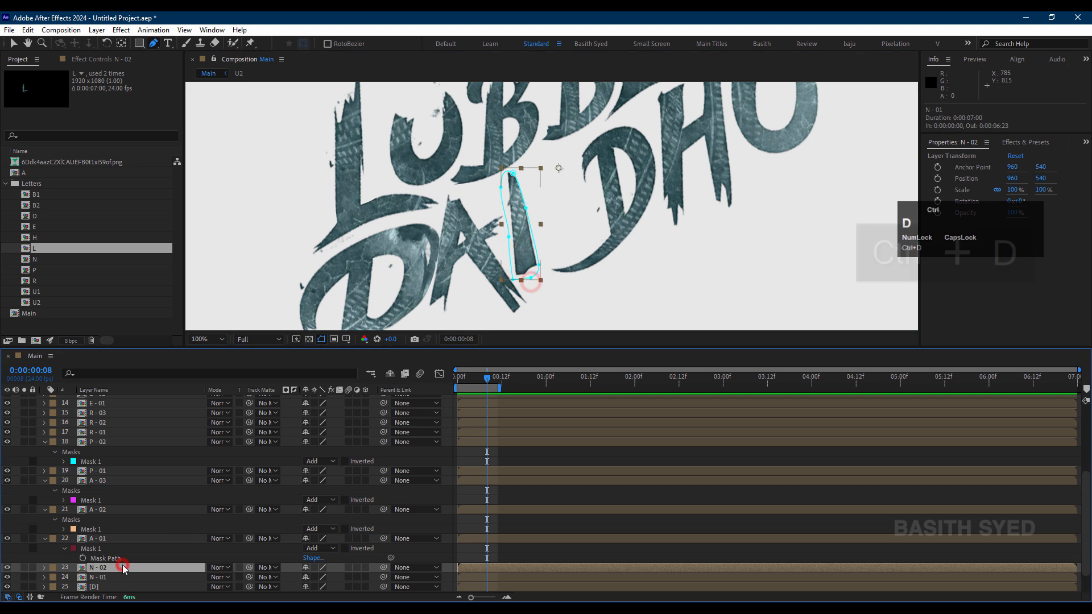
{"action": "key", "text": "ctrl+d"}
Step: Draw a closed Pen mask on N - 02 around the N's diagonal stroke
{"action": "left_click", "coordinate": [531, 218]}
{"action": "left_click", "coordinate": [520, 202]}
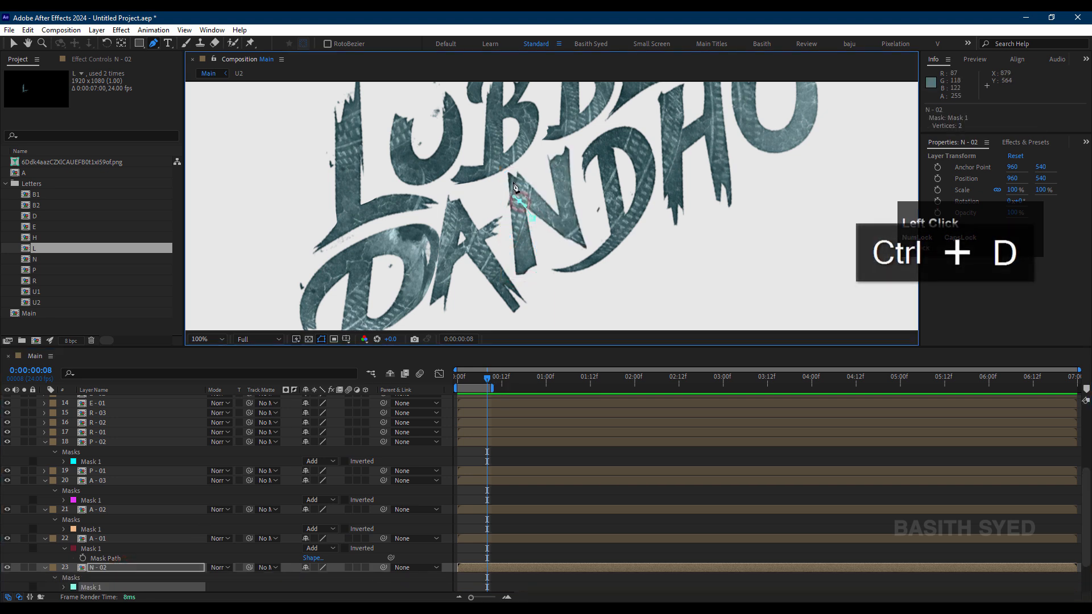
{"action": "left_click_drag", "start_coordinate": [519, 169], "coordinate": [555, 208]}
{"action": "left_click", "coordinate": [589, 237]}
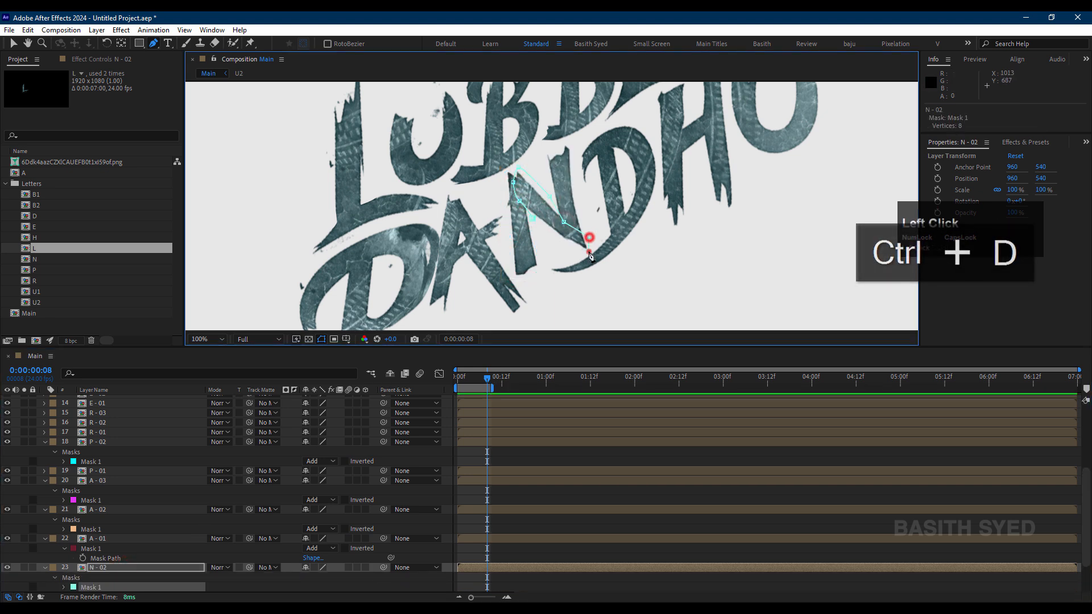
{"action": "left_click", "coordinate": [589, 251]}
{"action": "left_click", "coordinate": [573, 249]}
{"action": "left_click", "coordinate": [533, 218]}
Step: Duplicate the N - 02 layer and delete the mask from the copy
{"action": "left_click", "coordinate": [116, 566]}
{"action": "key", "text": "ctrl+d"}
{"action": "key", "text": "m"}
{"action": "left_click", "coordinate": [128, 579]}
{"action": "key", "text": "Delete"}
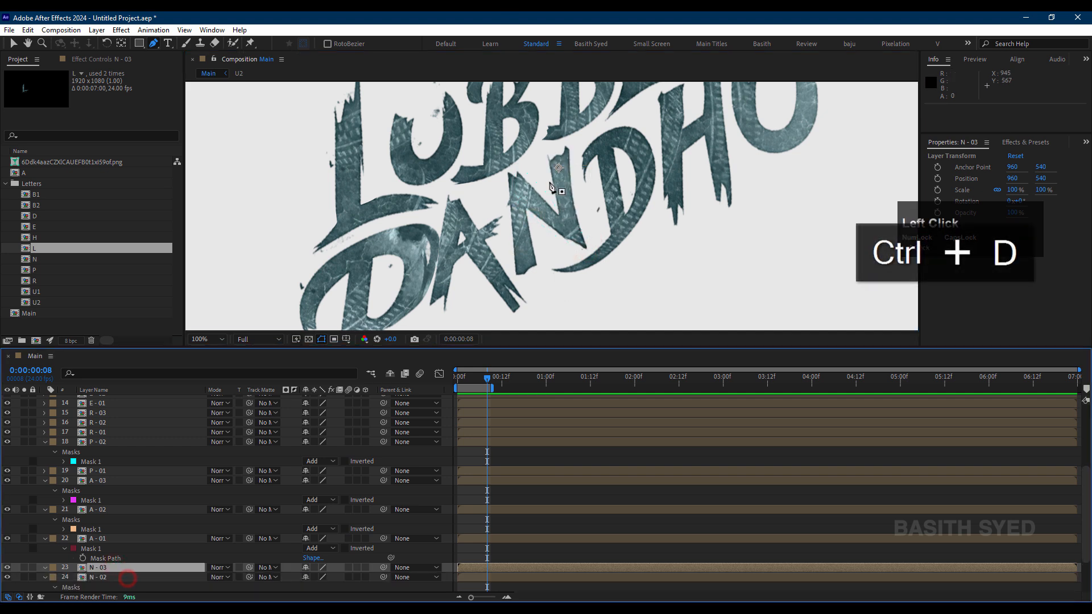
Step: Draw a closed Pen mask on N - 03 around the N's right stem
{"action": "left_click", "coordinate": [549, 181]}
{"action": "left_click", "coordinate": [546, 154]}
{"action": "left_click", "coordinate": [563, 145]}
{"action": "left_click", "coordinate": [576, 147]}
{"action": "left_click", "coordinate": [582, 217]}
{"action": "left_click", "coordinate": [592, 250]}
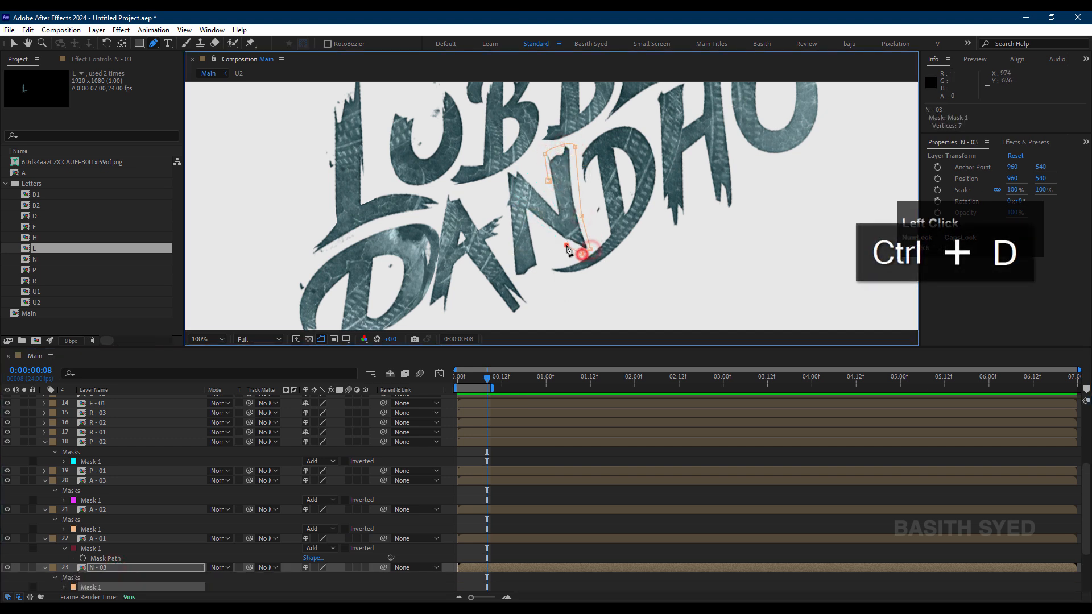
{"action": "left_click", "coordinate": [548, 181]}
Step: Solo the N - 03 layer briefly to check its masked stroke
{"action": "scroll", "coordinate": [153, 547], "scroll_direction": "down", "scroll_amount": 1}
{"action": "left_click", "coordinate": [130, 539]}
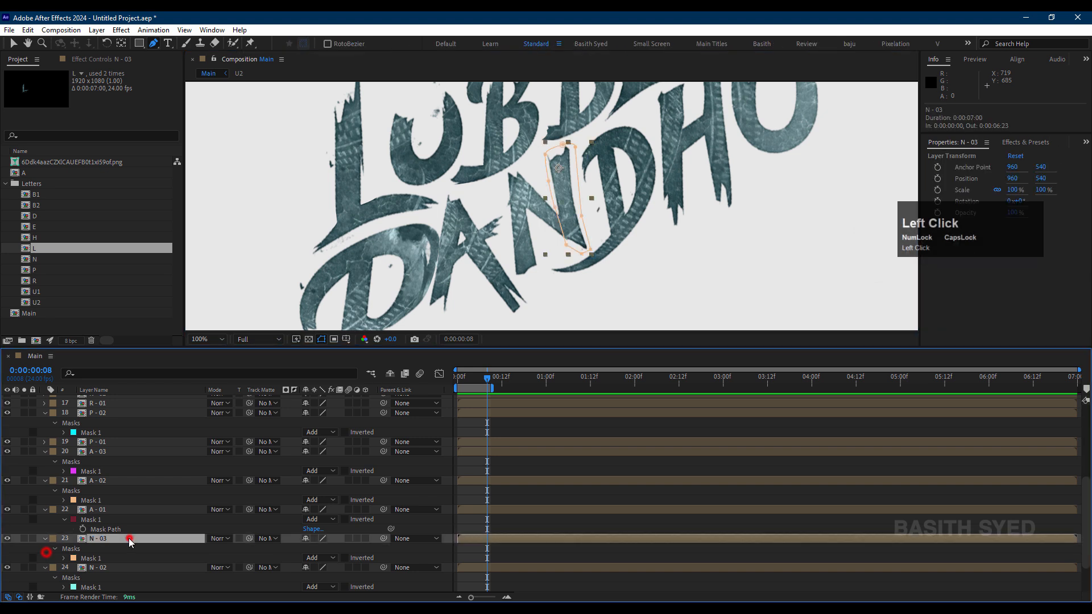
{"action": "left_click", "coordinate": [24, 539]}
{"action": "left_click", "coordinate": [24, 539]}
Step: Rename the D layer as D - 01
{"action": "scroll", "coordinate": [114, 559], "scroll_direction": "down", "scroll_amount": 2}
{"action": "left_click", "coordinate": [107, 558]}
{"action": "key", "text": "Return"}
{"action": "type", "text": "D - 01"}
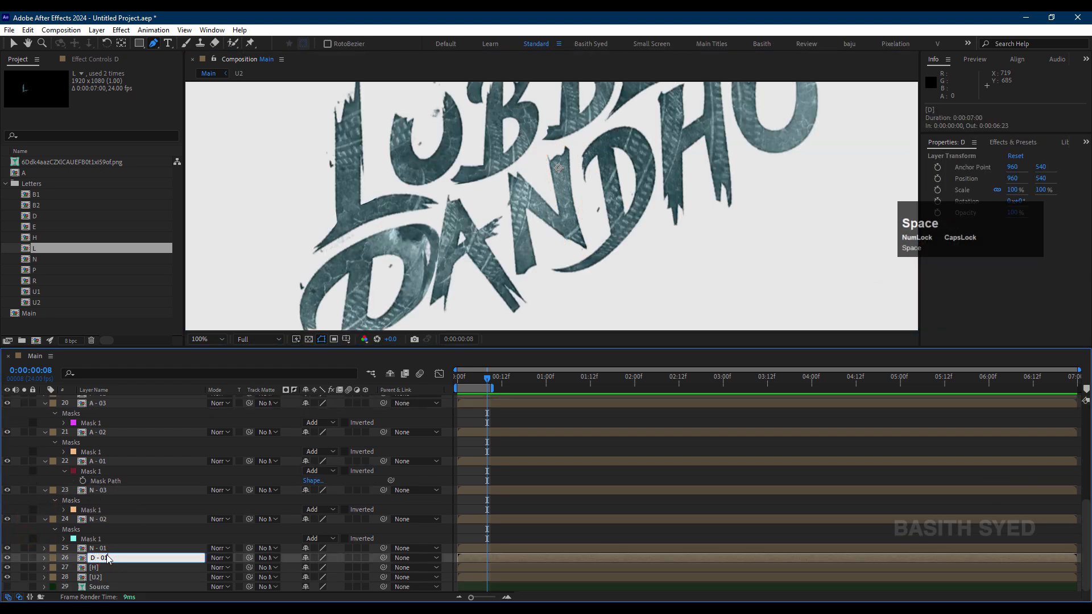
{"action": "key", "text": "Return"}
{"action": "left_click", "coordinate": [106, 558]}
{"action": "key", "text": "ctrl+d"}
{"action": "key", "text": "ctrl+z"}
Step: Start a Pen mask on D - 01 at the bowl's upper-left end and trace its inner edge toward the lower tip
{"action": "left_click", "coordinate": [107, 558]}
{"action": "left_click", "coordinate": [590, 179]}
{"action": "left_click_drag", "start_coordinate": [598, 155], "coordinate": [605, 151]}
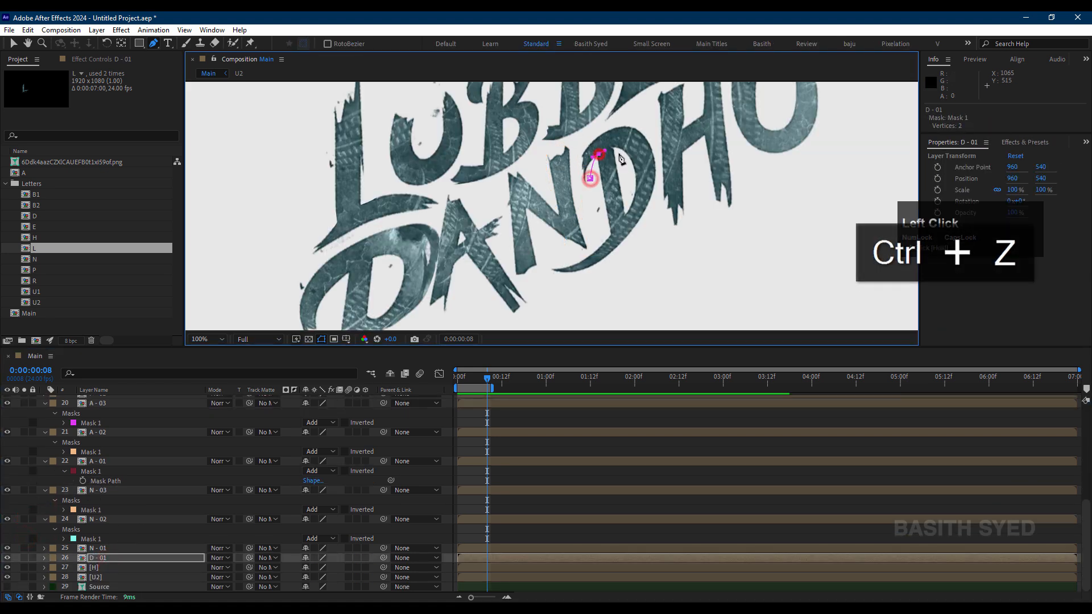
{"action": "left_click", "coordinate": [618, 153]}
{"action": "left_click", "coordinate": [633, 193]}
{"action": "left_click_drag", "start_coordinate": [600, 243], "coordinate": [585, 246]}
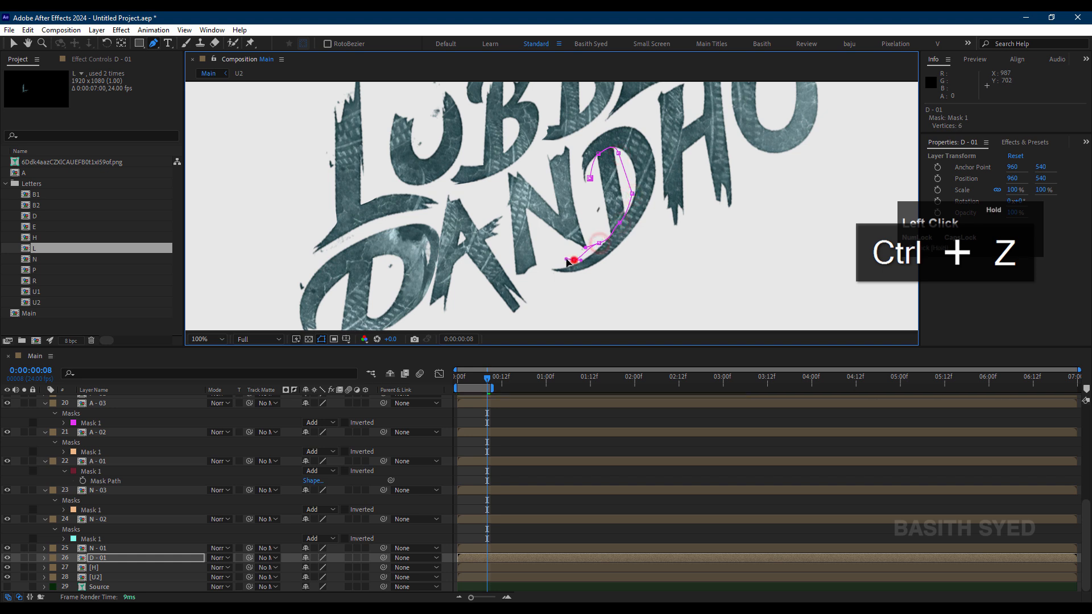
Step: Trace the D - 01 mask around the lower tip and back along the bowl's outer edge, closing it at the start point
{"action": "left_click_drag", "start_coordinate": [551, 279], "coordinate": [561, 284]}
{"action": "left_click_drag", "start_coordinate": [617, 262], "coordinate": [629, 251]}
{"action": "left_click_drag", "start_coordinate": [657, 192], "coordinate": [660, 179]}
{"action": "left_click_drag", "start_coordinate": [655, 137], "coordinate": [647, 127]}
{"action": "left_click", "coordinate": [613, 124]}
{"action": "left_click", "coordinate": [589, 137]}
{"action": "left_click", "coordinate": [576, 162]}
{"action": "left_click", "coordinate": [580, 189]}
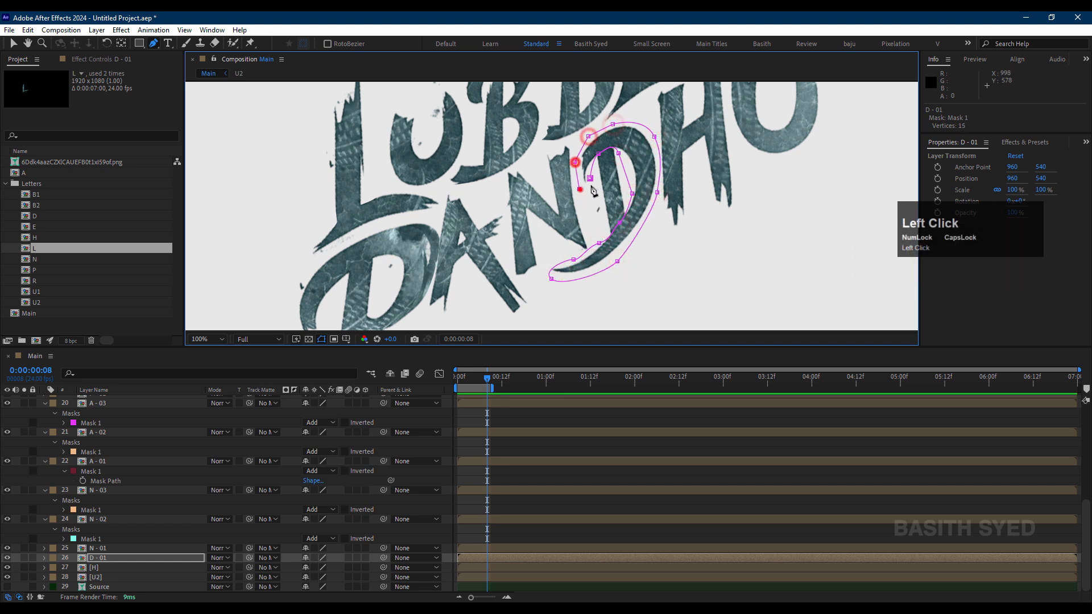
{"action": "left_click", "coordinate": [590, 179]}
Step: Duplicate the D - 01 layer and delete the copied mask from the duplicate
{"action": "key", "text": "ctrl+d"}
{"action": "key", "text": "m"}
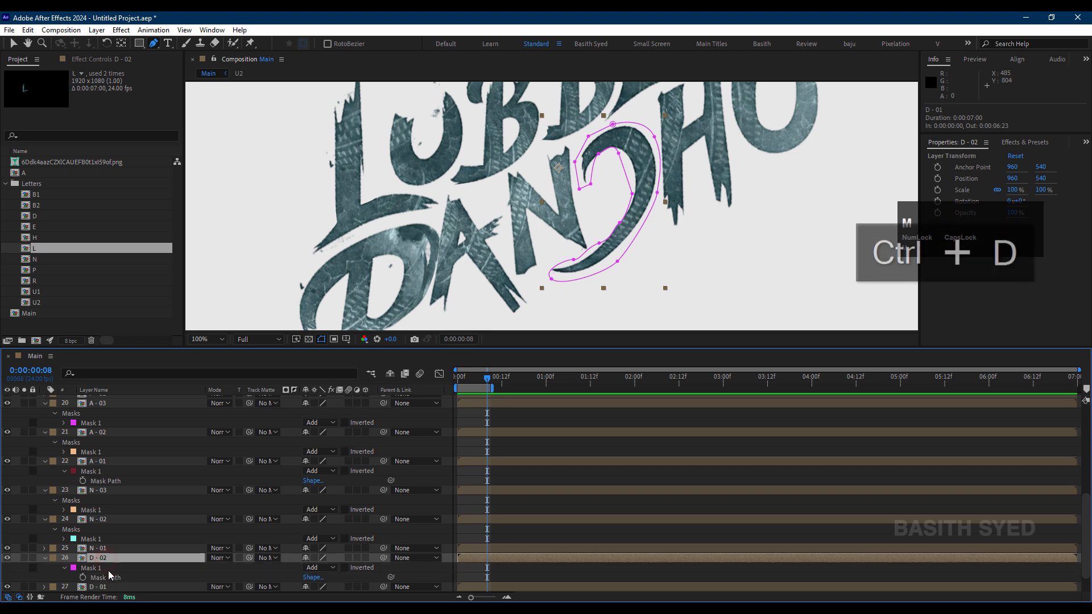
{"action": "left_click", "coordinate": [109, 569]}
{"action": "key", "text": "Delete"}
Step: Draw a closed Pen mask on D - 02 around the D's inner stem
{"action": "left_click", "coordinate": [595, 166]}
{"action": "mouse_move", "coordinate": [601, 151]}
{"action": "left_mouse_down"}
{"action": "mouse_move", "coordinate": [609, 142]}
{"action": "mouse_move", "coordinate": [619, 163]}
{"action": "left_mouse_up"}
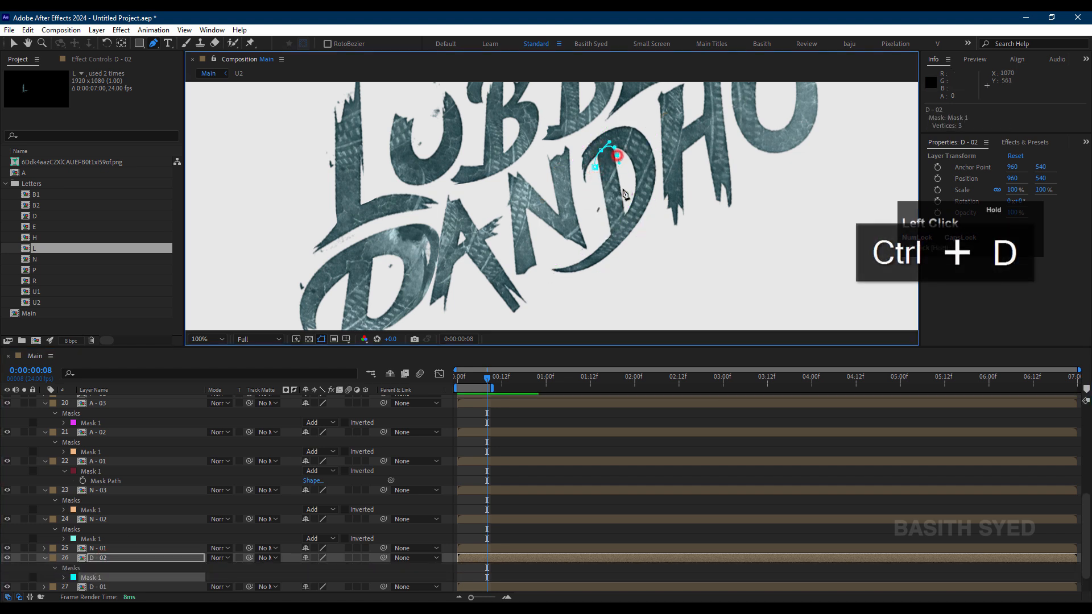
{"action": "left_click", "coordinate": [624, 219]}
{"action": "left_click", "coordinate": [608, 234]}
{"action": "left_click", "coordinate": [595, 168]}
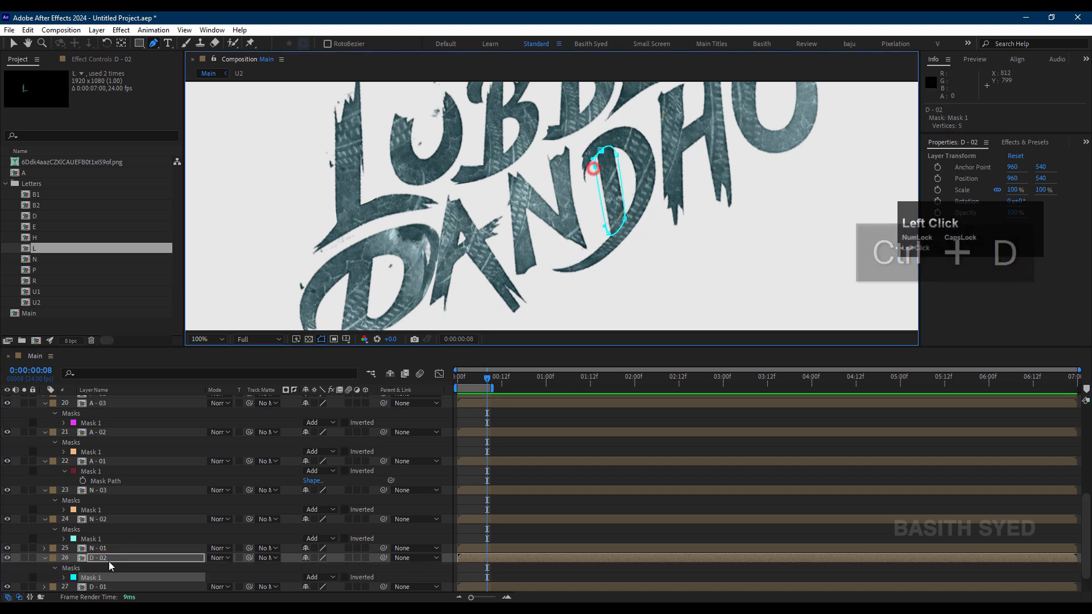
Step: Rename the H layer as H - 01 and select it for masking
{"action": "scroll", "coordinate": [108, 566], "scroll_direction": "down", "scroll_amount": 1}
{"action": "left_click", "coordinate": [111, 568]}
{"action": "key", "text": "Return"}
{"action": "type", "text": "H - 01"}
{"action": "key", "text": "Return"}
{"action": "left_click", "coordinate": [101, 567]}
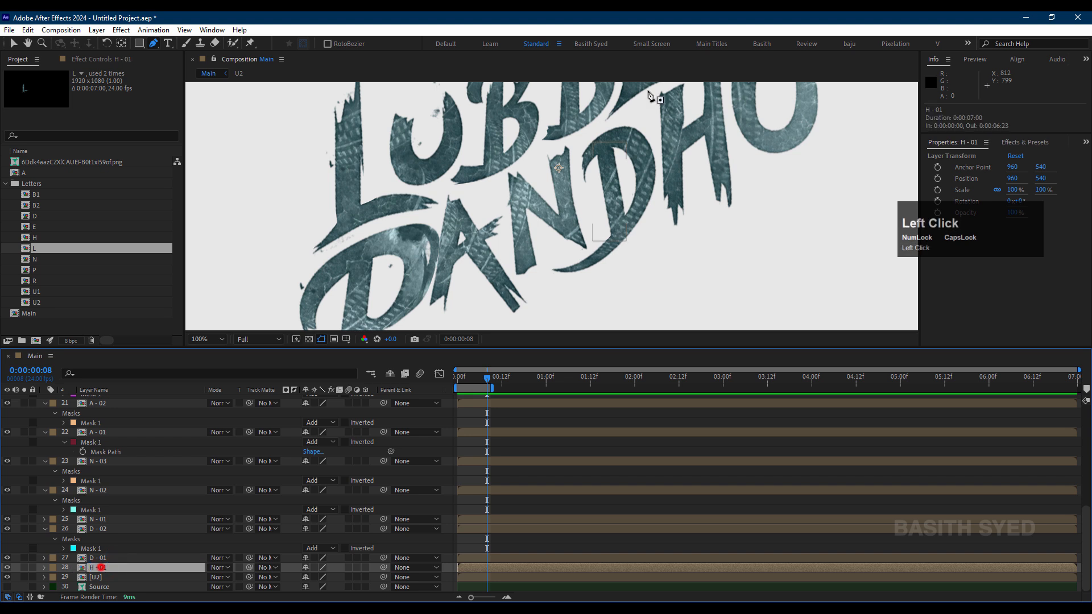
Step: Start a Pen mask on H - 01 at the top of the left stem and change the mask colour to dark green
{"action": "key", "text": "space"}
{"action": "left_click_drag", "start_coordinate": [688, 83], "coordinate": [683, 193]}
{"action": "left_click", "coordinate": [677, 148]}
{"action": "scroll", "coordinate": [685, 192], "scroll_direction": "up", "scroll_amount": 1}
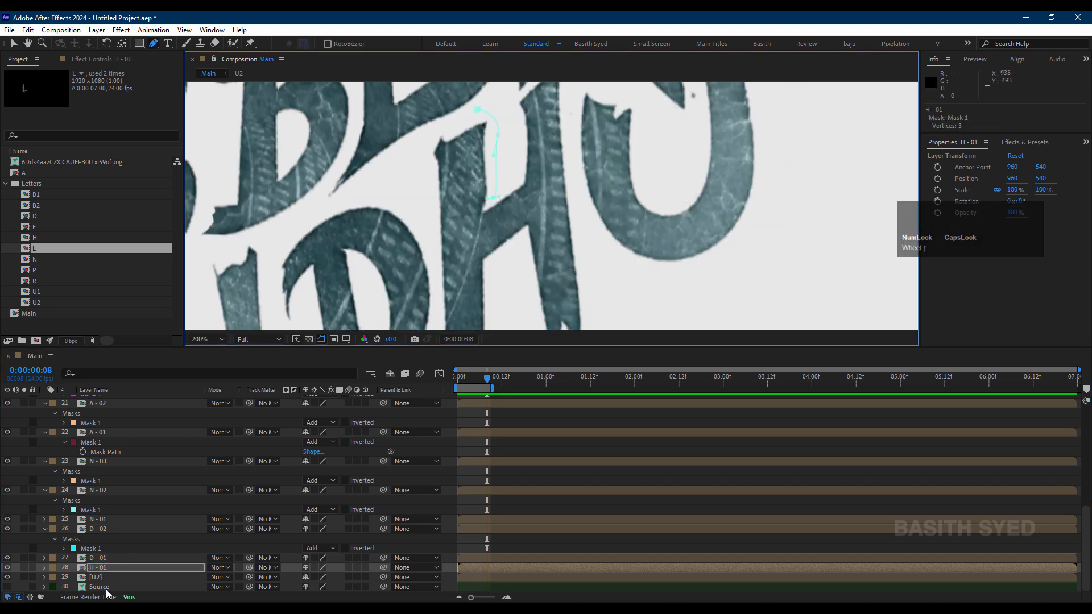
{"action": "key", "text": "m"}
{"action": "left_click", "coordinate": [73, 578]}
{"action": "left_click", "coordinate": [751, 325]}
{"action": "left_click", "coordinate": [890, 254]}
Step: Continue the H - 01 mask down the left stem's inner edge, around its ragged foot and up the outer side, closing it at the top
{"action": "left_click", "coordinate": [491, 200]}
{"action": "left_click", "coordinate": [491, 542]}
{"action": "left_click", "coordinate": [494, 568]}
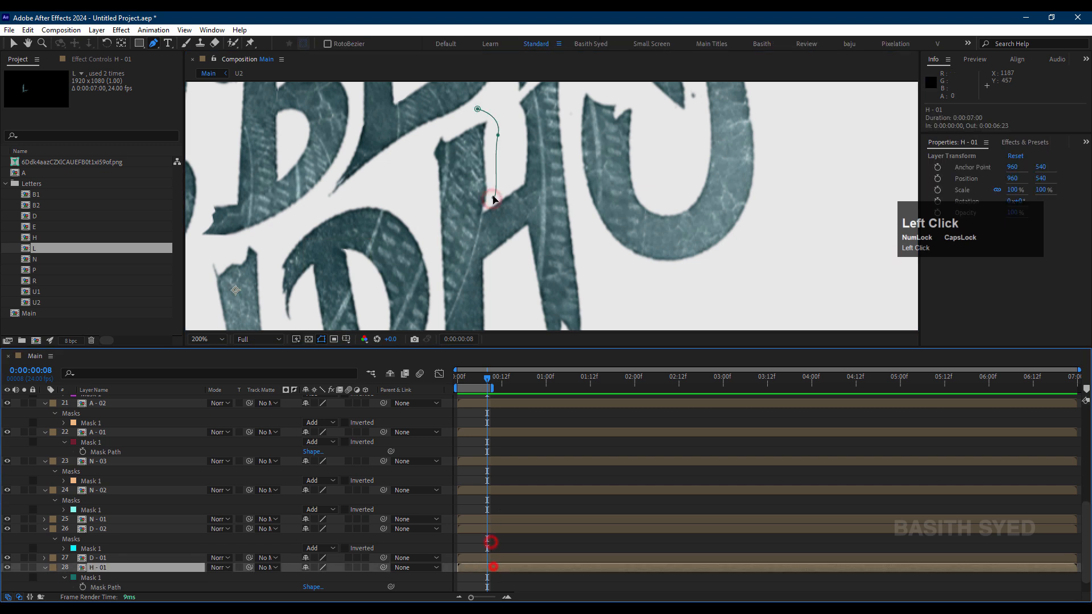
{"action": "left_click_drag", "start_coordinate": [494, 198], "coordinate": [482, 234]}
{"action": "left_click_drag", "start_coordinate": [486, 270], "coordinate": [487, 277]}
{"action": "key", "text": "space"}
{"action": "left_click_drag", "start_coordinate": [492, 293], "coordinate": [505, 188]}
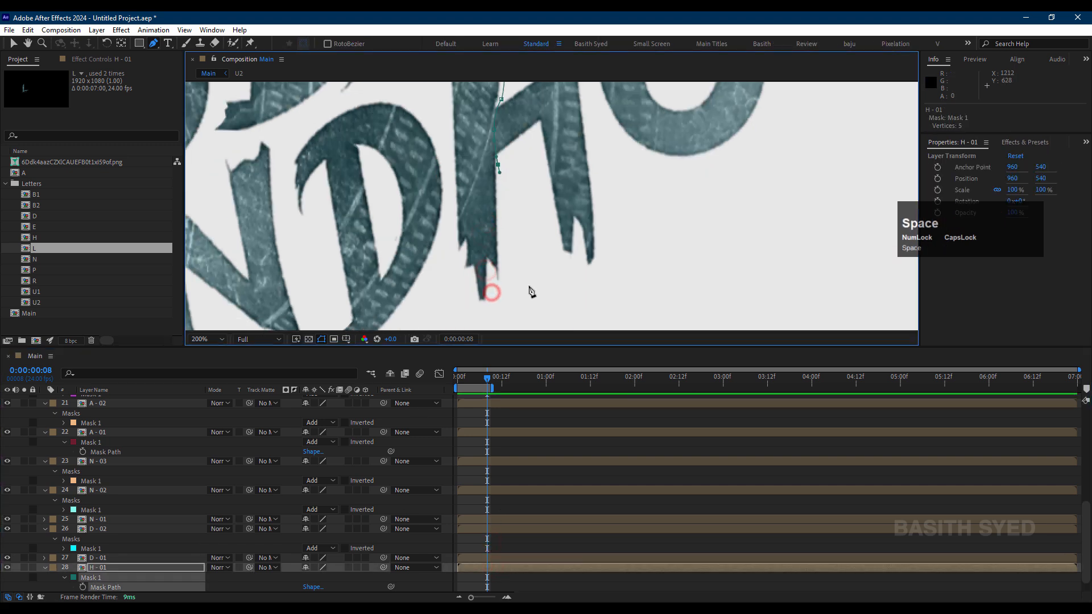
{"action": "left_click", "coordinate": [510, 280]}
{"action": "left_click", "coordinate": [493, 308]}
{"action": "left_click", "coordinate": [456, 306]}
{"action": "left_click", "coordinate": [458, 268]}
{"action": "left_click", "coordinate": [456, 240]}
{"action": "left_click_drag", "start_coordinate": [442, 176], "coordinate": [470, 273]}
{"action": "left_click", "coordinate": [468, 217]}
{"action": "left_click", "coordinate": [464, 152]}
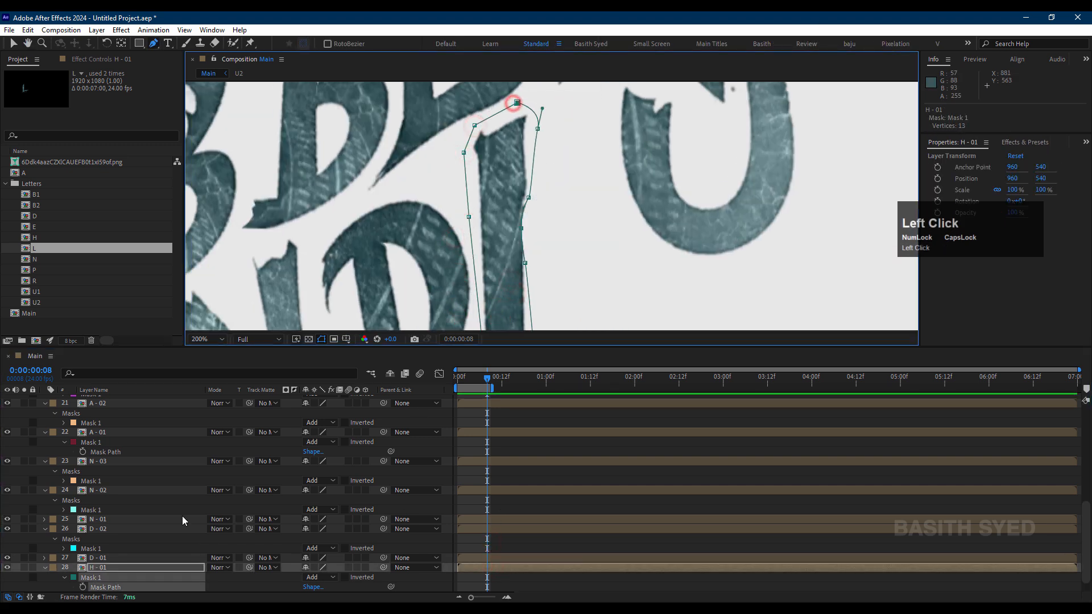
Step: Duplicate the H - 01 layer and delete the copied mask from the duplicate
{"action": "left_click", "coordinate": [135, 569]}
{"action": "scroll", "coordinate": [134, 571], "scroll_direction": "down", "scroll_amount": 1}
{"action": "key", "text": "ctrl+d"}
{"action": "left_click", "coordinate": [114, 560]}
{"action": "key", "text": "Delete"}
Step: Draw a closed Pen mask on H - 02 around the H's slanted crossbar between the two stems
{"action": "left_click", "coordinate": [513, 236]}
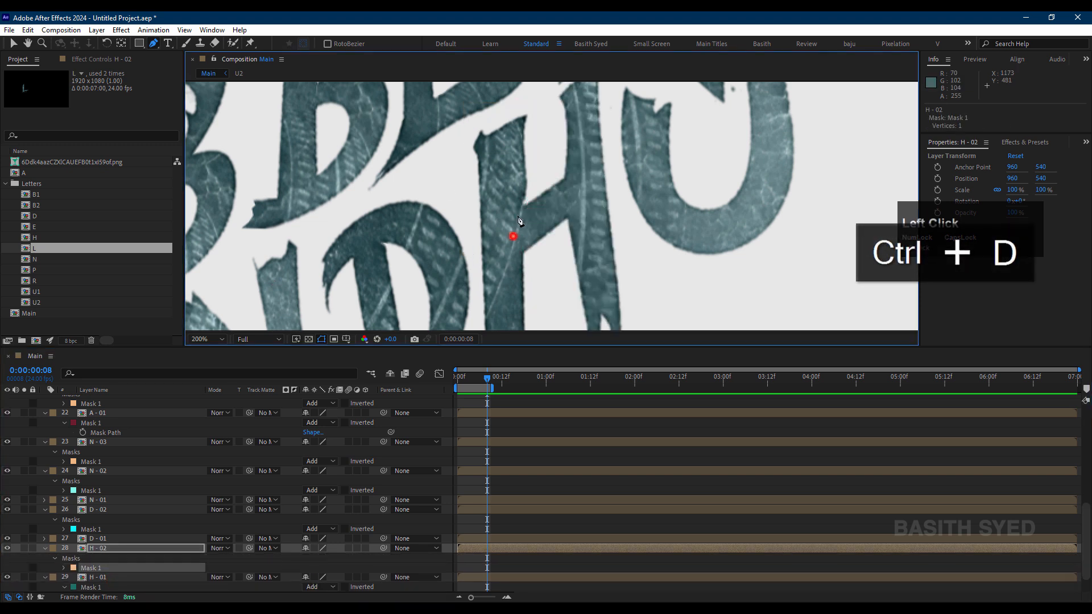
{"action": "left_click", "coordinate": [583, 197]}
{"action": "left_click", "coordinate": [566, 218]}
{"action": "left_click", "coordinate": [559, 230]}
{"action": "left_click", "coordinate": [536, 246]}
{"action": "left_click", "coordinate": [523, 257]}
{"action": "left_click", "coordinate": [513, 253]}
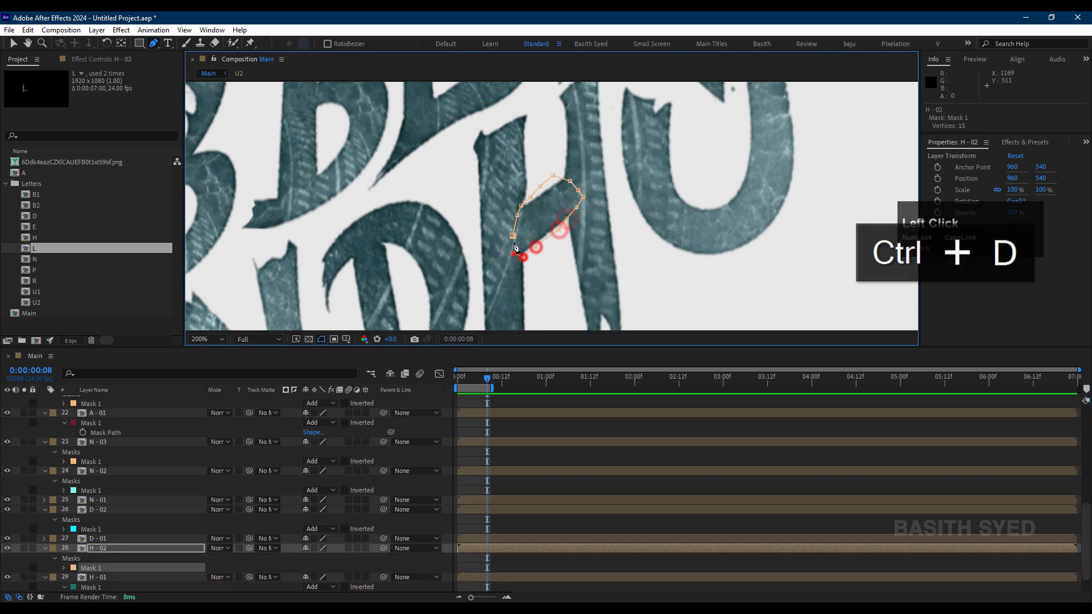
{"action": "left_click", "coordinate": [512, 235]}
Step: Duplicate the H - 02 layer and delete the copied mask from the duplicate
{"action": "left_click", "coordinate": [119, 549]}
{"action": "key", "text": "ctrl+d"}
{"action": "left_click", "coordinate": [107, 559]}
{"action": "key", "text": "Delete"}
Step: Draw a closed Pen mask on H - 03 around the H's right stem, including its ragged foot
{"action": "left_click", "coordinate": [559, 163]}
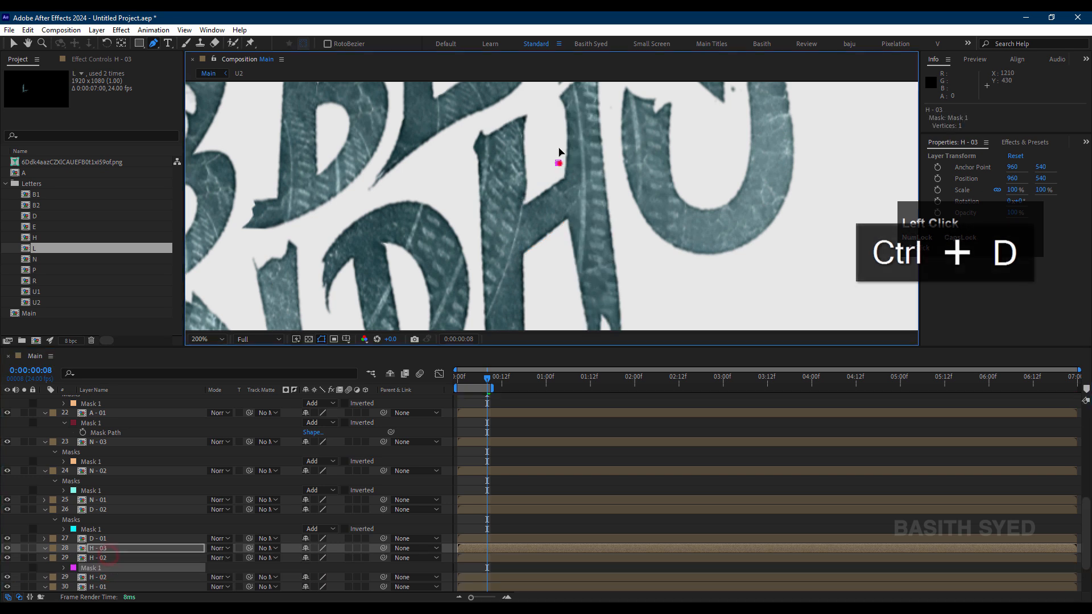
{"action": "left_click", "coordinate": [558, 125]}
{"action": "left_click", "coordinate": [555, 99]}
{"action": "left_click_drag", "start_coordinate": [585, 110], "coordinate": [597, 196]}
{"action": "left_click", "coordinate": [575, 174]}
{"action": "left_click", "coordinate": [600, 147]}
{"action": "left_click", "coordinate": [617, 126]}
{"action": "left_click", "coordinate": [620, 166]}
{"action": "left_click", "coordinate": [619, 240]}
{"action": "left_click_drag", "start_coordinate": [627, 295], "coordinate": [586, 152]}
{"action": "left_click", "coordinate": [605, 263]}
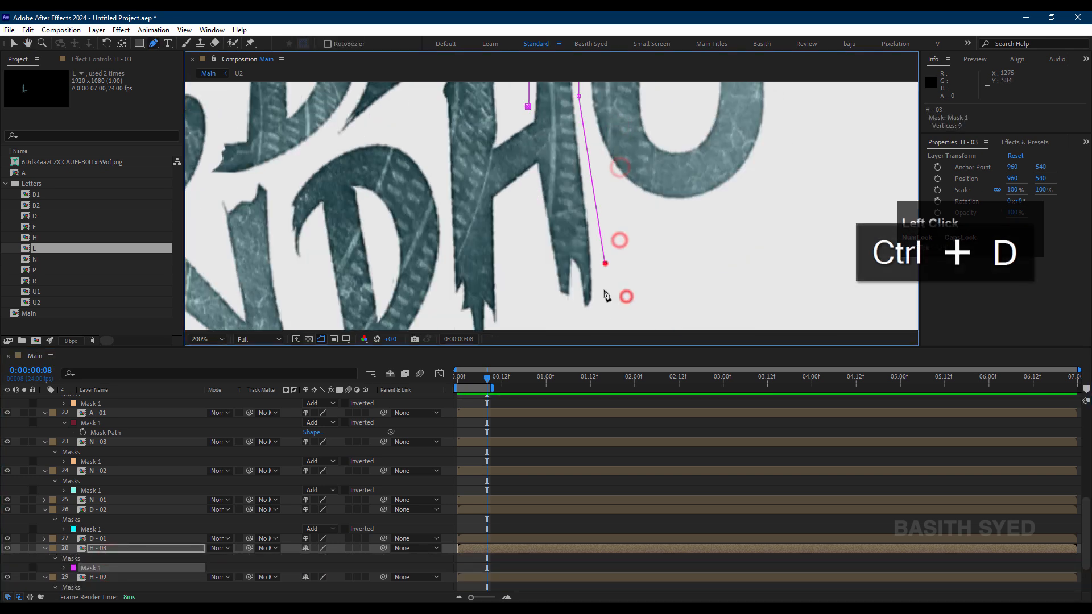
{"action": "left_click", "coordinate": [605, 306]}
{"action": "left_click", "coordinate": [592, 314]}
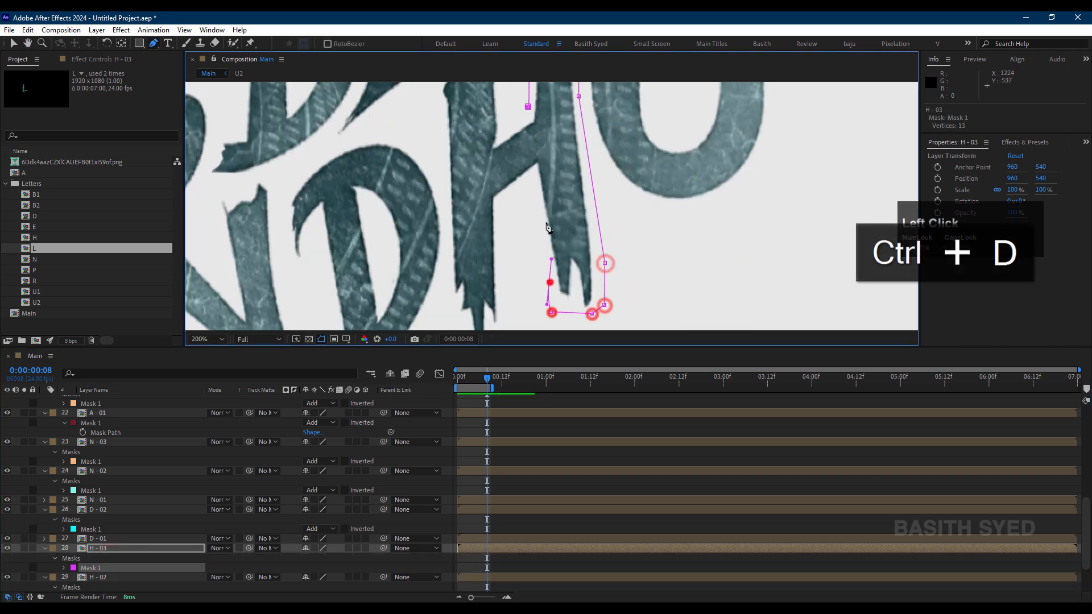
{"action": "left_click", "coordinate": [528, 107]}
Step: Select all layers in the Main composition, collapse their open mask properties and clear the selection
{"action": "scroll", "coordinate": [170, 512], "scroll_direction": "down", "scroll_amount": 3}
{"action": "left_click", "coordinate": [114, 577]}
{"action": "scroll", "coordinate": [666, 205], "scroll_direction": "down", "scroll_amount": 2}
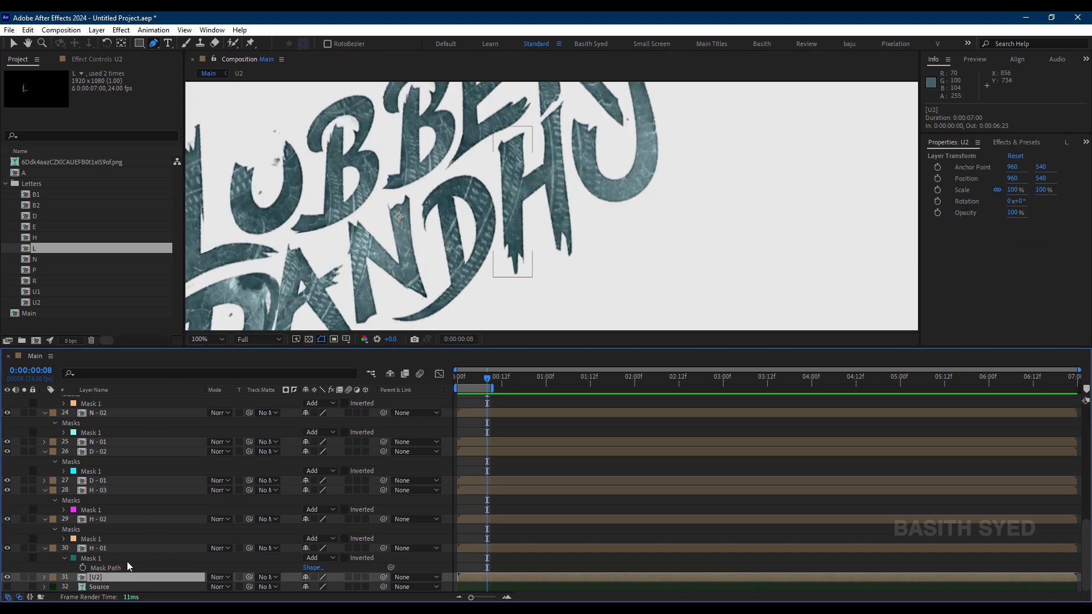
{"action": "scroll", "coordinate": [552, 207], "scroll_direction": "down", "scroll_amount": 1}
{"action": "key", "text": "ctrl+a"}
{"action": "scroll", "coordinate": [154, 473], "scroll_direction": "up", "scroll_amount": 5}
{"action": "scroll", "coordinate": [155, 473], "scroll_direction": "up", "scroll_amount": 2}
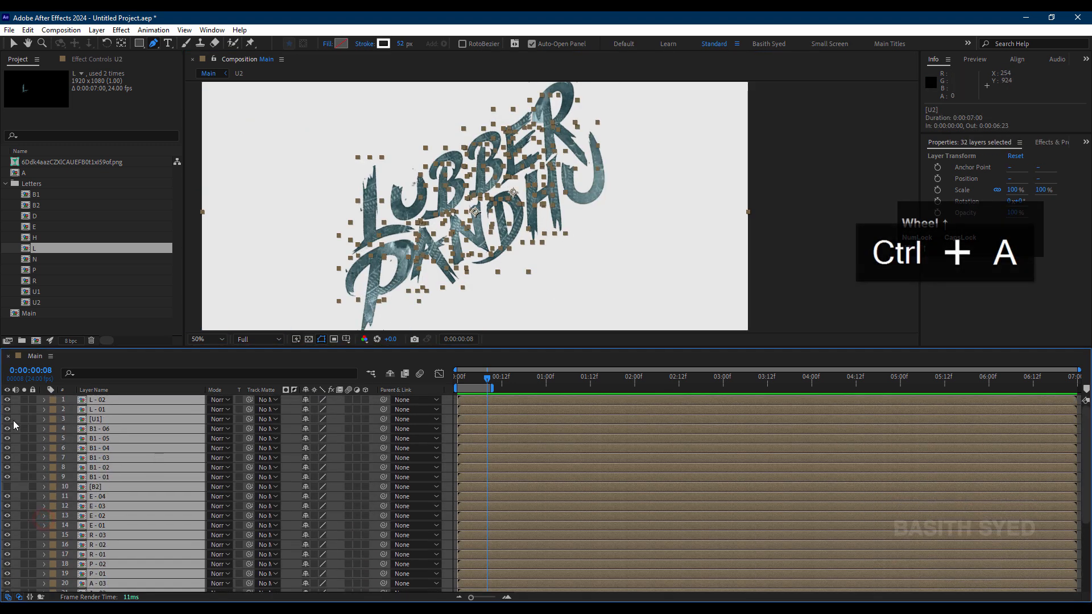
{"action": "left_click", "coordinate": [15, 429]}
Step: Move the L - 01 layer above L - 02 and save the project as LB - 001.aep
{"action": "left_click_drag", "start_coordinate": [116, 409], "coordinate": [121, 398]}
{"action": "left_click_drag", "start_coordinate": [498, 194], "coordinate": [645, 202]}
{"action": "key", "text": "ctrl+s"}
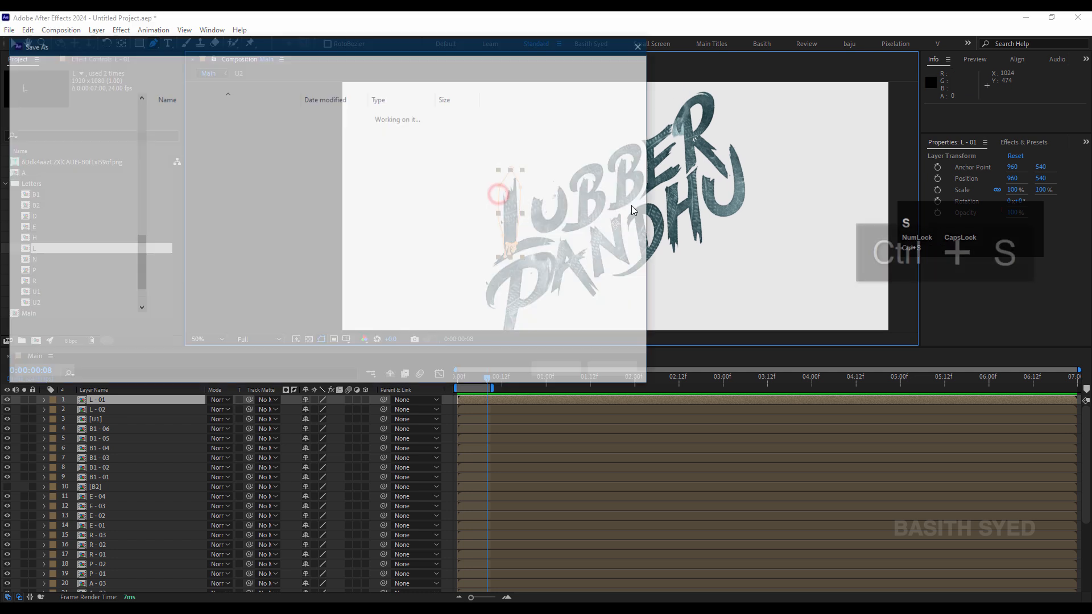
{"action": "key", "text": "Return"}
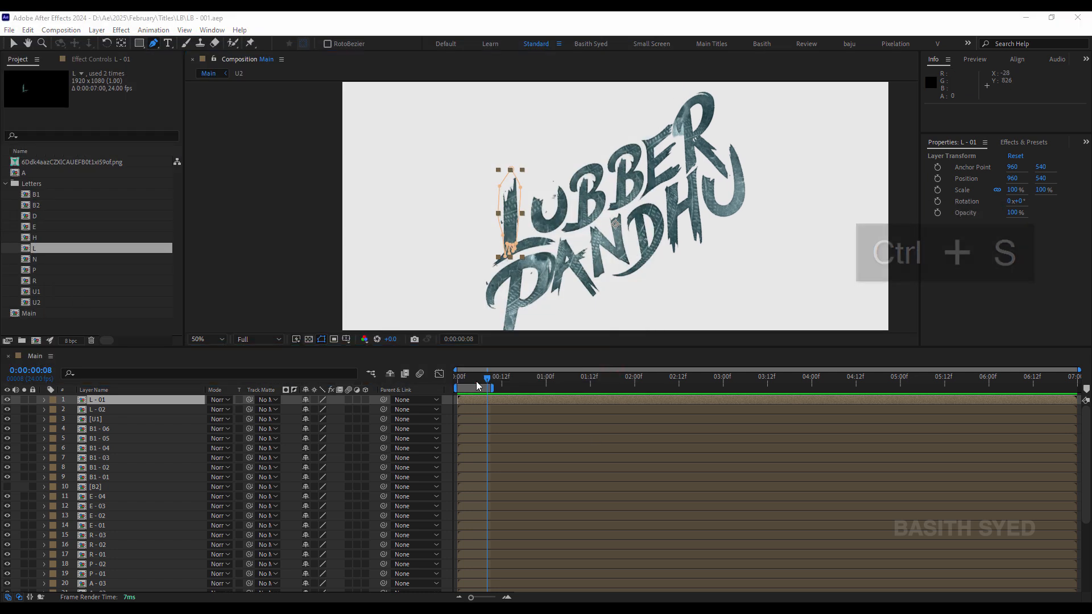
Step: Set the work area to end at 0:00:02:23 and return the playhead to the first frame
{"action": "key", "text": "Home"}
{"action": "left_click_drag", "start_coordinate": [634, 384], "coordinate": [721, 384]}
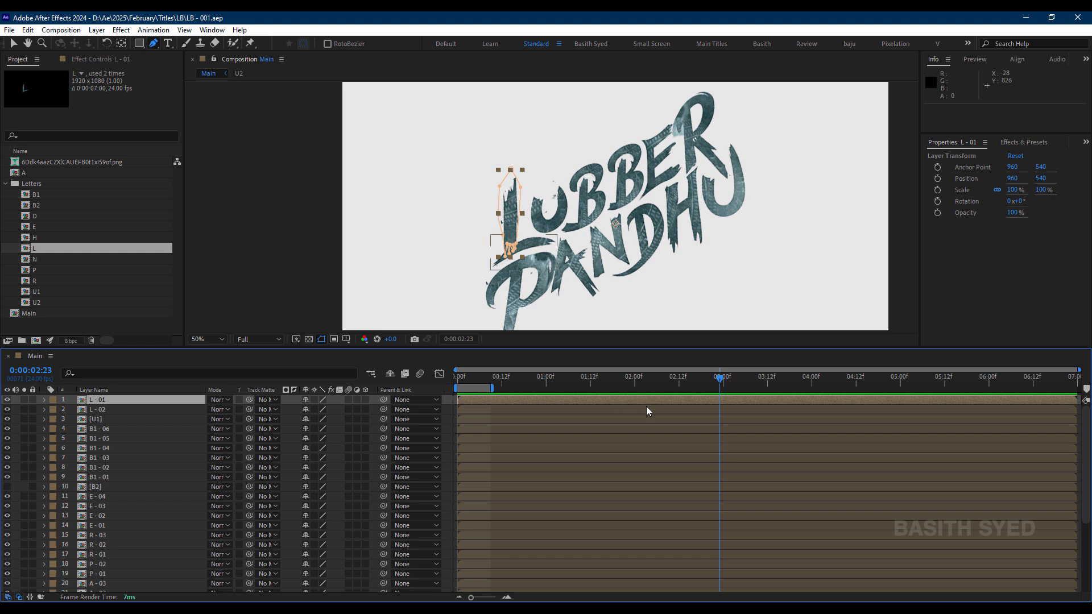
{"action": "key", "text": "n"}
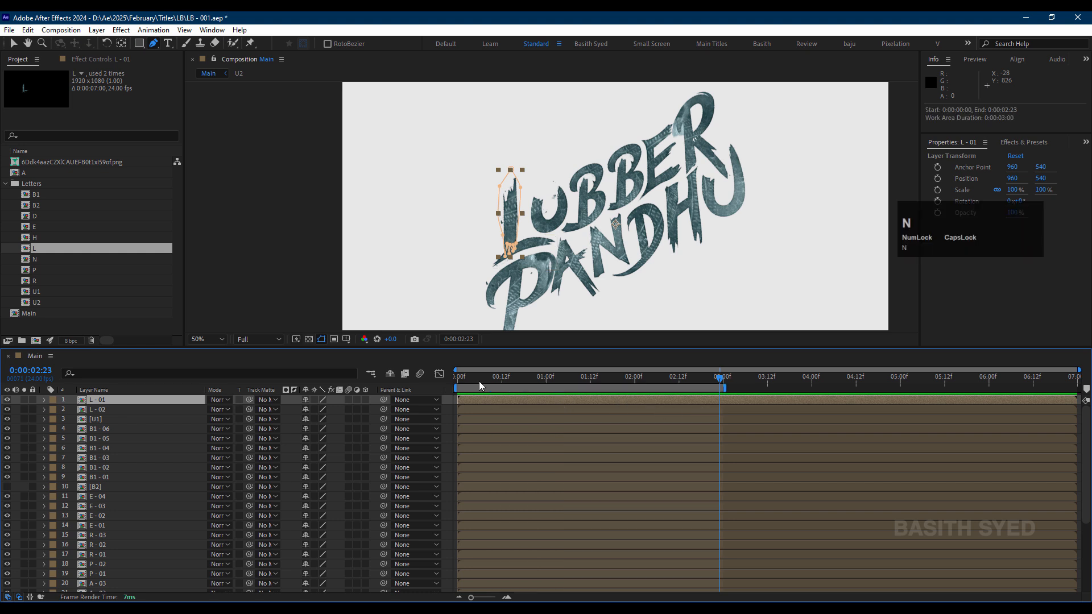
{"action": "left_click_drag", "start_coordinate": [480, 387], "coordinate": [581, 393]}
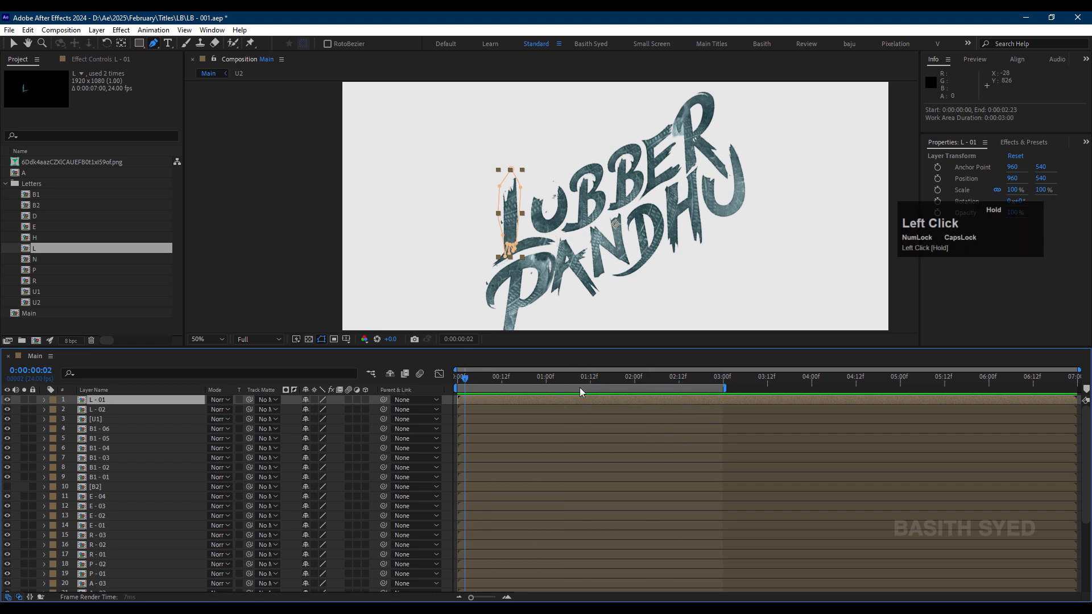
{"action": "left_click_drag", "start_coordinate": [435, 396], "coordinate": [435, 397]}
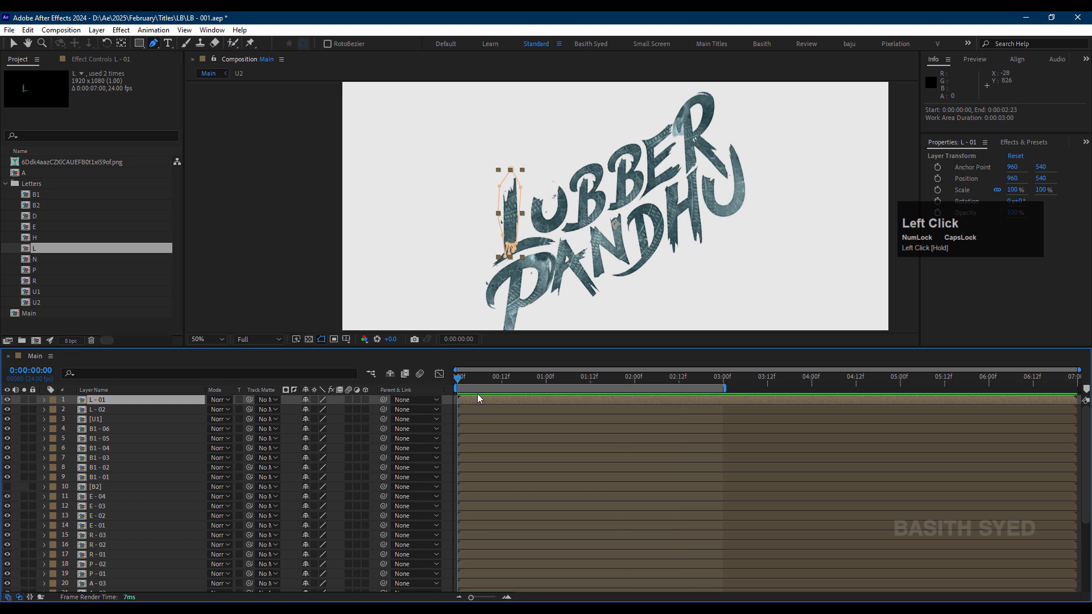
Step: Deselect all layers and change the Main composition's background color to black (000000)
{"action": "left_click", "coordinate": [18, 426]}
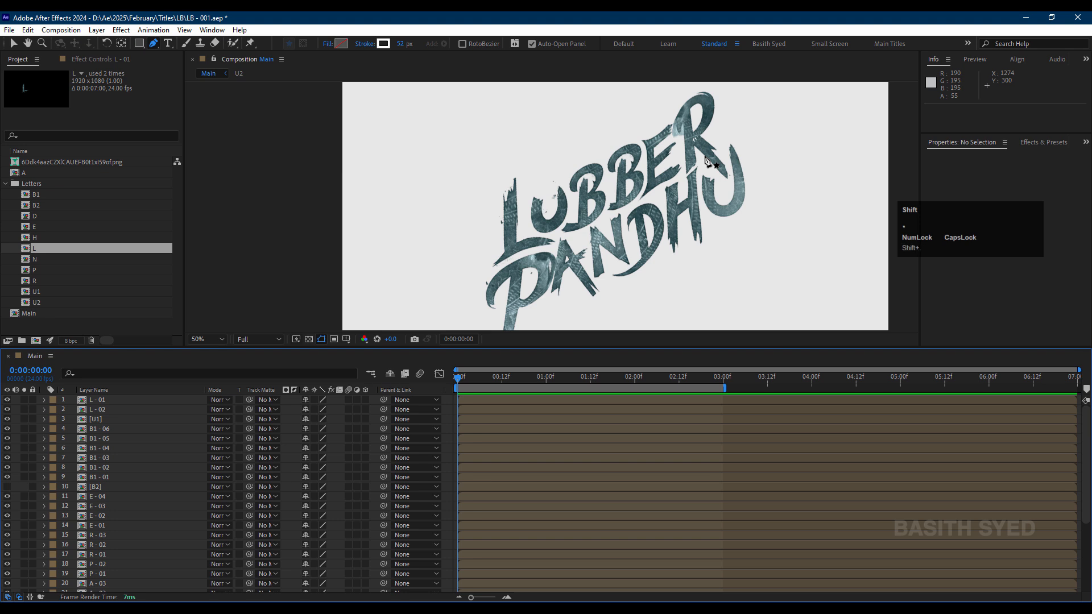
{"action": "key", "text": "shift+slash"}
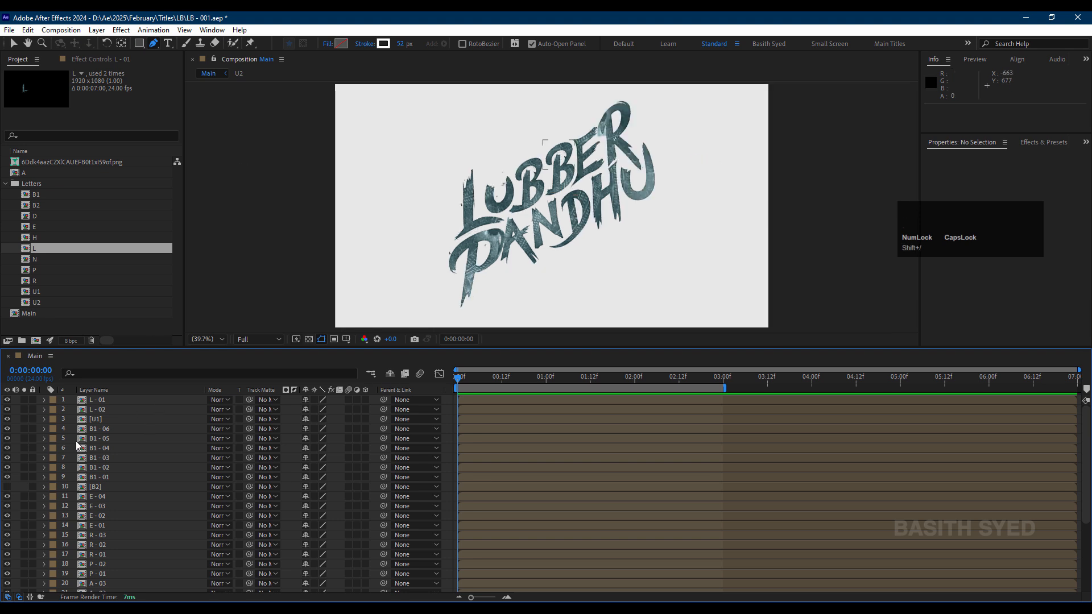
{"action": "left_click", "coordinate": [79, 31]}
{"action": "left_click", "coordinate": [142, 60]}
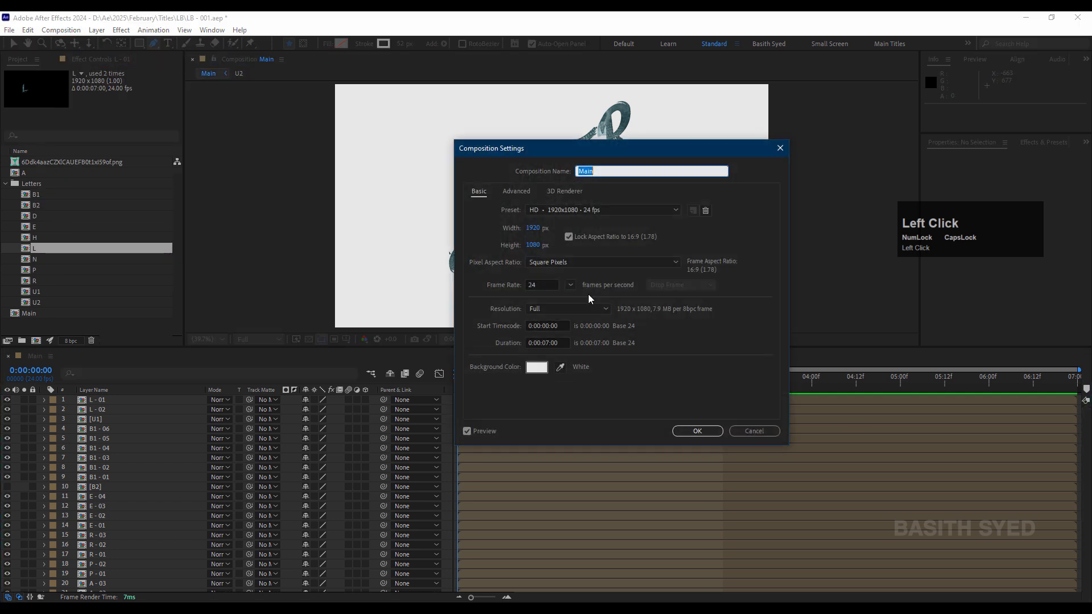
{"action": "left_click", "coordinate": [536, 367]}
{"action": "left_click", "coordinate": [648, 399]}
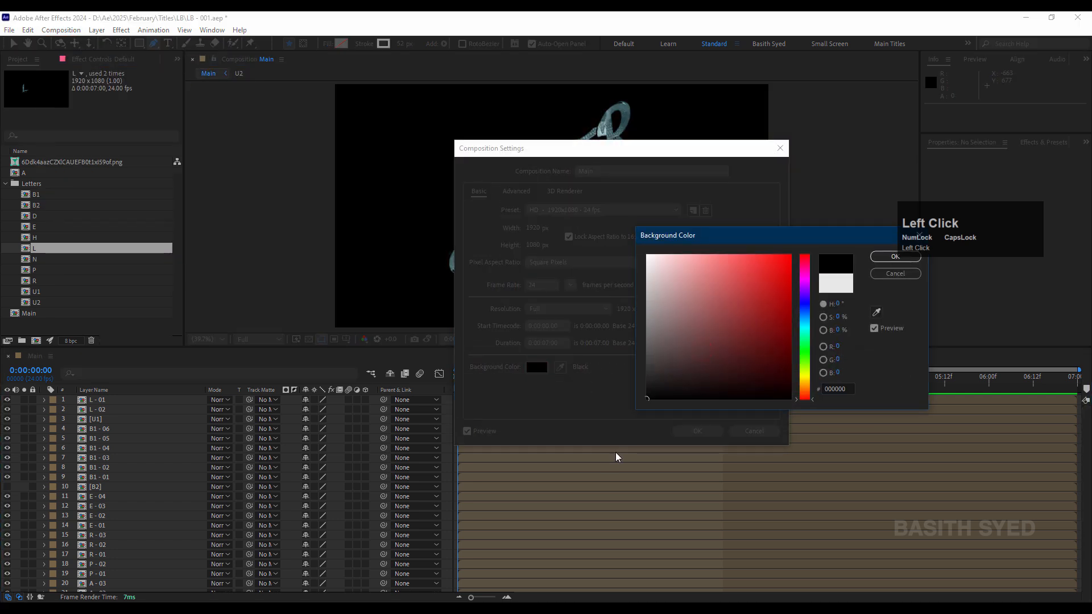
{"action": "key", "text": "Return"}
{"action": "left_click", "coordinate": [698, 431]}
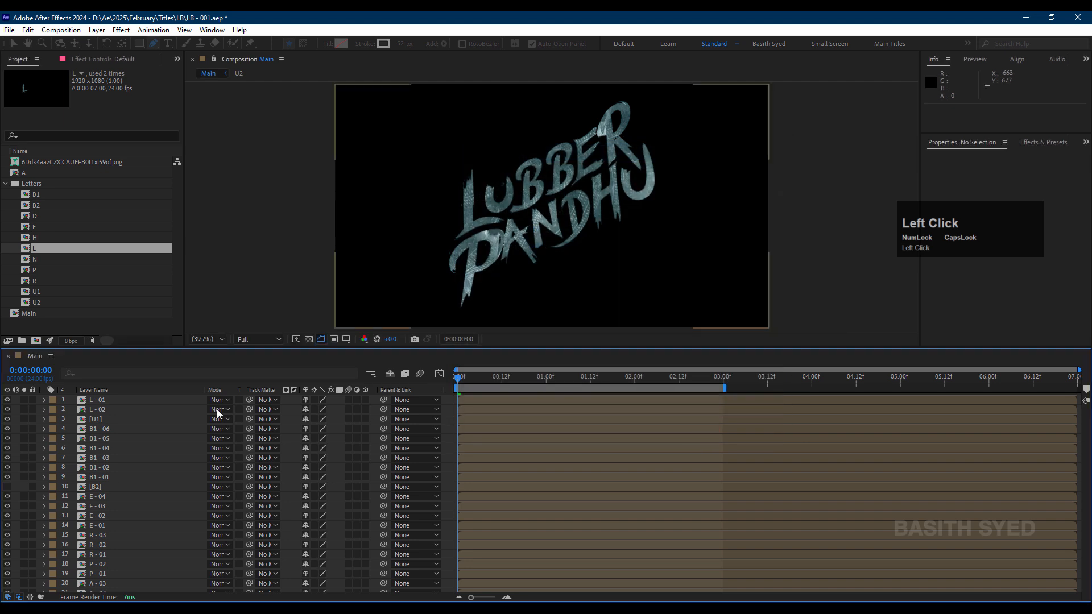
Step: Check the hidden B2 layer in the layer stack
{"action": "left_click", "coordinate": [111, 484]}
{"action": "left_click", "coordinate": [7, 487]}
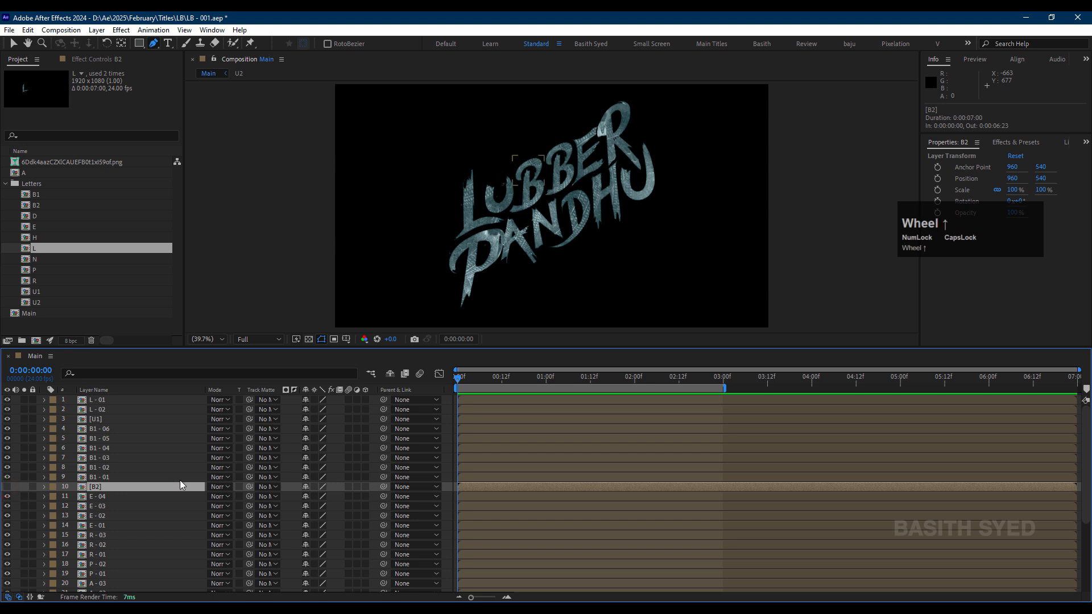
{"action": "left_click", "coordinate": [19, 488]}
Step: Add an empty shape layer above the L - 01 layer
{"action": "left_click", "coordinate": [106, 400]}
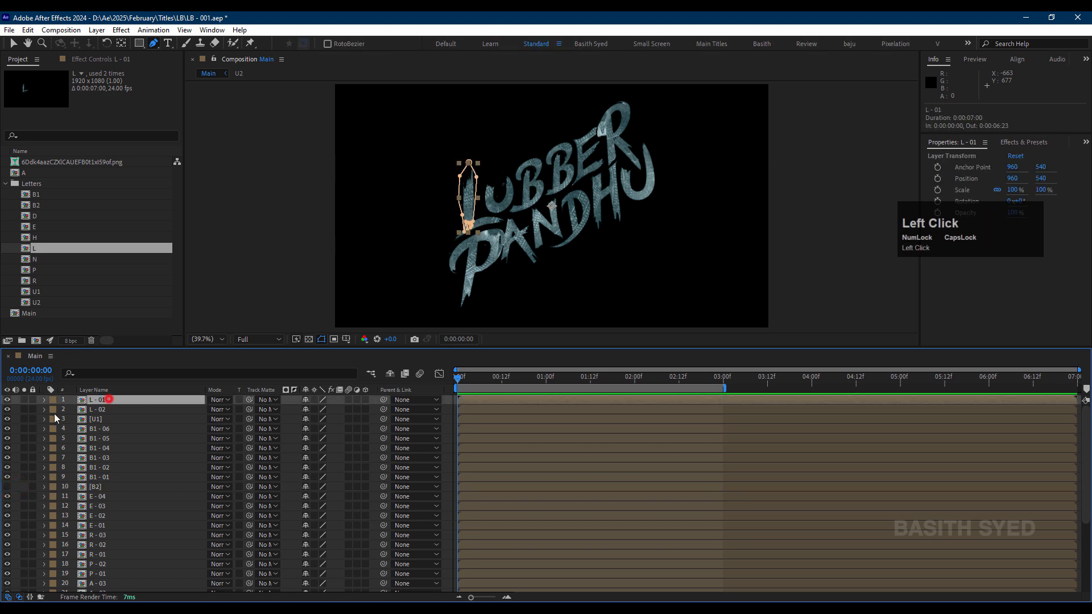
{"action": "right_click", "coordinate": [34, 404]}
{"action": "mouse_move", "coordinate": [127, 409]}
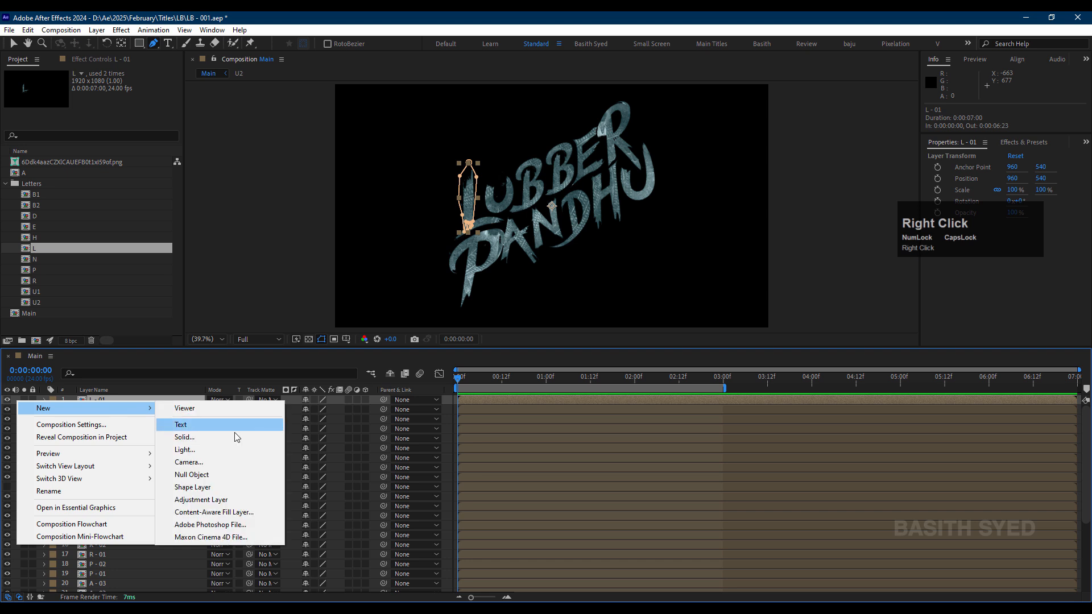
{"action": "left_click", "coordinate": [211, 491]}
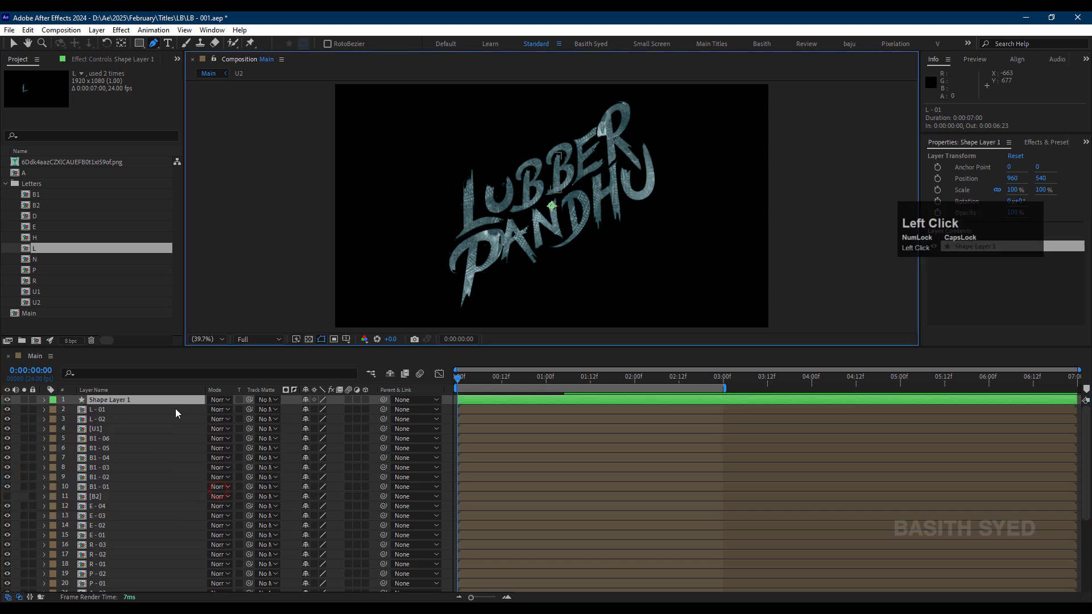
Step: Draw a straight white 52 px Pen stroke down the L's vertical stem on the shape layer
{"action": "scroll", "coordinate": [487, 169], "scroll_direction": "up", "scroll_amount": 3}
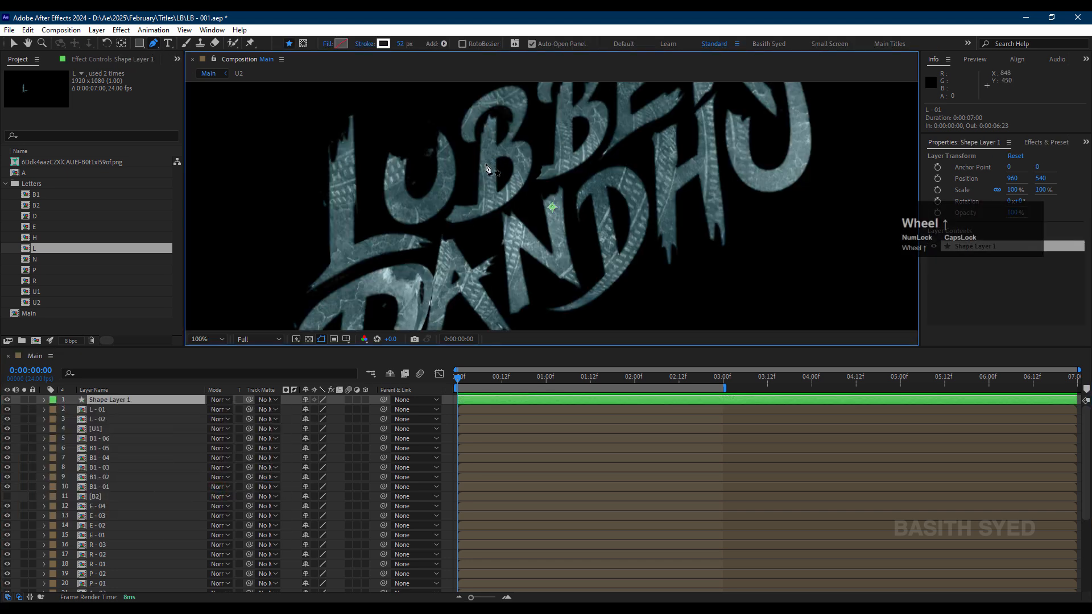
{"action": "left_click", "coordinate": [338, 105]}
{"action": "left_click", "coordinate": [341, 269]}
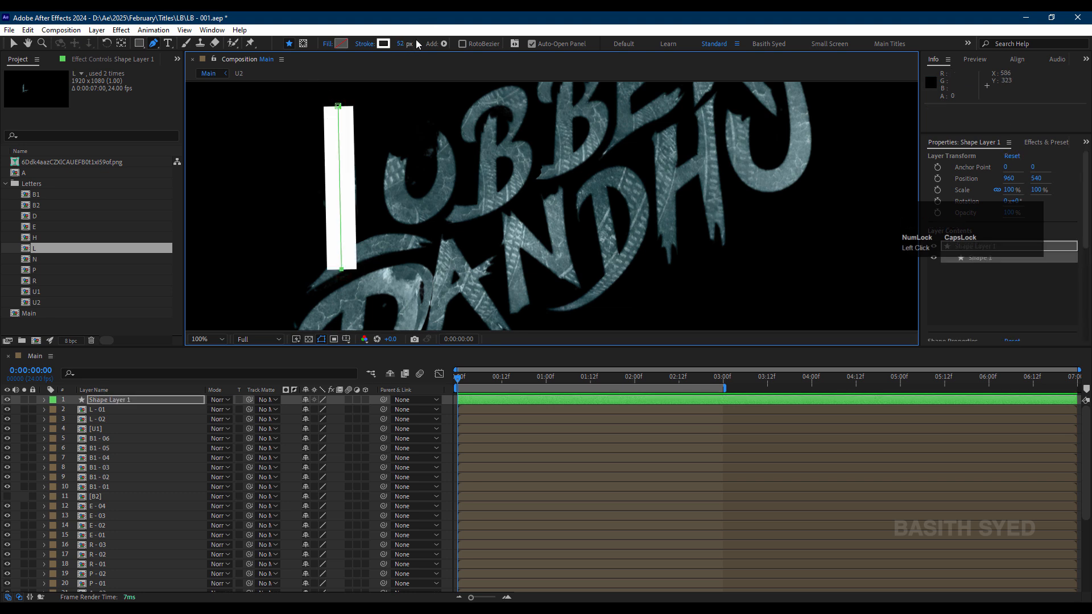
Step: Set Shape Layer 1 as the track matte of the L - 01 layer
{"action": "left_click", "coordinate": [99, 409]}
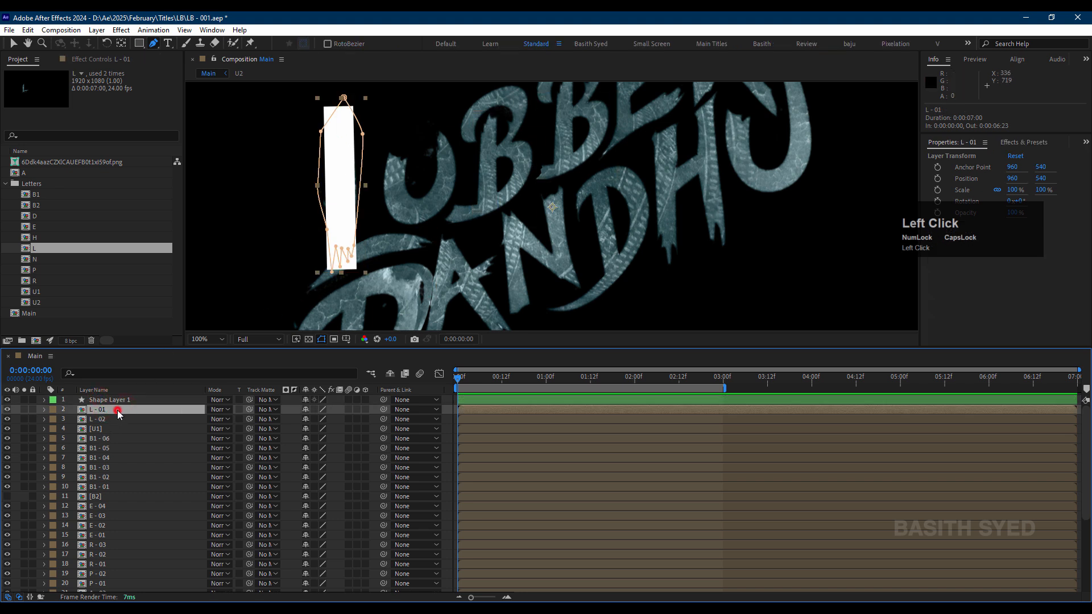
{"action": "left_click", "coordinate": [270, 411]}
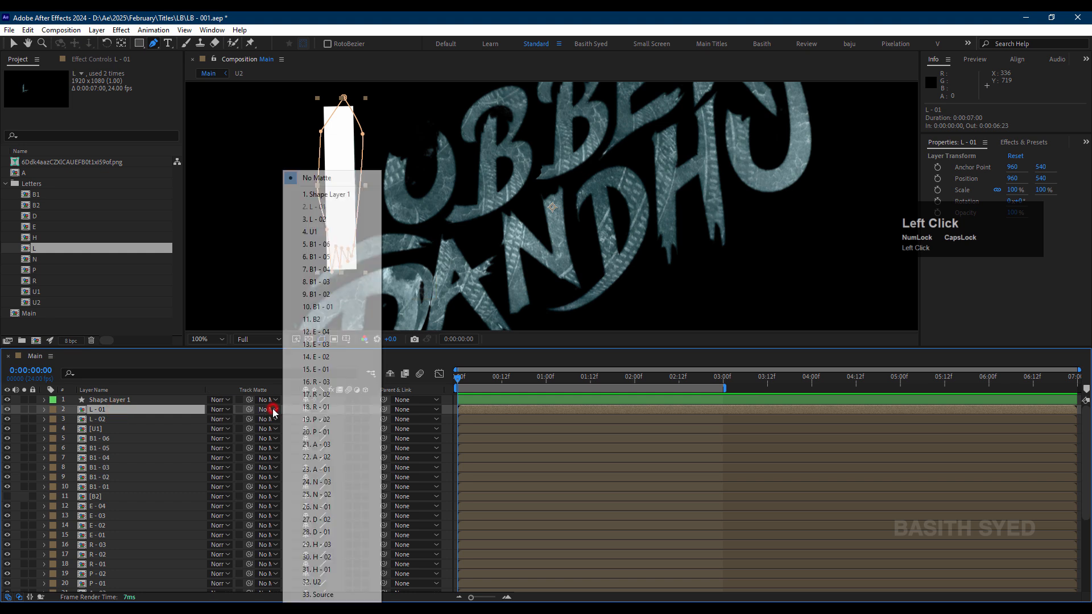
{"action": "left_click", "coordinate": [343, 195]}
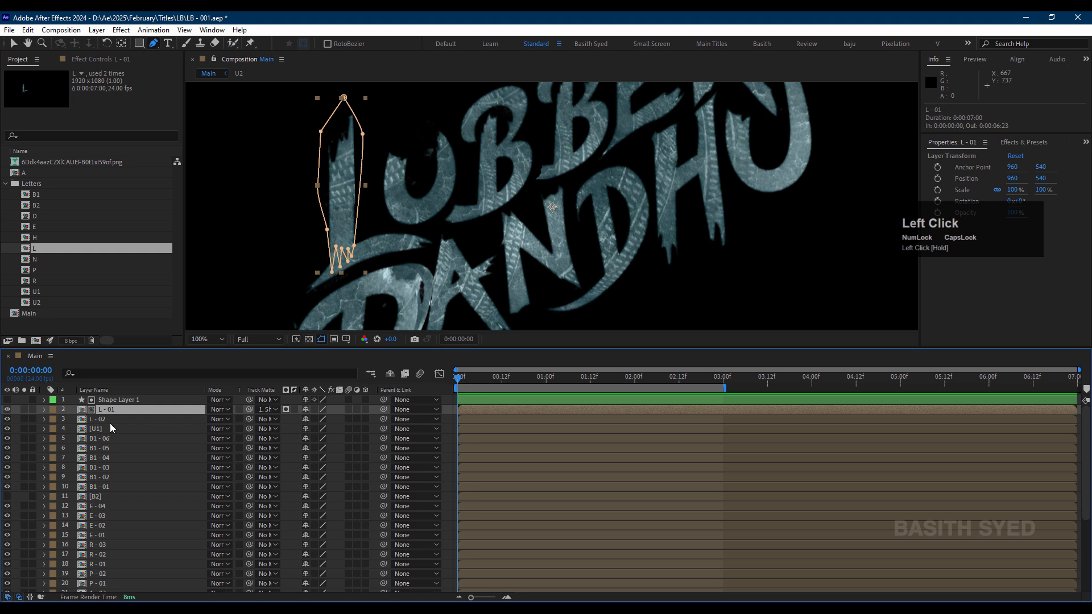
Step: Add Trim Paths to the contents of Shape Layer 1 and expand its properties
{"action": "left_click", "coordinate": [108, 399]}
{"action": "left_click", "coordinate": [44, 400]}
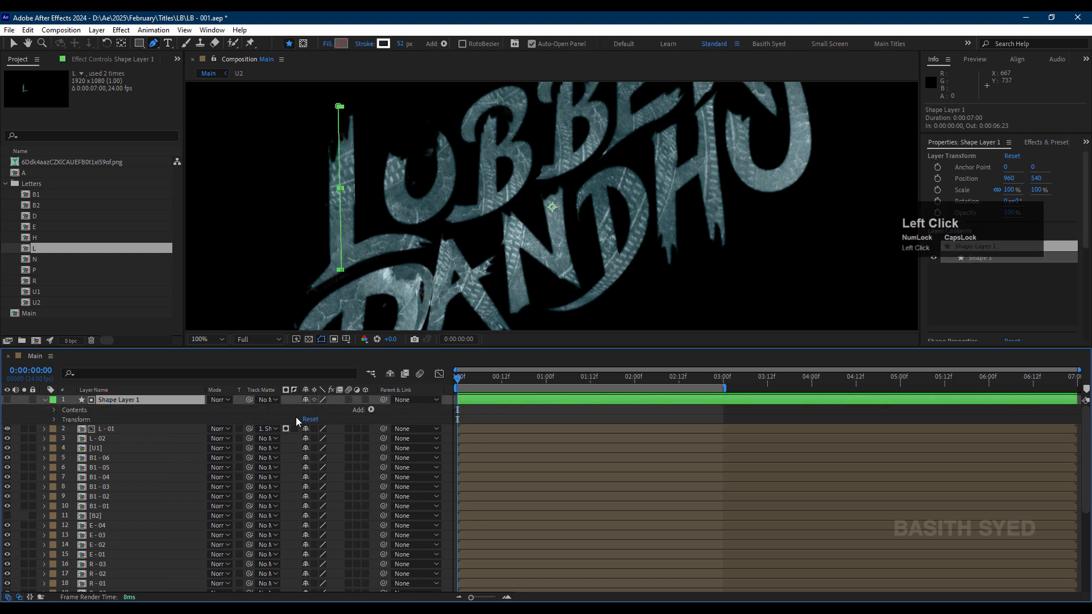
{"action": "left_click", "coordinate": [368, 410]}
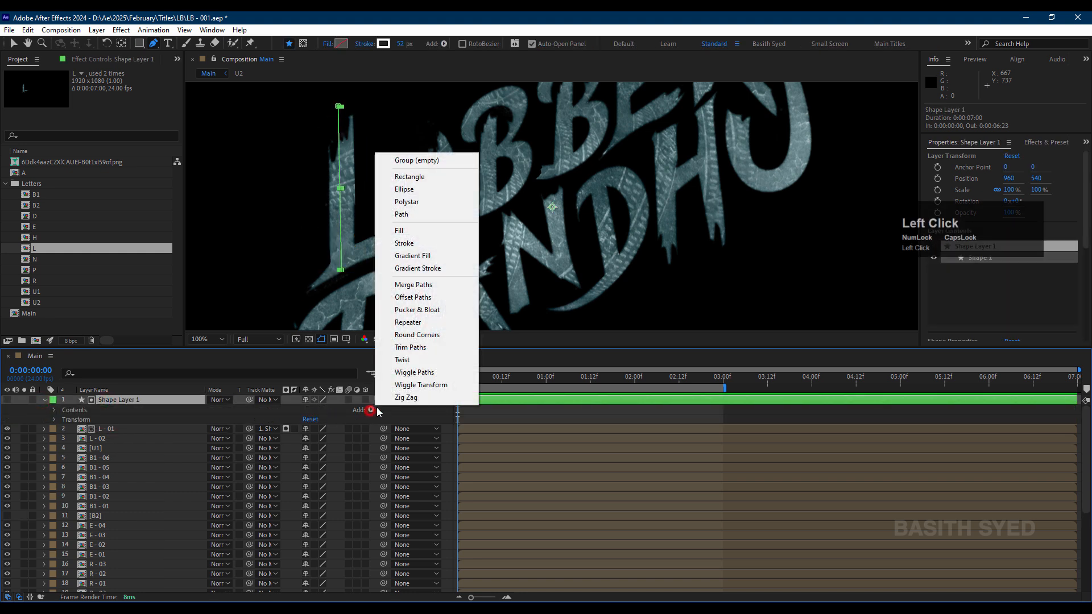
{"action": "left_click", "coordinate": [419, 347]}
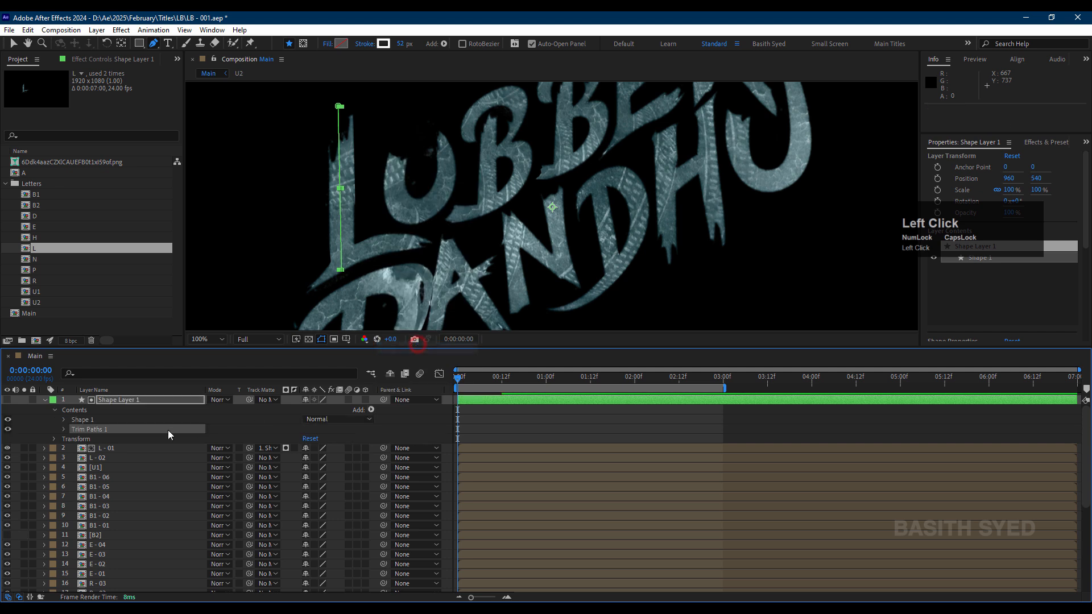
{"action": "left_click", "coordinate": [64, 429]}
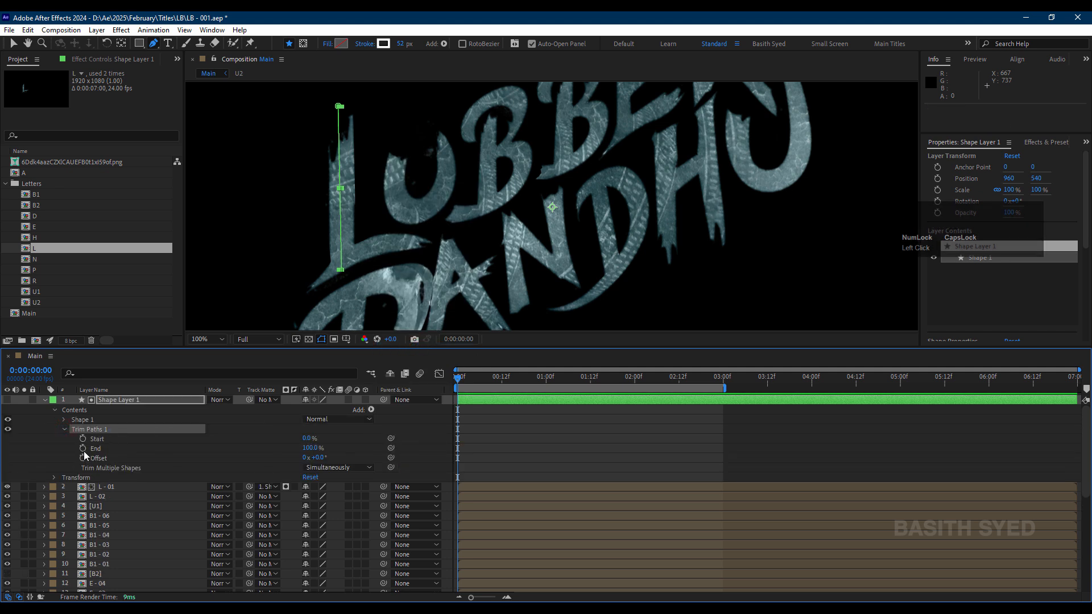
Step: Keyframe the Trim Paths End on Shape Layer 1 from 0% at frame 0 to 100% at about frame 5
{"action": "left_click", "coordinate": [84, 449]}
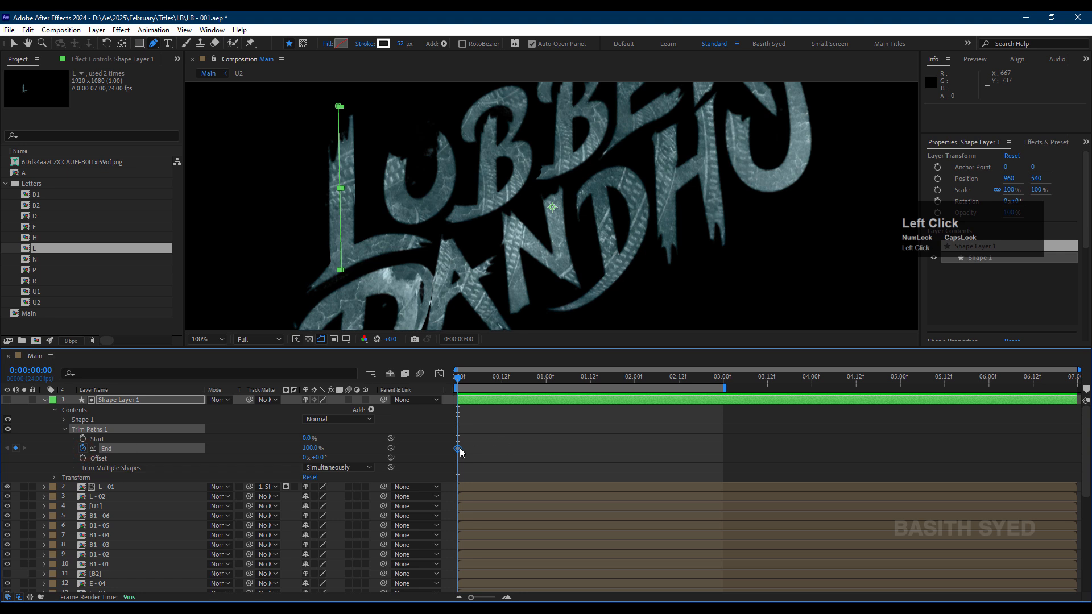
{"action": "left_click_drag", "start_coordinate": [486, 380], "coordinate": [481, 388]}
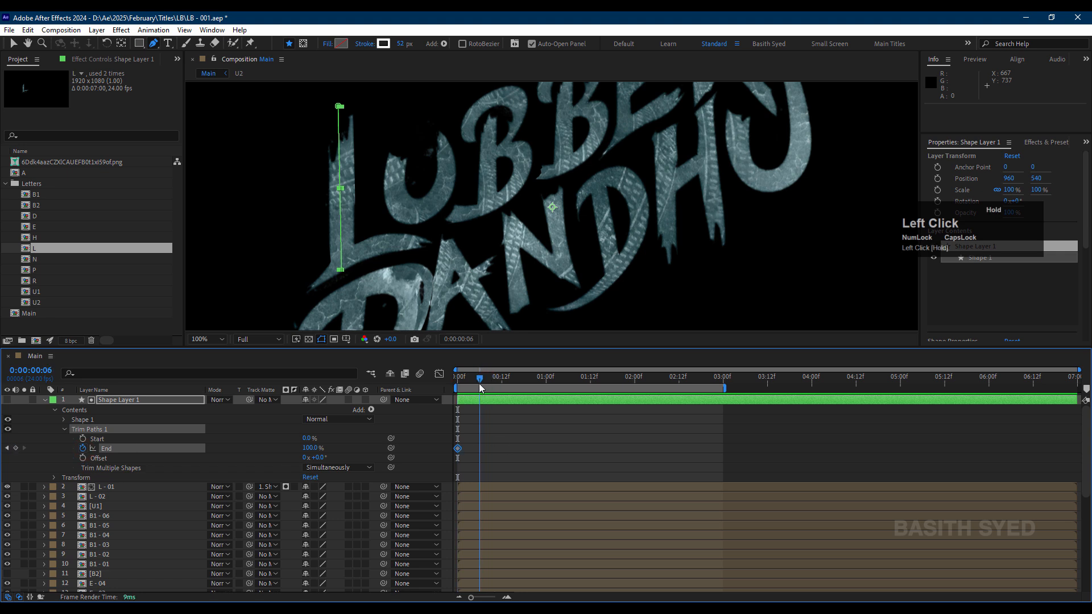
{"action": "left_click_drag", "start_coordinate": [458, 450], "coordinate": [476, 450]}
{"action": "left_click_drag", "start_coordinate": [464, 382], "coordinate": [289, 449]}
{"action": "left_click", "coordinate": [494, 442]}
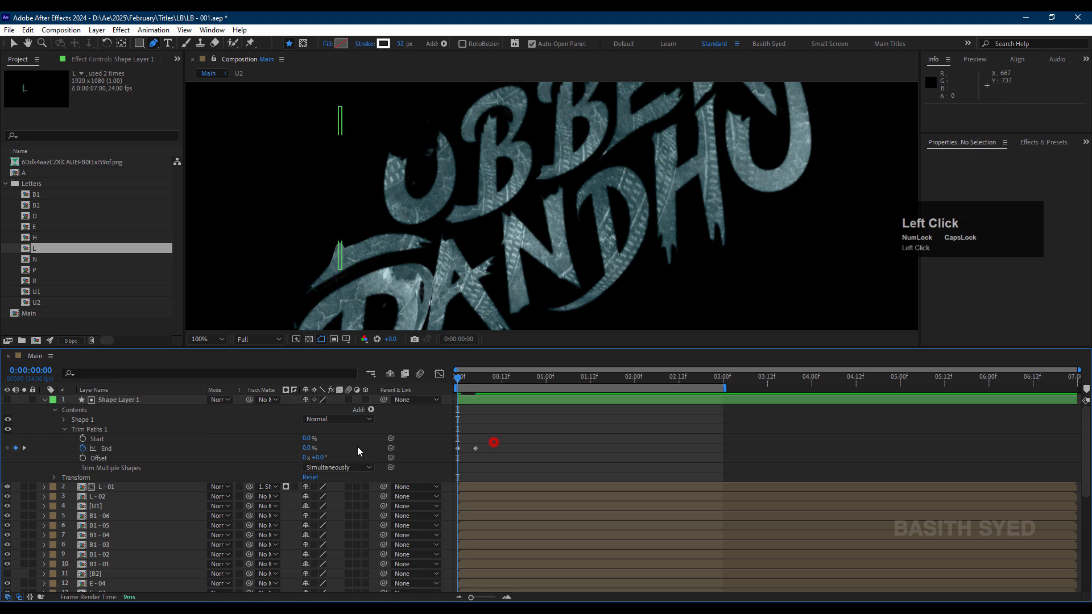
Step: Collapse Shape Layer 1 and play back the reveal of the L's vertical stem
{"action": "left_click", "coordinate": [87, 430]}
{"action": "left_click", "coordinate": [45, 400]}
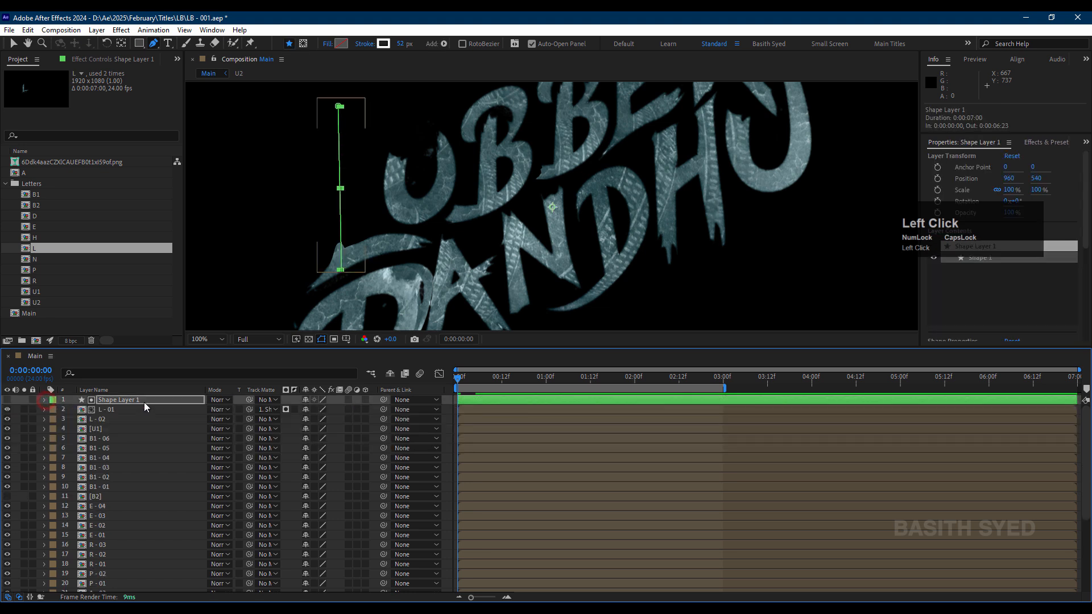
{"action": "left_click", "coordinate": [144, 402]}
{"action": "left_click", "coordinate": [120, 401]}
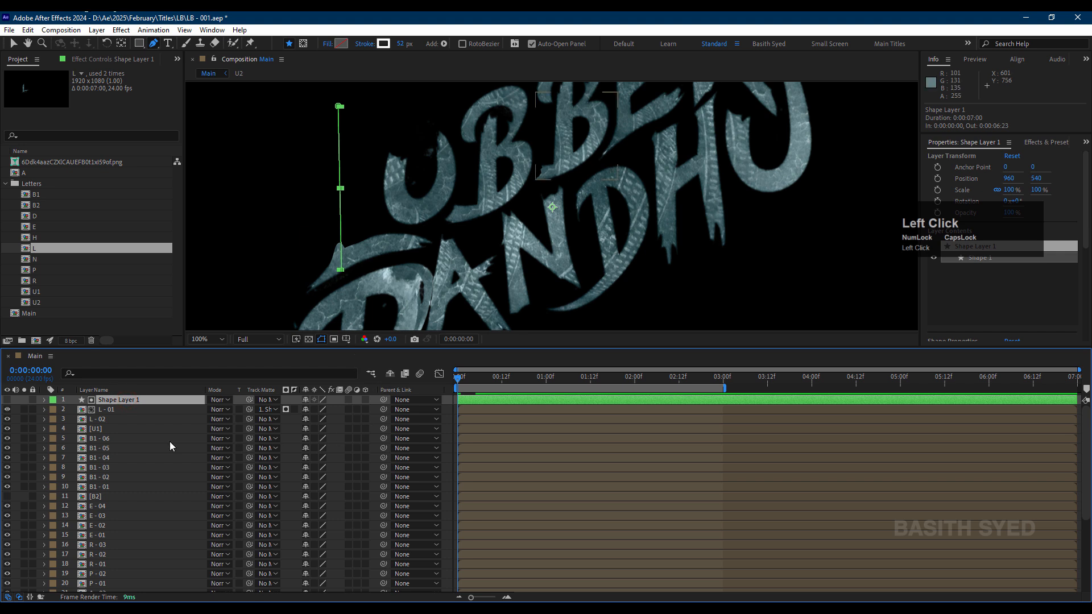
{"action": "left_click", "coordinate": [489, 381]}
{"action": "key", "text": "space"}
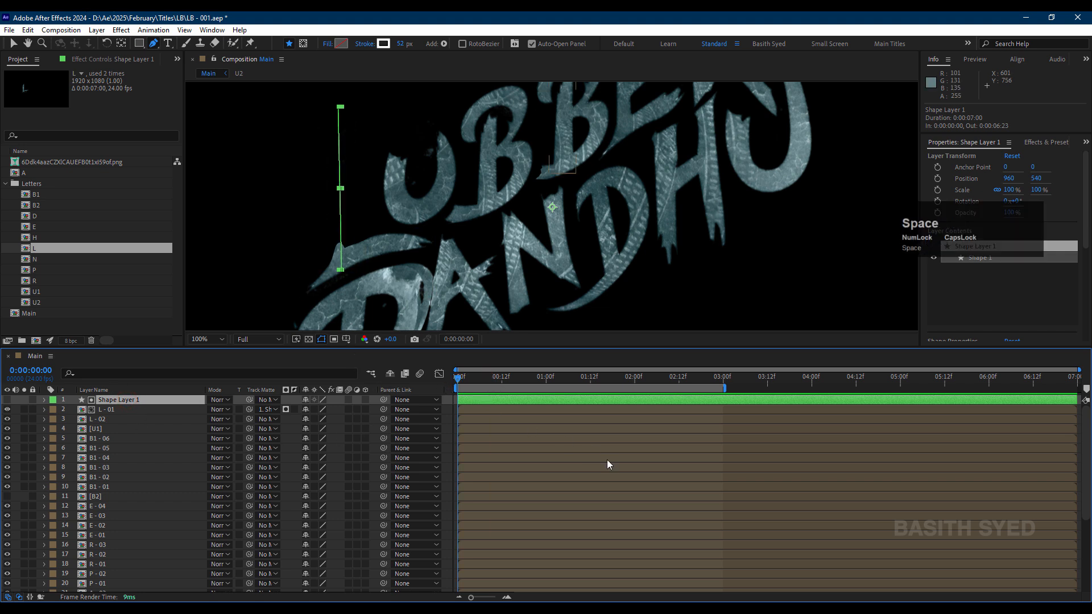
{"action": "left_click", "coordinate": [512, 381]}
{"action": "key", "text": "space"}
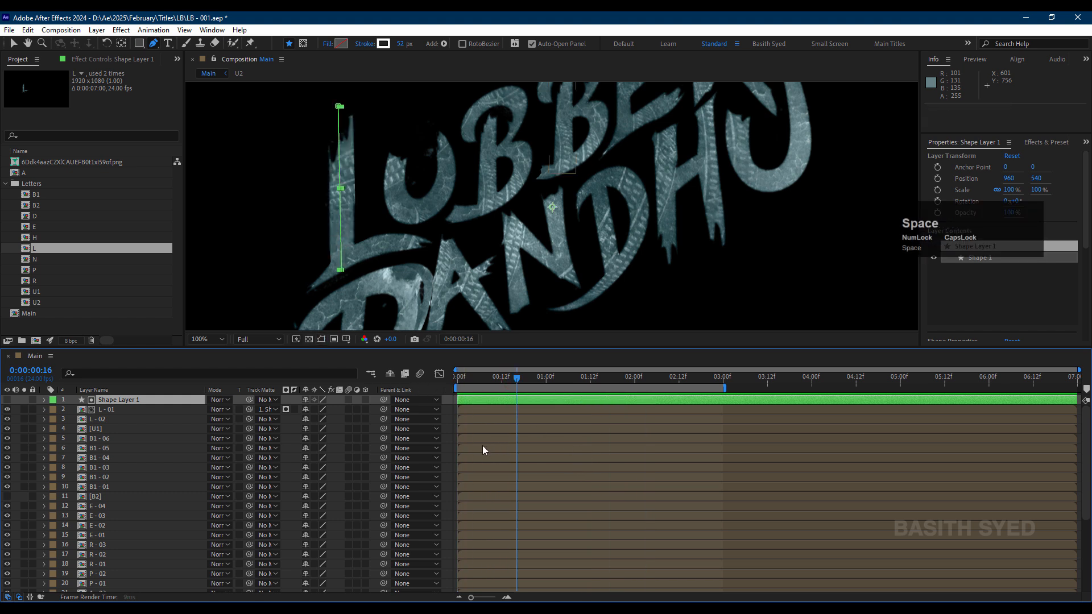
Step: Duplicate Shape Layer 1
{"action": "left_click", "coordinate": [129, 397]}
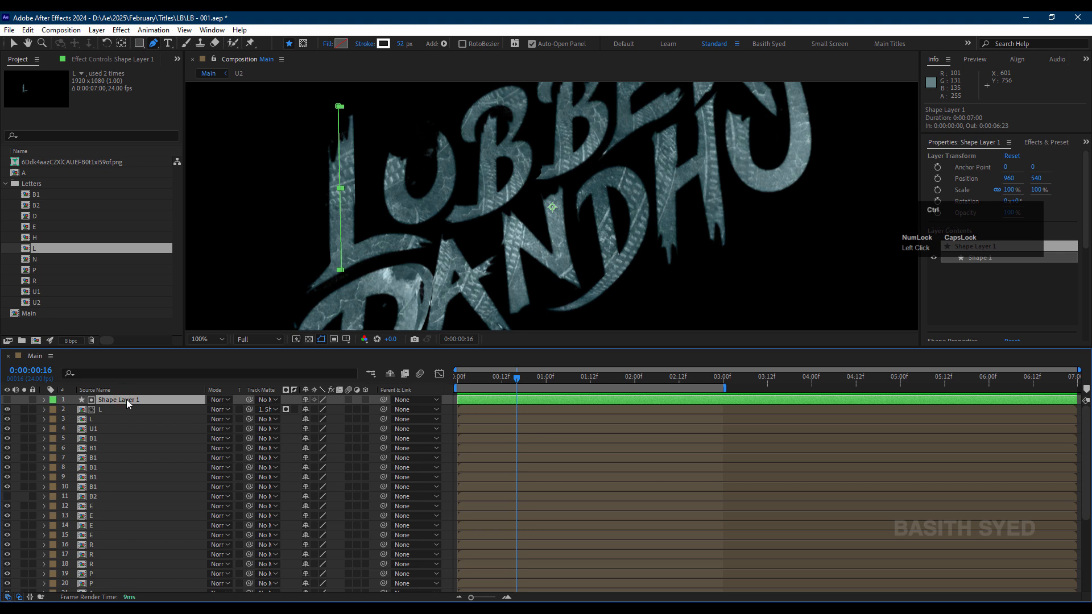
{"action": "key", "text": "ctrl+d"}
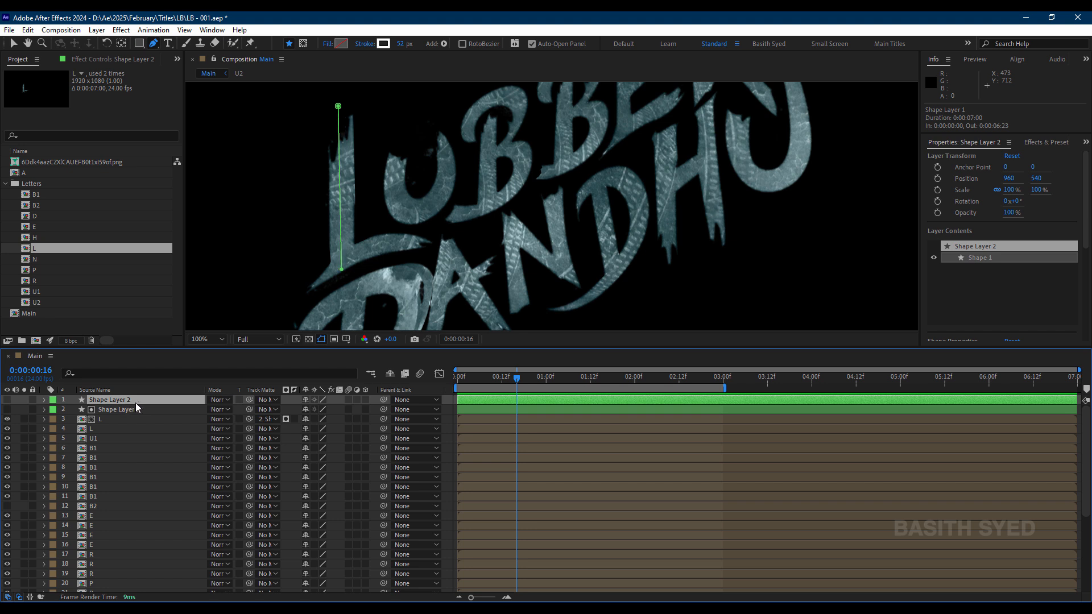
Step: Check the separate B1 and E stroke layers in the layer stack
{"action": "left_click", "coordinate": [124, 457]}
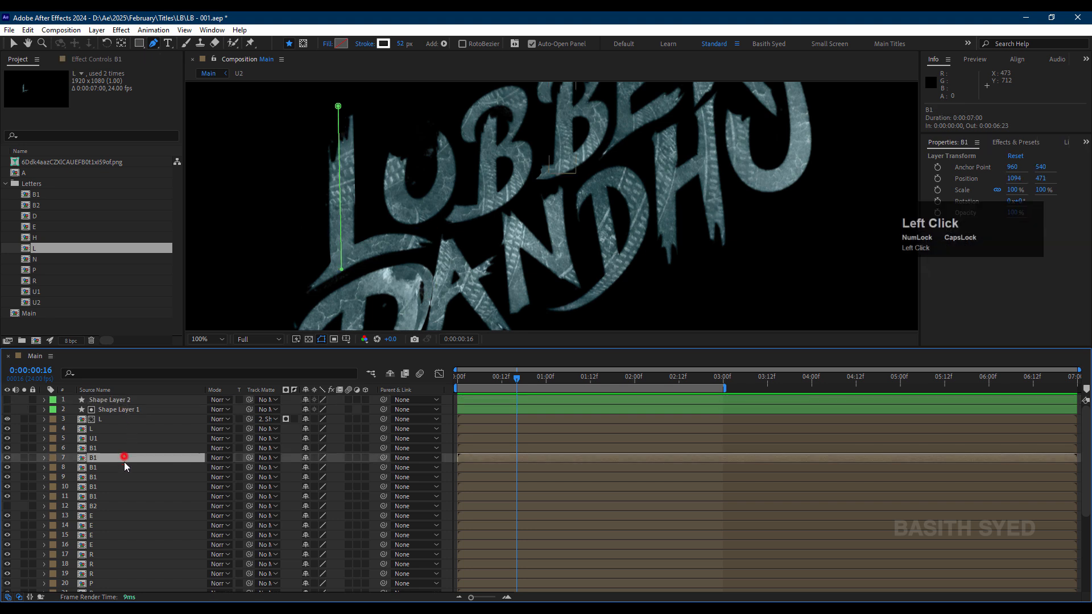
{"action": "left_click", "coordinate": [122, 496]}
{"action": "left_click", "coordinate": [121, 516]}
{"action": "left_click", "coordinate": [124, 544]}
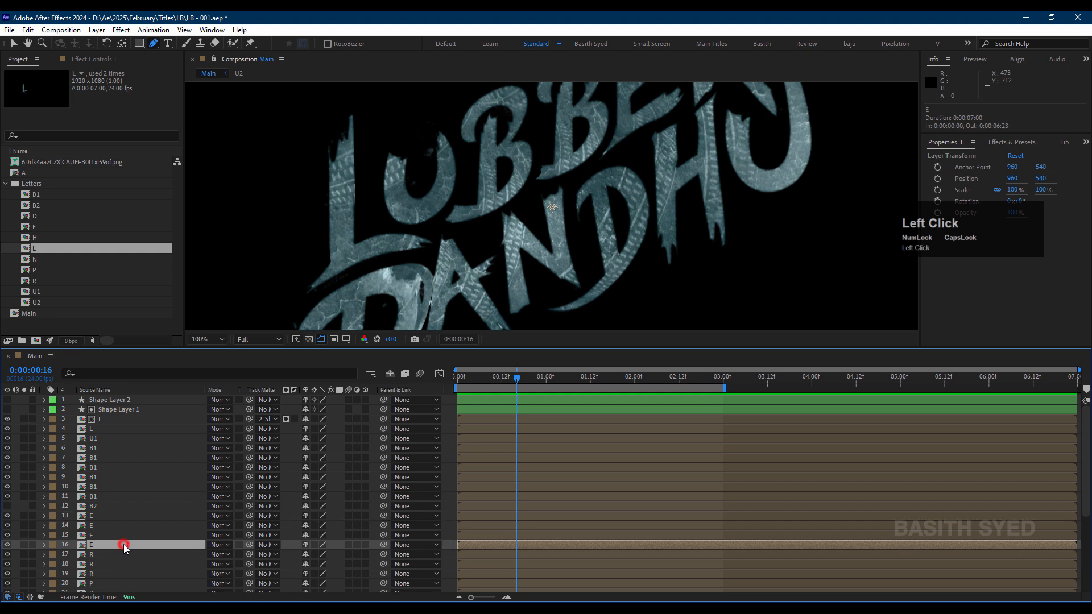
{"action": "left_click", "coordinate": [123, 535]}
{"action": "left_click", "coordinate": [124, 528]}
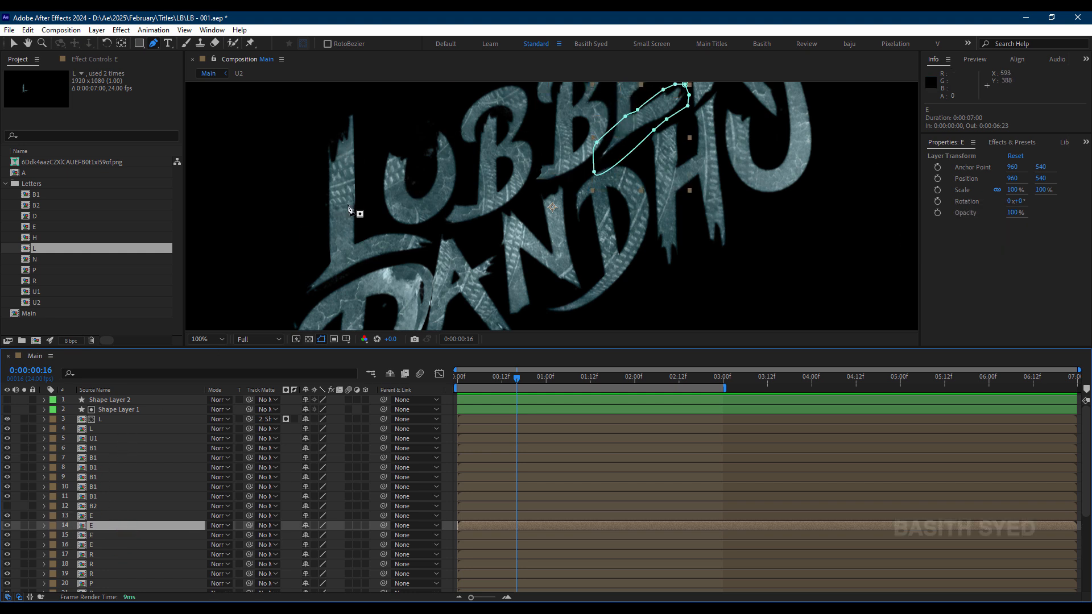
{"action": "left_click", "coordinate": [115, 526]}
Step: Expand the Trim Paths of Shape Layer 2 and check its End keyframes
{"action": "left_click", "coordinate": [146, 400]}
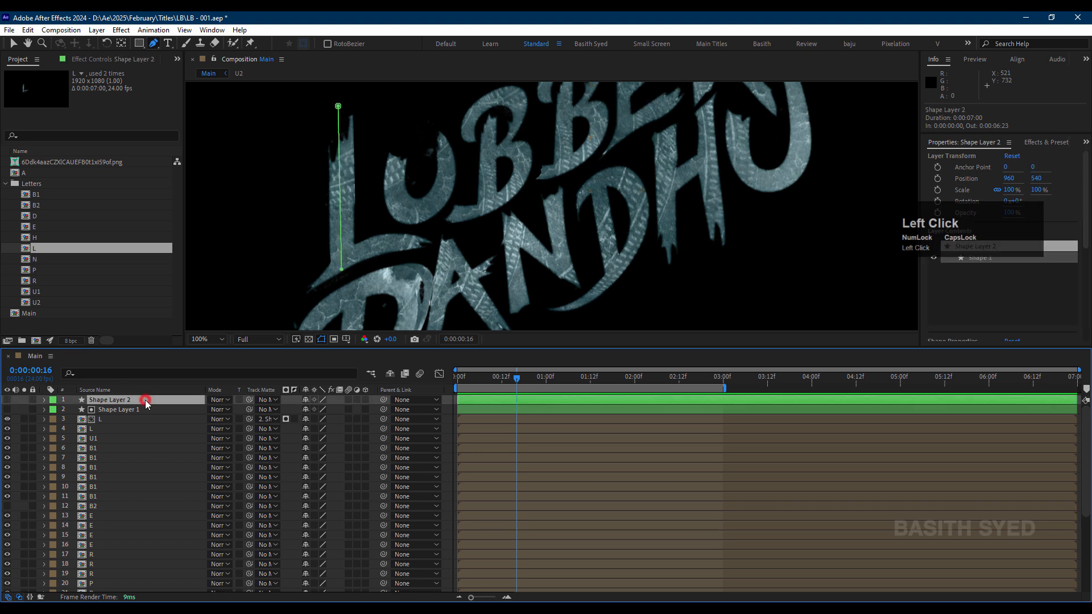
{"action": "left_click", "coordinate": [45, 400]}
{"action": "left_click", "coordinate": [54, 410]}
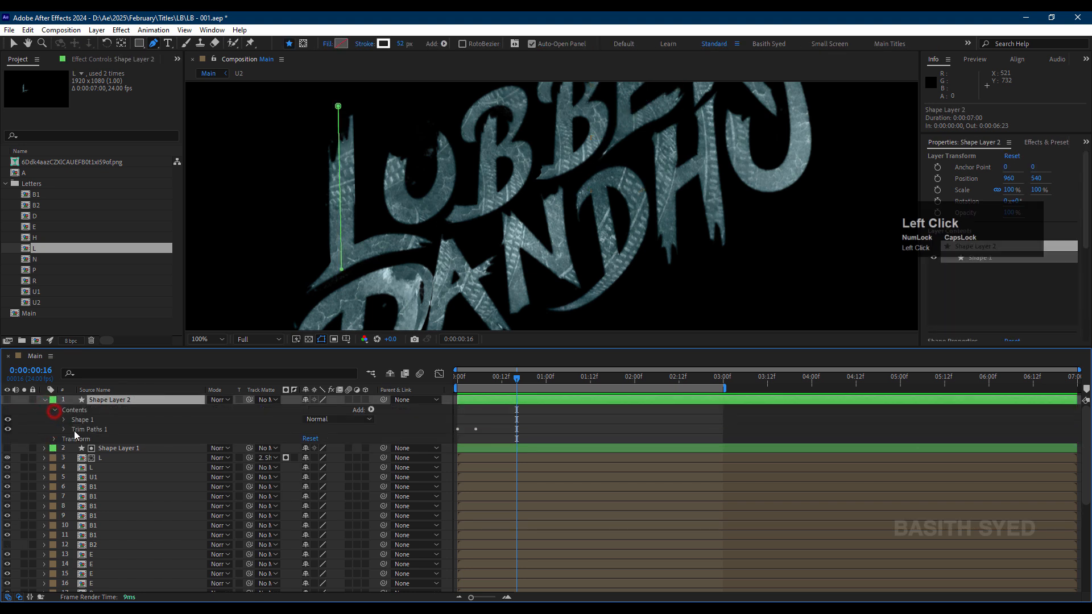
{"action": "left_click", "coordinate": [64, 430]}
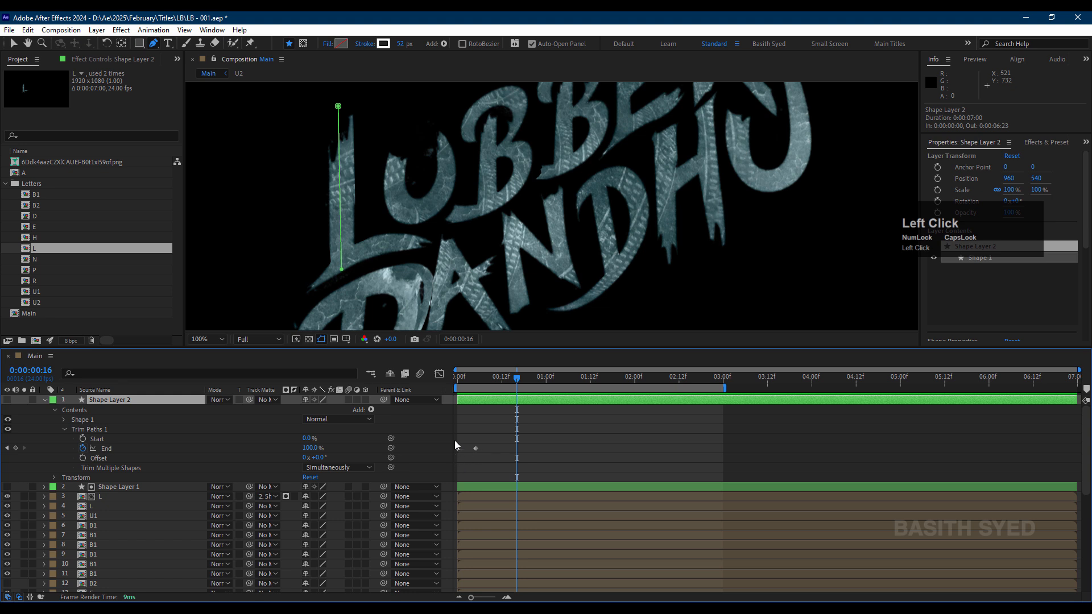
{"action": "left_click", "coordinate": [39, 401]}
{"action": "left_click", "coordinate": [120, 400]}
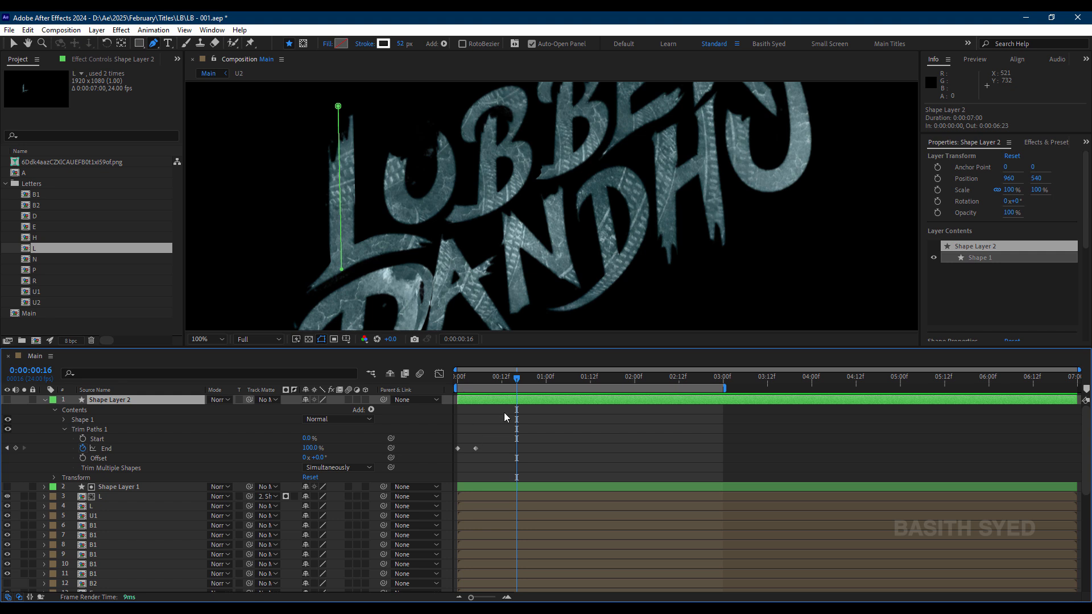
{"action": "left_click", "coordinate": [544, 432]}
{"action": "left_click", "coordinate": [514, 400]}
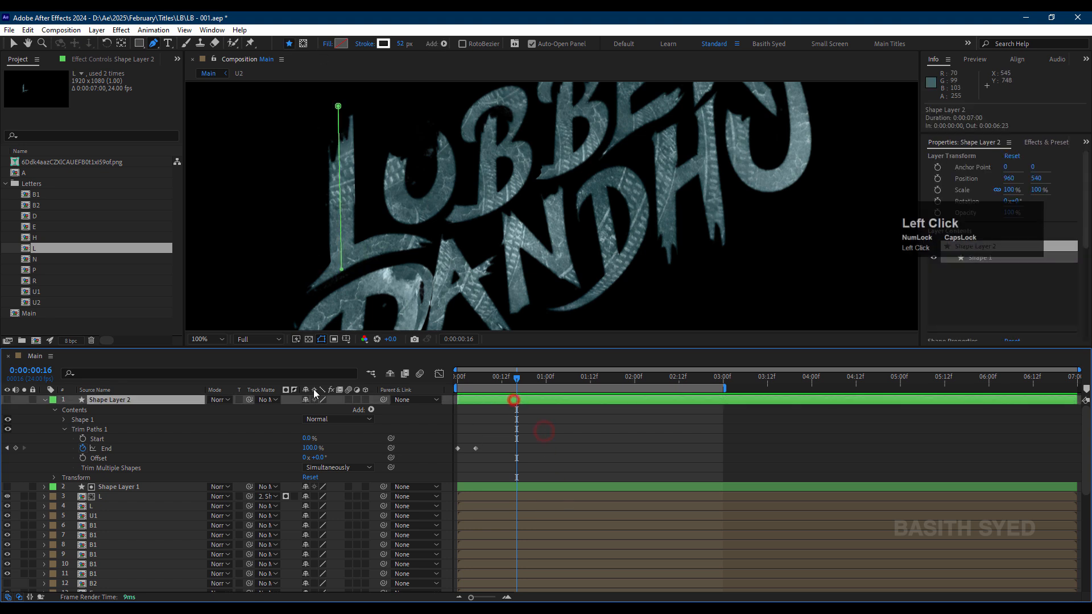
Step: Delete the lower vertex of Shape Layer 2's path and move the remaining vertex to the upper tip of the first U
{"action": "left_click", "coordinate": [341, 272]}
{"action": "left_click", "coordinate": [343, 272]}
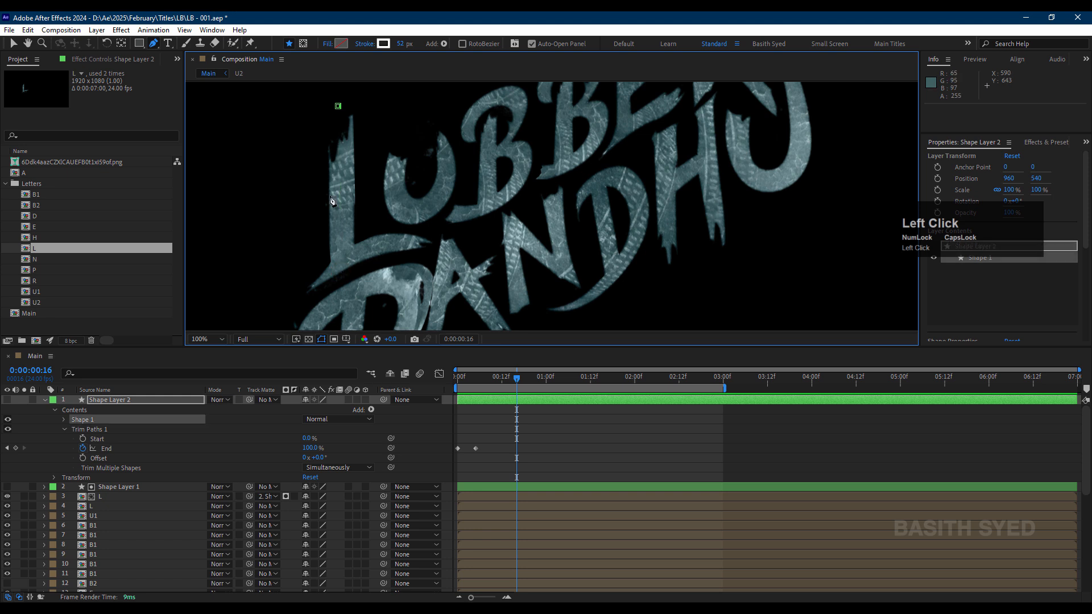
{"action": "left_click", "coordinate": [339, 108]}
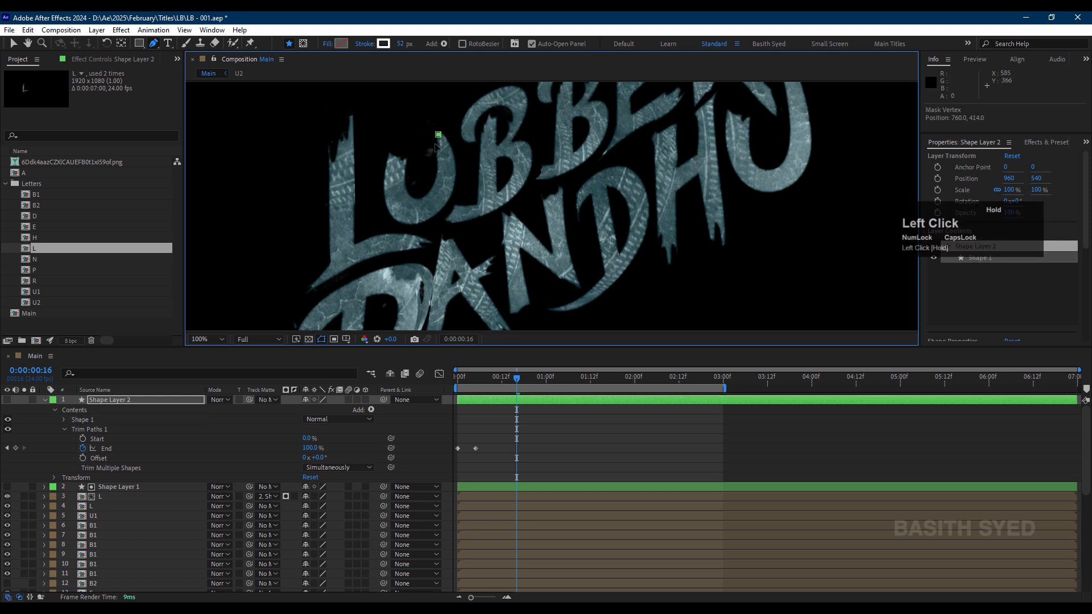
Step: Copy and delete Shape Layer 2, and paste it back directly above the L - 02 layer
{"action": "left_click", "coordinate": [148, 401]}
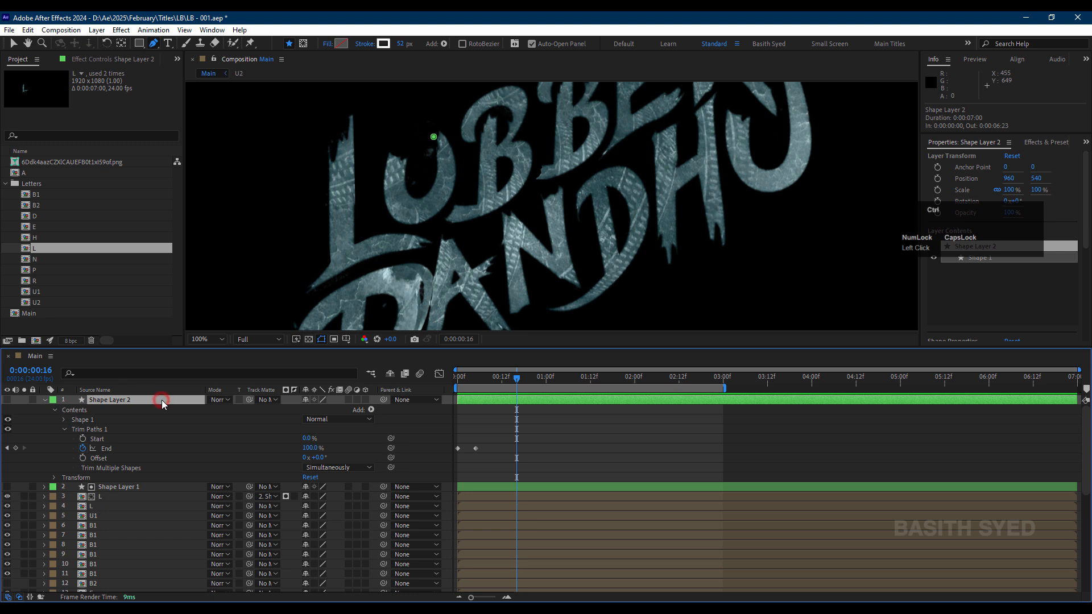
{"action": "key", "text": "ctrl+c"}
{"action": "left_click", "coordinate": [45, 400]}
{"action": "left_click", "coordinate": [128, 402]}
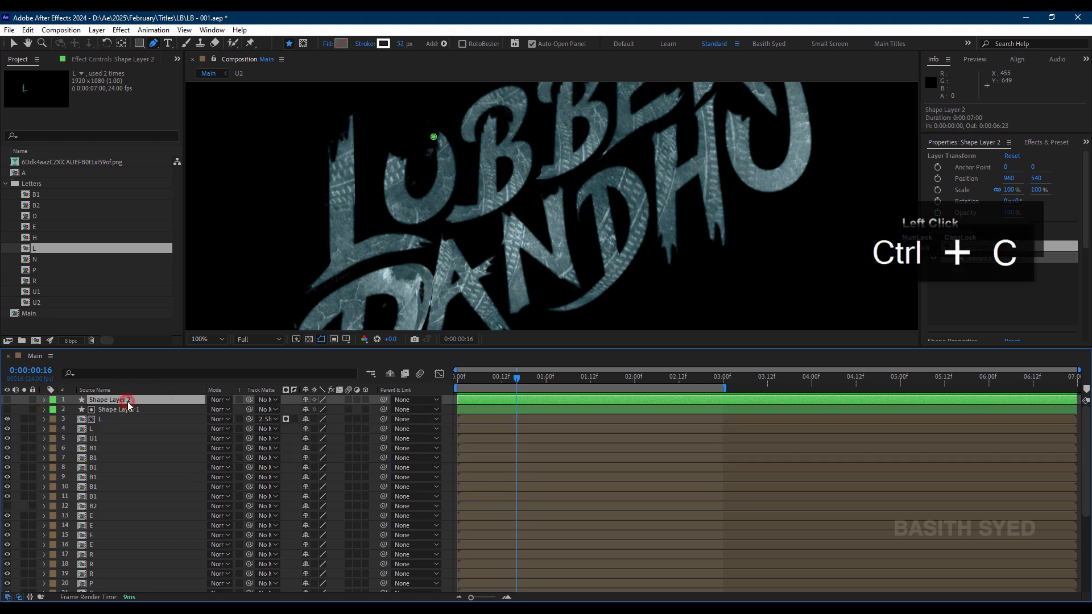
{"action": "key", "text": "Delete"}
{"action": "left_click", "coordinate": [118, 420]}
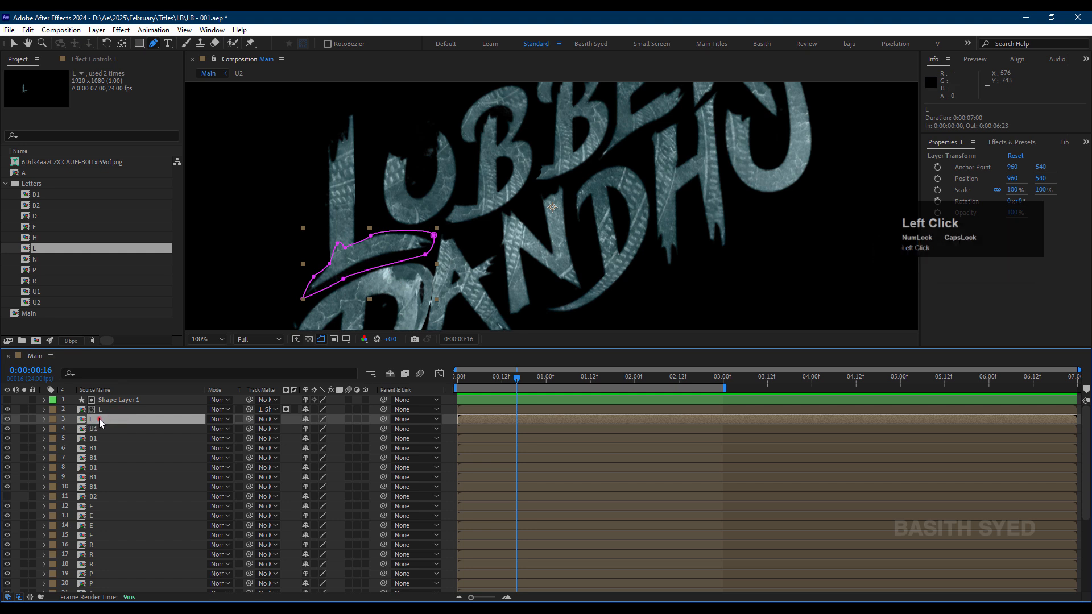
{"action": "left_click", "coordinate": [99, 419]}
{"action": "left_click", "coordinate": [106, 392]}
{"action": "left_click", "coordinate": [118, 422]}
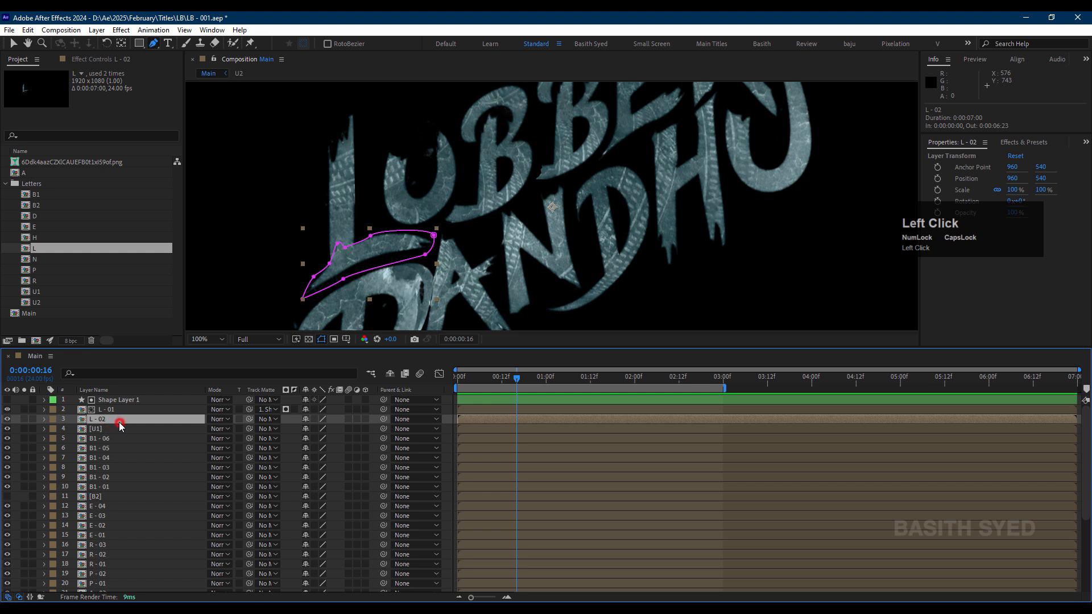
{"action": "key", "text": "ctrl+v"}
Step: Draw a curved stroke path along the L's foot on Shape Layer 2 and set that layer as the track matte of L - 02
{"action": "left_click_drag", "start_coordinate": [434, 136], "coordinate": [345, 249]}
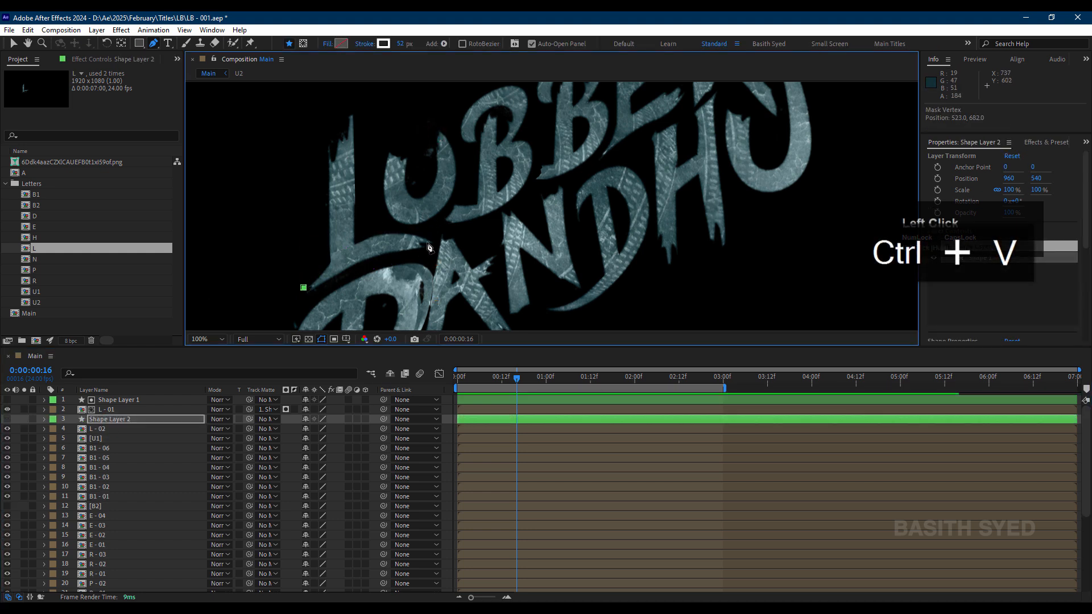
{"action": "left_click_drag", "start_coordinate": [429, 244], "coordinate": [493, 264]}
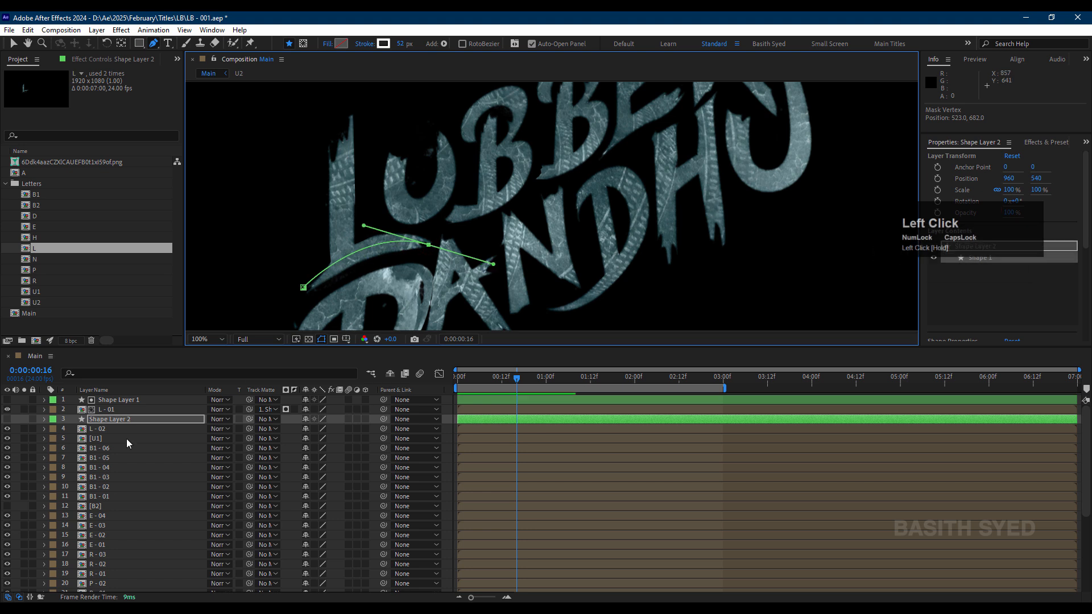
{"action": "left_click", "coordinate": [102, 429]}
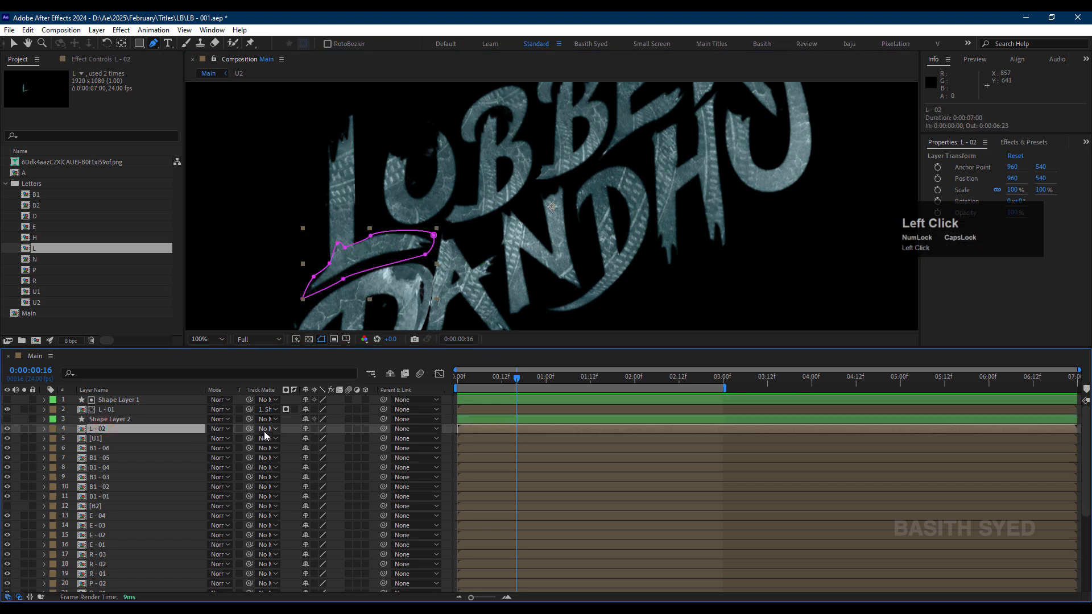
{"action": "mouse_move", "coordinate": [249, 430]}
{"action": "left_mouse_down"}
{"action": "mouse_move", "coordinate": [173, 423]}
{"action": "mouse_move", "coordinate": [268, 435]}
{"action": "left_mouse_up"}
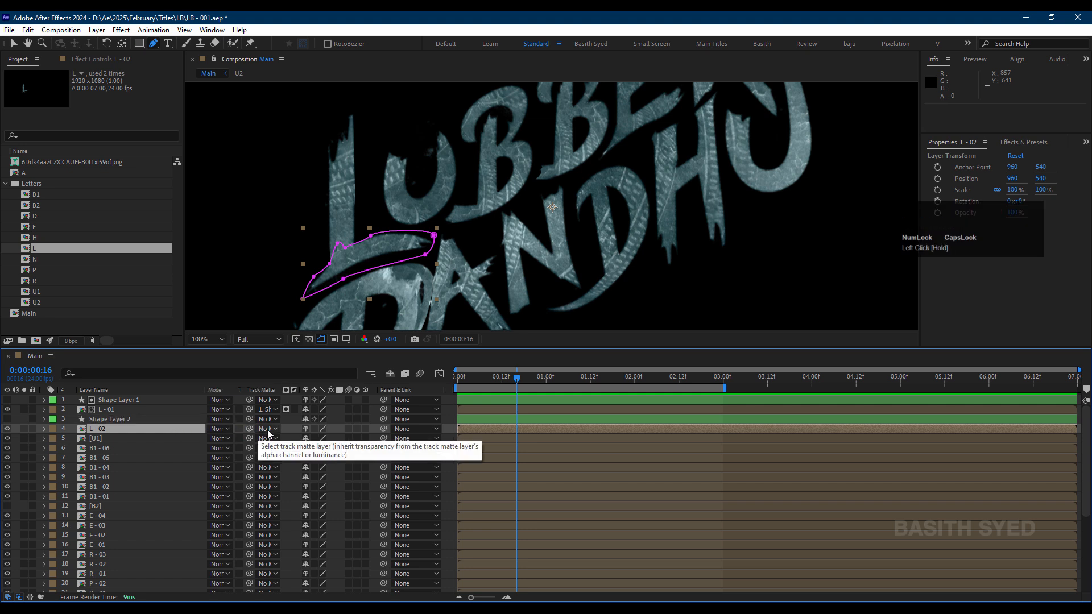
{"action": "left_click", "coordinate": [268, 430]}
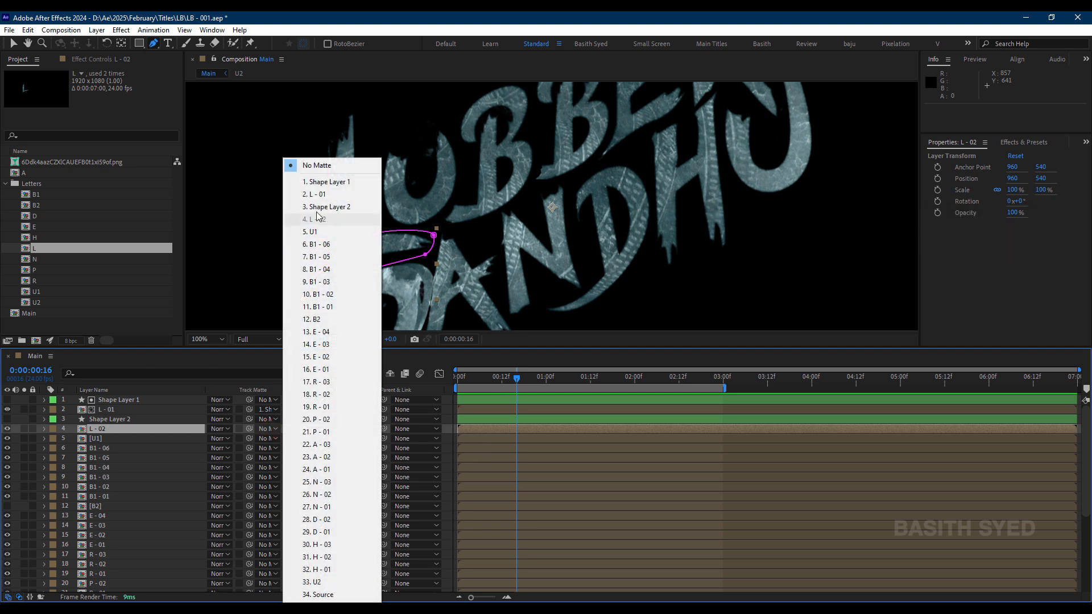
{"action": "left_click", "coordinate": [327, 206]}
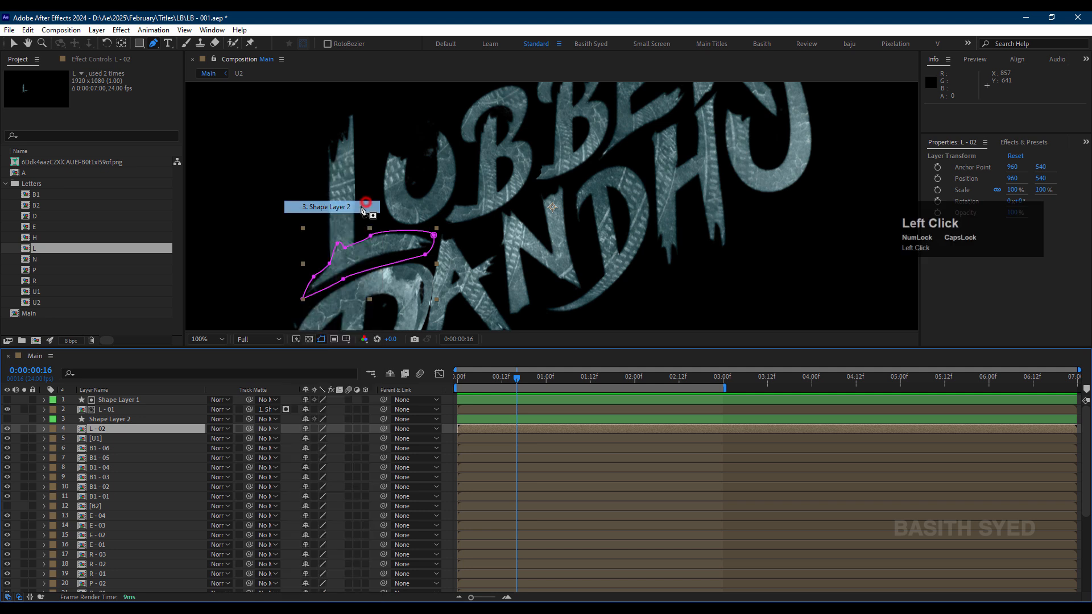
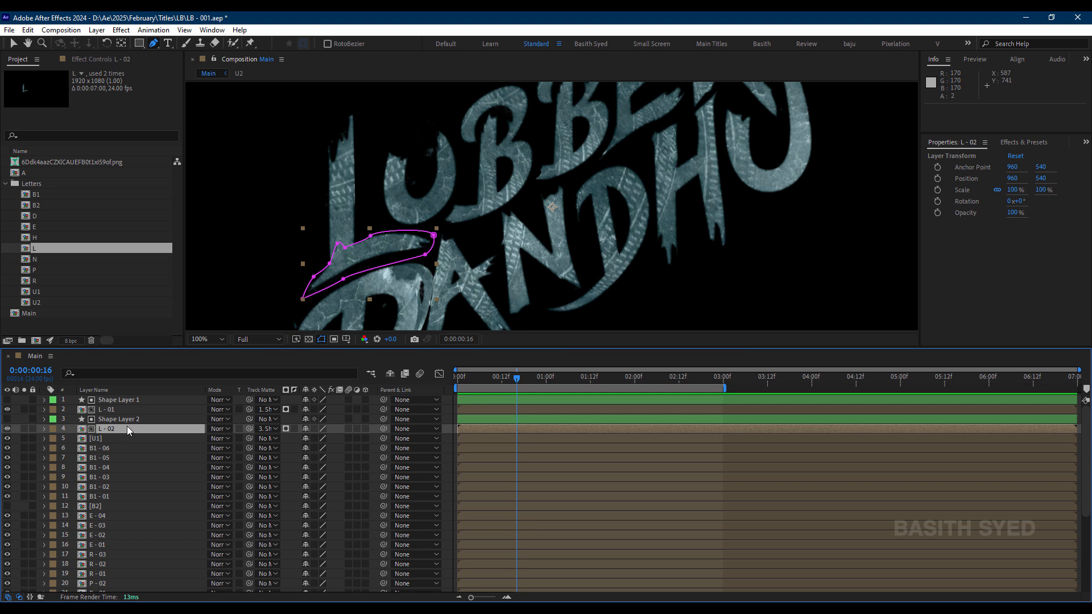
Step: Check Shape Layer 2's coverage of the L's foot against the transparency grid, hide it again and return to the first frame
{"action": "left_click", "coordinate": [7, 419]}
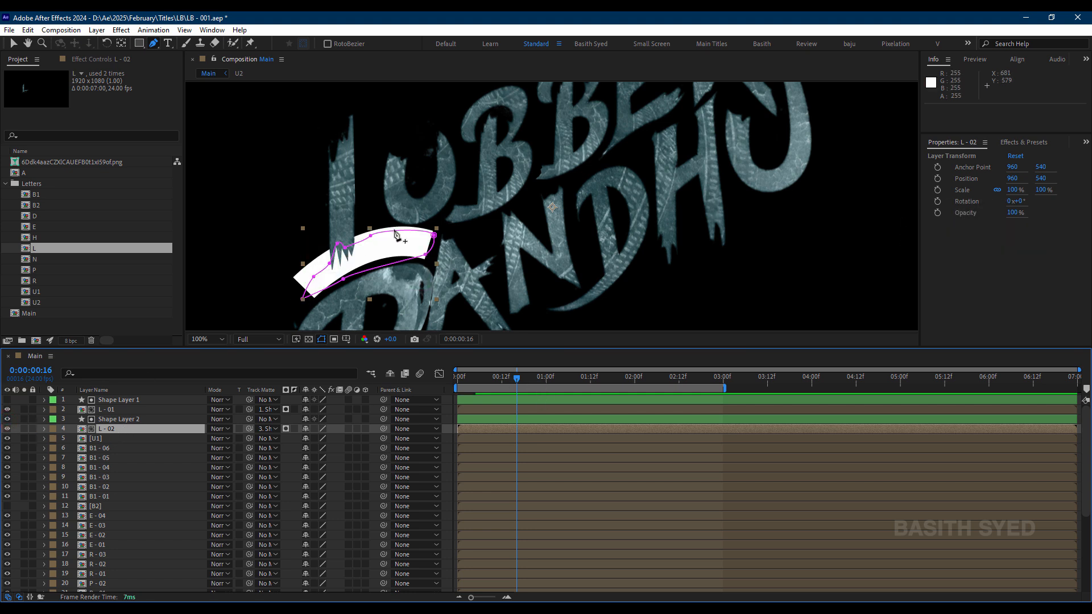
{"action": "left_click", "coordinate": [309, 339]}
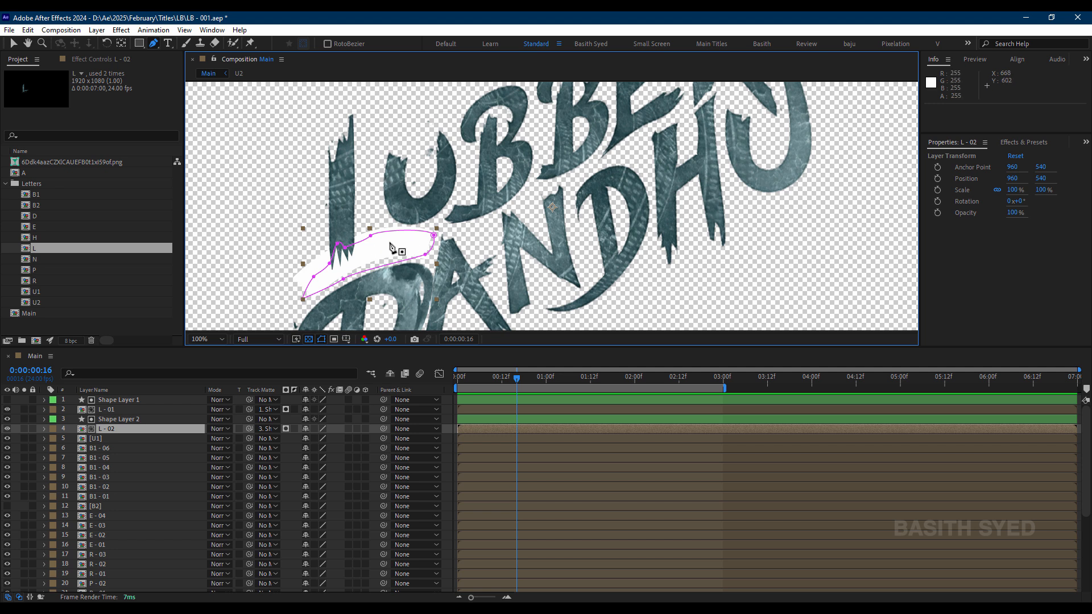
{"action": "left_click", "coordinate": [118, 438]}
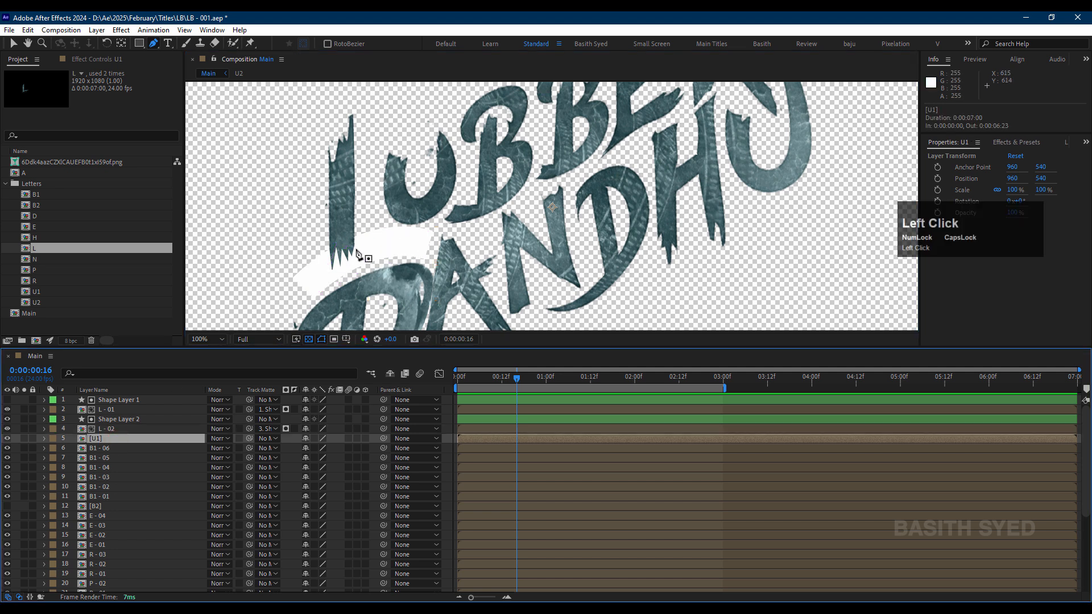
{"action": "left_click", "coordinate": [9, 431]}
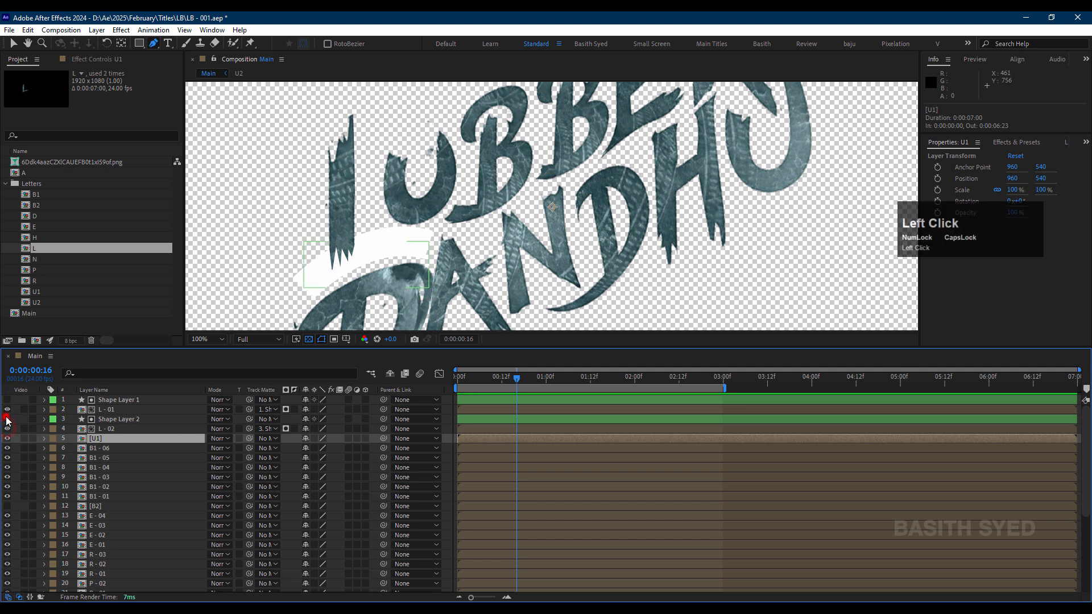
{"action": "left_click", "coordinate": [7, 420]}
{"action": "left_click", "coordinate": [103, 430]}
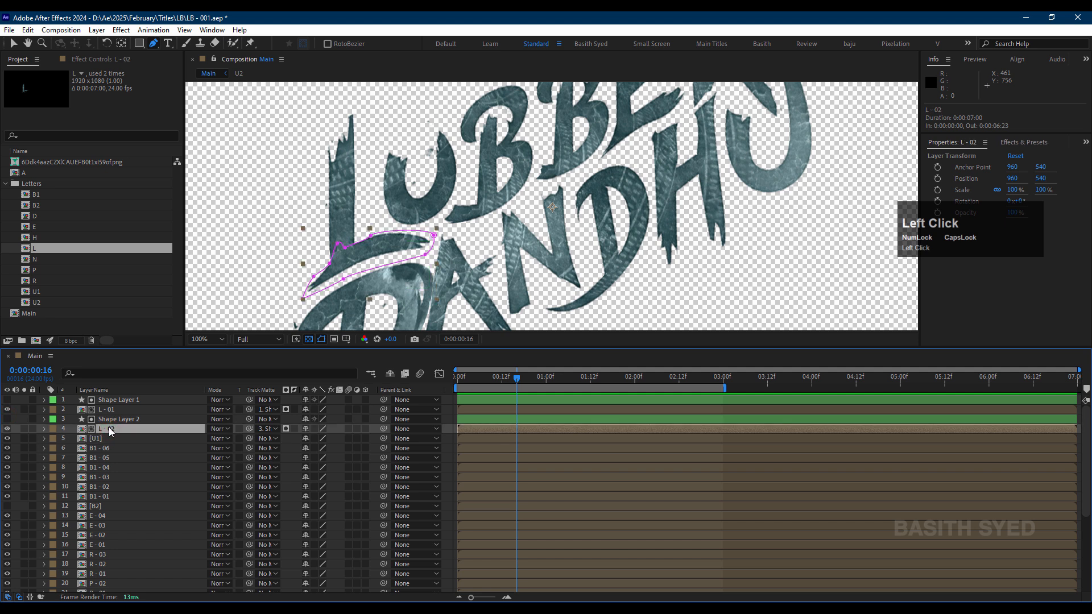
{"action": "left_click_drag", "start_coordinate": [501, 379], "coordinate": [412, 385]}
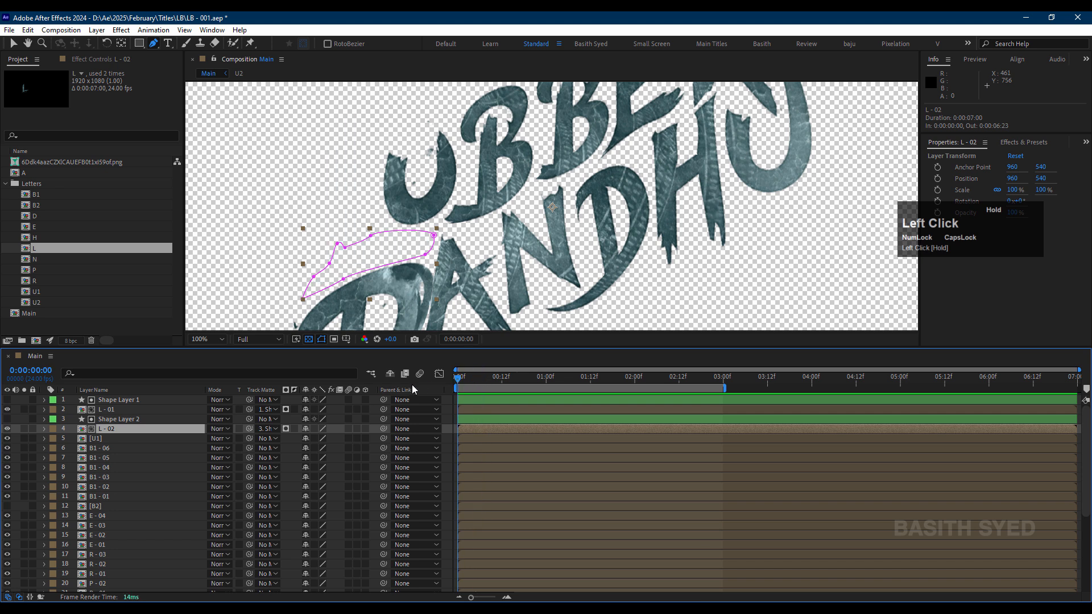
Step: Paste the copied shape layer directly above the U1 layer and turn off the transparency grid
{"action": "left_click", "coordinate": [110, 440]}
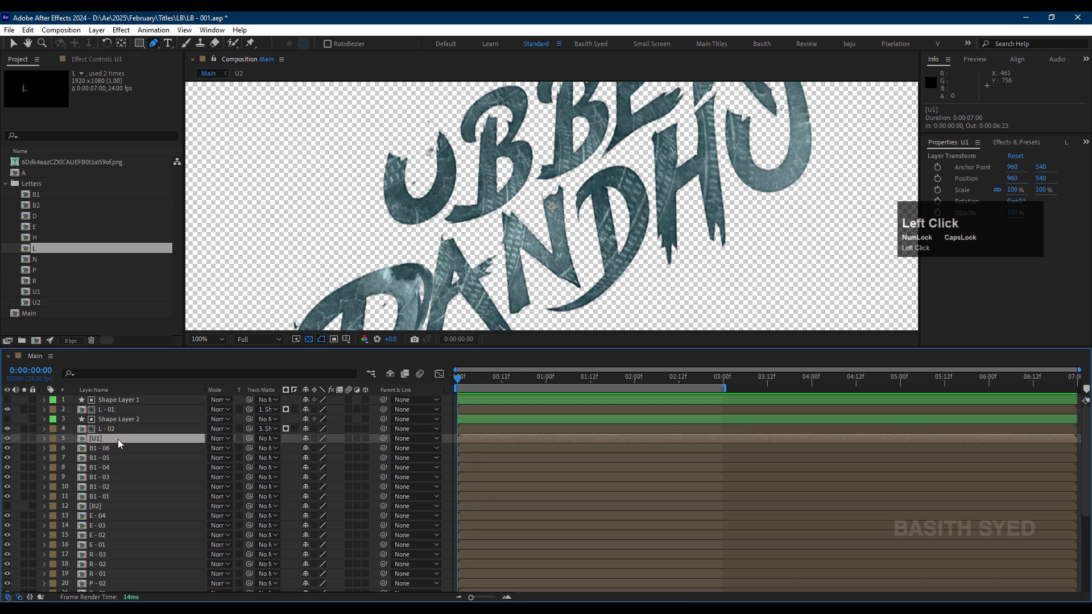
{"action": "key", "text": "ctrl+v"}
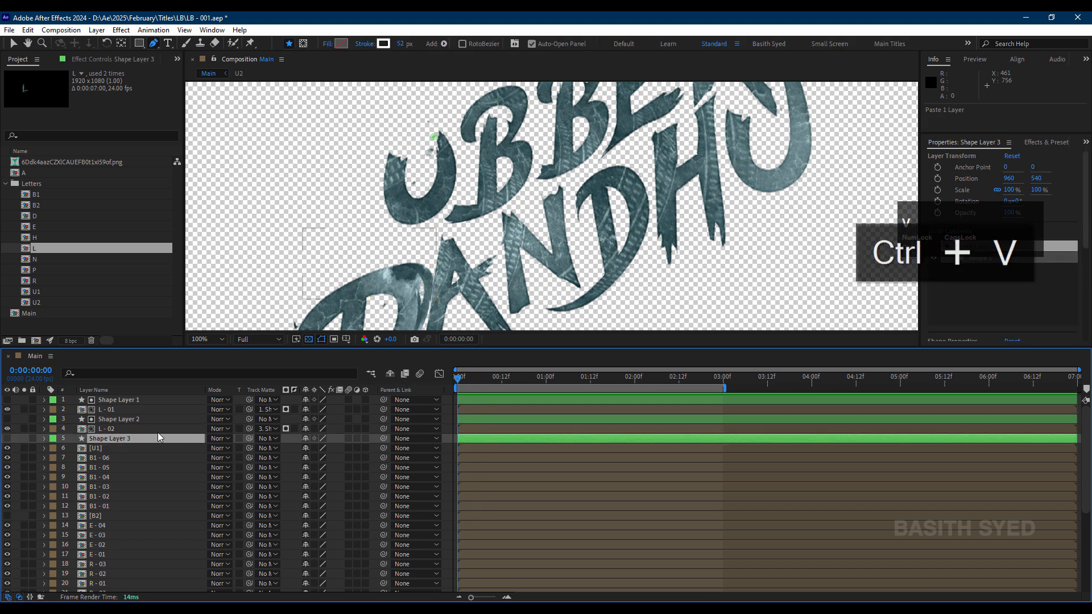
{"action": "left_click", "coordinate": [126, 439]}
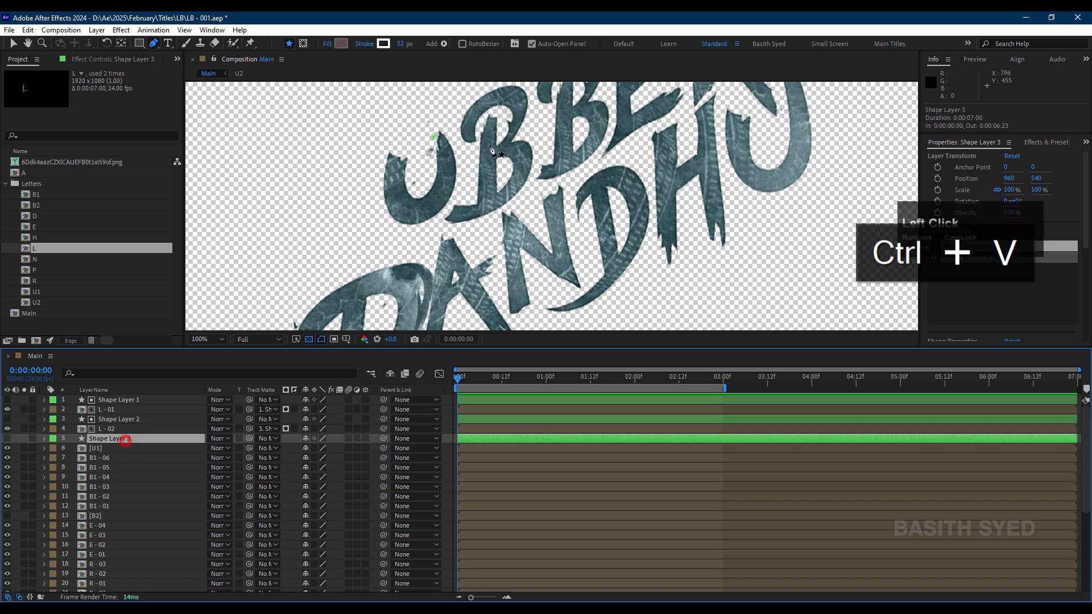
{"action": "left_click", "coordinate": [308, 339]}
Step: Draw a curved stroke path along the first U on Shape Layer 3, from its left arm to its right tip, and show the layer
{"action": "left_click_drag", "start_coordinate": [436, 138], "coordinate": [396, 169]}
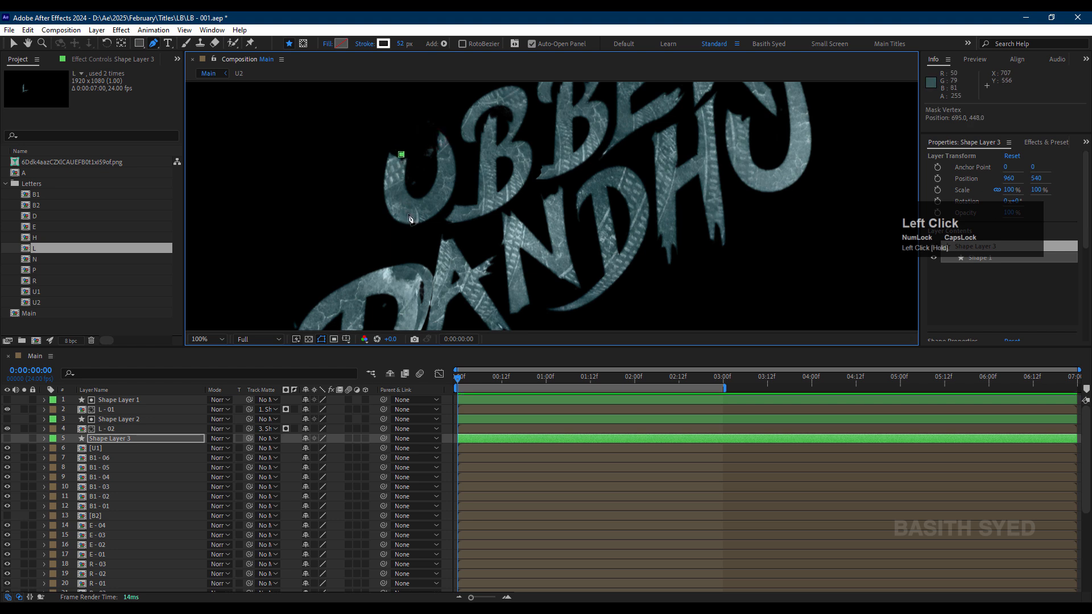
{"action": "left_click_drag", "start_coordinate": [408, 213], "coordinate": [432, 226]}
{"action": "left_click_drag", "start_coordinate": [447, 186], "coordinate": [448, 175]}
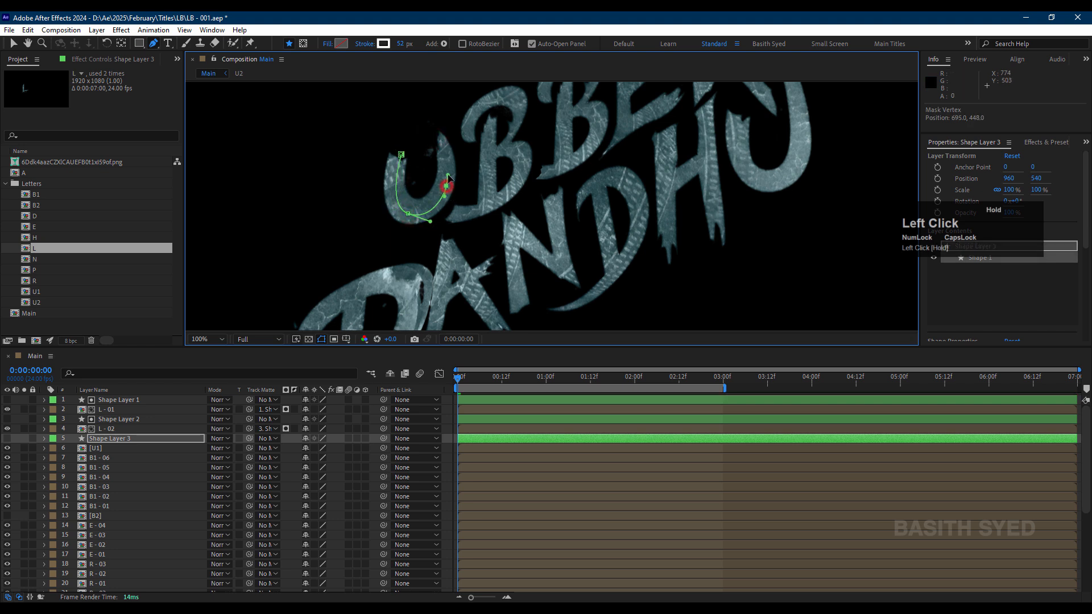
{"action": "left_click", "coordinate": [437, 136]}
{"action": "left_click", "coordinate": [7, 438]}
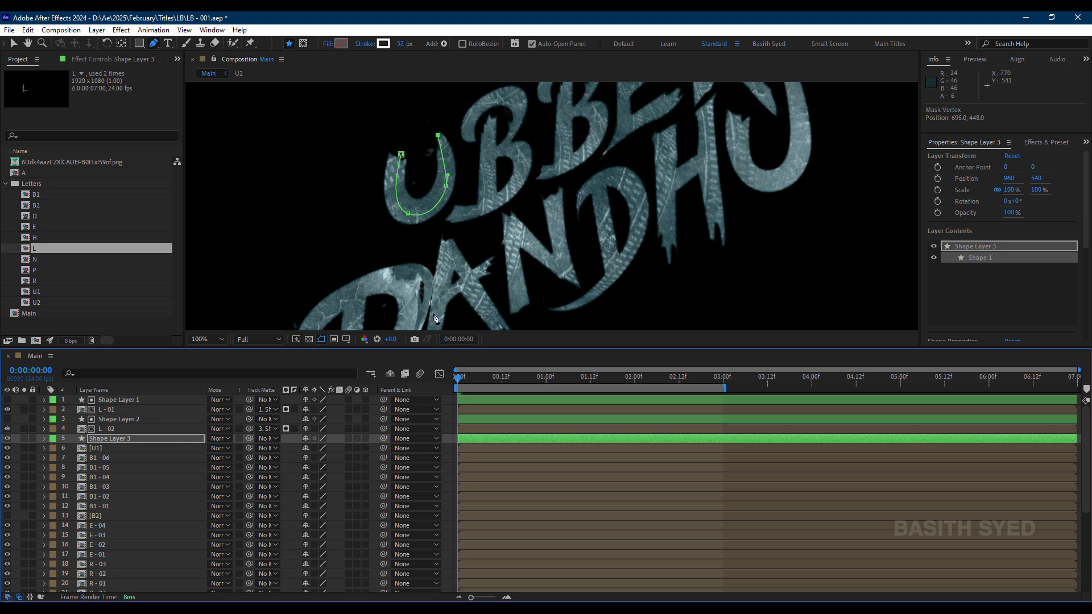
Step: Scrub through the first ten frames to check Shape Layer 3's stroke over the U, and look for its keyframes
{"action": "left_click", "coordinate": [463, 381]}
{"action": "left_click_drag", "start_coordinate": [459, 376], "coordinate": [495, 382]}
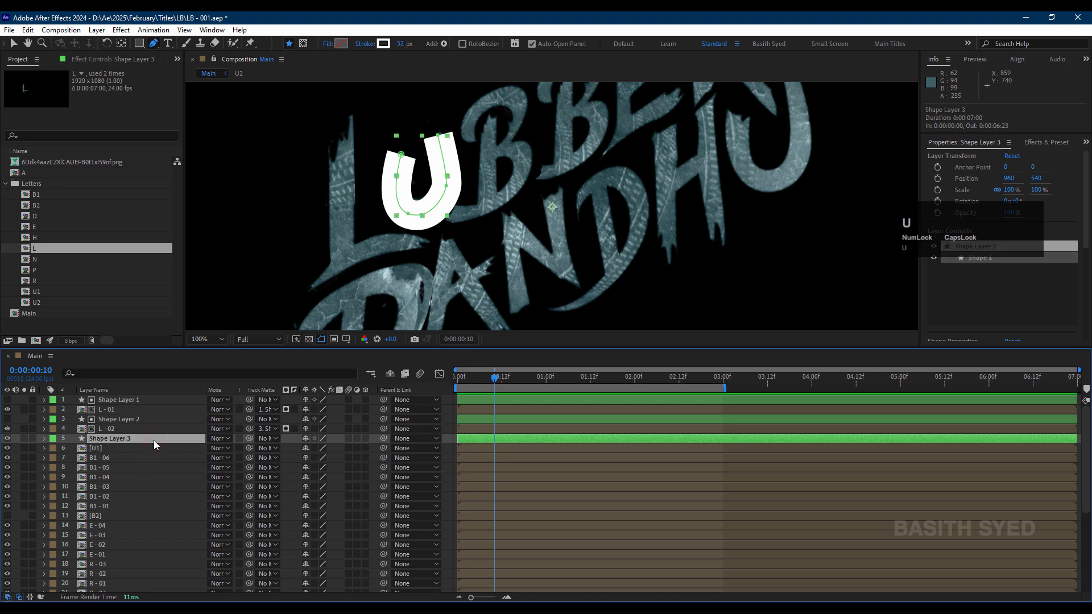
{"action": "key", "text": "u"}
{"action": "key", "text": "u"}
{"action": "mouse_move", "coordinate": [480, 378]}
{"action": "left_mouse_down"}
{"action": "mouse_move", "coordinate": [467, 377]}
{"action": "mouse_move", "coordinate": [492, 388]}
{"action": "left_mouse_up"}
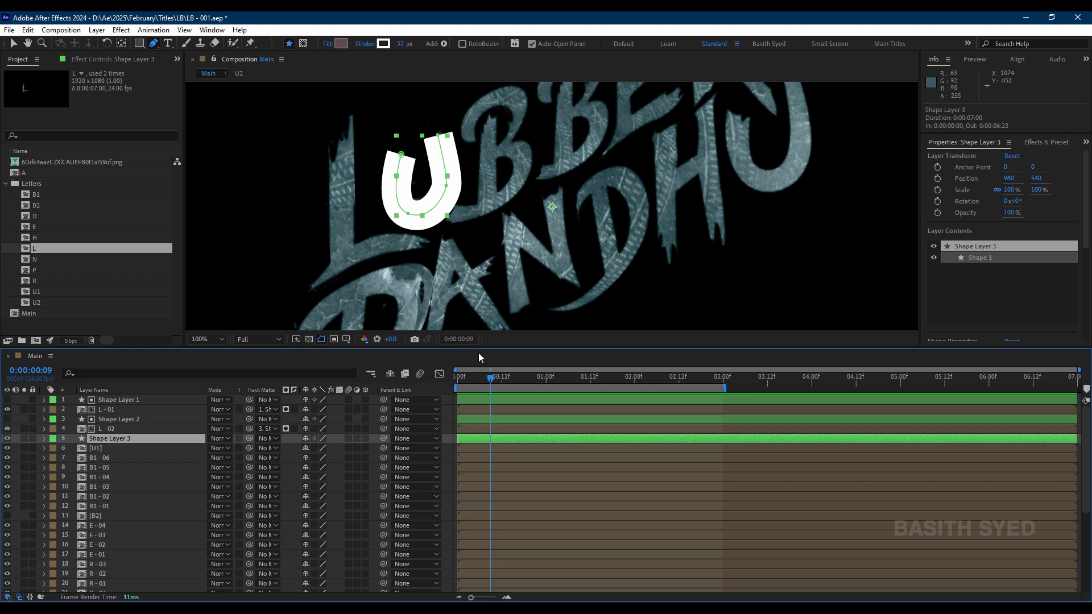
{"action": "left_click", "coordinate": [491, 441]}
Step: Extend both ends of the U path on Shape Layer 3 by moving its end vertices slightly upward
{"action": "left_click", "coordinate": [439, 135]}
{"action": "left_click_drag", "start_coordinate": [438, 136], "coordinate": [399, 153]}
{"action": "key", "text": "v"}
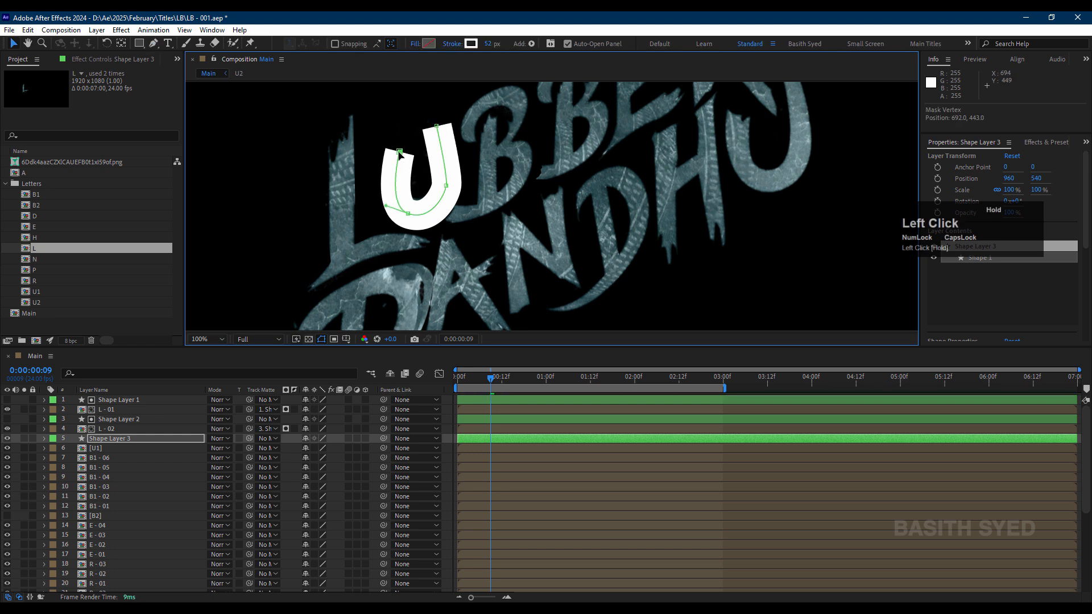
{"action": "left_click", "coordinate": [111, 458]}
{"action": "key", "text": "ctrl+v"}
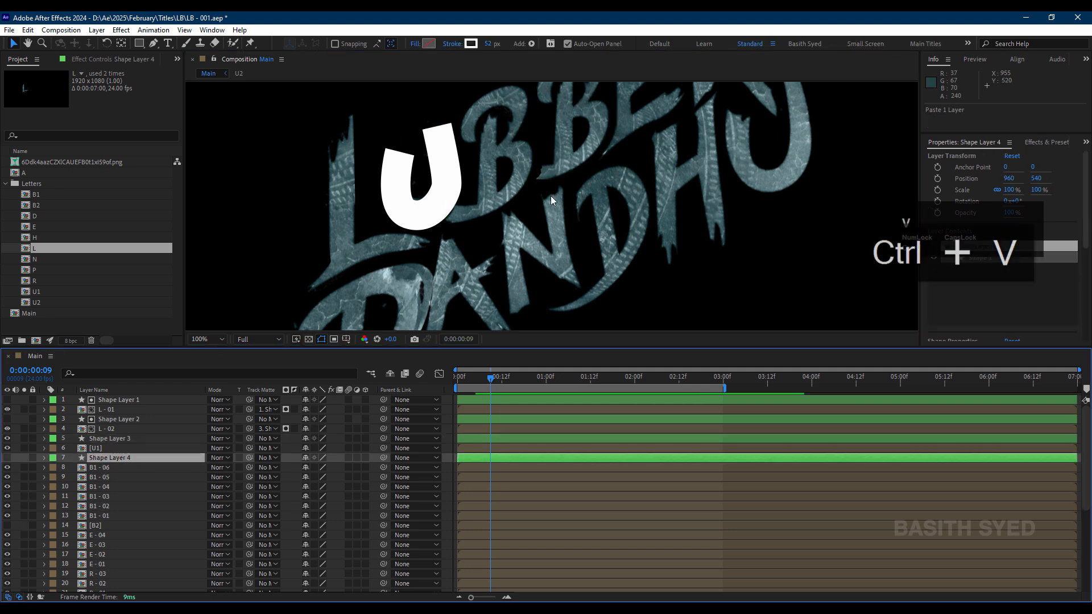
{"action": "key", "text": "ctrl+z"}
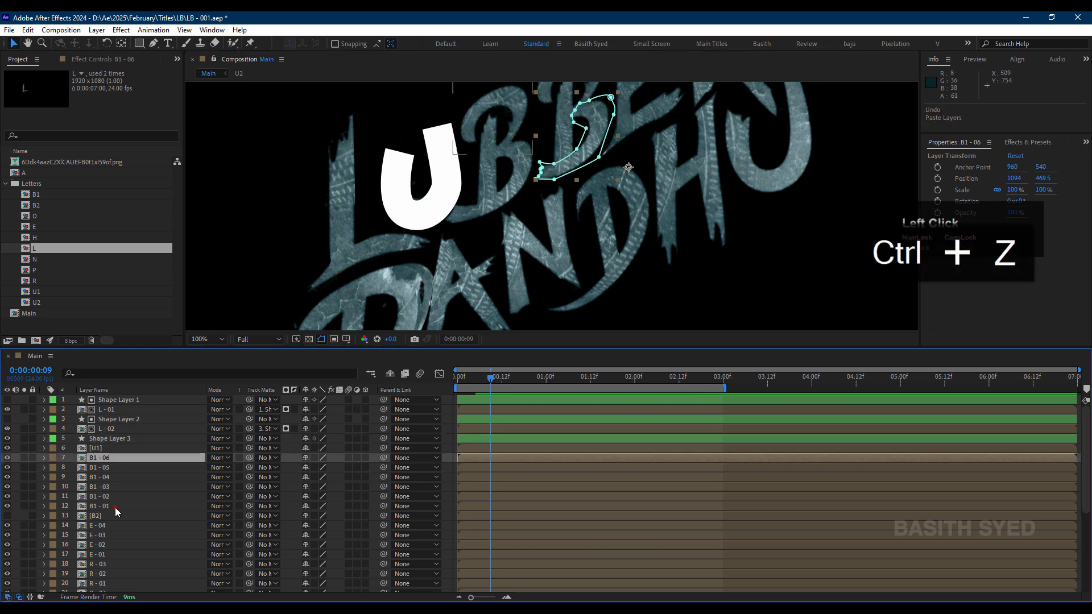
Step: Paste the shape layer directly above B1 - 01, make it visible and copy the new Shape Layer 4
{"action": "left_click", "coordinate": [105, 506]}
{"action": "left_click_drag", "start_coordinate": [561, 187], "coordinate": [607, 225]}
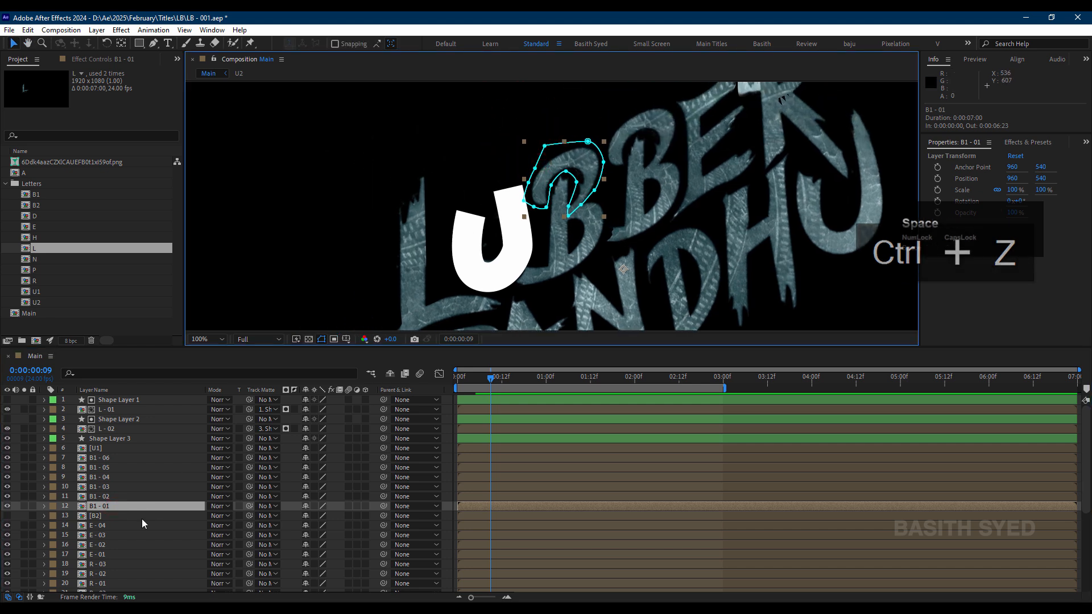
{"action": "left_click", "coordinate": [121, 507]}
{"action": "key", "text": "ctrl+v"}
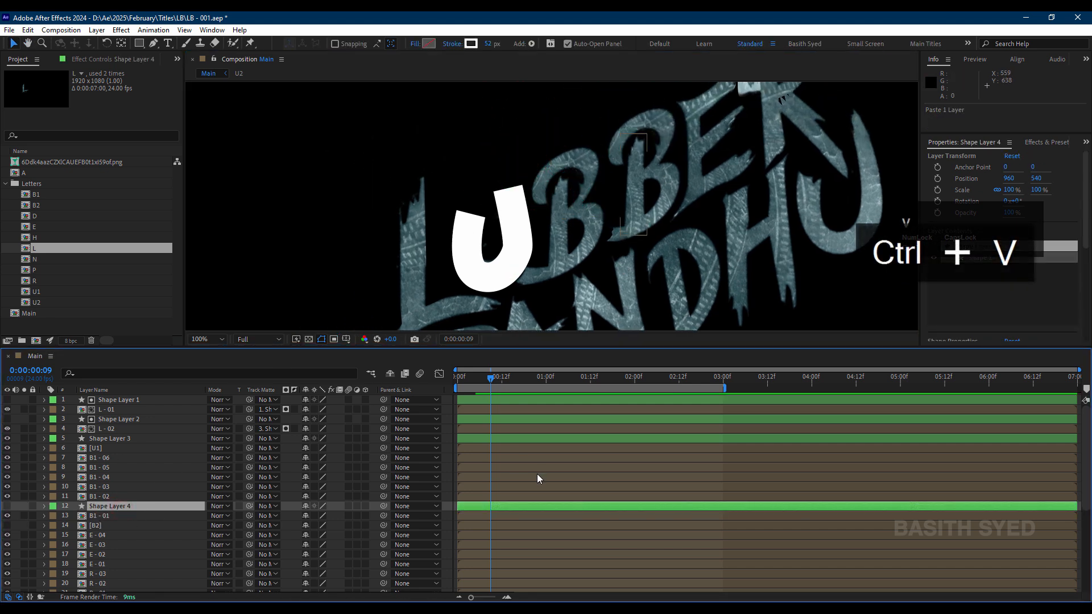
{"action": "left_click", "coordinate": [8, 506]}
{"action": "left_click", "coordinate": [107, 510]}
{"action": "key", "text": "ctrl+c"}
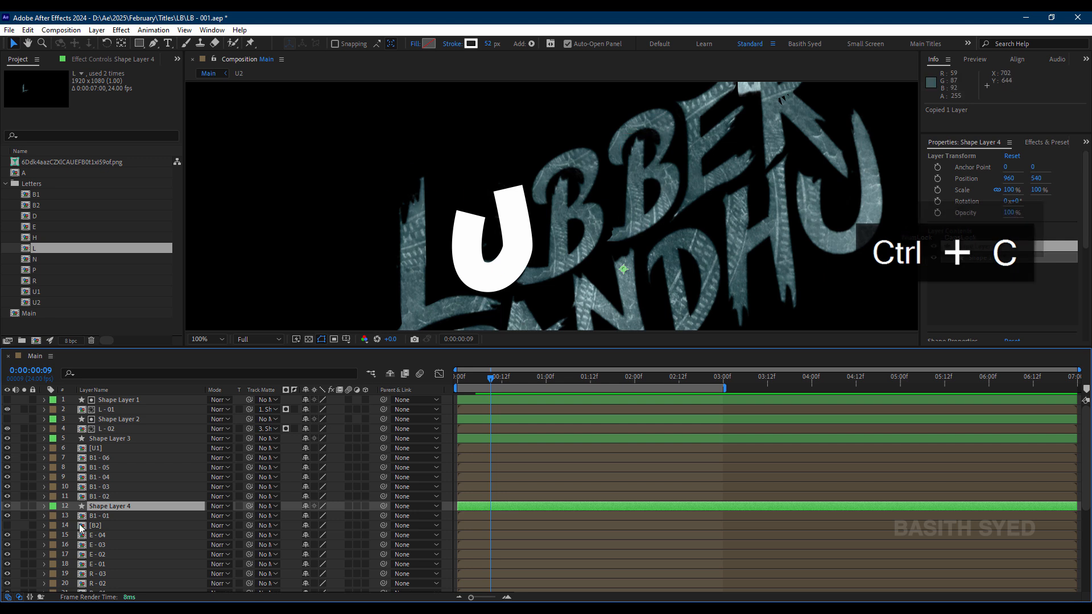
Step: Move Shape Layer 4's vertex to the left end of the first B's upper bowl and draw a curved path around the bowl to the stem
{"action": "left_click", "coordinate": [154, 44]}
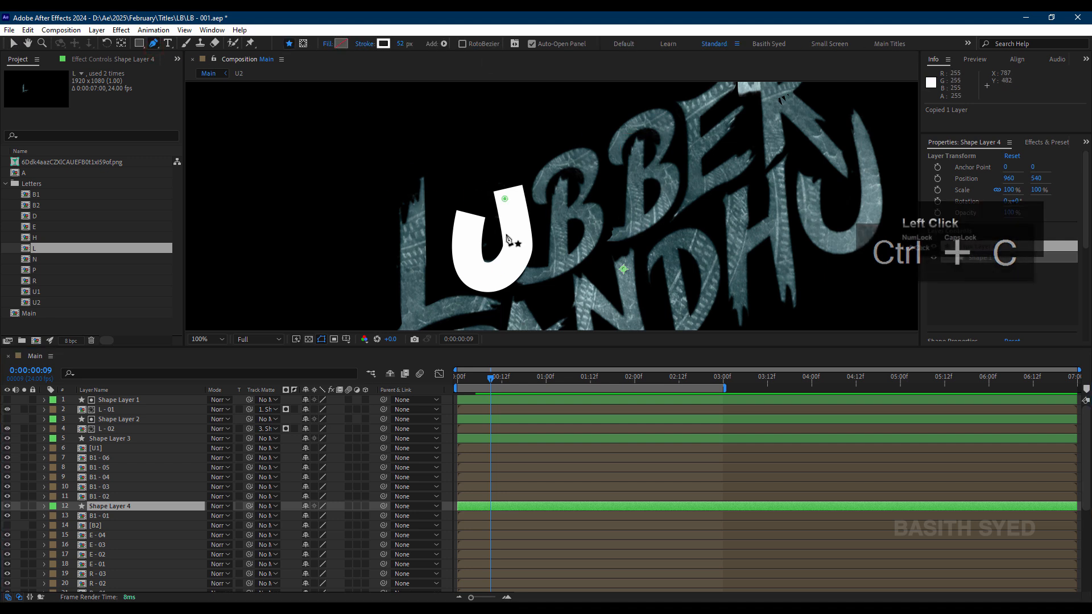
{"action": "left_click", "coordinate": [505, 199]}
{"action": "left_click_drag", "start_coordinate": [543, 198], "coordinate": [542, 200]}
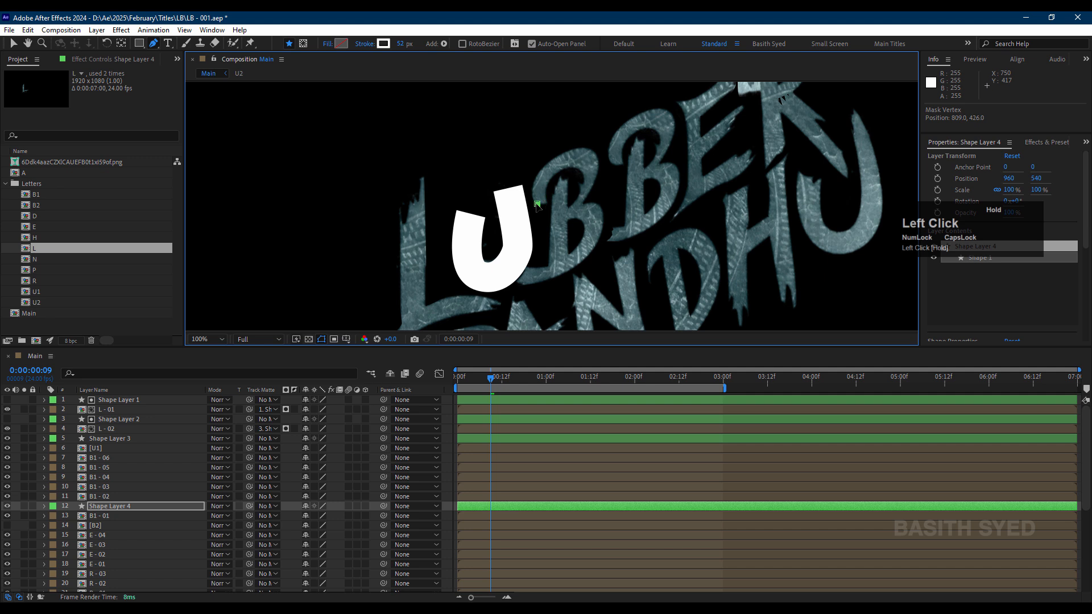
{"action": "left_click", "coordinate": [106, 514]}
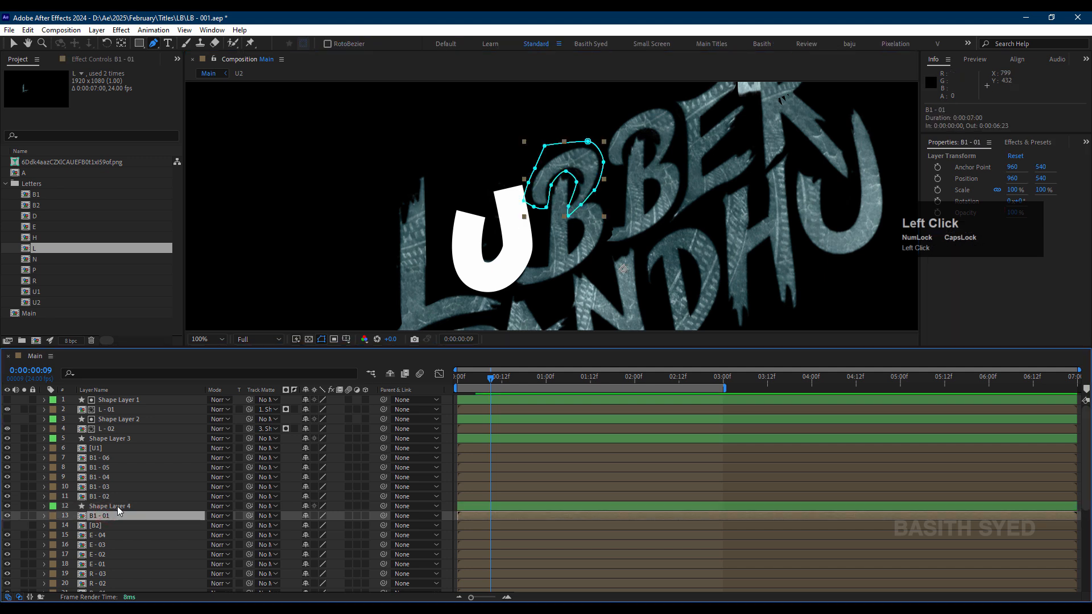
{"action": "left_click", "coordinate": [117, 506]}
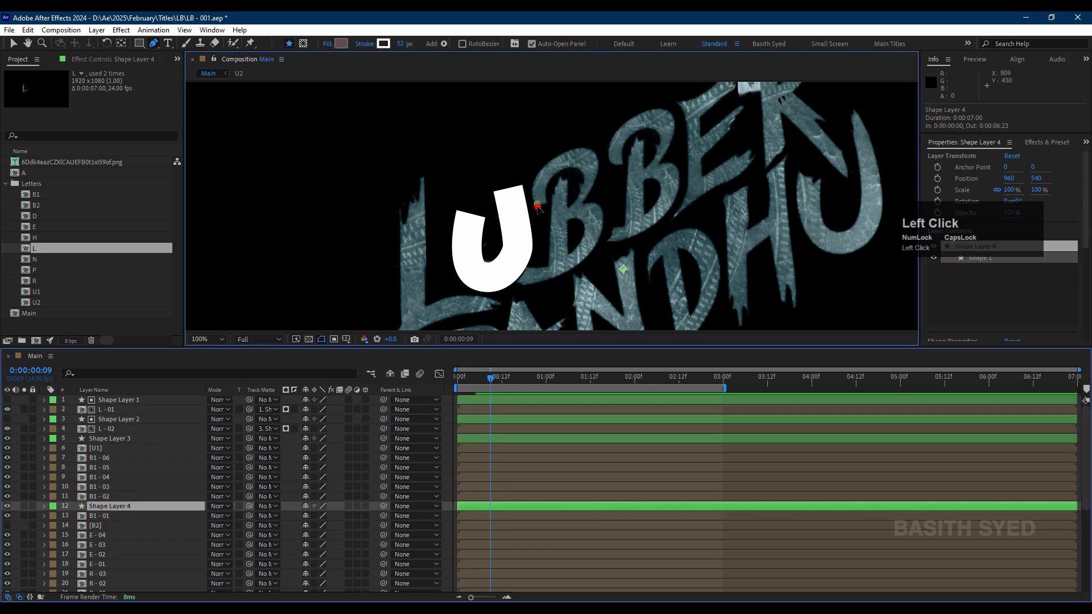
{"action": "left_click", "coordinate": [543, 206]}
{"action": "left_click_drag", "start_coordinate": [550, 169], "coordinate": [597, 169]}
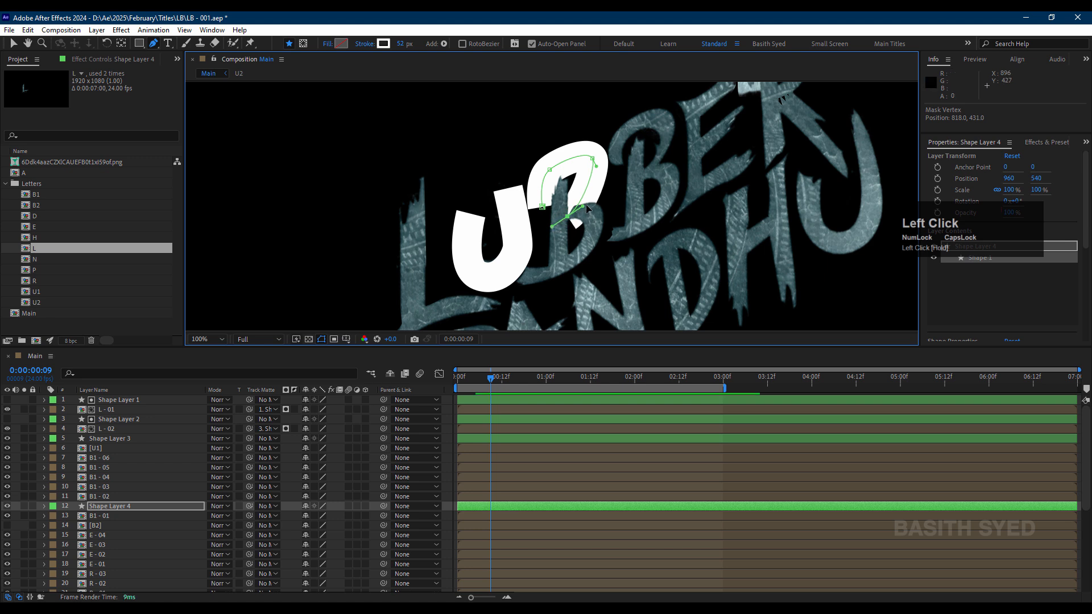
{"action": "left_click_drag", "start_coordinate": [571, 221], "coordinate": [574, 226]}
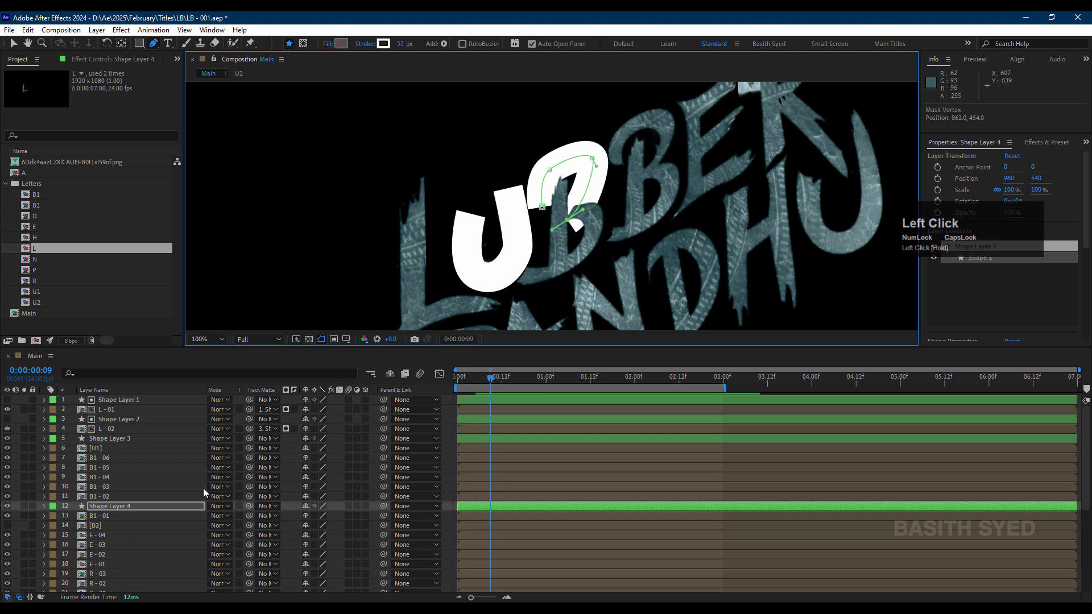
Step: Set Shape Layer 4 as the track matte of B1 - 01
{"action": "left_click", "coordinate": [160, 514]}
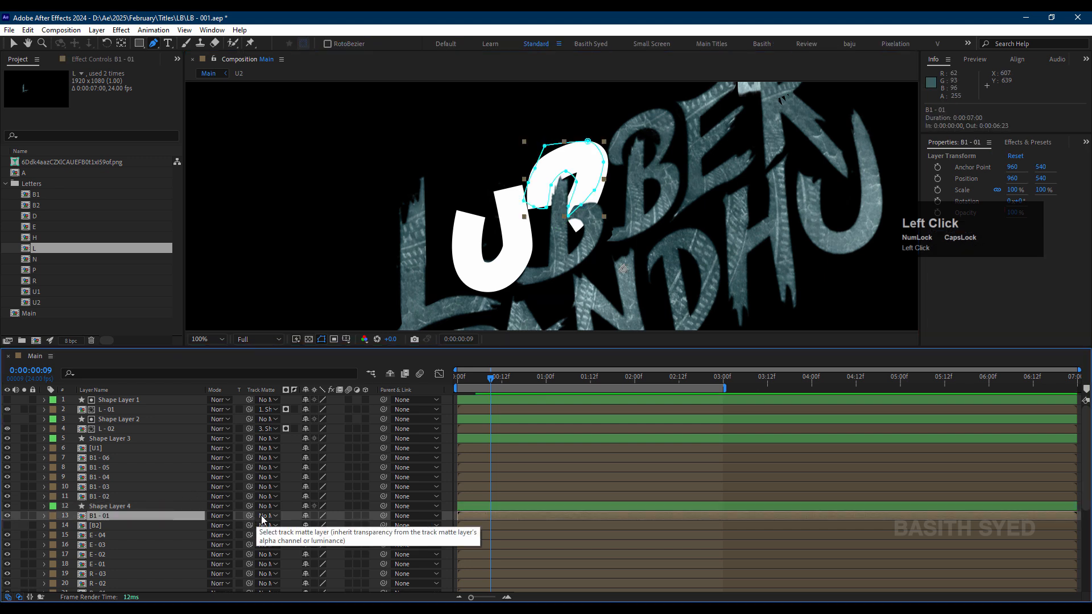
{"action": "left_click", "coordinate": [263, 516]}
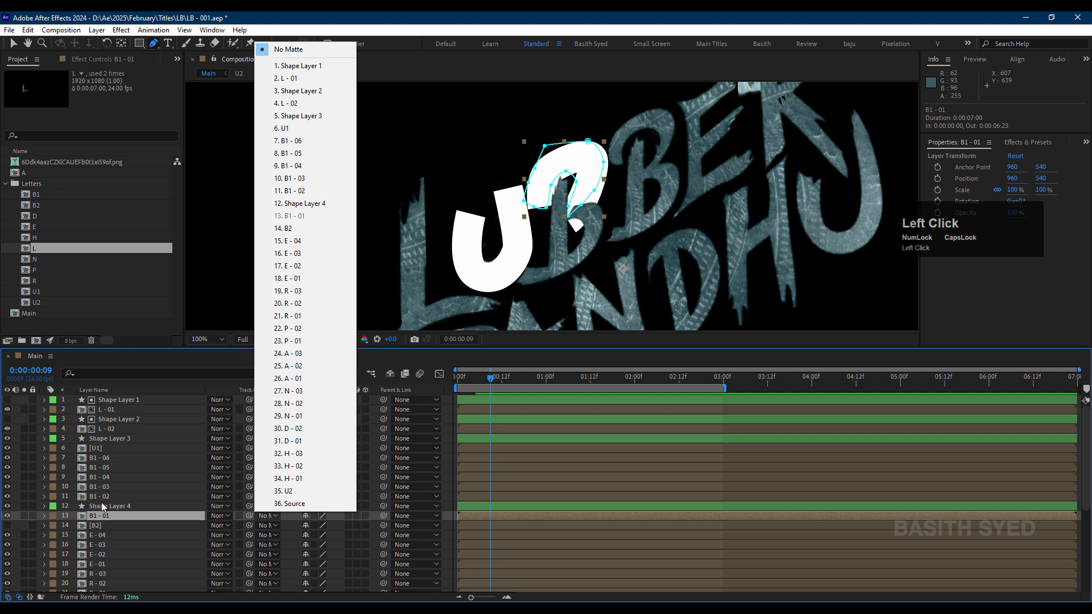
{"action": "left_click", "coordinate": [301, 203]}
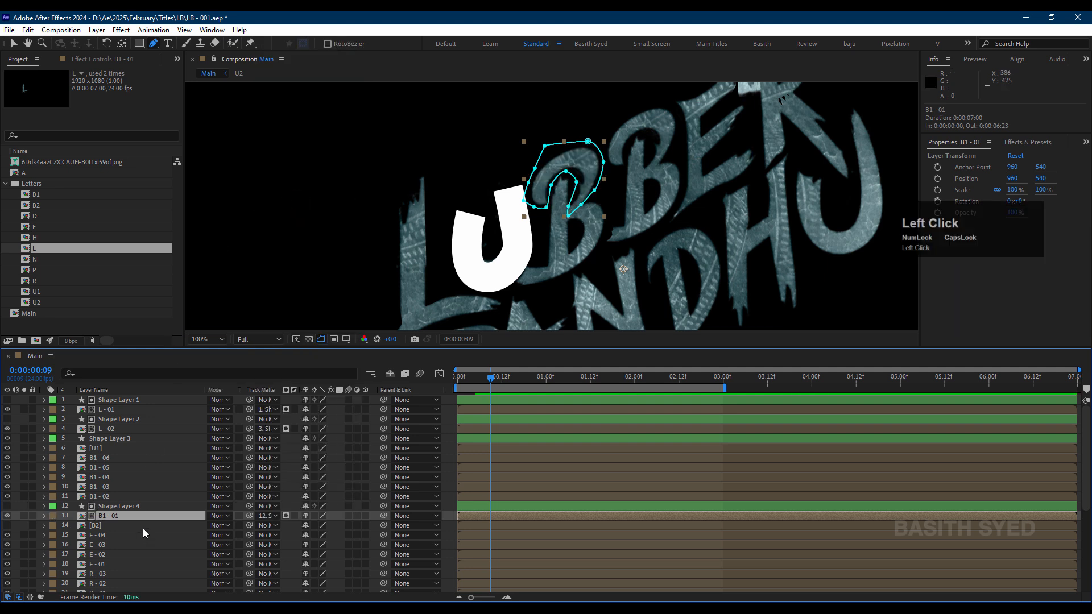
Step: Paste the copied shape layer directly above the B1 - 02 layer
{"action": "scroll", "coordinate": [142, 528], "scroll_direction": "down", "scroll_amount": 1}
{"action": "left_click", "coordinate": [118, 497]}
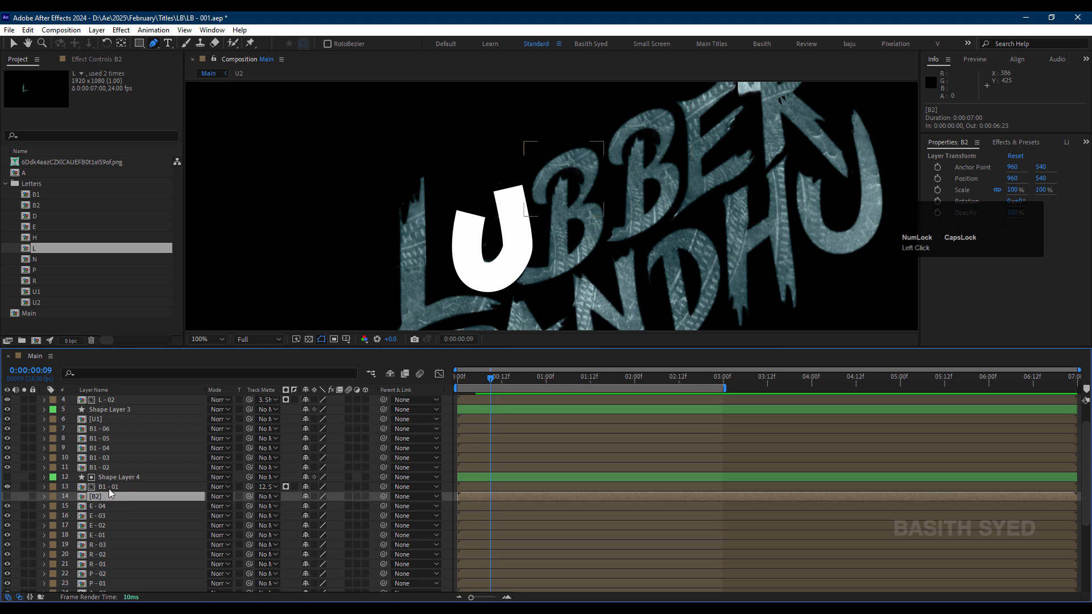
{"action": "left_click", "coordinate": [117, 467]}
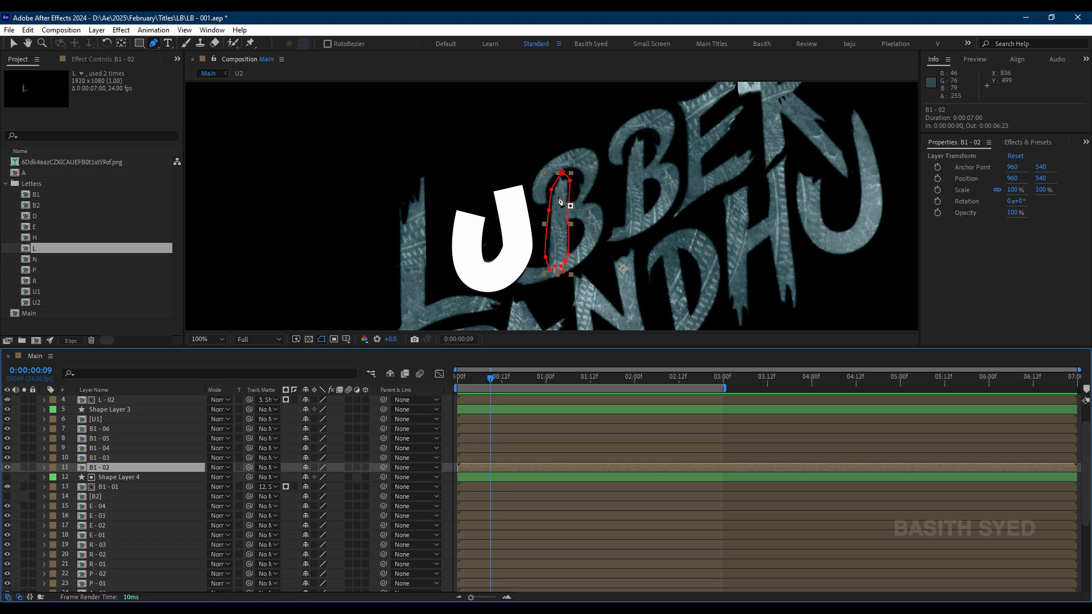
{"action": "left_click", "coordinate": [112, 468]}
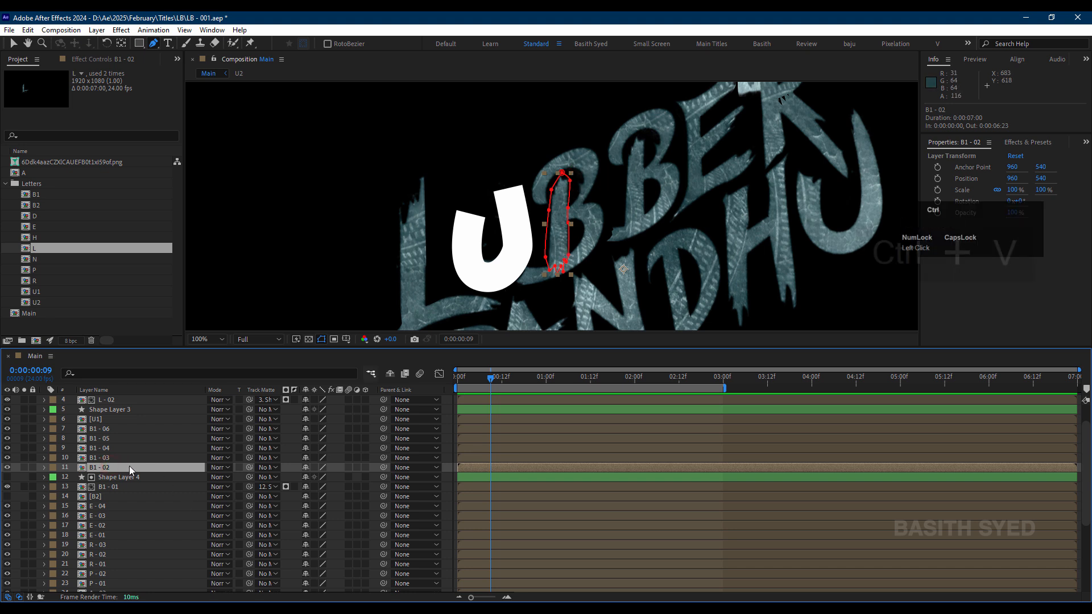
{"action": "key", "text": "ctrl+v"}
Step: Draw a straight stroke path down the first B's stem on Shape Layer 5 and set that layer as B1 - 02's track matte
{"action": "left_click", "coordinate": [505, 200]}
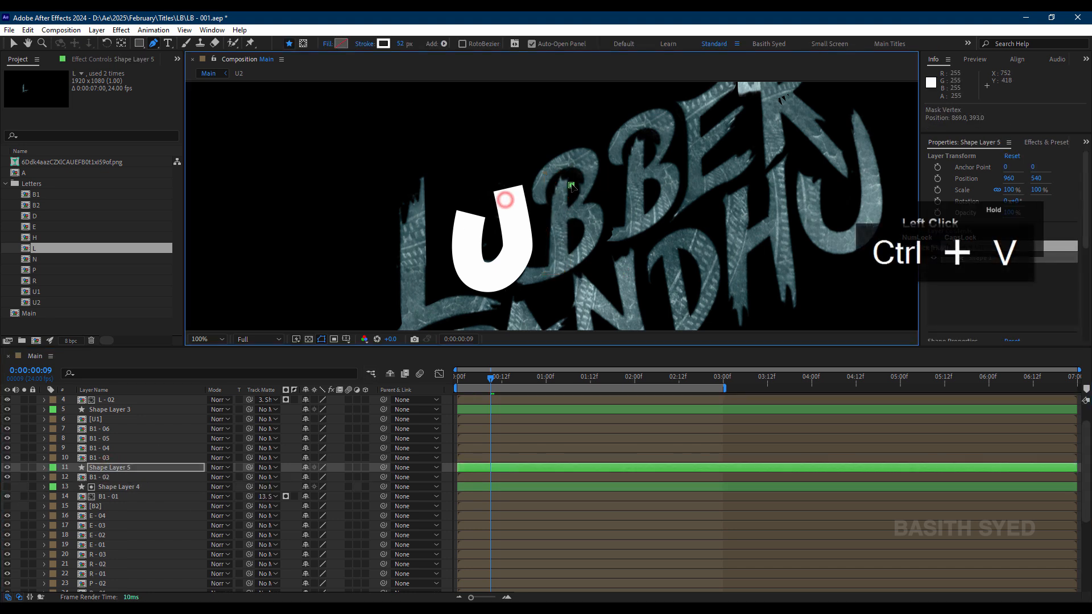
{"action": "left_click", "coordinate": [559, 274]}
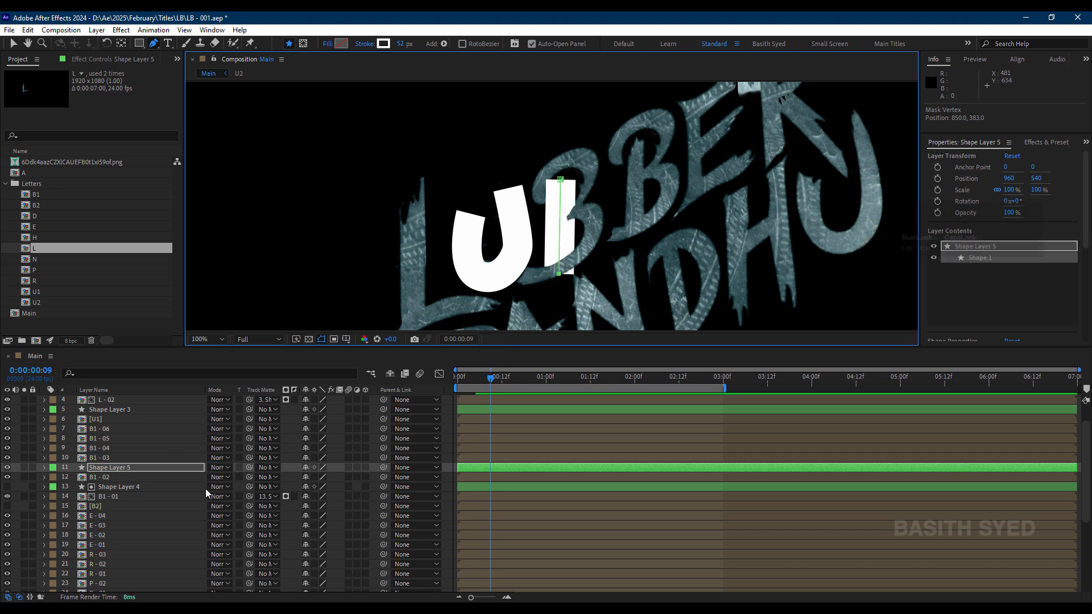
{"action": "left_click_drag", "start_coordinate": [250, 478], "coordinate": [176, 467]}
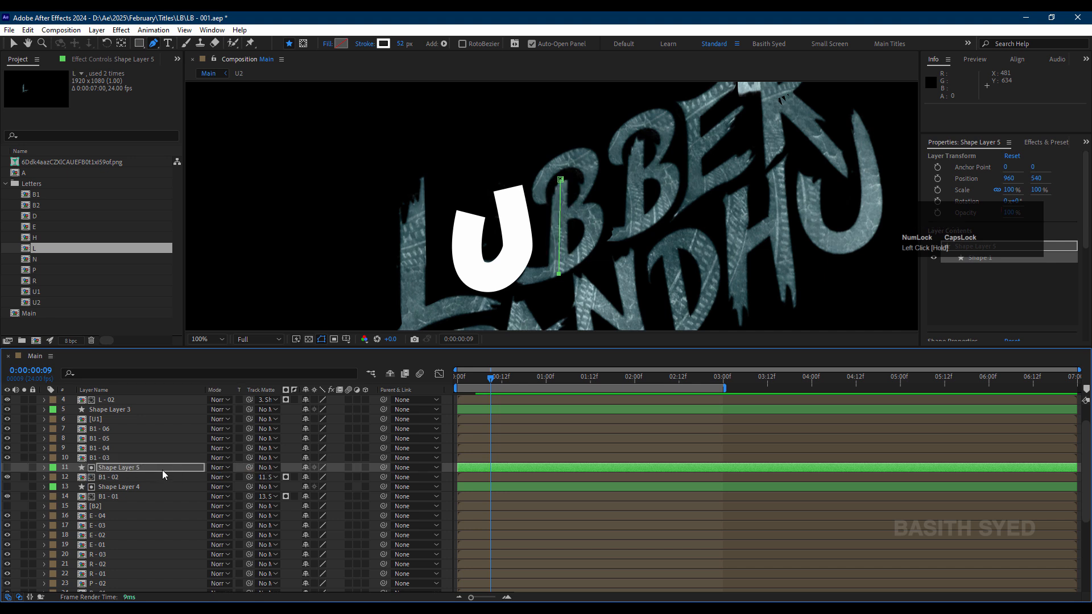
Step: Paste the copied shape layer directly above the B1 - 03 layer
{"action": "left_click", "coordinate": [109, 478]}
{"action": "left_click", "coordinate": [118, 459]}
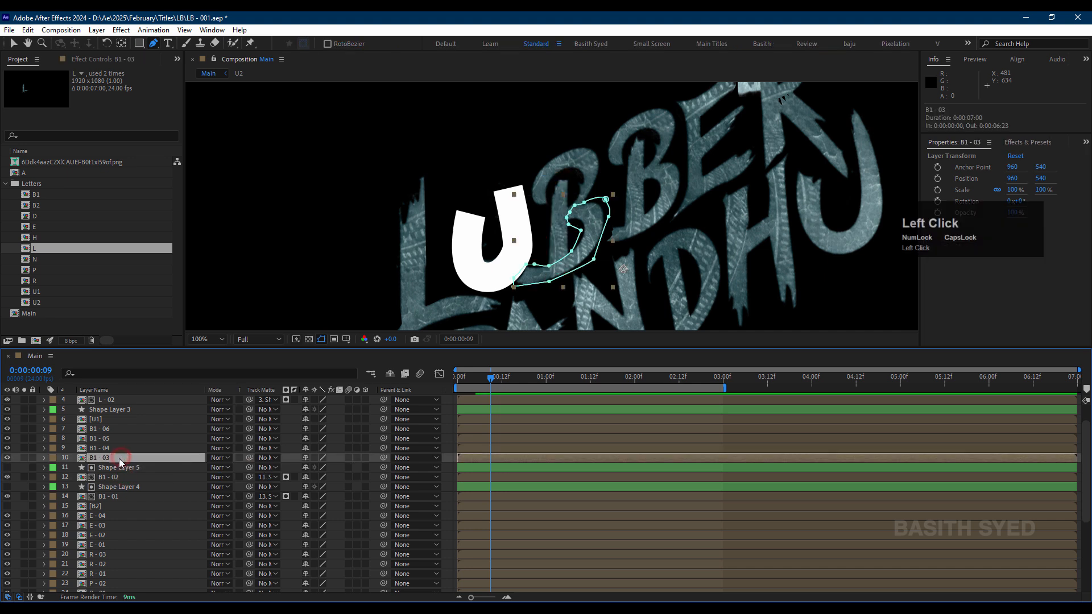
{"action": "key", "text": "ctrl+v"}
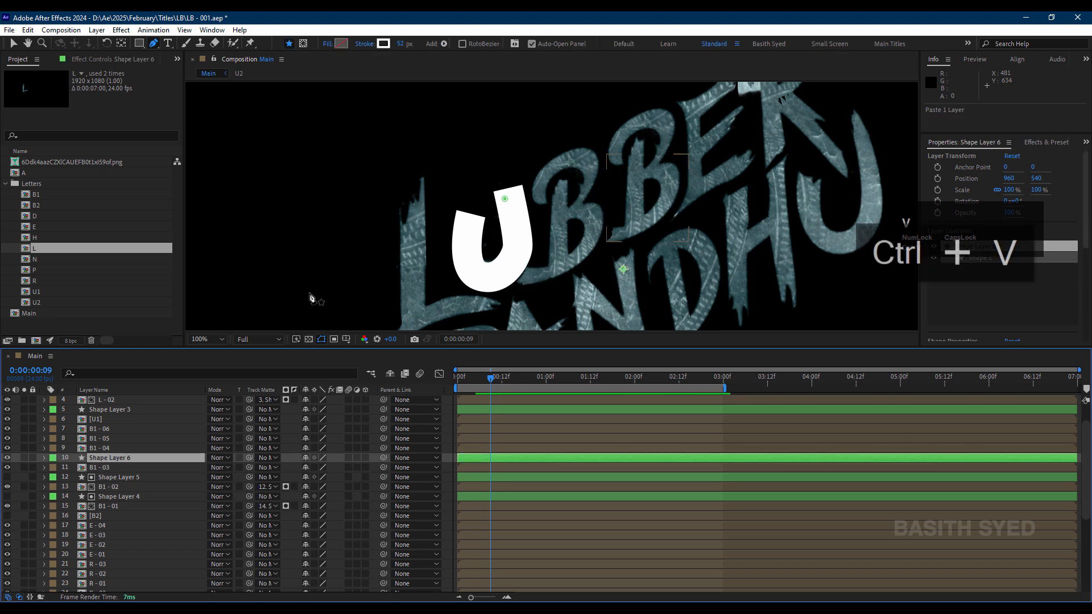
Step: Draw a curved stroke path around the first B's lower bowl on Shape Layer 6 and set that layer as B1 - 03's track matte
{"action": "mouse_move", "coordinate": [505, 203]}
{"action": "left_mouse_down"}
{"action": "mouse_move", "coordinate": [593, 222]}
{"action": "mouse_move", "coordinate": [575, 211]}
{"action": "mouse_move", "coordinate": [592, 244]}
{"action": "left_mouse_up"}
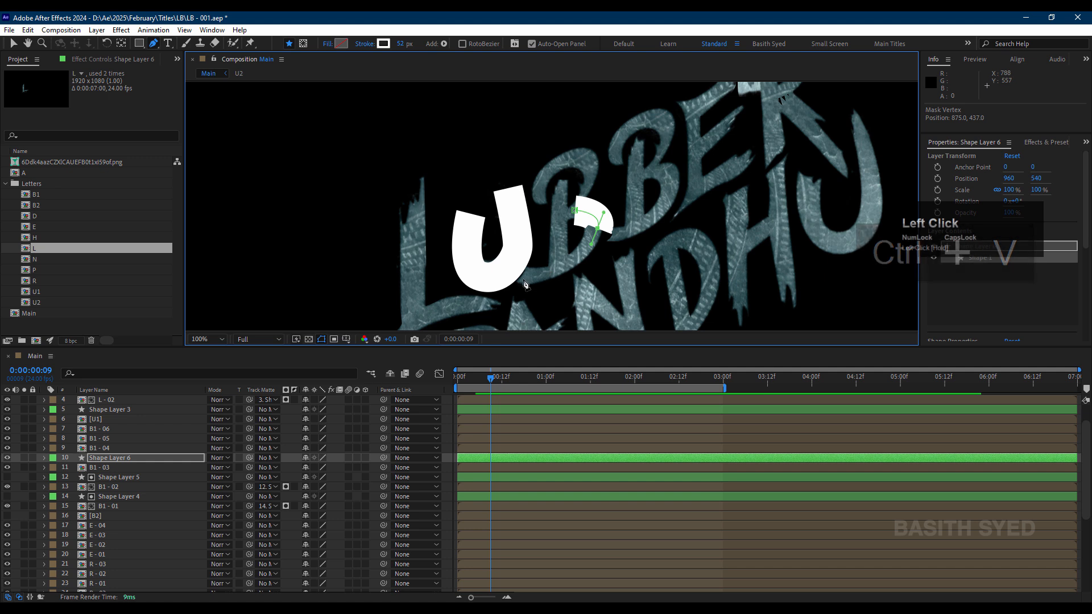
{"action": "left_click_drag", "start_coordinate": [519, 279], "coordinate": [500, 277]}
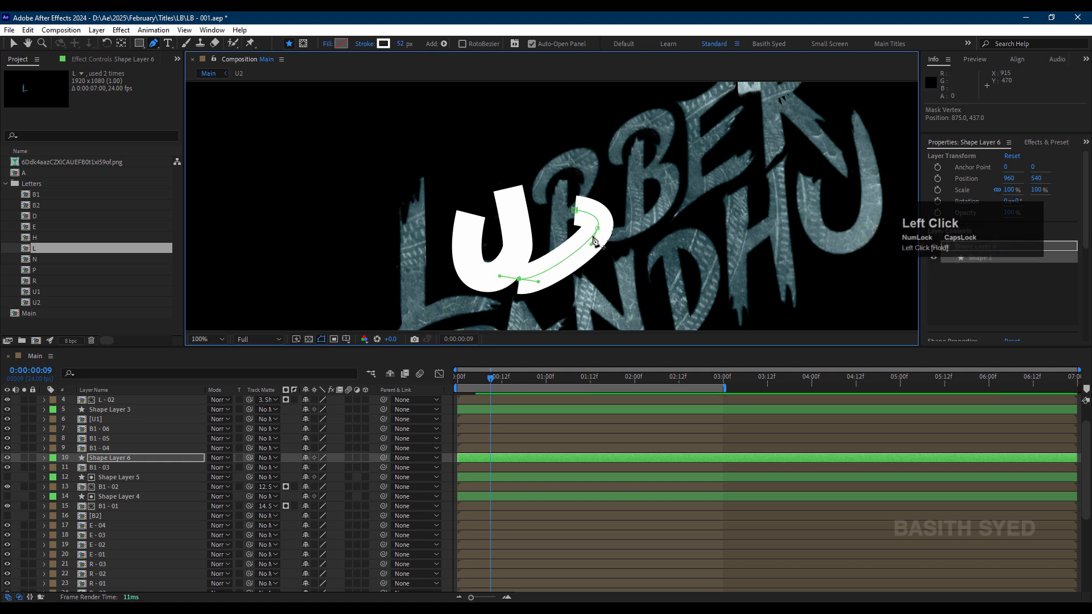
{"action": "key", "text": "v"}
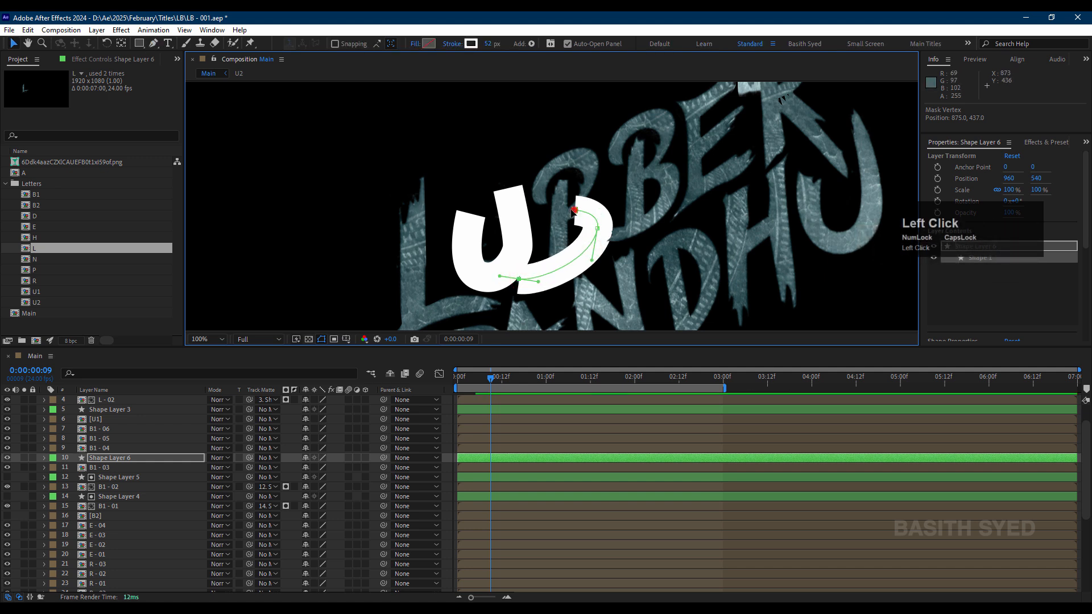
{"action": "left_click_drag", "start_coordinate": [575, 210], "coordinate": [565, 213]}
{"action": "left_click", "coordinate": [130, 467]}
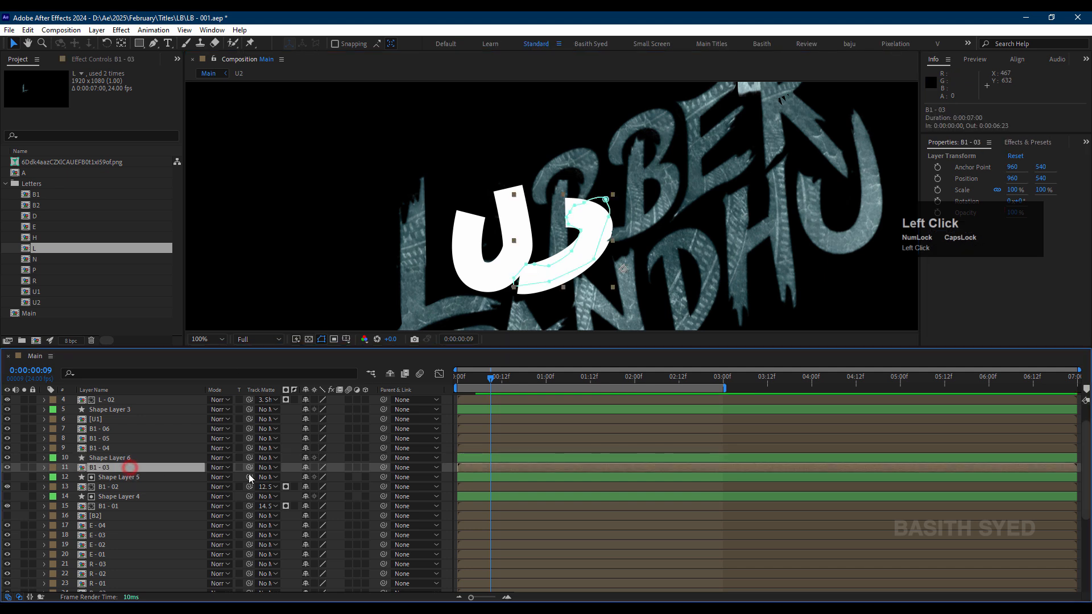
{"action": "left_click", "coordinate": [122, 459]}
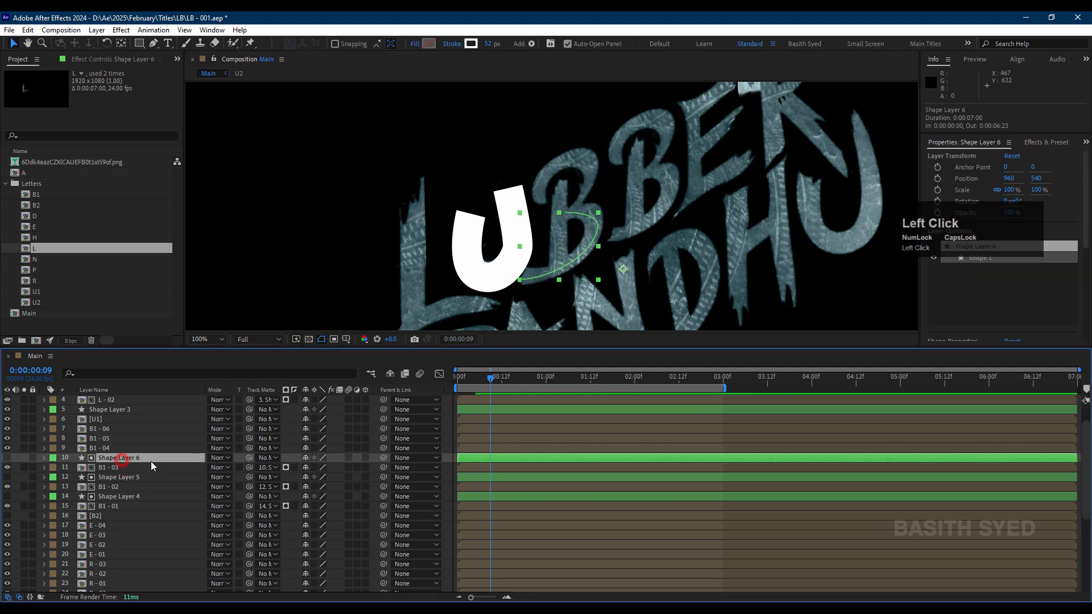
Step: Paste the copied shape layer directly above B1 - 04 and draw a curved stroke path around the second B's upper bowl
{"action": "scroll", "coordinate": [151, 462], "scroll_direction": "up", "scroll_amount": 1}
{"action": "left_click", "coordinate": [115, 476]}
{"action": "key", "text": "ctrl+v"}
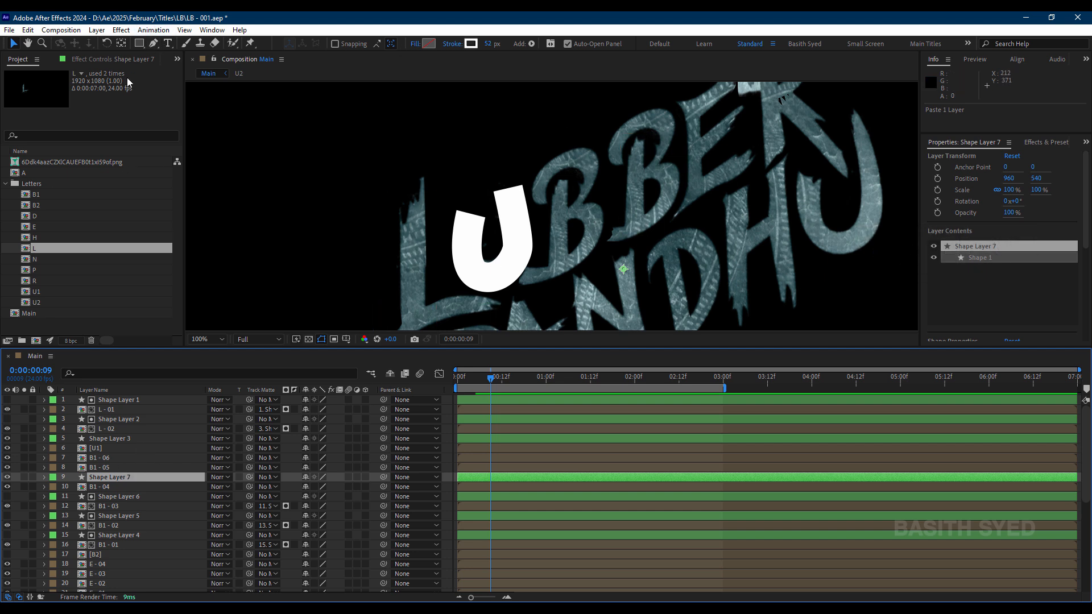
{"action": "left_click", "coordinate": [153, 45]}
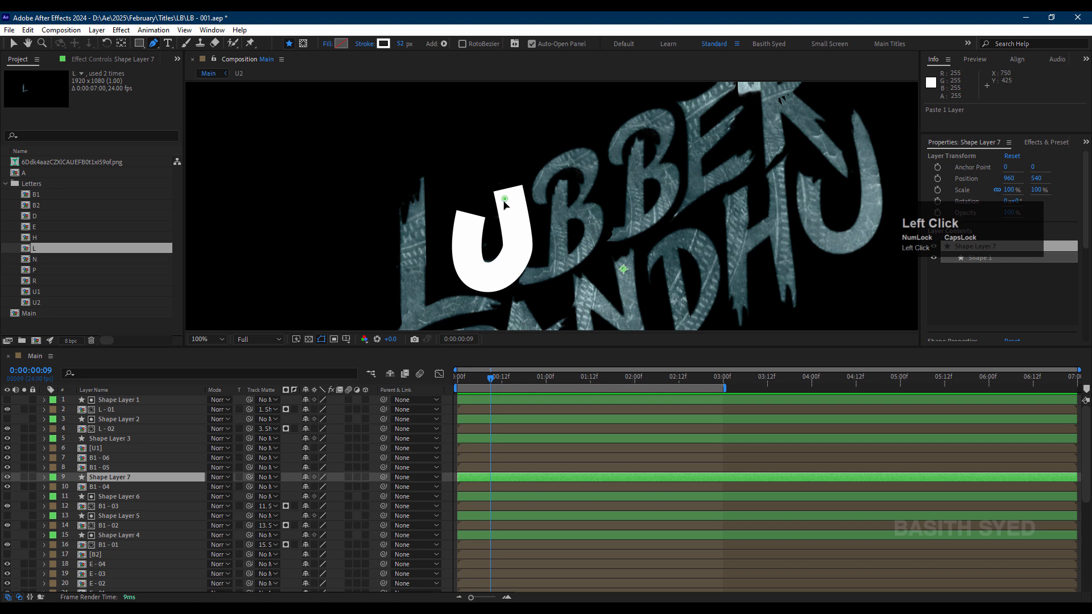
{"action": "left_click_drag", "start_coordinate": [505, 200], "coordinate": [672, 132]}
{"action": "left_click", "coordinate": [120, 477]}
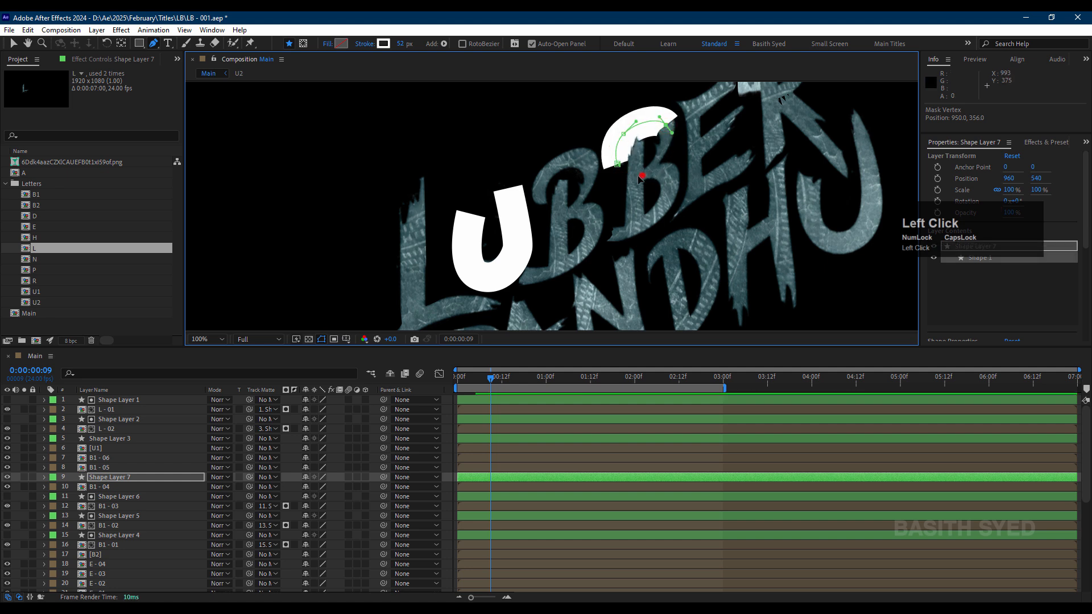
{"action": "left_click_drag", "start_coordinate": [641, 175], "coordinate": [628, 183]}
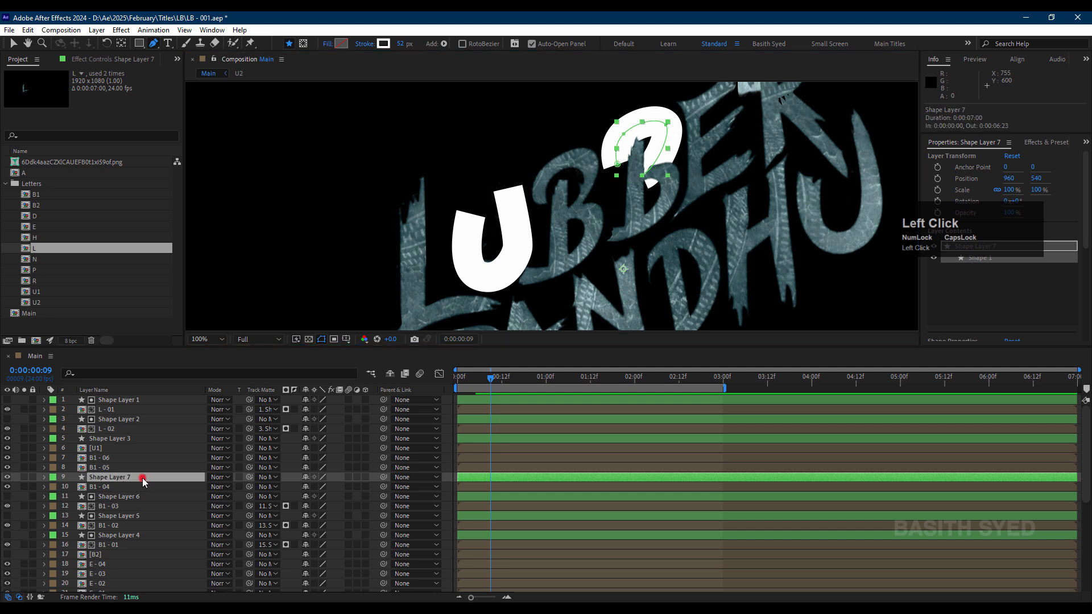
Step: Paste the copied shape layer directly above the B1 - 05 layer
{"action": "left_click", "coordinate": [125, 467]}
{"action": "key", "text": "ctrl+v"}
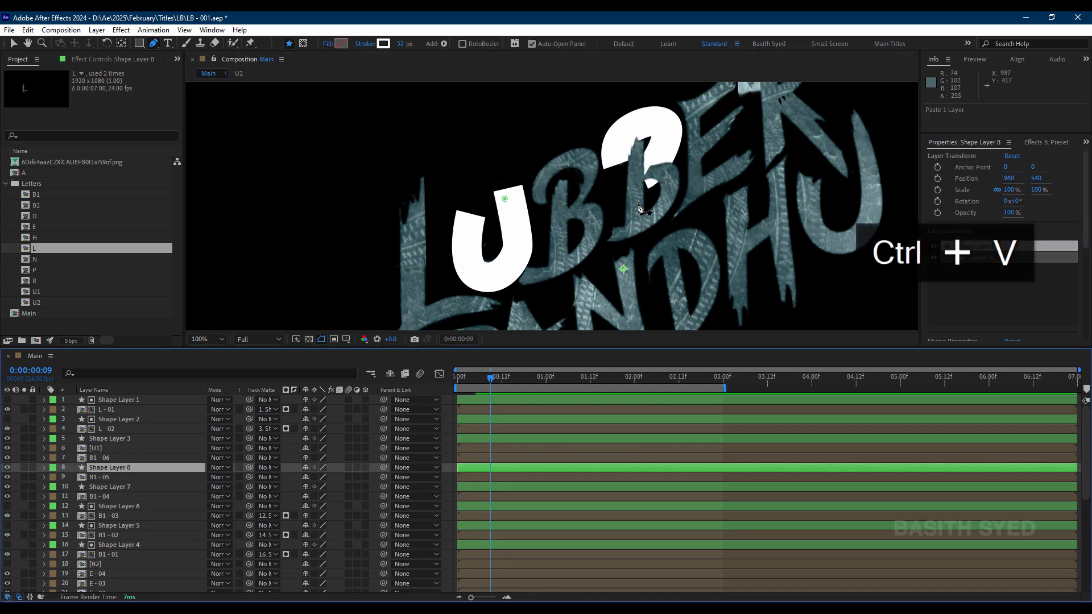
{"action": "left_click", "coordinate": [638, 132]}
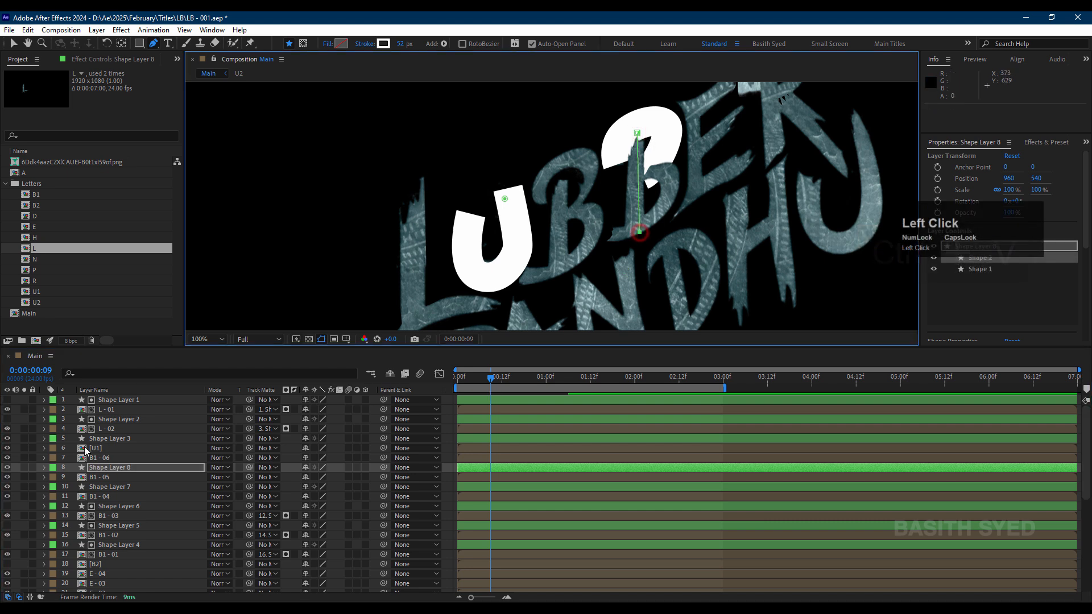
{"action": "left_click", "coordinate": [44, 467]}
{"action": "left_click", "coordinate": [53, 478]}
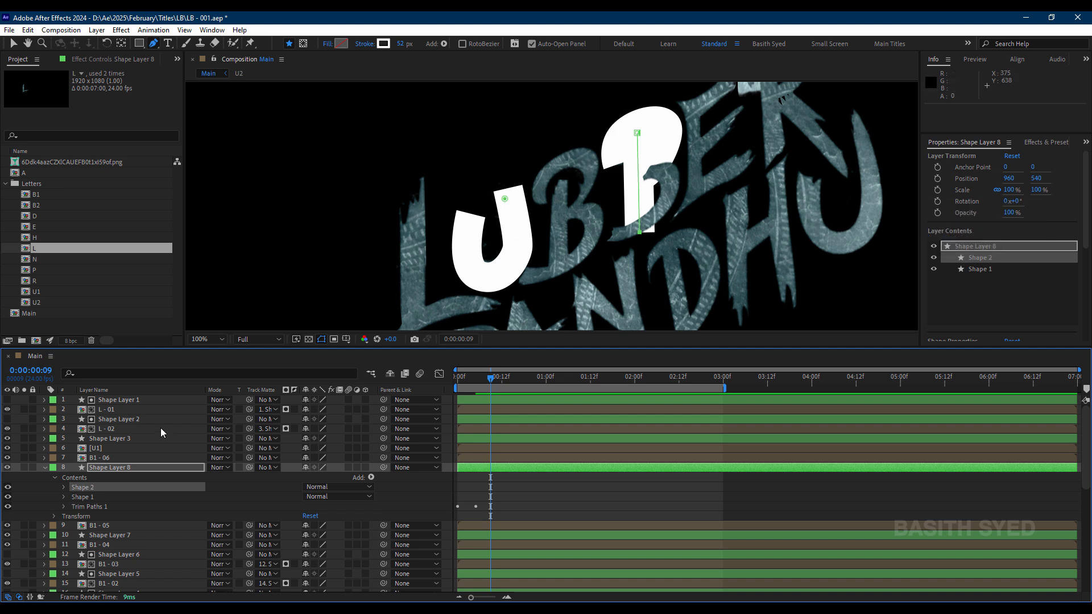
{"action": "left_click", "coordinate": [120, 488]}
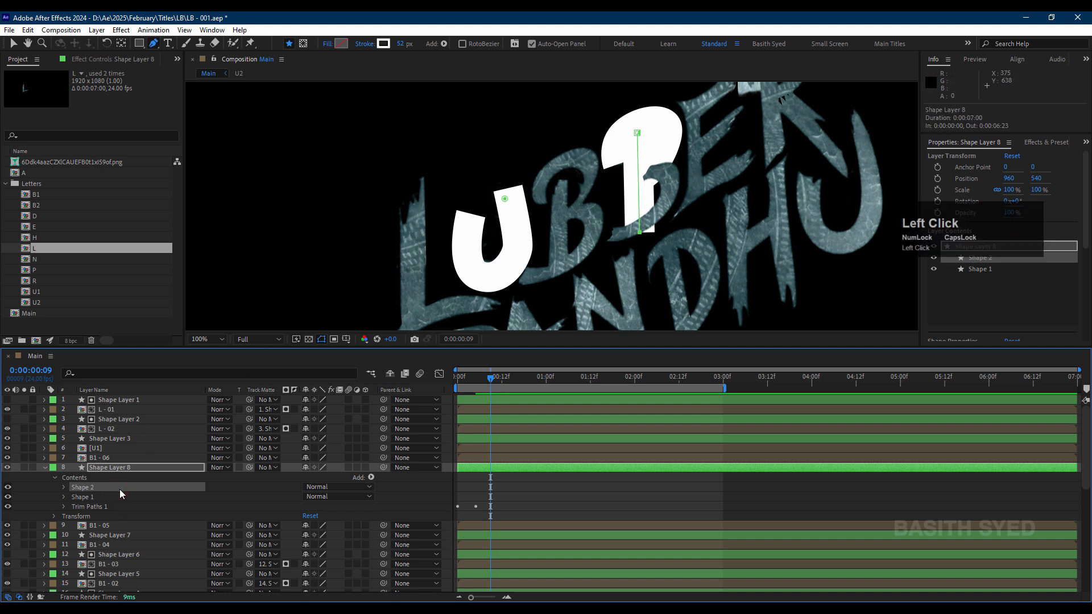
{"action": "left_click", "coordinate": [111, 489]}
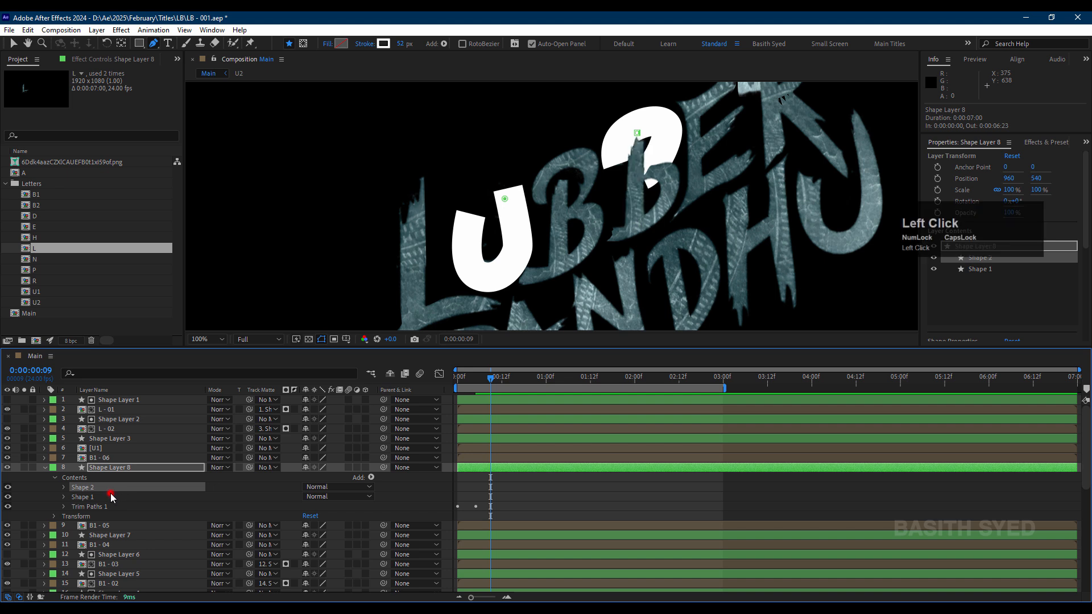
{"action": "key", "text": "Delete"}
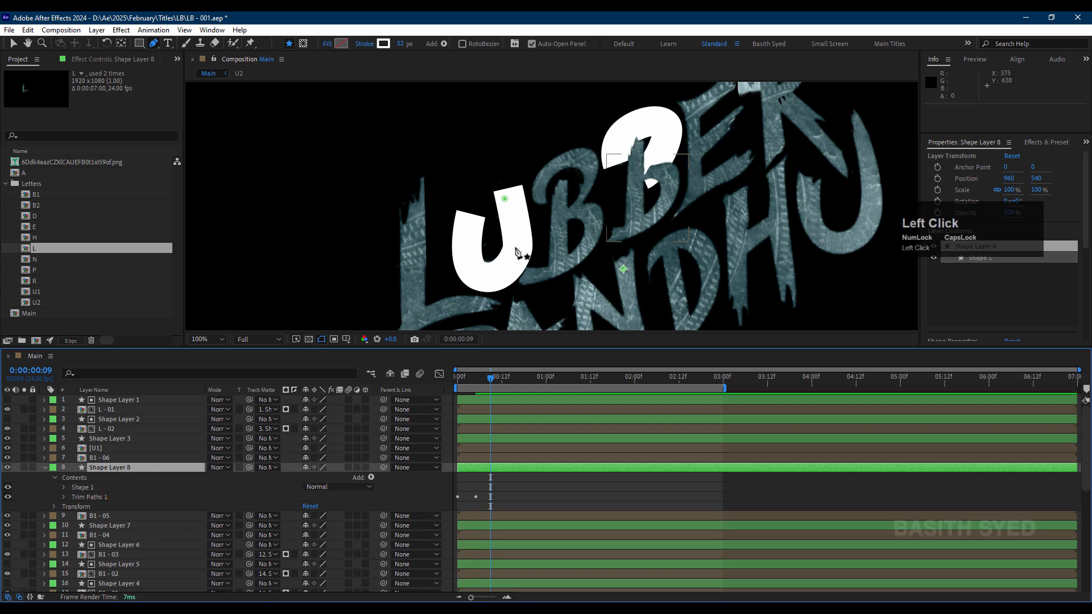
Step: Move Shape Layer 8's existing vertex to the top of the second B's stem and draw a straight path down the stem
{"action": "left_click_drag", "start_coordinate": [503, 197], "coordinate": [625, 147]}
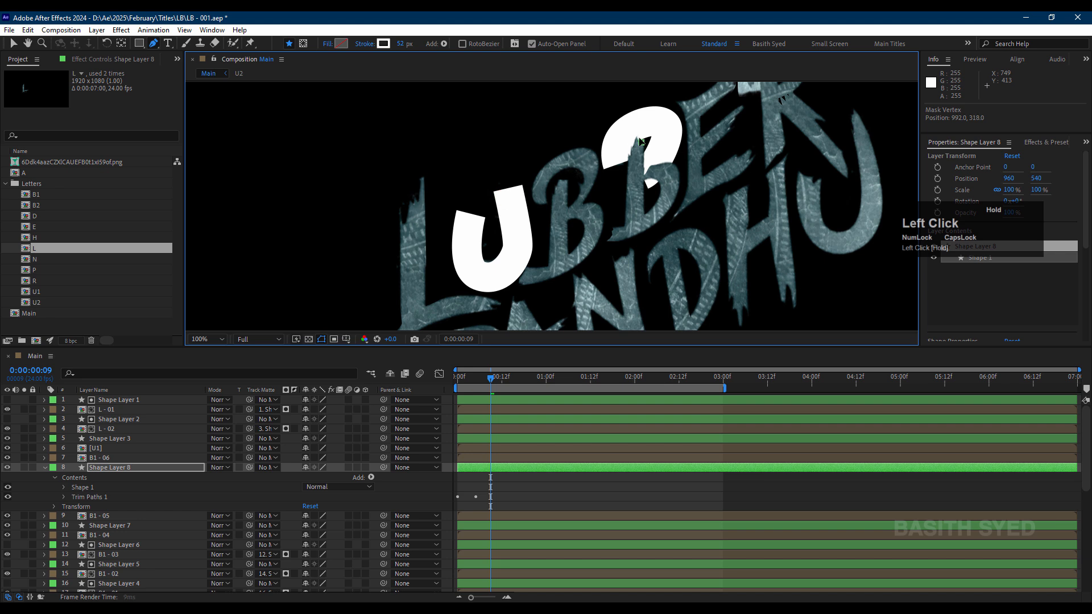
{"action": "left_click", "coordinate": [29, 517]}
{"action": "left_click", "coordinate": [26, 517]}
{"action": "left_click", "coordinate": [25, 517]}
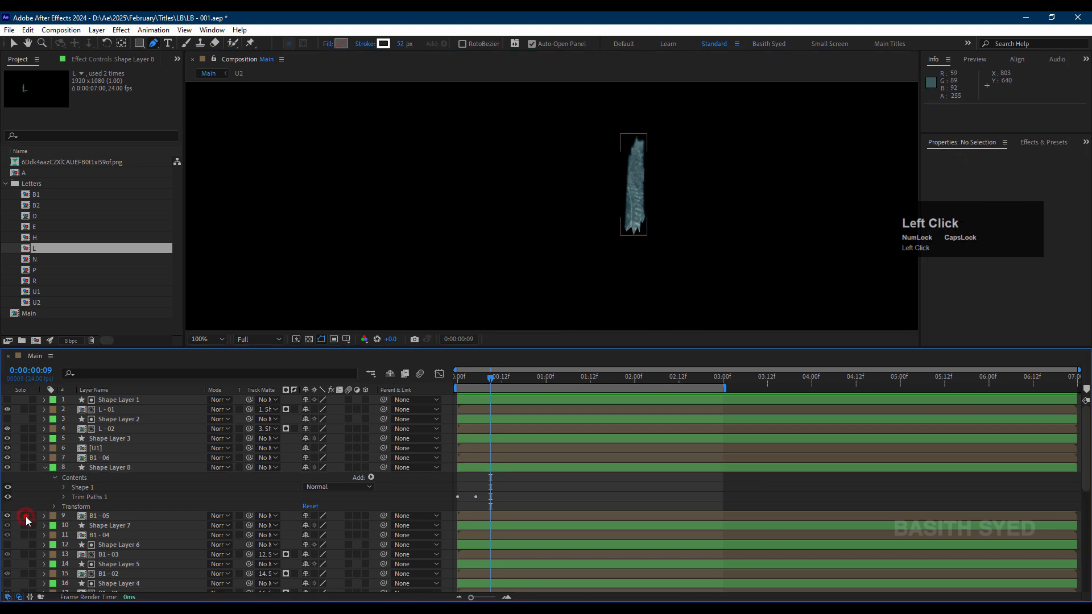
{"action": "left_click", "coordinate": [118, 468]}
{"action": "left_click", "coordinate": [640, 138]}
{"action": "left_click_drag", "start_coordinate": [640, 138], "coordinate": [634, 233]}
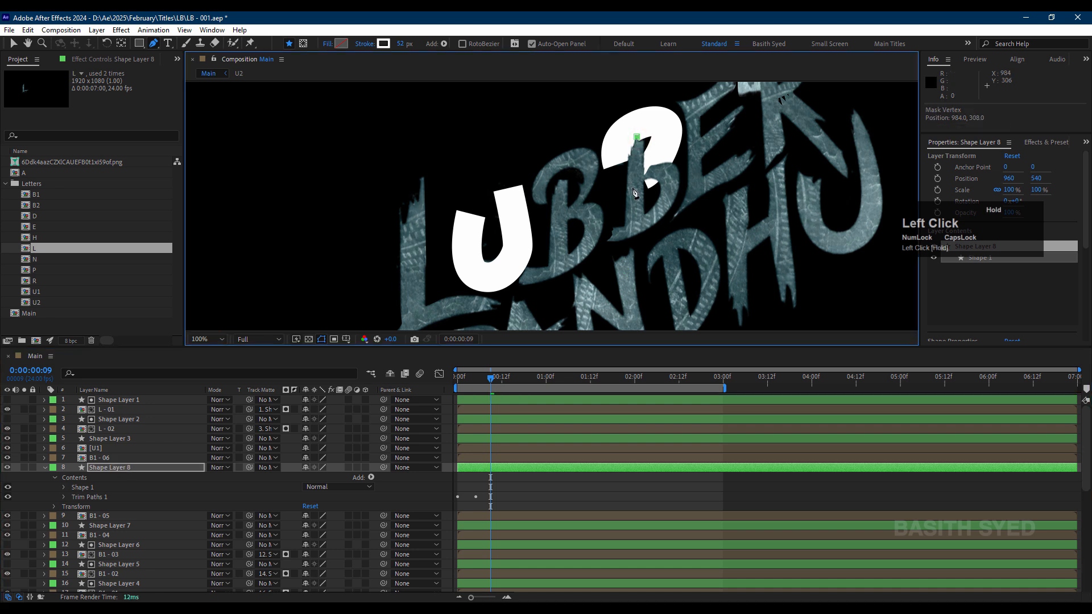
Step: Set Shape Layer 8 as the track matte of B1 - 05 and collapse the shape layer's properties
{"action": "left_click", "coordinate": [143, 488]}
{"action": "left_click", "coordinate": [121, 516]}
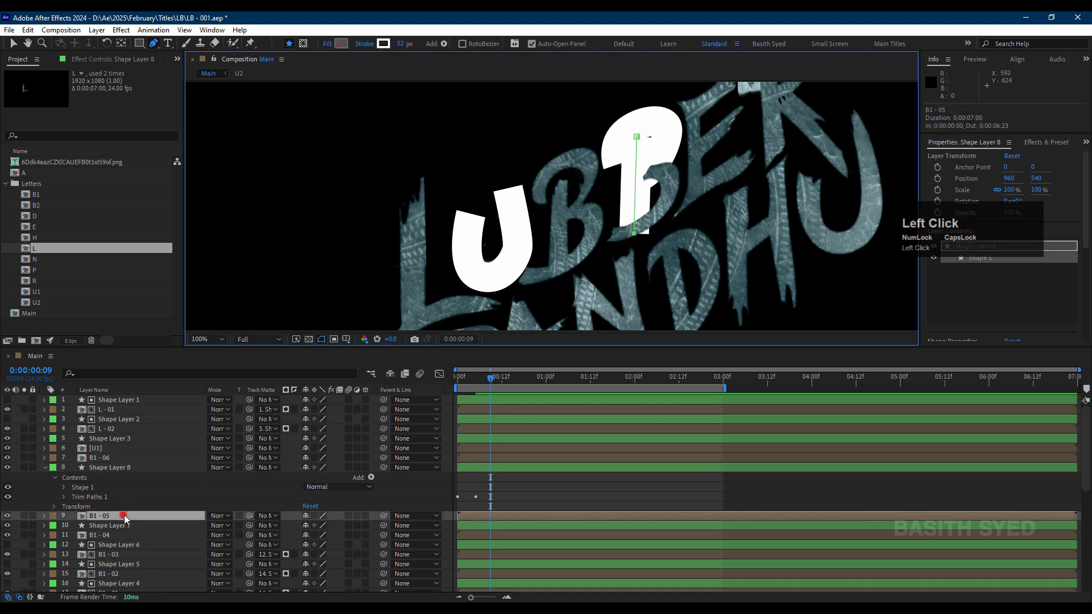
{"action": "left_click_drag", "start_coordinate": [250, 516], "coordinate": [120, 467]}
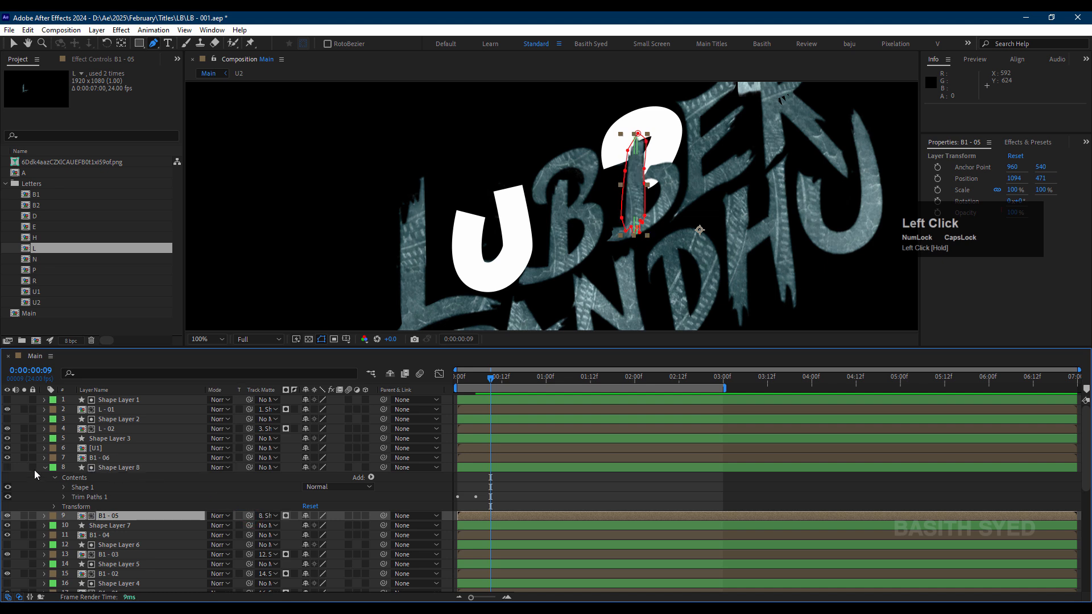
{"action": "left_click", "coordinate": [43, 469]}
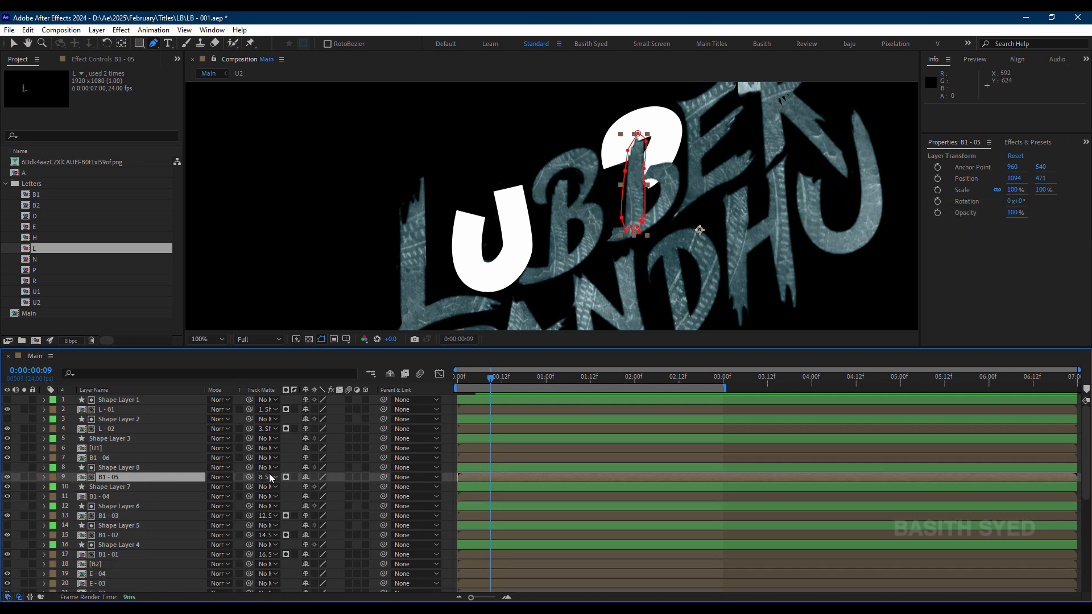
Step: Paste the copied shape layer directly above B1 - 06 and draw a curved stroke path around the second B's lower bowl
{"action": "left_click", "coordinate": [135, 459]}
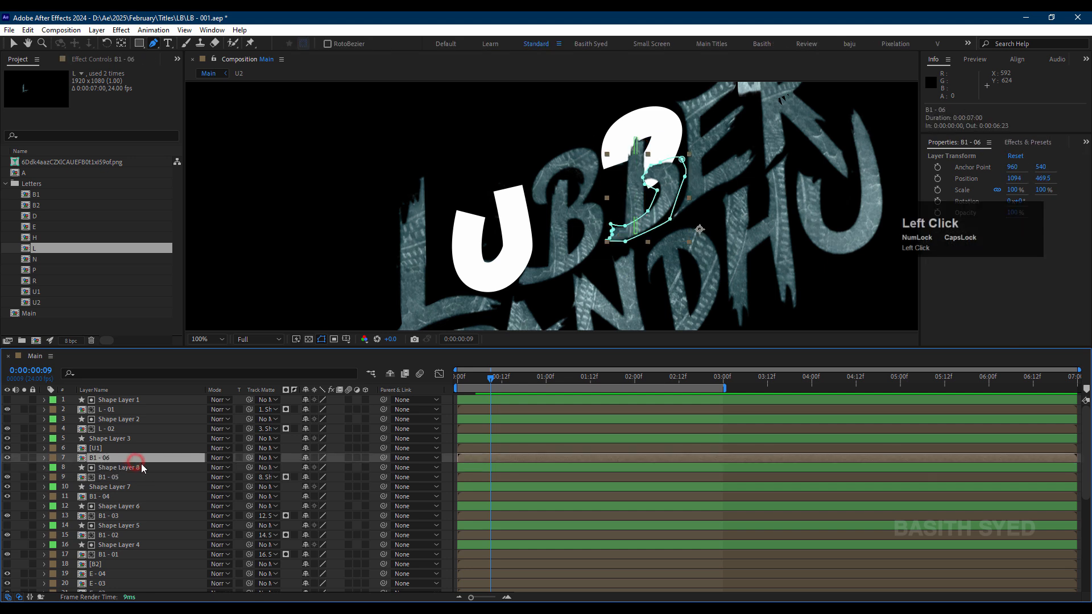
{"action": "key", "text": "ctrl+v"}
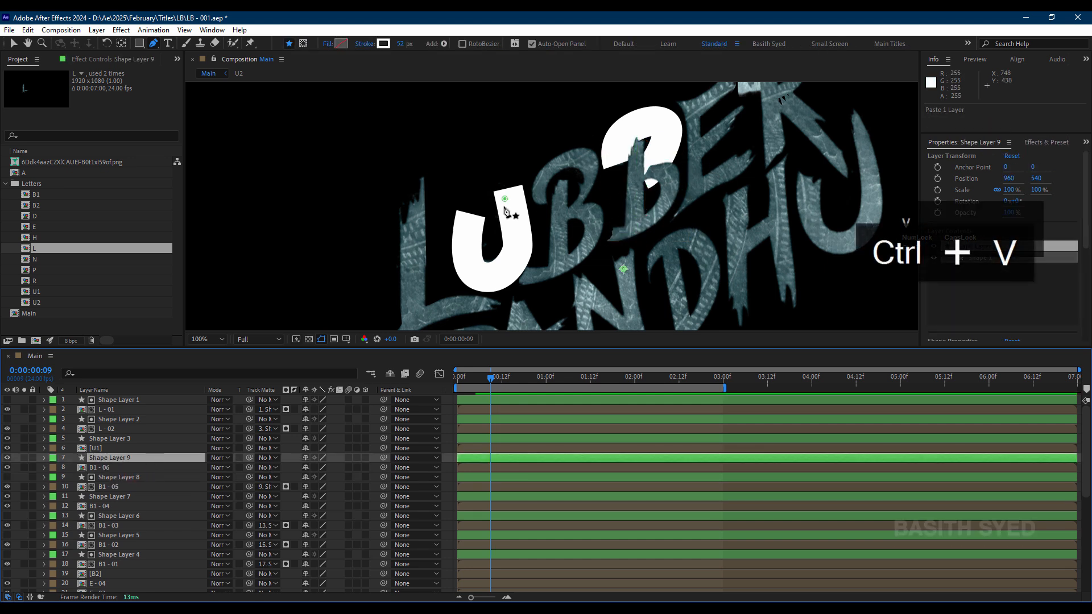
{"action": "mouse_move", "coordinate": [631, 178]}
{"action": "left_mouse_down"}
{"action": "mouse_move", "coordinate": [642, 176]}
{"action": "mouse_move", "coordinate": [663, 214]}
{"action": "left_mouse_up"}
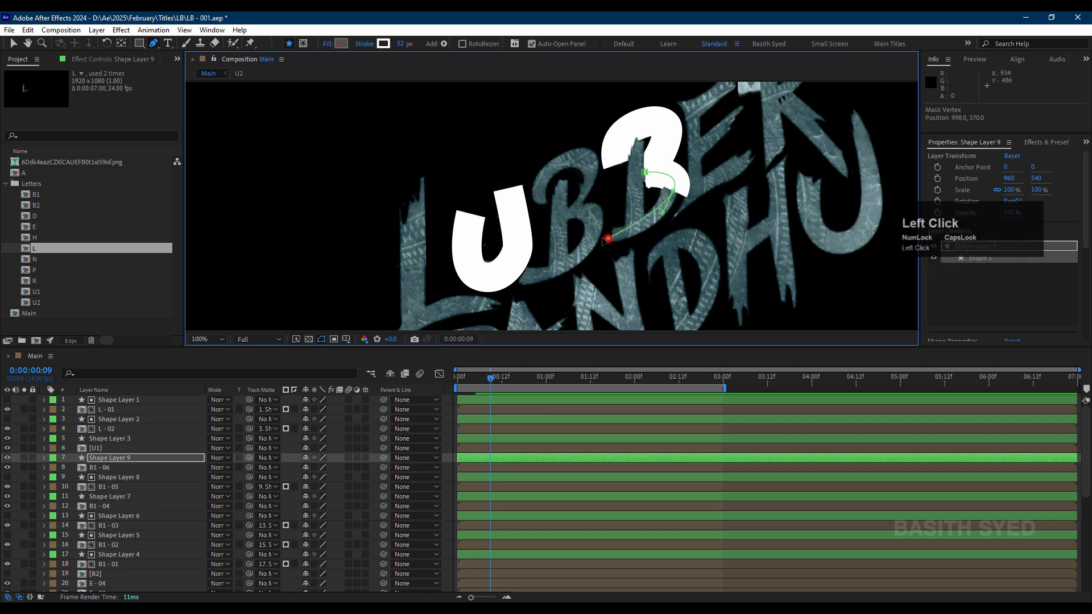
{"action": "left_click_drag", "start_coordinate": [609, 238], "coordinate": [599, 237]}
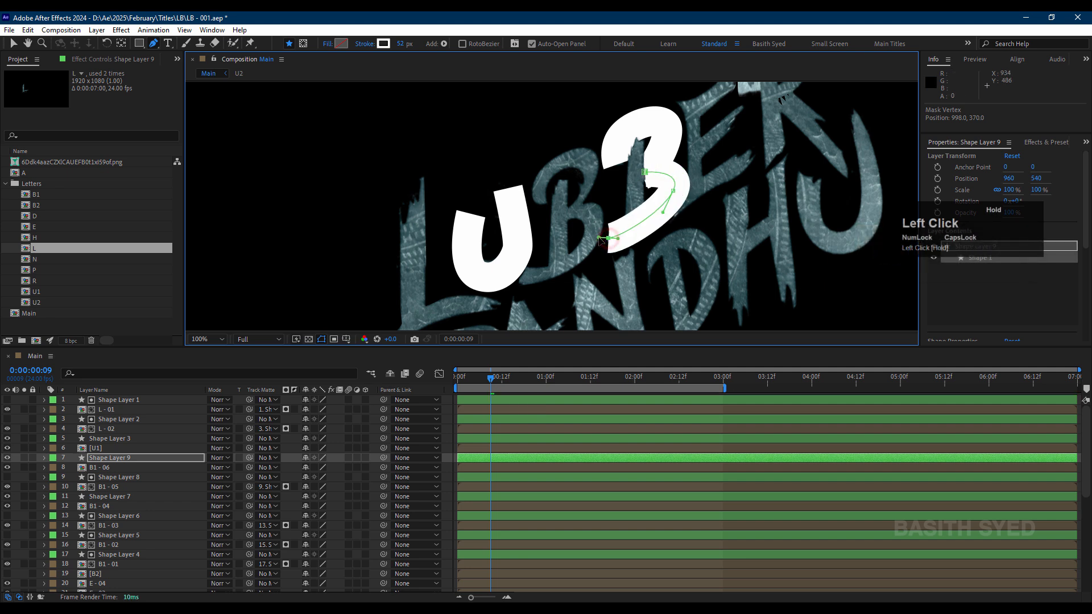
Step: Set Shape Layer 9 as the track matte of B1 - 06 and Shape Layer 3 as the track matte of U1
{"action": "left_click", "coordinate": [265, 467]}
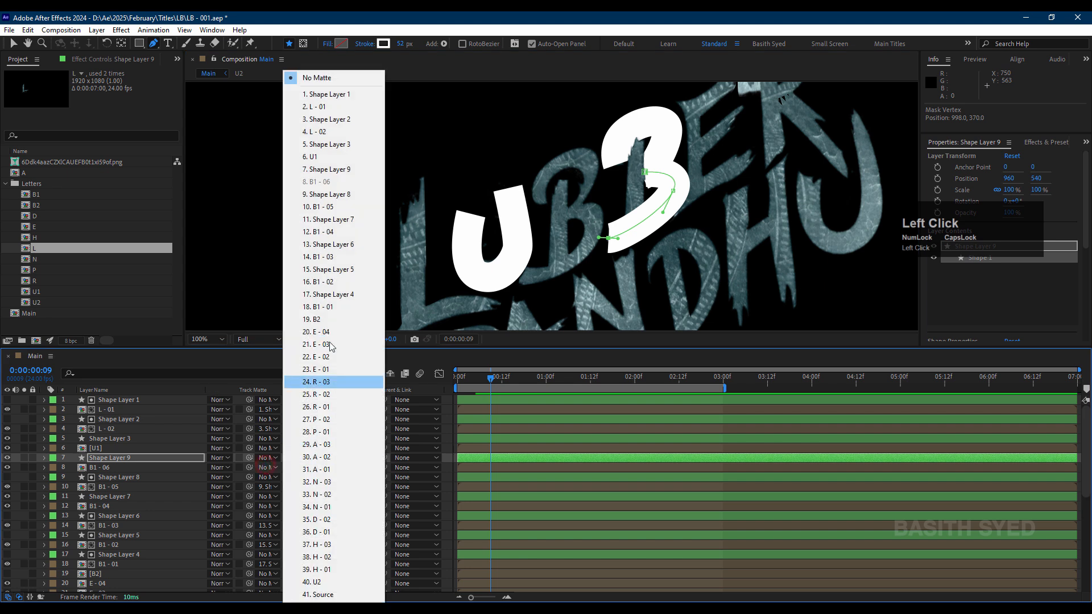
{"action": "left_click", "coordinate": [328, 170]}
{"action": "left_click", "coordinate": [115, 449]}
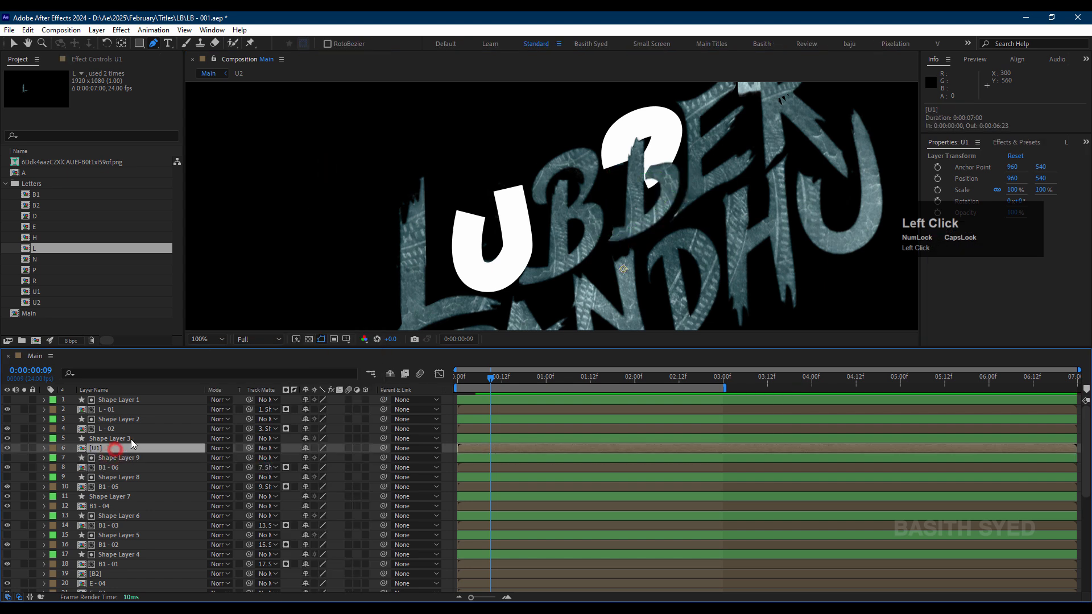
{"action": "left_click", "coordinate": [134, 439]}
{"action": "left_click", "coordinate": [131, 449]}
{"action": "left_click", "coordinate": [266, 448]}
{"action": "left_click", "coordinate": [325, 144]}
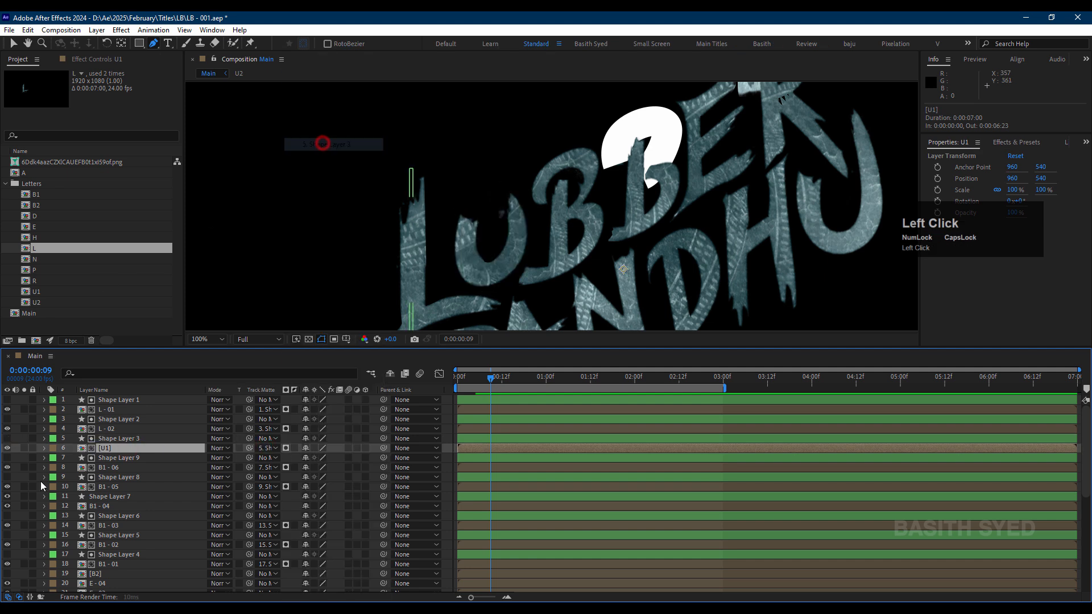
Step: Set Shape Layer 7 as the track matte of B1 - 04
{"action": "scroll", "coordinate": [146, 461], "scroll_direction": "down", "scroll_amount": 1}
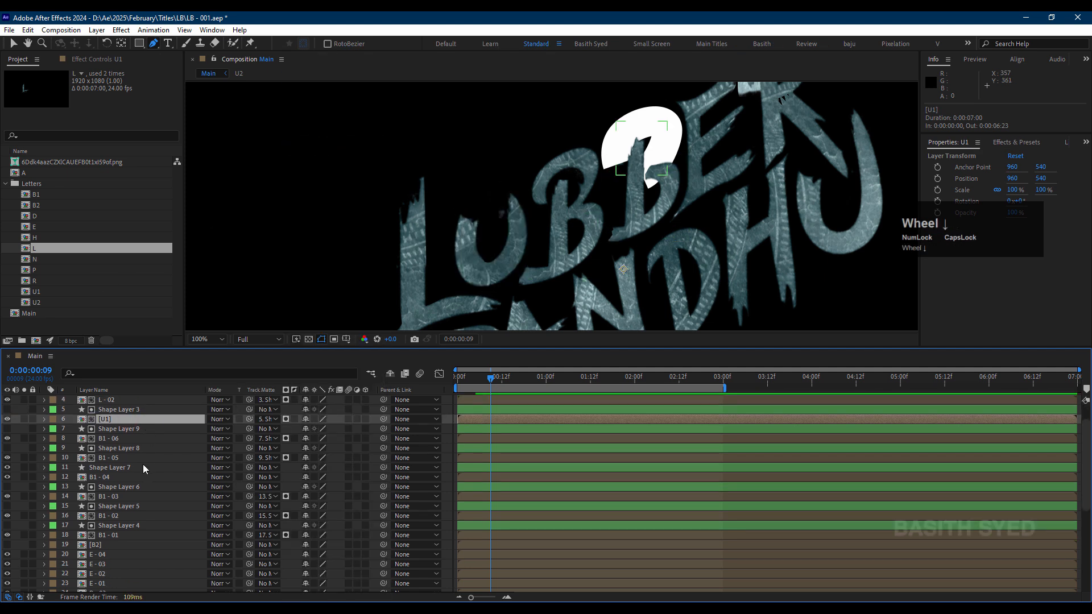
{"action": "scroll", "coordinate": [131, 463], "scroll_direction": "up", "scroll_amount": 1}
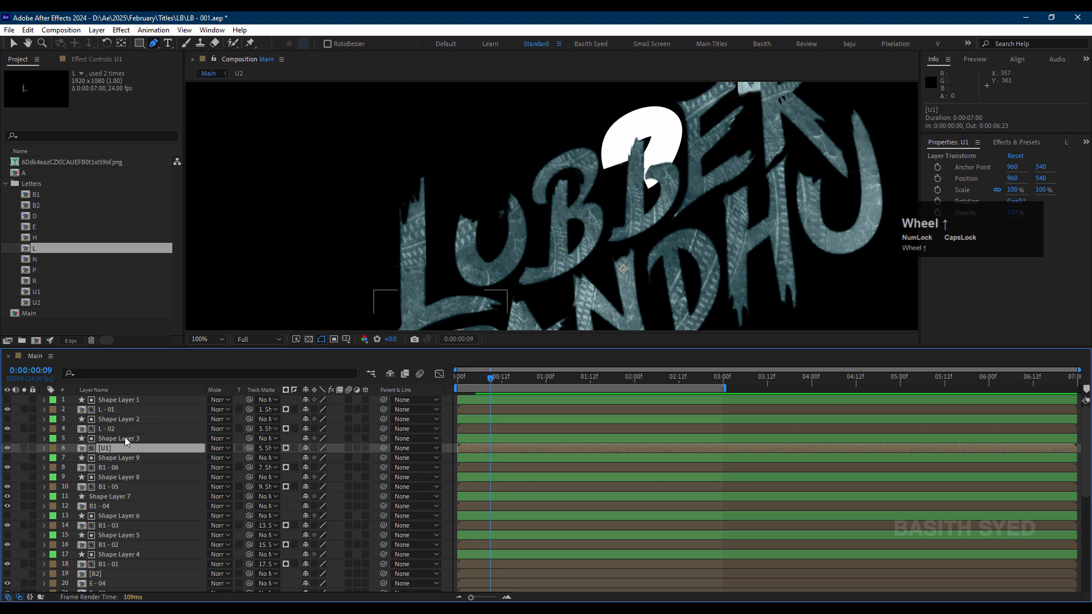
{"action": "left_click", "coordinate": [126, 505]}
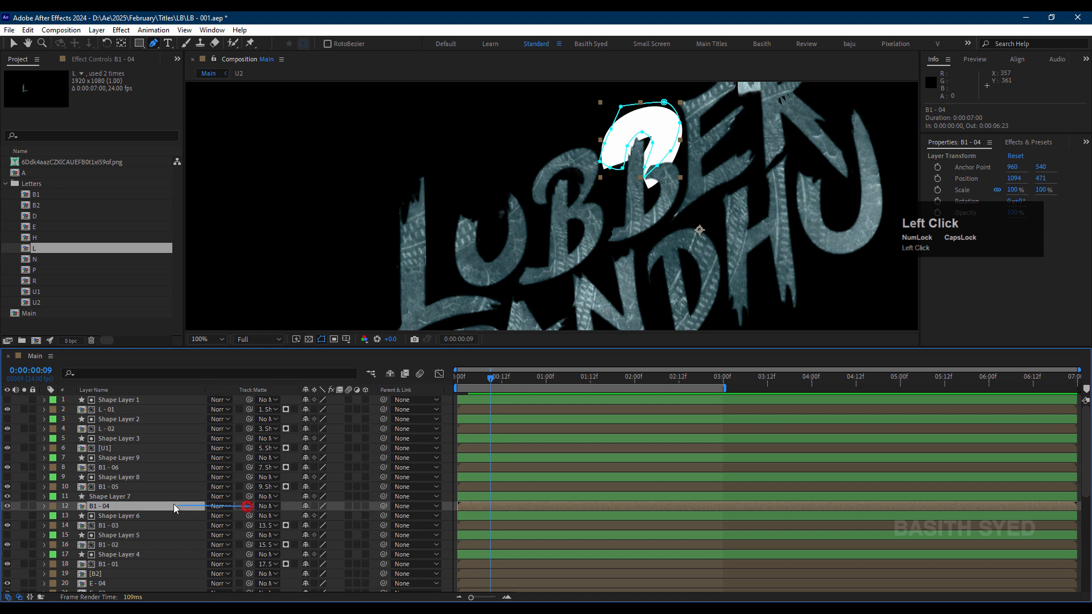
{"action": "left_click_drag", "start_coordinate": [173, 504], "coordinate": [166, 497]}
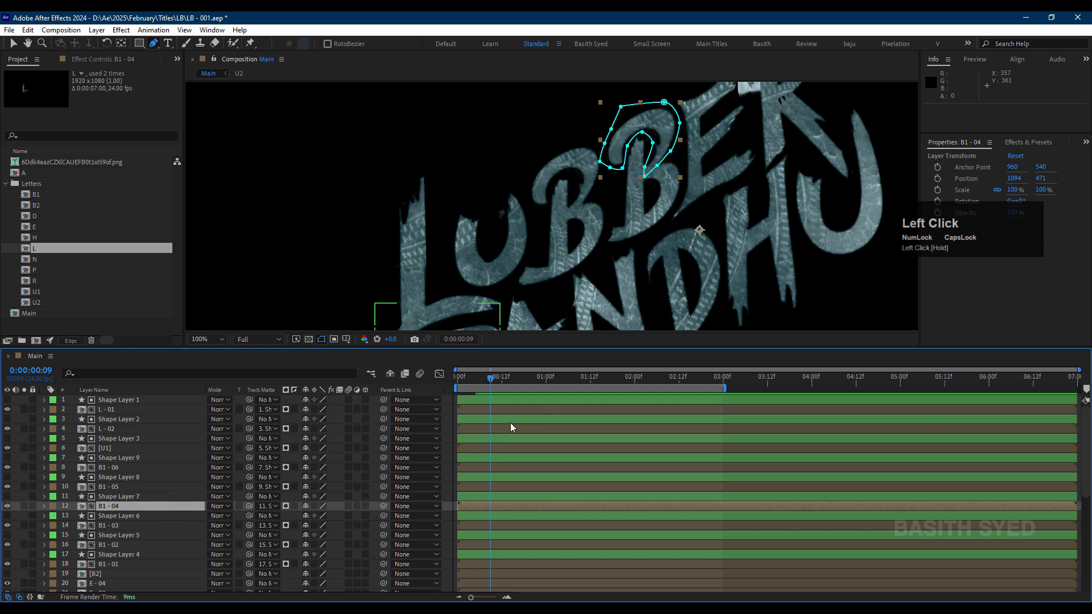
{"action": "scroll", "coordinate": [131, 517], "scroll_direction": "down", "scroll_amount": 2}
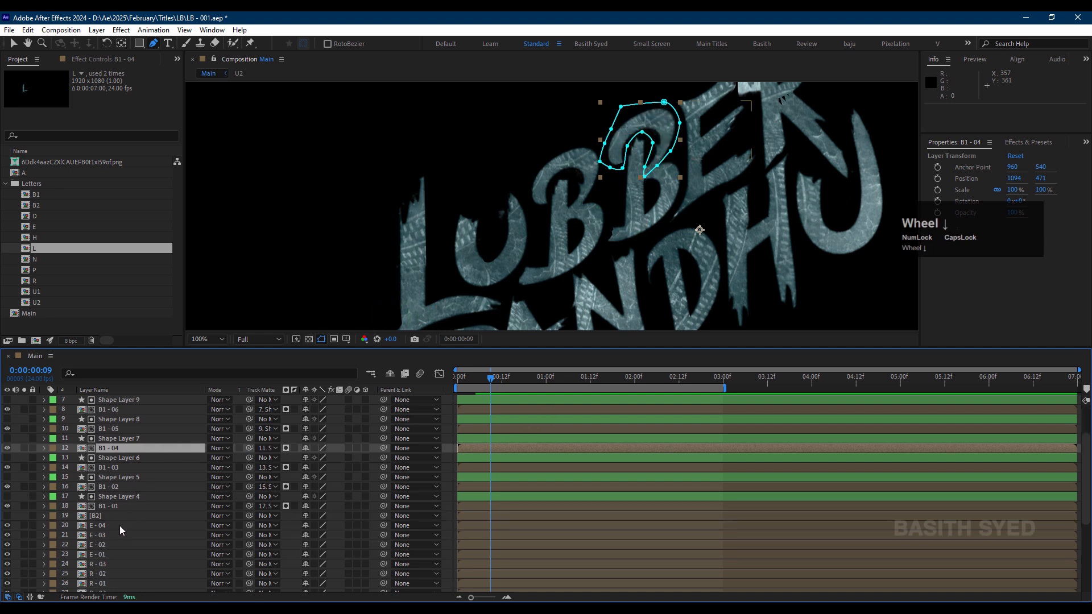
Step: Track-matte E - 01 with a pasted copy of the shape layer whose straight stroke path follows the E's upper arm
{"action": "left_click", "coordinate": [119, 525]}
{"action": "left_click", "coordinate": [112, 535]}
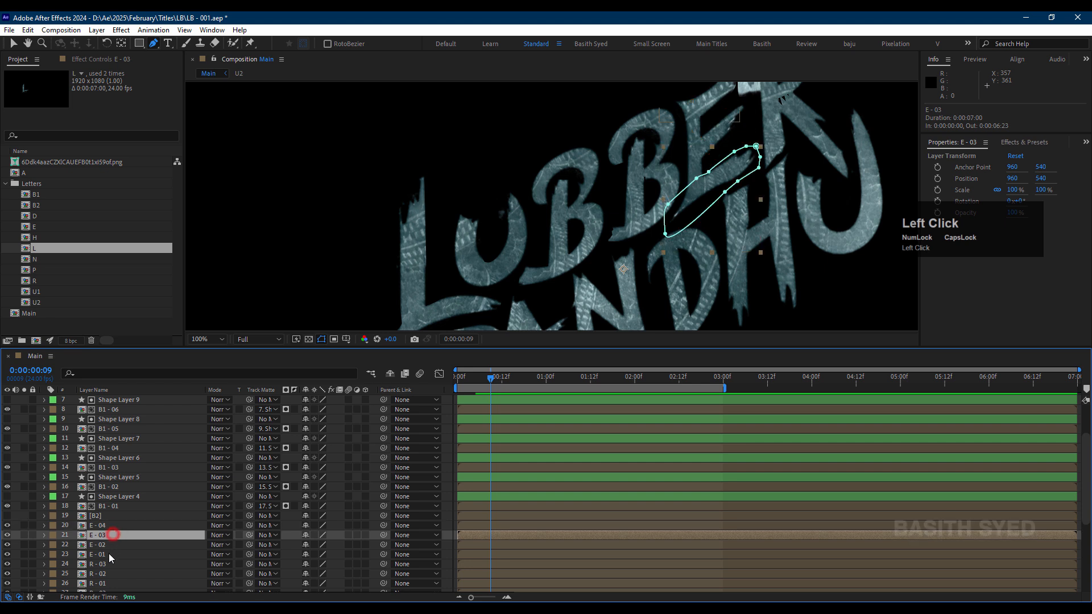
{"action": "left_click", "coordinate": [108, 554]}
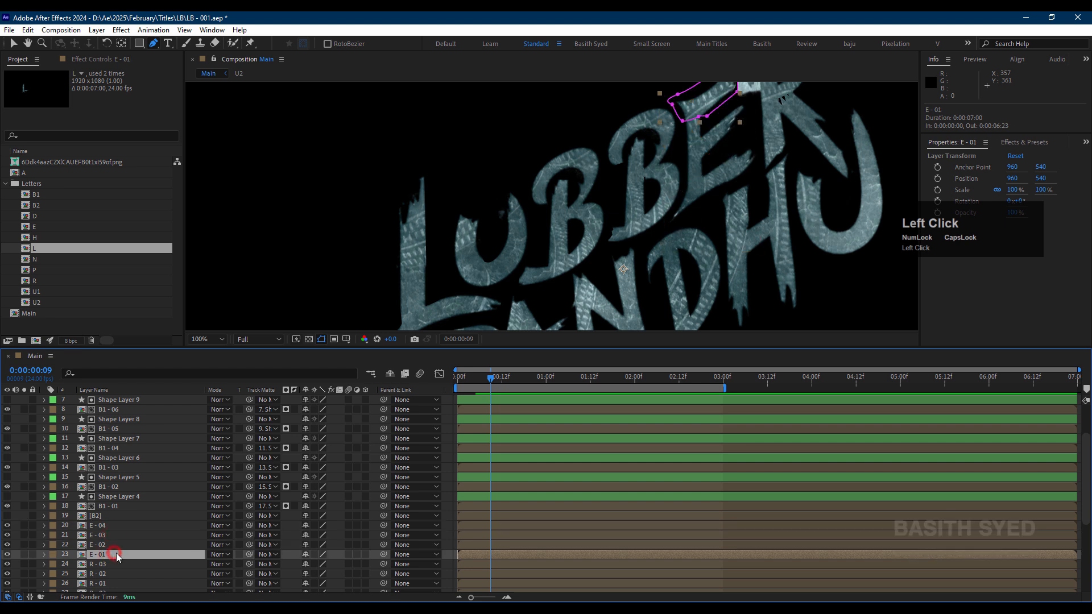
{"action": "key", "text": "ctrl+v"}
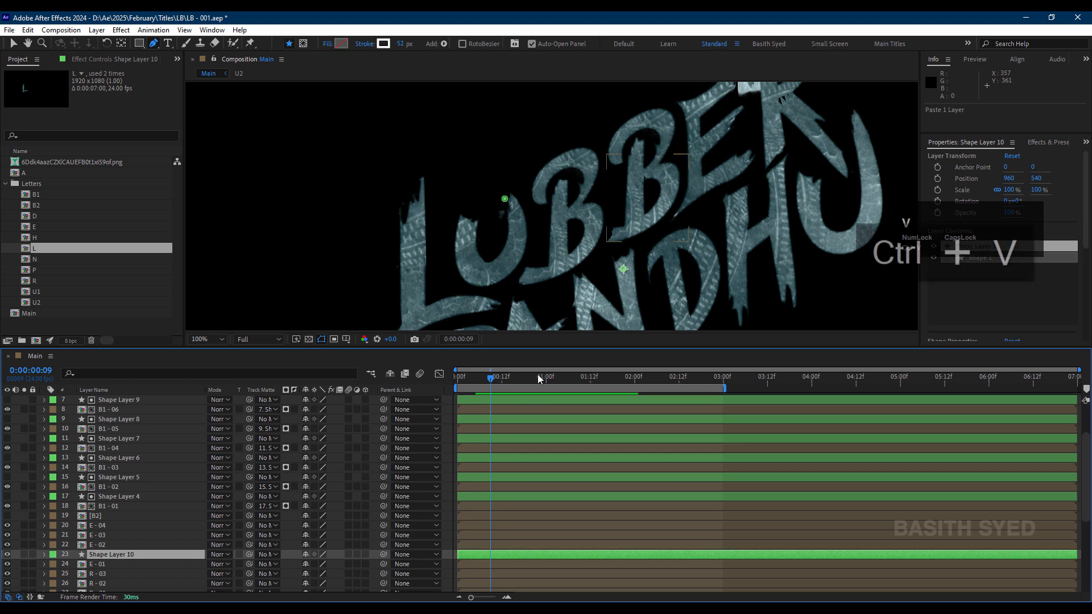
{"action": "left_click", "coordinate": [673, 126]}
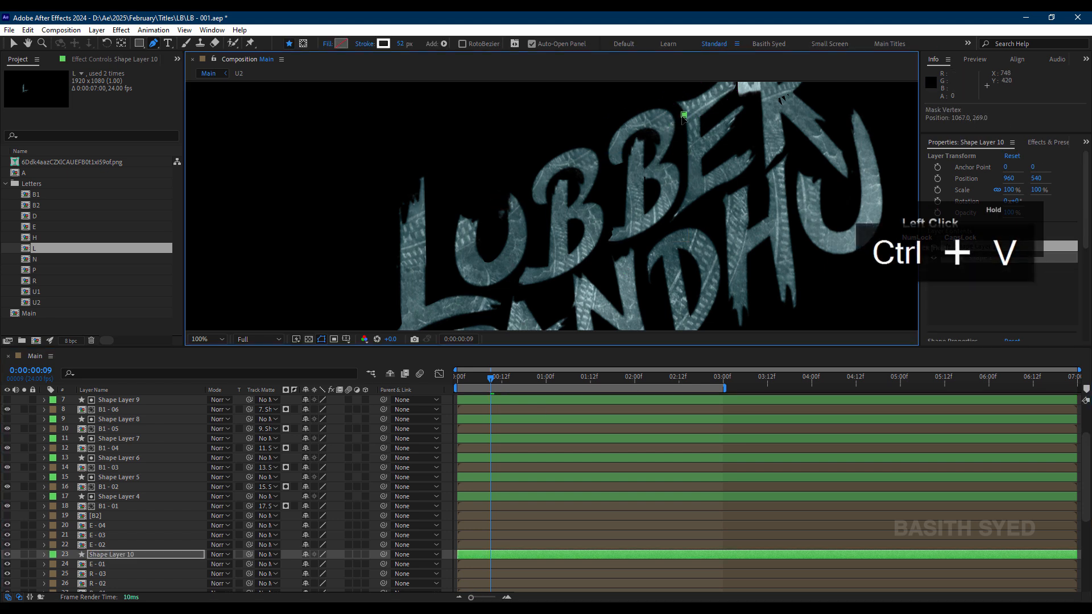
{"action": "left_click", "coordinate": [128, 565]}
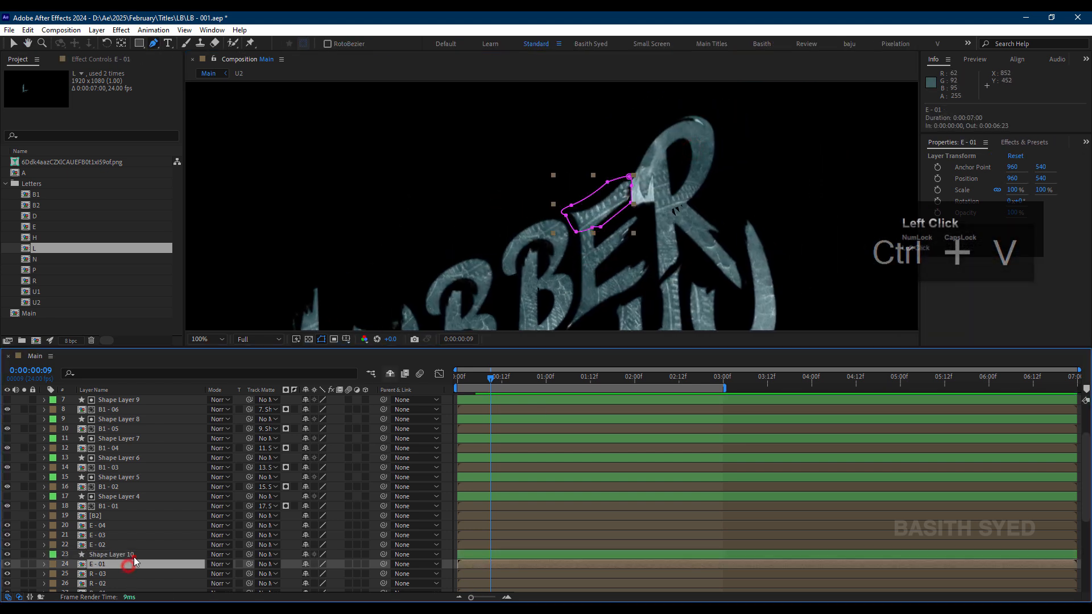
{"action": "left_click", "coordinate": [134, 556]}
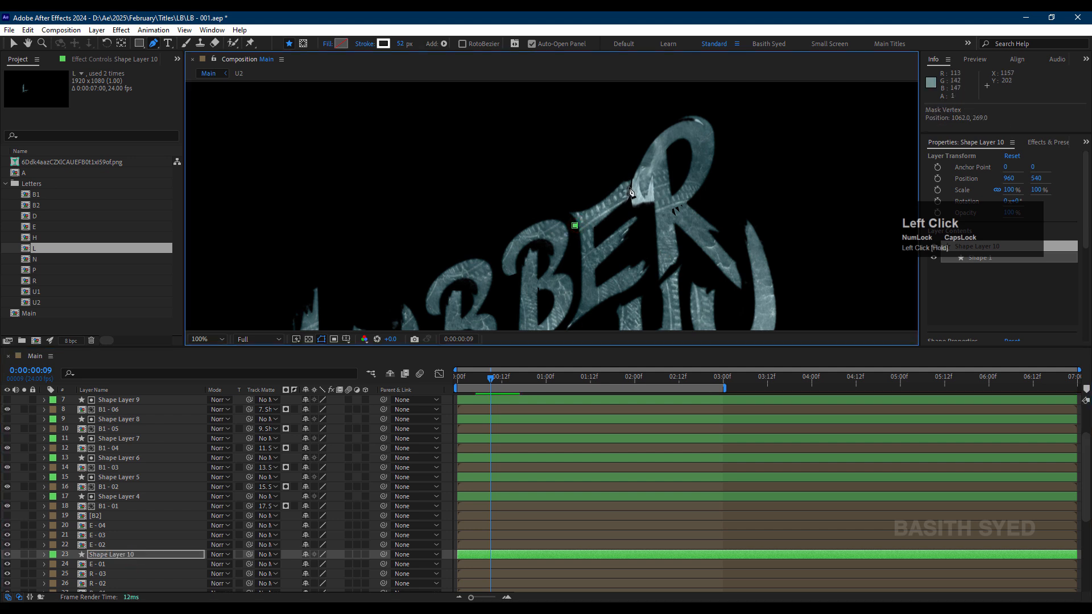
{"action": "key", "text": "space"}
{"action": "mouse_move", "coordinate": [639, 188]}
{"action": "left_mouse_down"}
{"action": "mouse_move", "coordinate": [681, 120]}
{"action": "mouse_move", "coordinate": [686, 131]}
{"action": "left_mouse_up"}
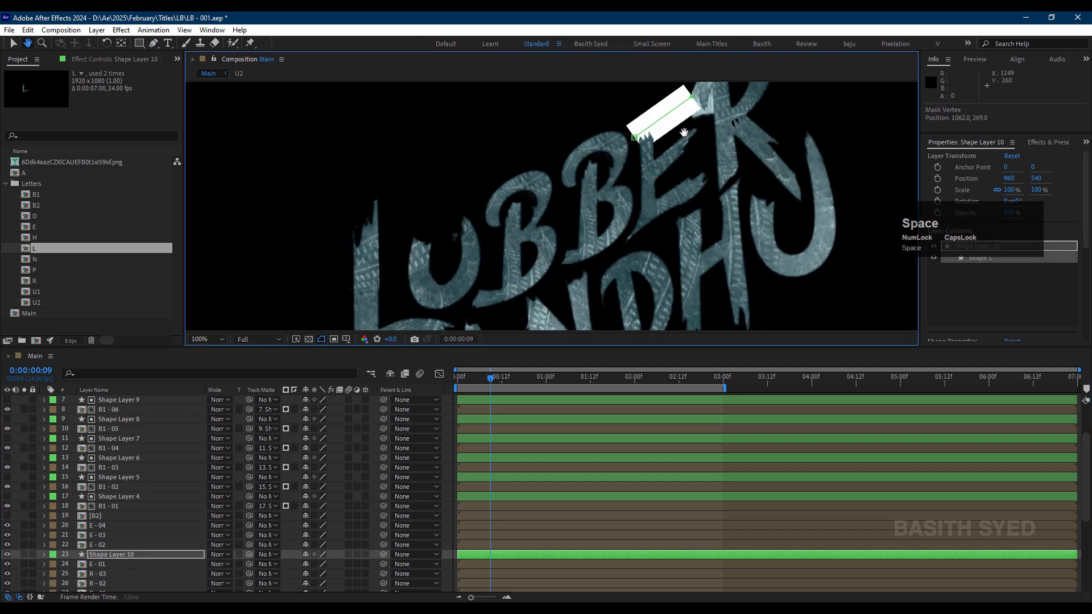
{"action": "left_click", "coordinate": [114, 565]}
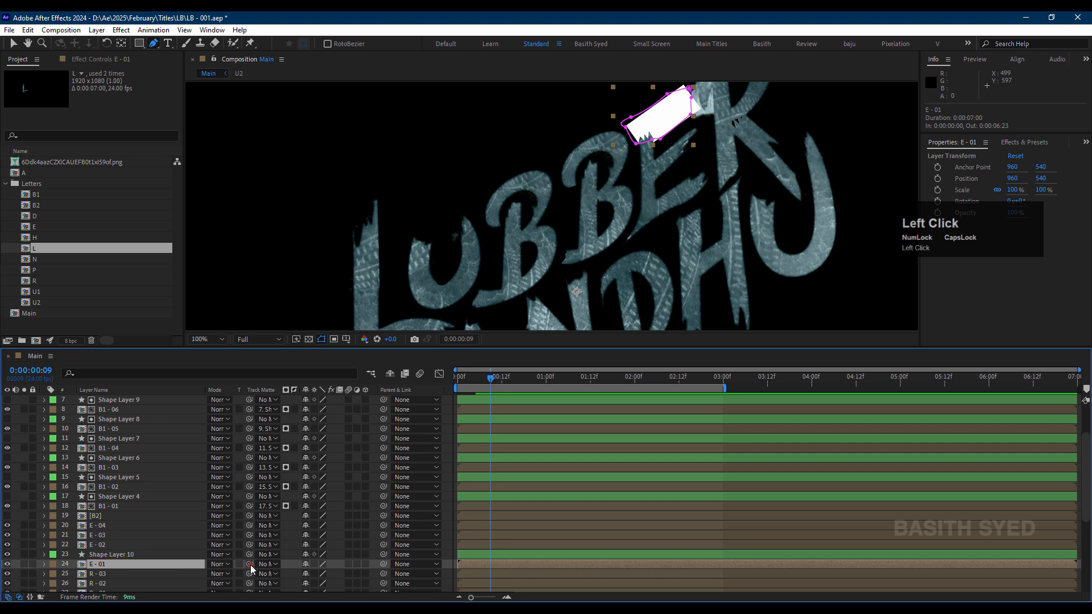
{"action": "left_click_drag", "start_coordinate": [174, 562], "coordinate": [114, 555]}
Step: Track-matte E - 02 with a pasted copy of the shape layer whose stroke path runs down the E's stem
{"action": "left_click", "coordinate": [108, 545]}
{"action": "key", "text": "ctrl+v"}
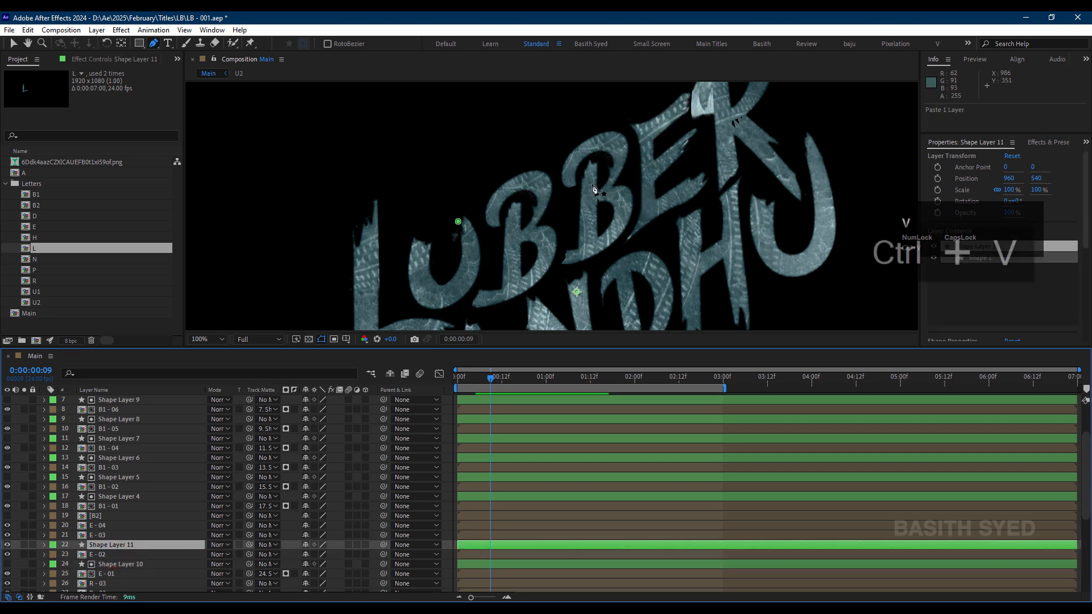
{"action": "left_click", "coordinate": [459, 221]}
{"action": "left_click", "coordinate": [646, 138]}
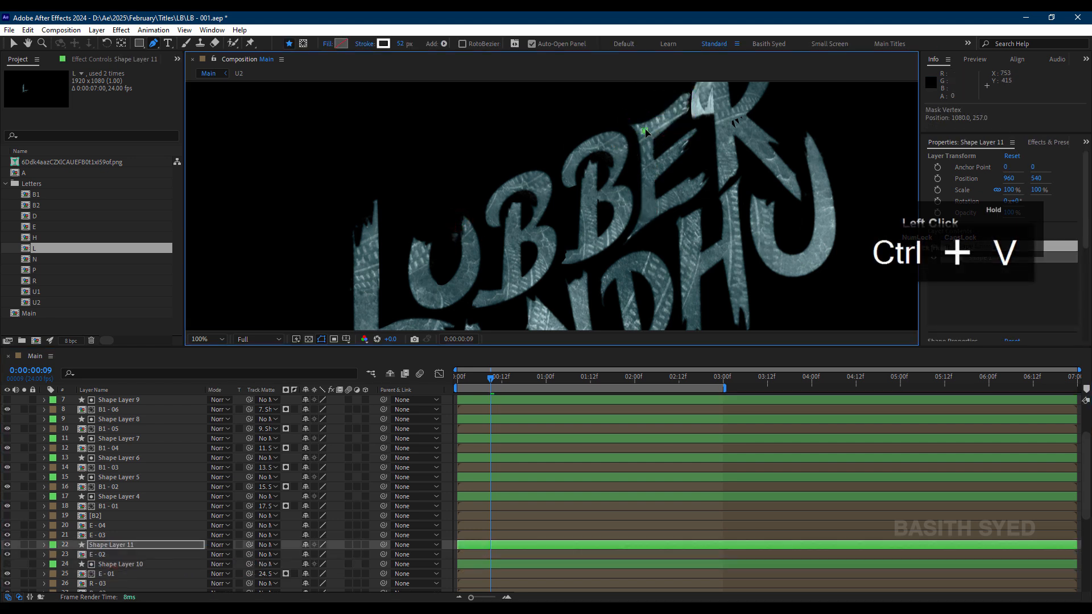
{"action": "left_click_drag", "start_coordinate": [645, 224], "coordinate": [620, 241]}
{"action": "left_click_drag", "start_coordinate": [249, 554], "coordinate": [164, 539]}
Step: Track-matte E - 03 with a pasted copy of the shape layer whose stroke path follows the E's lower arm
{"action": "left_click", "coordinate": [164, 535]}
{"action": "key", "text": "ctrl+v"}
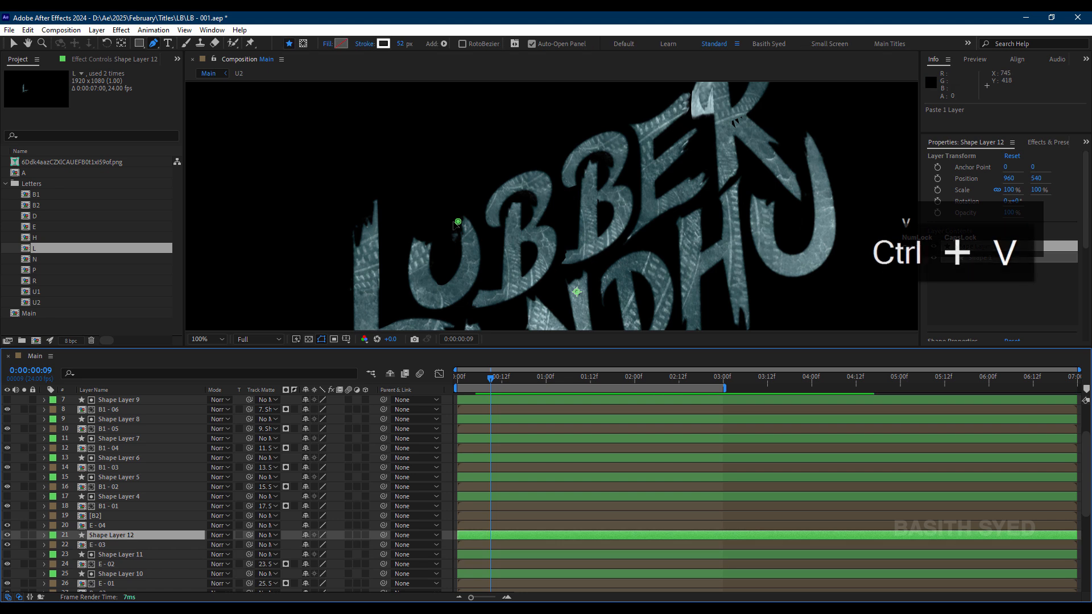
{"action": "left_click", "coordinate": [458, 223]}
{"action": "left_click", "coordinate": [626, 228]}
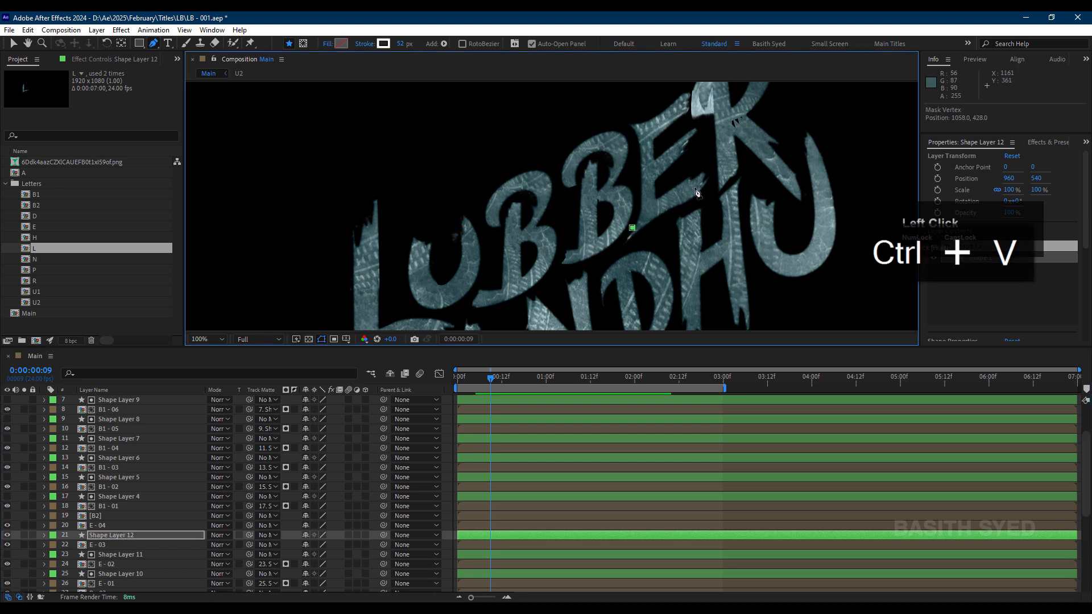
{"action": "left_click_drag", "start_coordinate": [705, 180], "coordinate": [711, 179]}
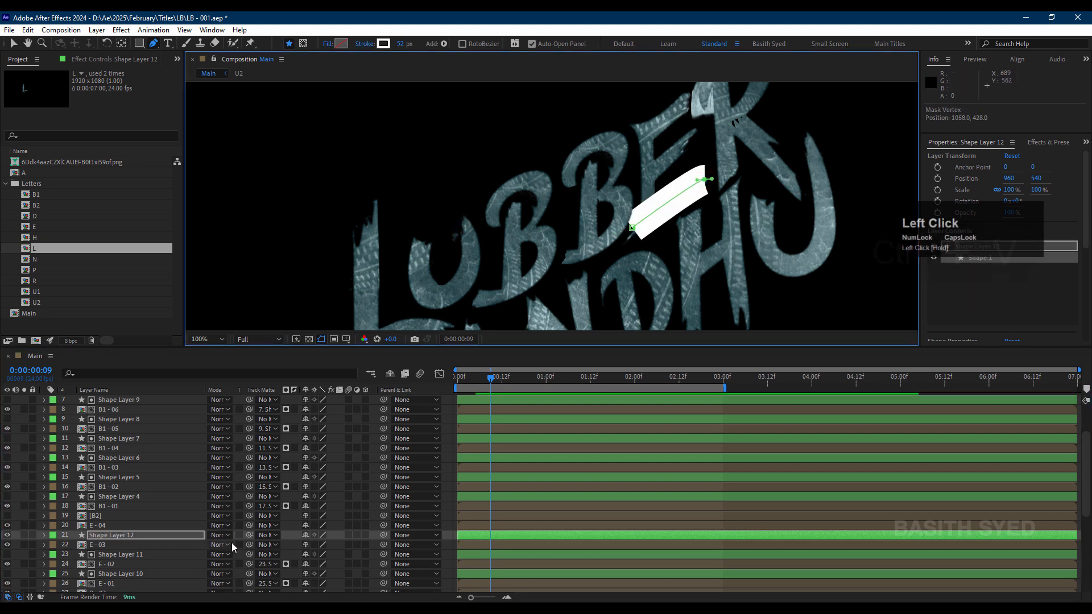
{"action": "left_click_drag", "start_coordinate": [249, 549], "coordinate": [185, 538]}
Step: Track-matte E - 04 with a pasted copy of the shape layer whose stroke path follows the E's middle arm
{"action": "left_click", "coordinate": [157, 527]}
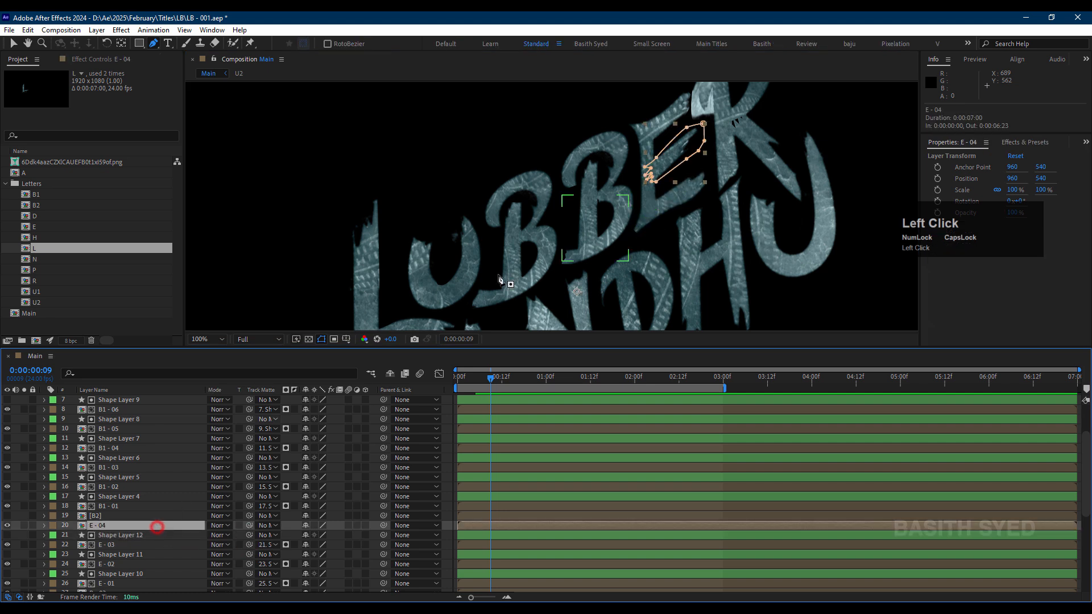
{"action": "key", "text": "ctrl+v"}
{"action": "left_click_drag", "start_coordinate": [456, 223], "coordinate": [653, 180]}
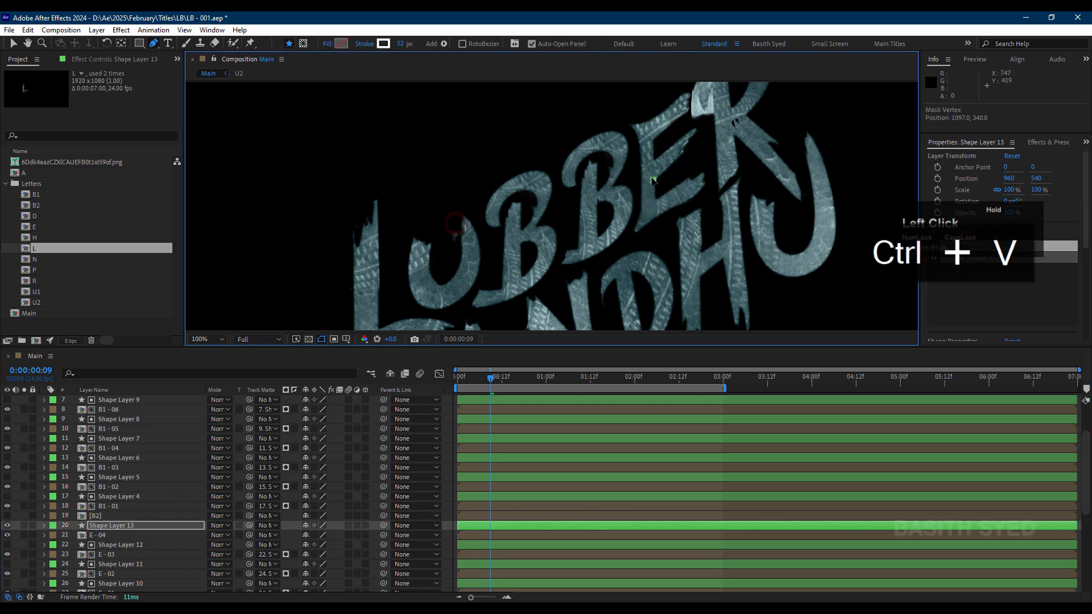
{"action": "left_click", "coordinate": [700, 133]}
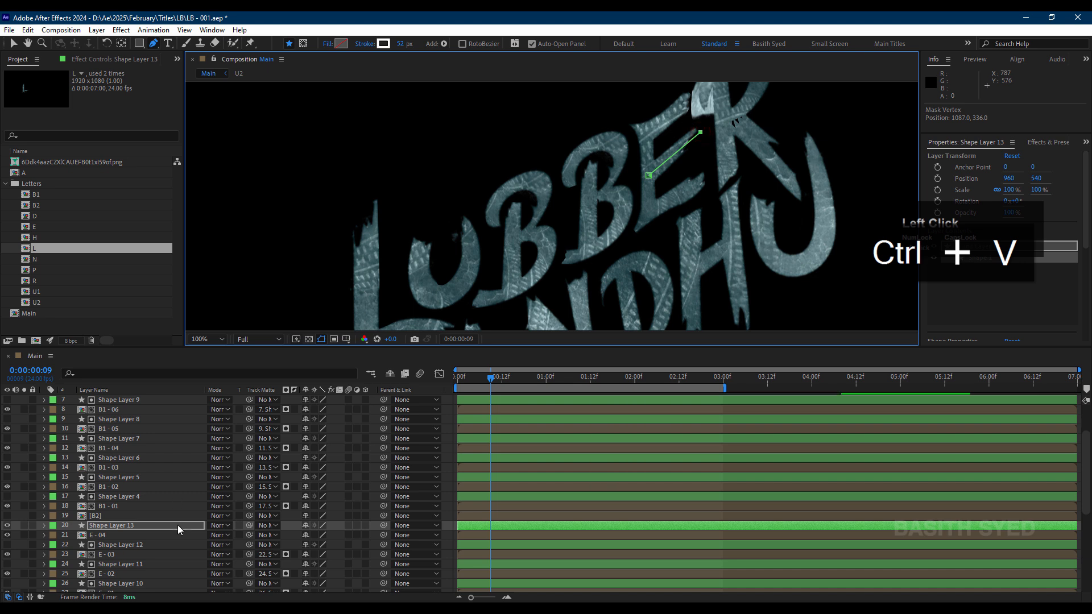
{"action": "left_click_drag", "start_coordinate": [251, 538], "coordinate": [196, 527]}
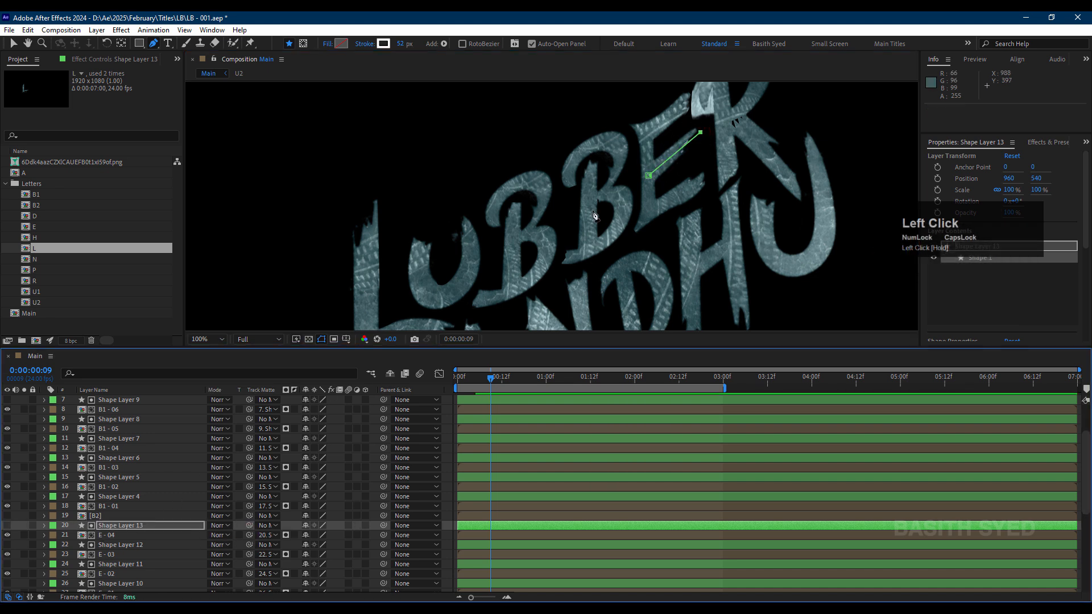
Step: Move the R - 01 layer above R - 03, directly below E - 01 in the layer stack
{"action": "key", "text": "space"}
{"action": "left_click_drag", "start_coordinate": [698, 174], "coordinate": [604, 239]}
{"action": "scroll", "coordinate": [148, 530], "scroll_direction": "down", "scroll_amount": 3}
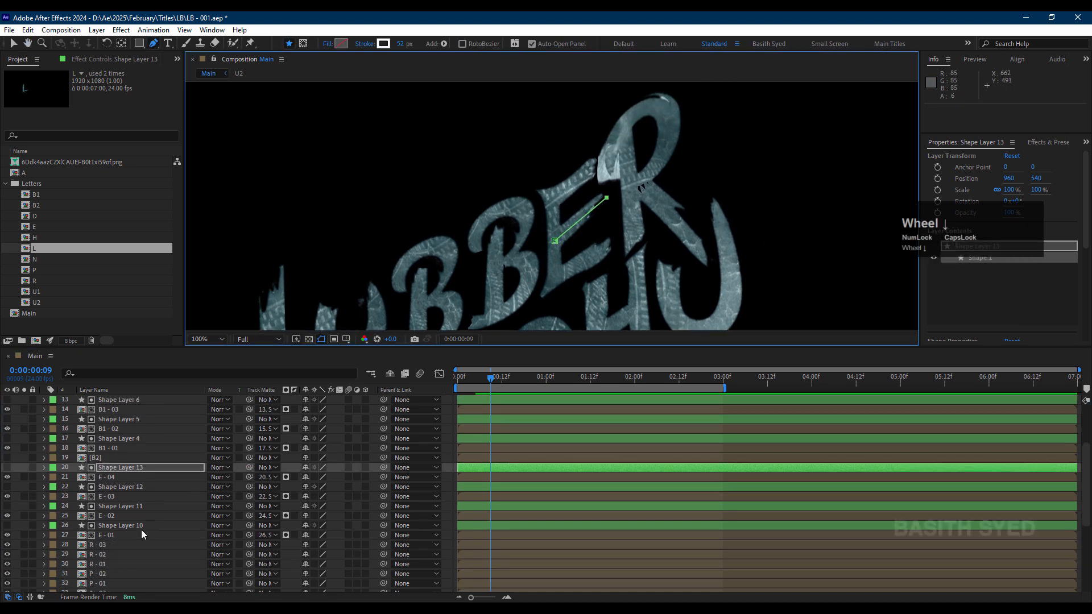
{"action": "left_click", "coordinate": [114, 516]}
{"action": "left_click", "coordinate": [114, 525]}
{"action": "left_click", "coordinate": [113, 534]}
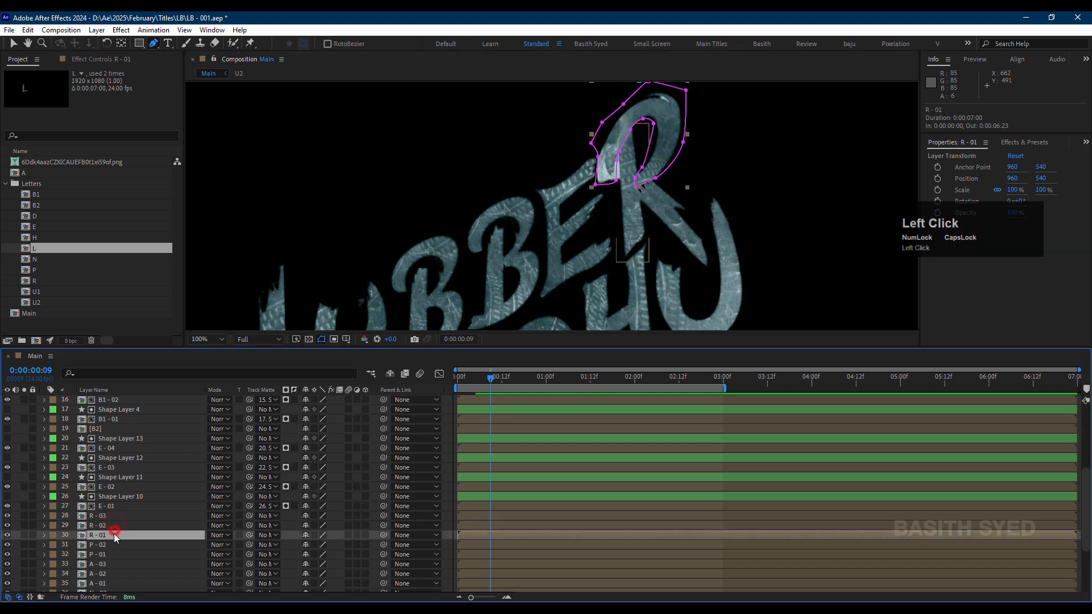
{"action": "mouse_move", "coordinate": [117, 535]}
{"action": "left_mouse_down"}
{"action": "mouse_move", "coordinate": [128, 515]}
{"action": "mouse_move", "coordinate": [118, 515]}
{"action": "left_mouse_up"}
Step: Paste the copied shape layer directly above R - 01 and draw a curved stroke path around the R's bowl
{"action": "key", "text": "ctrl+v"}
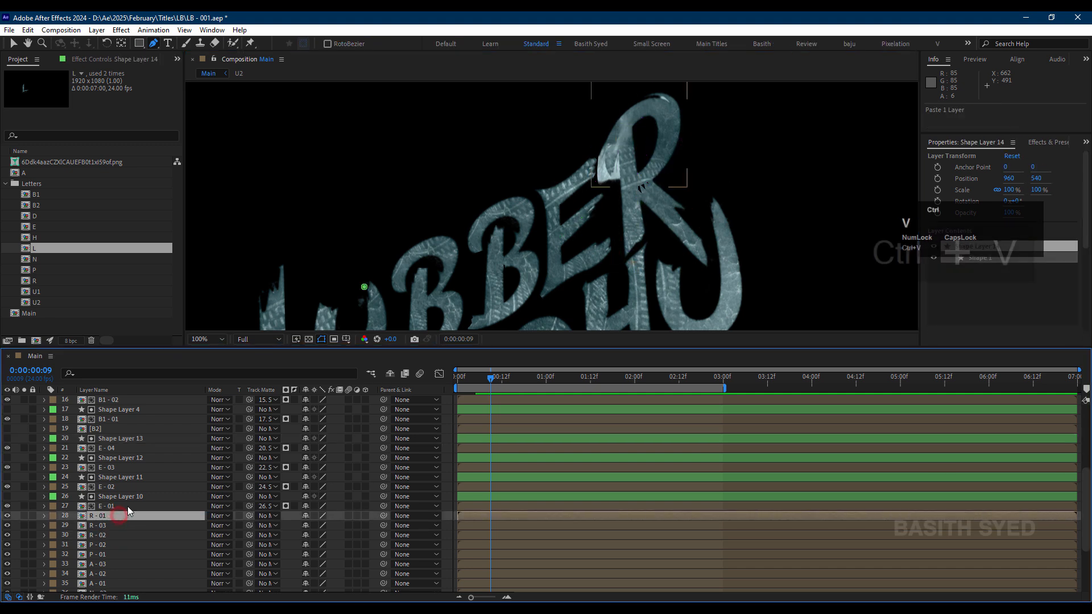
{"action": "mouse_move", "coordinate": [364, 287]}
{"action": "left_mouse_down"}
{"action": "mouse_move", "coordinate": [614, 182]}
{"action": "mouse_move", "coordinate": [616, 168]}
{"action": "left_mouse_up"}
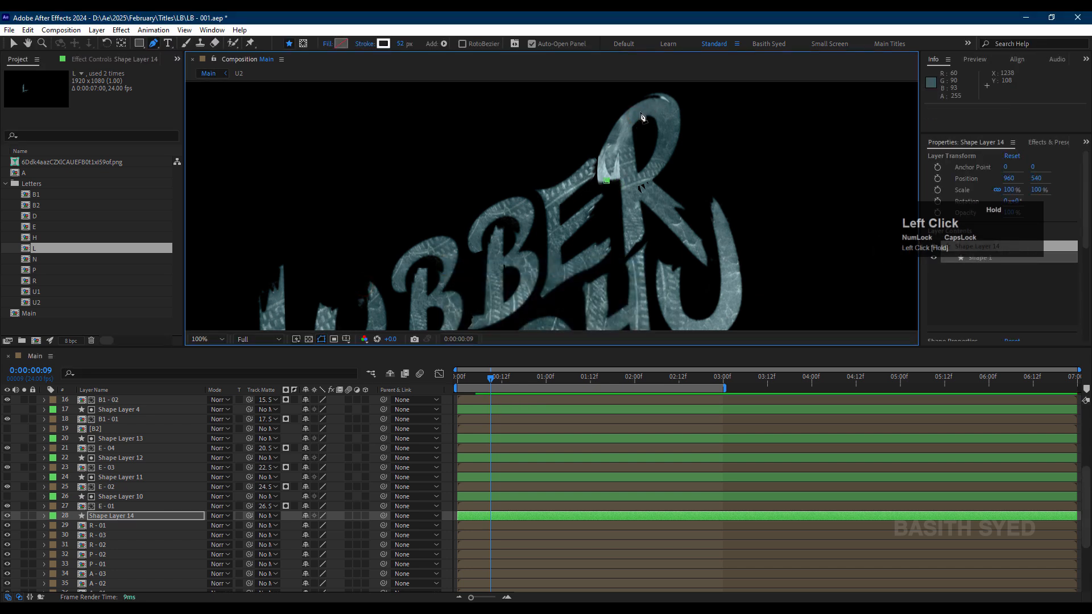
{"action": "mouse_move", "coordinate": [637, 113]}
{"action": "left_mouse_down"}
{"action": "mouse_move", "coordinate": [650, 108]}
{"action": "mouse_move", "coordinate": [665, 141]}
{"action": "left_mouse_up"}
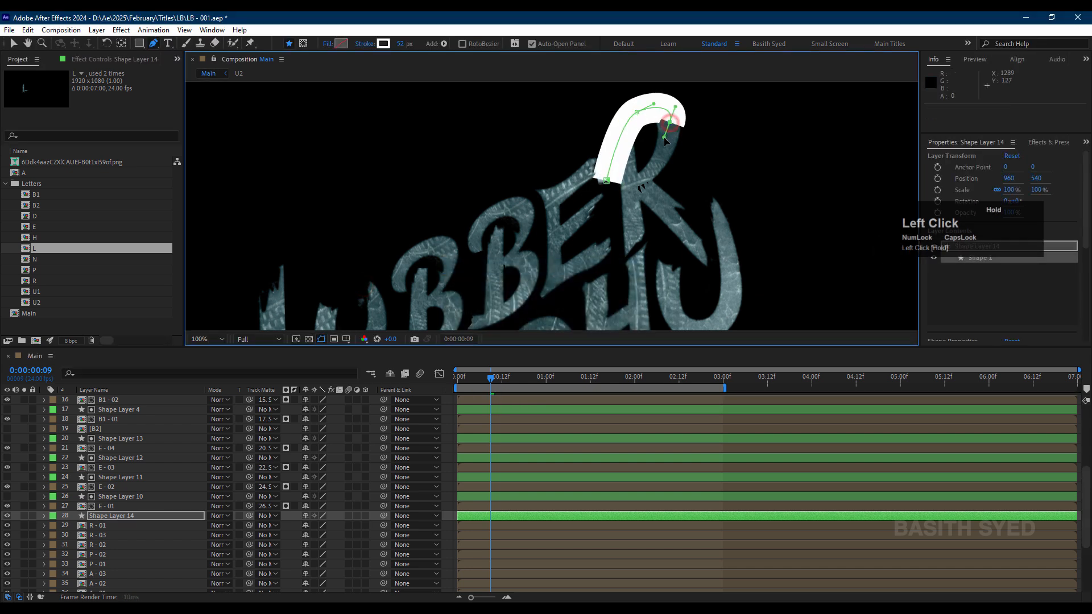
{"action": "left_click_drag", "start_coordinate": [636, 184], "coordinate": [647, 179]}
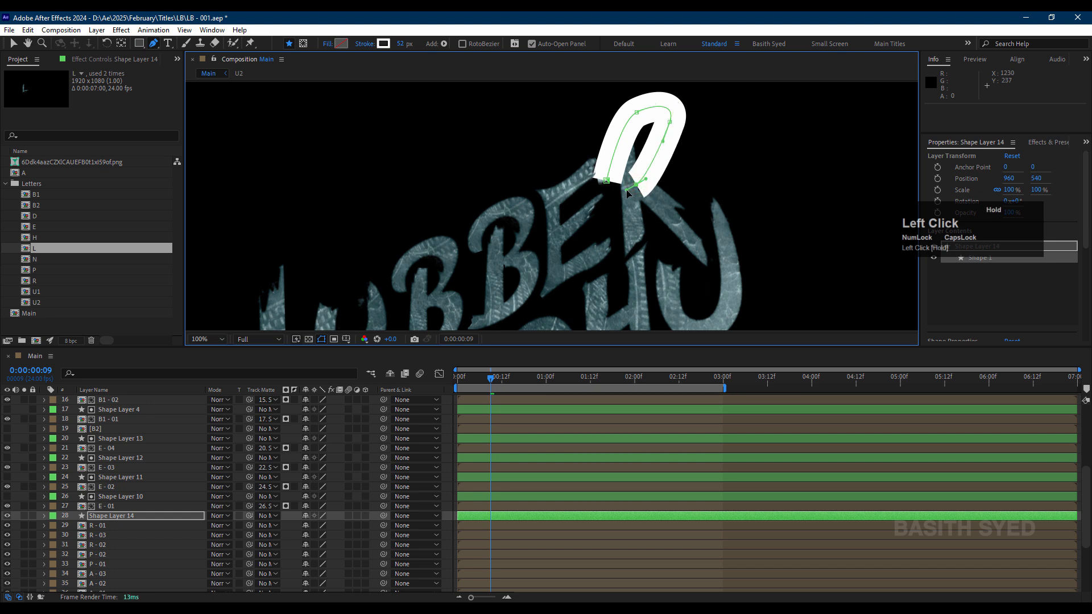
{"action": "left_click_drag", "start_coordinate": [665, 142], "coordinate": [669, 149]}
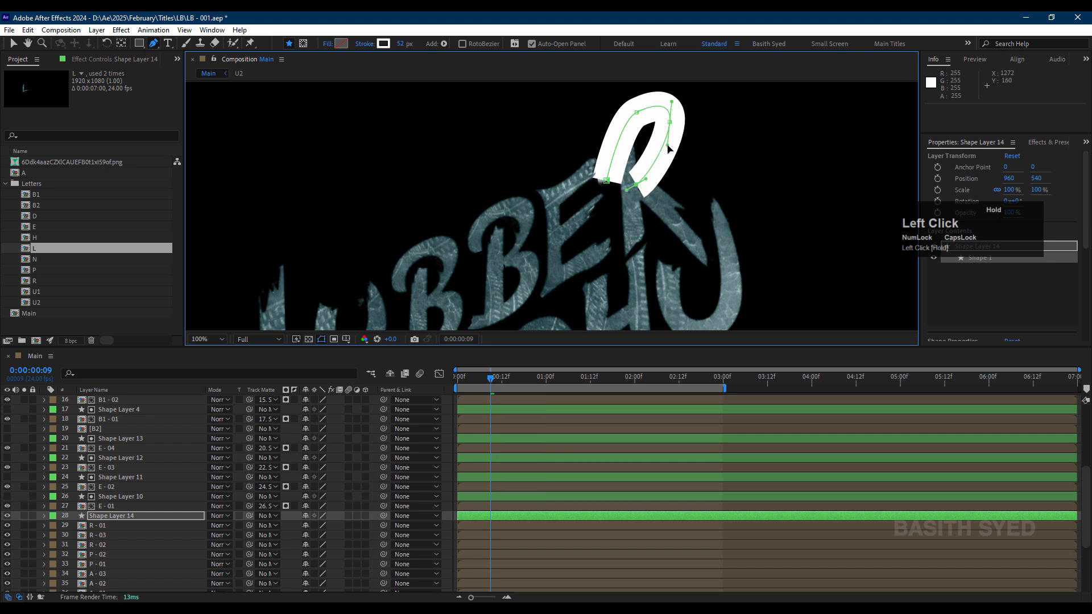
Step: Save the project as the next incremental version, LB - 002.aep
{"action": "left_click", "coordinate": [9, 29]}
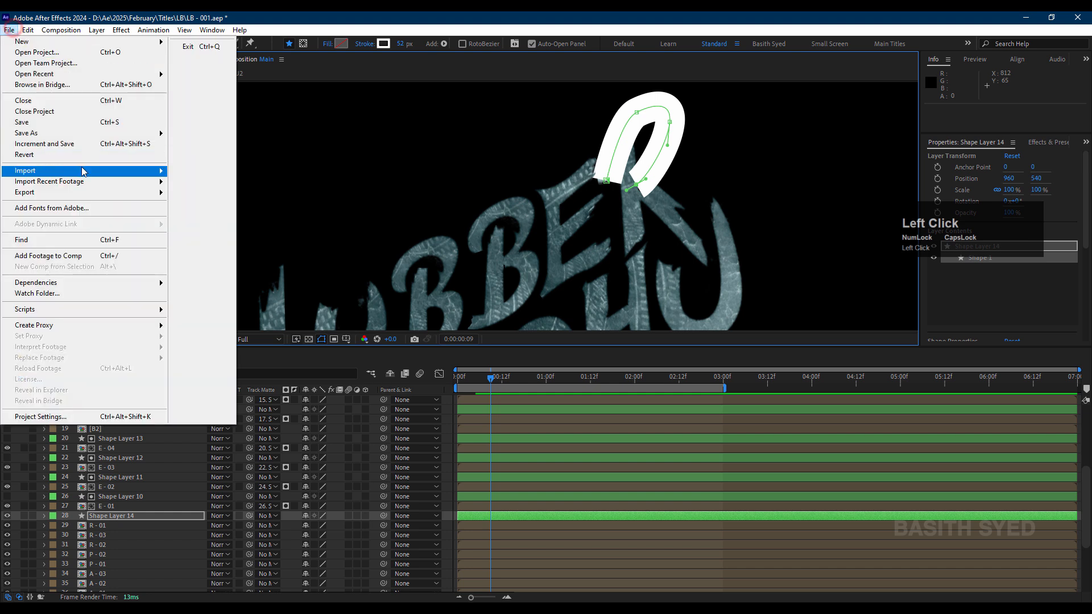
{"action": "left_click", "coordinate": [88, 144]}
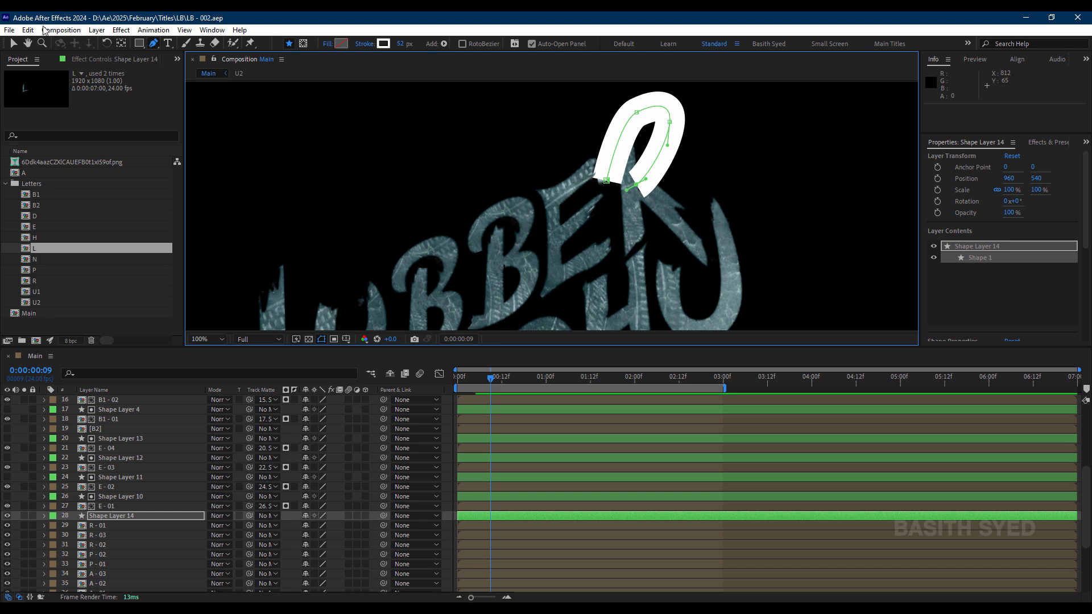
{"action": "left_click", "coordinate": [9, 29]}
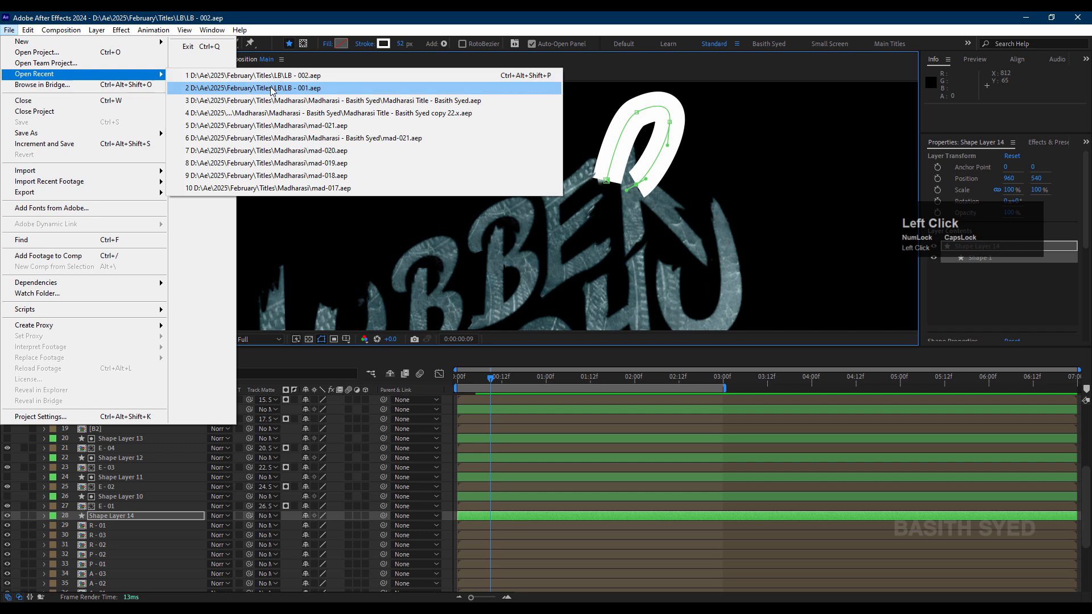
{"action": "left_click", "coordinate": [626, 16]}
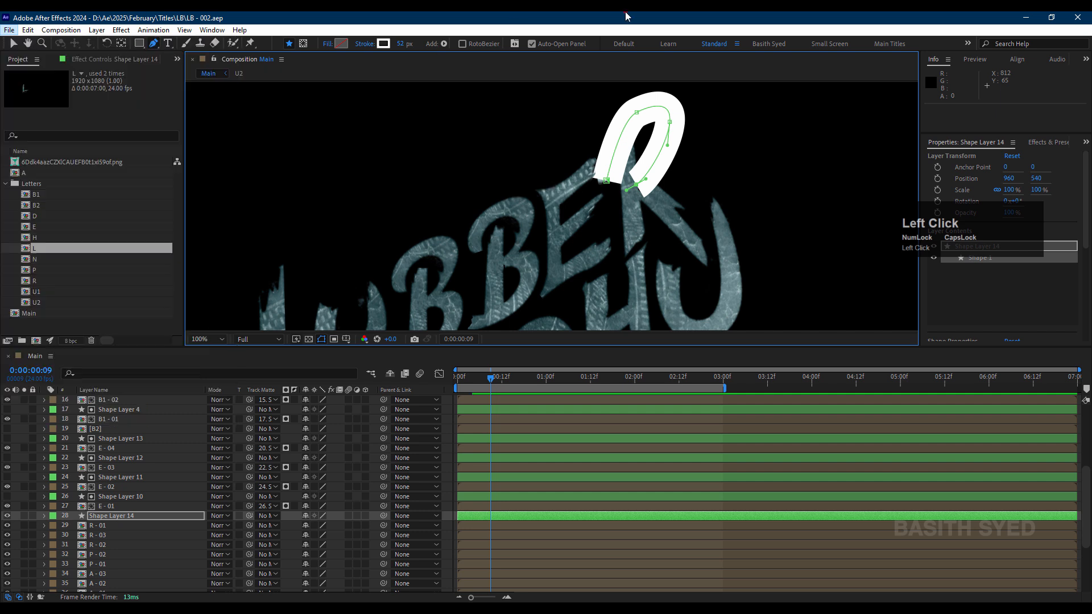
Step: Set Shape Layer 14 as the track matte of R - 01
{"action": "left_click", "coordinate": [126, 514]}
{"action": "left_click_drag", "start_coordinate": [186, 527], "coordinate": [142, 523]}
{"action": "left_click", "coordinate": [143, 517]}
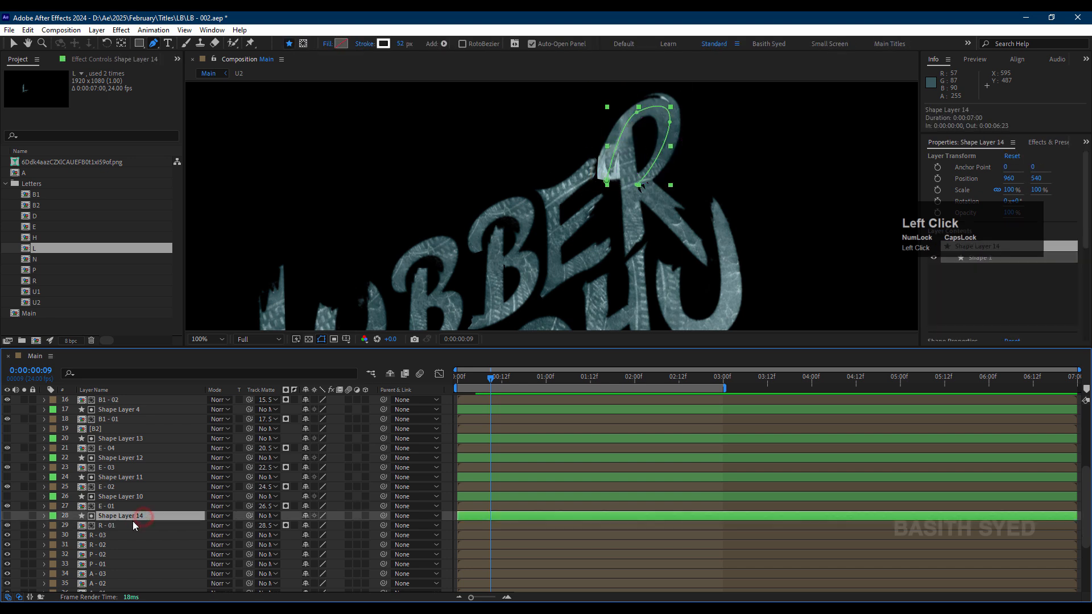
Step: Move the R - 02 layer above R - 03, directly below R - 01
{"action": "left_click", "coordinate": [125, 537]}
{"action": "left_click", "coordinate": [123, 547]}
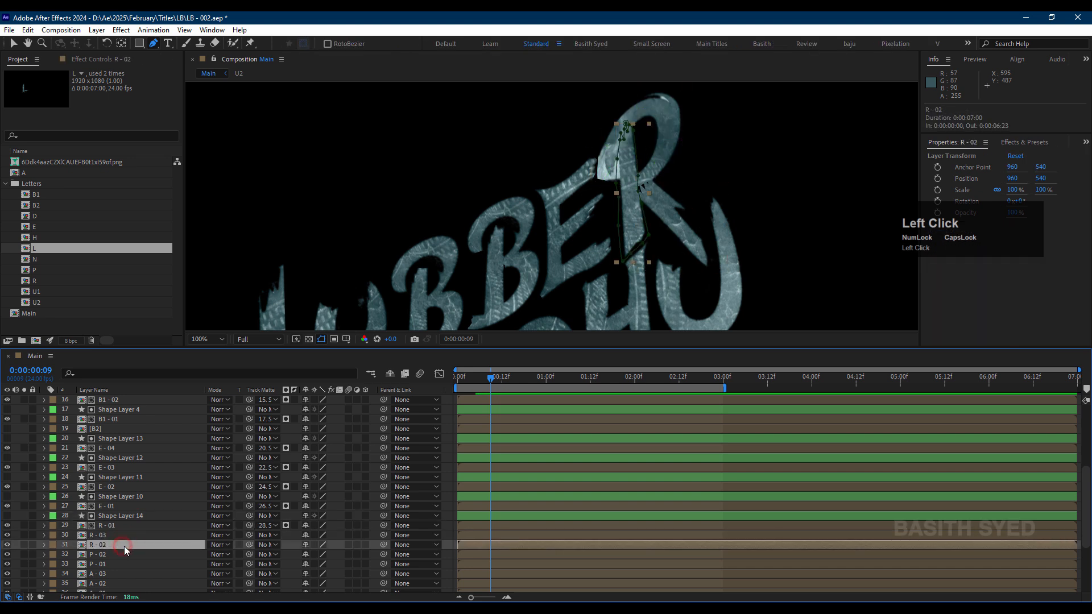
{"action": "left_click_drag", "start_coordinate": [130, 548], "coordinate": [138, 531]}
Step: Paste the copied shape layer directly above R - 02 and draw a straight stroke path down the R's stem
{"action": "key", "text": "ctrl+v"}
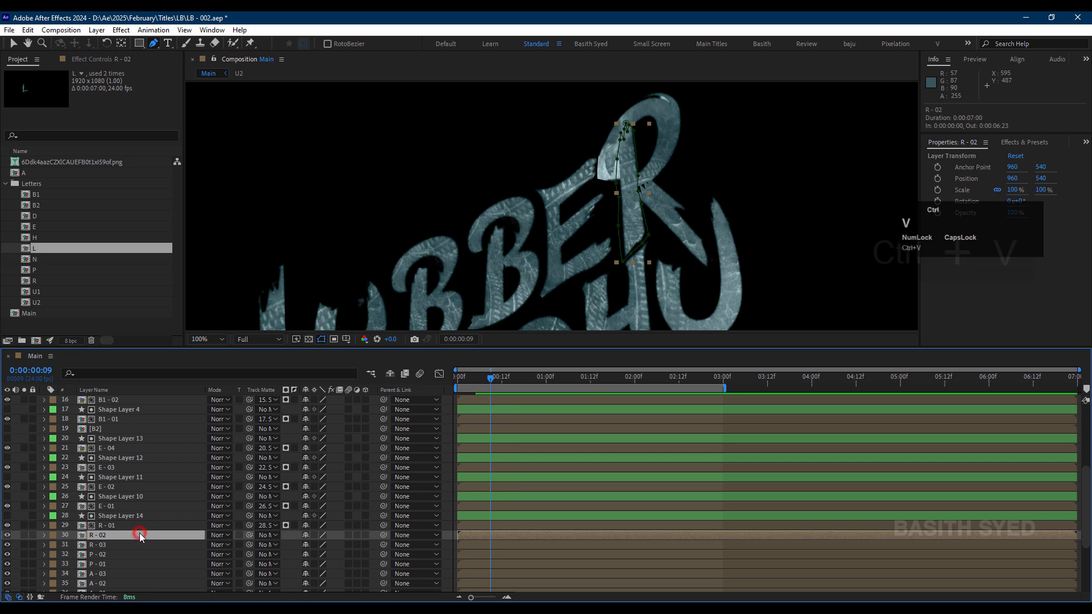
{"action": "left_click", "coordinate": [361, 289]}
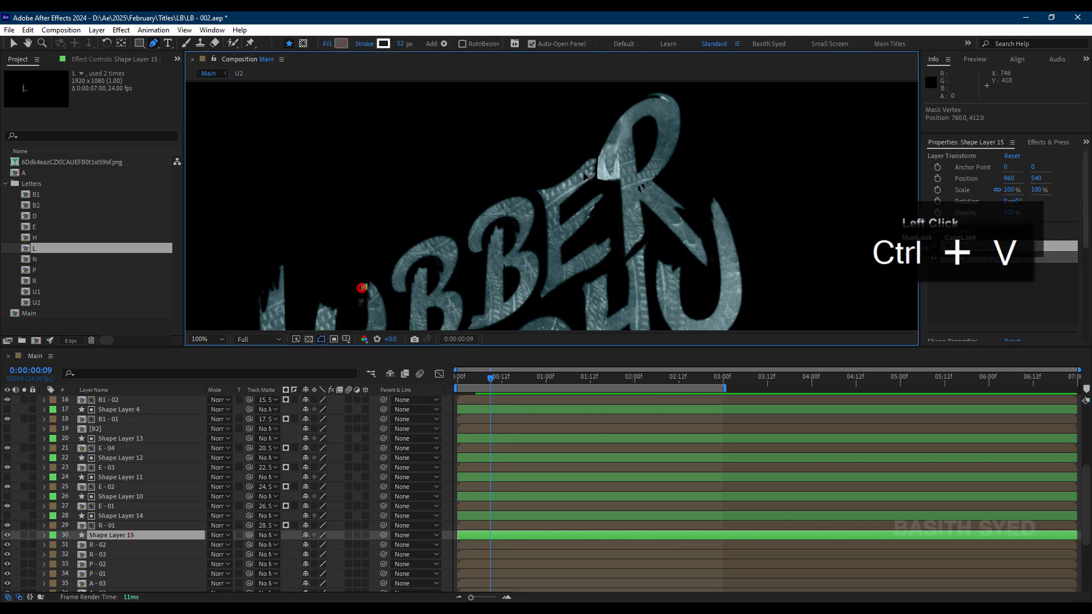
{"action": "left_click", "coordinate": [641, 123]}
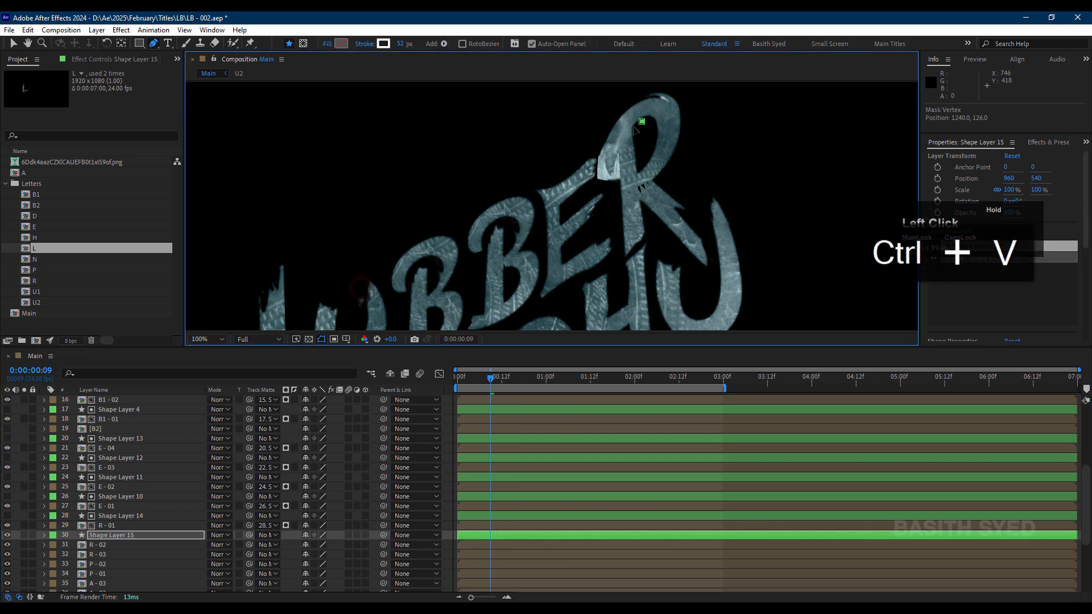
{"action": "left_click", "coordinate": [114, 535]}
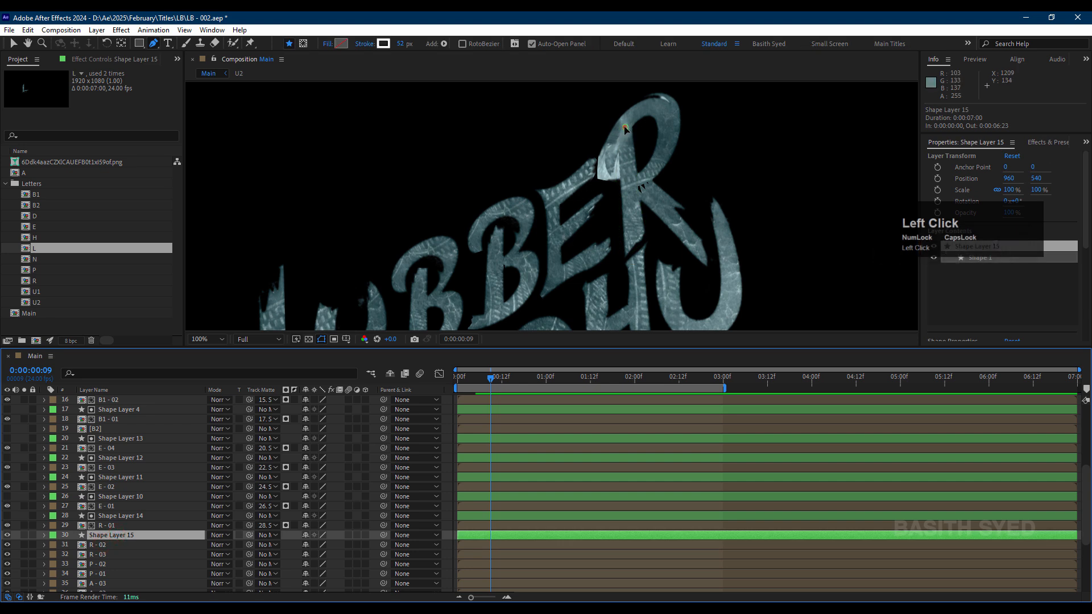
{"action": "left_click", "coordinate": [624, 126]}
{"action": "left_click", "coordinate": [636, 248]}
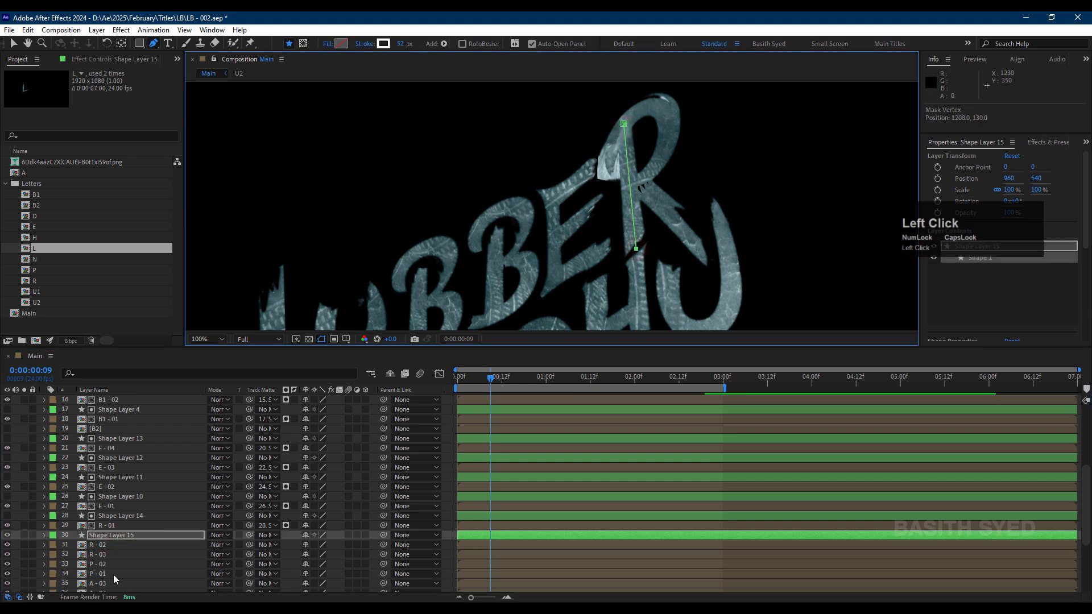
Step: Set Shape Layer 15 as the track matte of R - 02 and move the path's lower end point slightly below the R's stem
{"action": "left_click_drag", "start_coordinate": [250, 545], "coordinate": [180, 537]}
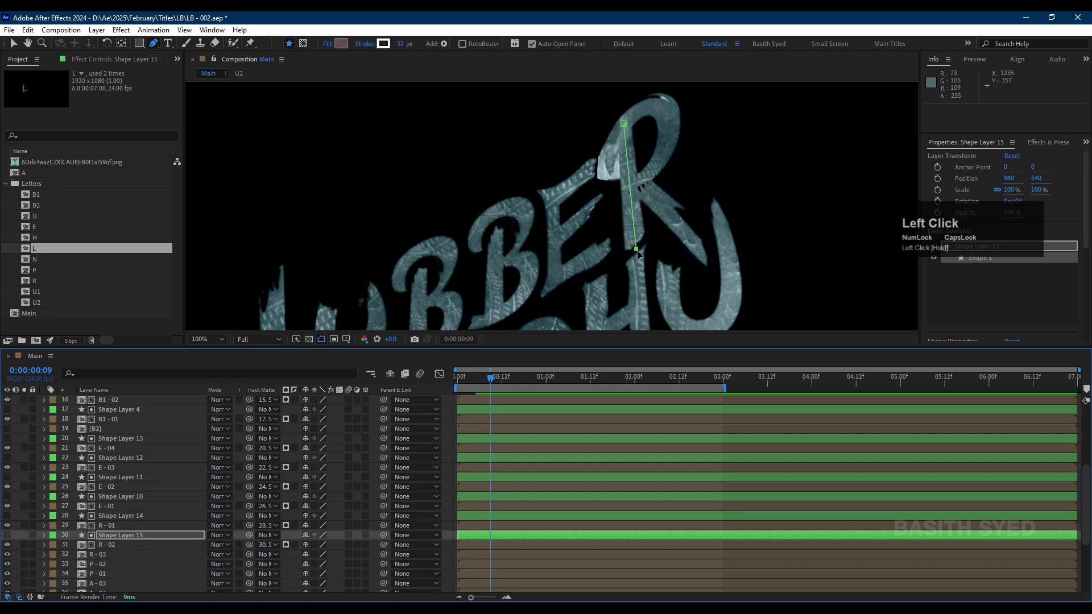
{"action": "left_click_drag", "start_coordinate": [637, 250], "coordinate": [637, 252]}
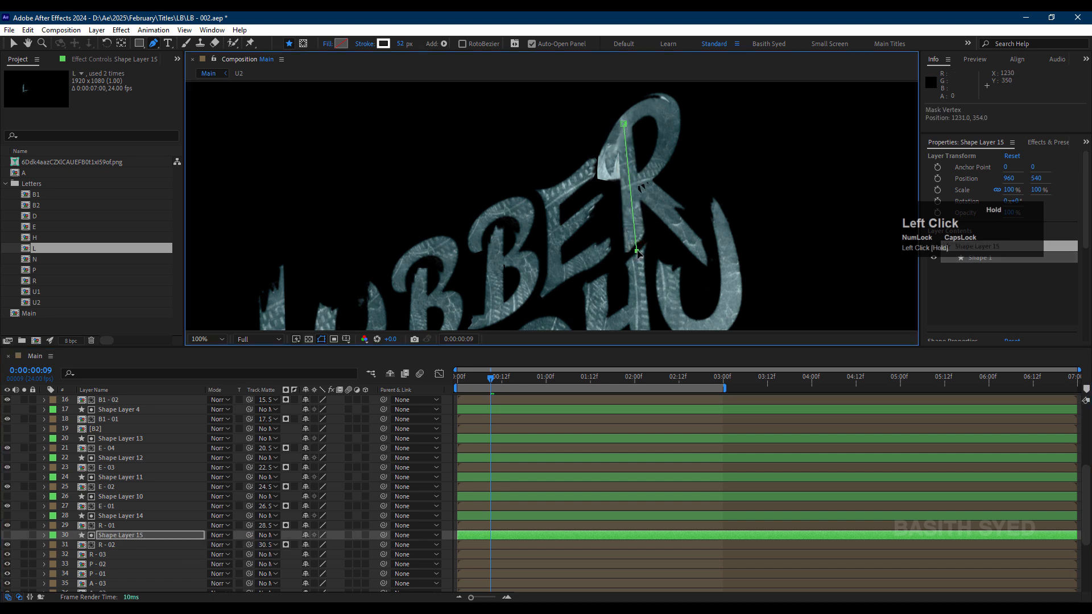
{"action": "scroll", "coordinate": [638, 254], "scroll_direction": "up", "scroll_amount": 1}
{"action": "left_click", "coordinate": [478, 181]}
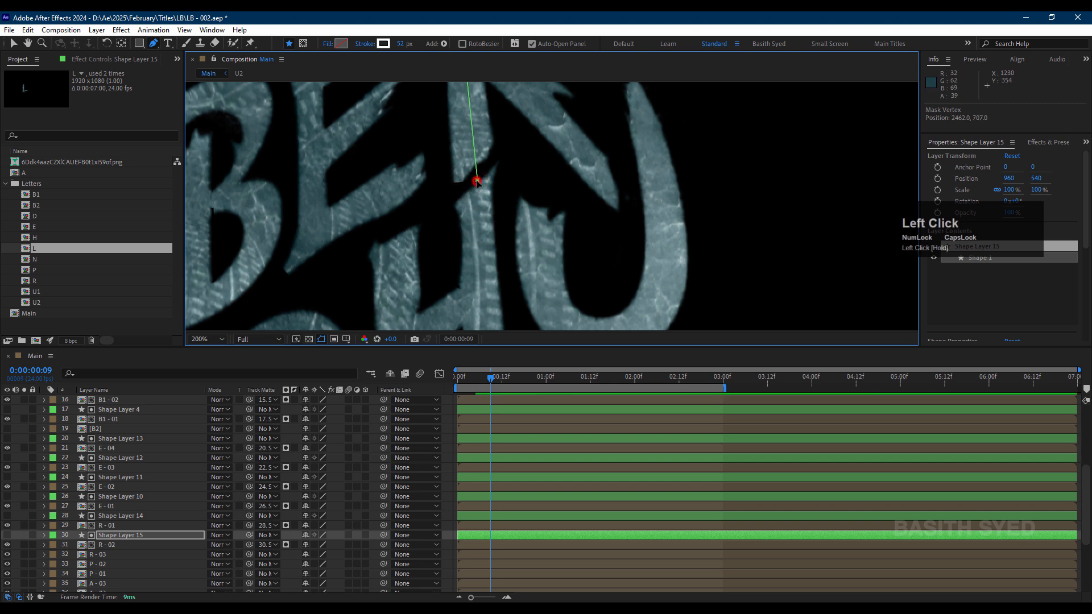
{"action": "left_click_drag", "start_coordinate": [477, 181], "coordinate": [477, 190]}
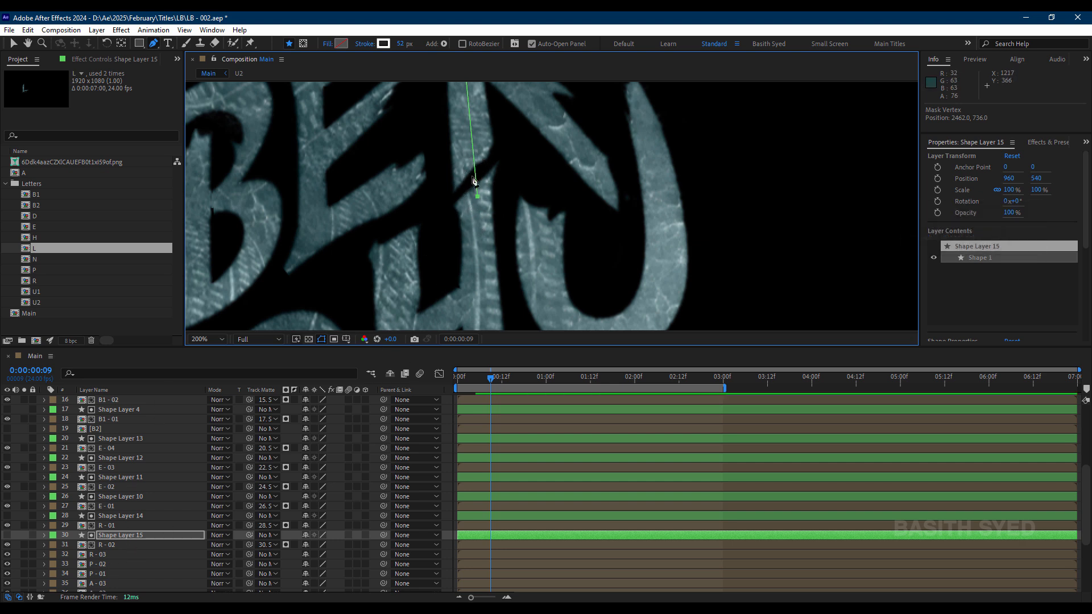
Step: Paste the copied shape layer directly above R - 03 and start a stroke path at the upper end of the R's diagonal leg
{"action": "left_click", "coordinate": [108, 555]}
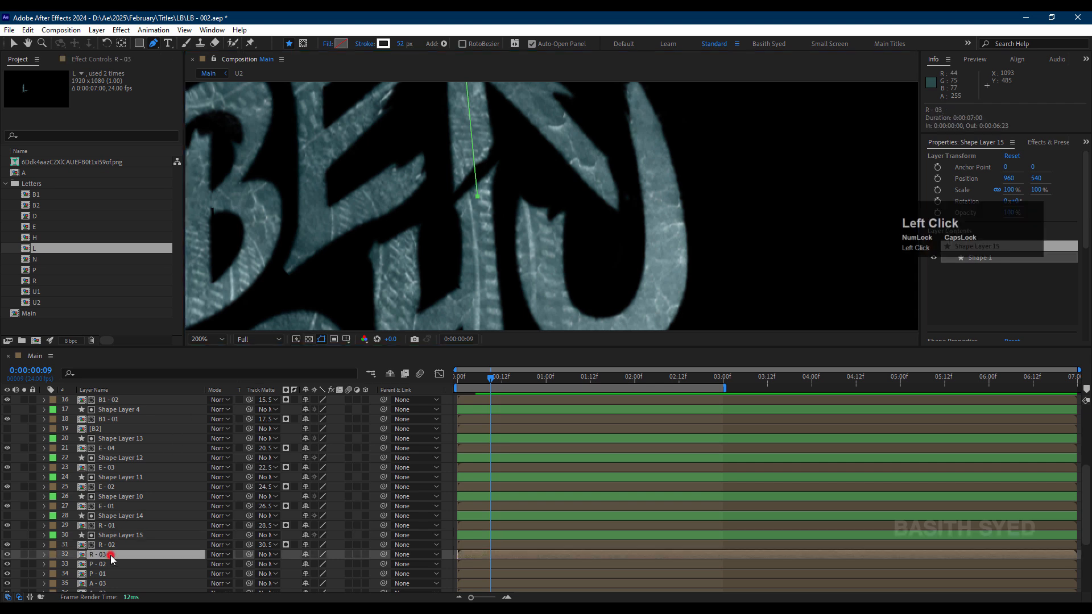
{"action": "key", "text": "ctrl+v"}
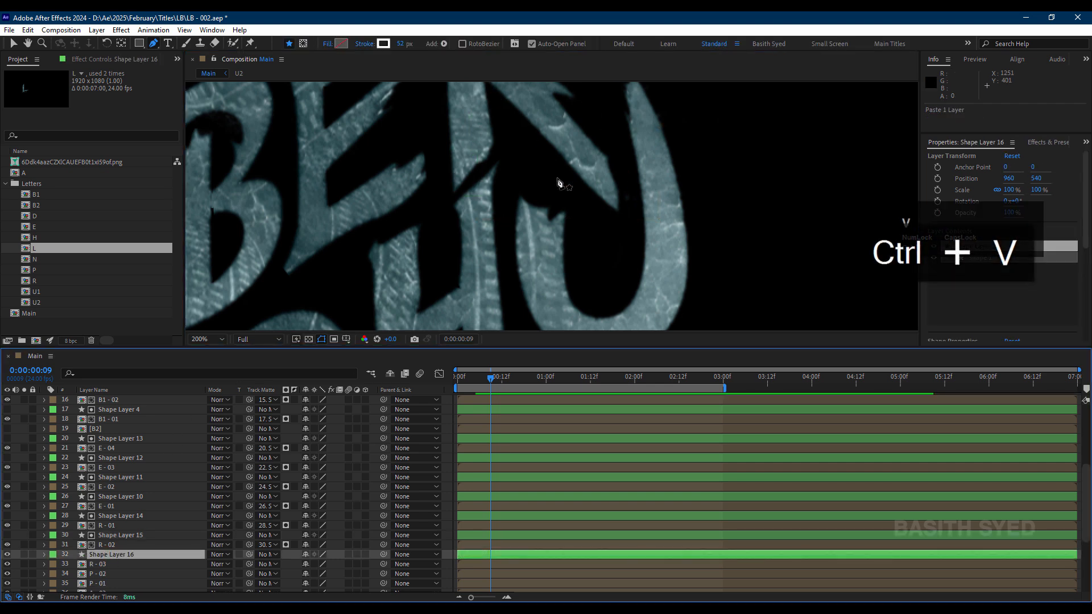
{"action": "scroll", "coordinate": [530, 183], "scroll_direction": "down", "scroll_amount": 4}
{"action": "left_click_drag", "start_coordinate": [398, 218], "coordinate": [532, 146]}
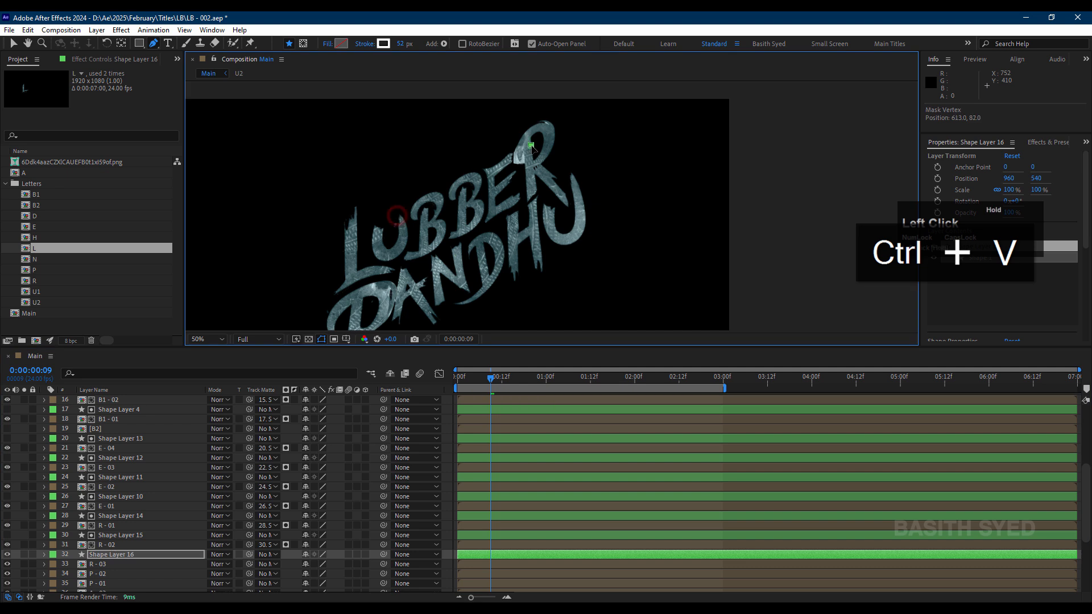
{"action": "left_click", "coordinate": [118, 555]}
{"action": "left_click", "coordinate": [572, 211]}
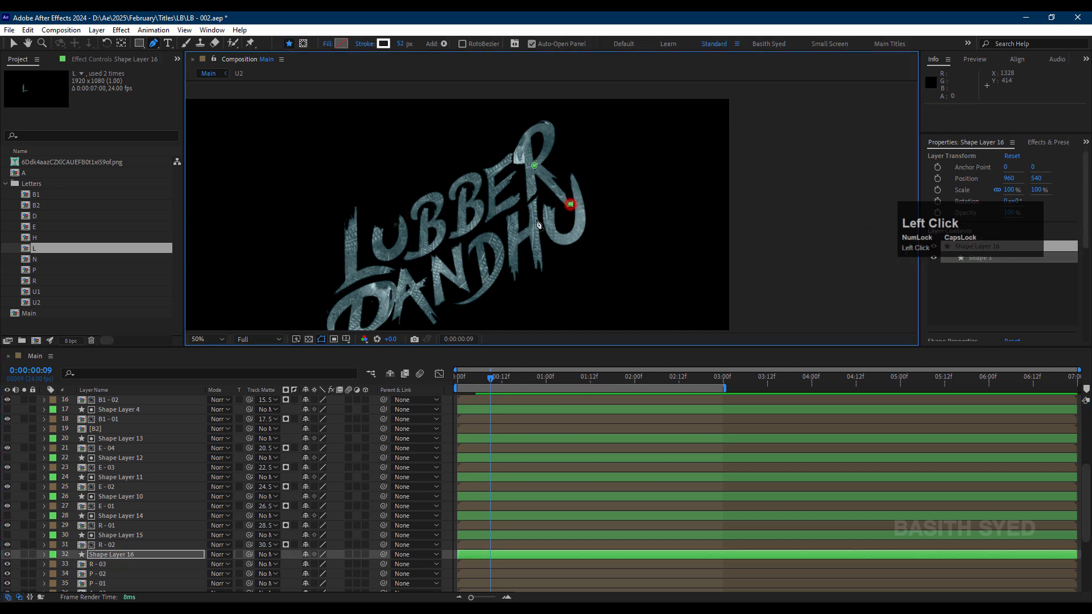
{"action": "key", "text": "ctrl+z"}
{"action": "scroll", "coordinate": [576, 170], "scroll_direction": "up", "scroll_amount": 2}
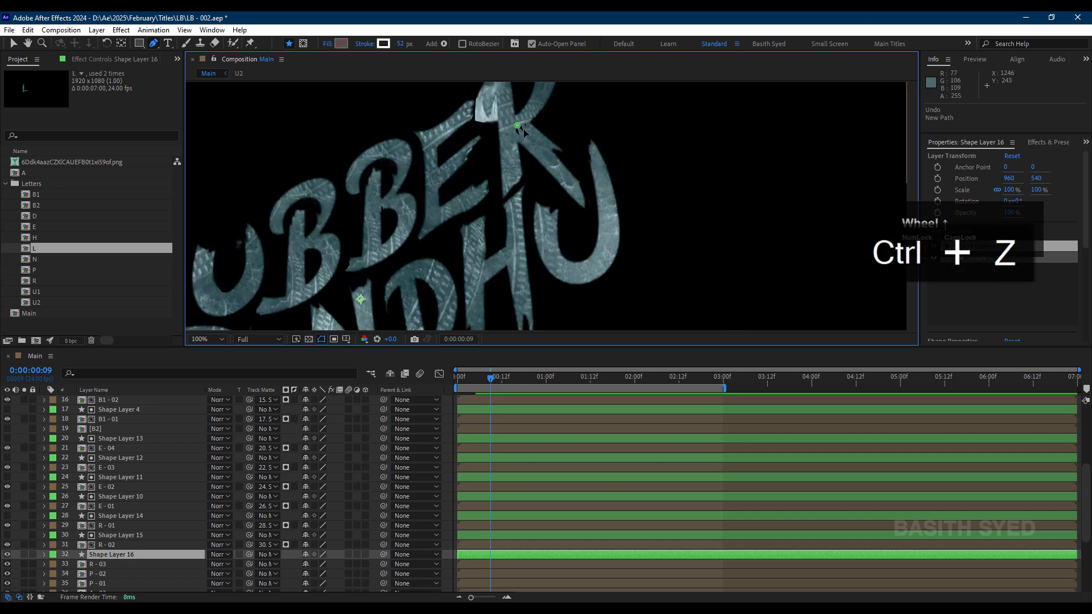
{"action": "left_click", "coordinate": [588, 199]}
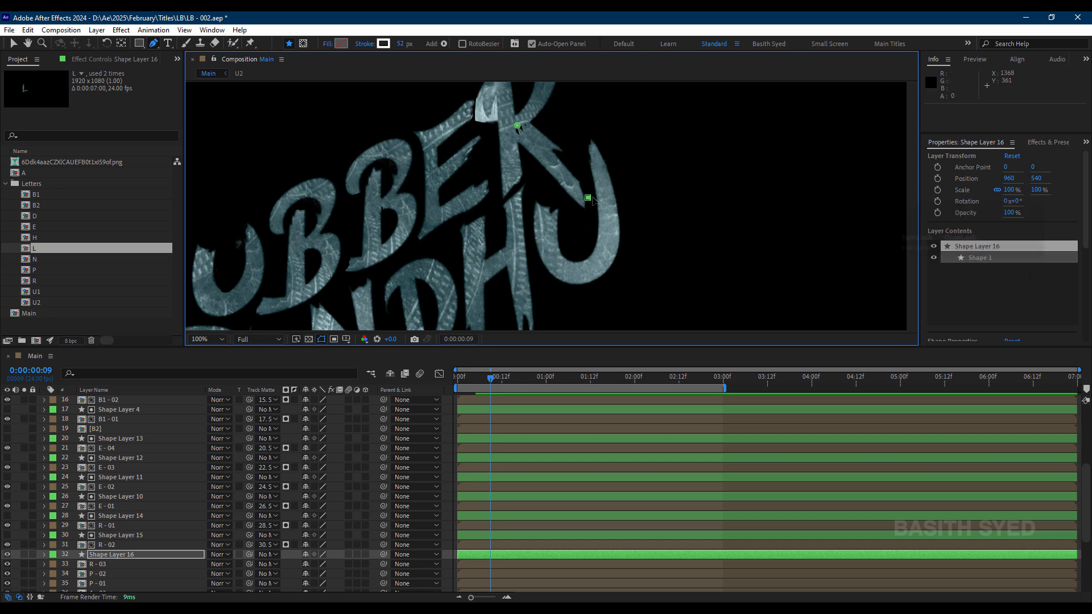
{"action": "key", "text": "ctrl+z"}
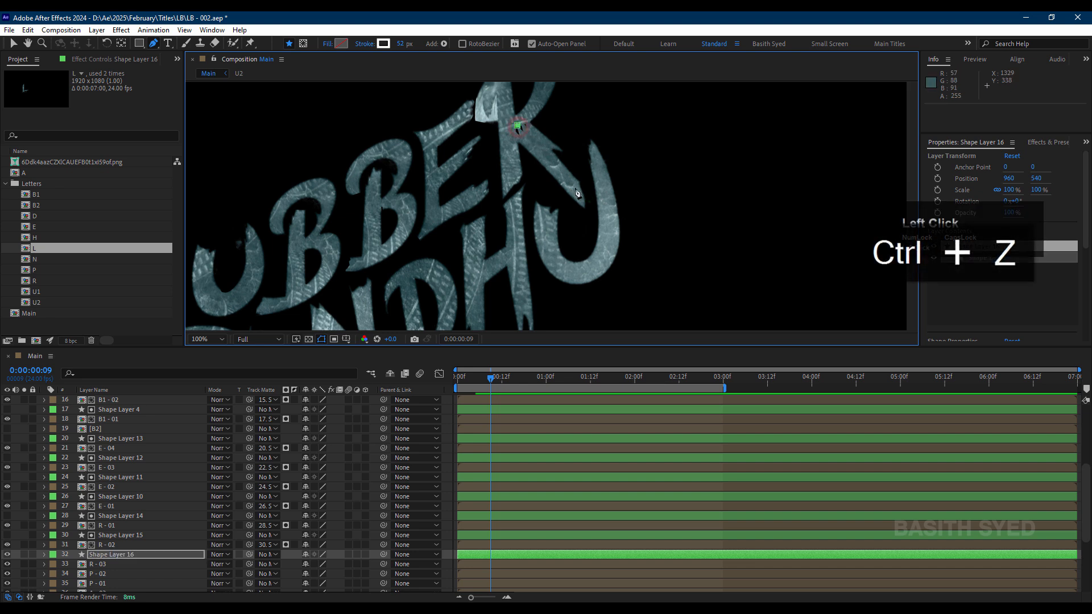
Step: Finish the straight path just past the foot of the R's diagonal leg and set Shape Layer 16 as the track matte of R - 03
{"action": "left_click", "coordinate": [586, 198]}
{"action": "left_click_drag", "start_coordinate": [584, 196], "coordinate": [590, 203]}
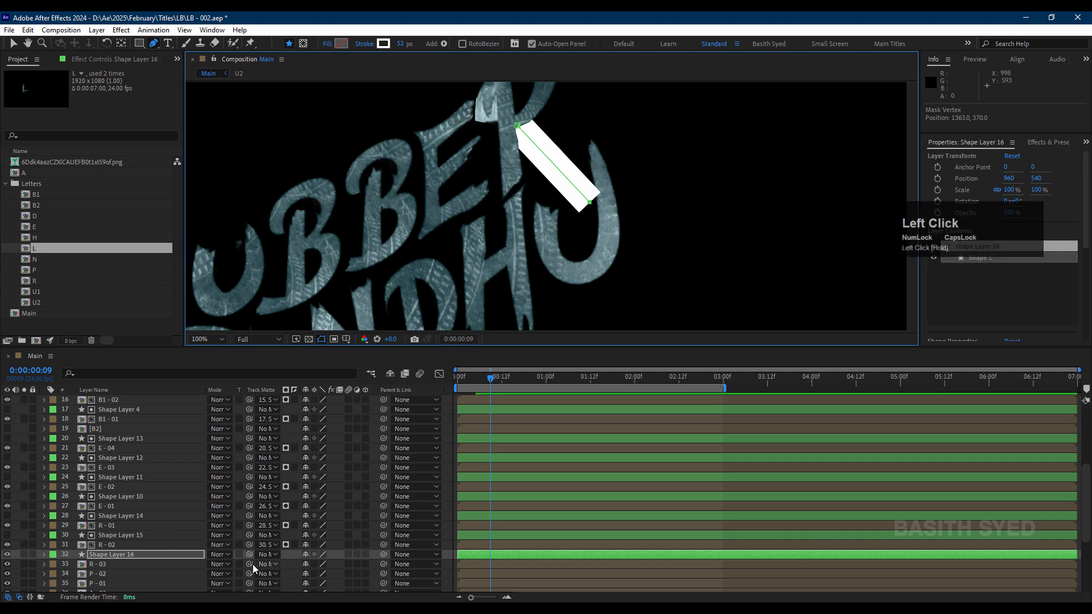
{"action": "left_click_drag", "start_coordinate": [251, 564], "coordinate": [199, 557]}
Step: Paste the copied shape layer directly above P - 02 and place a path's first point at the lower-left tip of the P's curl
{"action": "scroll", "coordinate": [142, 555], "scroll_direction": "down", "scroll_amount": 1}
{"action": "left_click", "coordinate": [114, 547]}
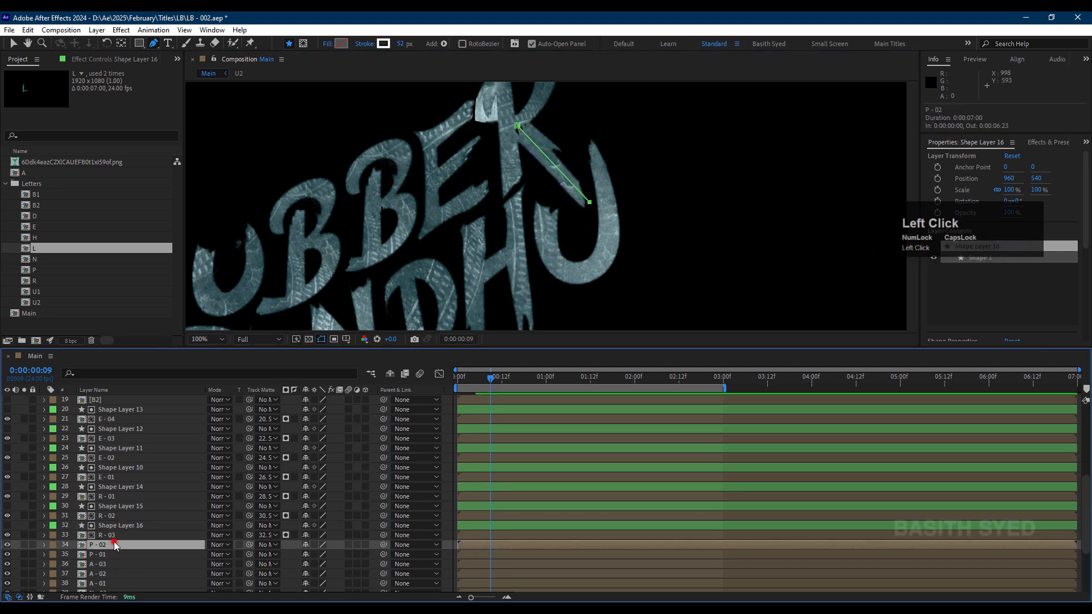
{"action": "key", "text": "ctrl+v"}
{"action": "key", "text": "ctrl+v"}
{"action": "key", "text": "space"}
{"action": "left_click_drag", "start_coordinate": [488, 236], "coordinate": [626, 114]}
{"action": "left_click_drag", "start_coordinate": [545, 186], "coordinate": [641, 179]}
{"action": "key", "text": "g"}
{"action": "left_click_drag", "start_coordinate": [477, 100], "coordinate": [478, 111]}
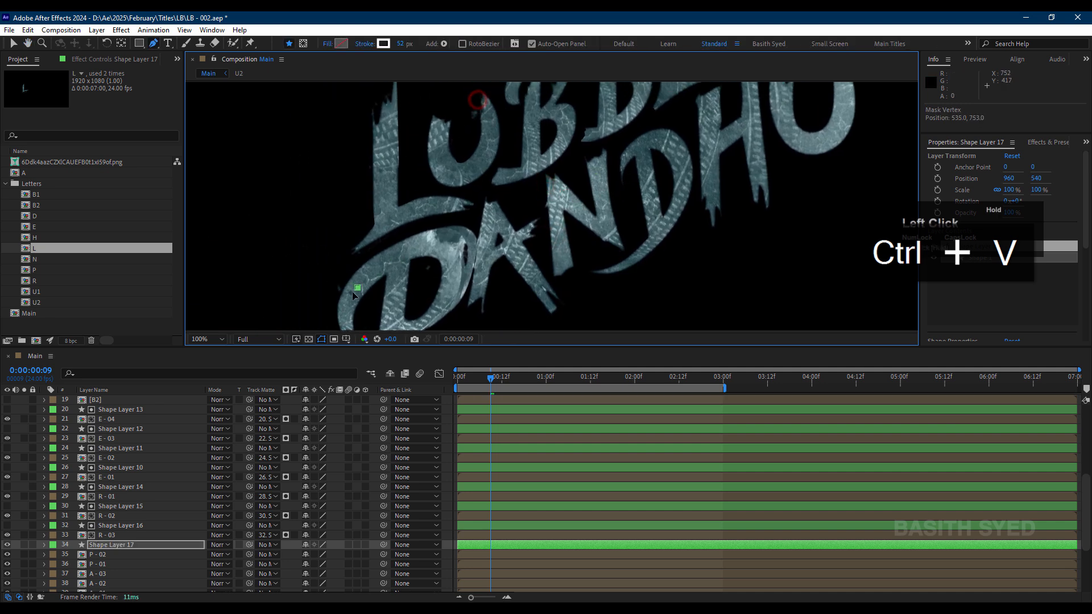
{"action": "key", "text": "space"}
{"action": "left_click_drag", "start_coordinate": [403, 285], "coordinate": [384, 270]}
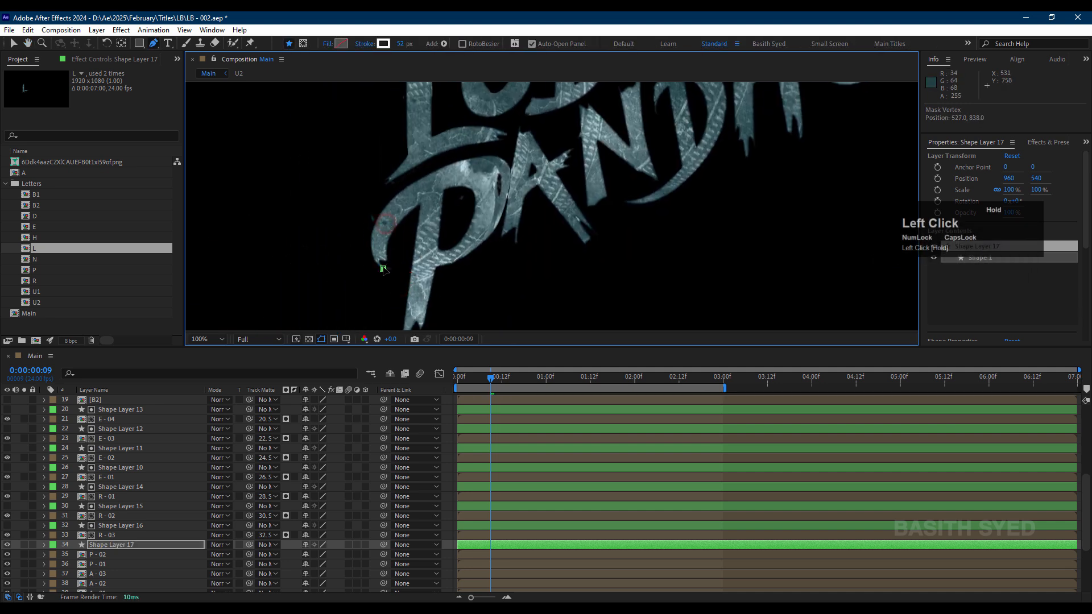
Step: Move Shape Layer 17 below P - 02, directly above P - 01
{"action": "left_click", "coordinate": [108, 555]}
{"action": "left_click_drag", "start_coordinate": [120, 546], "coordinate": [134, 559]}
{"action": "scroll", "coordinate": [121, 559], "scroll_direction": "down", "scroll_amount": 1}
{"action": "left_click", "coordinate": [111, 525]}
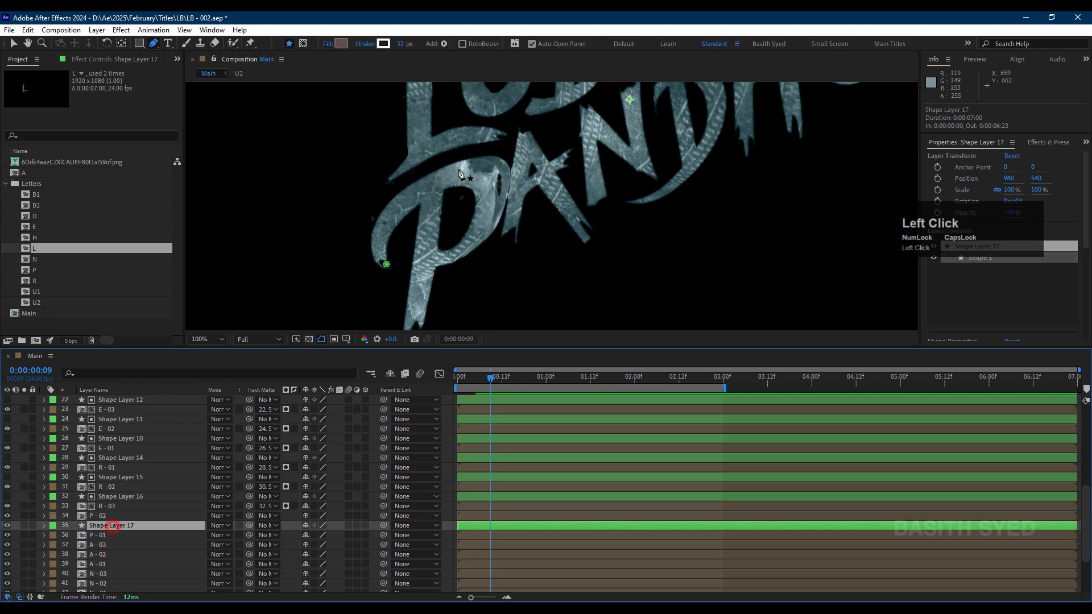
Step: Draw a curved stroke path from the P's lower-left tip over the top and around its bowl back to the stem
{"action": "left_click", "coordinate": [391, 269]}
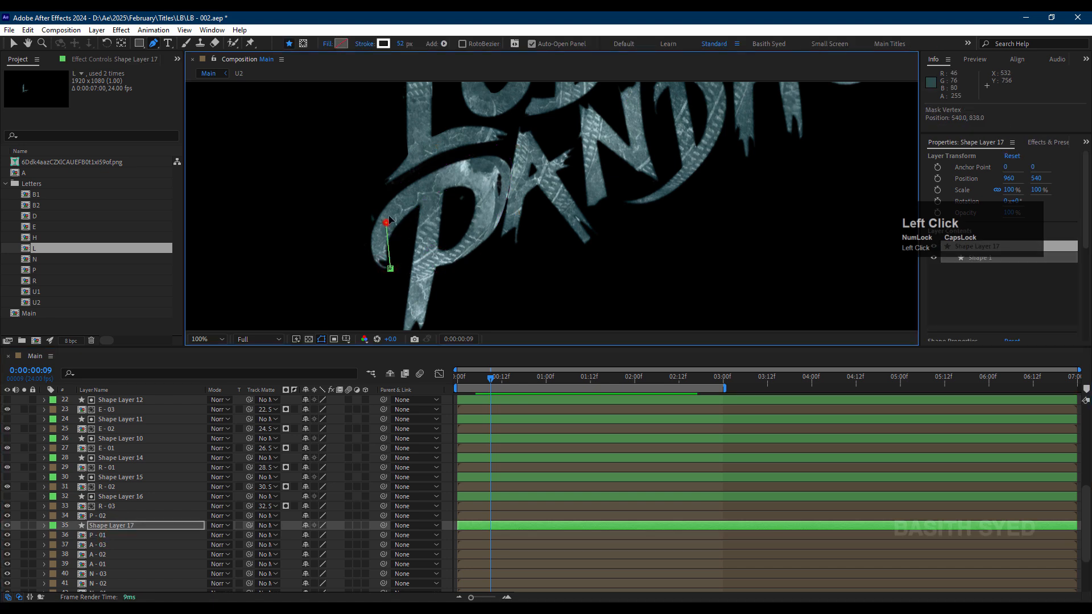
{"action": "left_click_drag", "start_coordinate": [386, 223], "coordinate": [397, 202]}
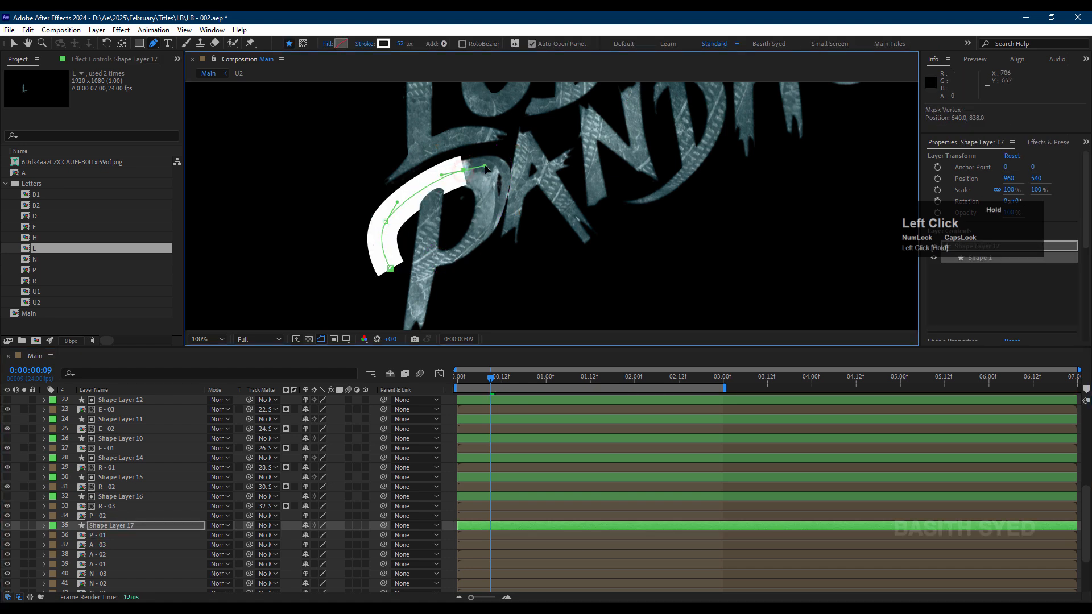
{"action": "mouse_move", "coordinate": [492, 203]}
{"action": "left_mouse_down"}
{"action": "mouse_move", "coordinate": [475, 242]}
{"action": "mouse_move", "coordinate": [439, 262]}
{"action": "left_mouse_up"}
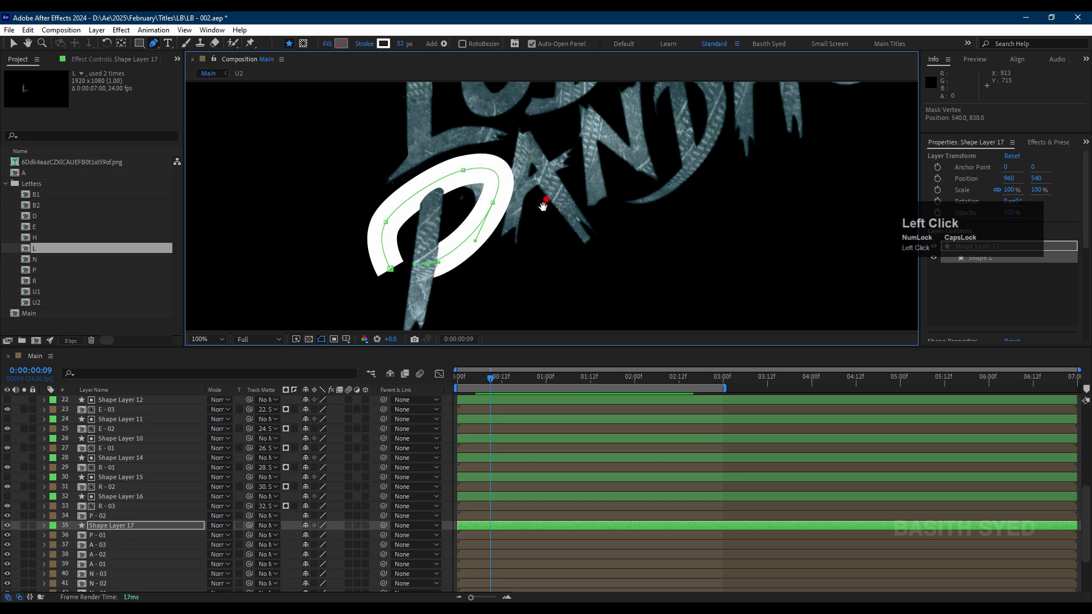
{"action": "left_click_drag", "start_coordinate": [541, 205], "coordinate": [537, 257]}
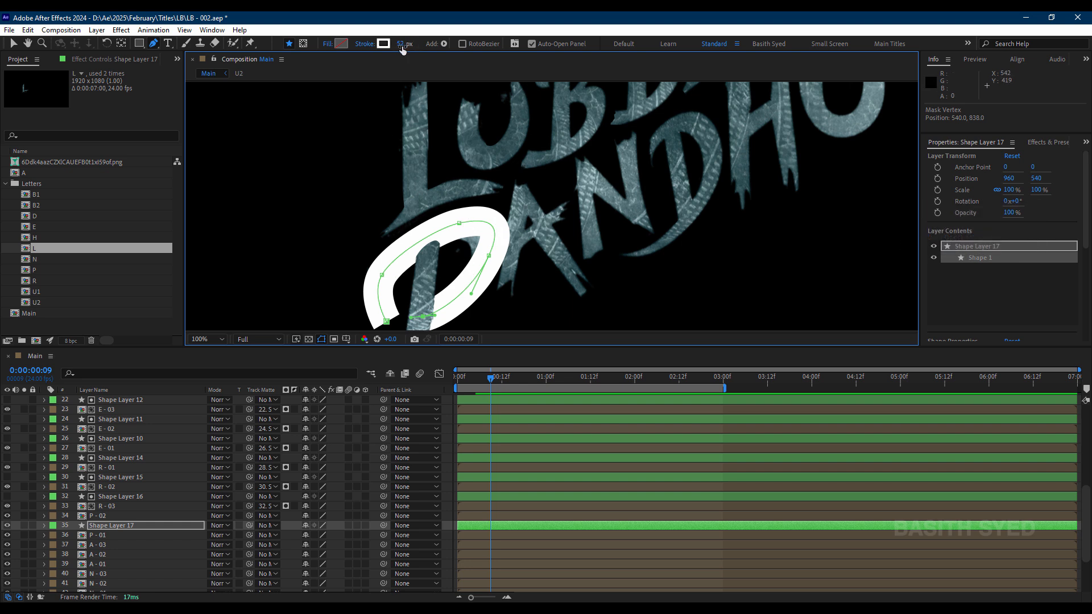
Step: Adjust the path's right and top points and their handles to follow the center of the P's bowl
{"action": "left_click", "coordinate": [489, 257]}
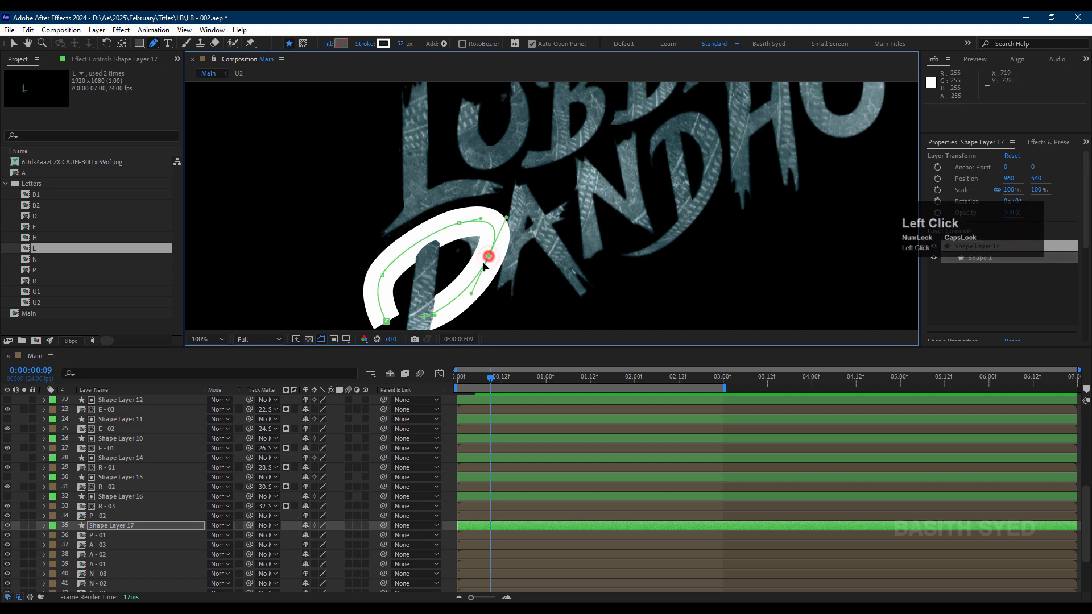
{"action": "left_click_drag", "start_coordinate": [483, 263], "coordinate": [479, 272]}
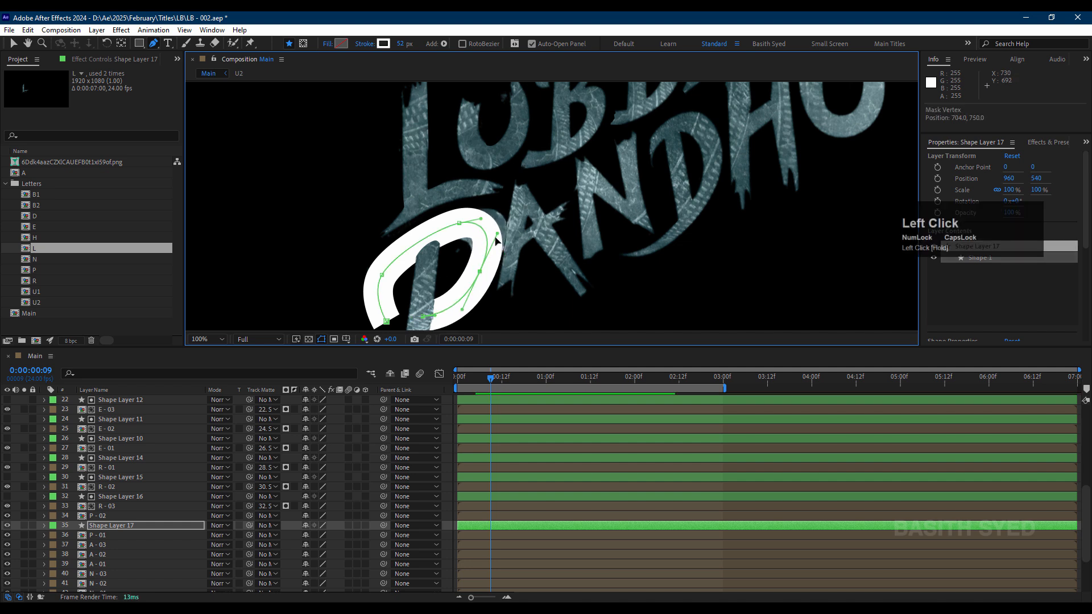
{"action": "left_click_drag", "start_coordinate": [497, 233], "coordinate": [450, 228]}
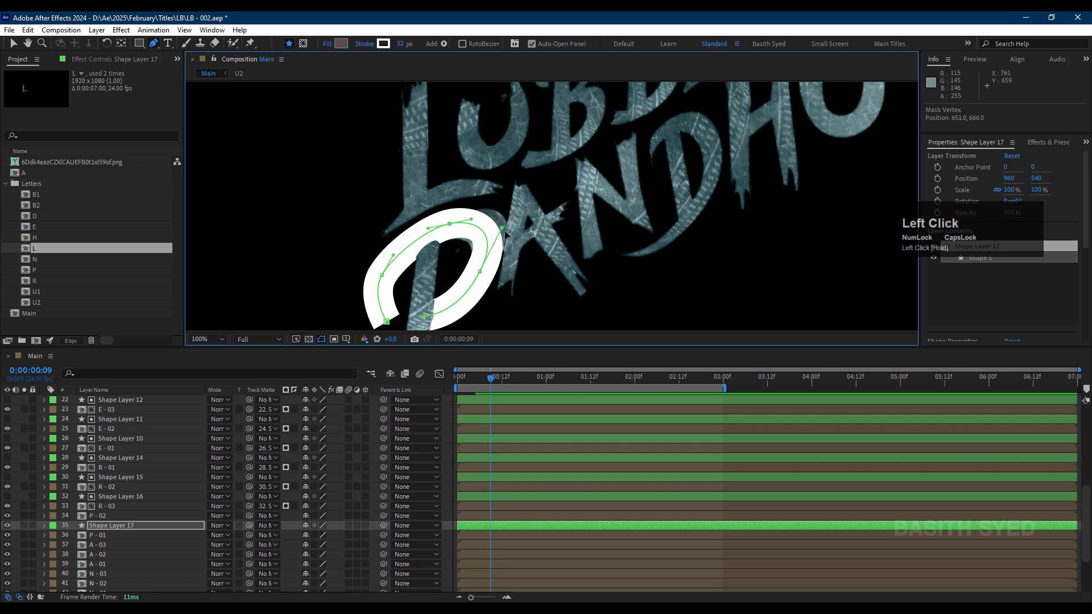
Step: Check P - 01 in isolation and widen Shape Layer 17's stroke to 96 px to cover the whole bowl
{"action": "left_click", "coordinate": [23, 535]}
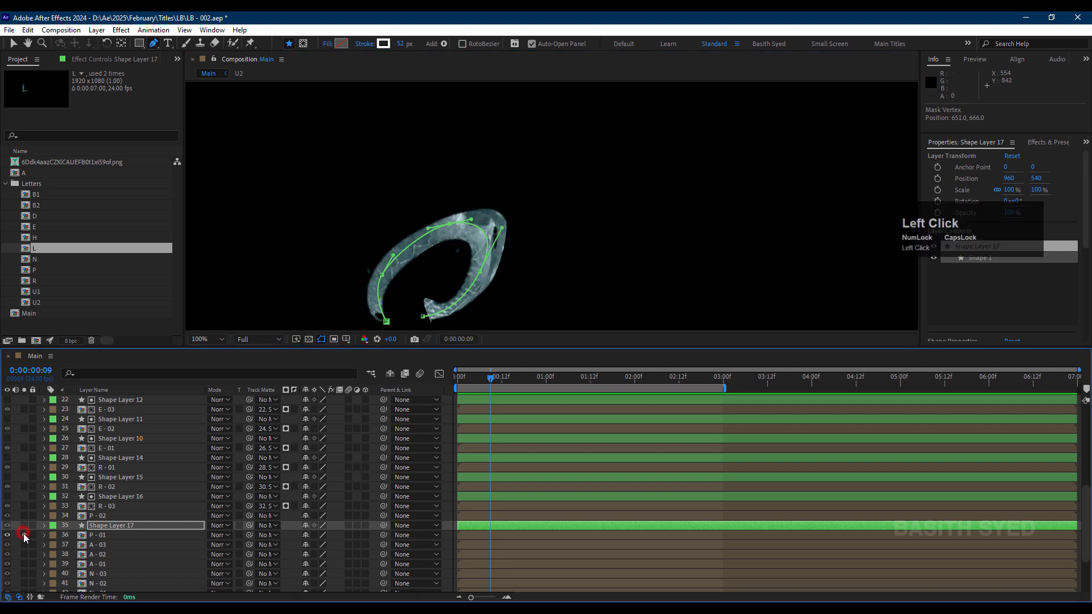
{"action": "left_click", "coordinate": [24, 535]}
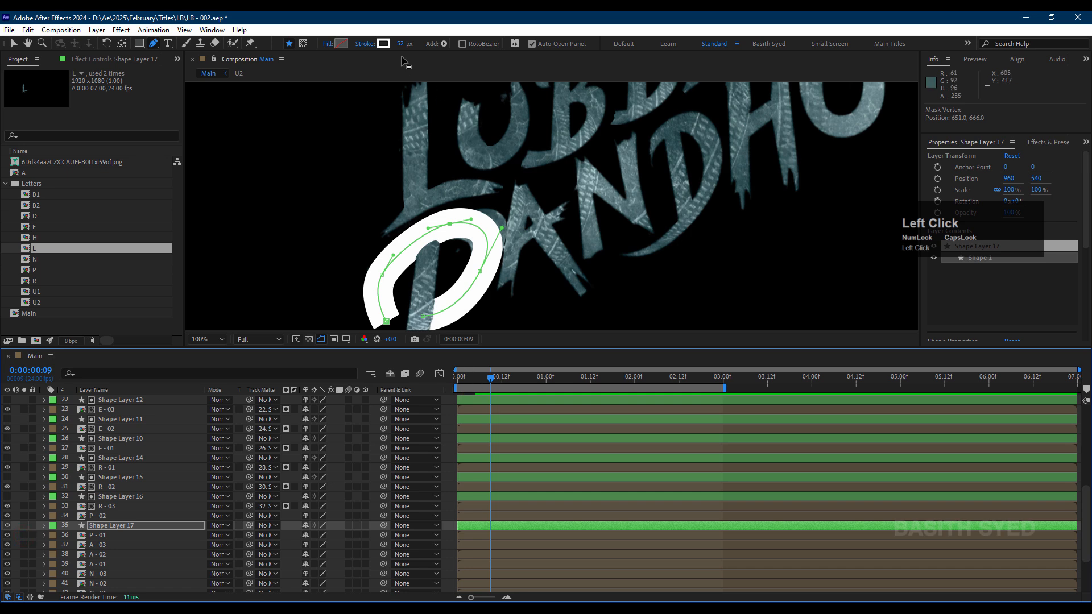
{"action": "left_click_drag", "start_coordinate": [402, 46], "coordinate": [426, 44]}
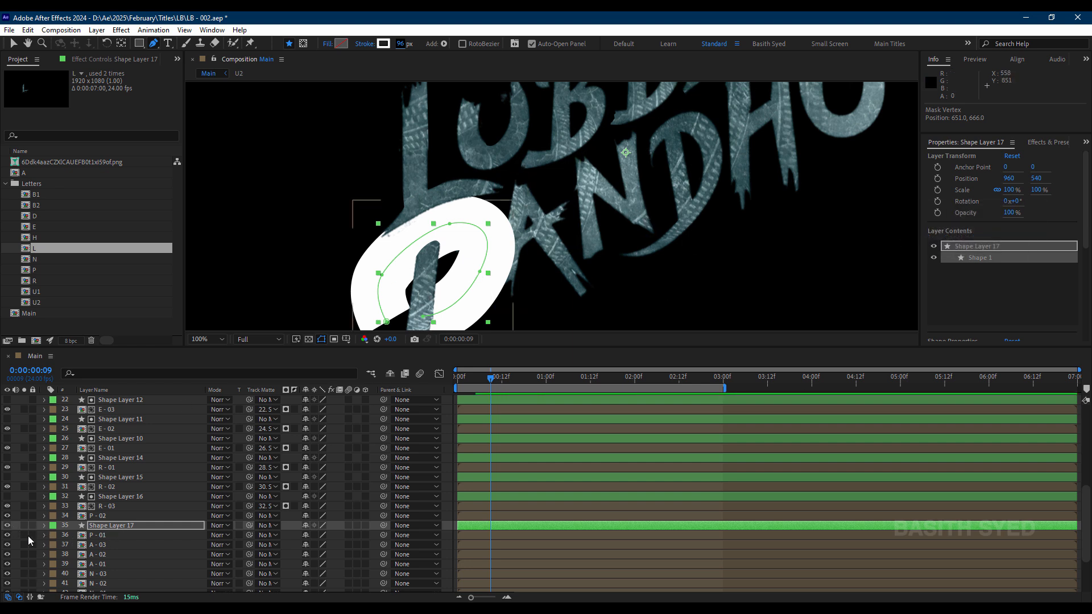
{"action": "left_click", "coordinate": [9, 526]}
{"action": "left_click", "coordinate": [9, 525]}
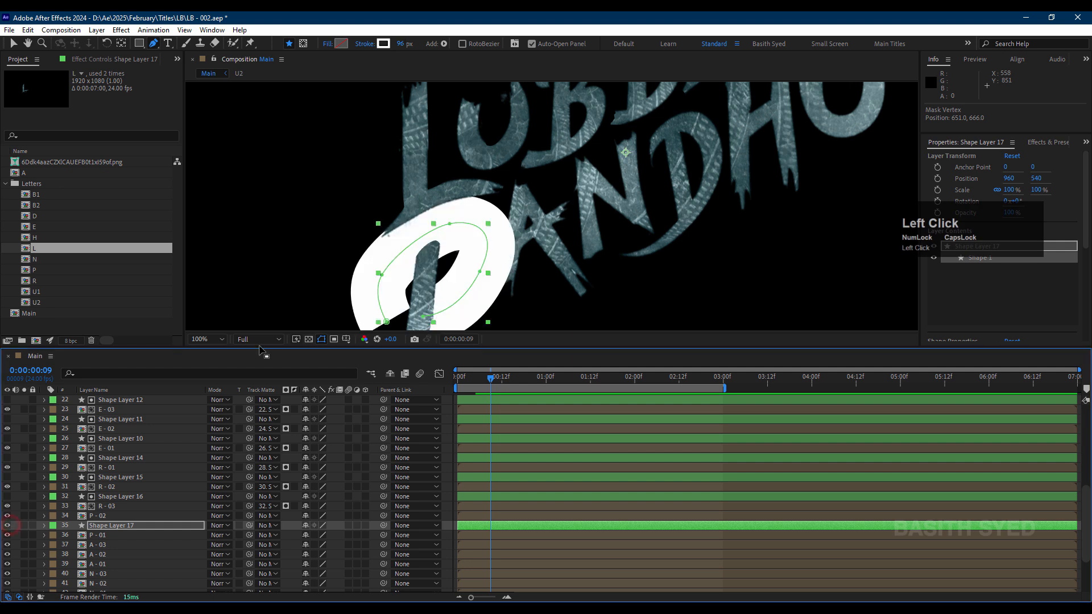
Step: Lower Shape Layer 17's opacity to 33% and check the stroke's coverage over the P at frame 1
{"action": "left_click", "coordinate": [124, 526]}
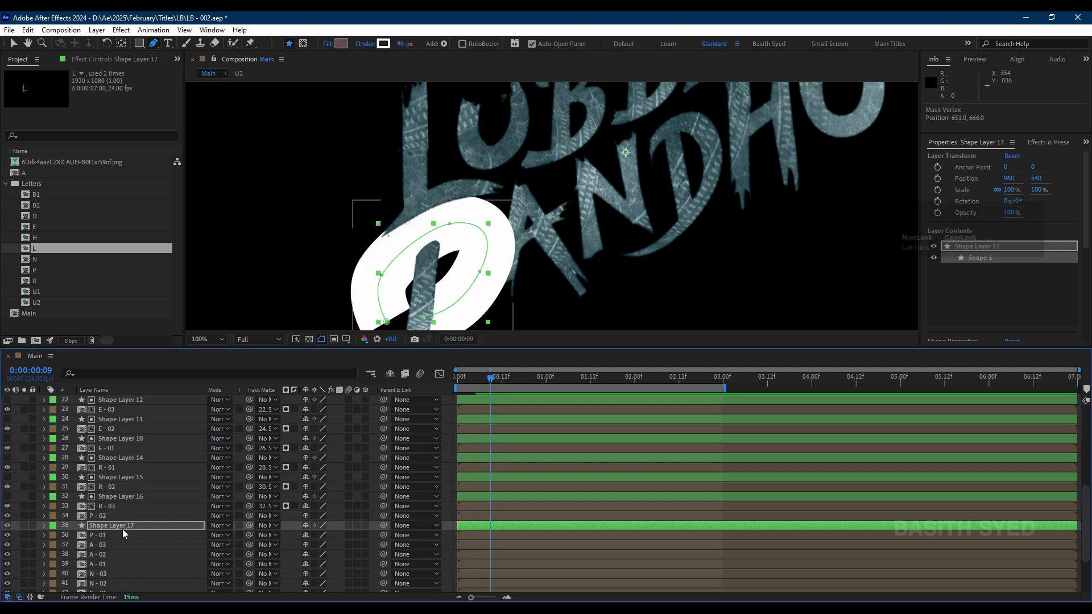
{"action": "key", "text": "t"}
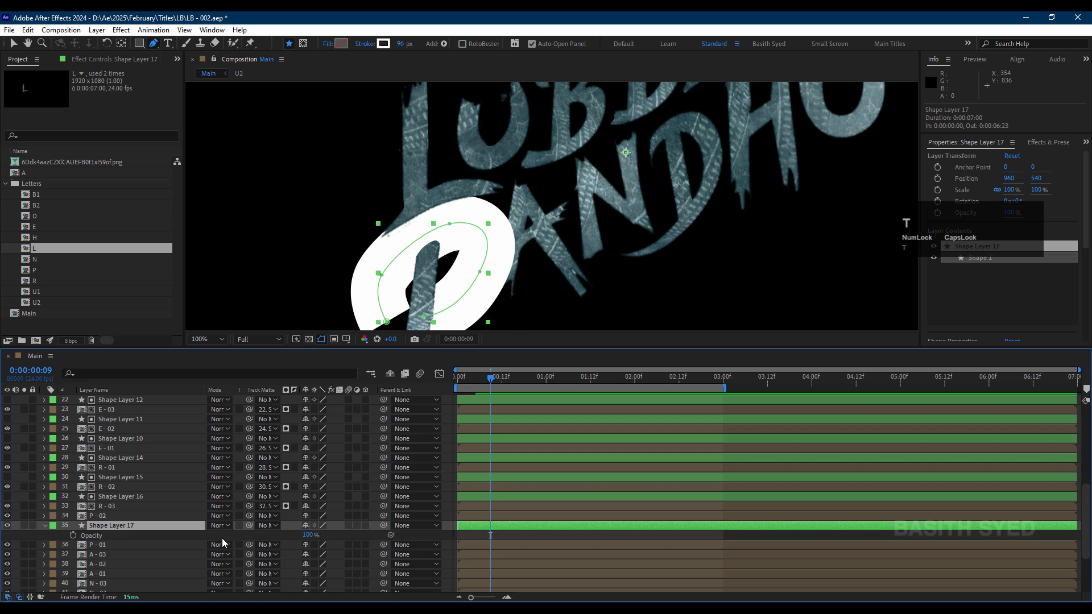
{"action": "left_click_drag", "start_coordinate": [308, 541], "coordinate": [273, 541]}
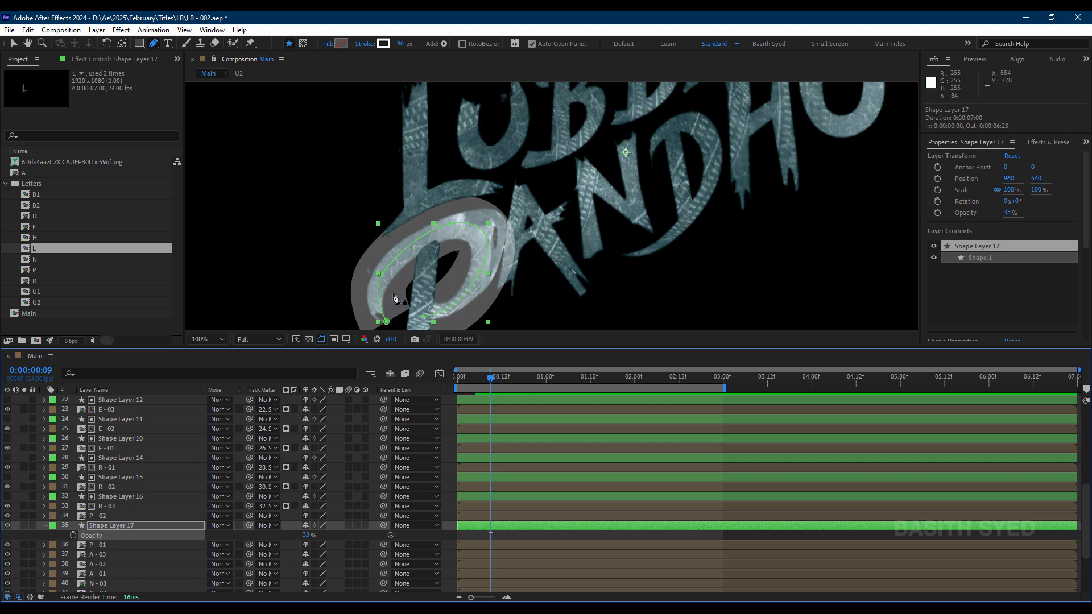
{"action": "left_click_drag", "start_coordinate": [476, 379], "coordinate": [462, 384]}
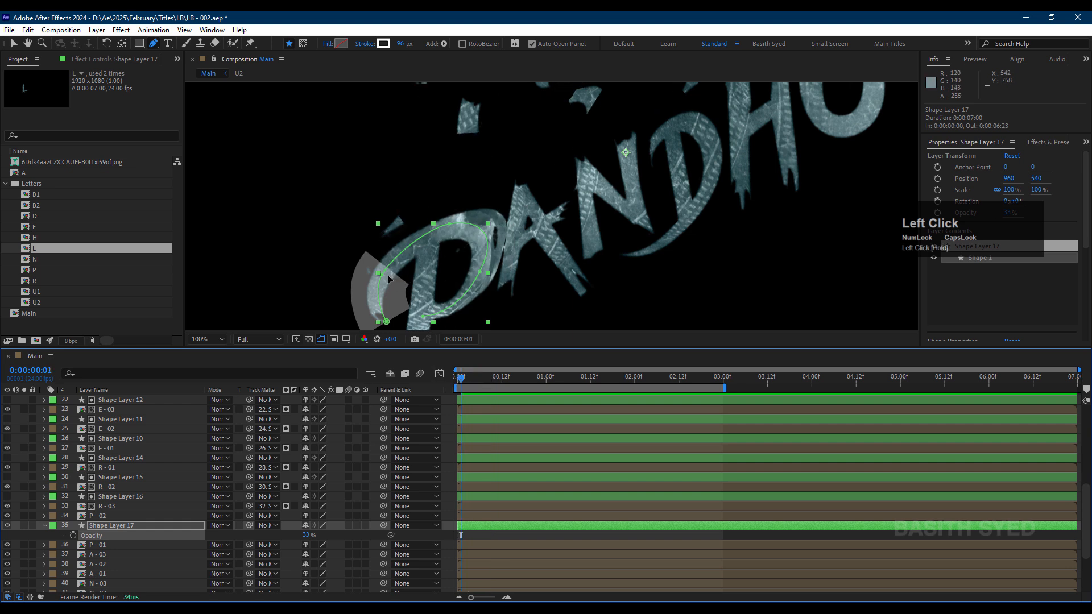
{"action": "left_click", "coordinate": [8, 527]}
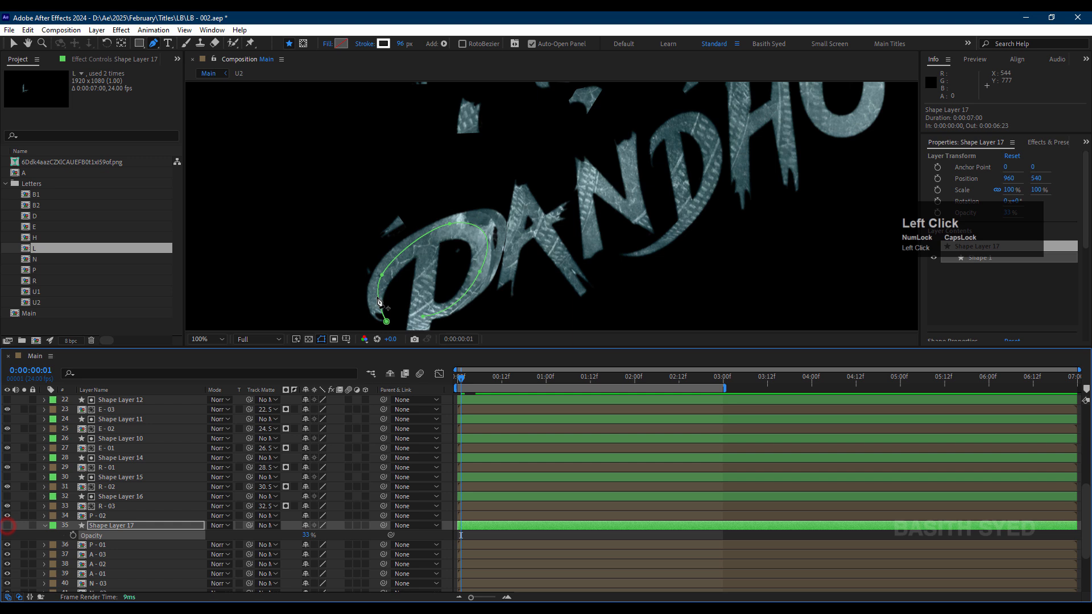
{"action": "left_click", "coordinate": [8, 526]}
Step: Restore Shape Layer 17's opacity to 100% and set it as the track matte of P - 01
{"action": "left_click_drag", "start_coordinate": [303, 535], "coordinate": [344, 535]}
{"action": "left_click_drag", "start_coordinate": [249, 545], "coordinate": [190, 526]}
Step: Solo P - 01 and scrub through to frame 12 to review its stroke reveal
{"action": "left_click", "coordinate": [24, 544]}
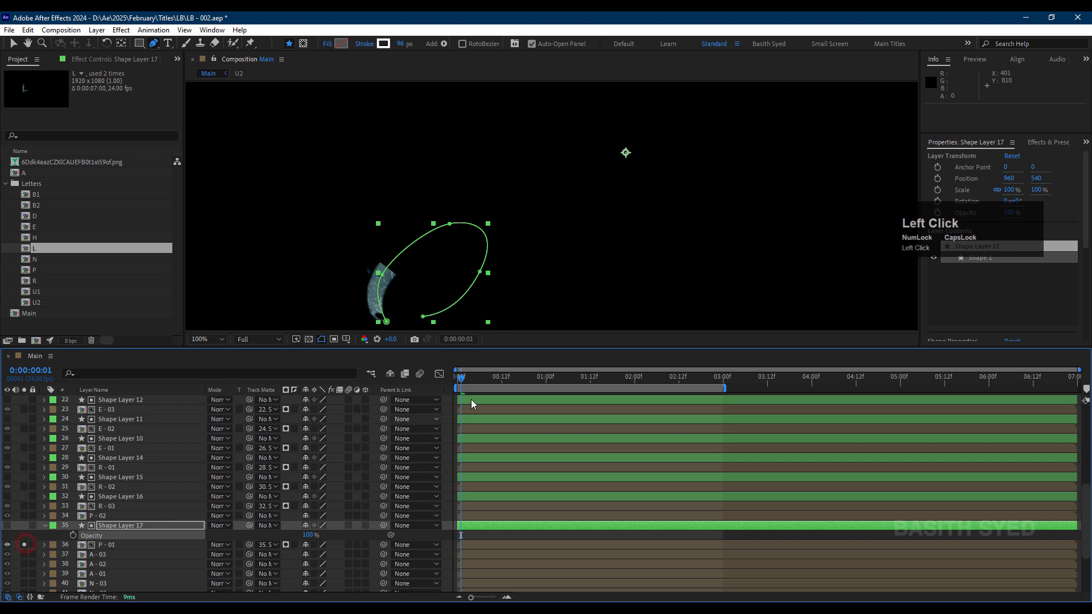
{"action": "mouse_move", "coordinate": [462, 384]}
{"action": "left_mouse_down"}
{"action": "mouse_move", "coordinate": [474, 379]}
{"action": "mouse_move", "coordinate": [464, 381]}
{"action": "left_mouse_up"}
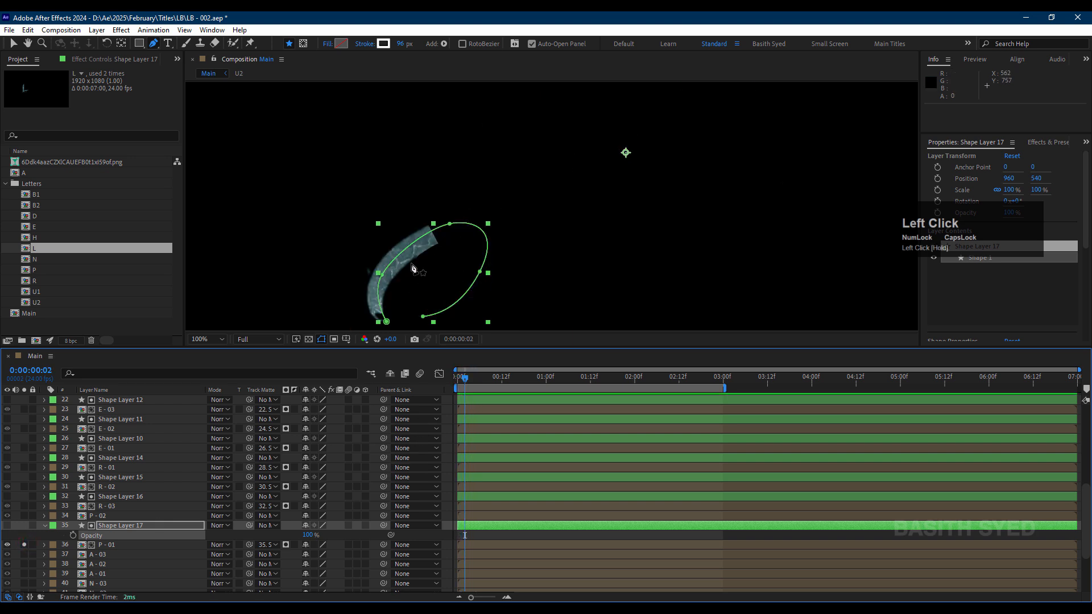
{"action": "left_click_drag", "start_coordinate": [481, 379], "coordinate": [502, 379]}
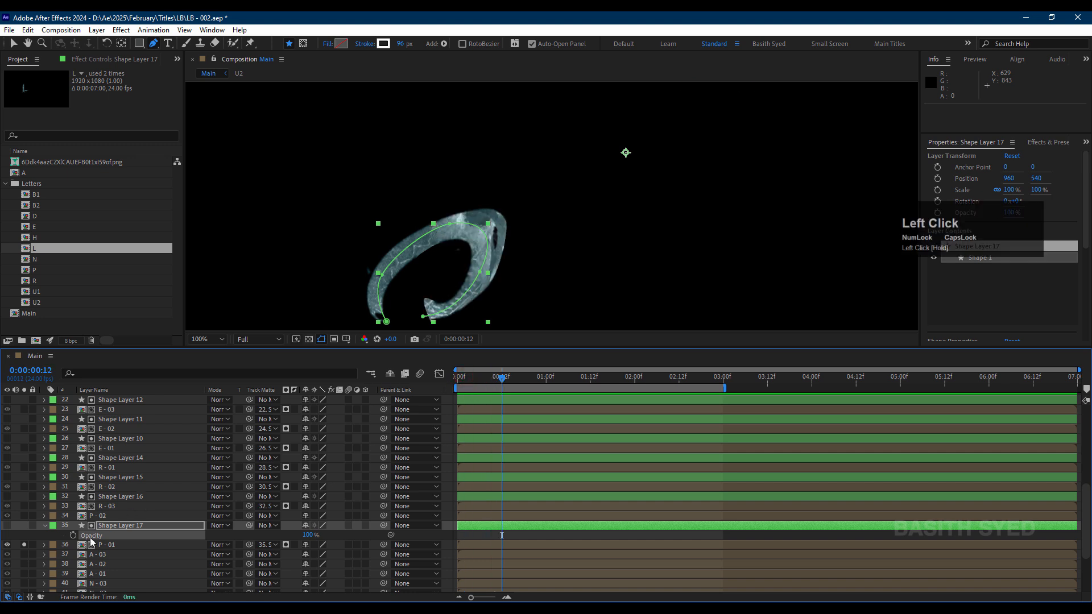
Step: Unsolo P - 01 and paste a copy of the stroke shape layer directly above P - 02
{"action": "left_click", "coordinate": [24, 545]}
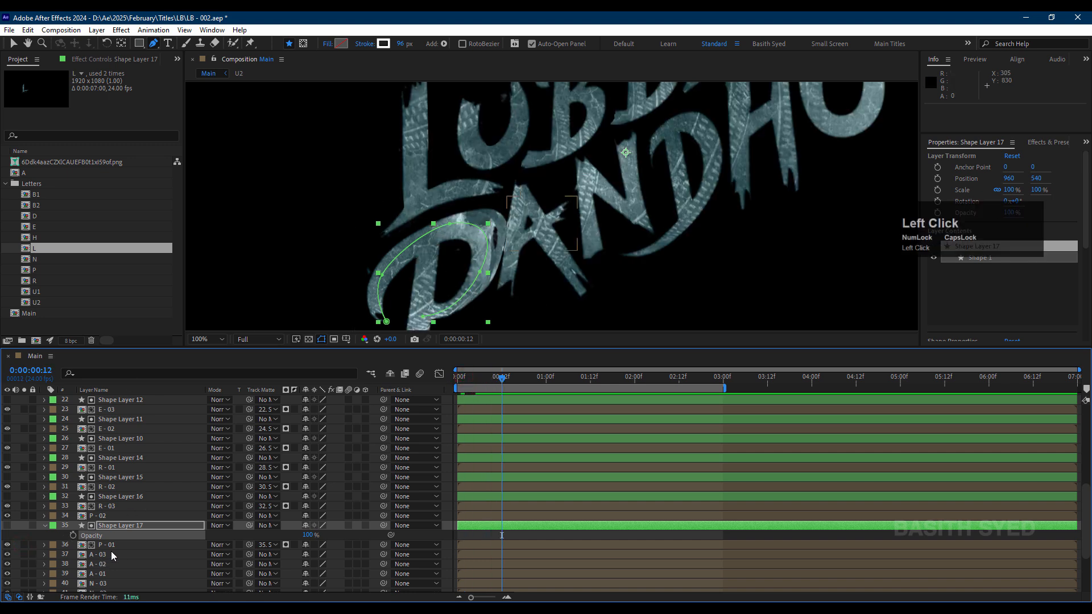
{"action": "left_click", "coordinate": [111, 552]}
{"action": "left_click", "coordinate": [122, 516]}
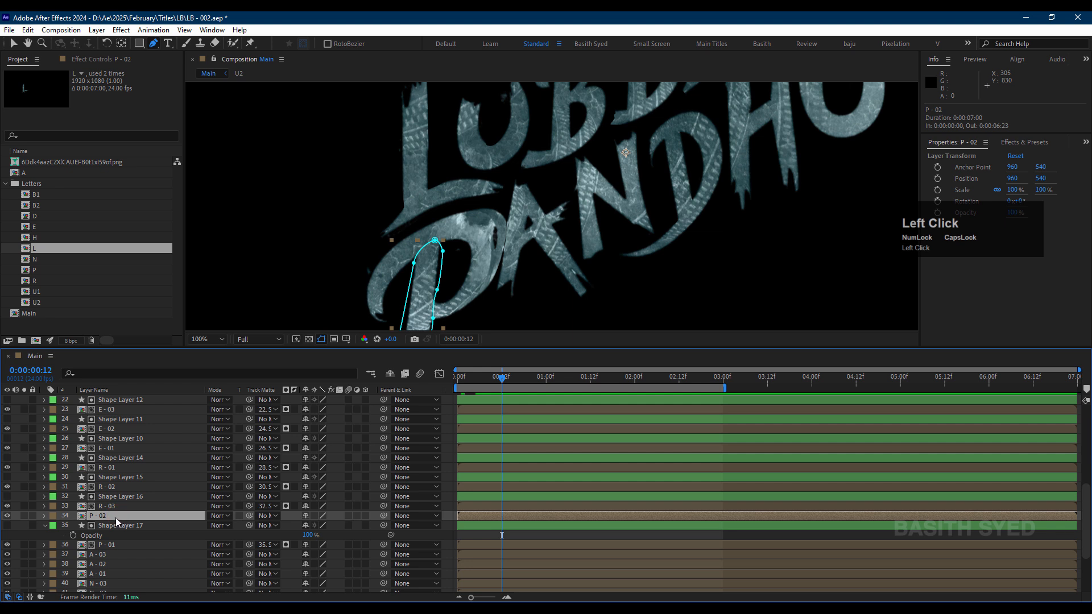
{"action": "left_click", "coordinate": [116, 518], "text": "ctrl"}
{"action": "key", "text": "ctrl+v"}
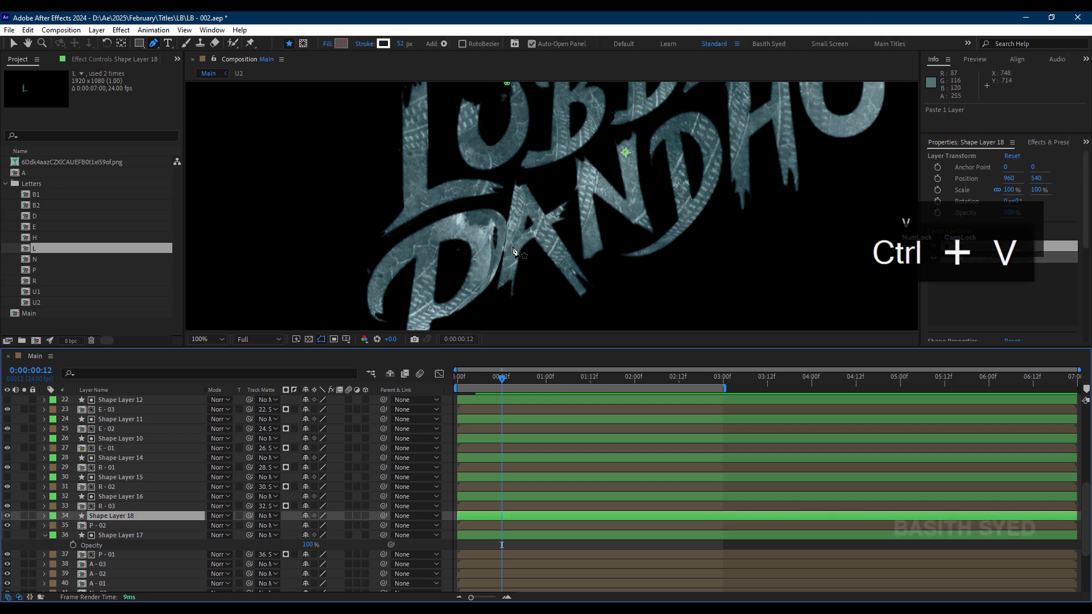
Step: Run Shape Layer 18's path down the full length of the P's stem and set it as the track matte of P - 02
{"action": "left_click_drag", "start_coordinate": [512, 236], "coordinate": [703, 278]}
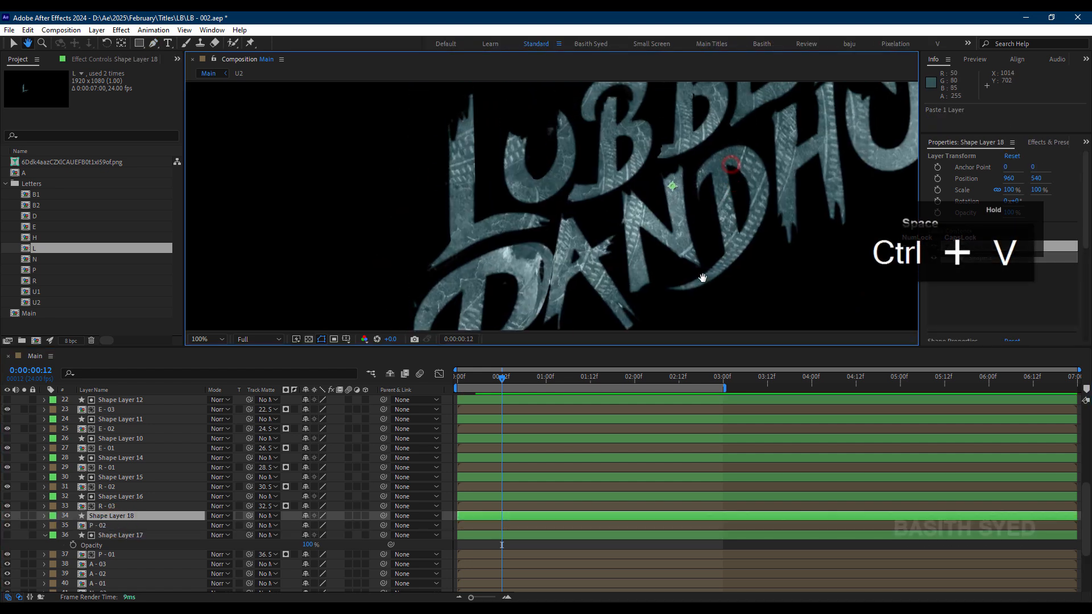
{"action": "left_click_drag", "start_coordinate": [710, 166], "coordinate": [702, 205]}
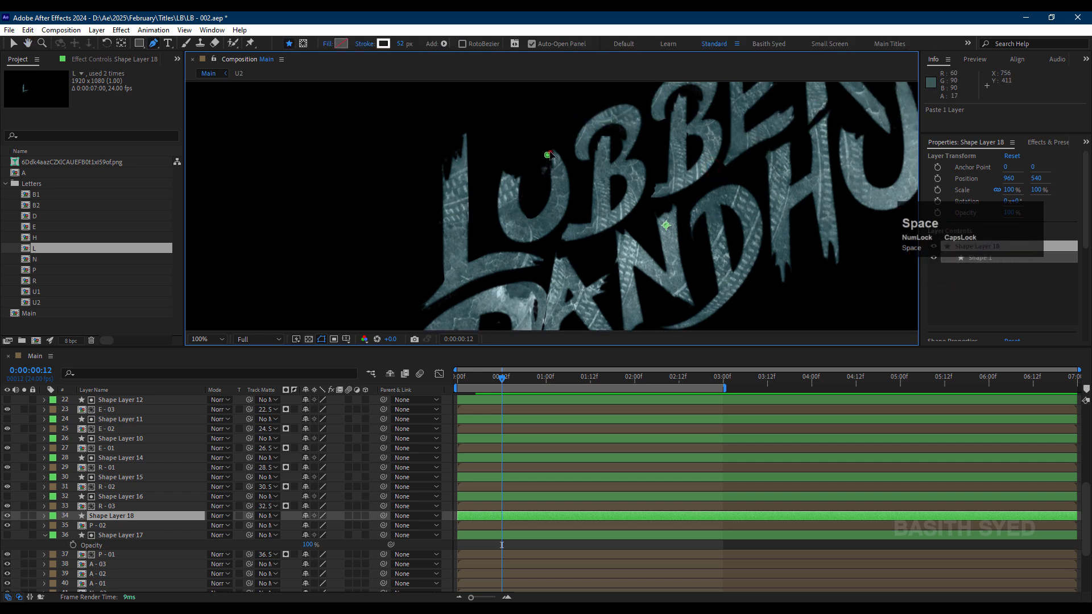
{"action": "left_click_drag", "start_coordinate": [550, 153], "coordinate": [521, 208]}
{"action": "left_click_drag", "start_coordinate": [541, 246], "coordinate": [557, 147]}
{"action": "left_click", "coordinate": [509, 268]}
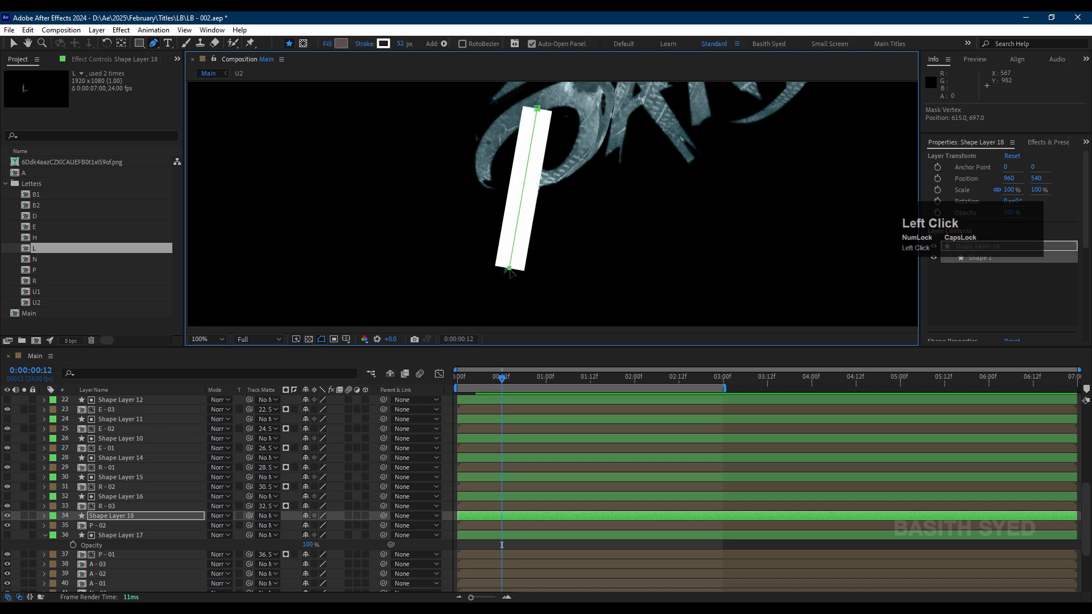
{"action": "left_click_drag", "start_coordinate": [509, 269], "coordinate": [511, 280]}
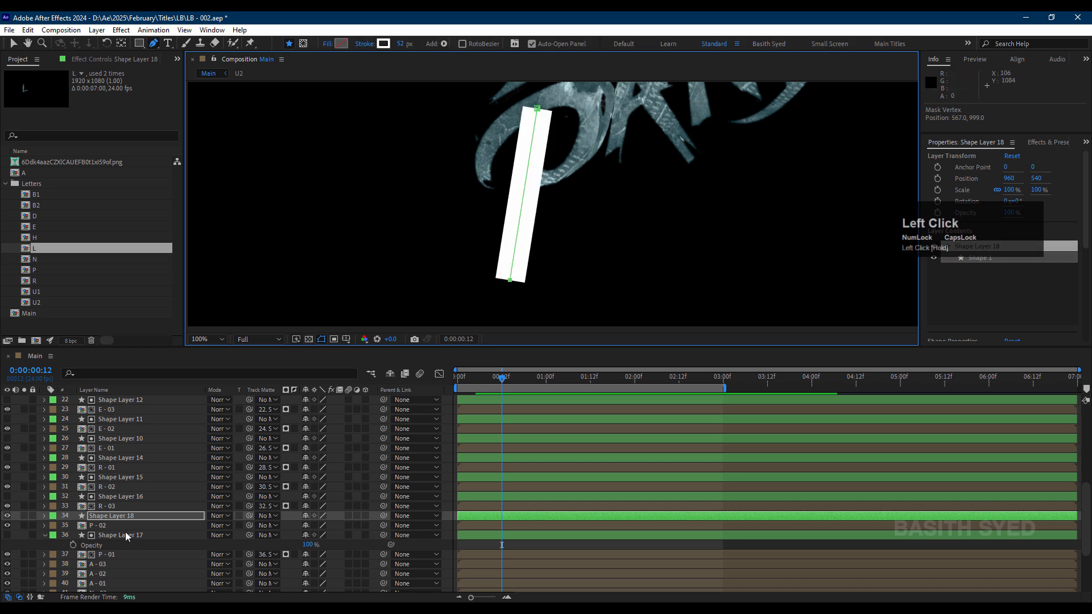
{"action": "left_click_drag", "start_coordinate": [249, 526], "coordinate": [158, 518]}
{"action": "key", "text": "space"}
{"action": "left_click_drag", "start_coordinate": [575, 194], "coordinate": [430, 300]}
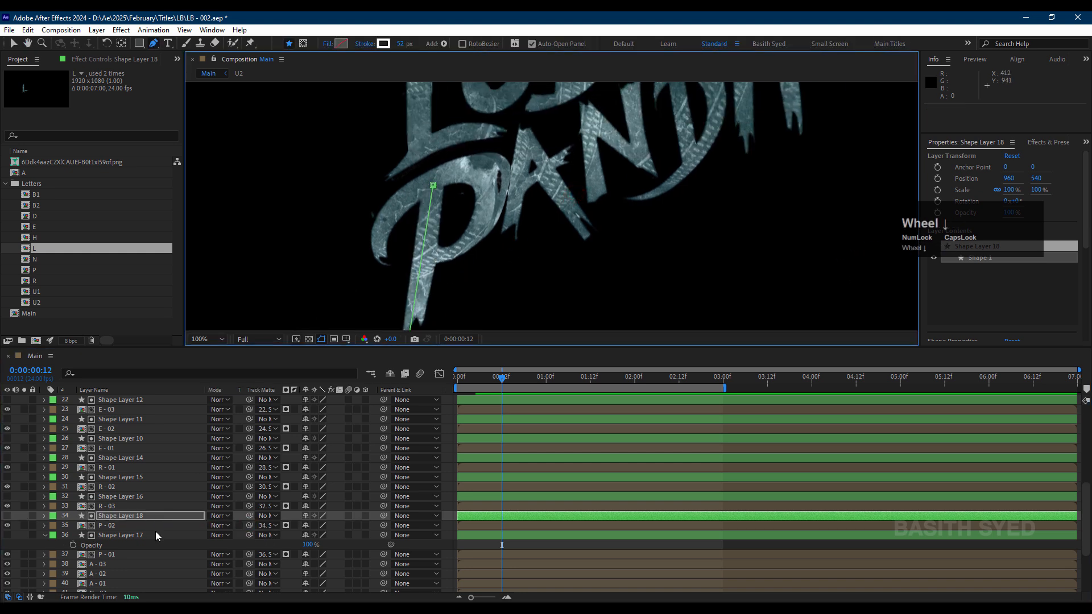
Step: Paste the stroke shape layer above A - 01 and run its path from the foot to the tip of the A's left leg
{"action": "scroll", "coordinate": [155, 531], "scroll_direction": "down", "scroll_amount": 3}
{"action": "left_click", "coordinate": [109, 557]}
{"action": "key", "text": "ctrl+v"}
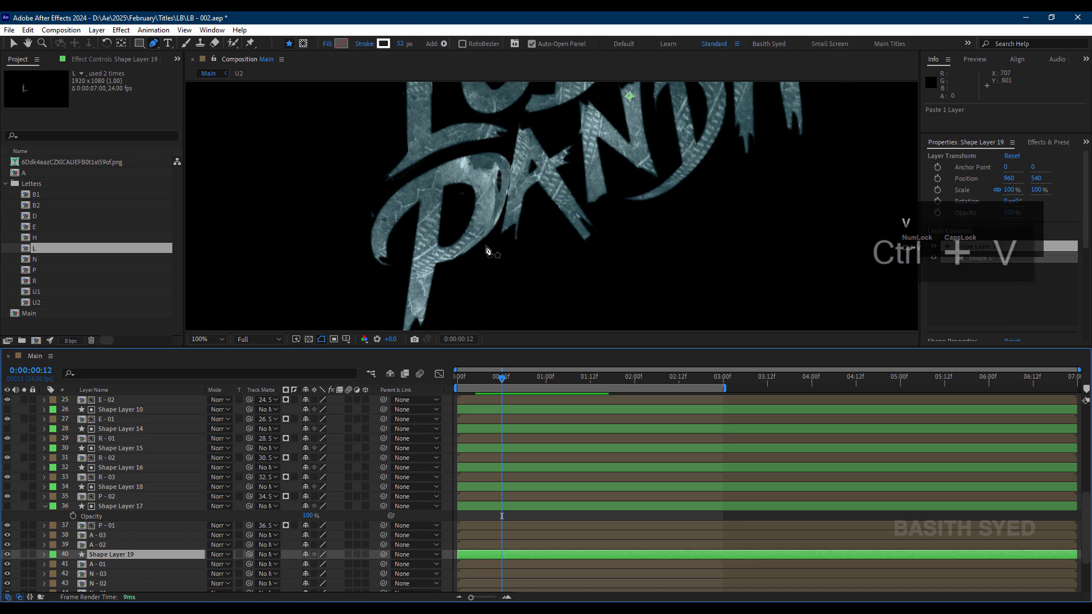
{"action": "key", "text": "space"}
{"action": "left_click_drag", "start_coordinate": [637, 131], "coordinate": [643, 243]}
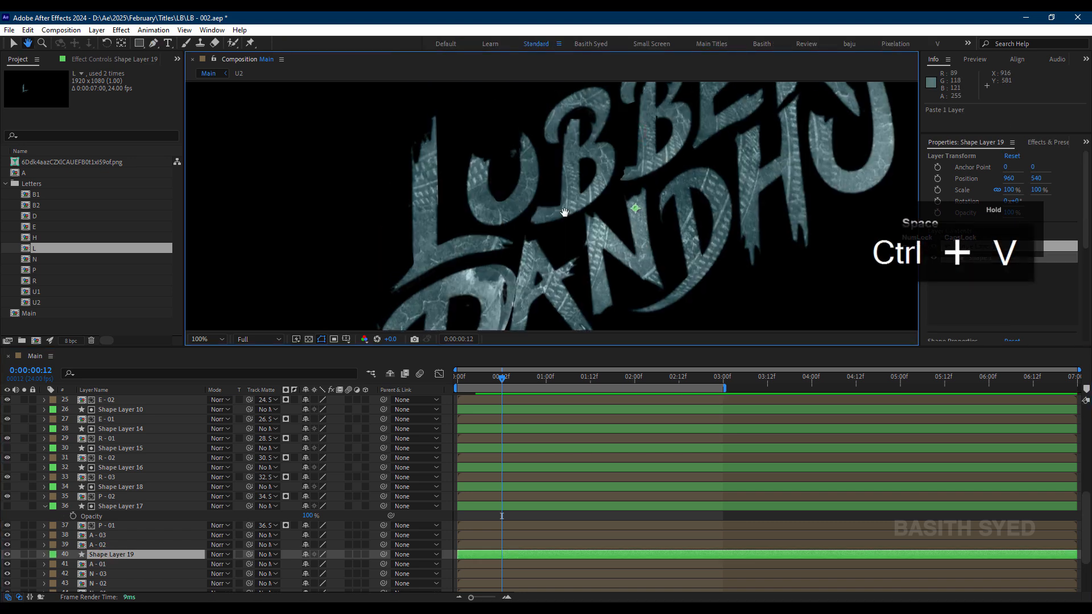
{"action": "left_click_drag", "start_coordinate": [516, 138], "coordinate": [519, 260]}
{"action": "left_click", "coordinate": [542, 151]}
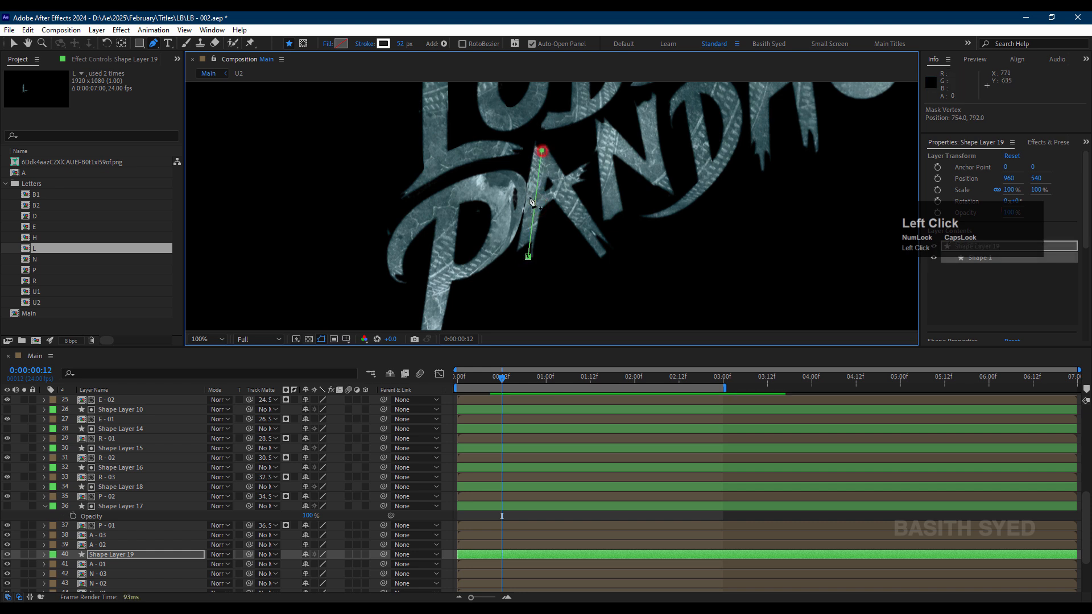
Step: Check A - 01 in isolation, nudge the path's upper end, and set Shape Layer 19 as the track matte of A - 01
{"action": "left_click", "coordinate": [24, 563]}
{"action": "left_click", "coordinate": [24, 563]}
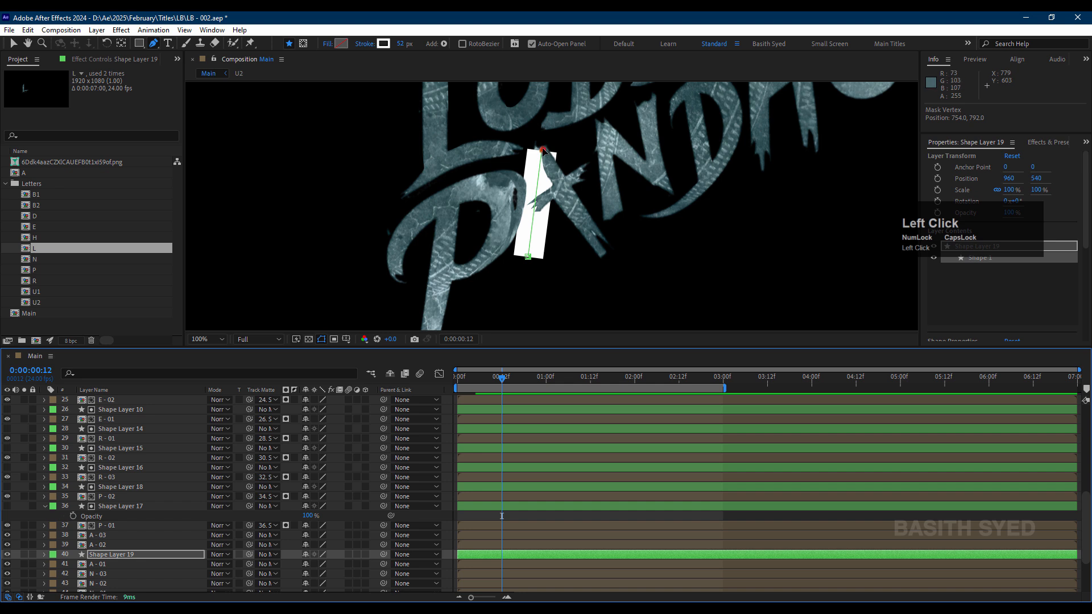
{"action": "left_click_drag", "start_coordinate": [542, 150], "coordinate": [543, 149]}
{"action": "left_click_drag", "start_coordinate": [249, 564], "coordinate": [109, 553]}
Step: Paste the stroke shape layer above A - 02 and move its path's starting point to the tip of the A
{"action": "left_click", "coordinate": [107, 547]}
{"action": "key", "text": "ctrl+v"}
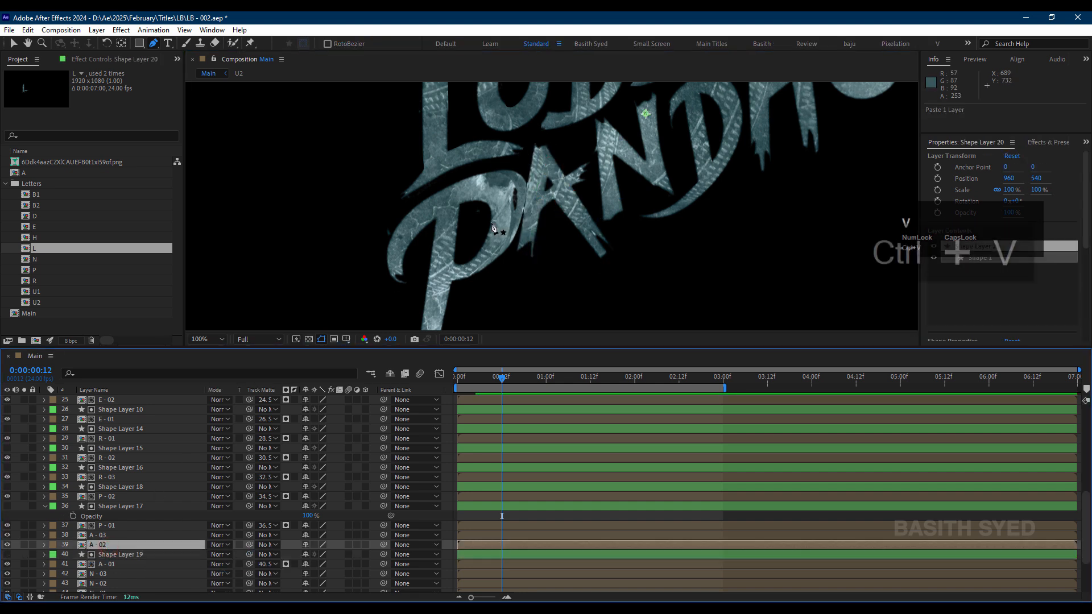
{"action": "left_click_drag", "start_coordinate": [585, 137], "coordinate": [560, 238]}
{"action": "key", "text": "g"}
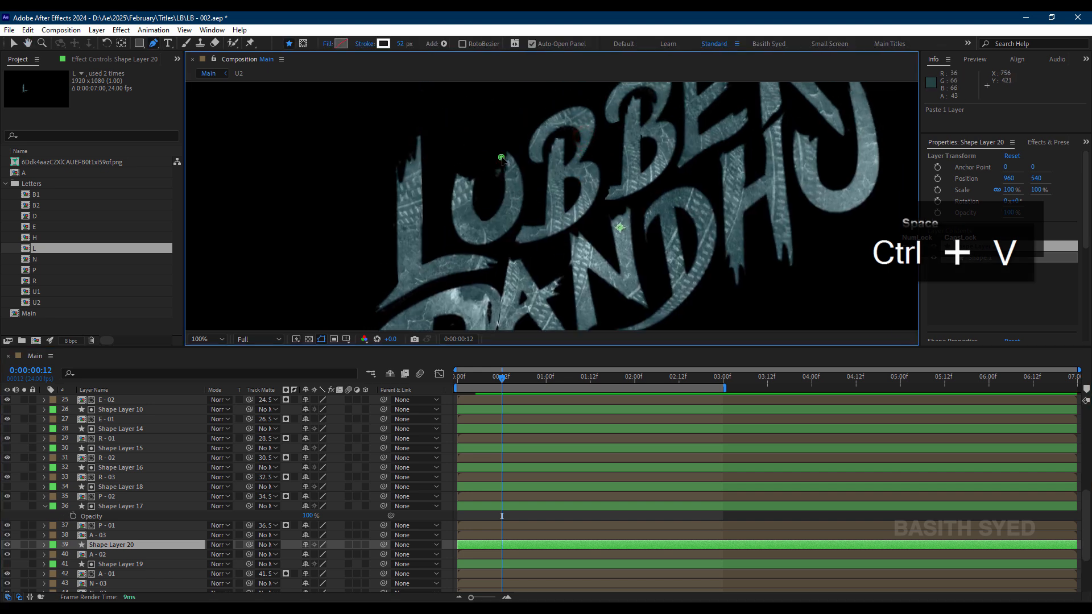
{"action": "left_click_drag", "start_coordinate": [503, 159], "coordinate": [512, 266]}
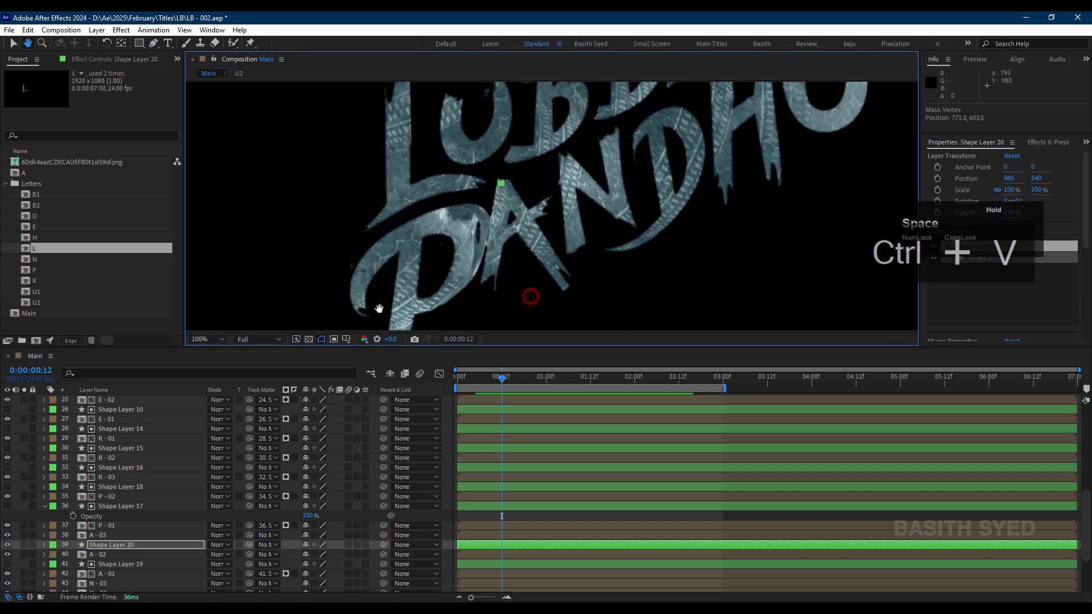
Step: Extend Shape Layer 20's path down the A's right leg and set it as the track matte of A - 02
{"action": "left_click", "coordinate": [130, 556]}
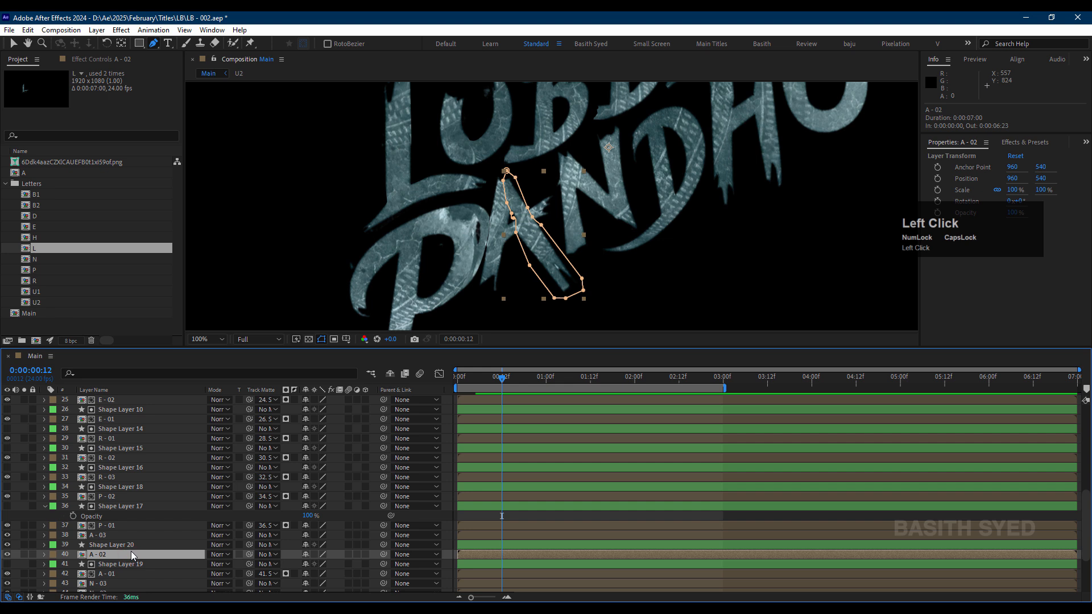
{"action": "left_click", "coordinate": [131, 545]}
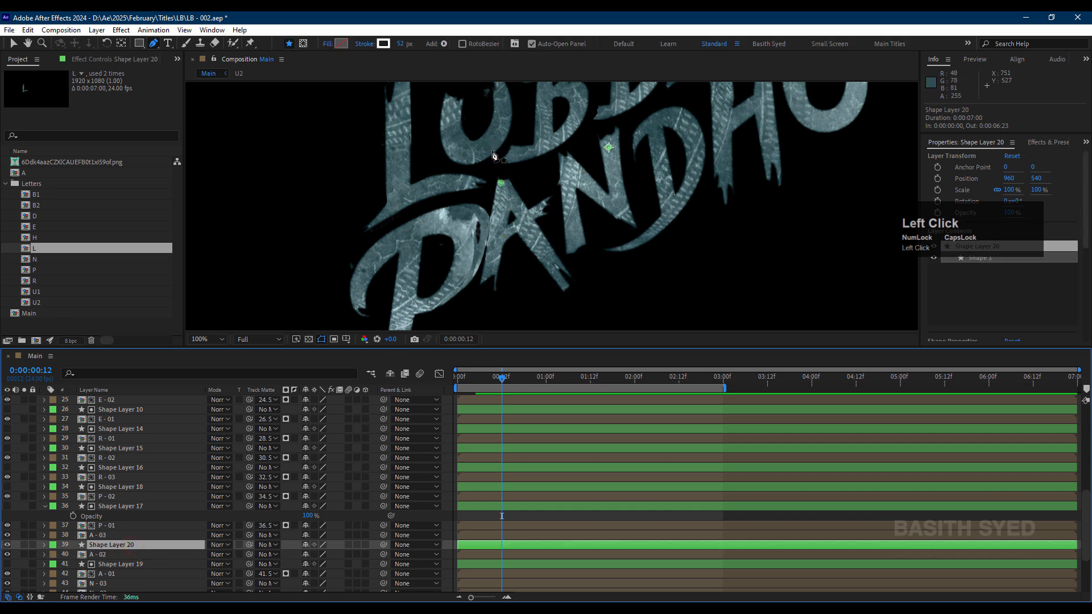
{"action": "left_click", "coordinate": [499, 181]}
{"action": "left_click", "coordinate": [578, 291]}
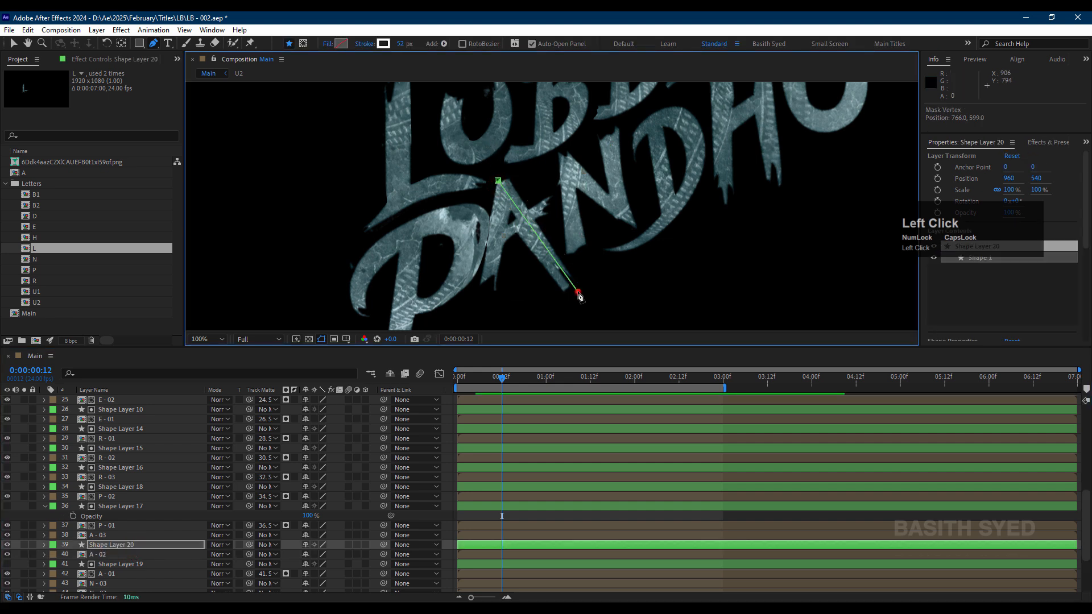
{"action": "left_click_drag", "start_coordinate": [250, 555], "coordinate": [181, 545]}
Step: Matte A - 03 with a pasted stroke shape layer whose path runs along the A's crossbar
{"action": "key", "text": "ctrl+v"}
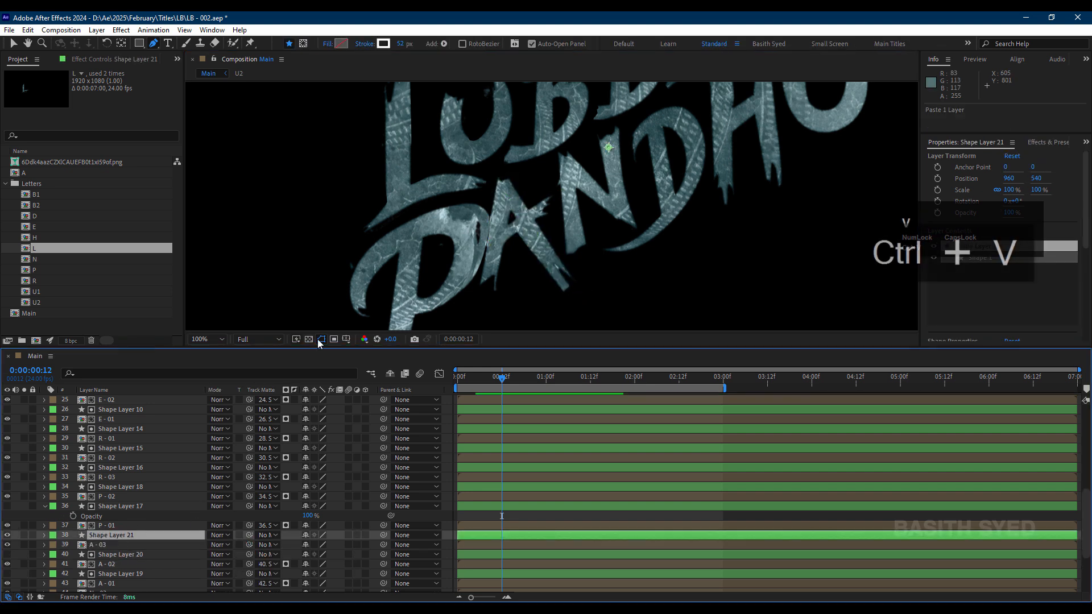
{"action": "left_click_drag", "start_coordinate": [563, 117], "coordinate": [553, 171]}
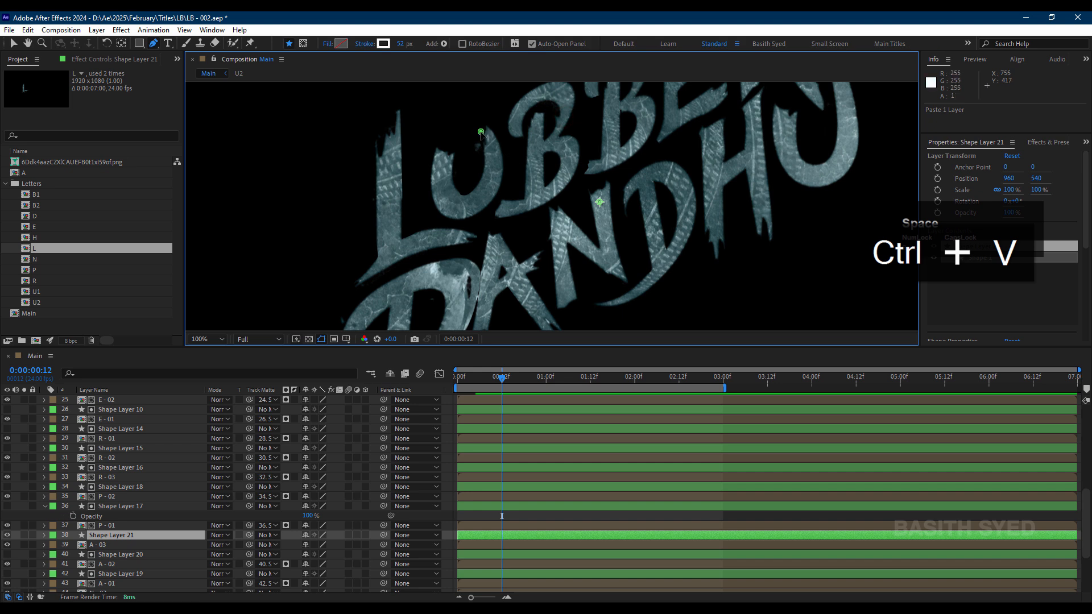
{"action": "left_click", "coordinate": [481, 267]}
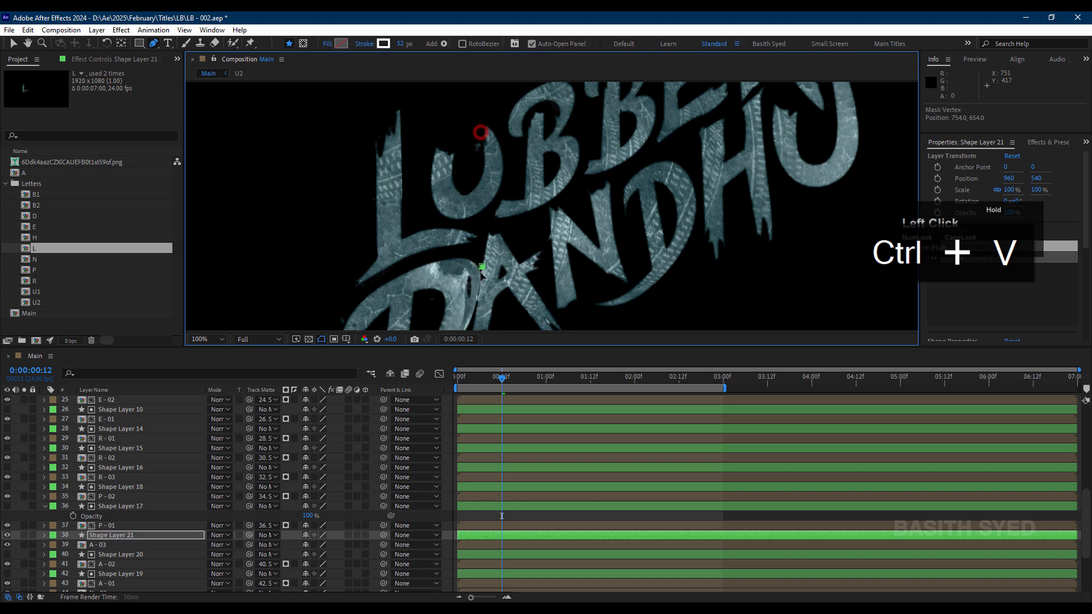
{"action": "left_click", "coordinate": [540, 254]}
{"action": "left_click_drag", "start_coordinate": [251, 545], "coordinate": [188, 536]}
Step: Paste the stroke shape layer above N - 01 and run its path from the foot to the top of the N's left stem
{"action": "scroll", "coordinate": [116, 566], "scroll_direction": "down", "scroll_amount": 2}
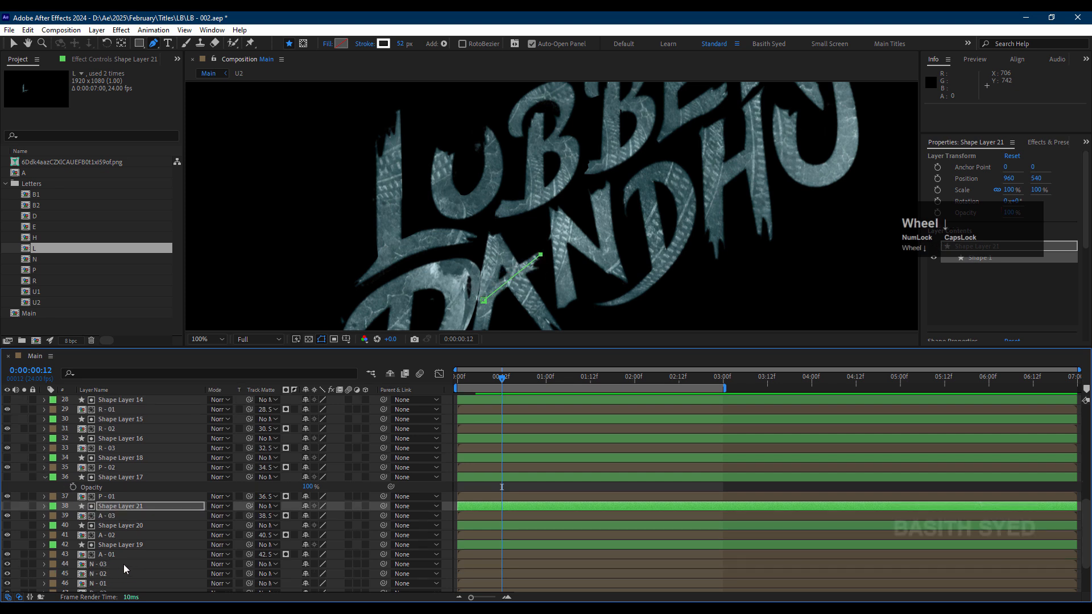
{"action": "left_click", "coordinate": [113, 554]}
{"action": "key", "text": "ctrl+v"}
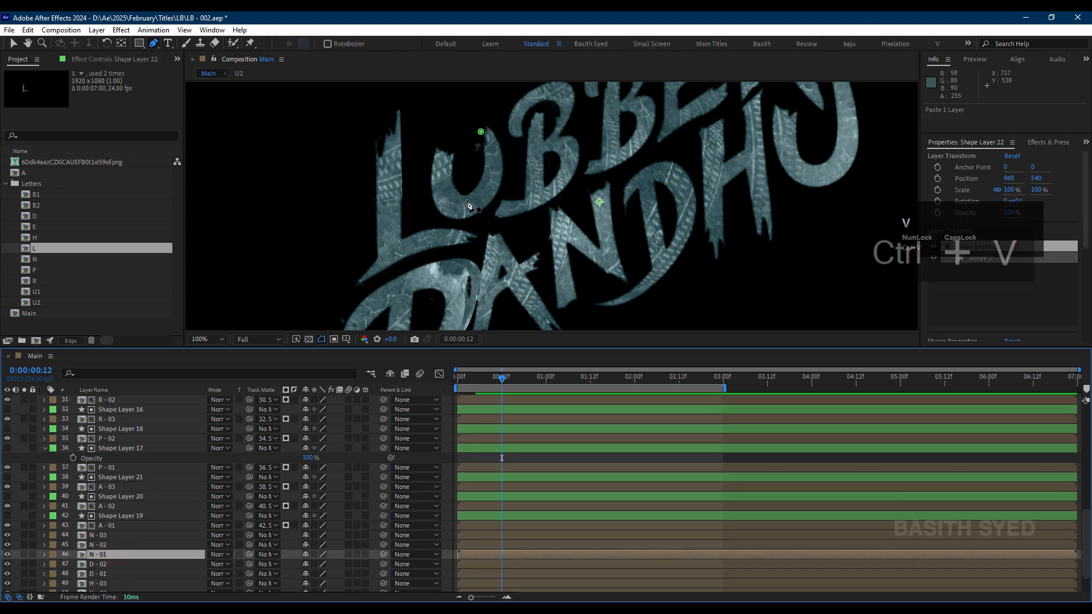
{"action": "left_click", "coordinate": [478, 131]}
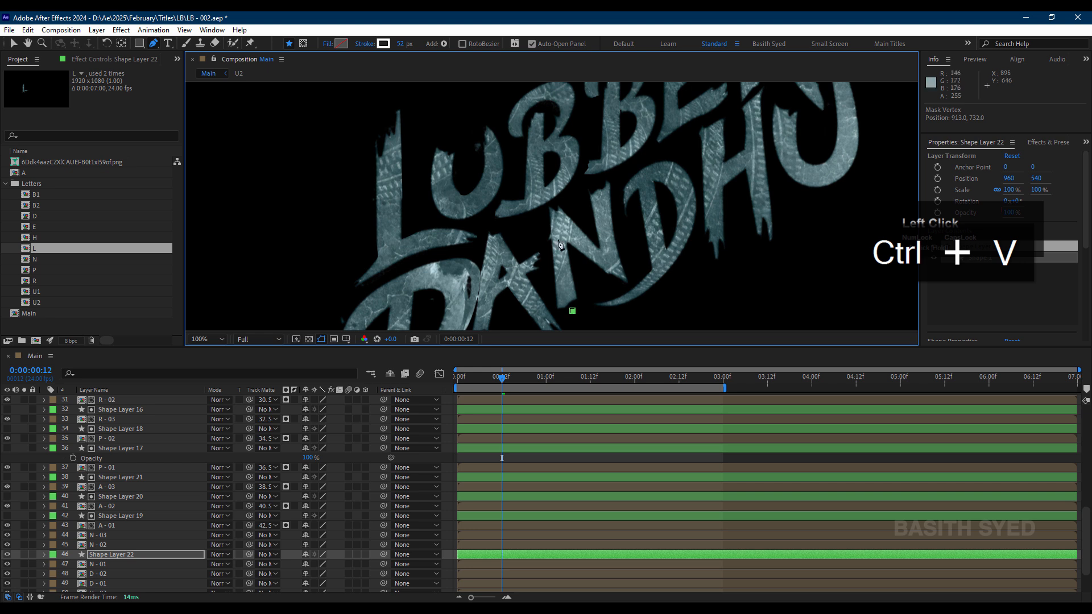
{"action": "left_click", "coordinate": [551, 211]}
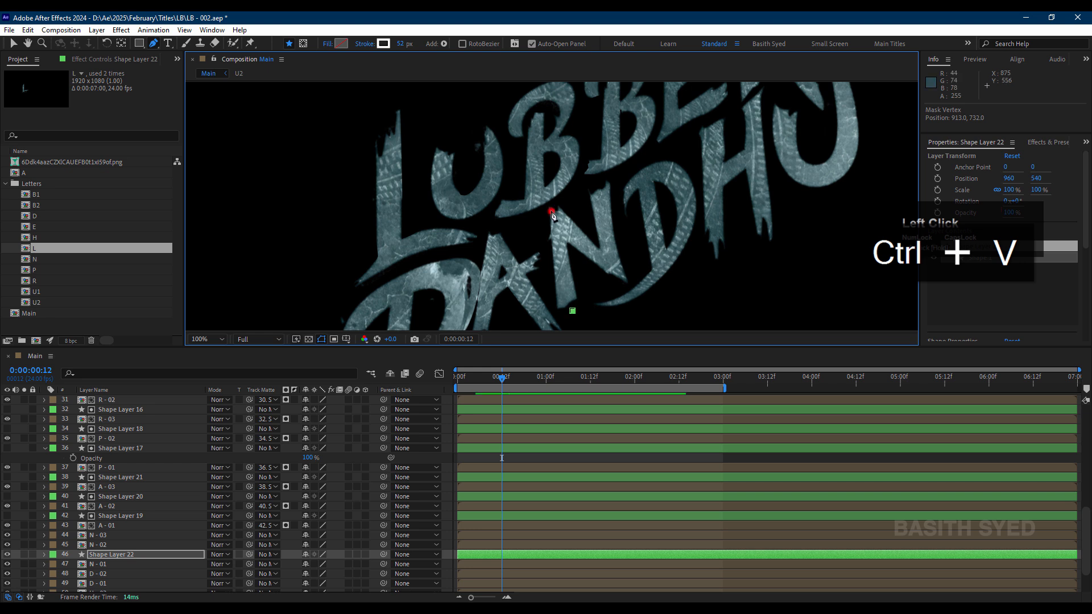
Step: Raise the upper end of Shape Layer 22's path to cover the N's left stem and set it as the track matte of N - 01
{"action": "left_click", "coordinate": [109, 565]}
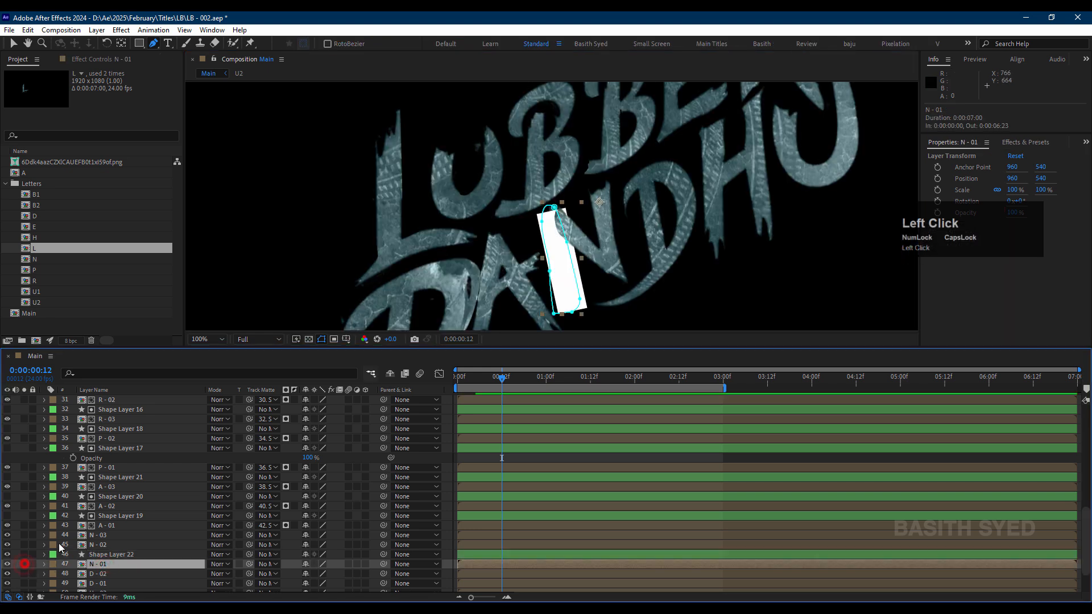
{"action": "left_click", "coordinate": [114, 556]}
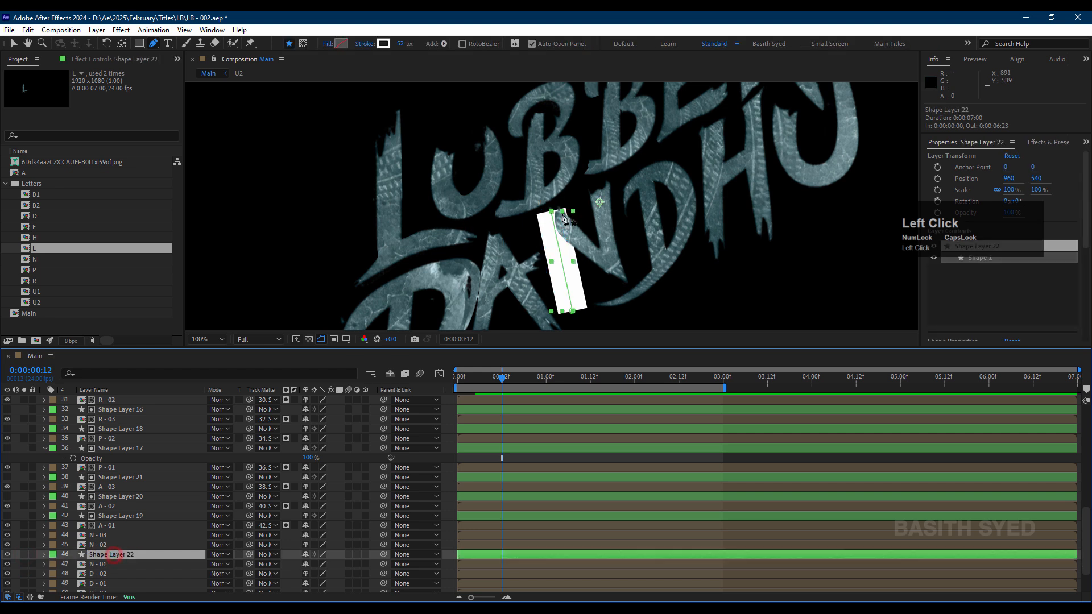
{"action": "left_click", "coordinate": [556, 219]}
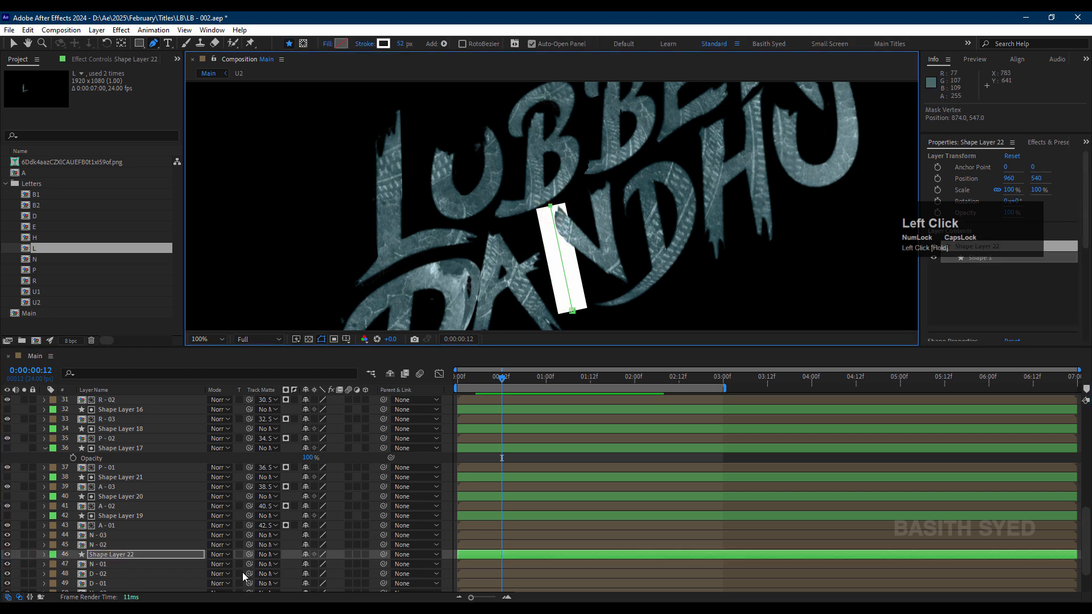
{"action": "left_click_drag", "start_coordinate": [249, 565], "coordinate": [153, 550]}
Step: Matte N - 02 with a pasted stroke shape layer whose path follows the N's diagonal
{"action": "left_click", "coordinate": [153, 551]}
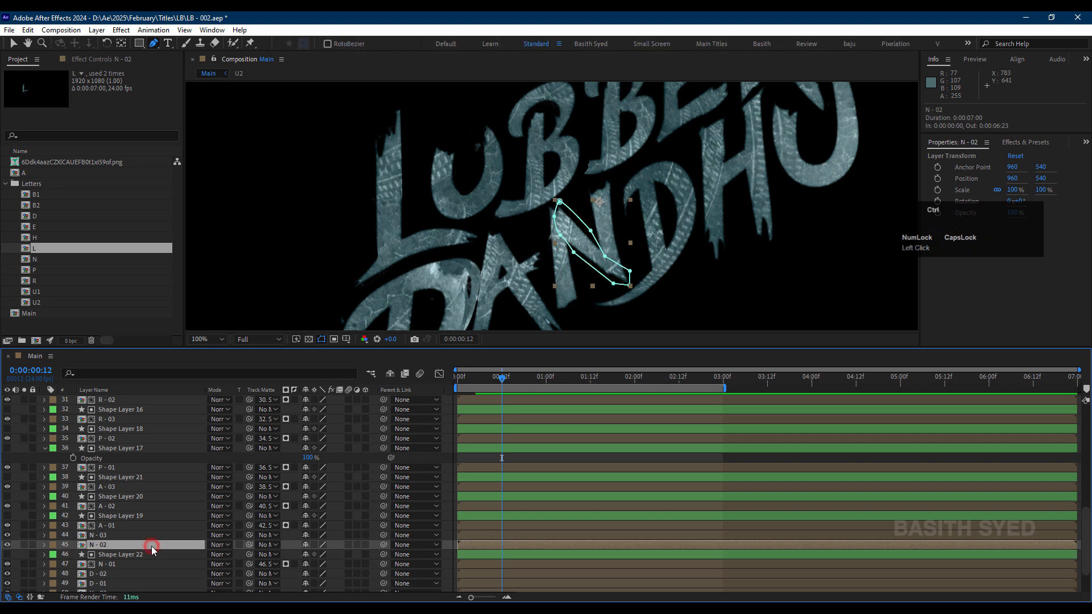
{"action": "key", "text": "ctrl+v"}
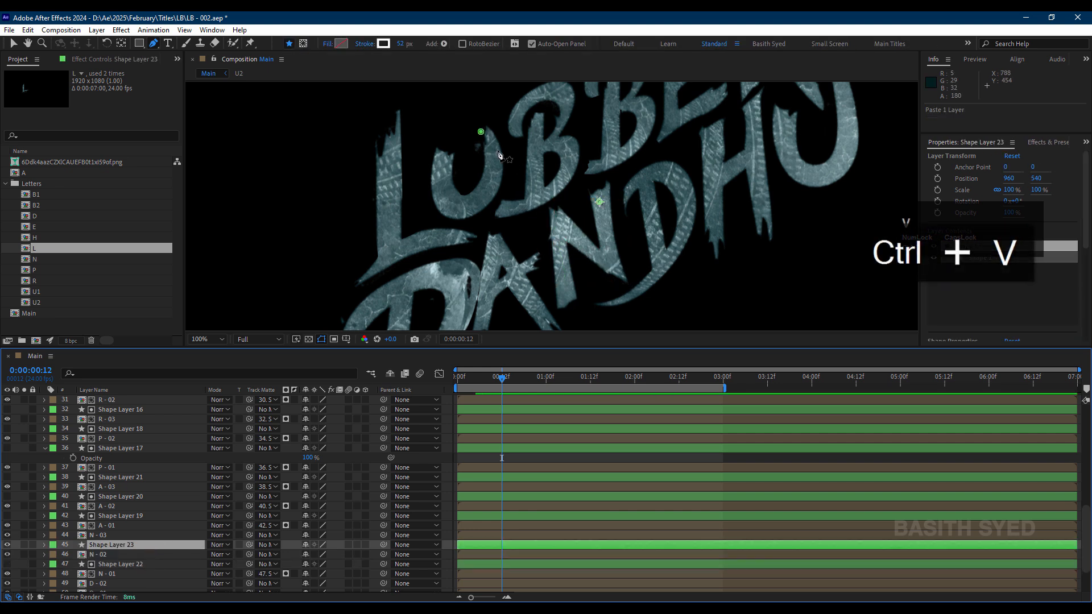
{"action": "left_click_drag", "start_coordinate": [481, 134], "coordinate": [550, 230]}
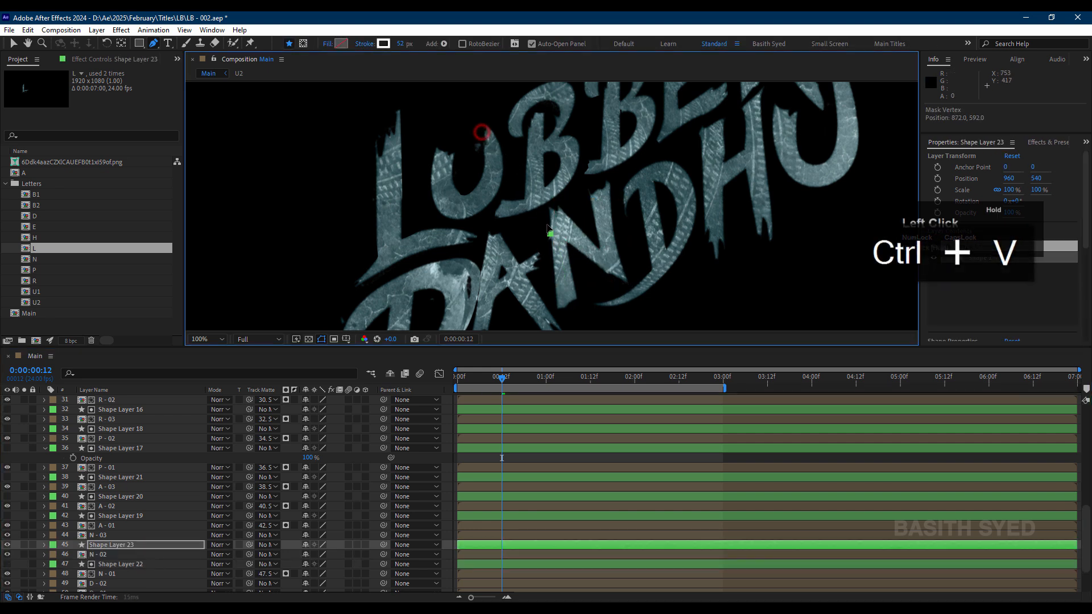
{"action": "left_click", "coordinate": [622, 272]}
{"action": "left_click", "coordinate": [24, 555]}
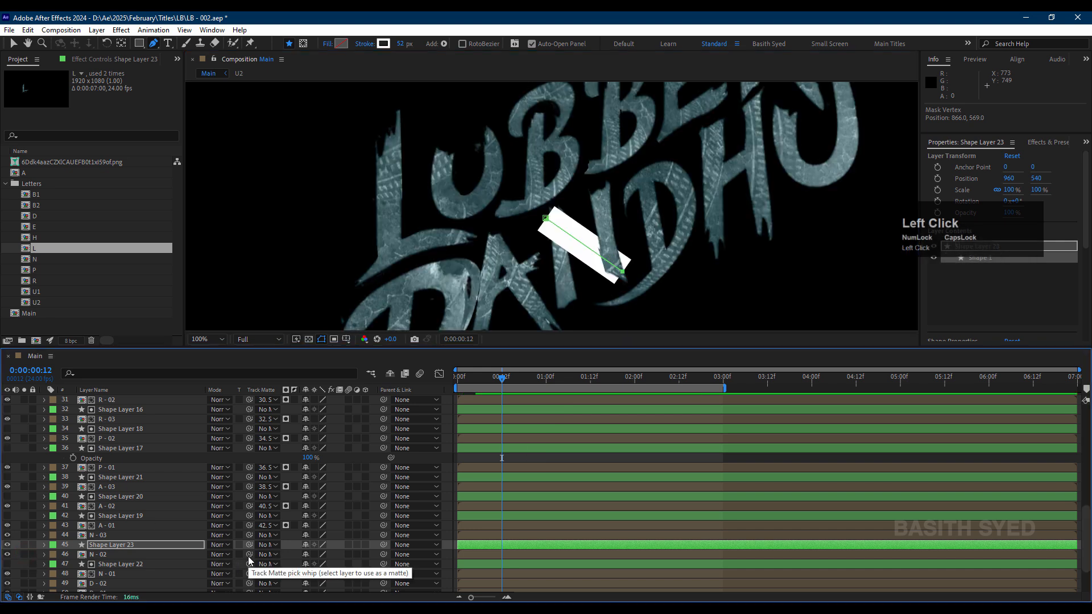
{"action": "left_click_drag", "start_coordinate": [157, 552], "coordinate": [149, 545]}
Step: Paste the stroke shape layer above N - 03 and run its path from the foot to the top of the N's right stem
{"action": "key", "text": "ctrl+v"}
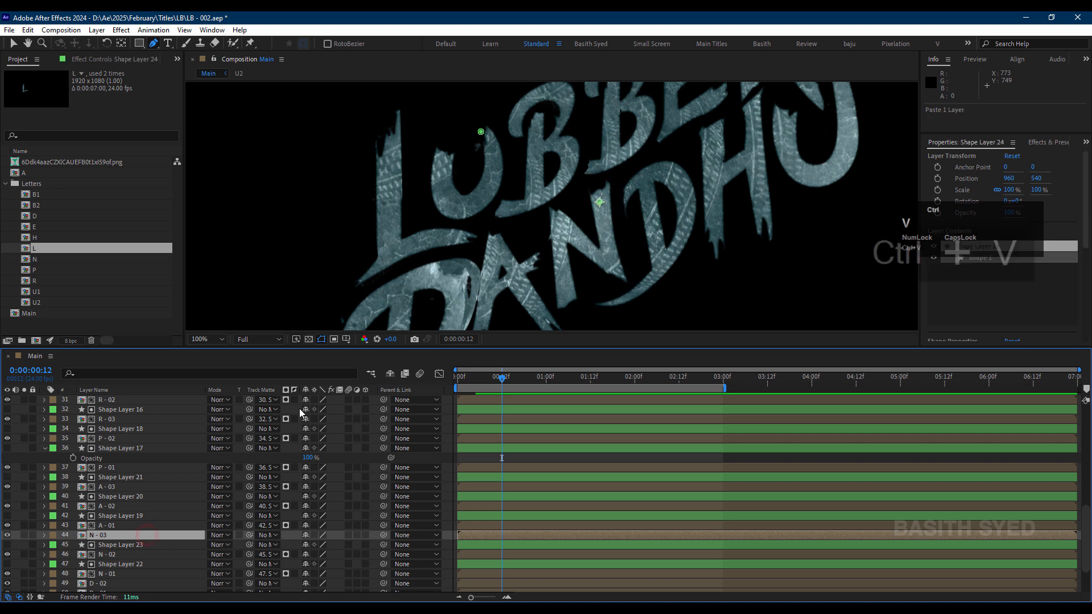
{"action": "left_click_drag", "start_coordinate": [481, 131], "coordinate": [614, 280]}
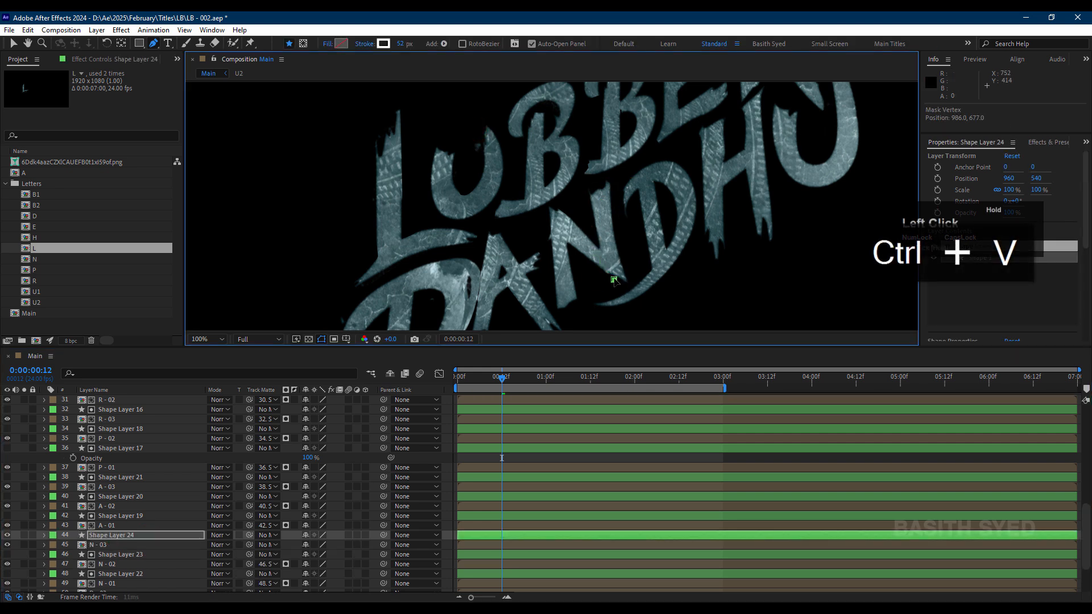
{"action": "left_click", "coordinate": [107, 547]}
{"action": "left_click", "coordinate": [112, 537]}
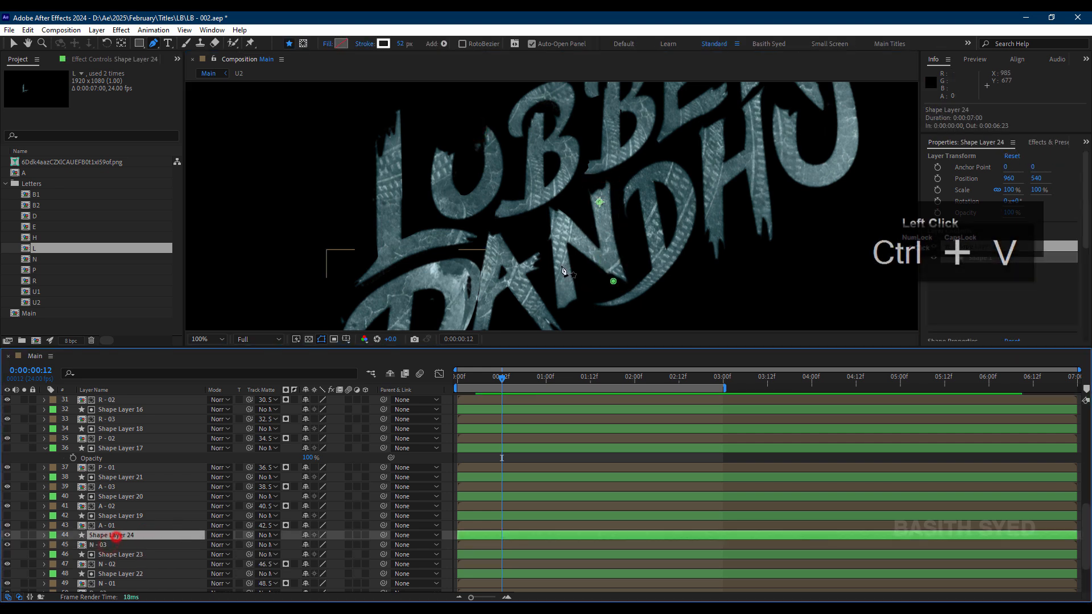
{"action": "left_click_drag", "start_coordinate": [614, 283], "coordinate": [599, 179]}
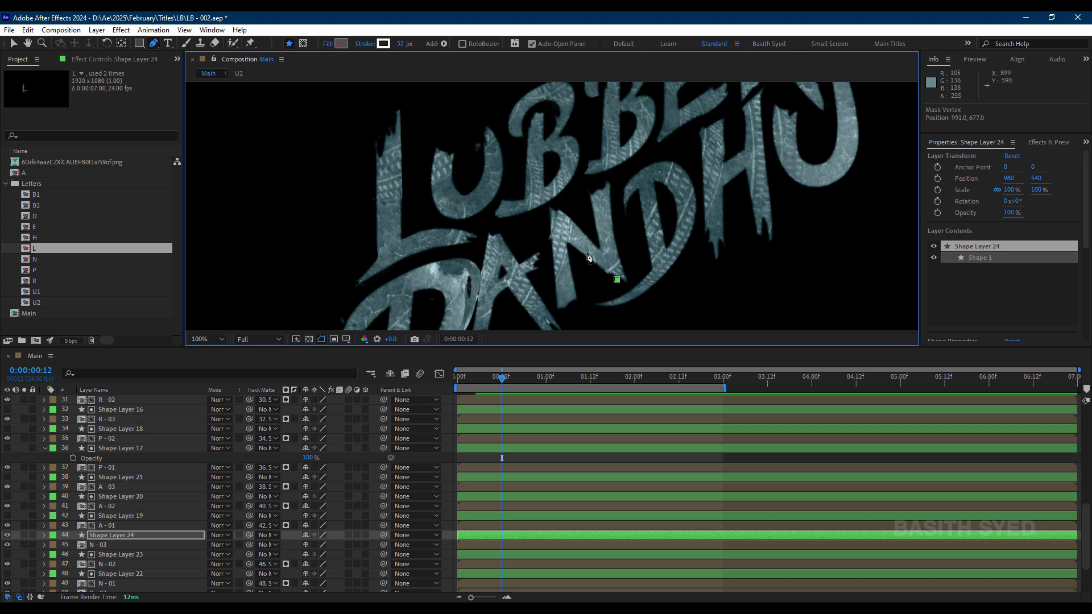
{"action": "left_click", "coordinate": [146, 535]}
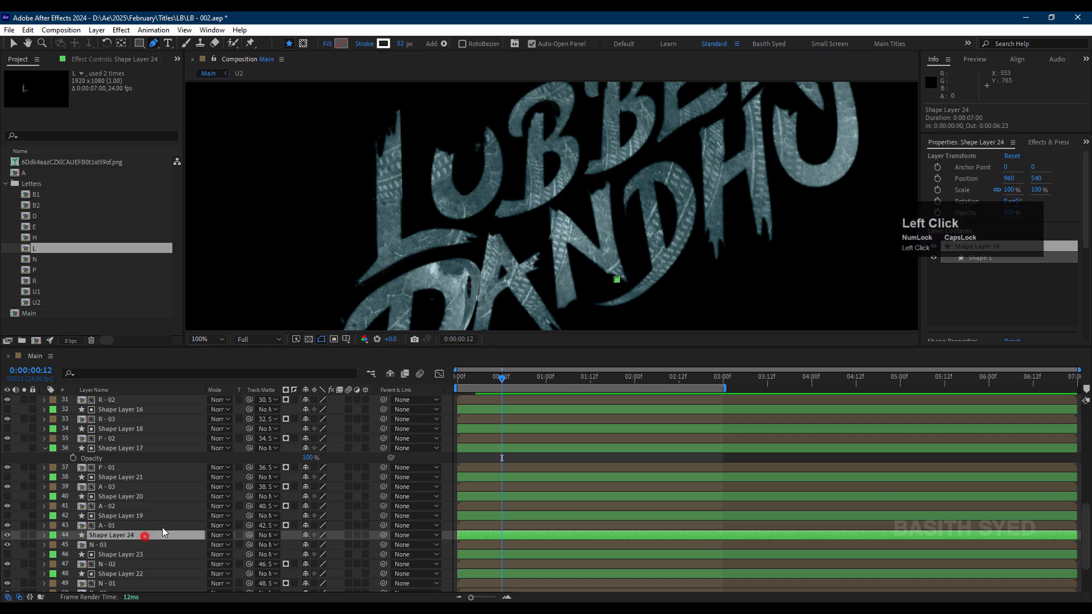
{"action": "left_click", "coordinate": [600, 186]}
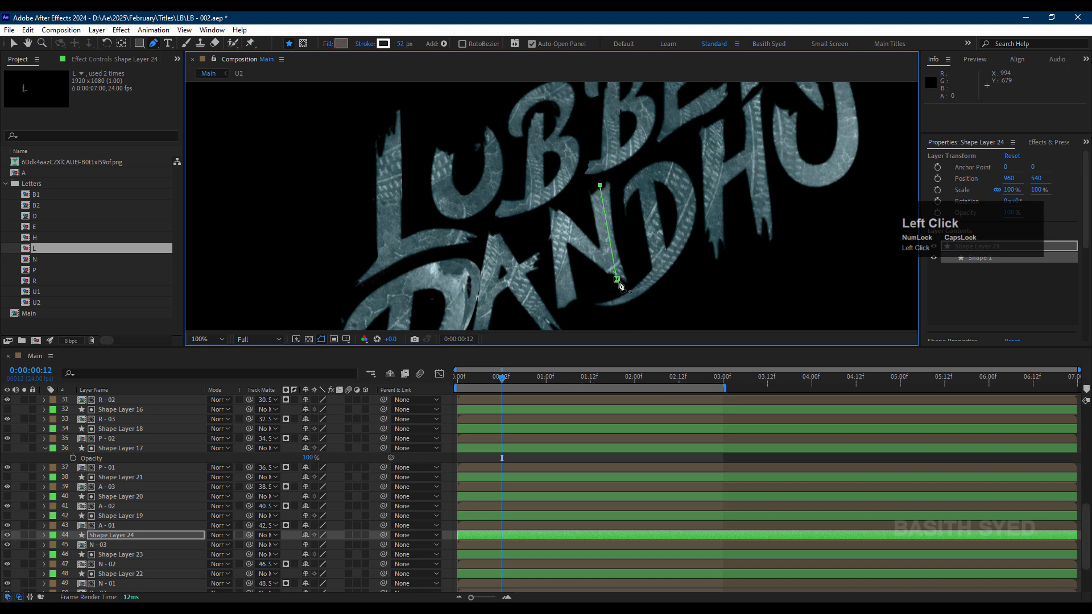
{"action": "left_click_drag", "start_coordinate": [600, 186], "coordinate": [598, 182]}
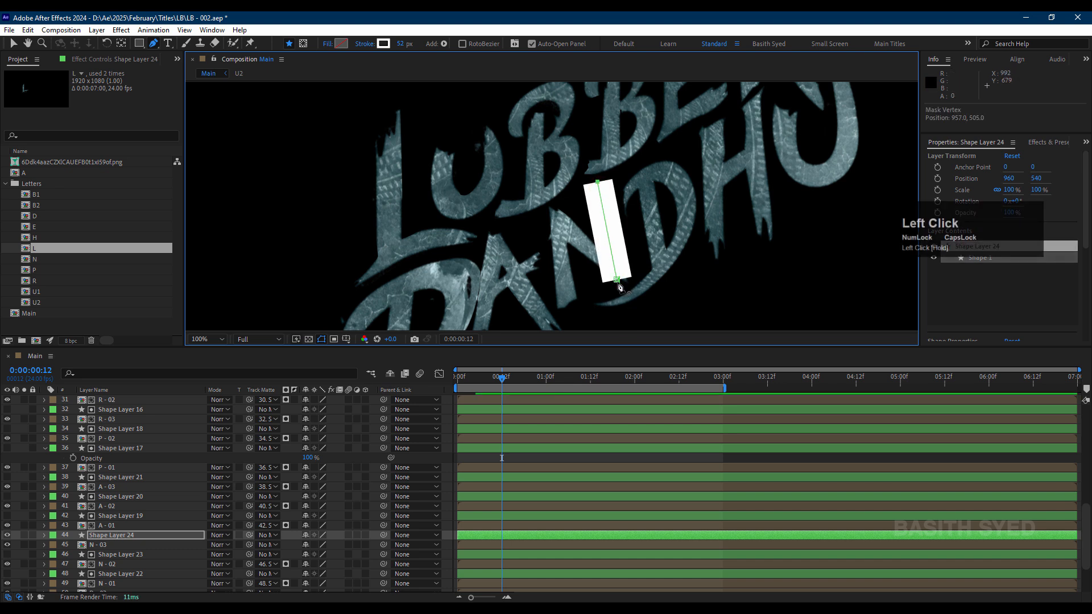
{"action": "key", "text": "v"}
{"action": "left_click_drag", "start_coordinate": [617, 281], "coordinate": [619, 288]}
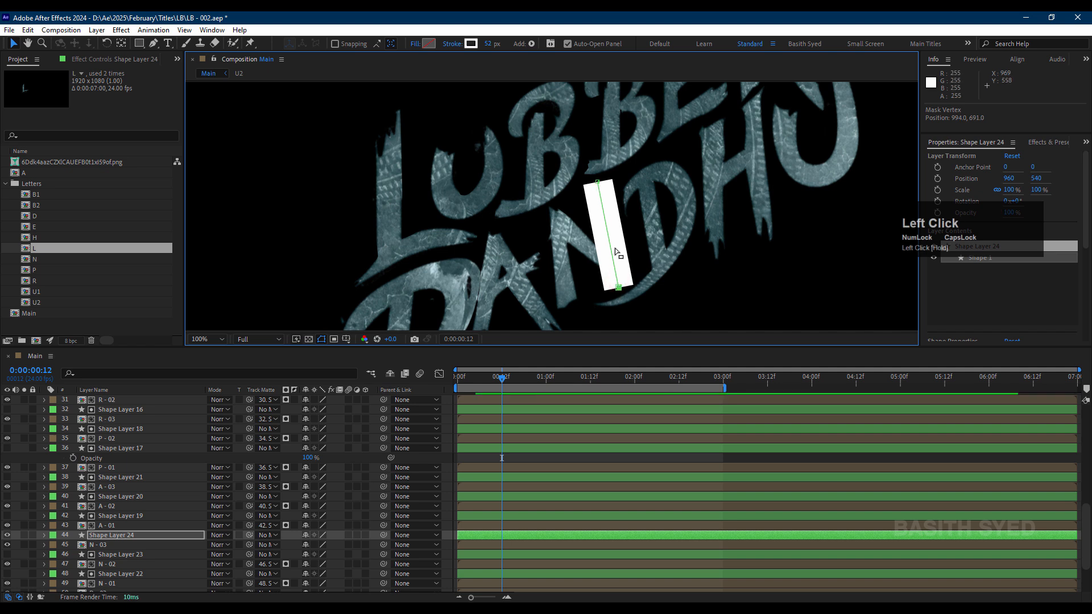
Step: Set Shape Layer 24 as the track matte of N - 03 and check its path against the N's right stem
{"action": "left_click", "coordinate": [120, 545]}
{"action": "left_click_drag", "start_coordinate": [250, 545], "coordinate": [187, 537]}
{"action": "left_click", "coordinate": [148, 563]}
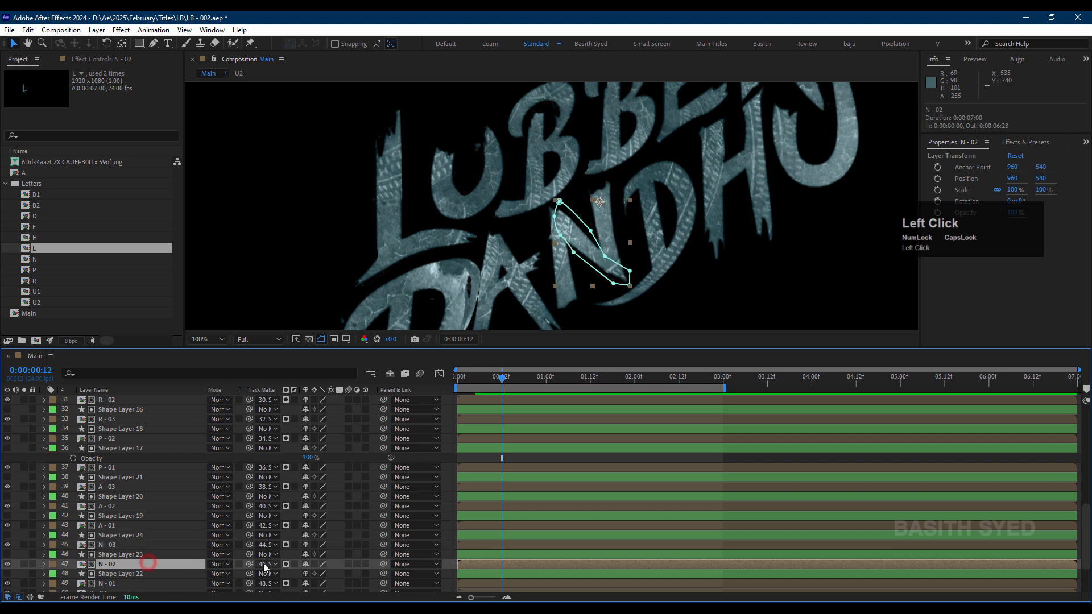
{"action": "left_click", "coordinate": [126, 536]}
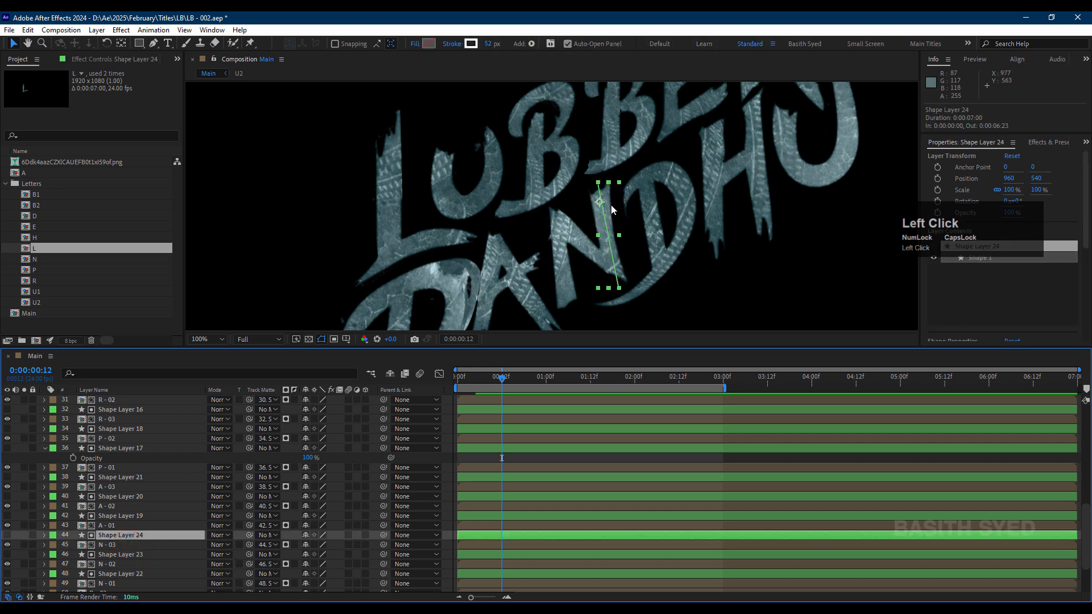
Step: Move D - 01 above D - 02 in the layer order
{"action": "scroll", "coordinate": [135, 547], "scroll_direction": "down", "scroll_amount": 1}
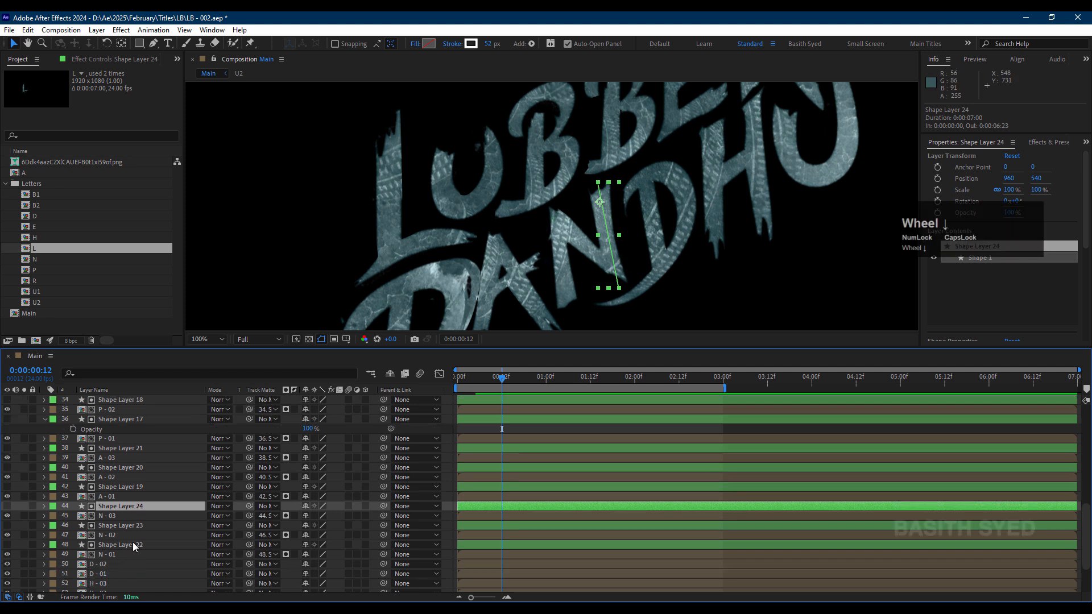
{"action": "left_click", "coordinate": [114, 564]}
{"action": "left_click", "coordinate": [116, 574]}
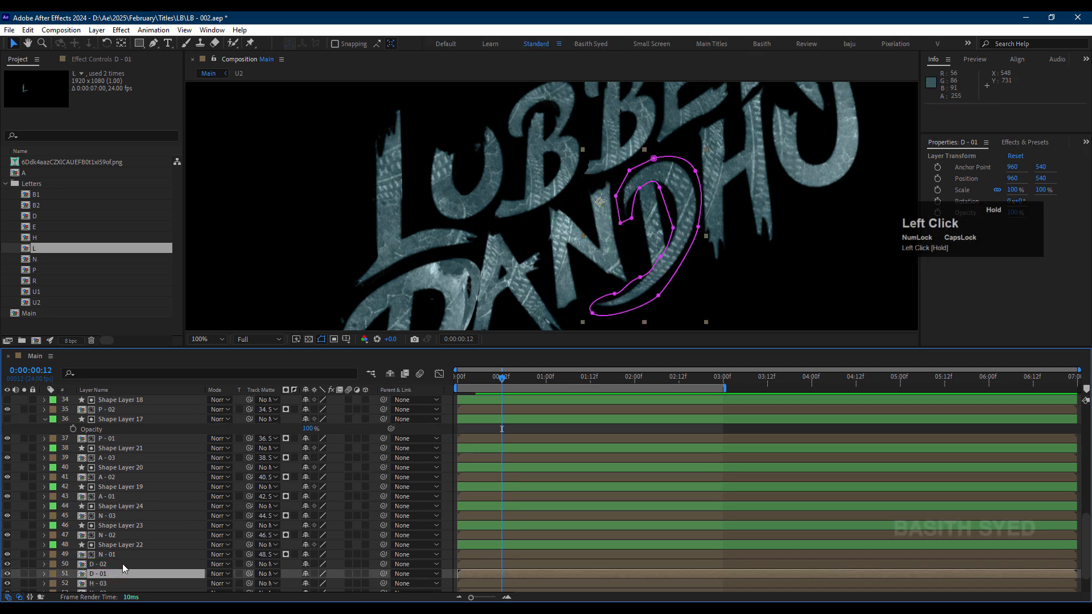
{"action": "left_click_drag", "start_coordinate": [123, 567], "coordinate": [135, 569]}
Step: Matte D - 01 with a pasted stroke shape layer whose curved path follows the D's bowl down to its tail
{"action": "key", "text": "ctrl+v"}
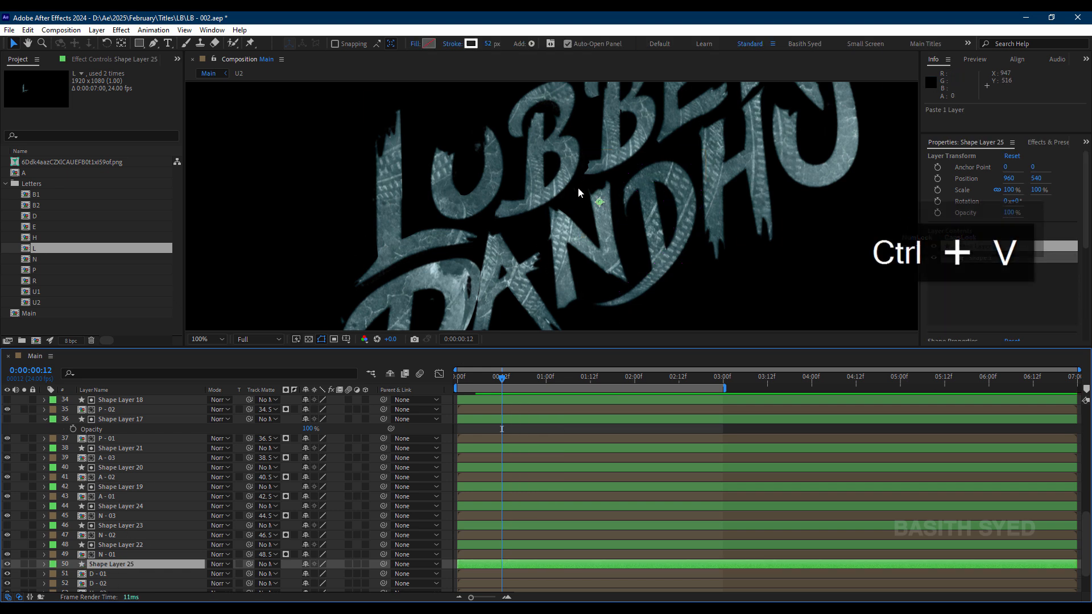
{"action": "left_click", "coordinate": [154, 43]}
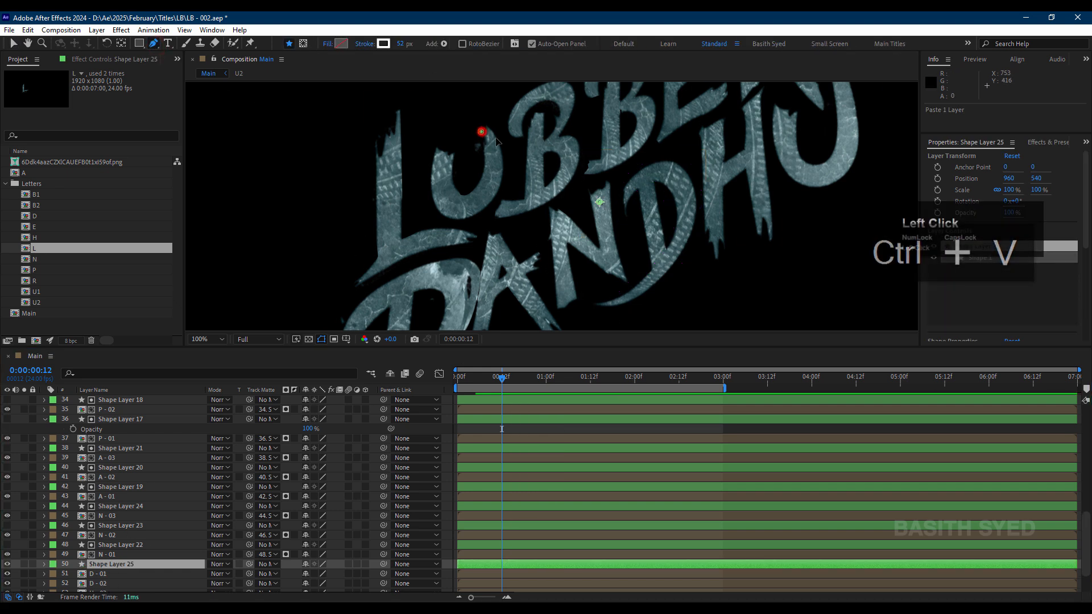
{"action": "left_click", "coordinate": [626, 200]}
{"action": "left_click", "coordinate": [122, 574]}
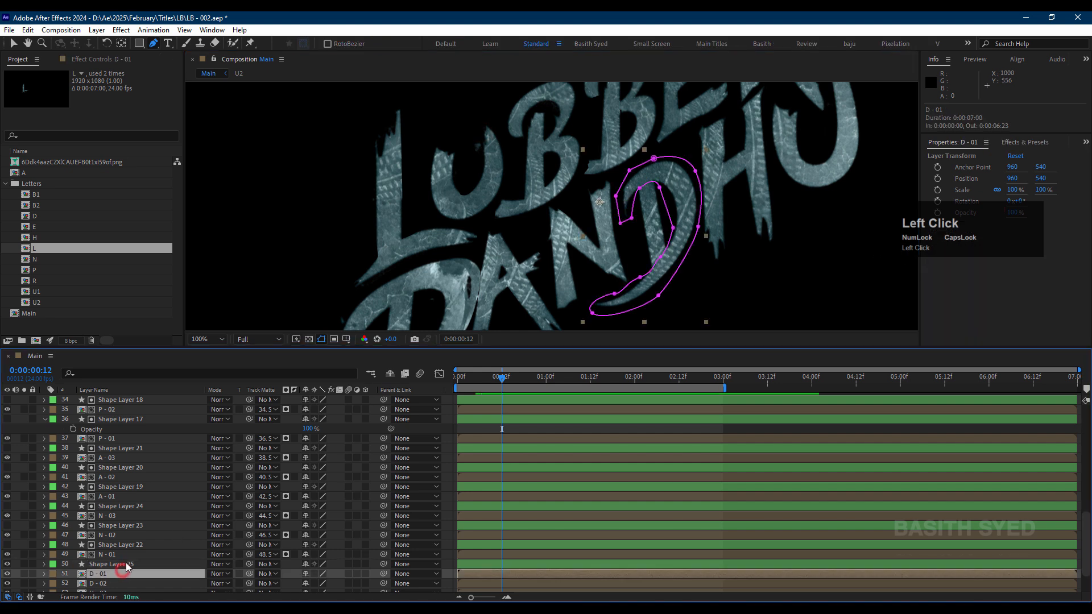
{"action": "left_click", "coordinate": [126, 565]}
{"action": "left_click", "coordinate": [621, 210]}
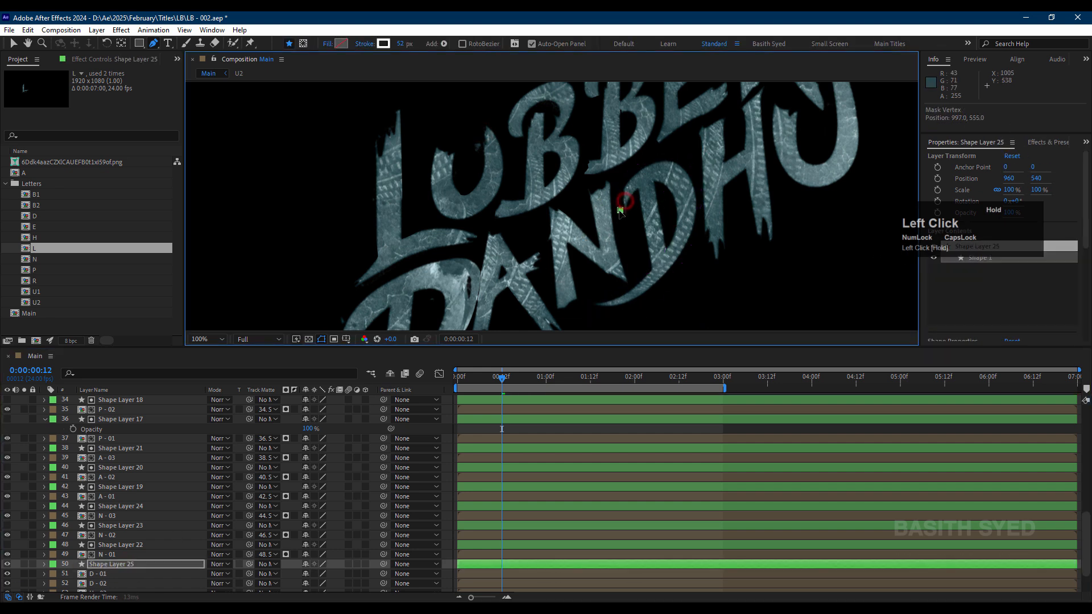
{"action": "mouse_move", "coordinate": [648, 176]}
{"action": "left_mouse_down"}
{"action": "mouse_move", "coordinate": [664, 167]}
{"action": "mouse_move", "coordinate": [690, 217]}
{"action": "left_mouse_up"}
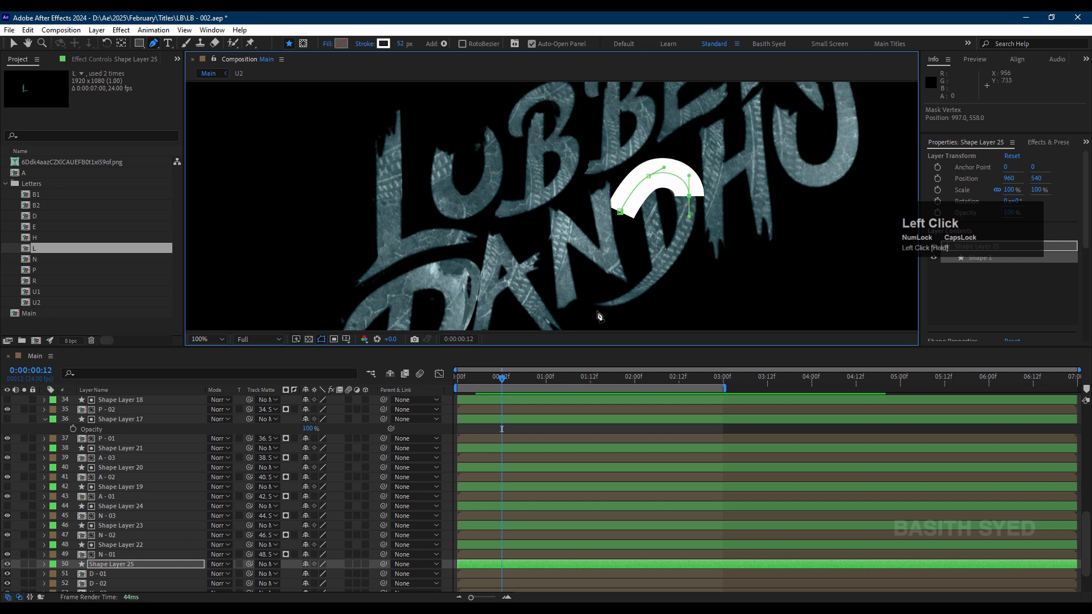
{"action": "mouse_move", "coordinate": [596, 309]}
{"action": "left_mouse_down"}
{"action": "mouse_move", "coordinate": [543, 304]}
{"action": "mouse_move", "coordinate": [654, 321]}
{"action": "mouse_move", "coordinate": [674, 302]}
{"action": "left_mouse_up"}
{"action": "left_click_drag", "start_coordinate": [250, 574], "coordinate": [165, 569]}
Step: Matte D - 02 with a pasted stroke shape layer whose path runs down the D's stem
{"action": "scroll", "coordinate": [165, 569], "scroll_direction": "down", "scroll_amount": 1}
{"action": "left_click", "coordinate": [113, 555]}
{"action": "key", "text": "ctrl+v"}
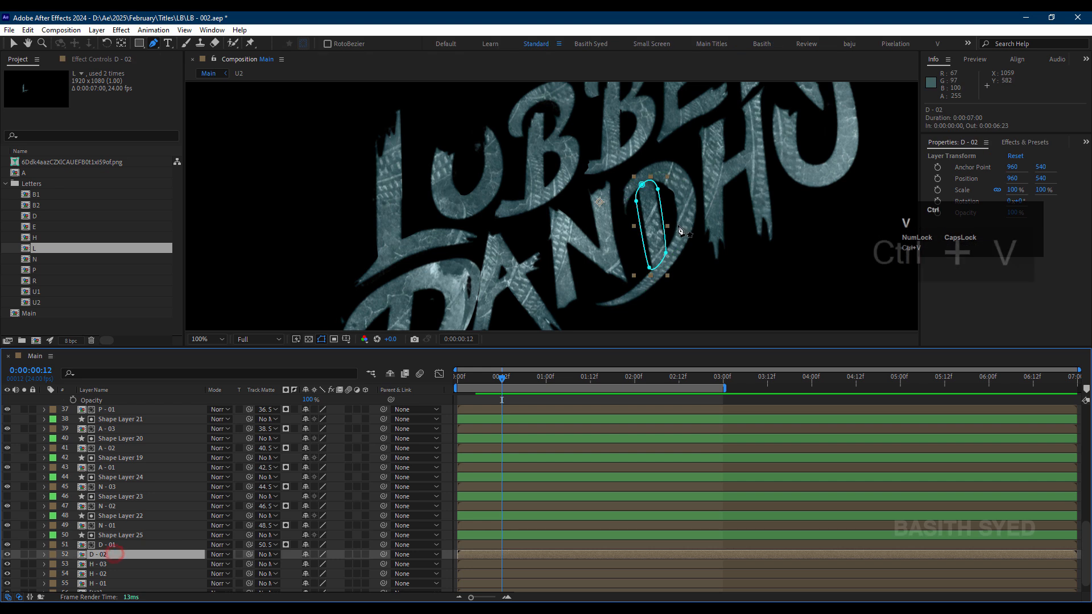
{"action": "left_click_drag", "start_coordinate": [481, 131], "coordinate": [646, 179]}
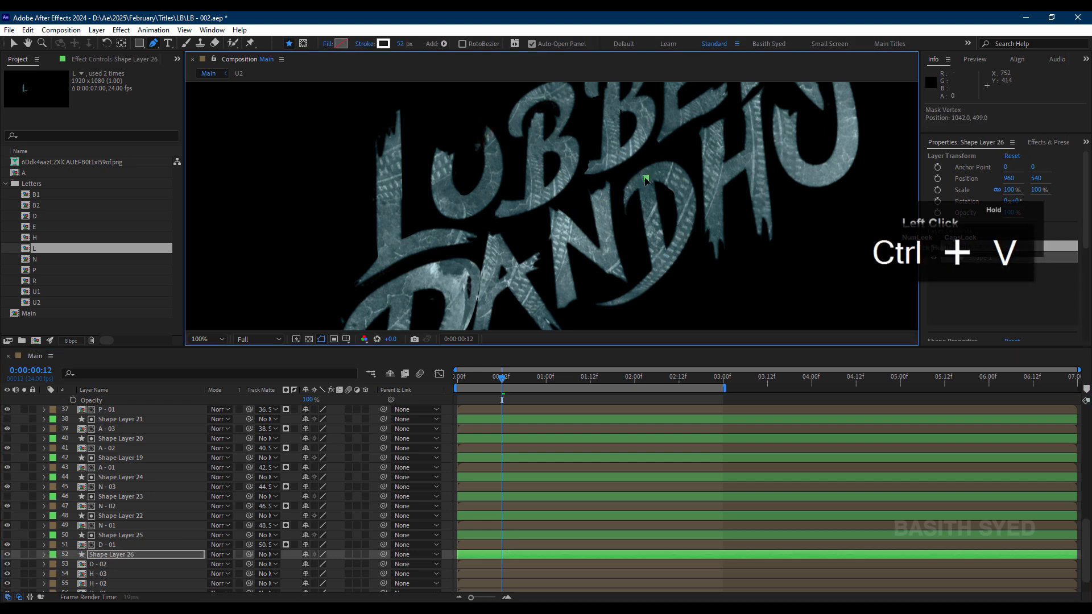
{"action": "left_click", "coordinate": [665, 271]}
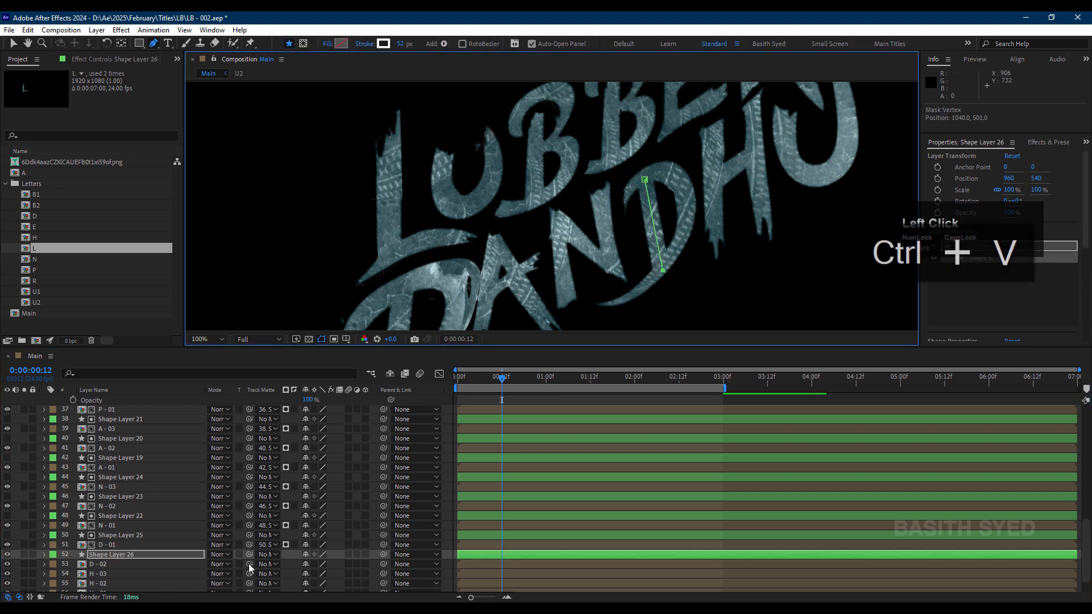
{"action": "mouse_move", "coordinate": [249, 565]}
{"action": "left_mouse_down"}
{"action": "mouse_move", "coordinate": [189, 567]}
{"action": "mouse_move", "coordinate": [171, 555]}
{"action": "left_mouse_up"}
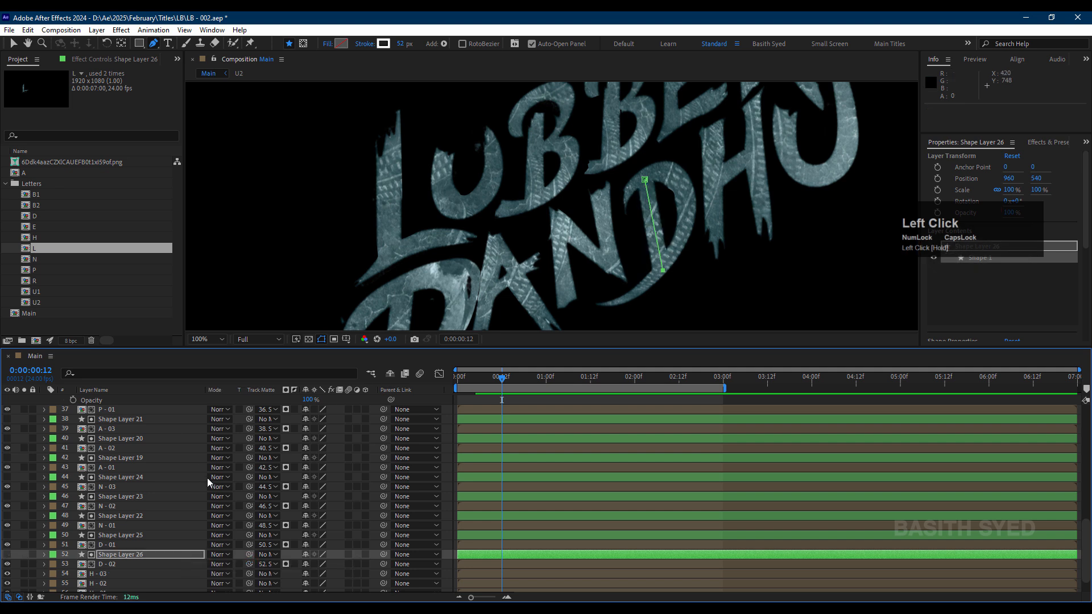
Step: Matte H - 01 with a pasted stroke shape layer whose path runs down the H's left stem
{"action": "scroll", "coordinate": [189, 513], "scroll_direction": "down", "scroll_amount": 1}
{"action": "left_click", "coordinate": [116, 566]}
{"action": "key", "text": "ctrl+v"}
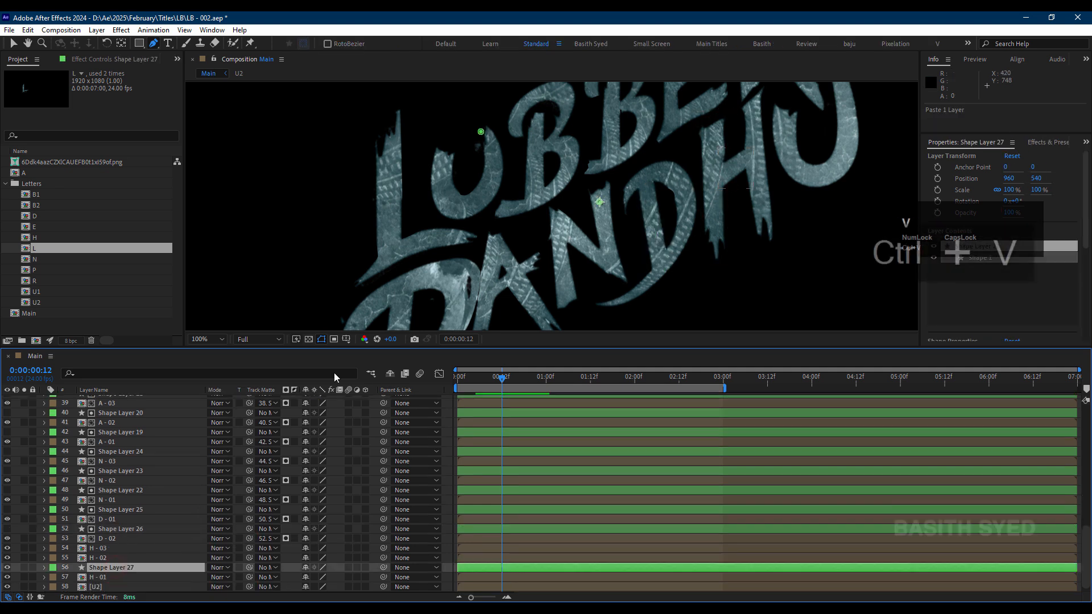
{"action": "left_click_drag", "start_coordinate": [735, 225], "coordinate": [718, 186]}
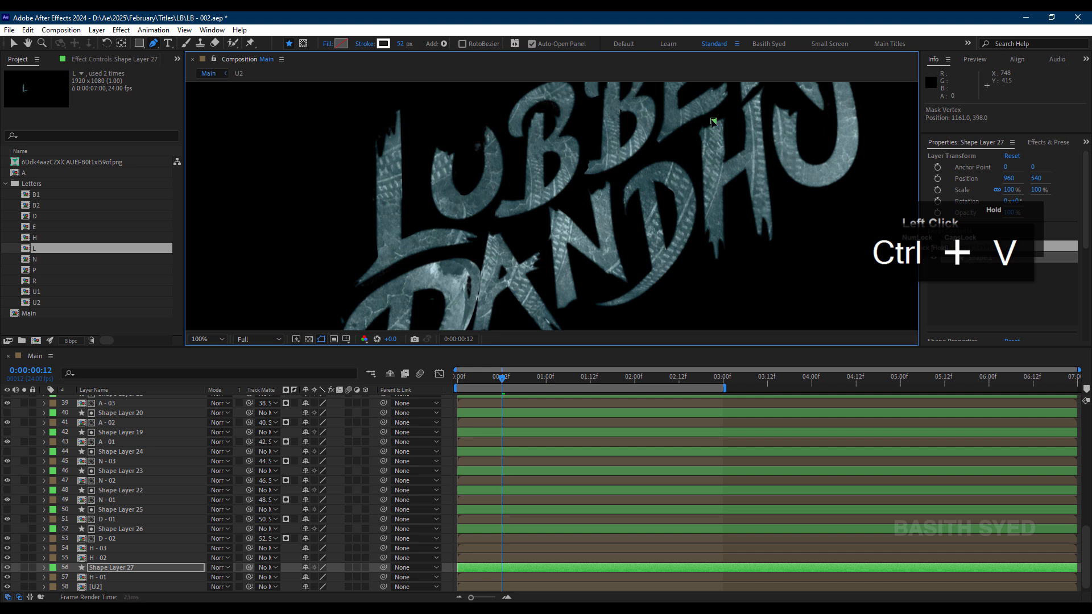
{"action": "left_click", "coordinate": [719, 264]}
{"action": "scroll", "coordinate": [307, 406], "scroll_direction": "down", "scroll_amount": 1}
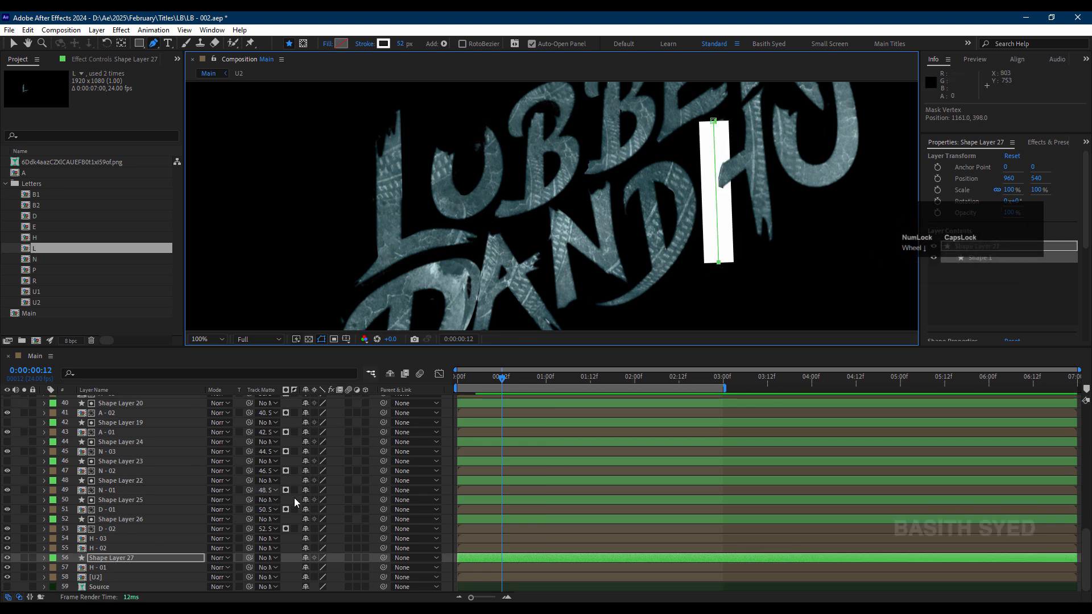
{"action": "left_click_drag", "start_coordinate": [251, 568], "coordinate": [151, 558]}
Step: Matte H - 02 with a pasted stroke shape layer whose path follows the H's slanted crossbar
{"action": "left_click", "coordinate": [152, 548]}
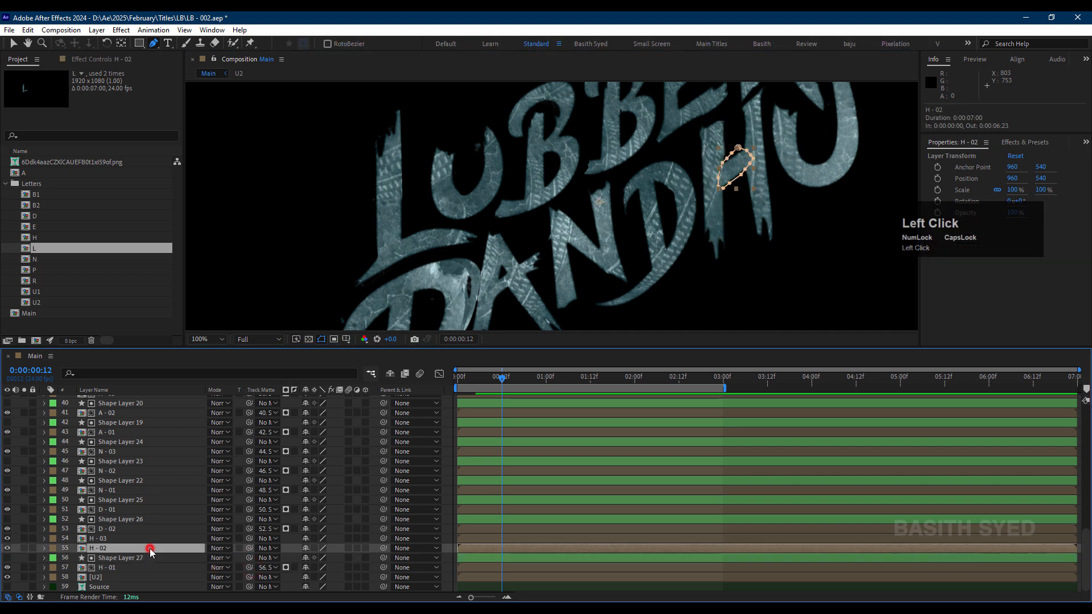
{"action": "key", "text": "ctrl+v"}
{"action": "left_click", "coordinate": [708, 175]}
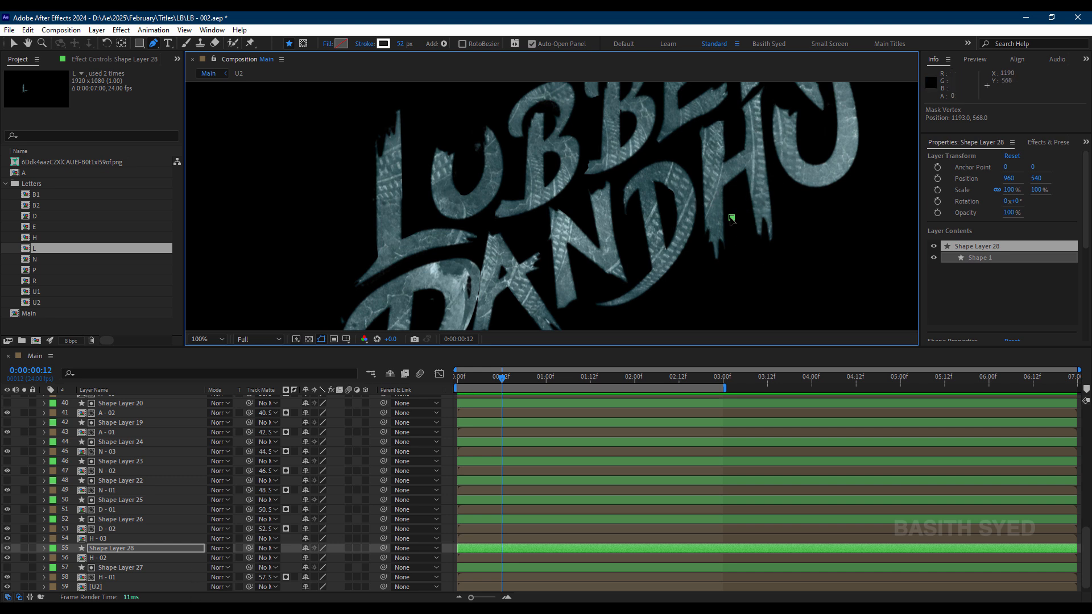
{"action": "left_click_drag", "start_coordinate": [732, 219], "coordinate": [720, 180]}
{"action": "left_click", "coordinate": [757, 151]}
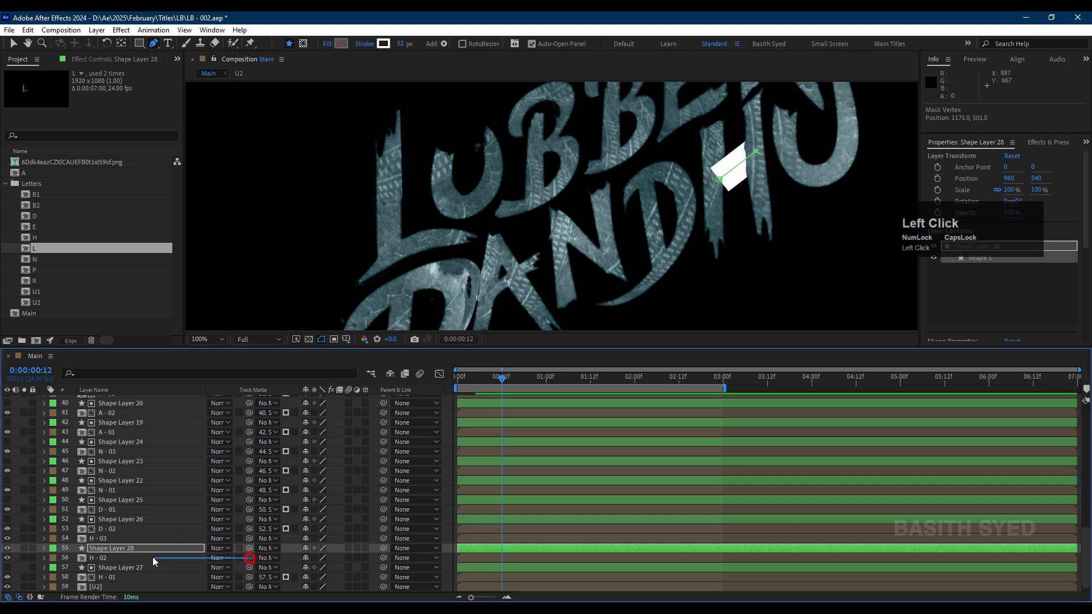
Step: Matte H - 03 with a pasted stroke shape layer along the H's right stem and adjust the path's upper end to the stem's top
{"action": "left_click", "coordinate": [153, 539]}
{"action": "key", "text": "ctrl+v"}
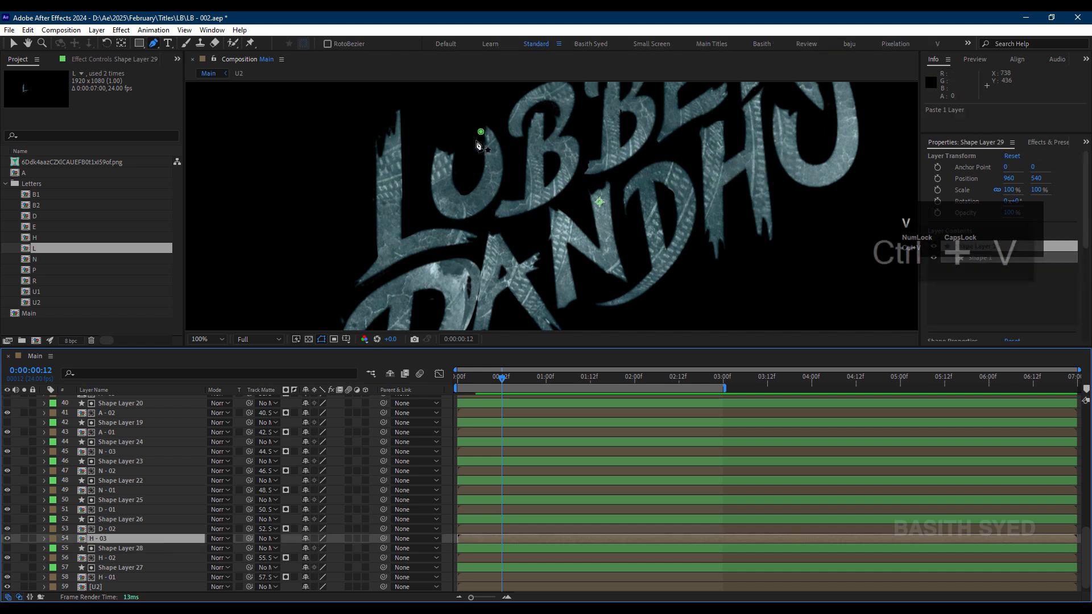
{"action": "left_click", "coordinate": [483, 131]}
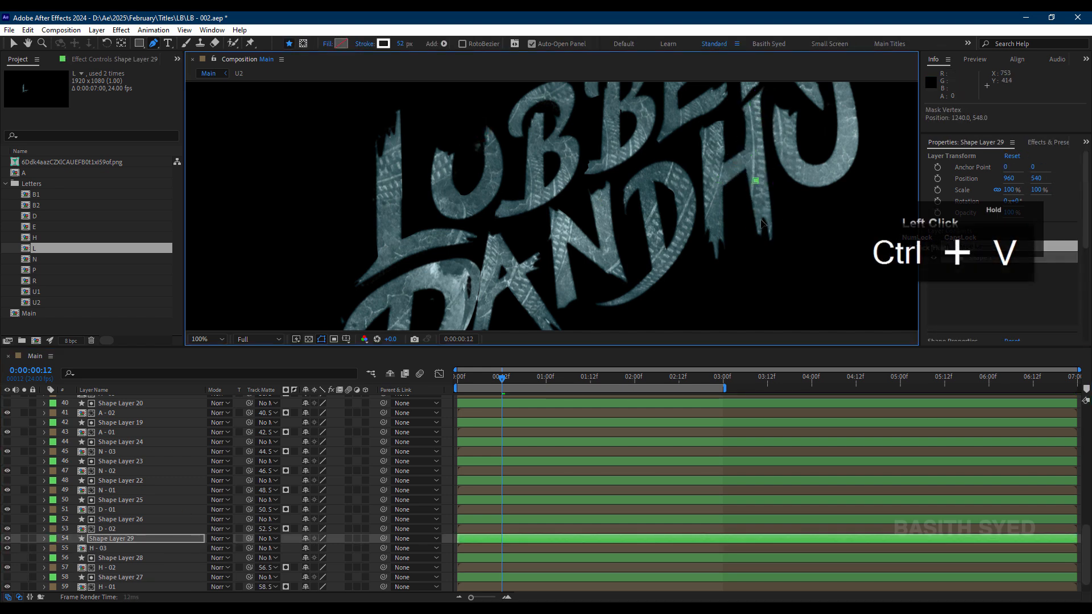
{"action": "left_click", "coordinate": [751, 94]}
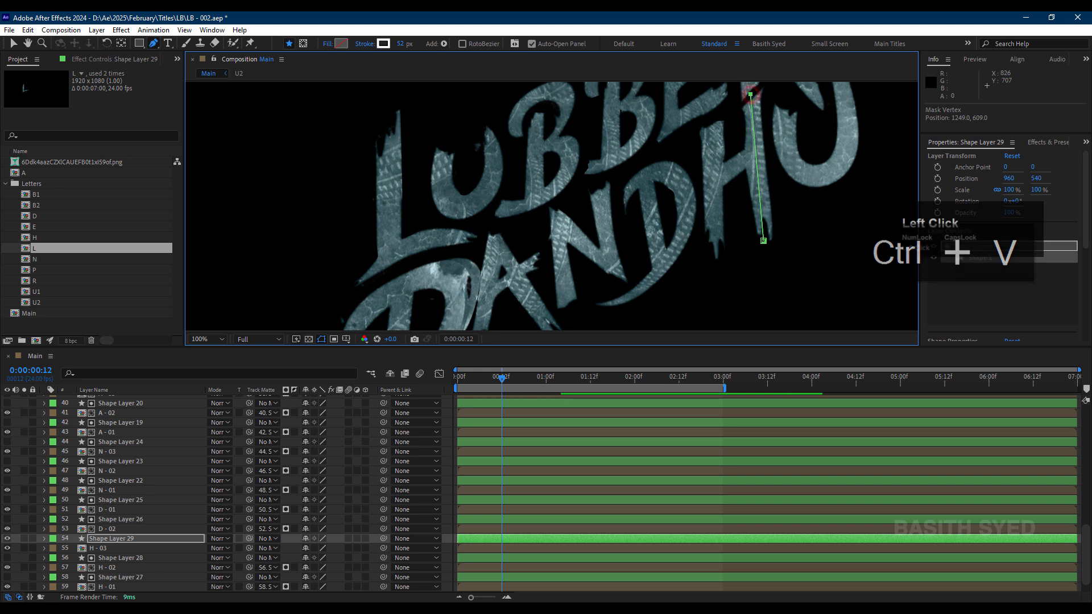
{"action": "left_click_drag", "start_coordinate": [249, 549], "coordinate": [193, 539]}
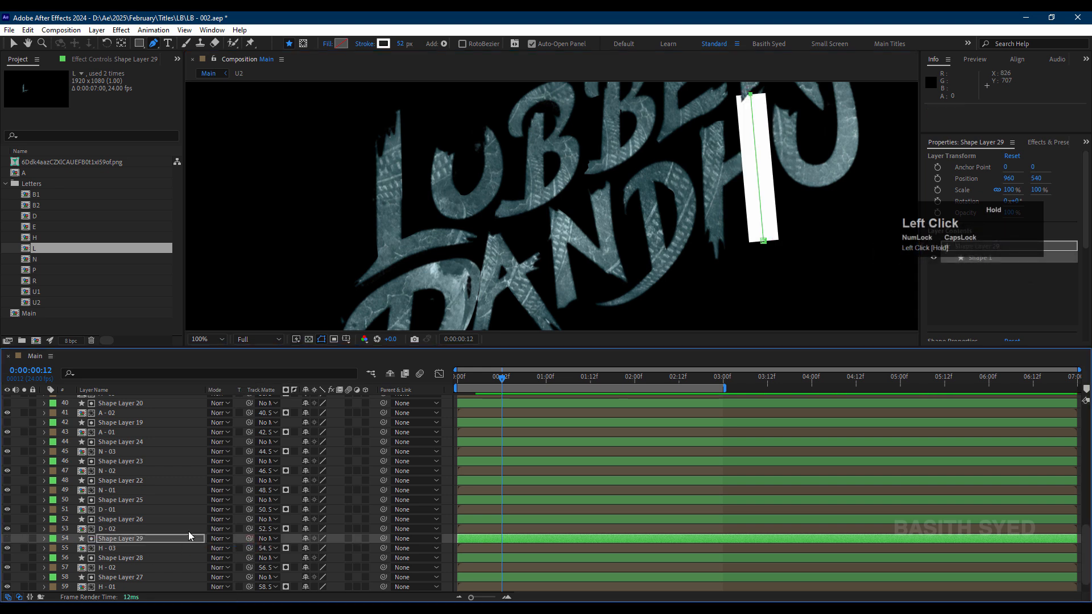
{"action": "left_click_drag", "start_coordinate": [751, 93], "coordinate": [750, 99]}
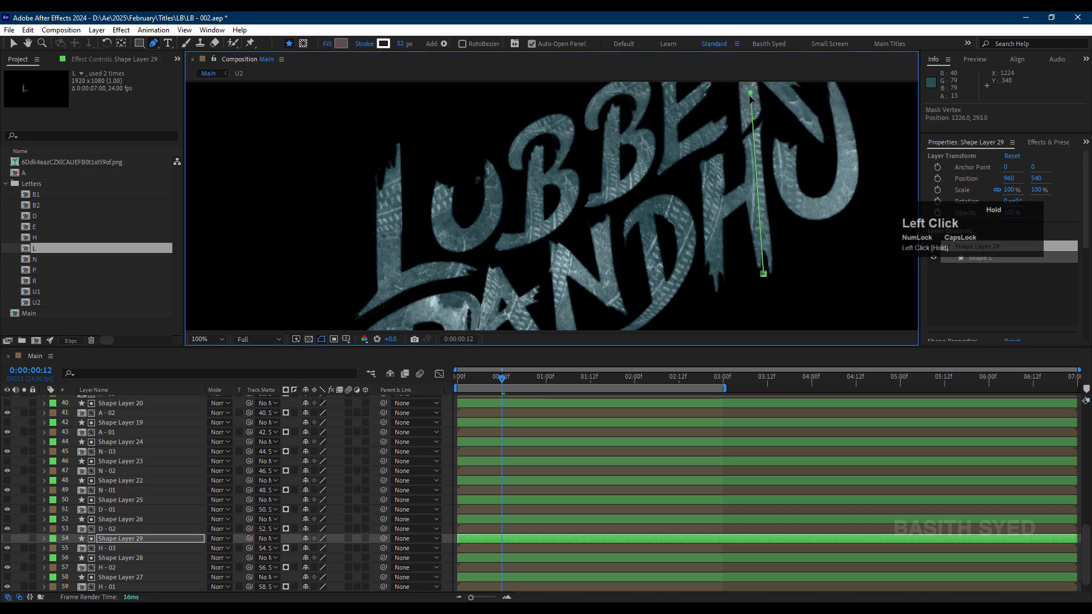
Step: Matte the U2 layer with a pasted stroke shape layer whose path follows the final U's curve up to its upper-right tip
{"action": "scroll", "coordinate": [121, 582], "scroll_direction": "down", "scroll_amount": 1}
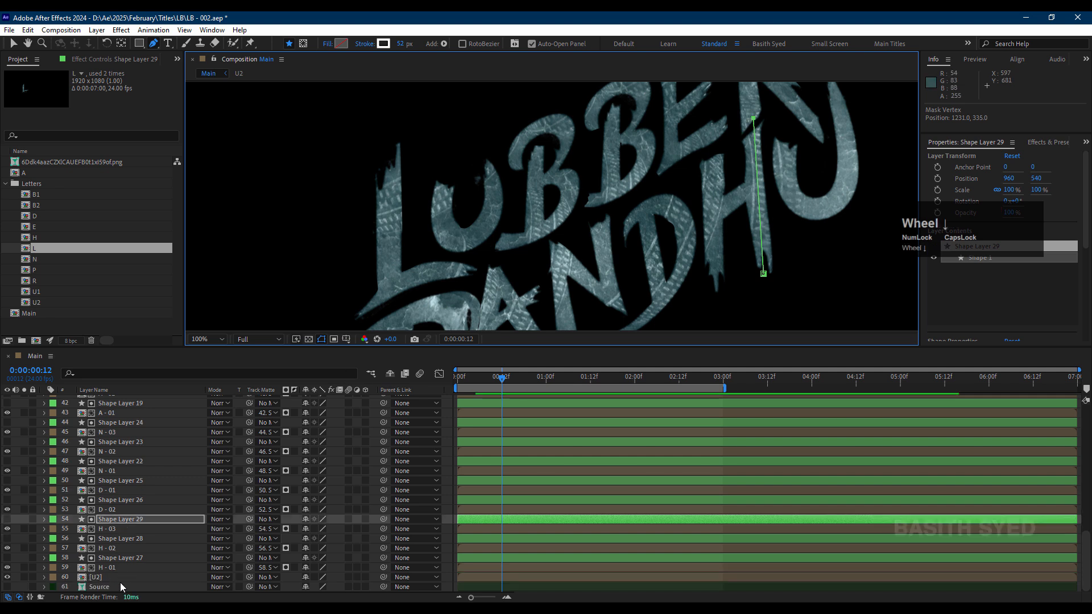
{"action": "left_click", "coordinate": [121, 577]}
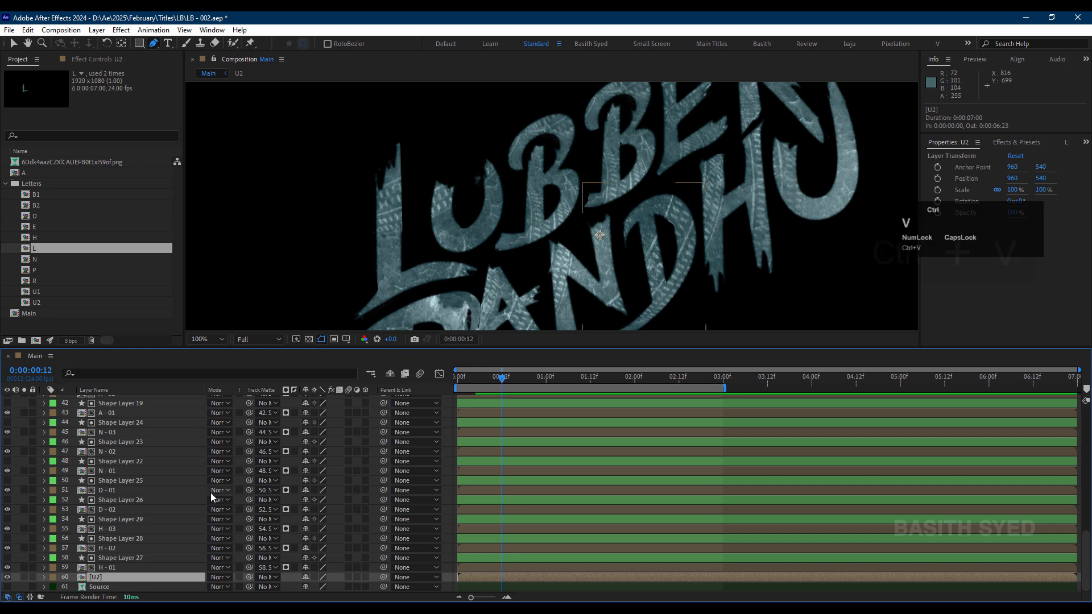
{"action": "key", "text": "ctrl+v"}
{"action": "left_click_drag", "start_coordinate": [796, 182], "coordinate": [799, 167]}
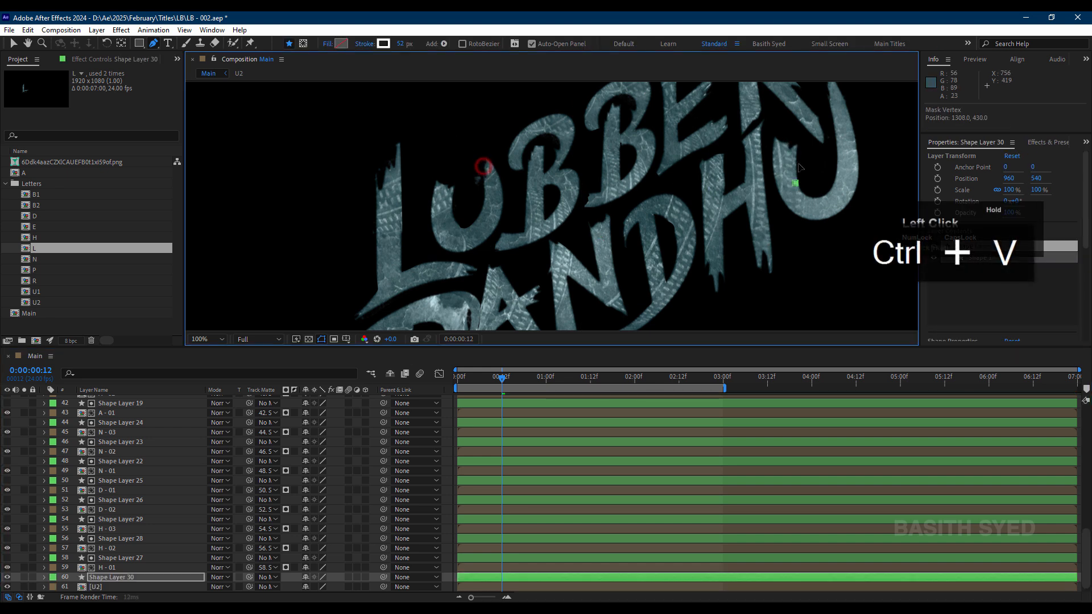
{"action": "left_click_drag", "start_coordinate": [805, 209], "coordinate": [830, 215]}
{"action": "left_click_drag", "start_coordinate": [849, 167], "coordinate": [854, 151]}
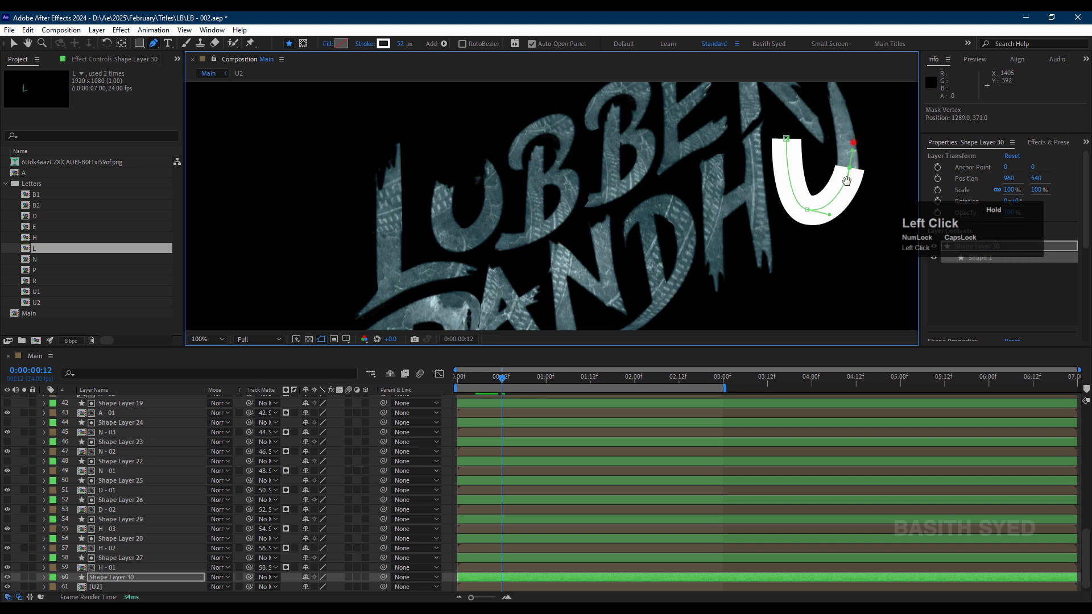
{"action": "mouse_move", "coordinate": [865, 86]}
{"action": "left_mouse_down"}
{"action": "mouse_move", "coordinate": [853, 142]}
{"action": "mouse_move", "coordinate": [818, 133]}
{"action": "left_mouse_up"}
{"action": "left_click", "coordinate": [814, 132]}
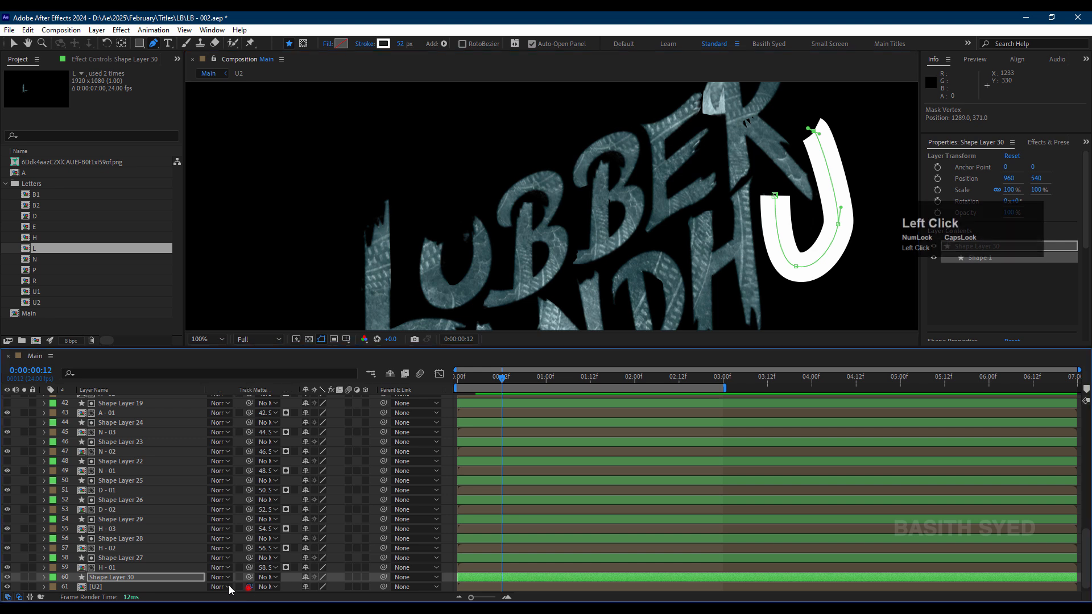
{"action": "scroll", "coordinate": [230, 530], "scroll_direction": "down", "scroll_amount": 1}
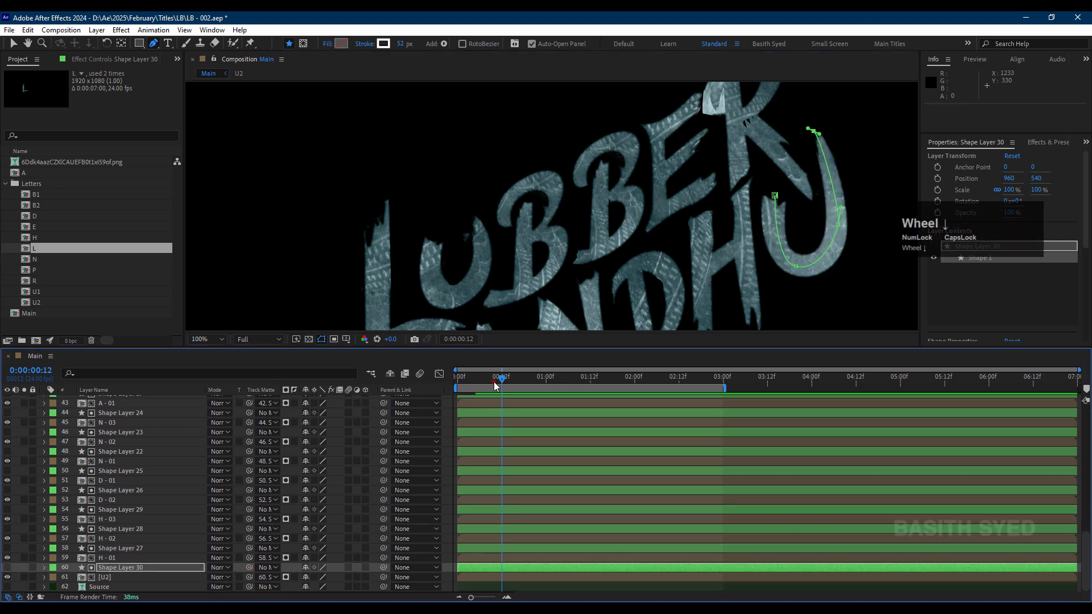
Step: Move the current time to 0:00:00:06 and look over the complete title and its stack of matted layers
{"action": "mouse_move", "coordinate": [495, 386]}
{"action": "left_mouse_down"}
{"action": "mouse_move", "coordinate": [424, 387]}
{"action": "mouse_move", "coordinate": [480, 385]}
{"action": "left_mouse_up"}
{"action": "key", "text": "shift+slash"}
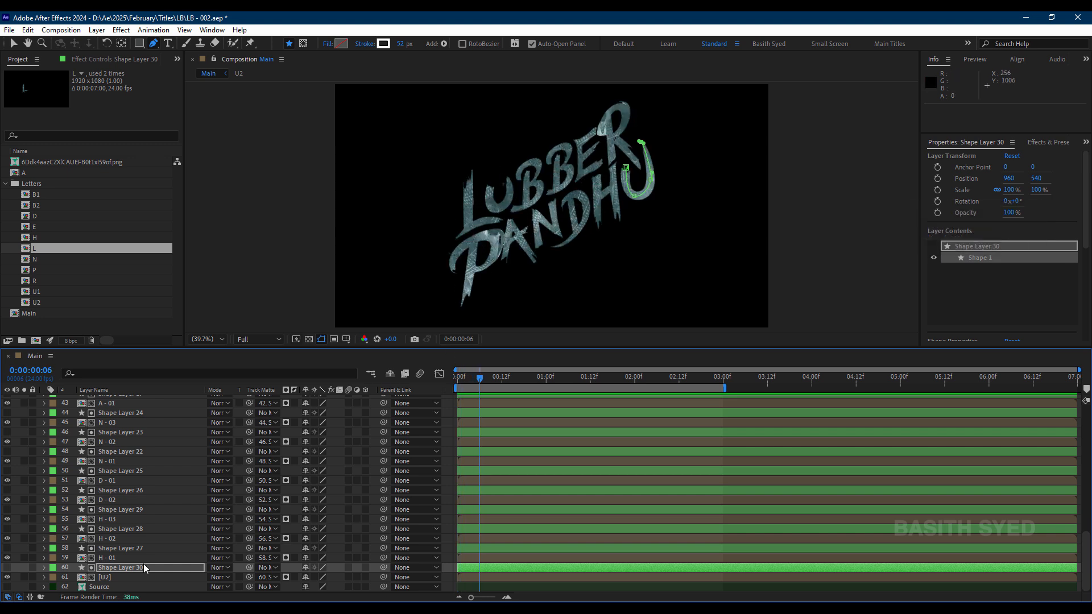
{"action": "left_click", "coordinate": [110, 575]}
{"action": "scroll", "coordinate": [169, 481], "scroll_direction": "up", "scroll_amount": 10}
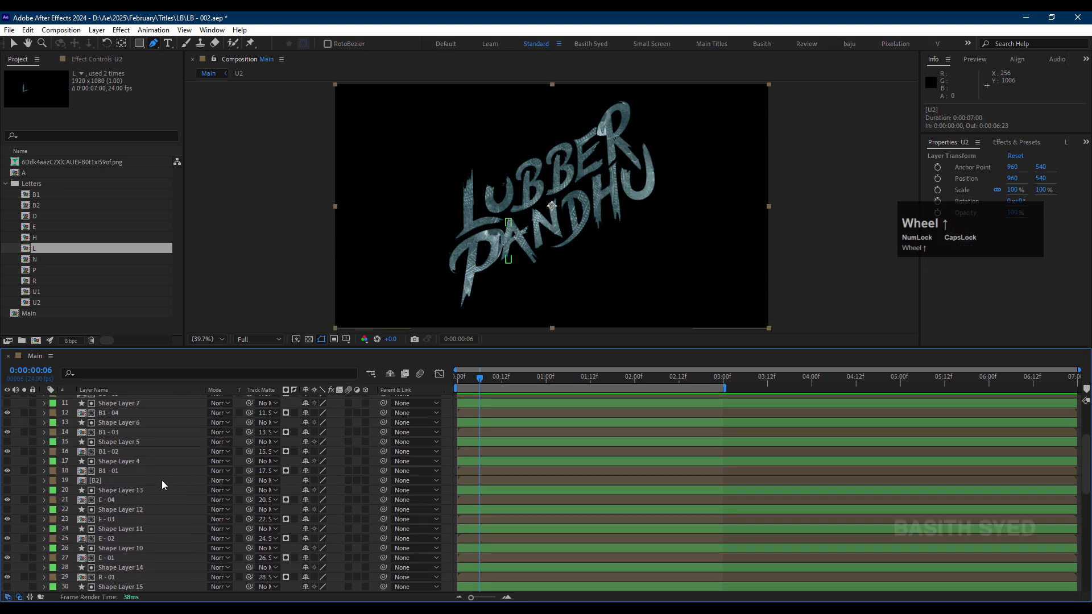
{"action": "key", "text": "ctrl+a"}
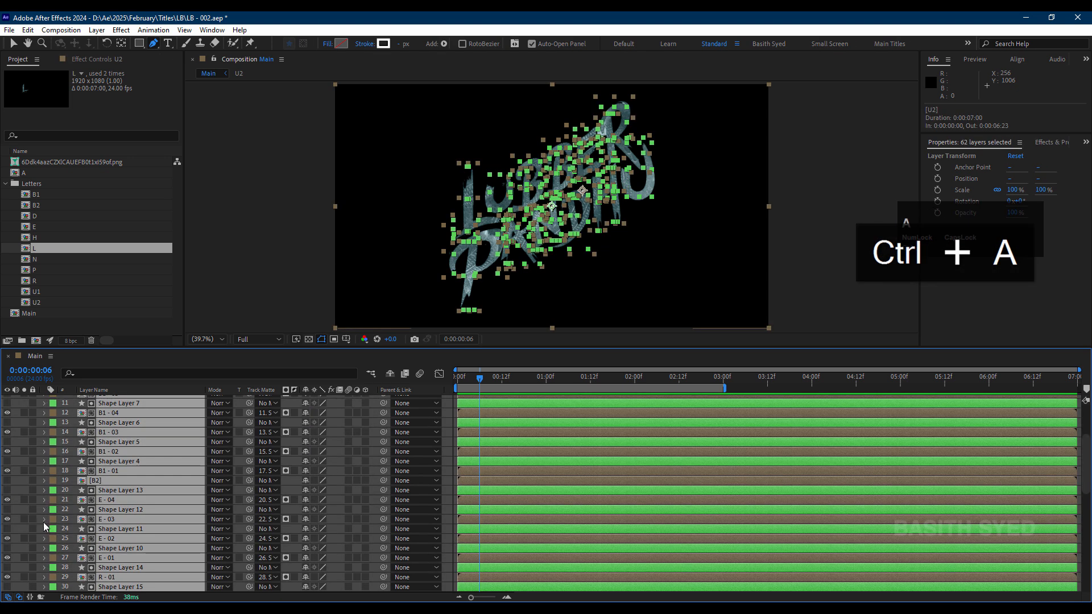
{"action": "left_click", "coordinate": [21, 508]}
{"action": "scroll", "coordinate": [131, 490], "scroll_direction": "up", "scroll_amount": 5}
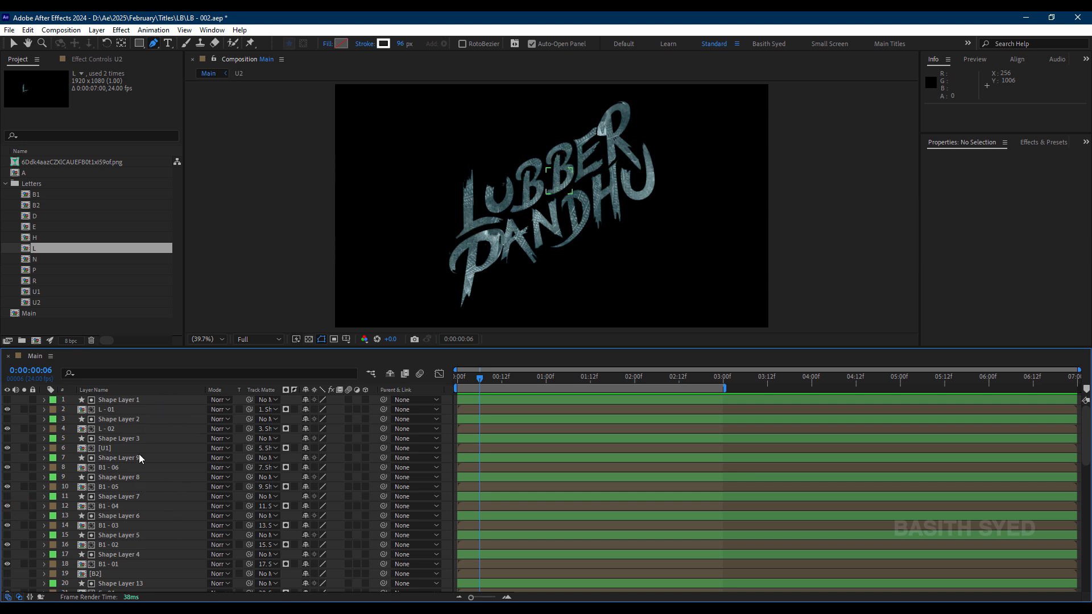
Step: Start pre-composing Shape Layer 1 together with L - 01, with all attributes moved into the new composition
{"action": "left_click", "coordinate": [134, 402]}
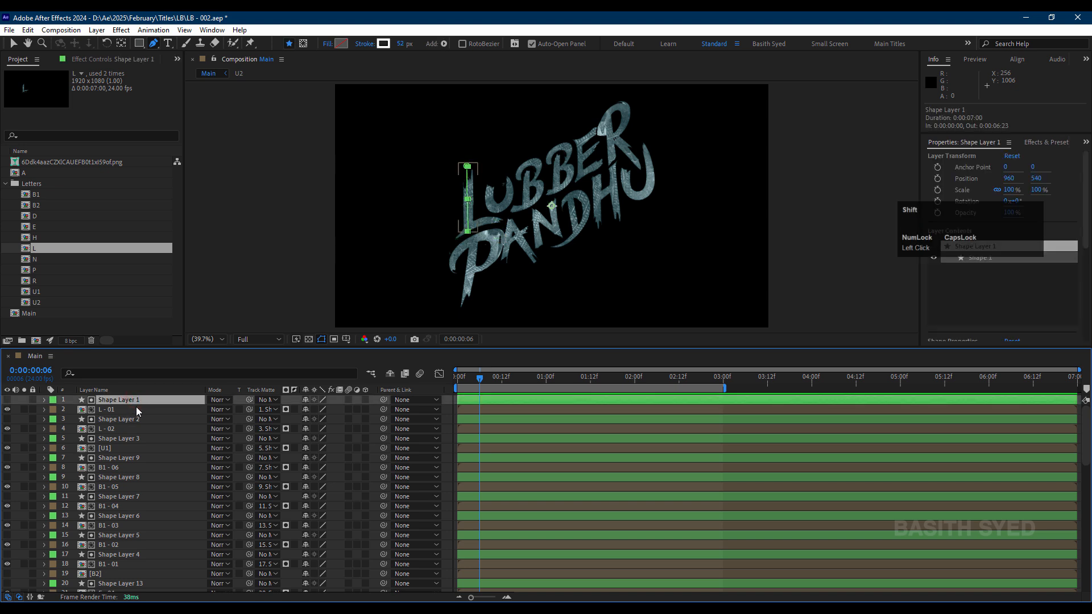
{"action": "left_click", "coordinate": [135, 407], "text": "shift"}
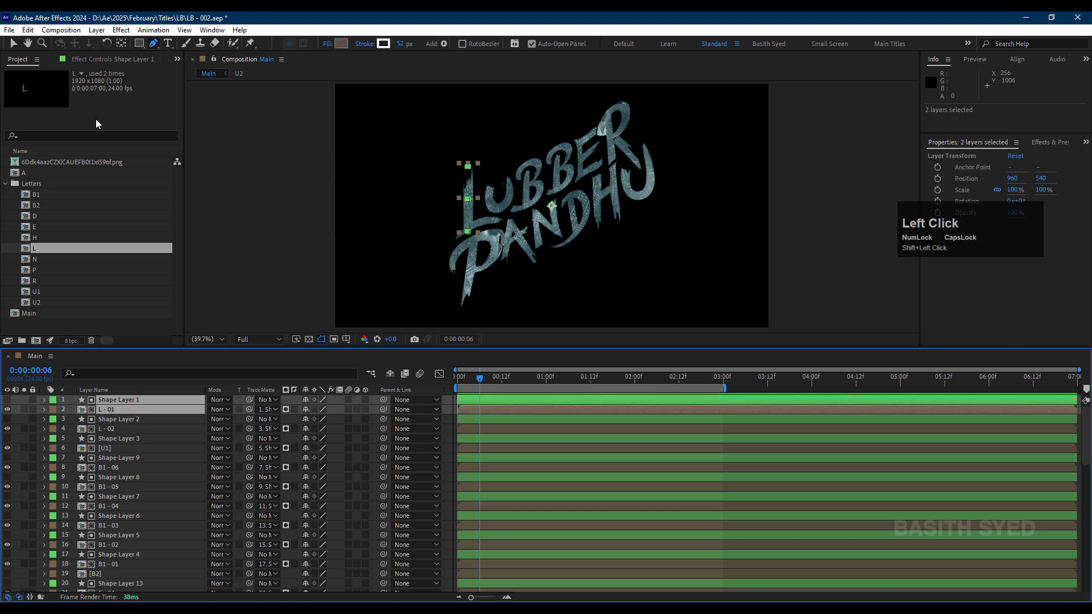
{"action": "key", "text": "ctrl+shift+c"}
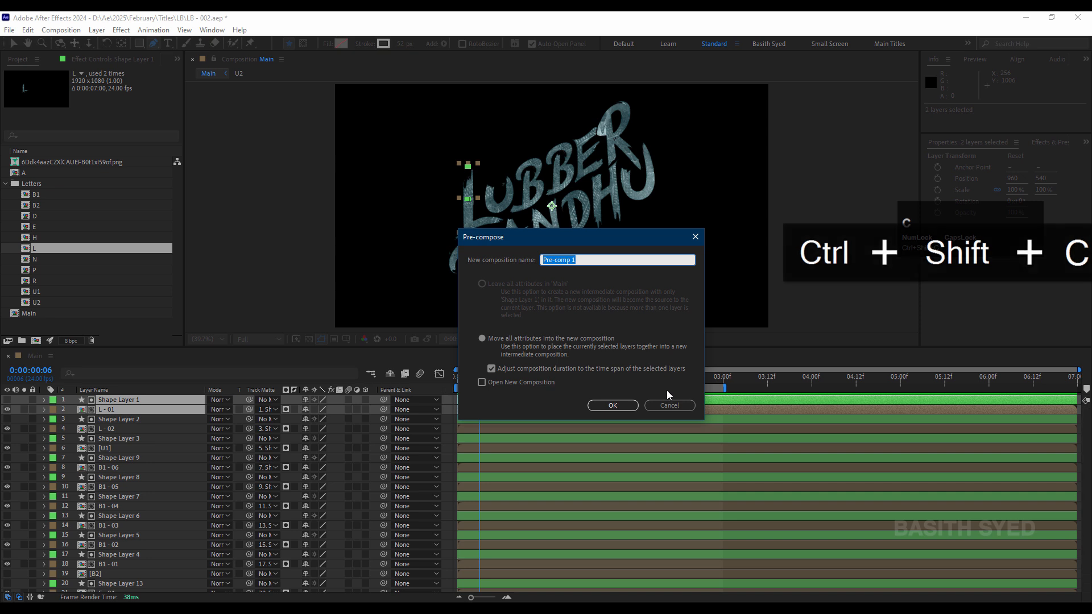
{"action": "left_click", "coordinate": [668, 403]}
{"action": "left_click", "coordinate": [96, 30]}
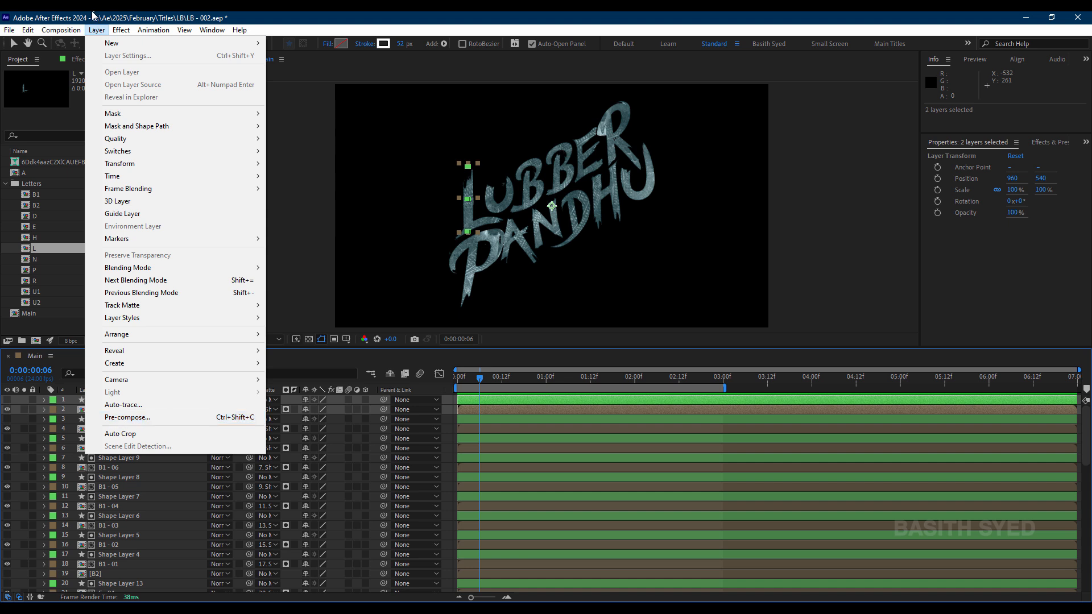
{"action": "left_click", "coordinate": [158, 501]}
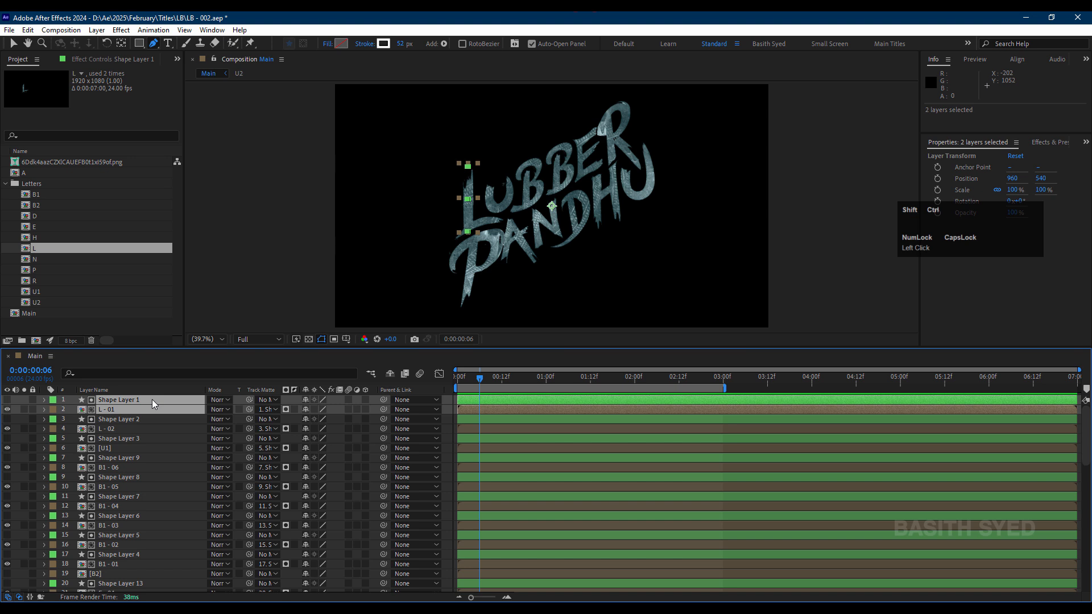
{"action": "key", "text": "ctrl+shift+c"}
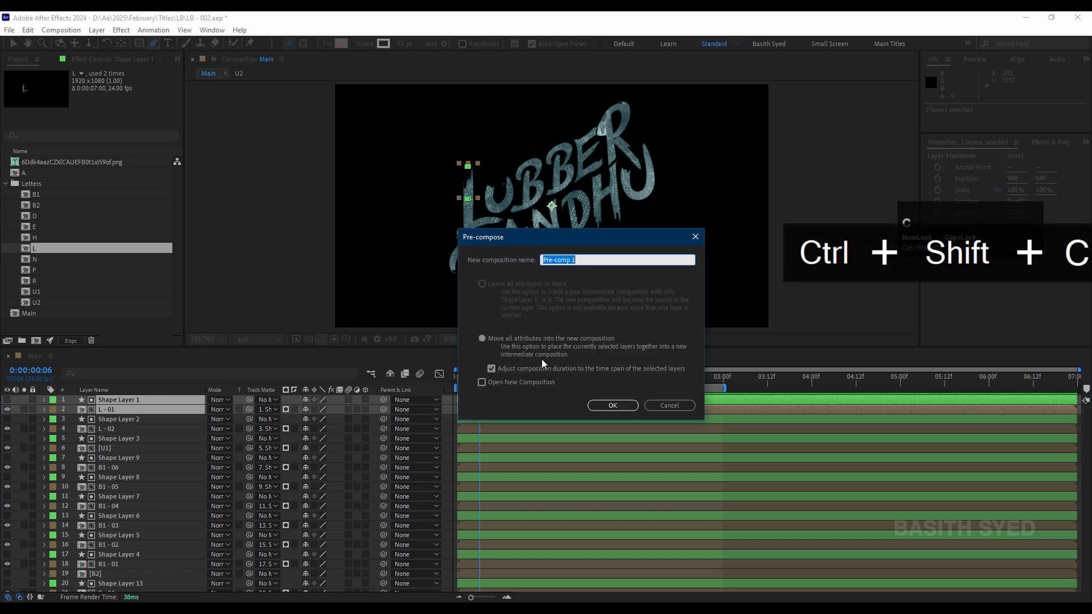
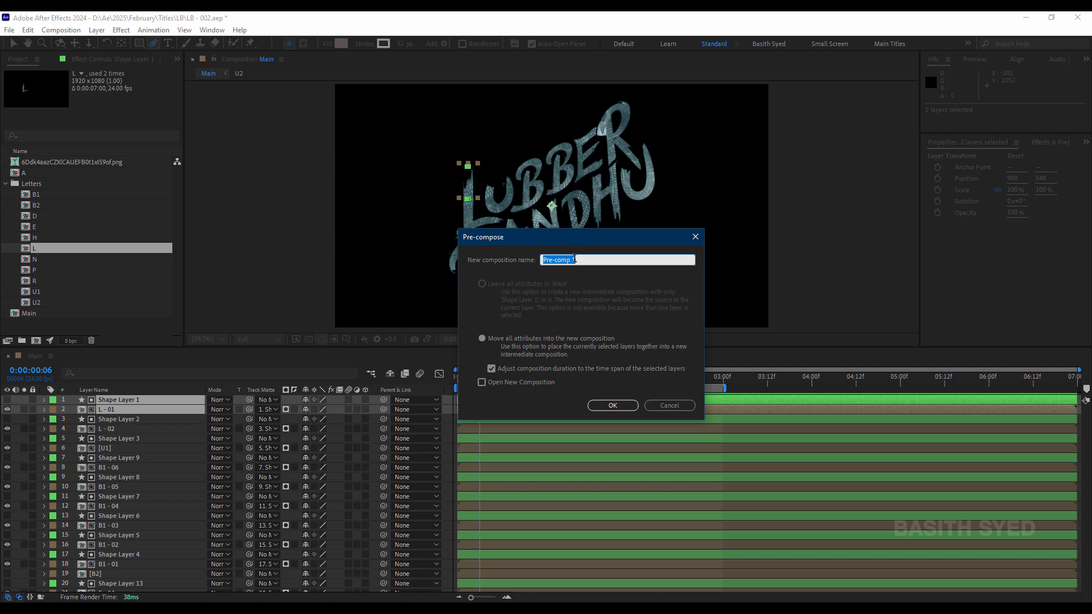
Step: Name the new composition for Shape Layer 1 and its stroke "L - 01" and create it
{"action": "key", "text": "shift"}
{"action": "type", "text": "L - 01"}
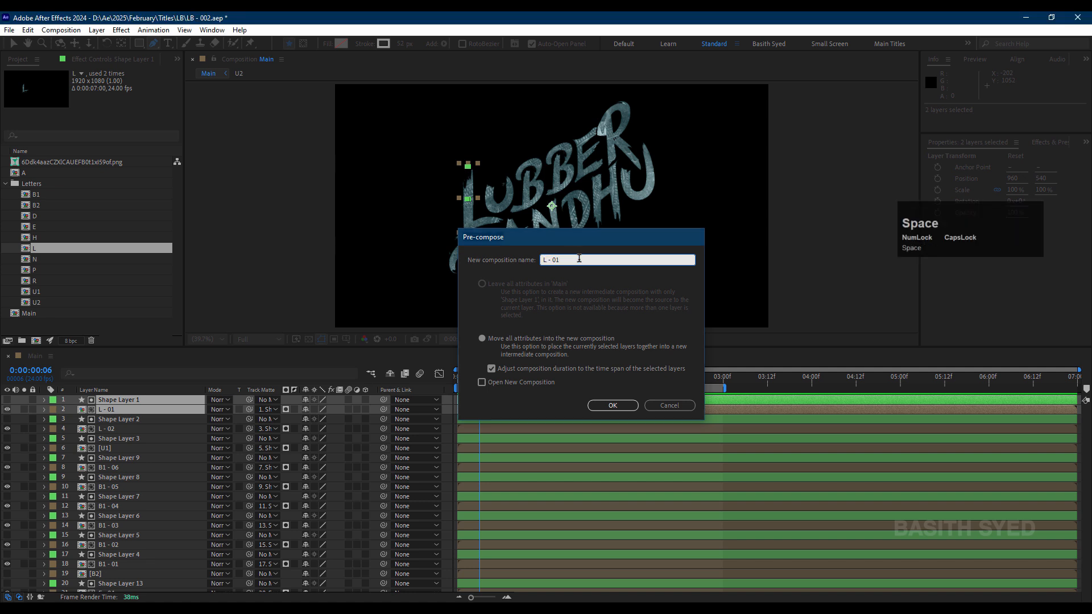
{"action": "key", "text": "Return"}
Step: Pre-compose Shape Layer 2 together with the L - 02 layer into a new composition named "L - 02"
{"action": "left_click", "coordinate": [153, 410]}
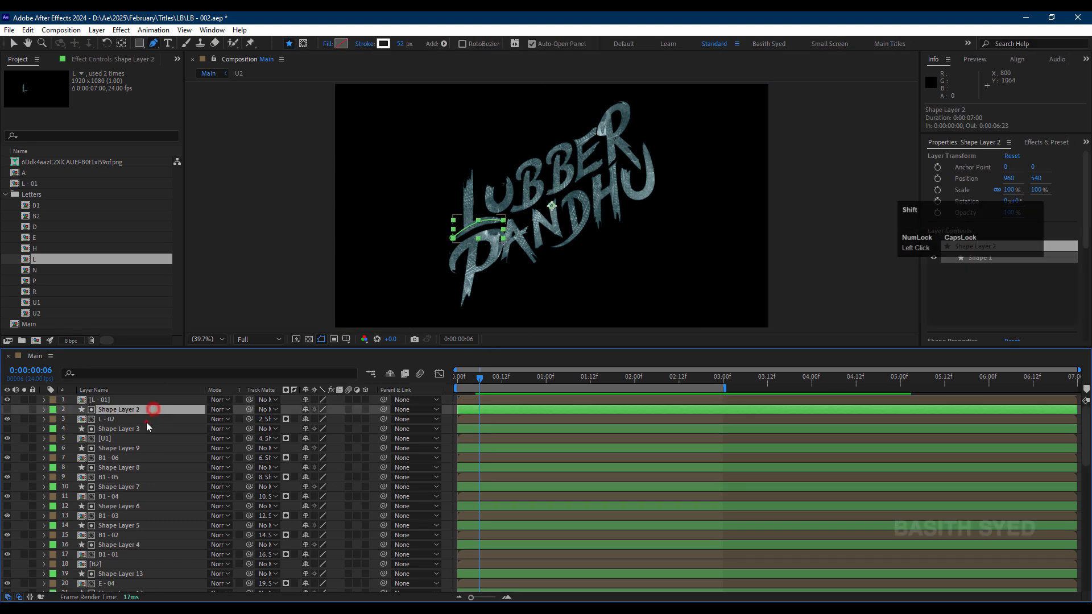
{"action": "left_click", "coordinate": [145, 421], "text": "shift"}
{"action": "key", "text": "ctrl+shift+c"}
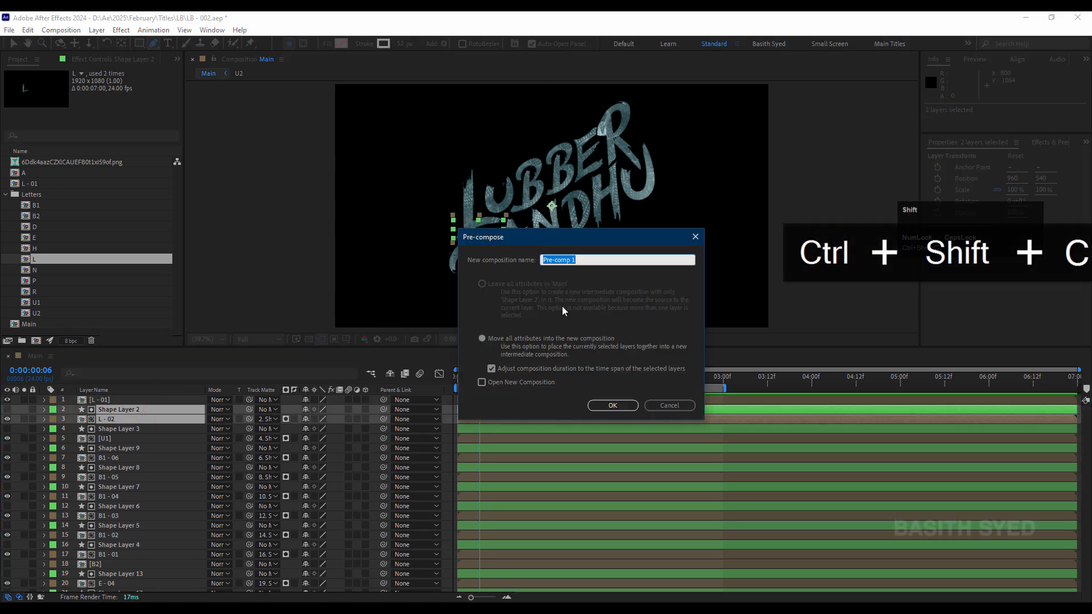
{"action": "type", "text": "L -"}
{"action": "type", "text": "02"}
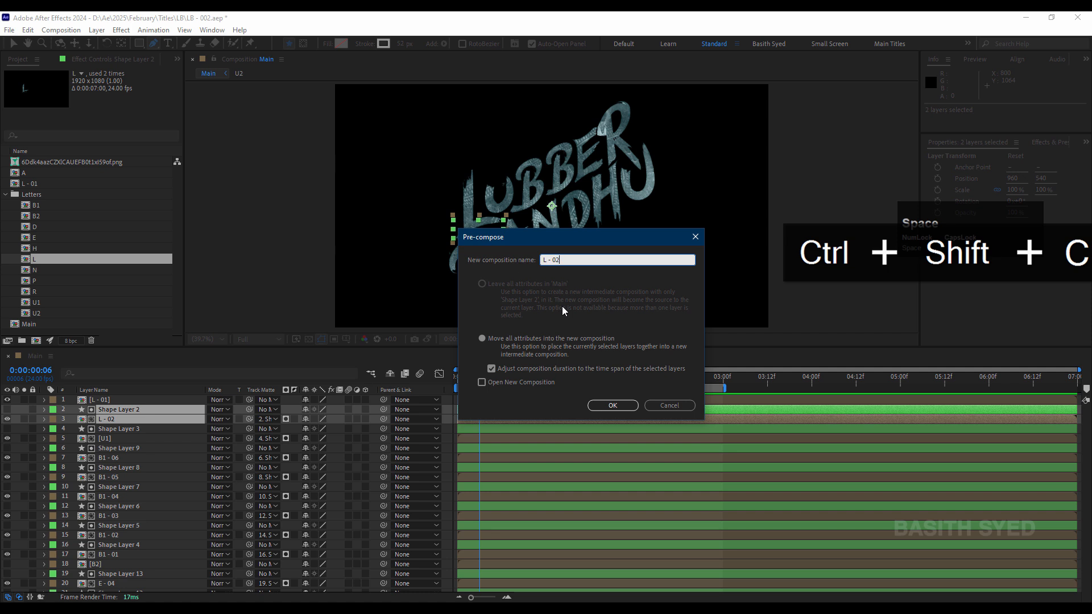
{"action": "key", "text": "Return"}
Step: Pre-compose Shape Layer 3 together with the U1 layer into a new composition named "U1"
{"action": "left_click", "coordinate": [116, 419]}
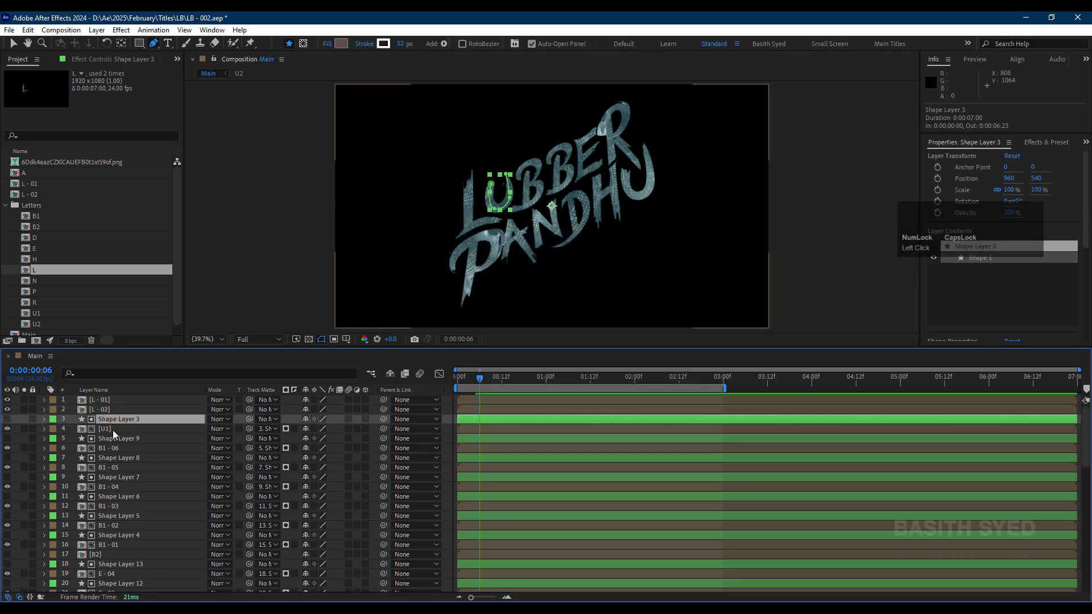
{"action": "left_click", "coordinate": [112, 429], "text": "shift"}
{"action": "key", "text": "ctrl+shift+c"}
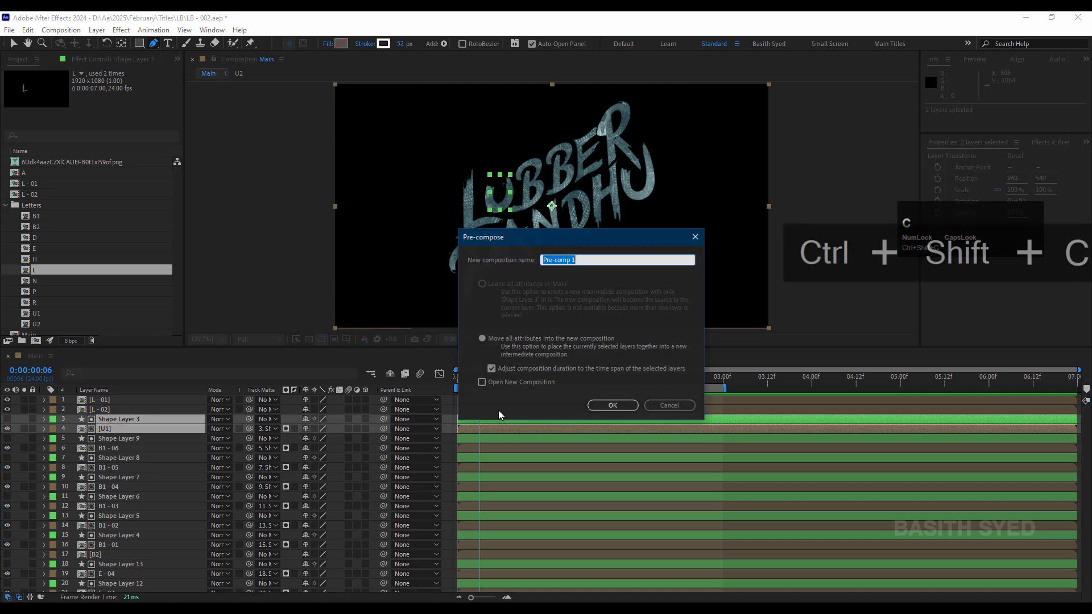
{"action": "type", "text": "U1"}
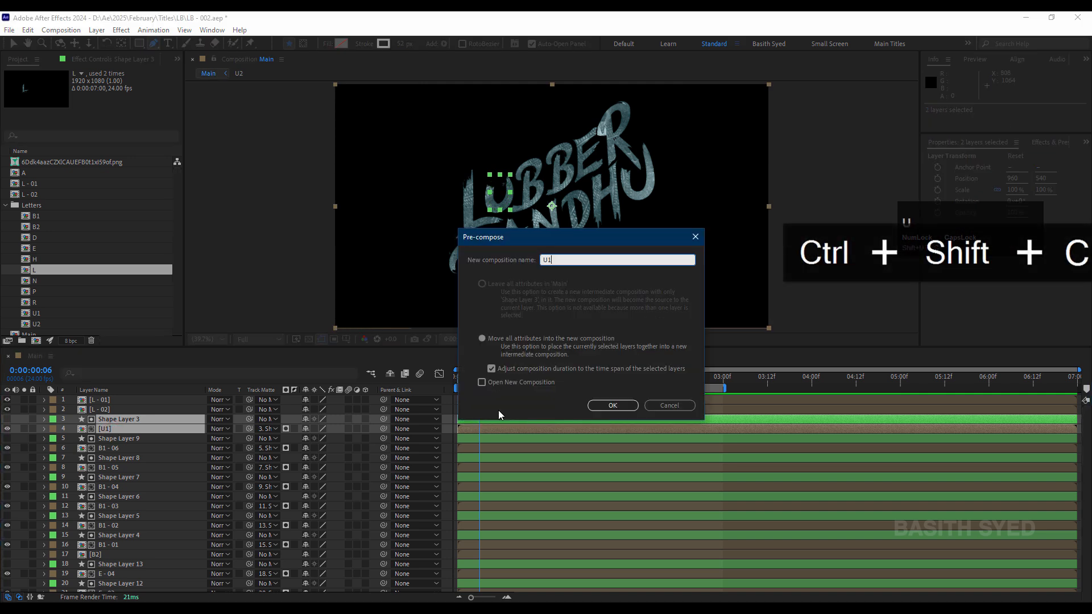
{"action": "key", "text": "Return"}
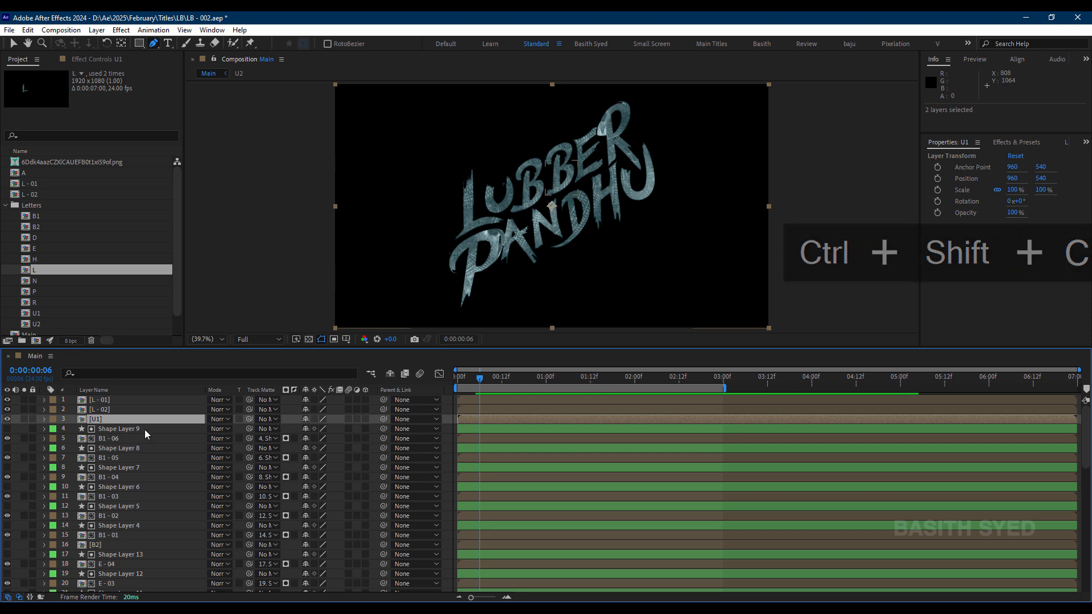
Step: Pre-compose Shape Layer 4 together with the B1 - 01 layer into a new composition named "B1 - 01"
{"action": "left_click", "coordinate": [145, 429]}
{"action": "left_click", "coordinate": [144, 439], "text": "shift"}
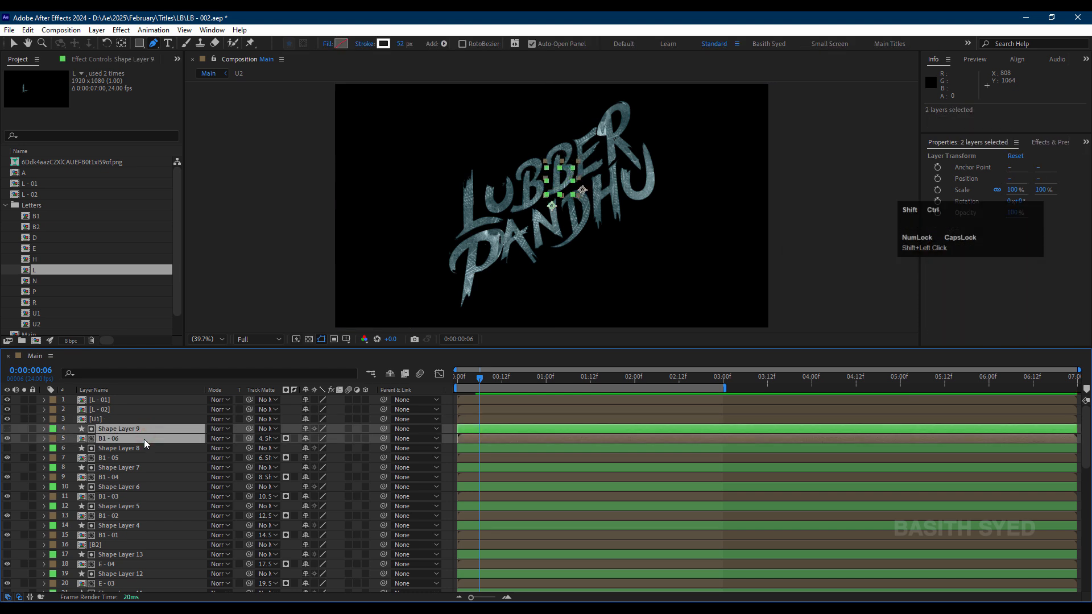
{"action": "scroll", "coordinate": [155, 460], "scroll_direction": "down", "scroll_amount": 1}
{"action": "left_click", "coordinate": [134, 497]}
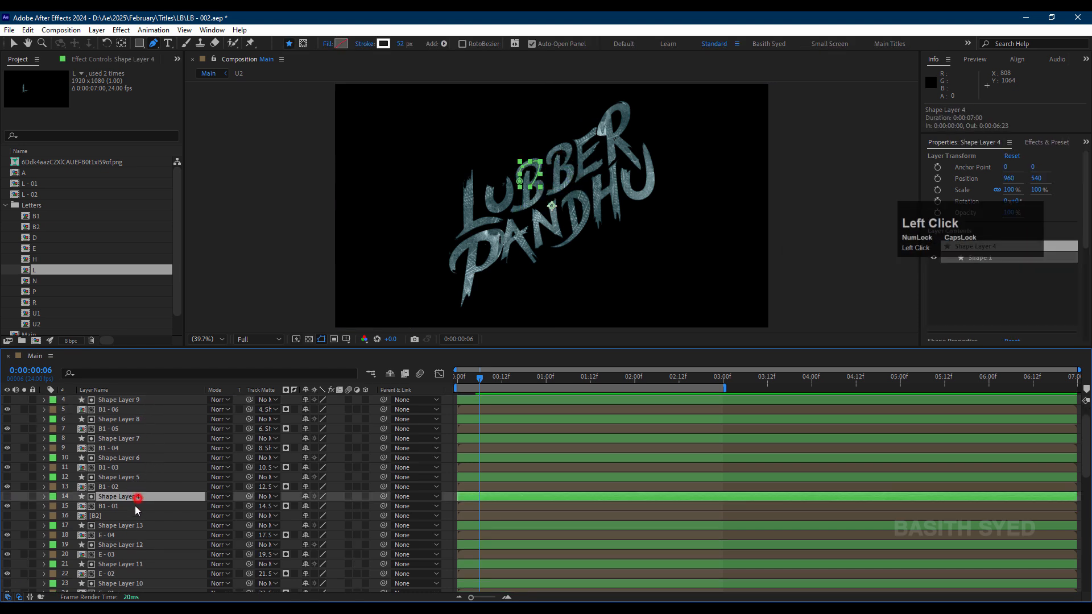
{"action": "left_click", "coordinate": [135, 507], "text": "shift"}
{"action": "key", "text": "ctrl+shift+c"}
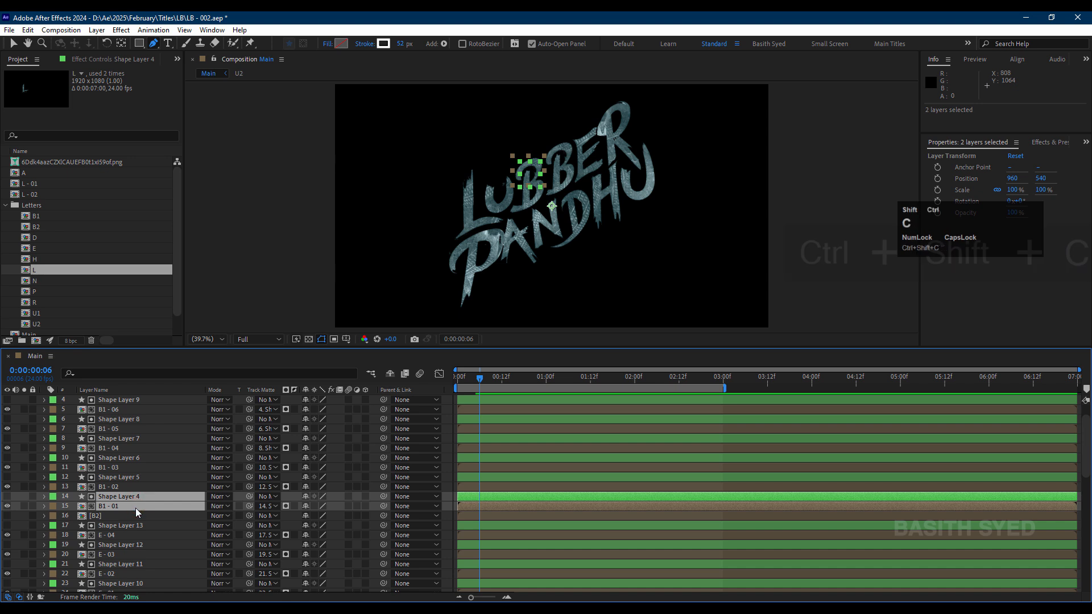
{"action": "type", "text": "B1"}
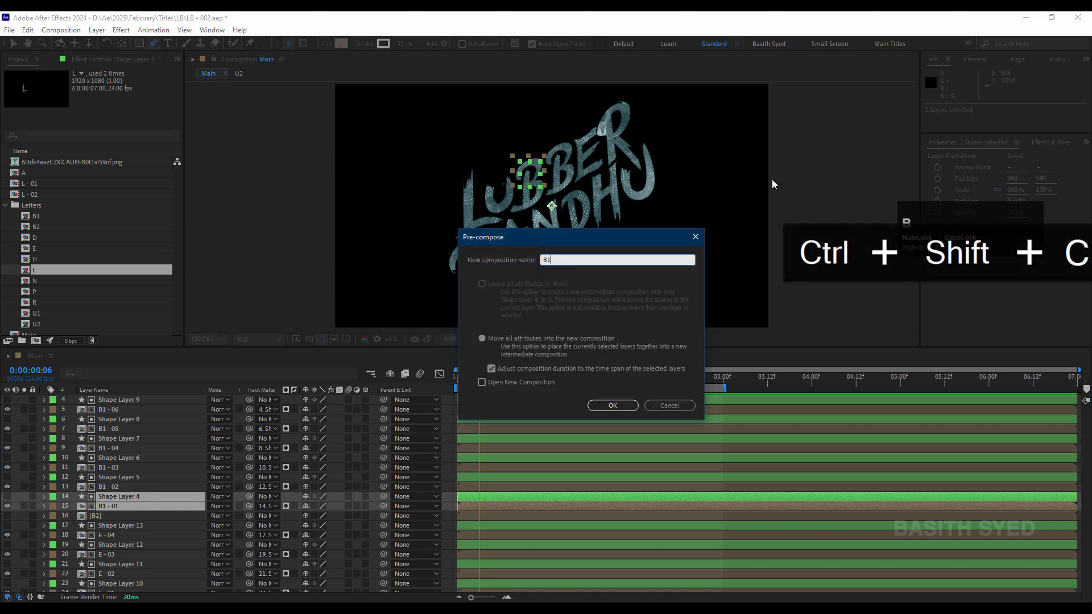
{"action": "type", "text": " - 01"}
{"action": "key", "text": "Return"}
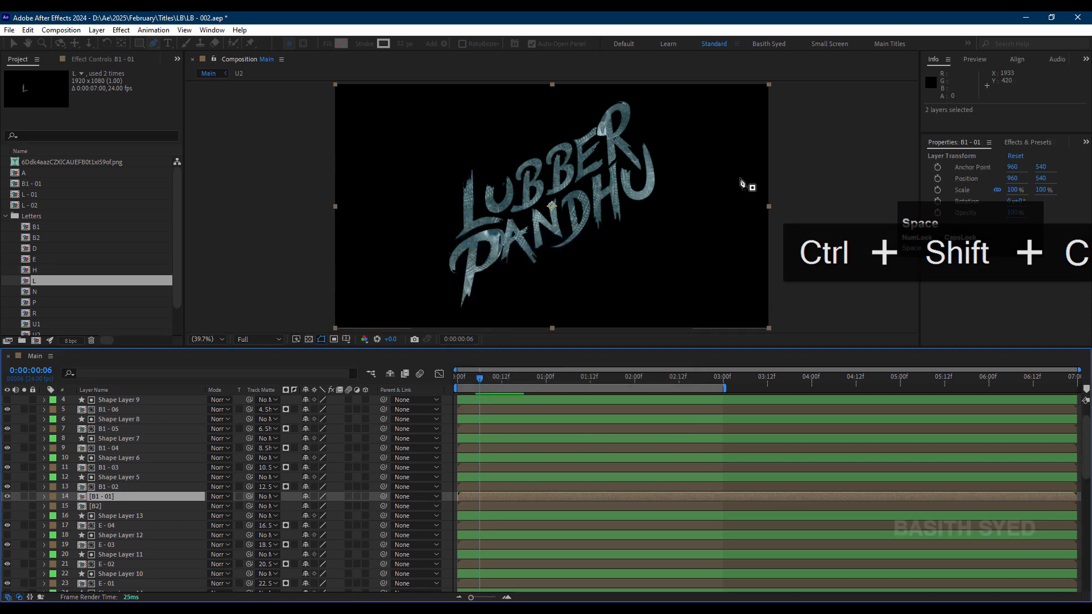
Step: Pre-compose Shape Layer 5 together with the B1 - 02 layer into a new composition named "B1 - 02"
{"action": "left_click", "coordinate": [141, 487]}
{"action": "left_click", "coordinate": [141, 477], "text": "shift"}
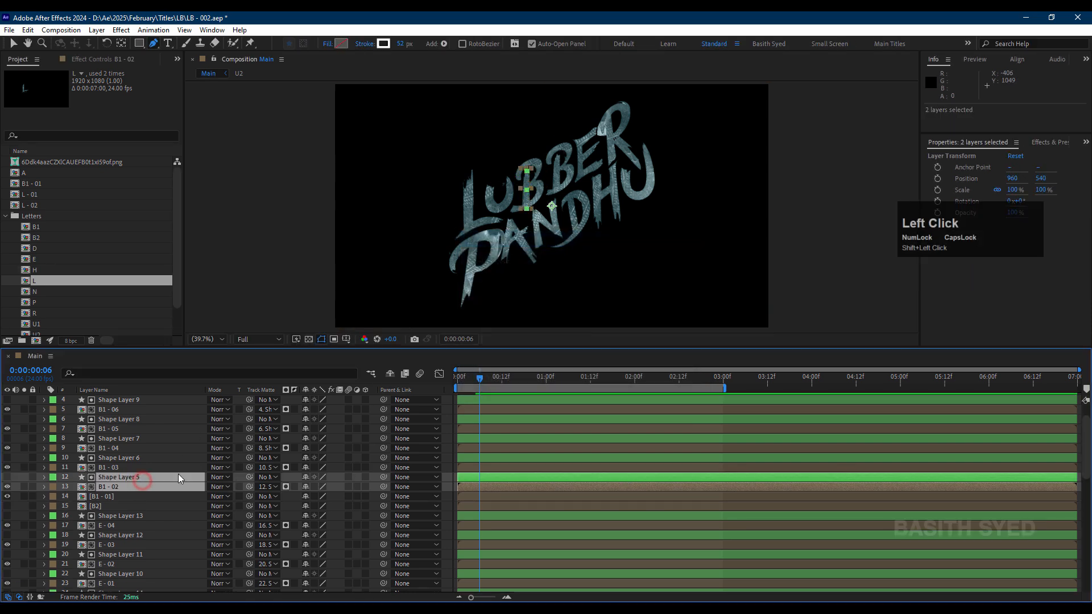
{"action": "key", "text": "ctrl+shift+c"}
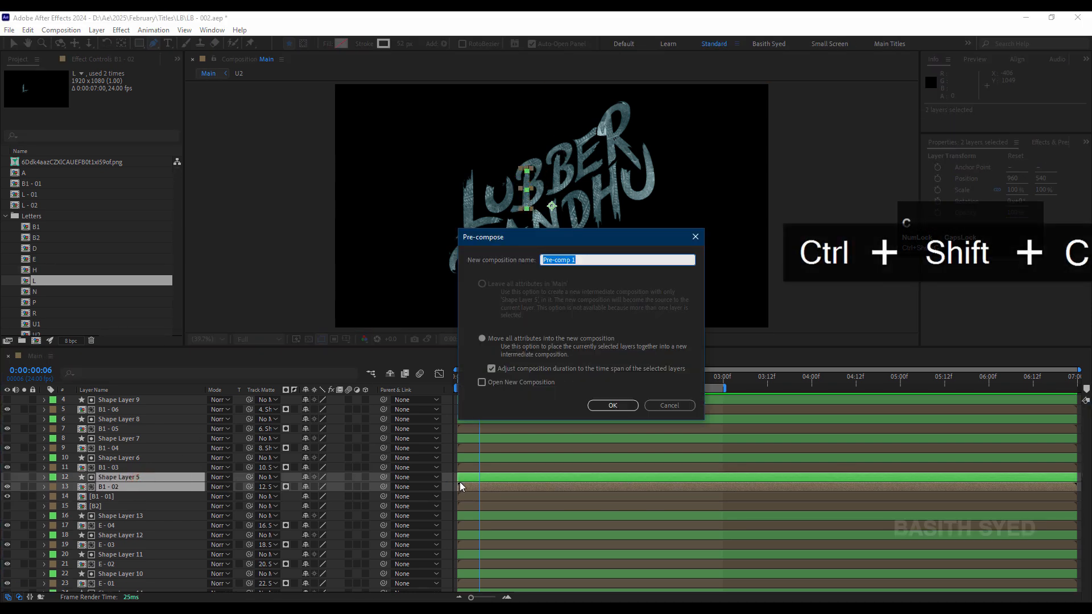
{"action": "type", "text": "B1 - 02"}
{"action": "key", "text": "Return"}
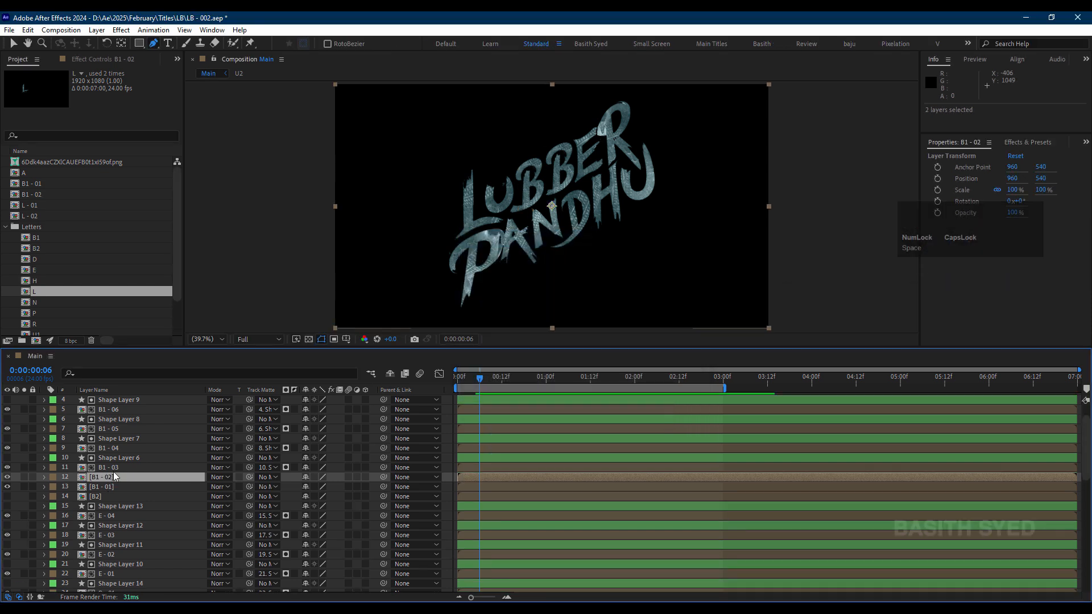
Step: Pre-compose Shape Layer 6 together with the B1 - 03 layer into a new composition named "B1 - 03"
{"action": "left_click", "coordinate": [117, 468]}
{"action": "left_click", "coordinate": [126, 459], "text": "shift"}
{"action": "key", "text": "ctrl+shift+c"}
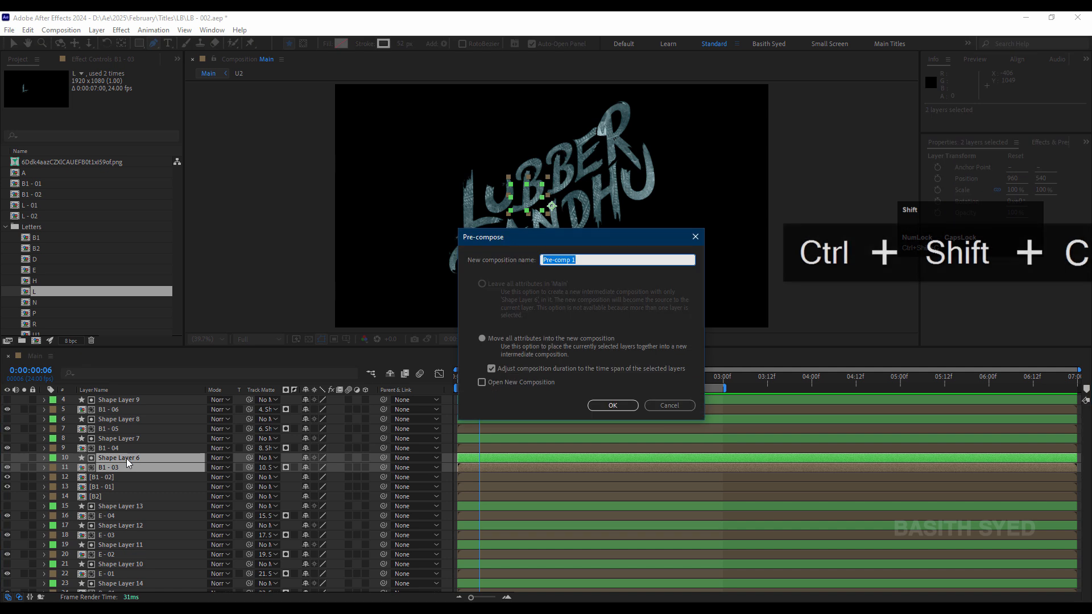
{"action": "type", "text": "B1 - "}
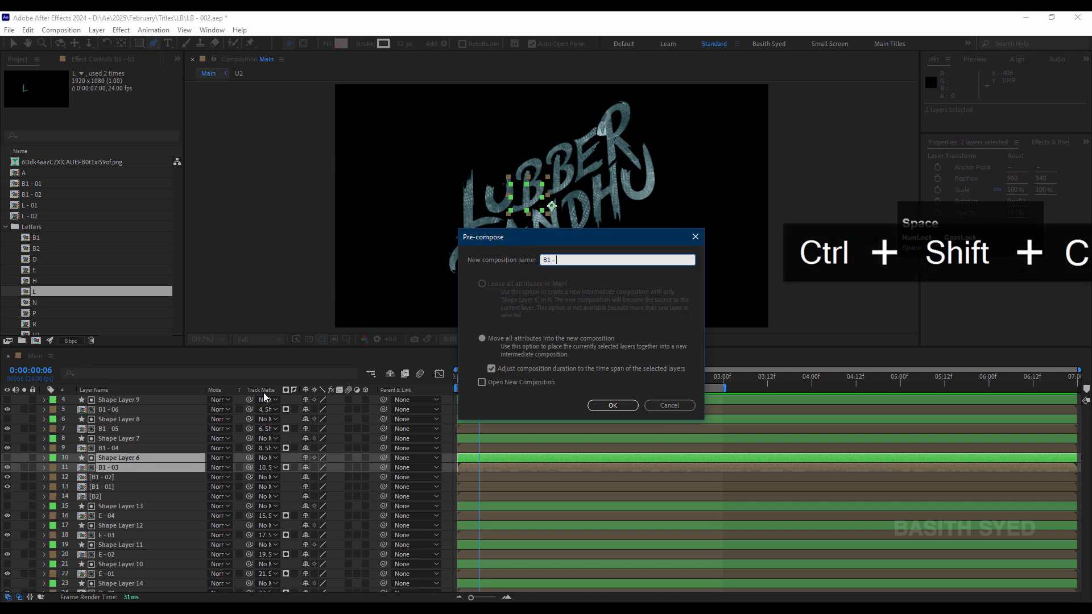
{"action": "type", "text": "03"}
{"action": "key", "text": "Return"}
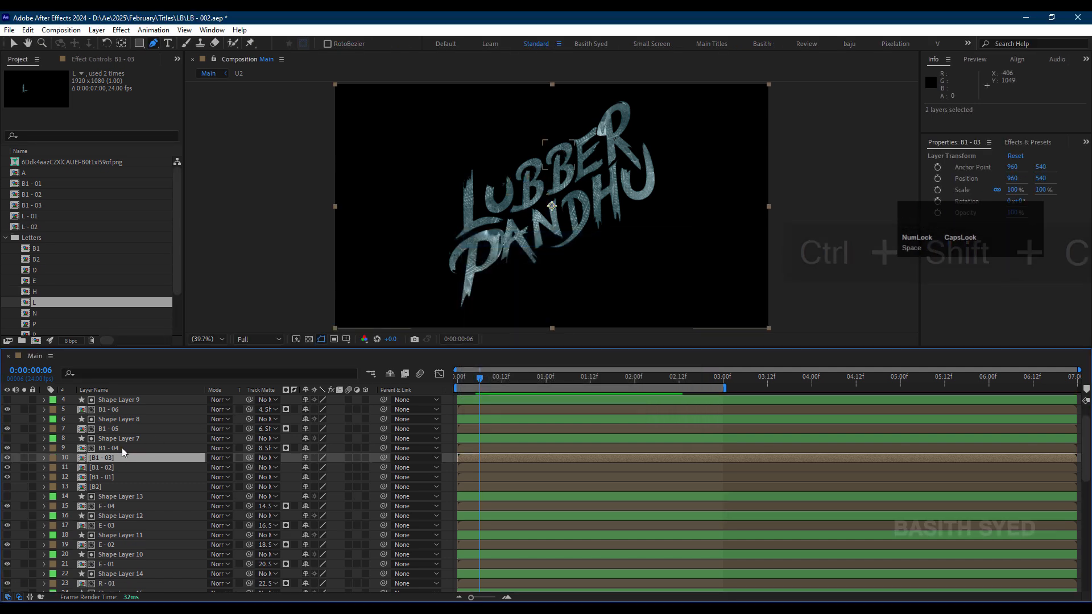
Step: Pre-compose Shape Layer 7 together with the B1 - 04 layer into a new composition named "B1 - 04"
{"action": "left_click", "coordinate": [130, 448], "text": "shift"}
{"action": "left_click", "coordinate": [129, 442], "text": "shift"}
{"action": "key", "text": "ctrl+shift+c"}
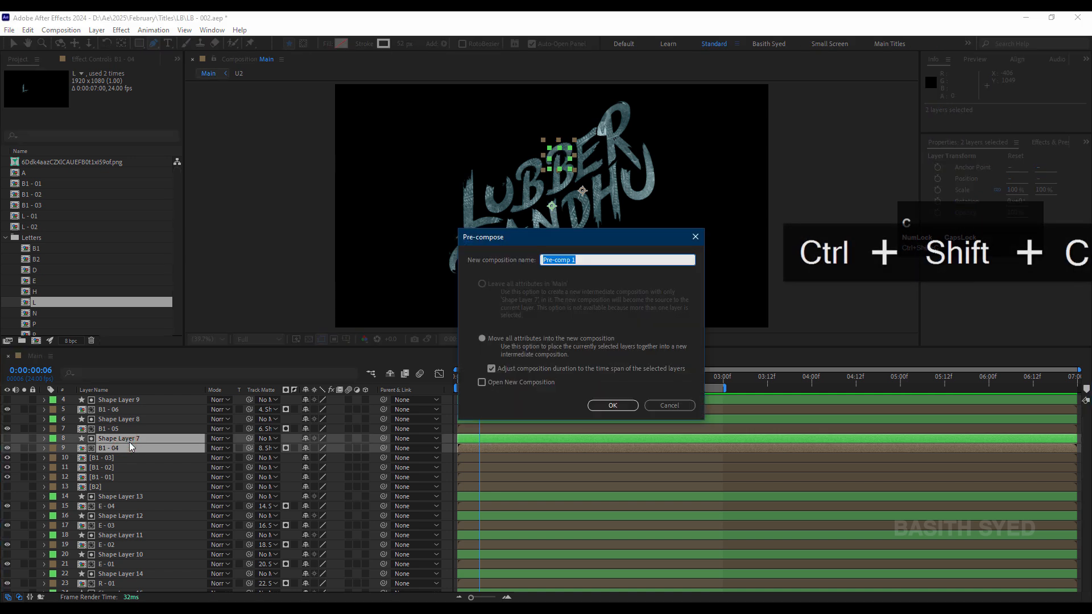
{"action": "type", "text": "B"}
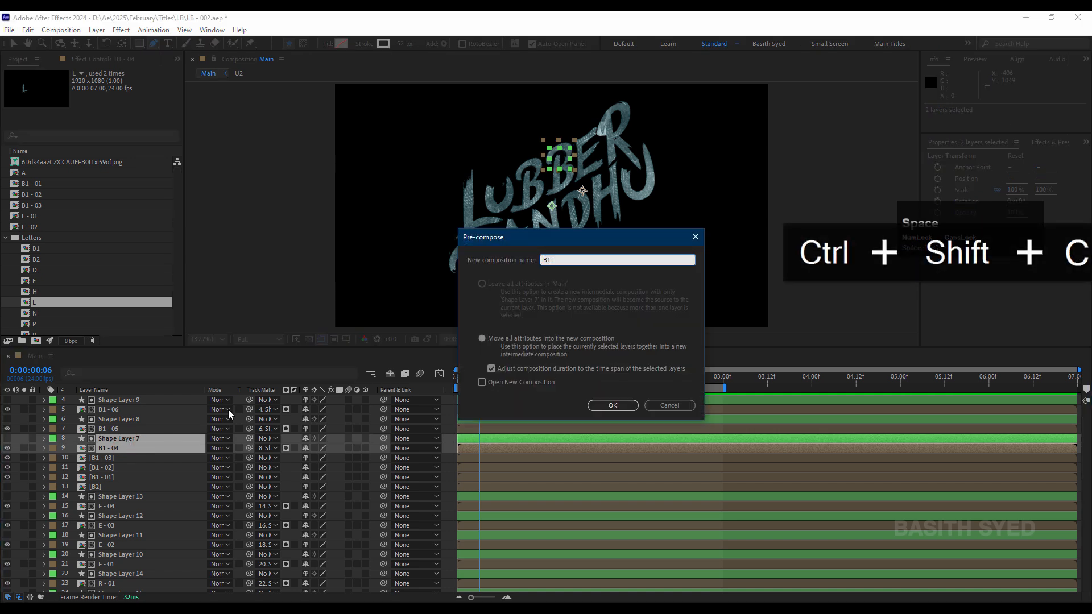
{"action": "type", "text": "1 -"}
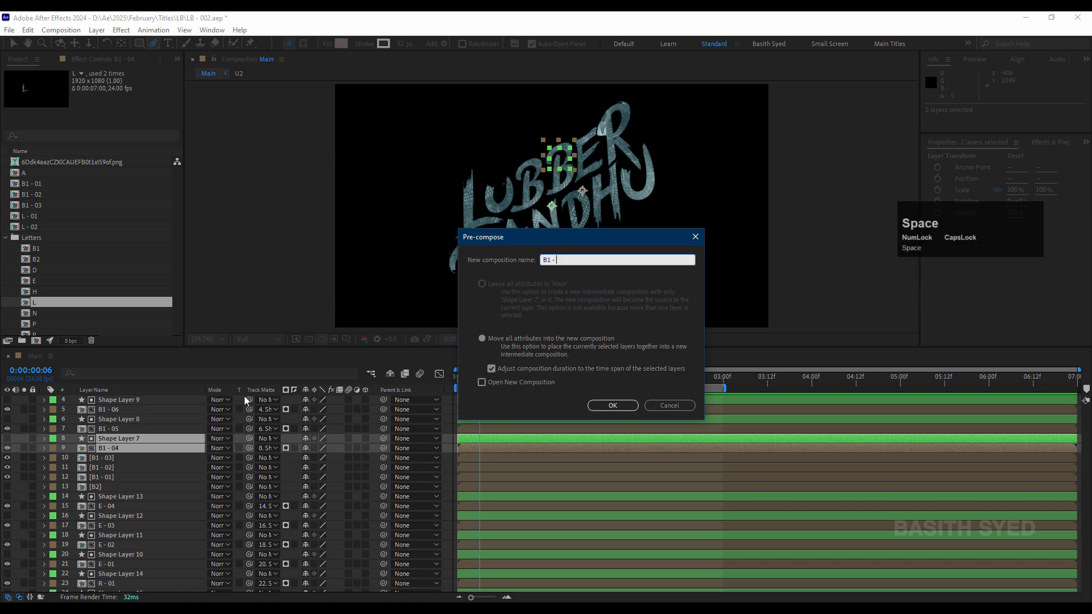
{"action": "type", "text": " 04"}
{"action": "key", "text": "Return"}
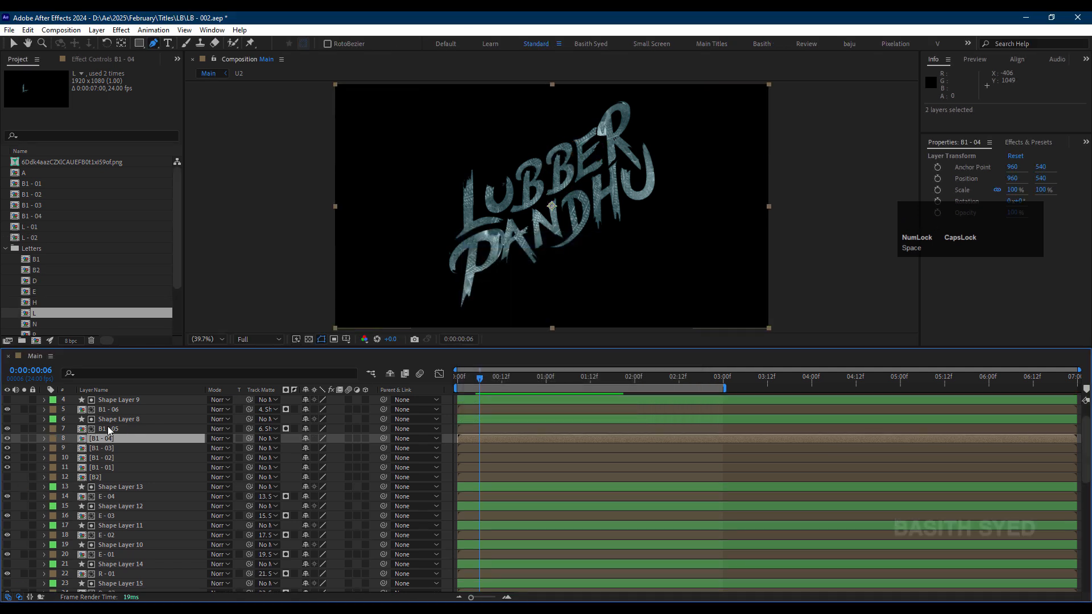
Step: Pre-compose Shape Layer 8 together with the B1 - 05 layer into a new composition named "B1 - 05"
{"action": "left_click", "coordinate": [114, 429]}
{"action": "left_click", "coordinate": [122, 421], "text": "shift"}
{"action": "key", "text": "ctrl+shift+c"}
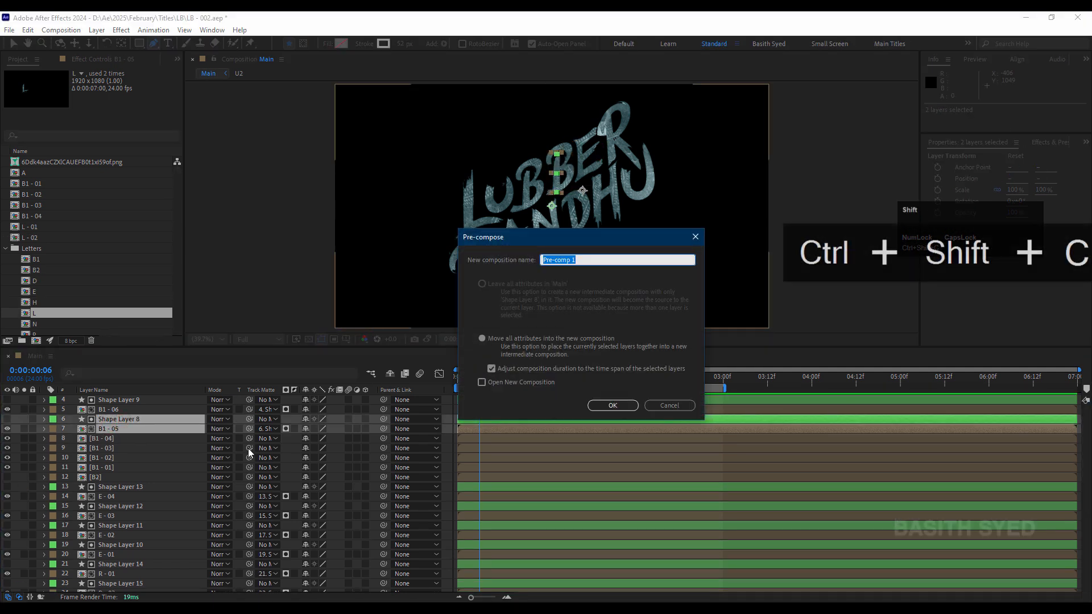
{"action": "type", "text": "B1 - 05"}
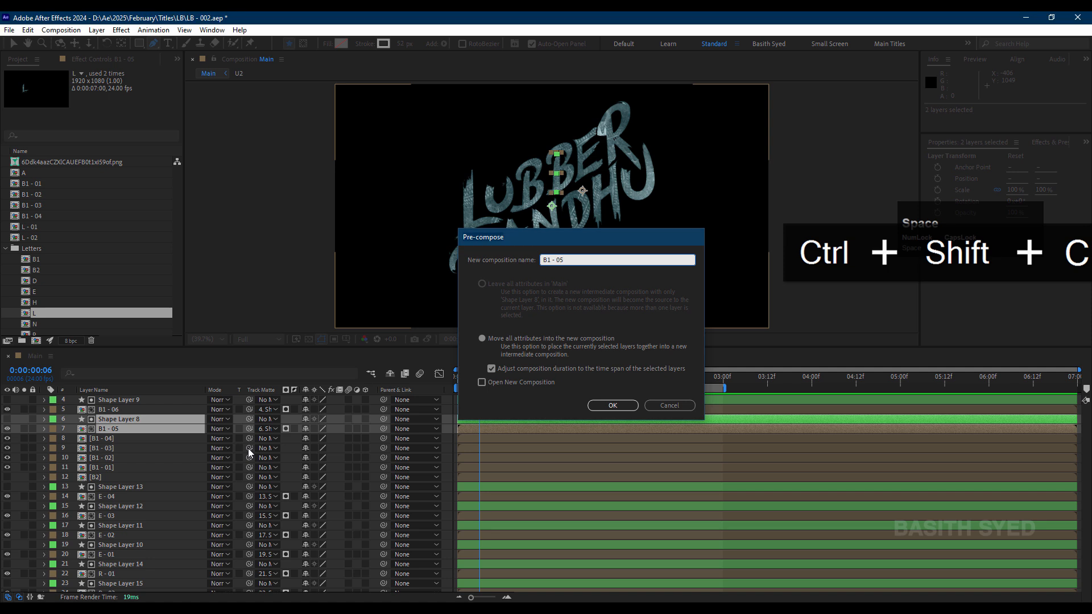
{"action": "key", "text": "Return"}
Step: Pre-compose Shape Layer 9 together with the B1 - 06 layer into a new composition named "B1 - 06"
{"action": "scroll", "coordinate": [114, 452], "scroll_direction": "up", "scroll_amount": 1}
{"action": "left_click", "coordinate": [127, 427]}
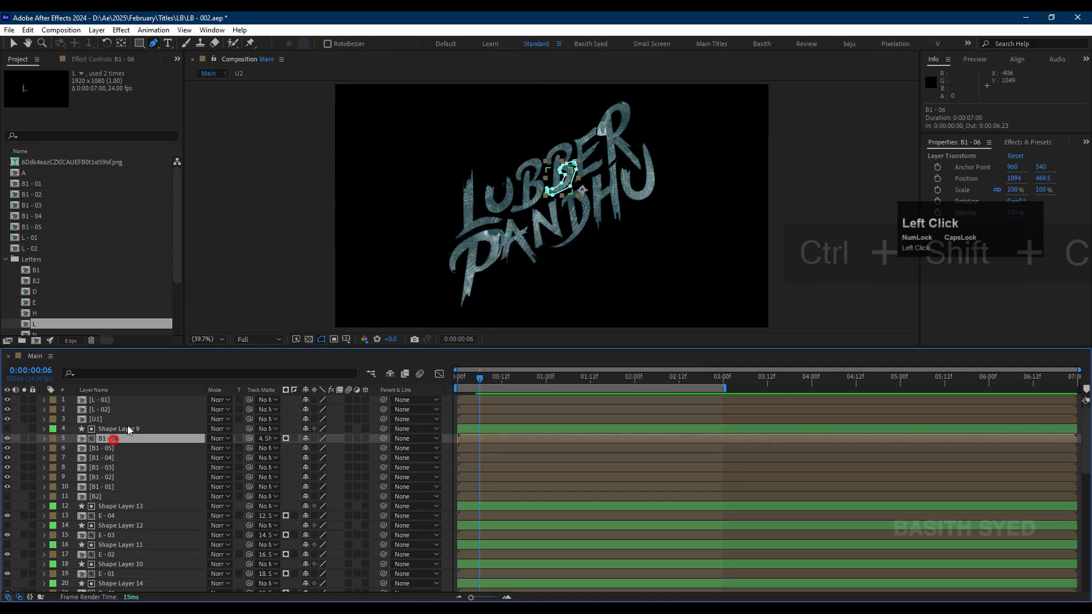
{"action": "left_click", "coordinate": [143, 438], "text": "shift"}
{"action": "key", "text": "ctrl+shift+c"}
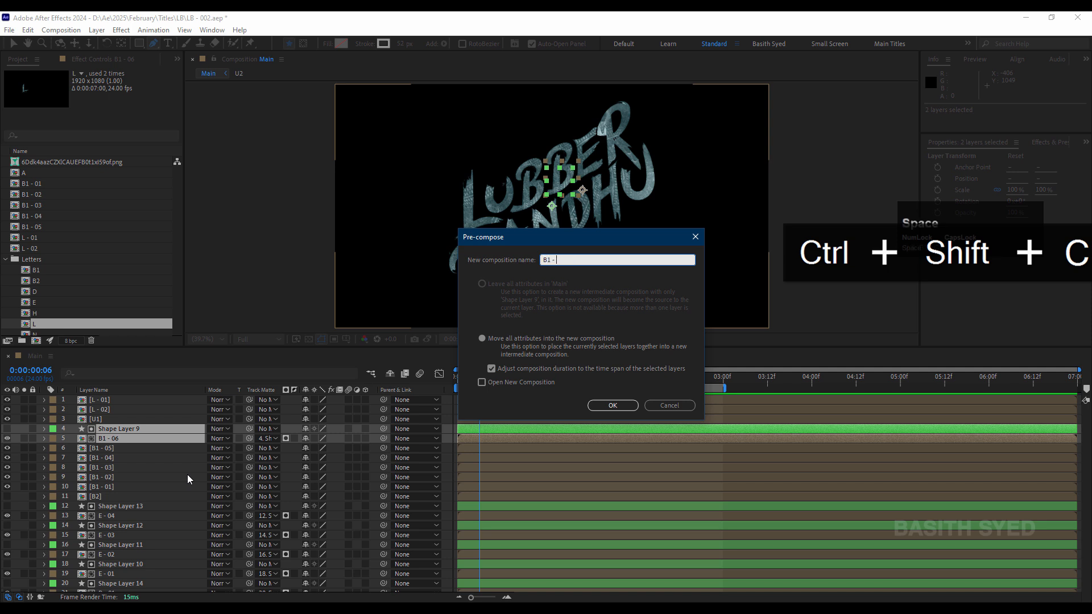
{"action": "type", "text": "B1 - 06"}
{"action": "key", "text": "Return"}
Step: Pre-compose Shape Layer 13 together with the E - 04 layer into a new composition named "E - 04"
{"action": "scroll", "coordinate": [106, 480], "scroll_direction": "down", "scroll_amount": 3}
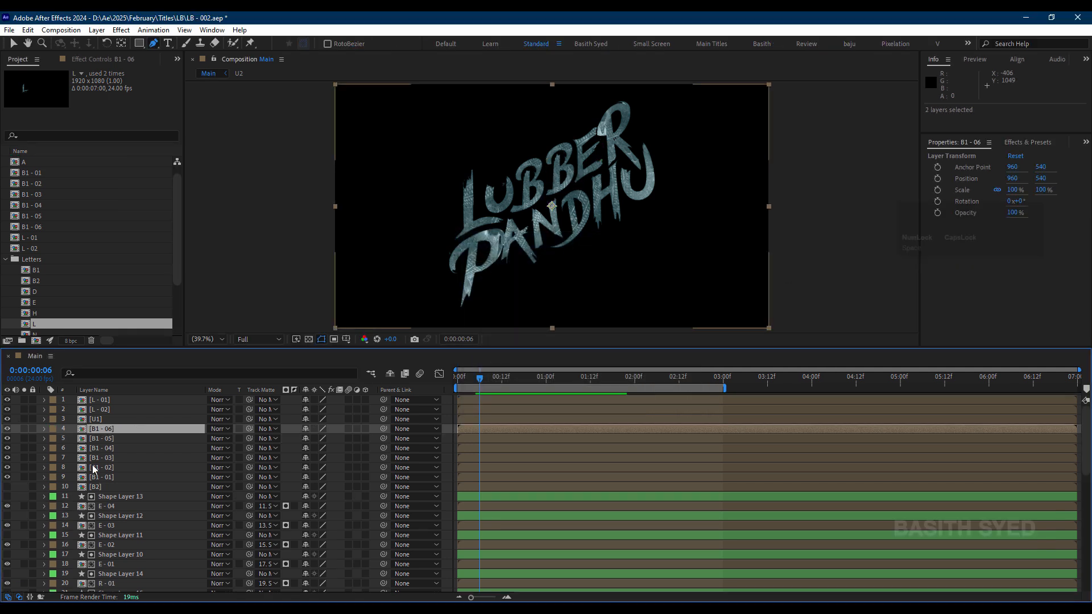
{"action": "left_click", "coordinate": [121, 469]}
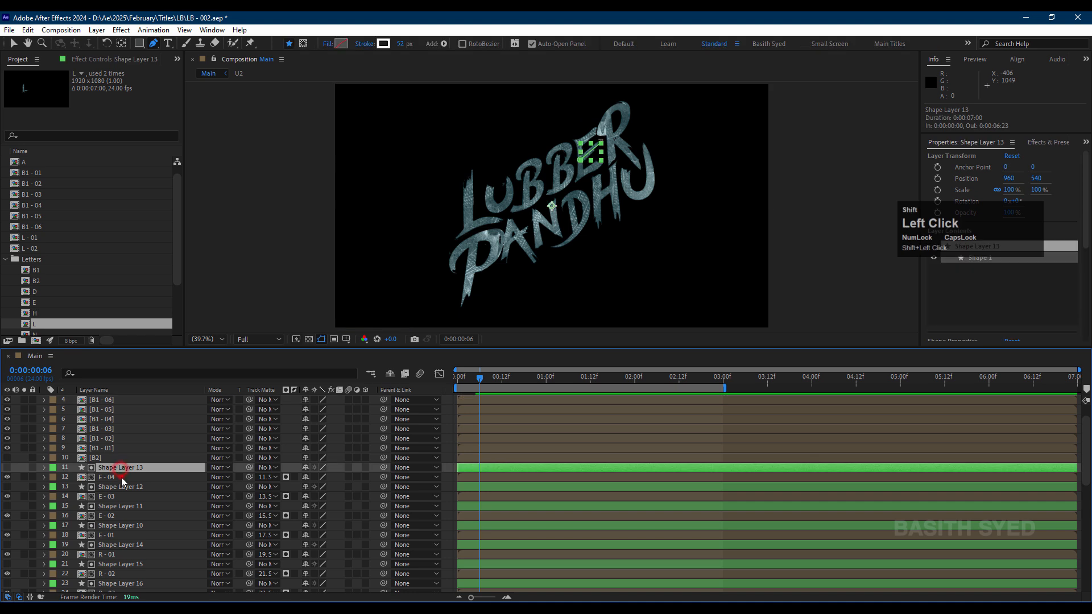
{"action": "left_click", "coordinate": [210, 478], "text": "shift"}
{"action": "key", "text": "ctrl+shift+c"}
{"action": "type", "text": "E - 04"}
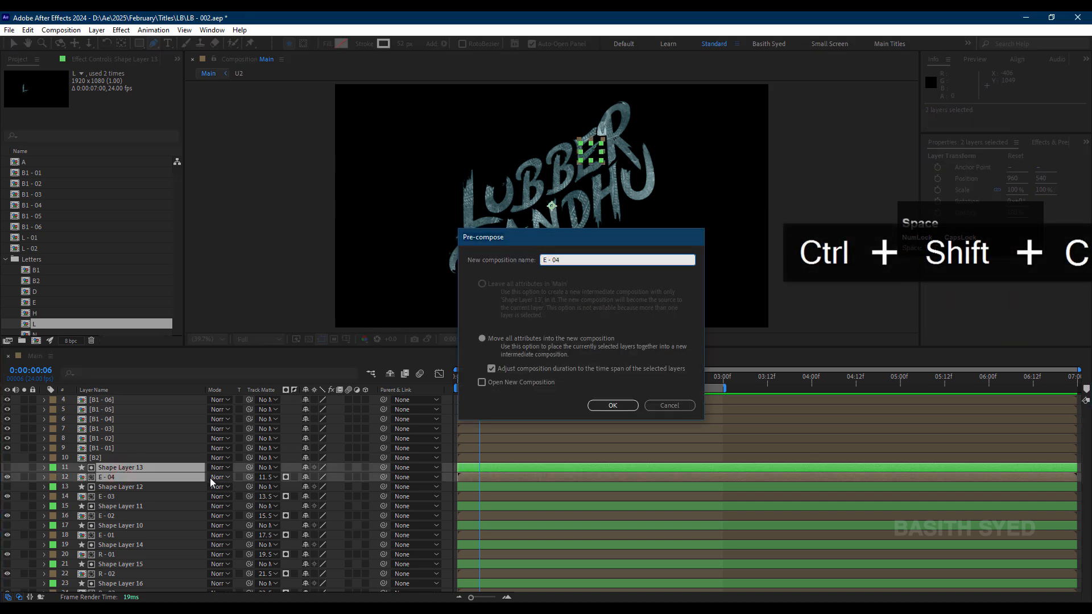
{"action": "key", "text": "Return"}
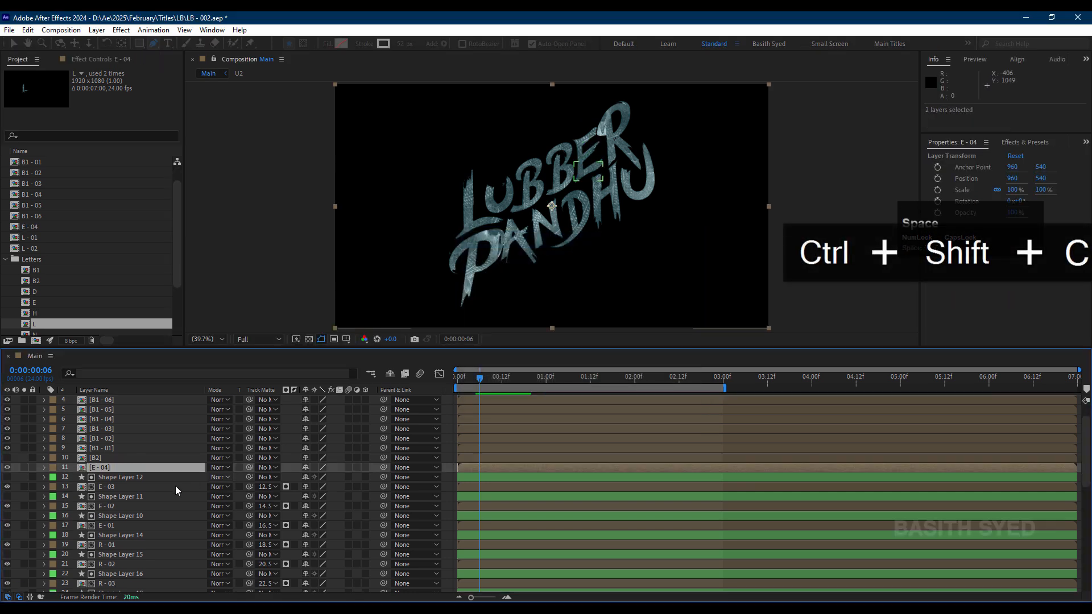
Step: Pre-compose Shape Layer 12 together with the E - 03 layer into a new composition named "E - 03"
{"action": "left_click", "coordinate": [131, 478]}
{"action": "left_click", "coordinate": [130, 497], "text": "shift"}
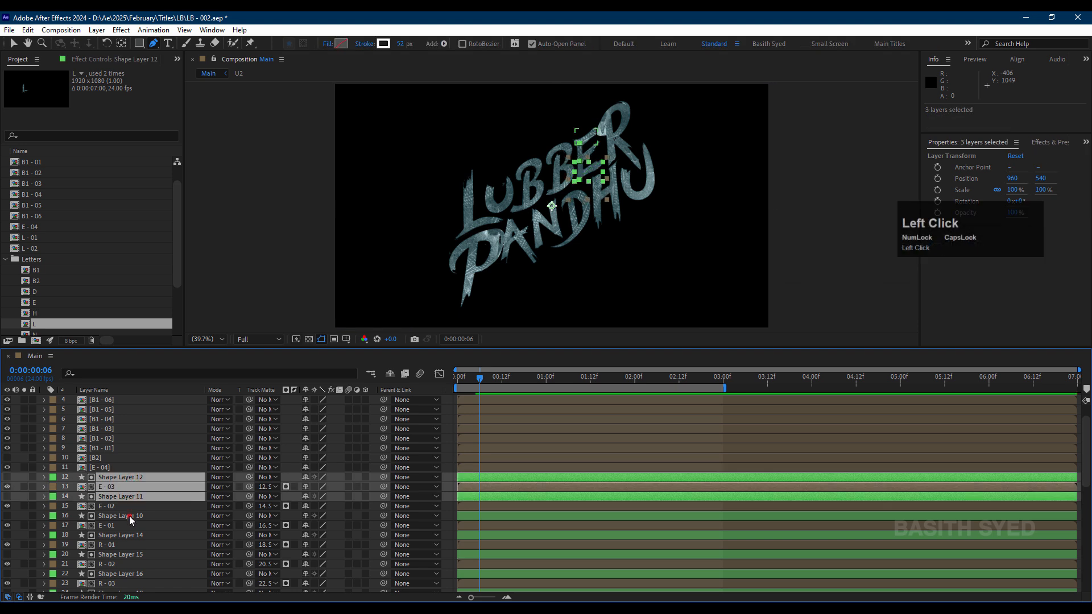
{"action": "left_click", "coordinate": [129, 517]}
{"action": "left_click", "coordinate": [129, 489]}
{"action": "left_click", "coordinate": [133, 479], "text": "shift"}
{"action": "key", "text": "ctrl+shift+c"}
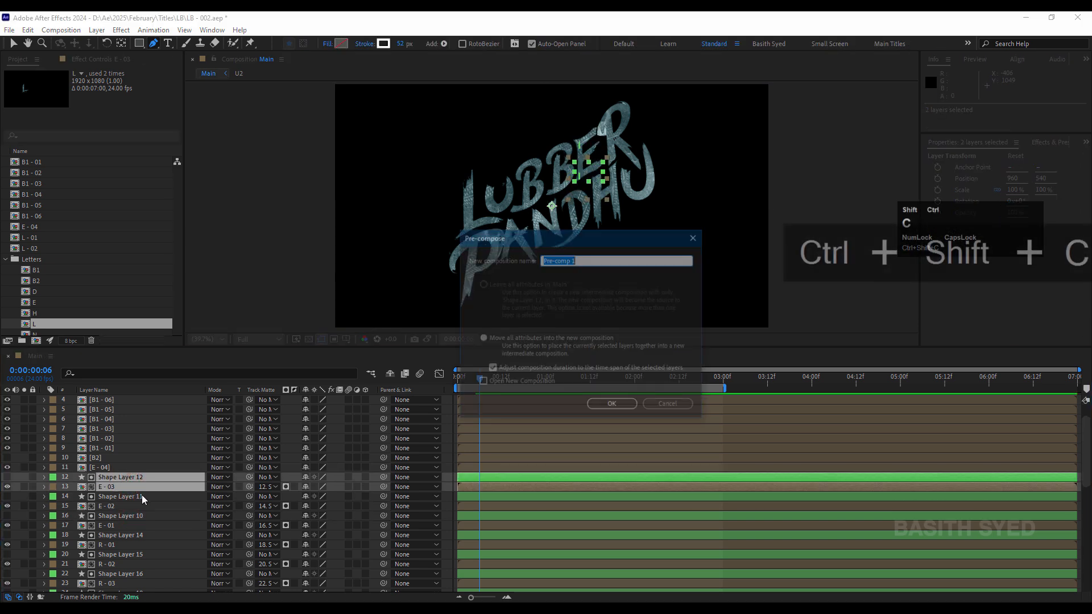
{"action": "type", "text": "E "}
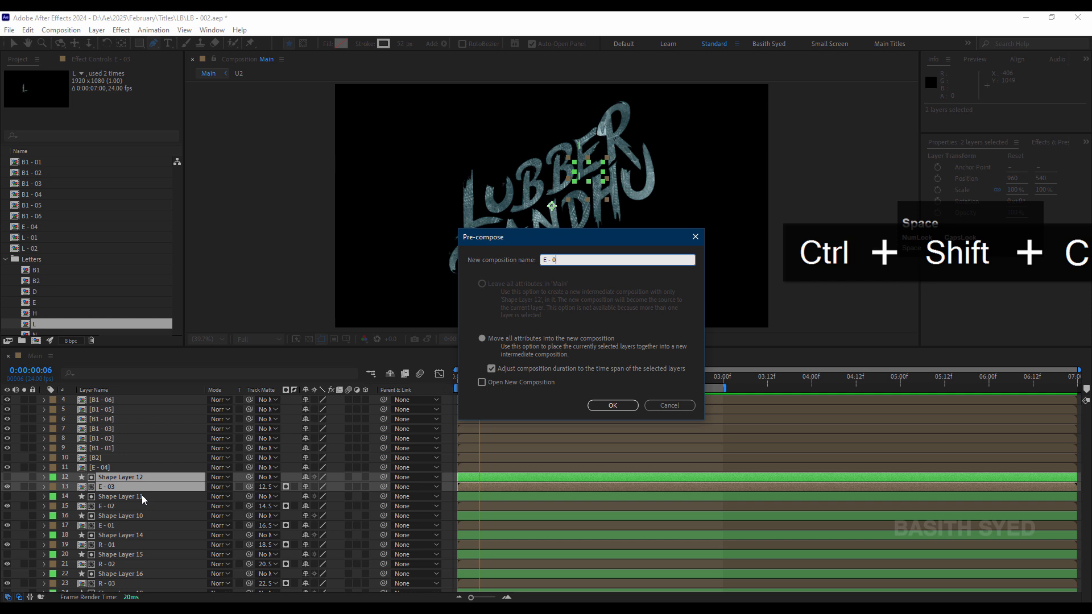
{"action": "type", "text": "- 03"}
{"action": "key", "text": "Return"}
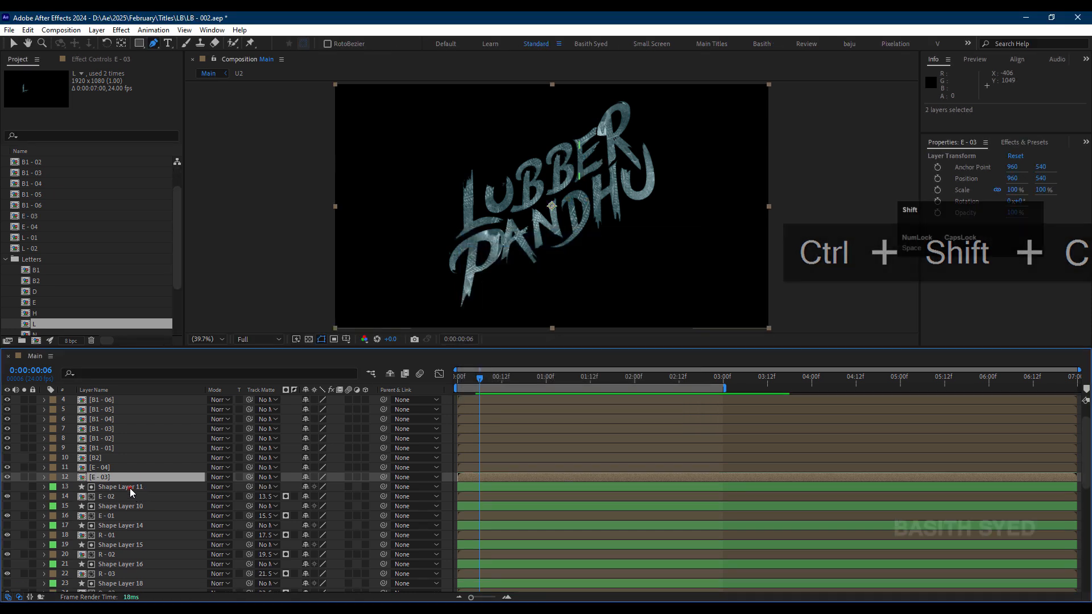
Step: Pre-compose Shape Layer 11 together with the E - 02 layer into a new composition named "E - 02"
{"action": "left_click", "coordinate": [129, 489], "text": "shift"}
{"action": "left_click", "coordinate": [129, 497]}
{"action": "left_click", "coordinate": [128, 490], "text": "shift"}
{"action": "key", "text": "ctrl+shift+c"}
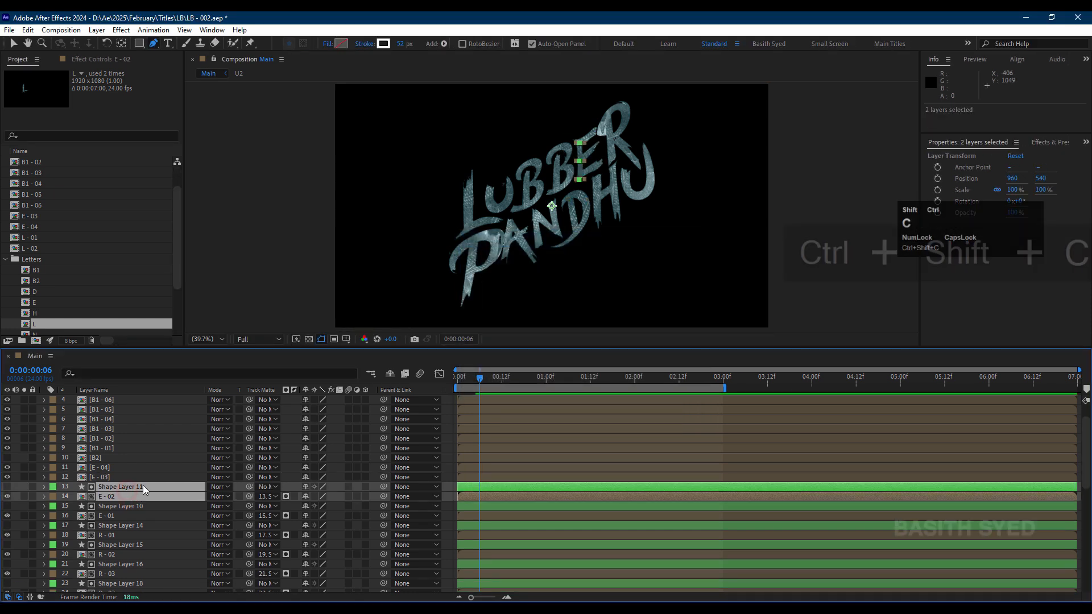
{"action": "type", "text": "E - 0"}
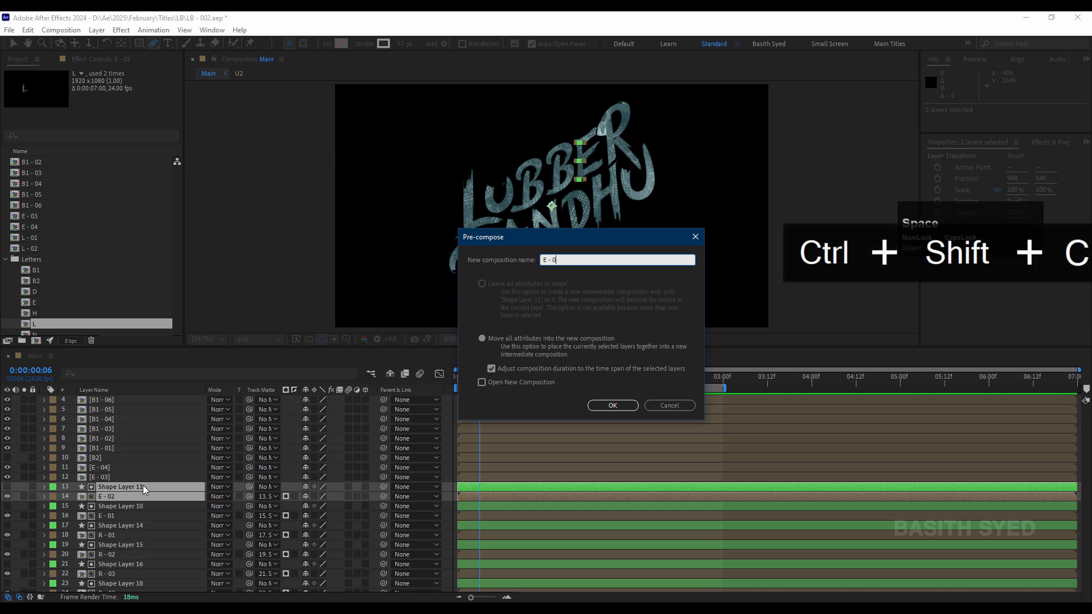
{"action": "type", "text": "2"}
{"action": "key", "text": "Return"}
Step: Pre-compose Shape Layer 10 together with the E - 01 layer into a new composition named "E - 01"
{"action": "left_click", "coordinate": [126, 497]}
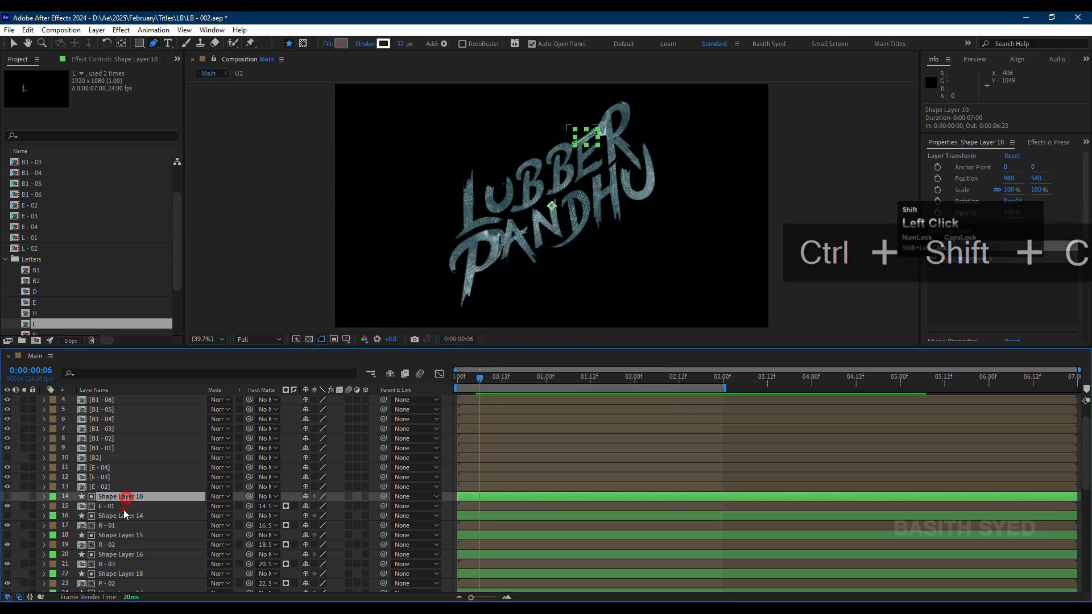
{"action": "left_click", "coordinate": [125, 508], "text": "shift"}
{"action": "key", "text": "ctrl+shift+c"}
{"action": "type", "text": "E - "}
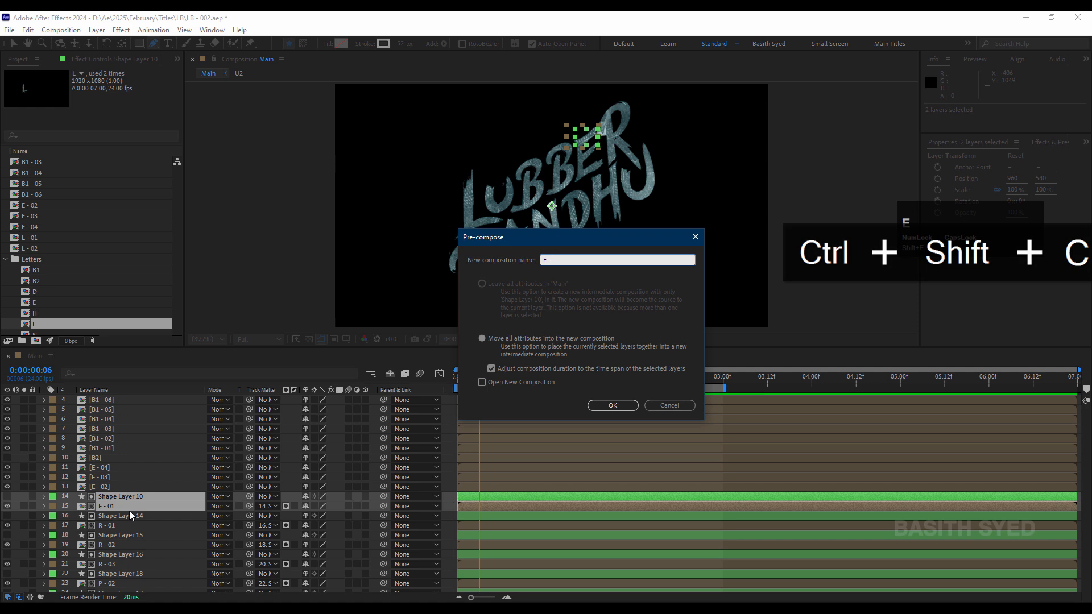
{"action": "type", "text": "01"}
{"action": "key", "text": "Return"}
Step: Pre-compose Shape Layer 14 together with the R - 01 layer into a new composition named "R - 01"
{"action": "left_click", "coordinate": [124, 508]}
{"action": "left_click", "coordinate": [124, 515], "text": "shift"}
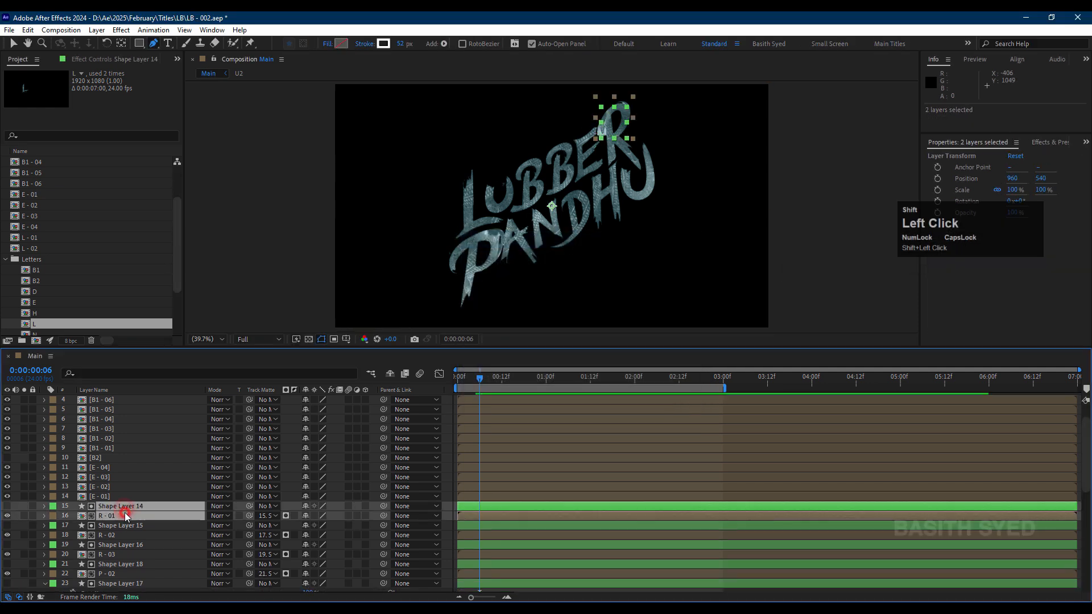
{"action": "key", "text": "ctrl+shift+c"}
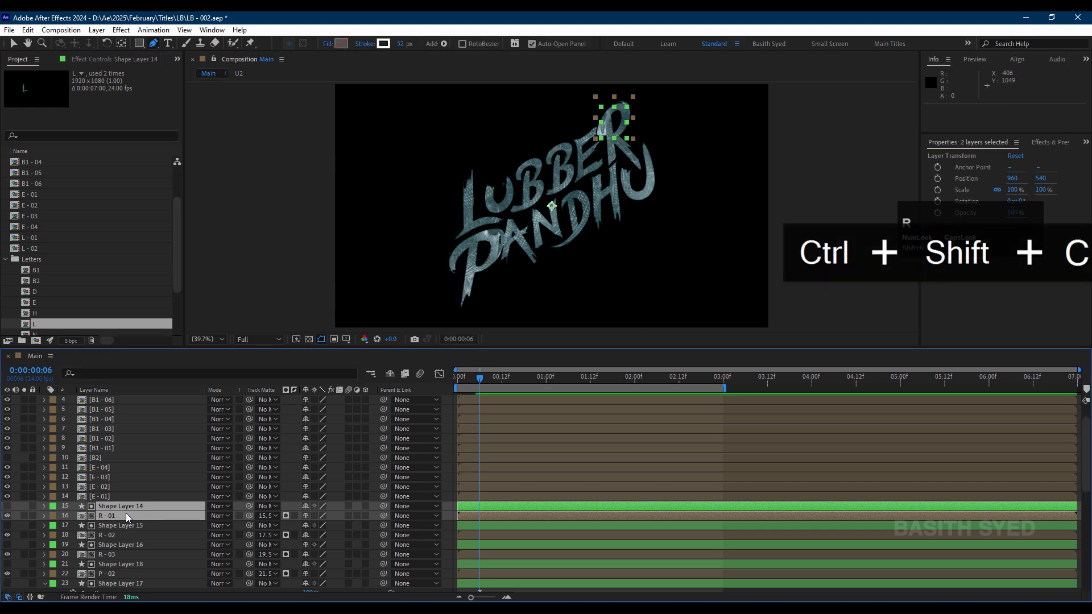
{"action": "type", "text": "R - "}
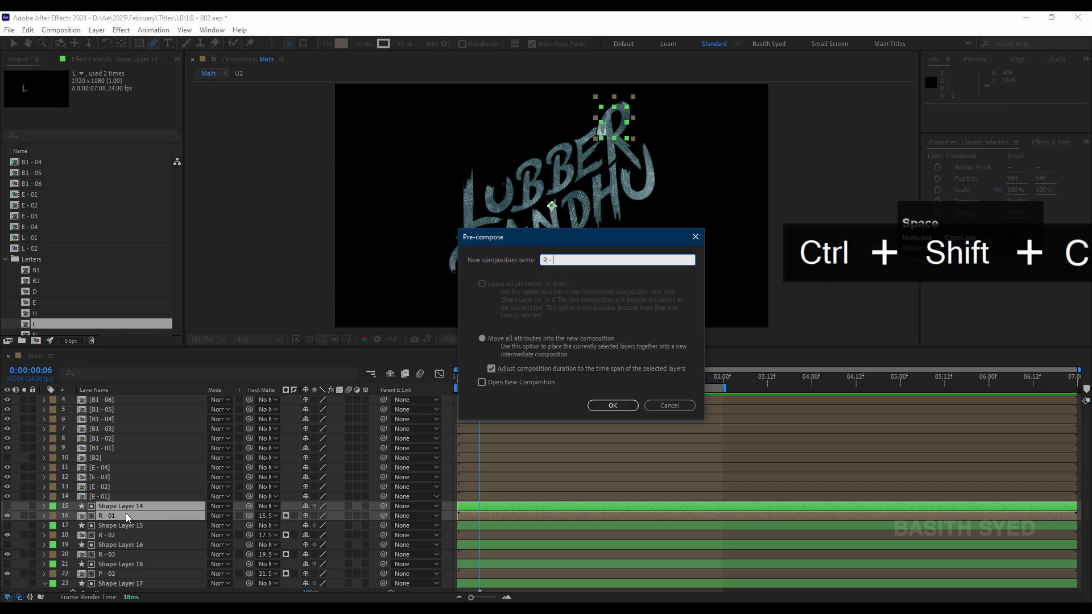
{"action": "type", "text": "01"}
{"action": "key", "text": "Return"}
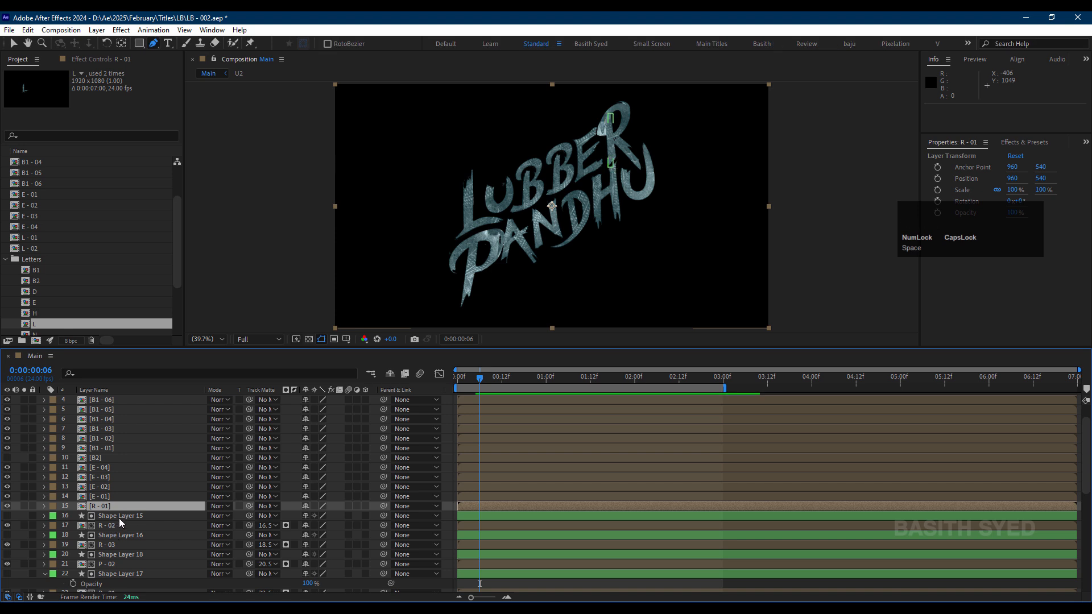
Step: Pre-compose Shape Layer 15 together with the R - 02 layer into a new composition named "R - 02"
{"action": "left_click", "coordinate": [119, 517]}
{"action": "left_click", "coordinate": [122, 526], "text": "shift"}
{"action": "key", "text": "ctrl+shift+c"}
{"action": "type", "text": "R "}
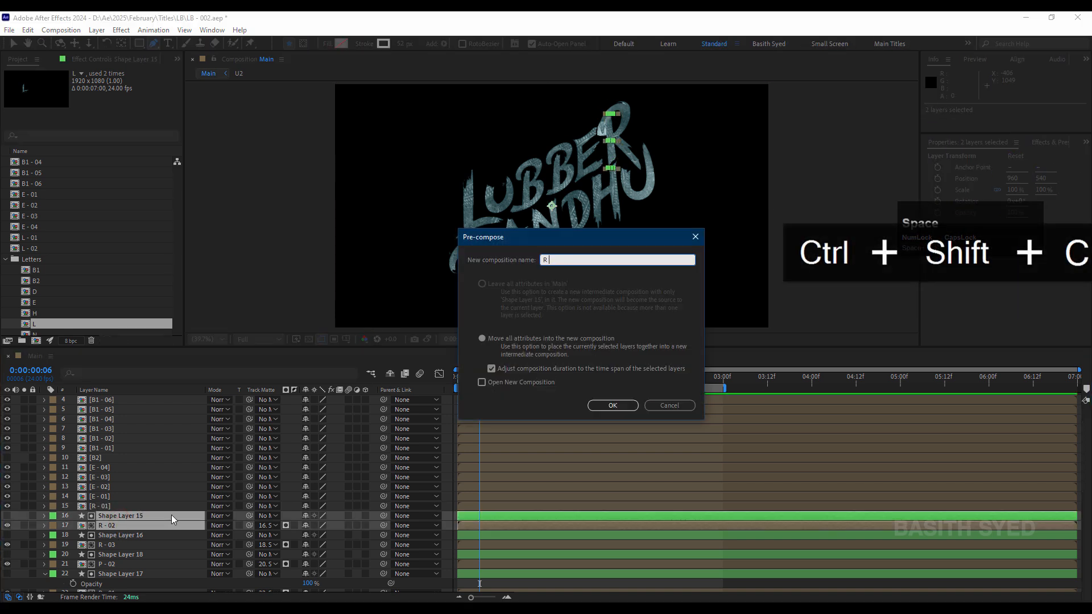
{"action": "type", "text": "- 02"}
{"action": "key", "text": "Return"}
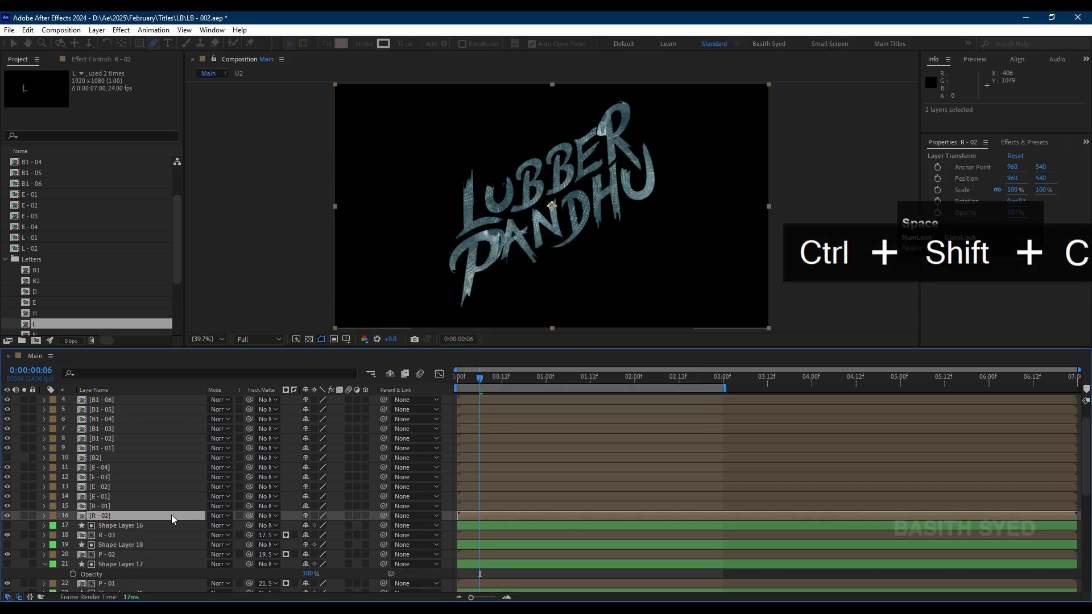
Step: Pre-compose Shape Layer 16 together with the R - 03 layer into a new composition named "R - 03"
{"action": "left_click", "coordinate": [124, 524]}
{"action": "left_click", "coordinate": [124, 543]}
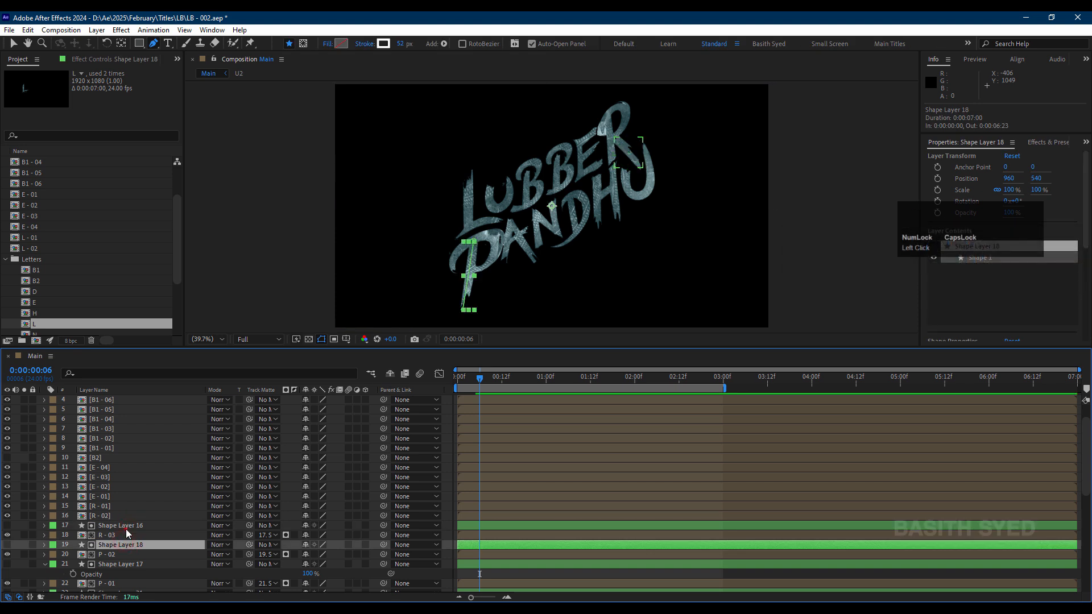
{"action": "left_click", "coordinate": [126, 529]}
{"action": "left_click", "coordinate": [125, 535], "text": "shift"}
{"action": "key", "text": "ctrl+shift+c"}
{"action": "type", "text": "R "}
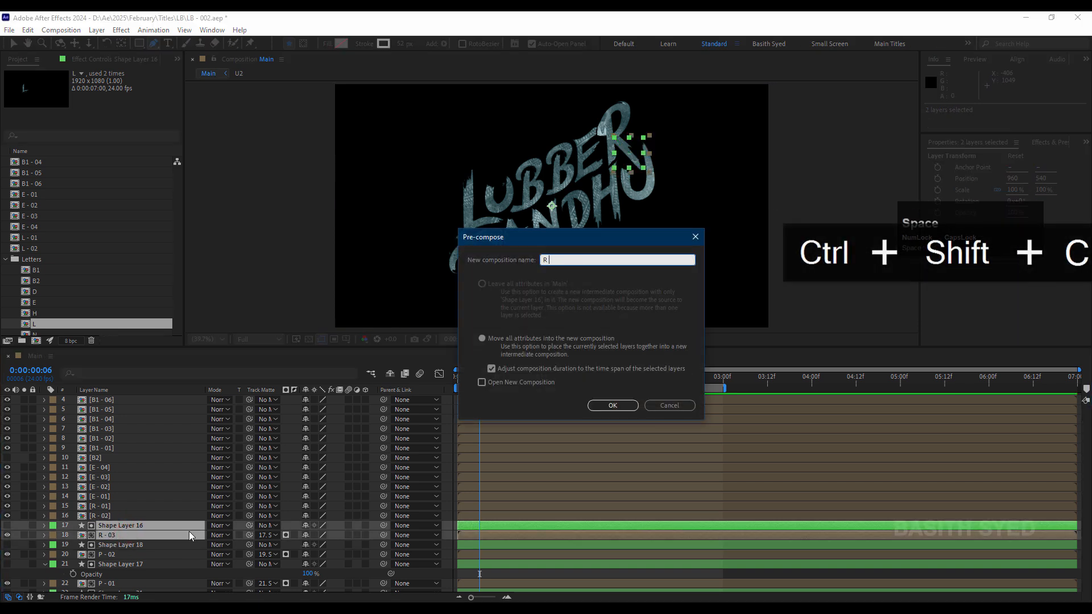
{"action": "type", "text": "- 03"}
{"action": "key", "text": "Return"}
Step: Pre-compose Shape Layer 18 together with the P - 02 layer into a new composition named "P - 02"
{"action": "left_click", "coordinate": [150, 535]}
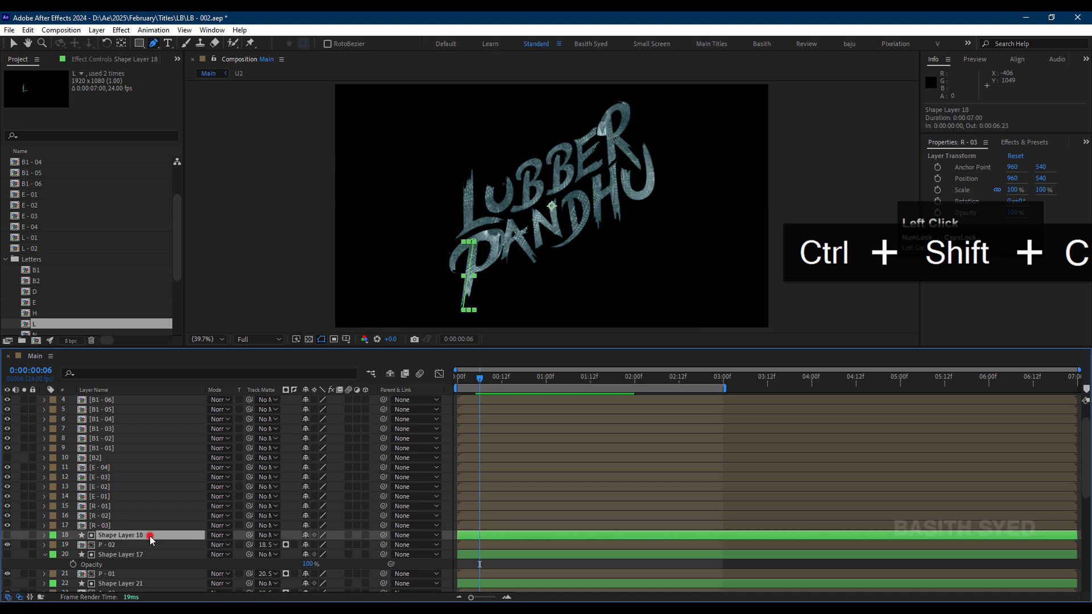
{"action": "left_click", "coordinate": [146, 546], "text": "shift"}
{"action": "key", "text": "ctrl+shift+c"}
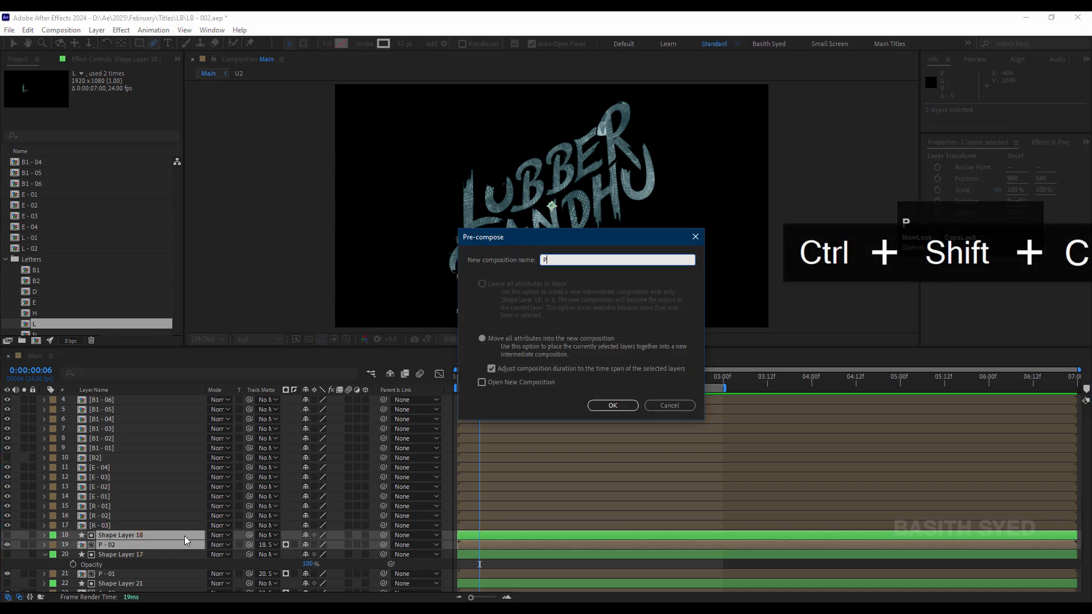
{"action": "type", "text": "P - 02"}
{"action": "key", "text": "Return"}
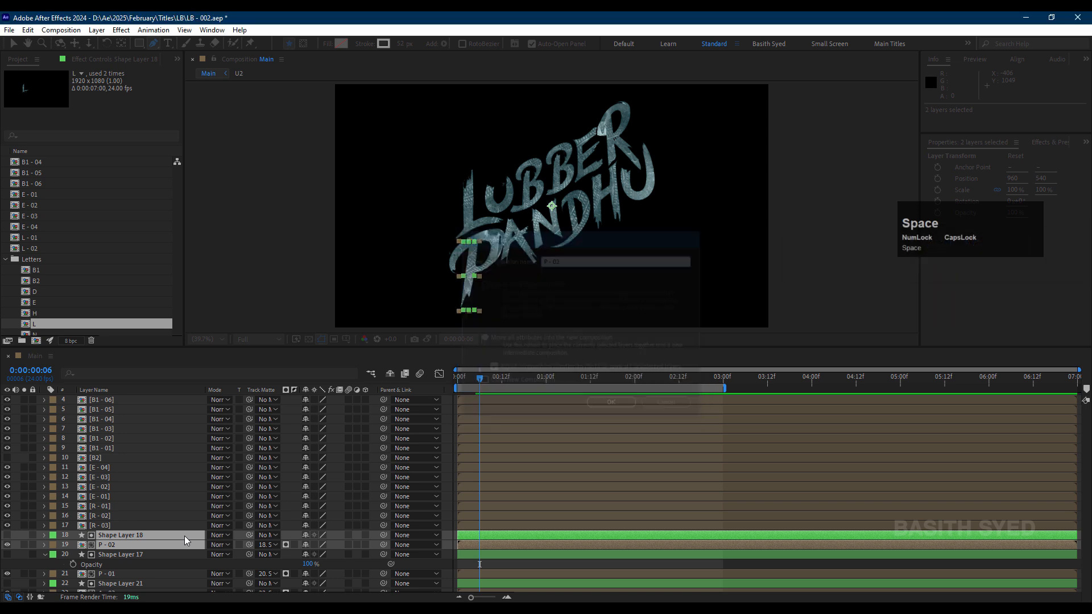
Step: Pre-compose Shape Layer 17 together with the P - 01 layer into a new composition named "P - 01"
{"action": "left_click", "coordinate": [151, 551]}
{"action": "left_click", "coordinate": [148, 548]}
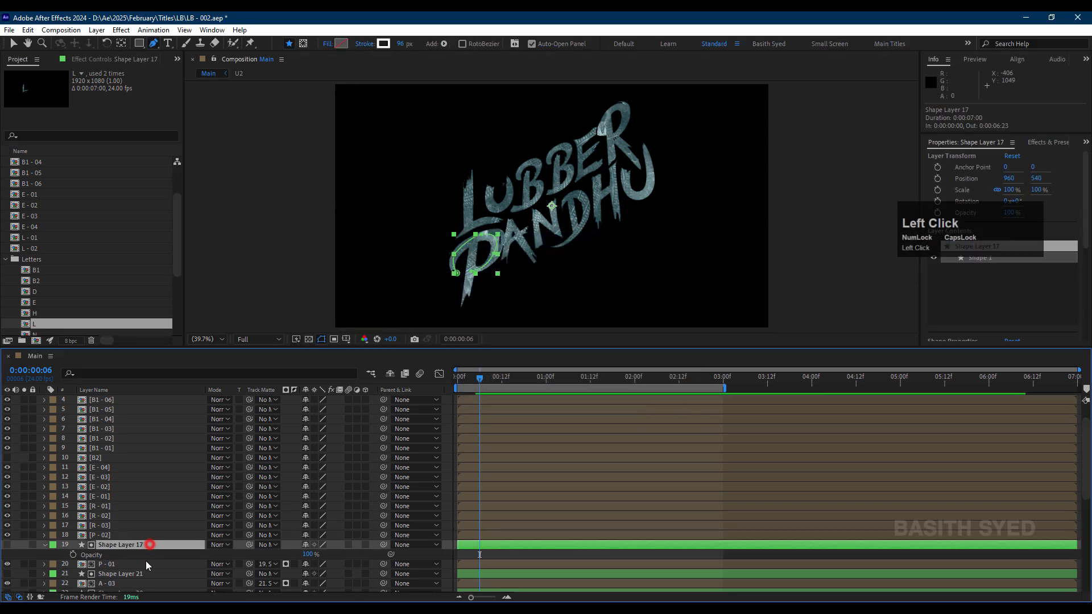
{"action": "left_click", "coordinate": [154, 565], "text": "shift"}
{"action": "key", "text": "ctrl+shift+c"}
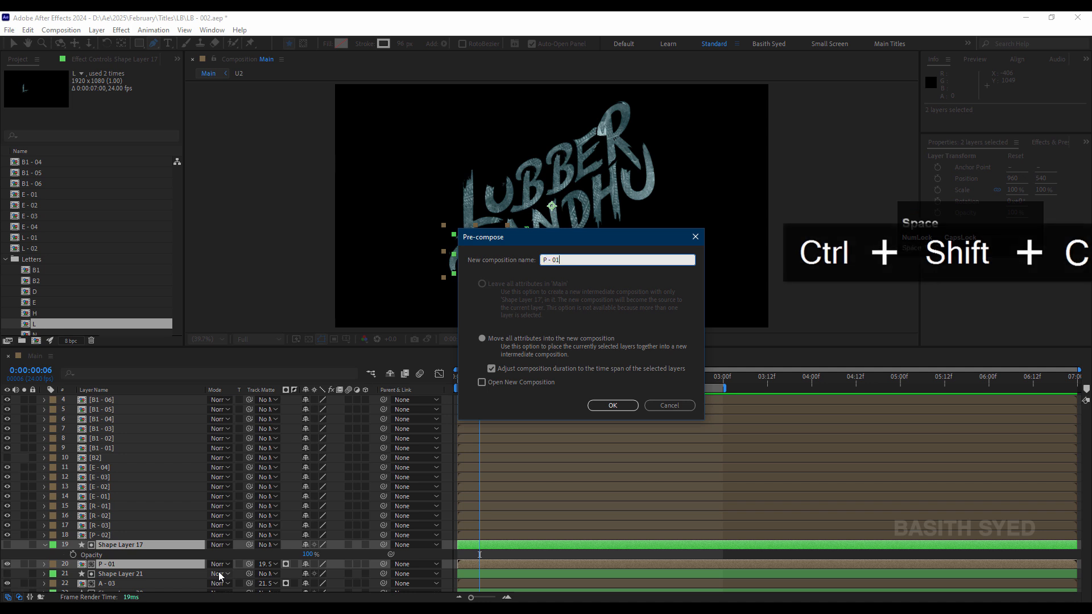
{"action": "key", "text": "Return"}
Step: Pre-compose Shape Layer 21 together with the A - 03 layer into a new composition named "A - 03"
{"action": "scroll", "coordinate": [119, 548], "scroll_direction": "down", "scroll_amount": 1}
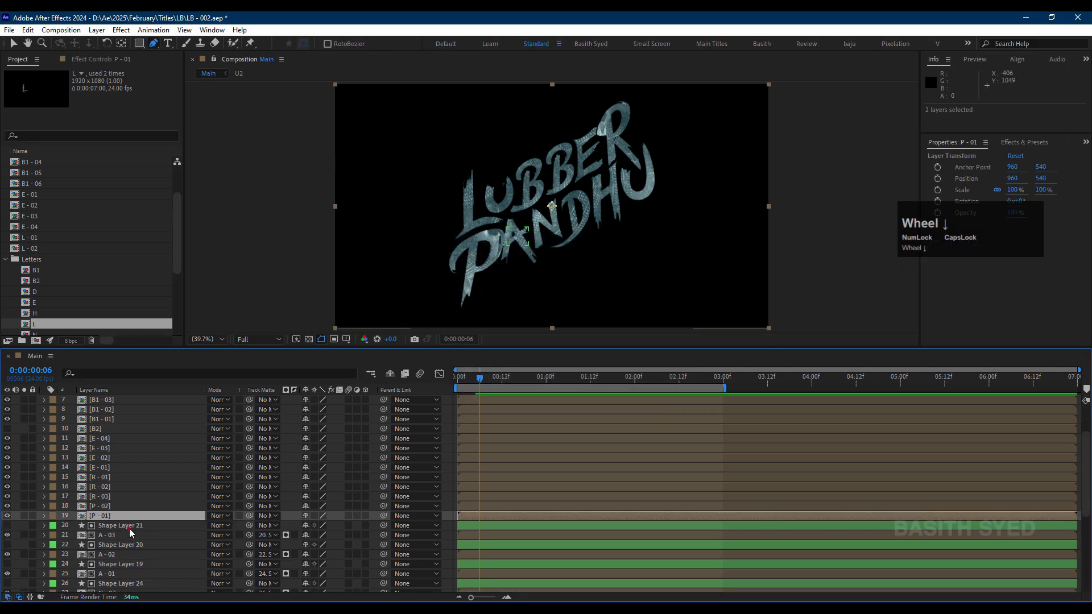
{"action": "left_click", "coordinate": [131, 529]}
{"action": "left_click", "coordinate": [175, 536], "text": "shift"}
{"action": "key", "text": "ctrl+shift+c"}
{"action": "type", "text": "A"}
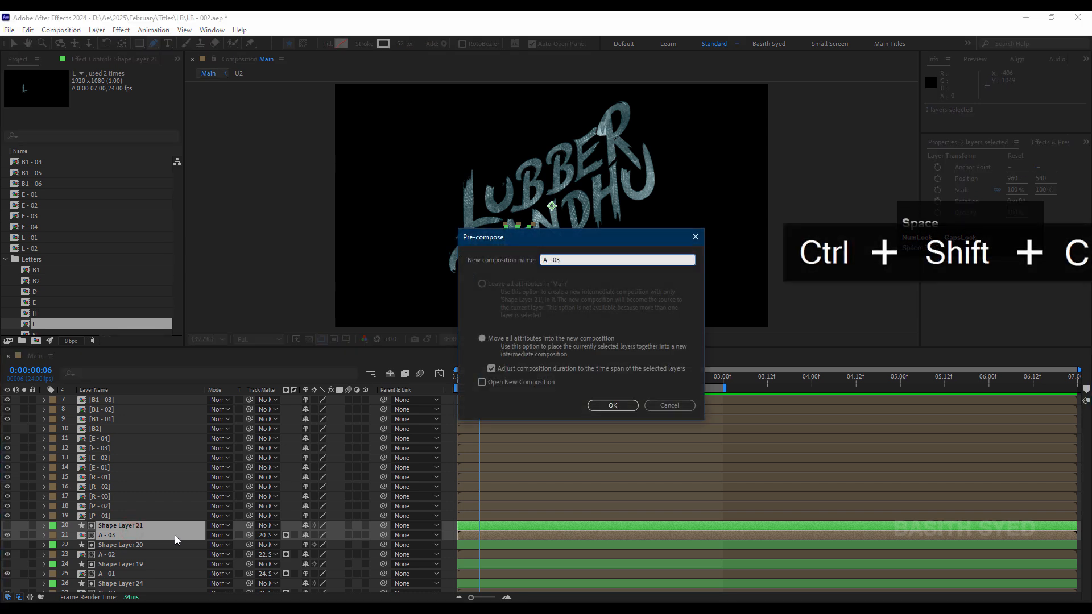
{"action": "type", "text": " - 03"}
{"action": "key", "text": "Return"}
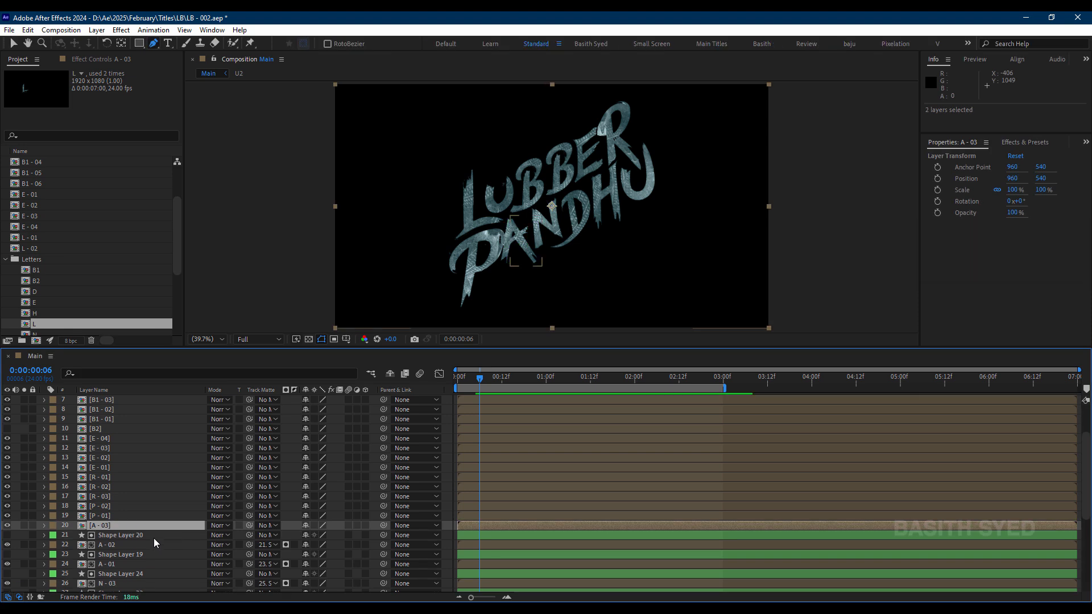
Step: Pre-compose Shape Layer 20 together with the A - 02 layer into a new composition named "A - 02"
{"action": "left_click", "coordinate": [154, 536]}
{"action": "left_click", "coordinate": [153, 544], "text": "shift"}
{"action": "key", "text": "ctrl+shift+c"}
{"action": "type", "text": "A"}
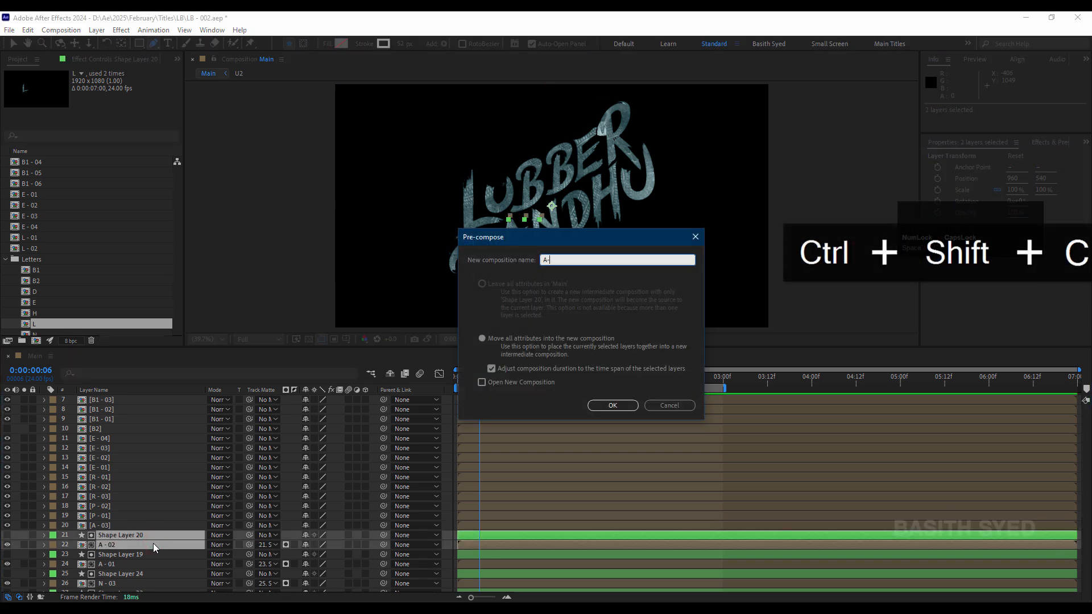
{"action": "type", "text": " - 02"}
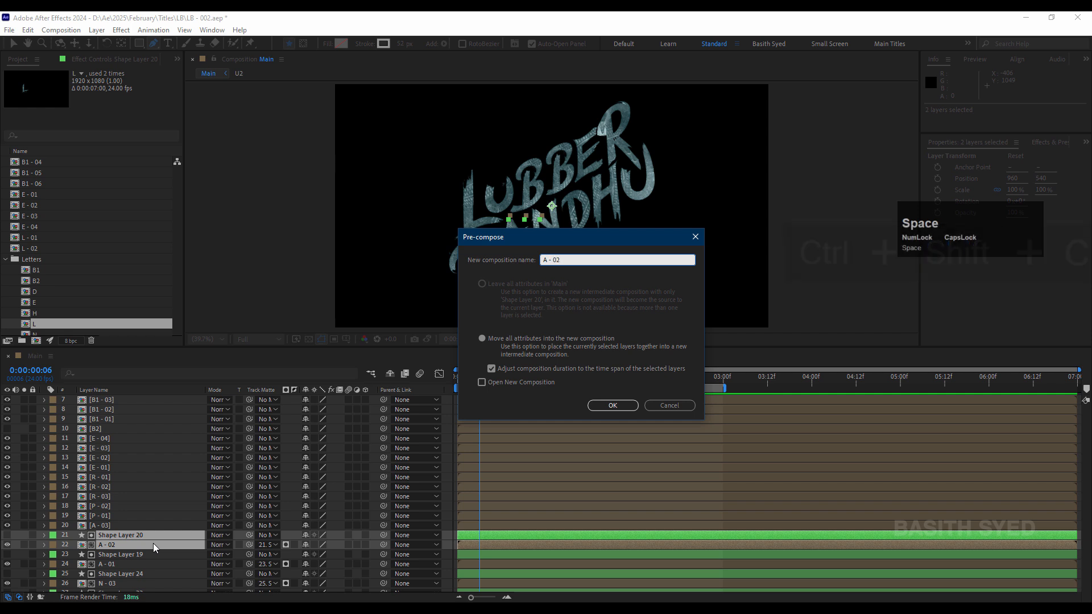
{"action": "key", "text": "Return"}
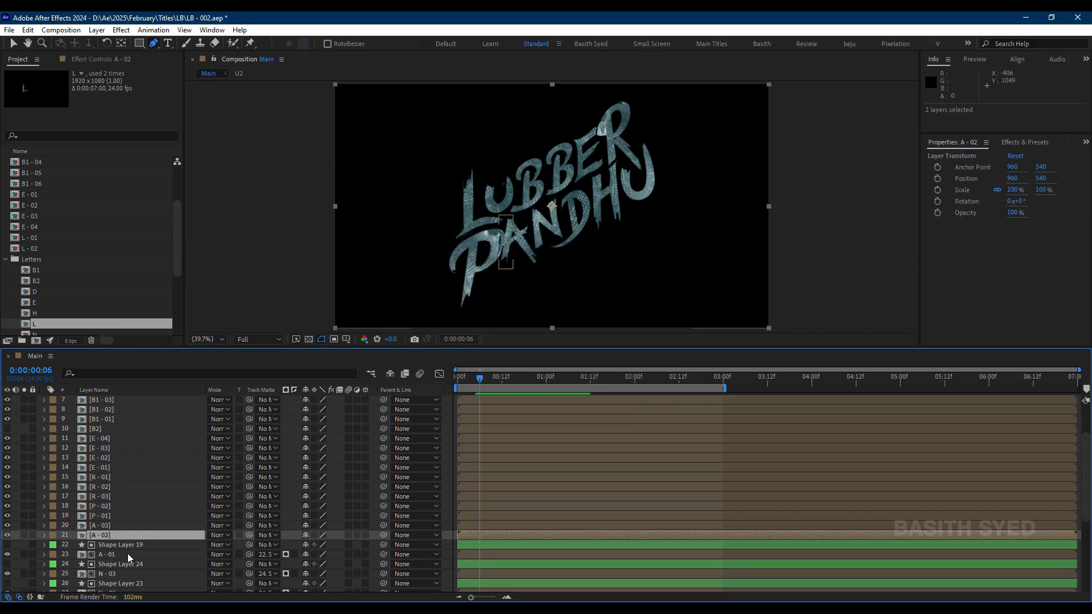
Step: Pre-compose Shape Layer 19 together with the A - 01 layer into a new composition named "A - 01"
{"action": "left_click", "coordinate": [127, 555]}
{"action": "left_click", "coordinate": [125, 545]}
{"action": "left_click", "coordinate": [125, 554], "text": "shift"}
{"action": "key", "text": "ctrl+shift+c"}
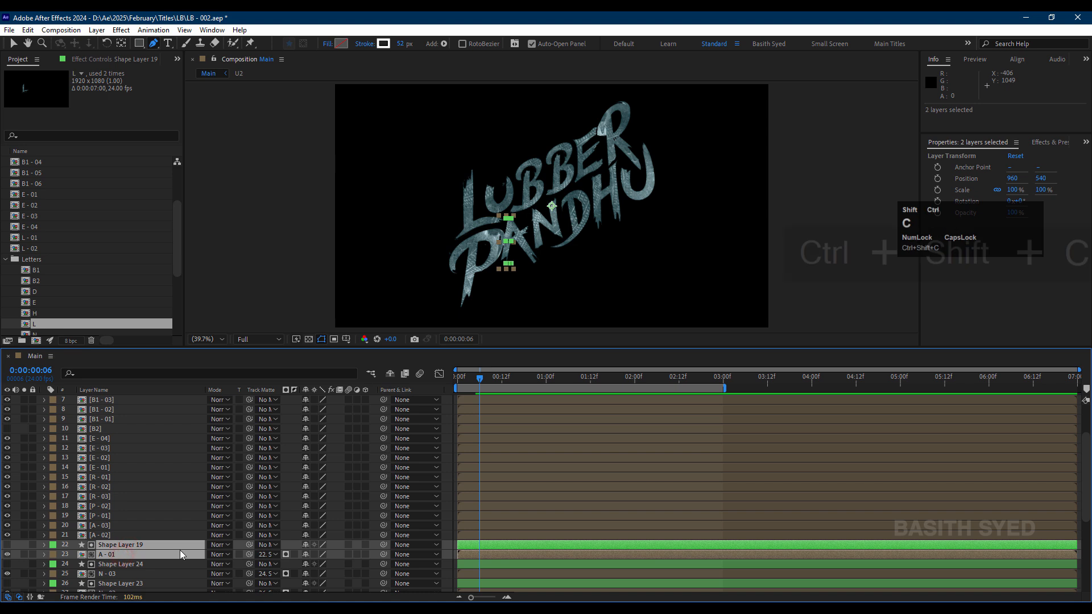
{"action": "type", "text": "A - "}
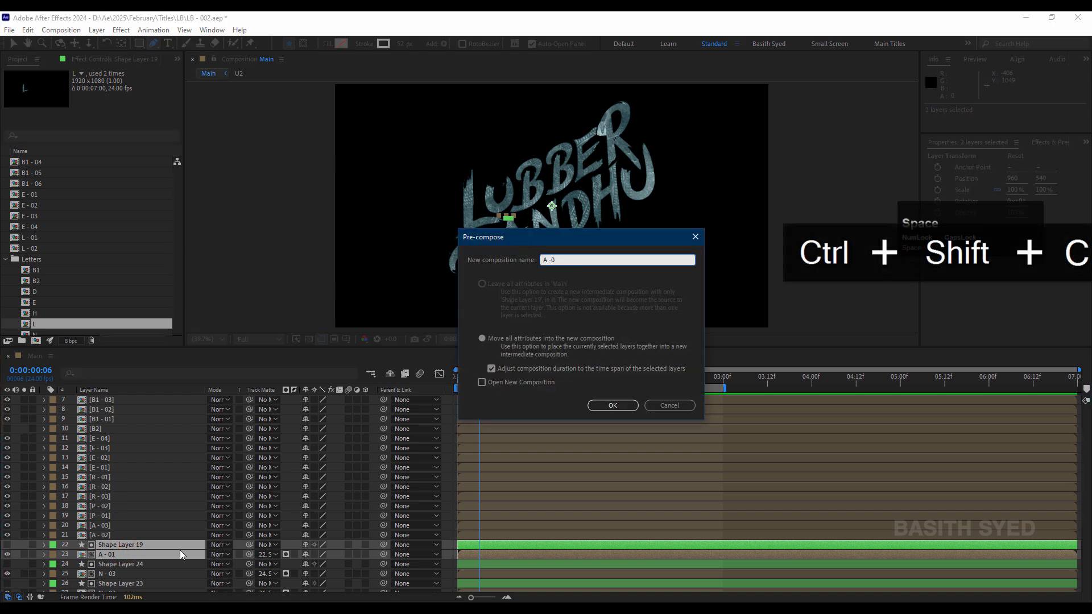
{"action": "type", "text": "01"}
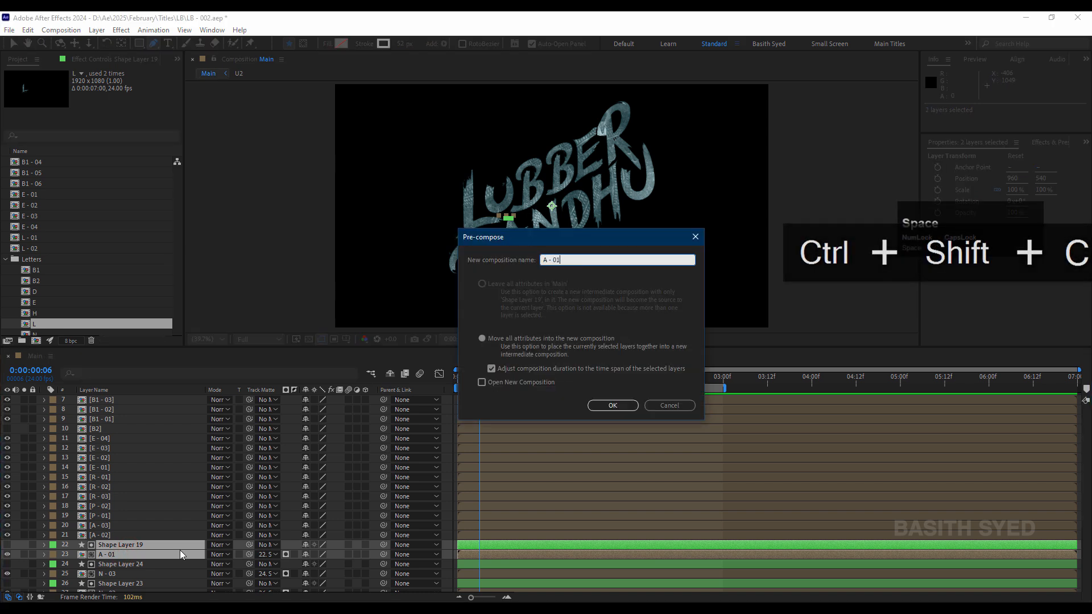
{"action": "key", "text": "Return"}
Step: Pre-compose Shape Layer 24 together with the N - 03 layer into a new composition named "N - 03"
{"action": "scroll", "coordinate": [179, 551], "scroll_direction": "down", "scroll_amount": 1}
{"action": "left_click", "coordinate": [124, 526]}
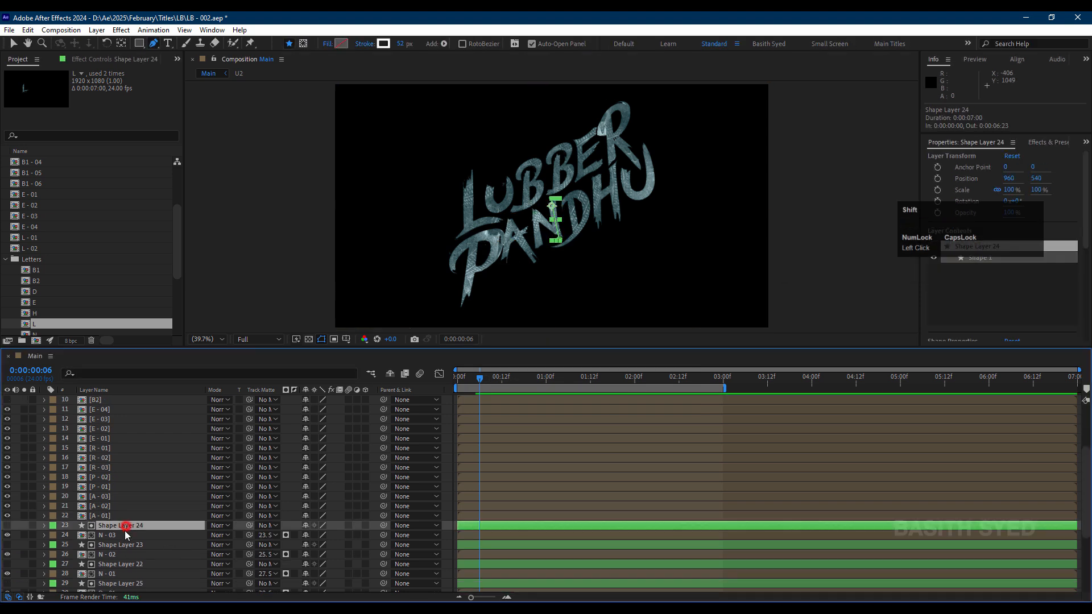
{"action": "left_click", "coordinate": [134, 533], "text": "shift"}
{"action": "key", "text": "ctrl+shift+c"}
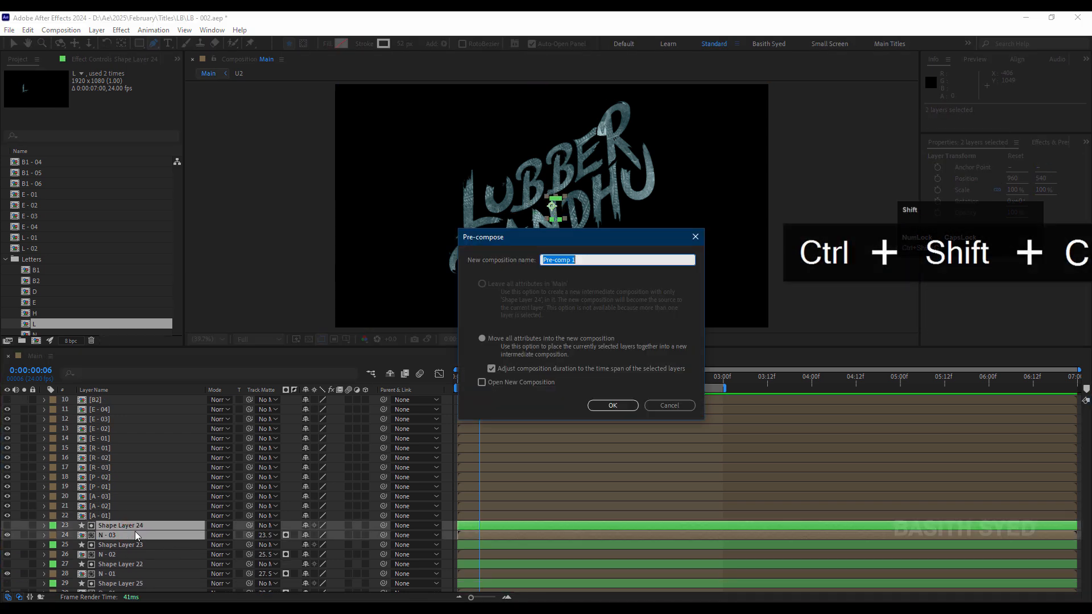
{"action": "type", "text": "N - 0"}
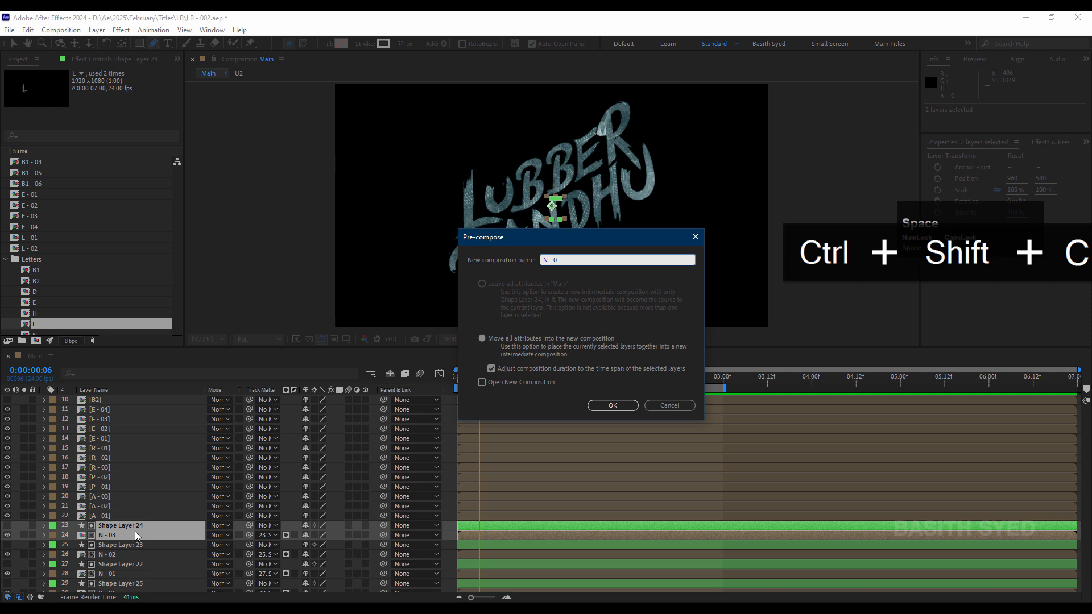
{"action": "type", "text": "3"}
{"action": "key", "text": "Return"}
Step: Pre-compose Shape Layer 23 together with the N - 02 layer into a new composition named "N - 02"
{"action": "scroll", "coordinate": [133, 532], "scroll_direction": "down", "scroll_amount": 2}
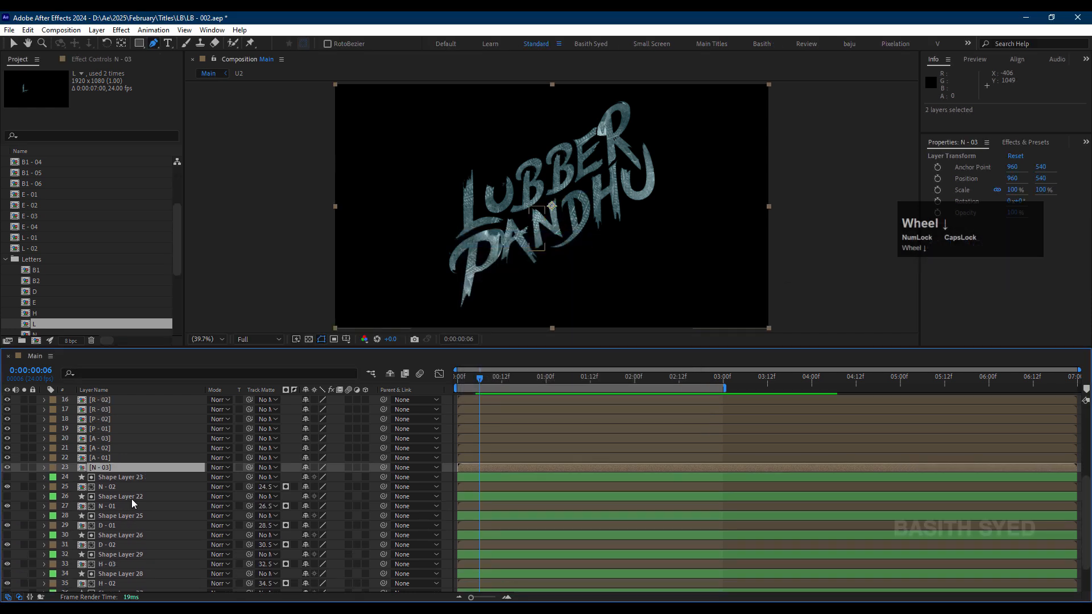
{"action": "left_click", "coordinate": [134, 477]}
{"action": "left_click", "coordinate": [137, 487], "text": "shift"}
{"action": "key", "text": "ctrl+shift+c"}
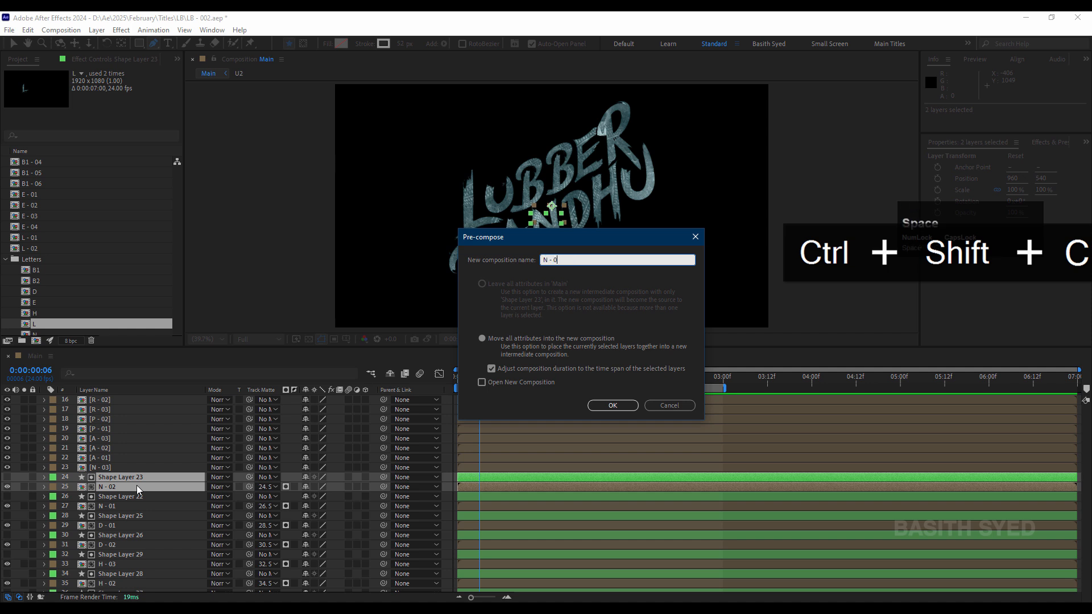
{"action": "type", "text": "N - 02"}
{"action": "key", "text": "Return"}
Step: Save the project and also save it as the next incremented version of the project file
{"action": "key", "text": "ctrl+s"}
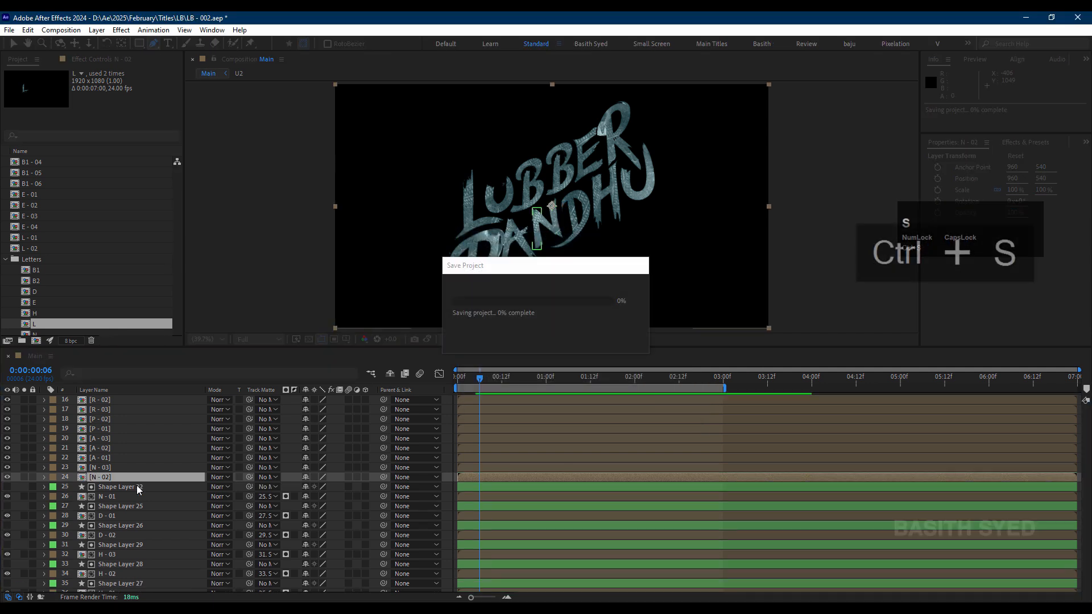
{"action": "key", "text": "ctrl+shift+alt+s"}
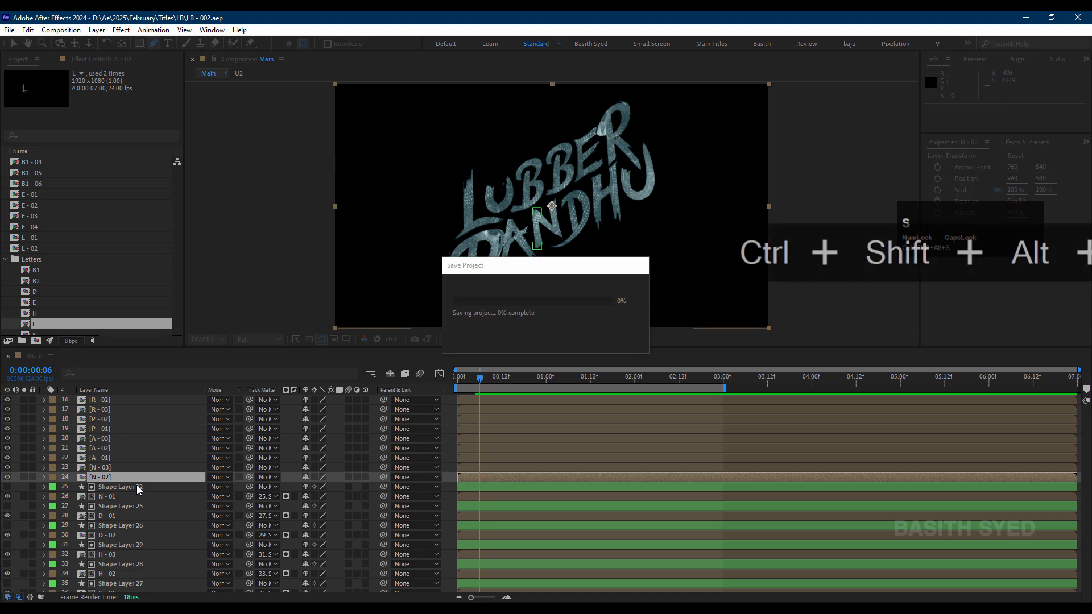
Step: Pre-compose Shape Layer 22 together with the N - 01 layer into a new composition named "N - 01"
{"action": "left_click", "coordinate": [134, 490]}
{"action": "left_click", "coordinate": [134, 496], "text": "shift"}
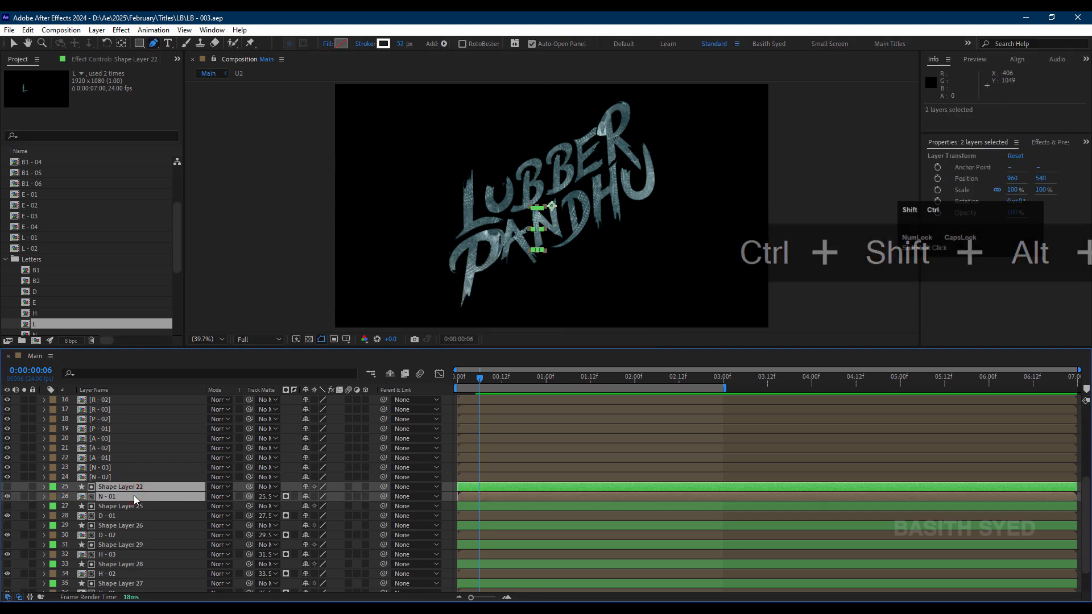
{"action": "key", "text": "ctrl+shift+c"}
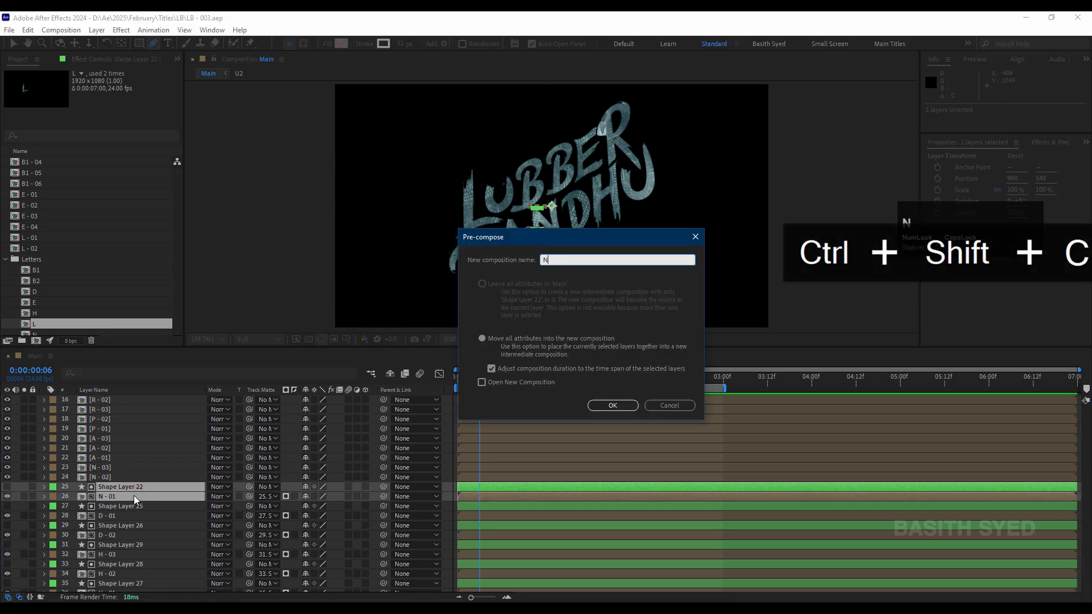
{"action": "type", "text": "N - 01"}
{"action": "key", "text": "Return"}
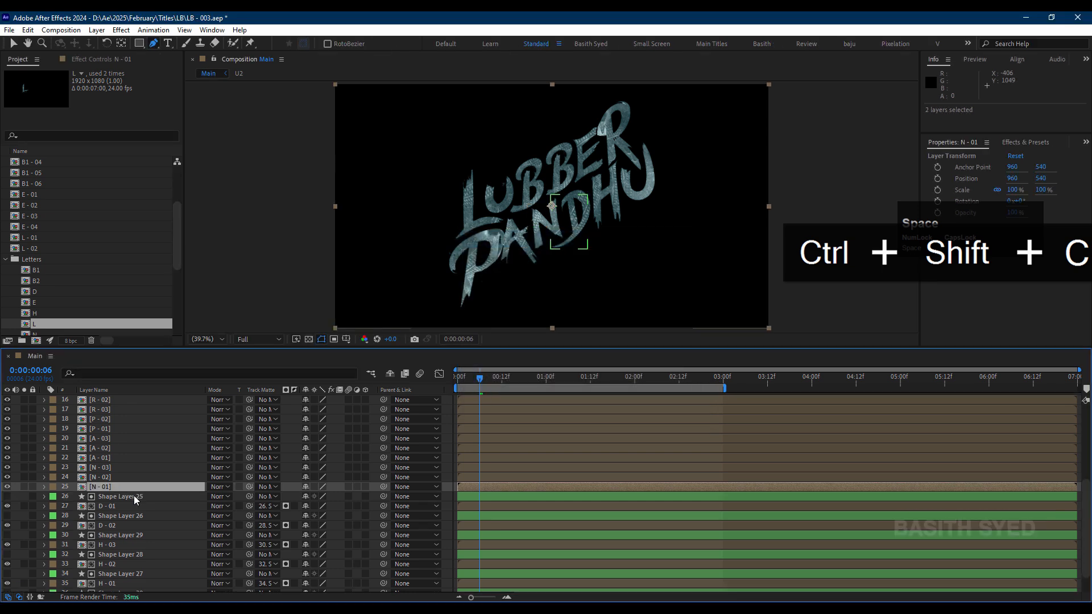
Step: Pre-compose Shape Layer 25 together with the D - 01 layer into a new composition named "D - 01"
{"action": "left_click", "coordinate": [155, 496]}
{"action": "left_click", "coordinate": [152, 505], "text": "shift"}
{"action": "key", "text": "ctrl+shift+c"}
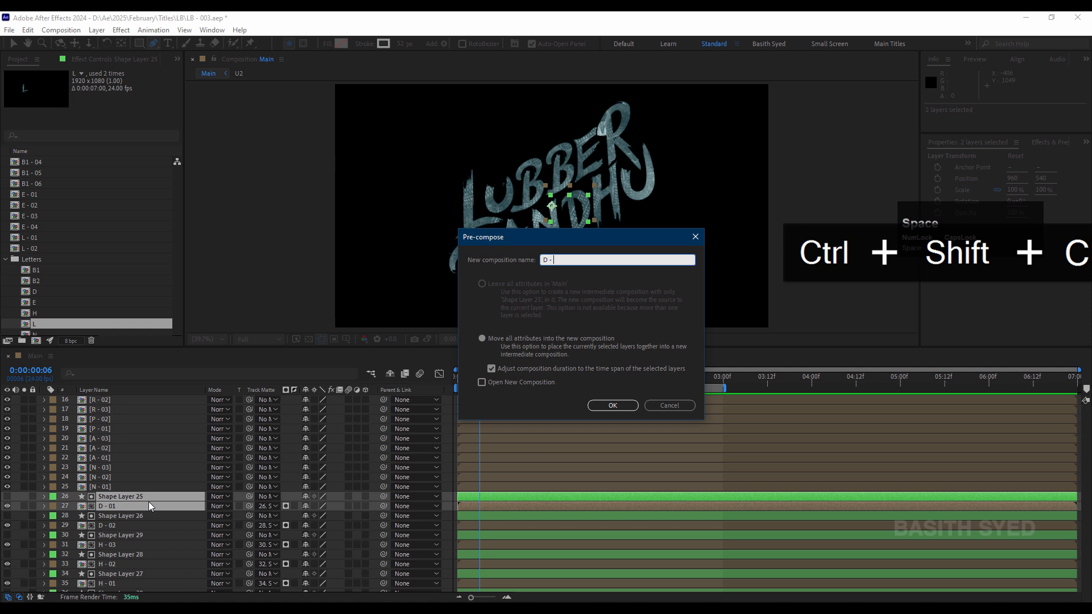
{"action": "type", "text": "D - 01"}
{"action": "key", "text": "Return"}
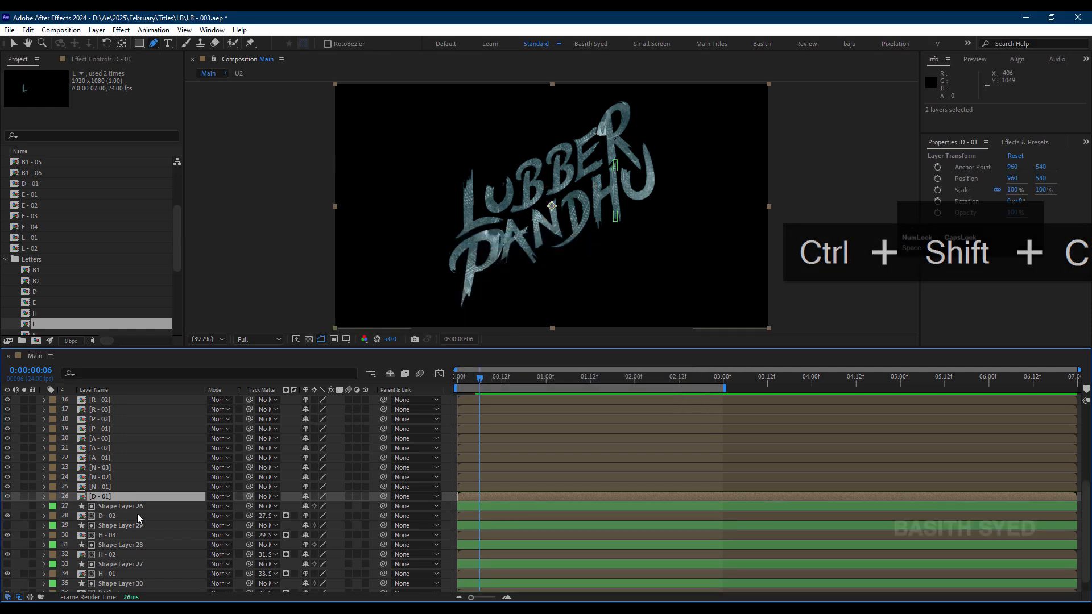
Step: Pre-compose Shape Layer 26 together with the D - 02 layer into a new composition named "D - 02"
{"action": "left_click", "coordinate": [139, 506]}
{"action": "left_click", "coordinate": [138, 515], "text": "shift"}
{"action": "key", "text": "ctrl+shift+c"}
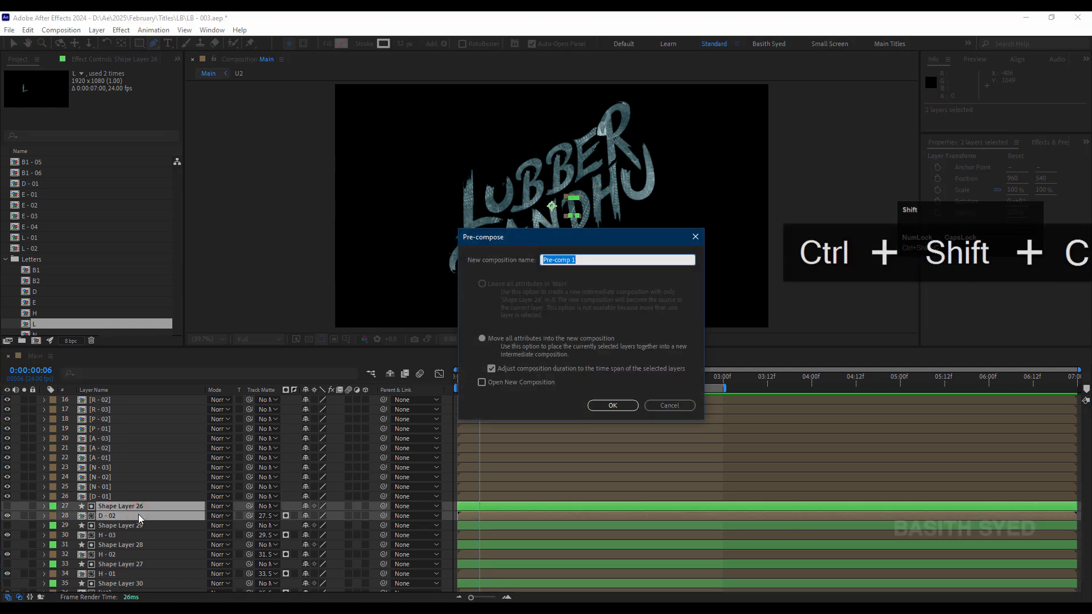
{"action": "type", "text": "D - 0"}
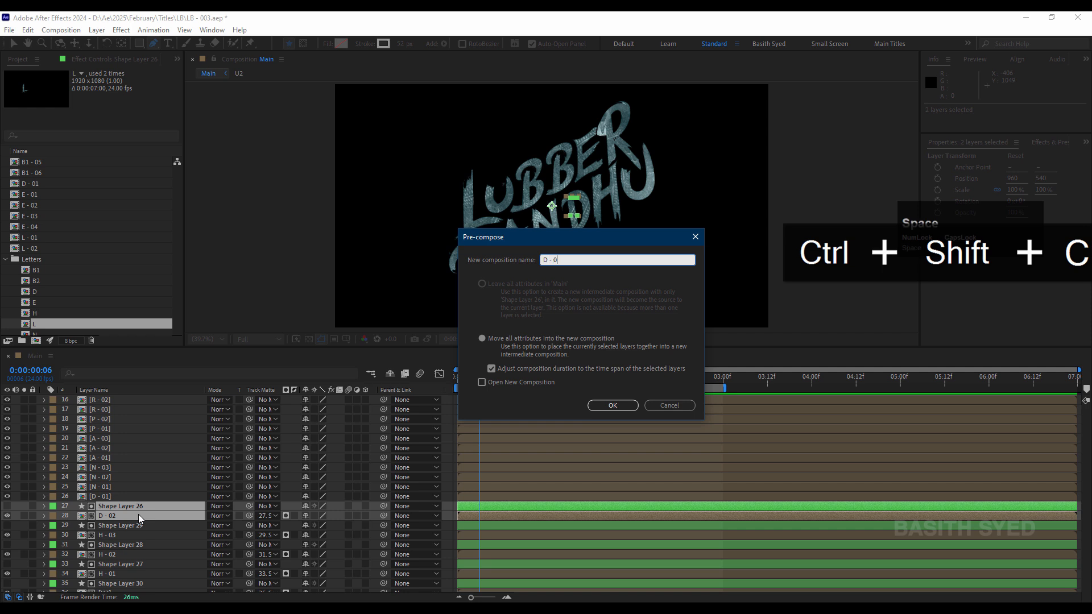
{"action": "type", "text": "2"}
{"action": "key", "text": "Return"}
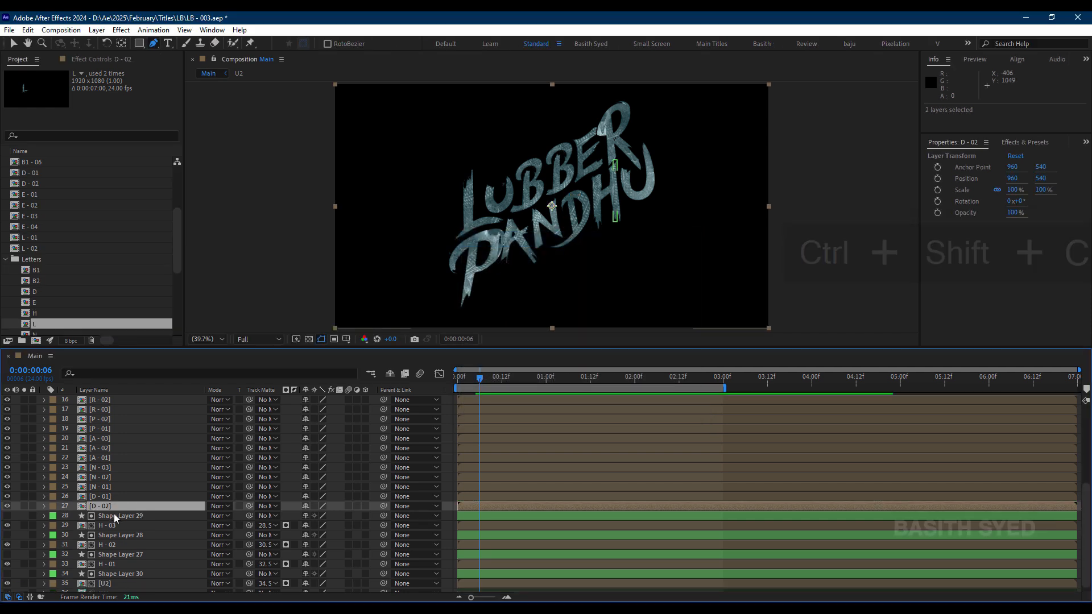
Step: Pre-compose Shape Layer 29 together with the H - 03 layer into a new composition named "H - 03"
{"action": "left_click", "coordinate": [114, 515]}
{"action": "left_click", "coordinate": [118, 526], "text": "shift"}
{"action": "key", "text": "ctrl+shift+c"}
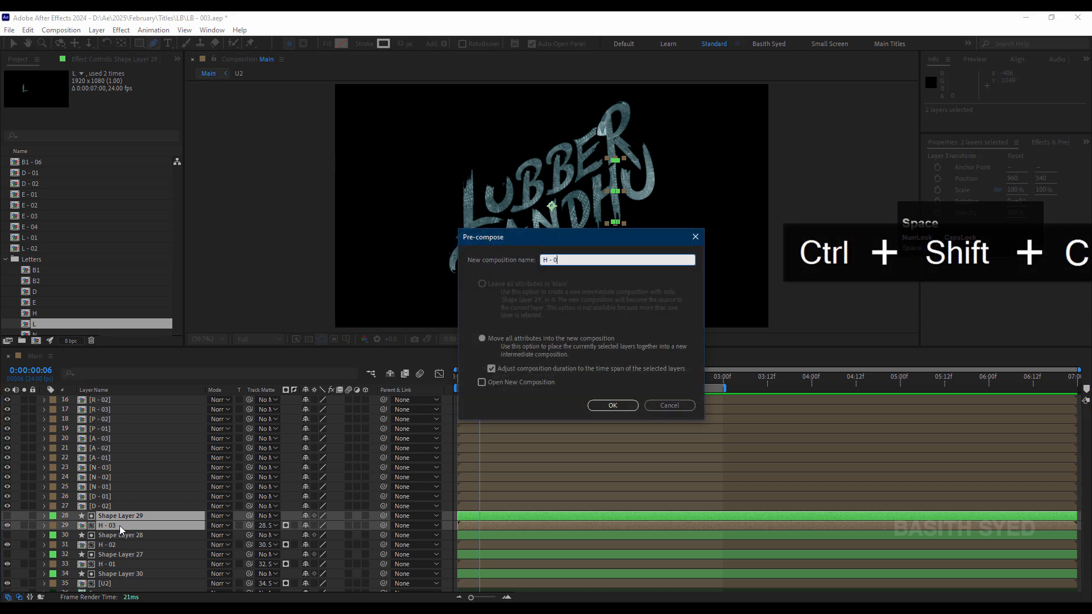
{"action": "type", "text": "H - 03"}
{"action": "key", "text": "Return"}
Step: Pre-compose Shape Layer 28 together with the H - 02 layer into a new composition named "H - 02"
{"action": "left_click", "coordinate": [120, 527]}
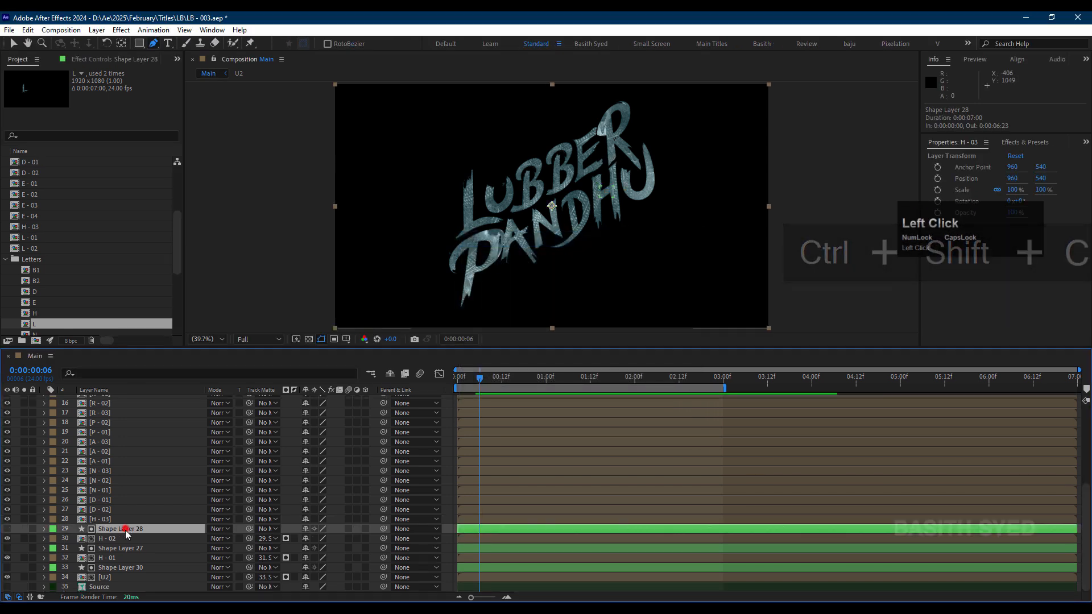
{"action": "left_click", "coordinate": [128, 538], "text": "shift"}
{"action": "key", "text": "ctrl+shift+c"}
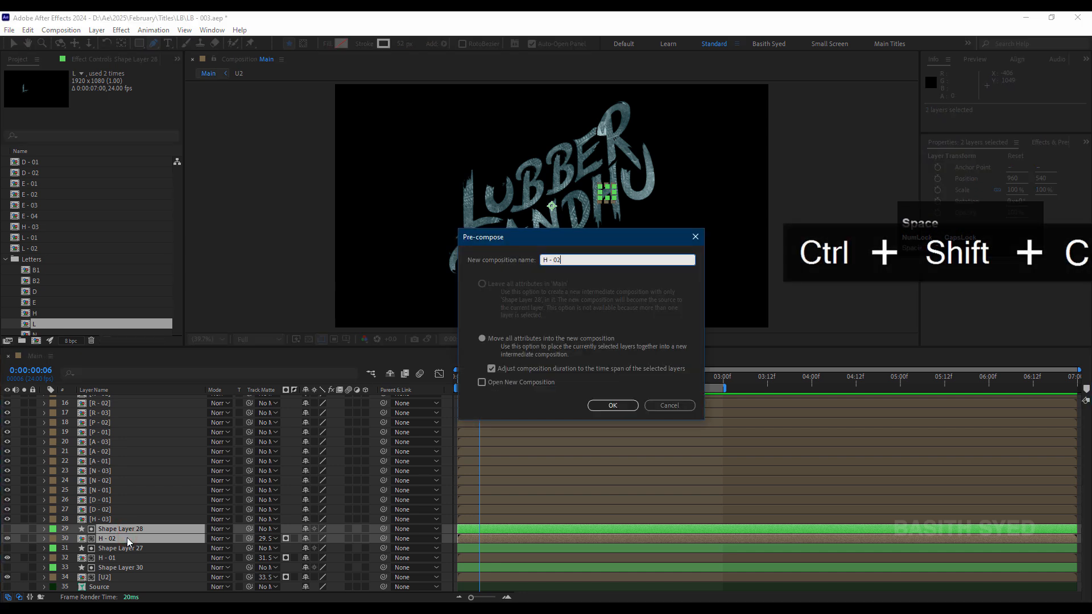
{"action": "key", "text": "Return"}
Step: Pre-compose Shape Layer 27 together with the H - 01 layer into a new composition named "H - 01"
{"action": "left_click", "coordinate": [119, 548]}
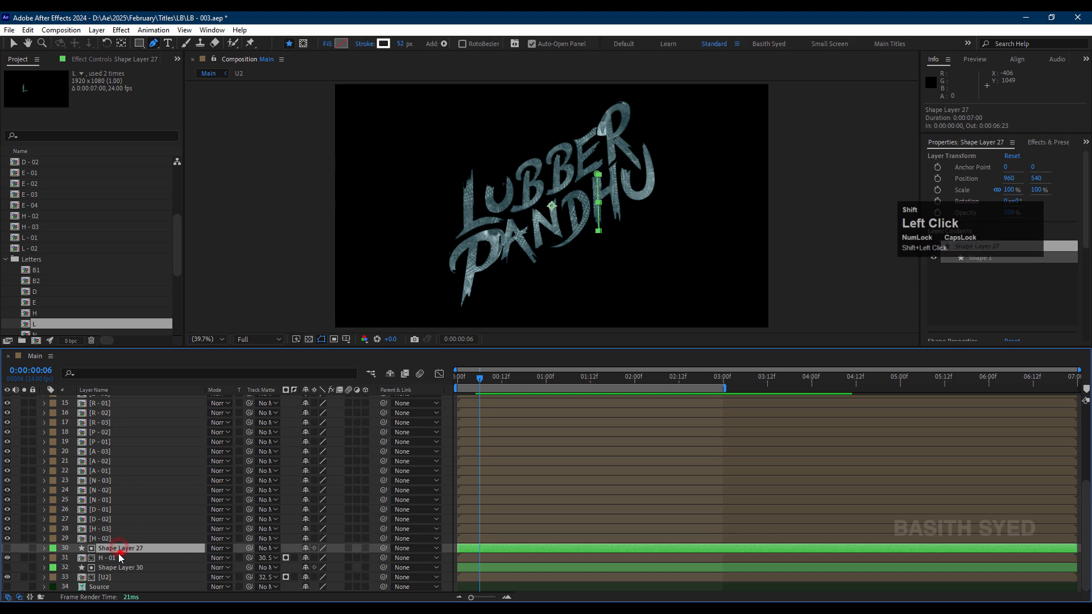
{"action": "left_click", "coordinate": [125, 555], "text": "shift"}
{"action": "key", "text": "ctrl+shift+c"}
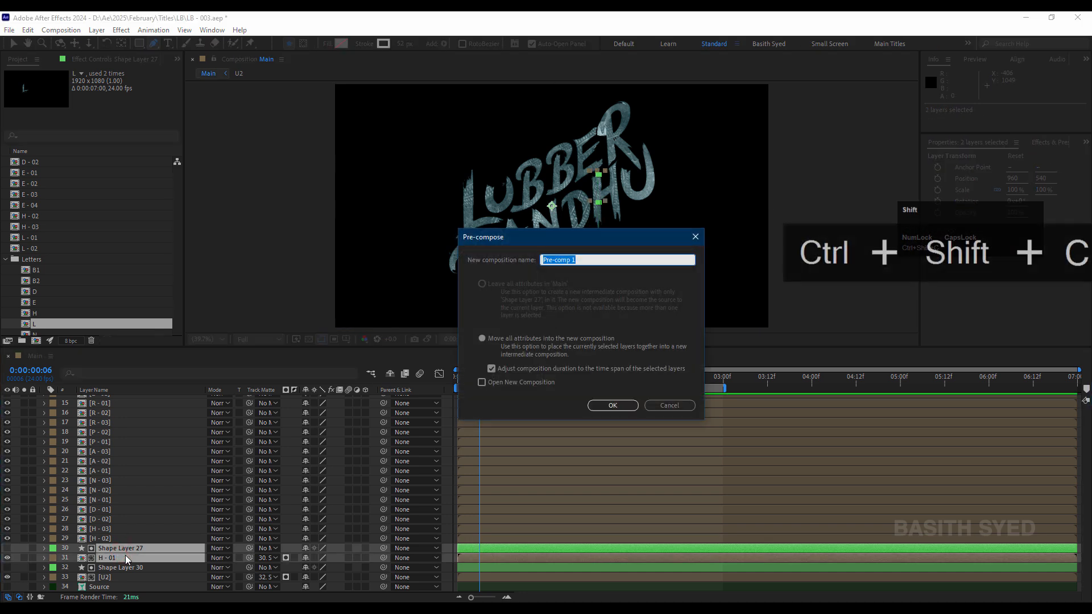
{"action": "type", "text": "H"}
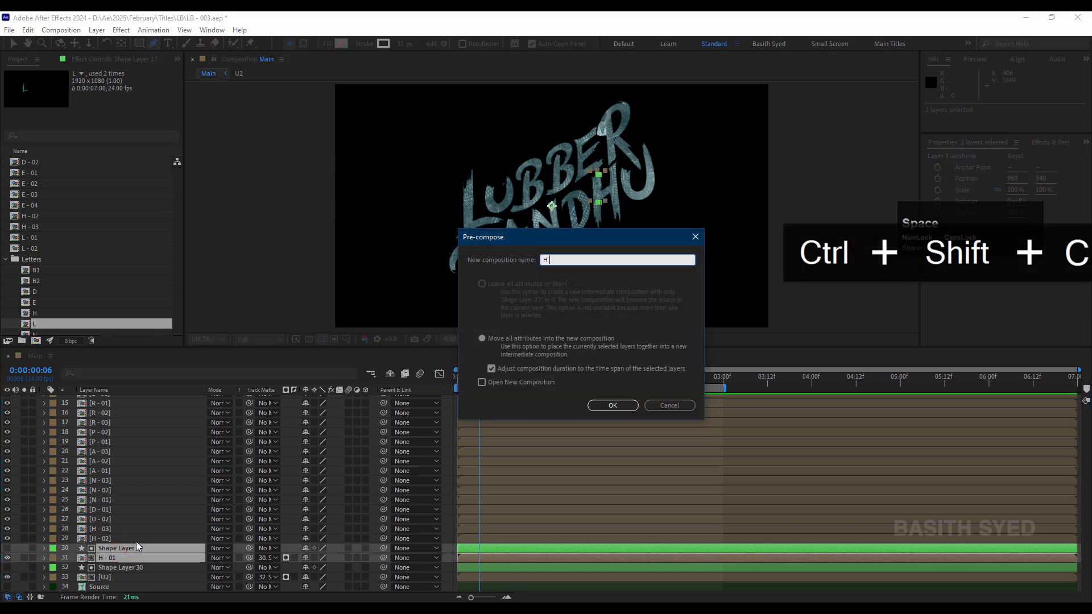
{"action": "type", "text": " - 01"}
{"action": "key", "text": "Return"}
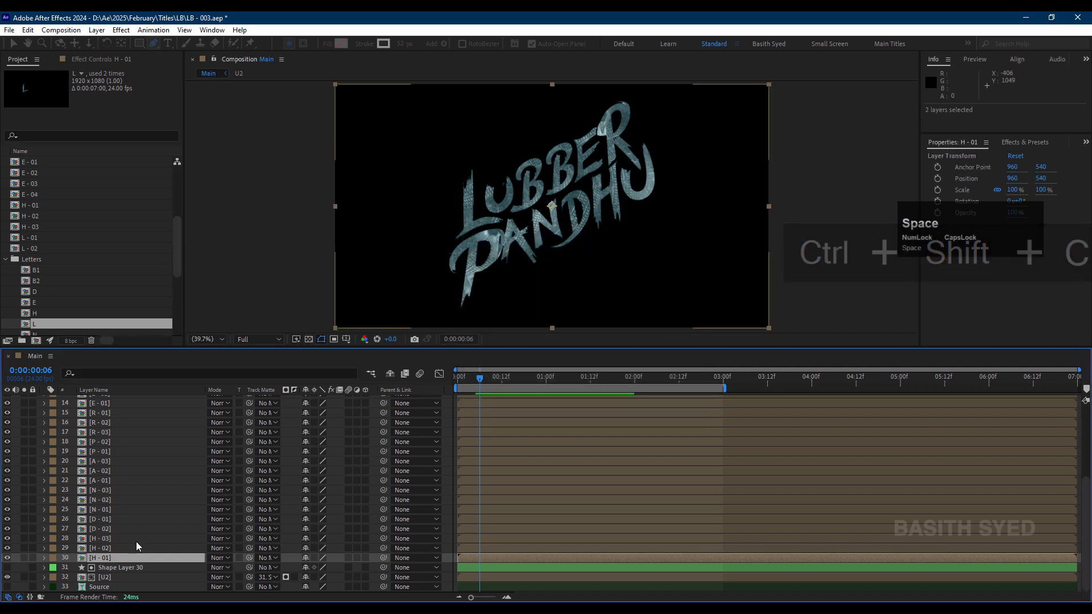
Step: Pre-compose Shape Layer 30 together with the U2 layer into a new composition named "U2", and save the project
{"action": "left_click", "coordinate": [140, 568]}
{"action": "left_click", "coordinate": [142, 578], "text": "shift"}
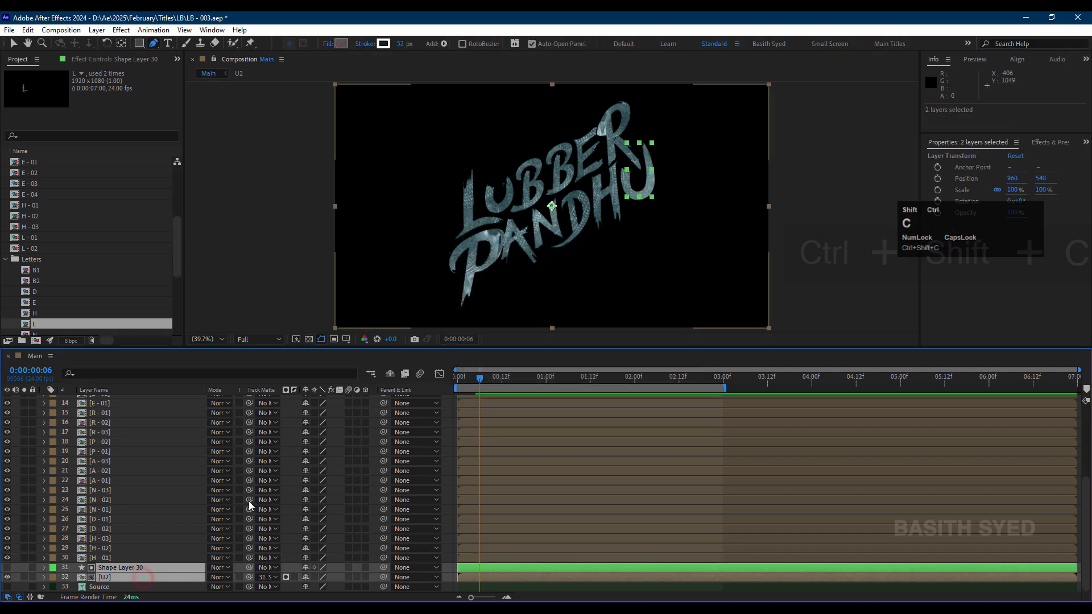
{"action": "key", "text": "ctrl+shift+c"}
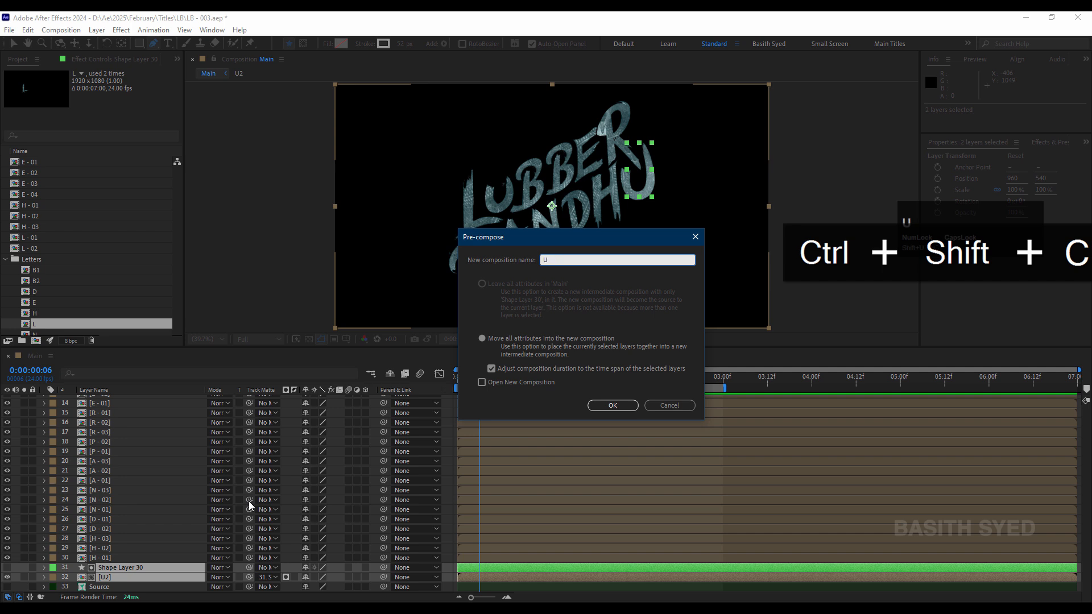
{"action": "type", "text": "Ua"}
{"action": "key", "text": "BackSpace"}
{"action": "type", "text": "2"}
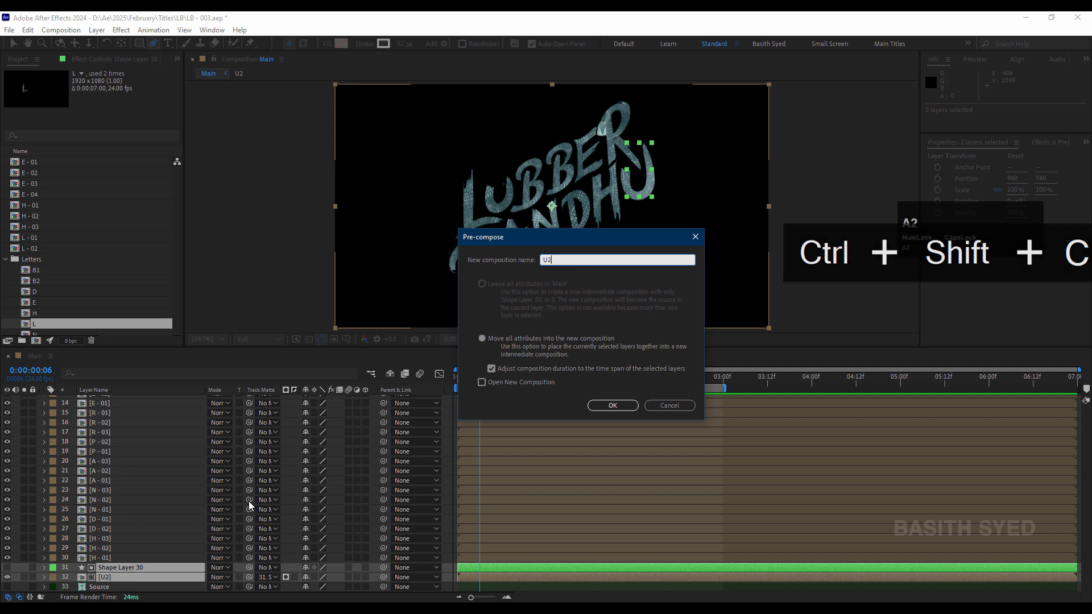
{"action": "key", "text": "Return"}
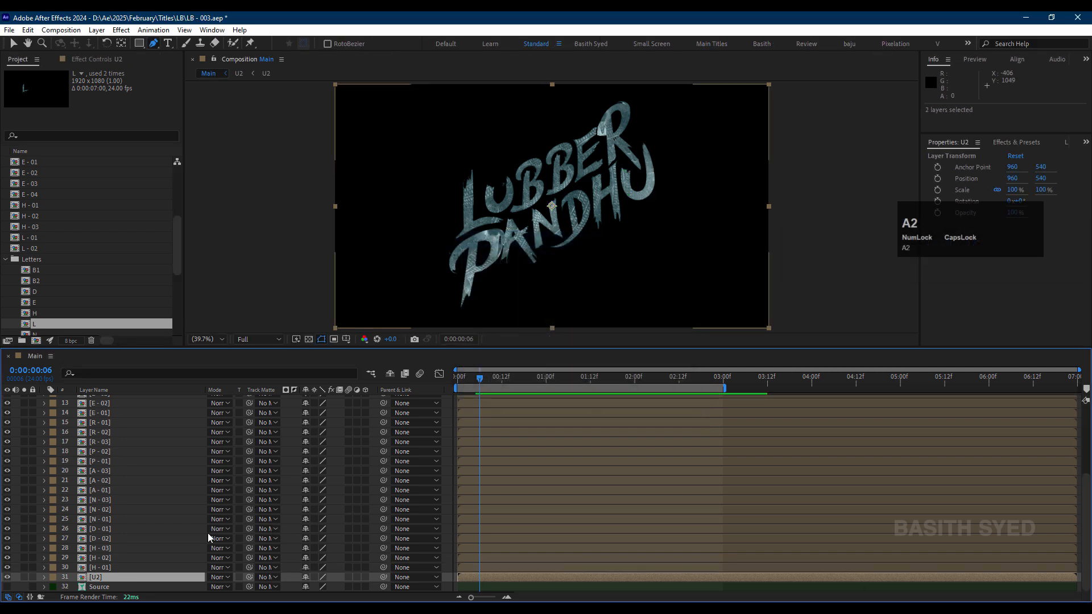
{"action": "scroll", "coordinate": [232, 532], "scroll_direction": "up", "scroll_amount": 4}
{"action": "key", "text": "ctrl+s"}
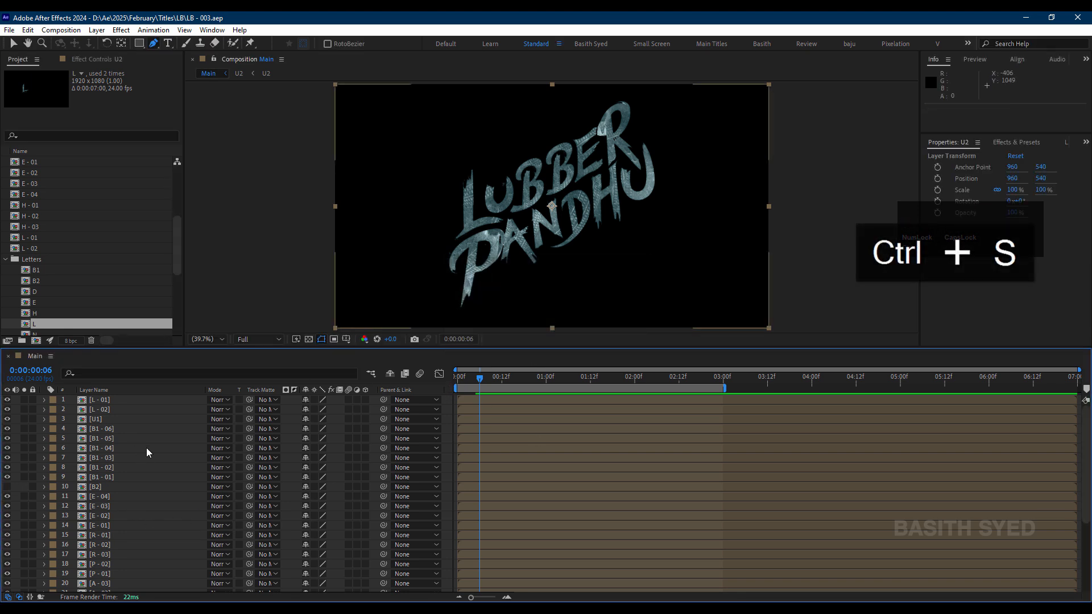
Step: Enable time remapping on the L - 01 layer in the Main composition
{"action": "left_click", "coordinate": [116, 400]}
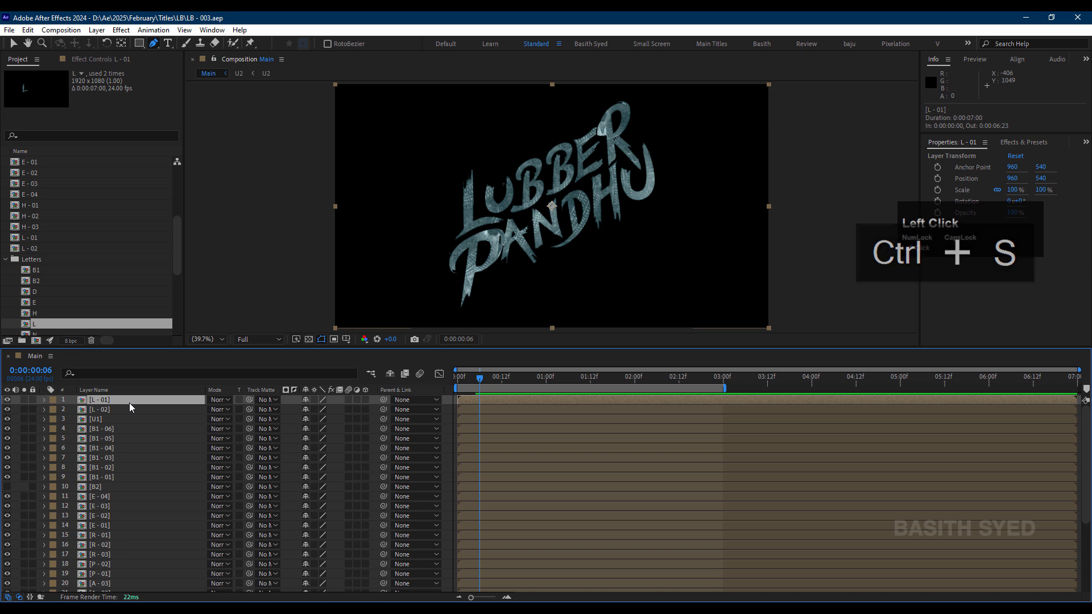
{"action": "right_click", "coordinate": [130, 405]}
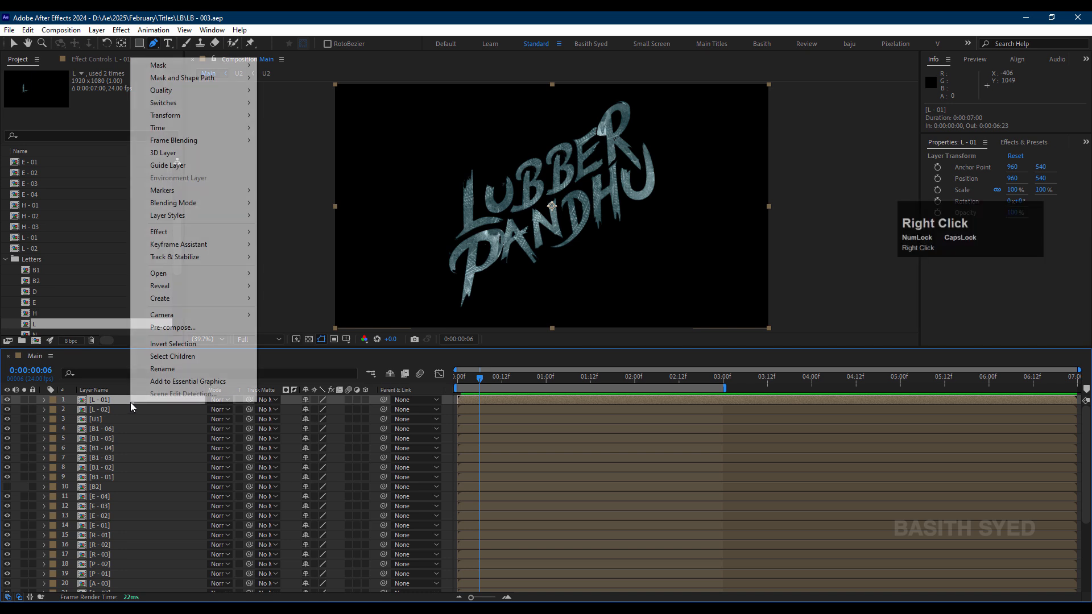
{"action": "mouse_move", "coordinate": [233, 131]}
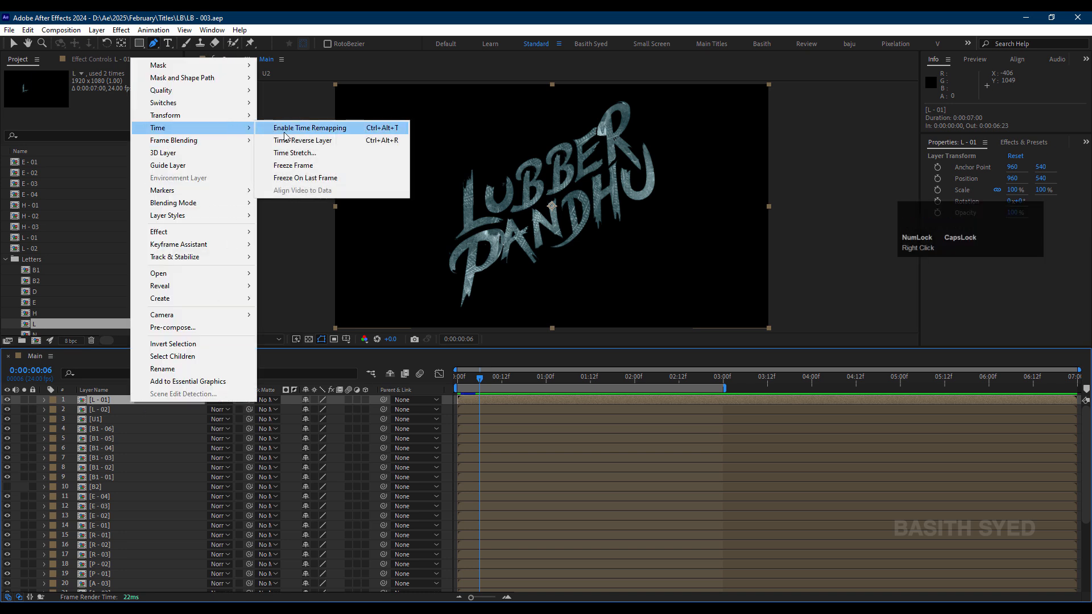
{"action": "left_click", "coordinate": [391, 130]}
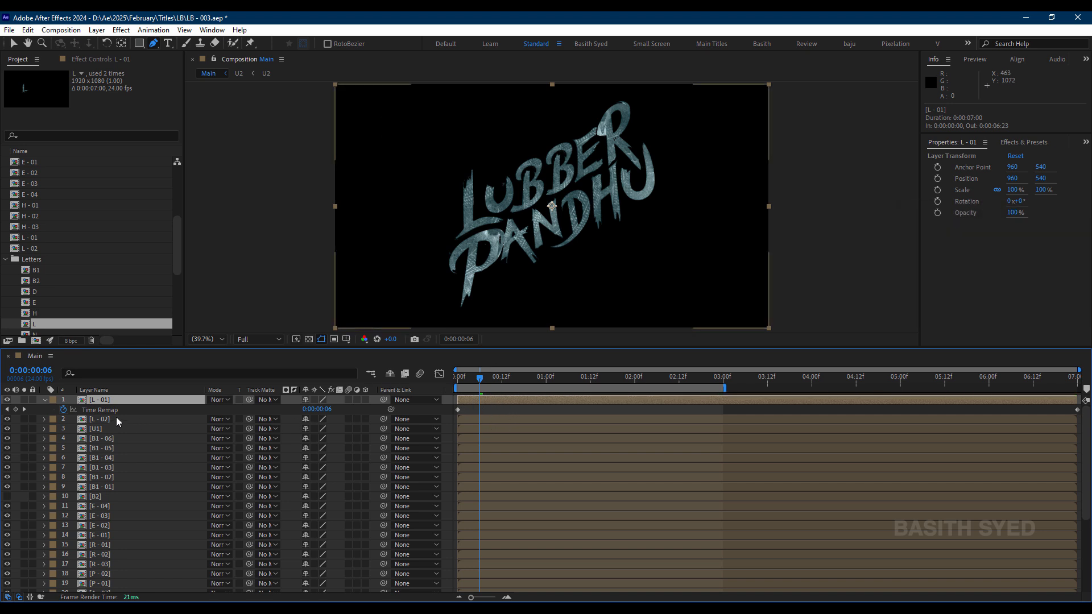
{"action": "left_click", "coordinate": [482, 599]}
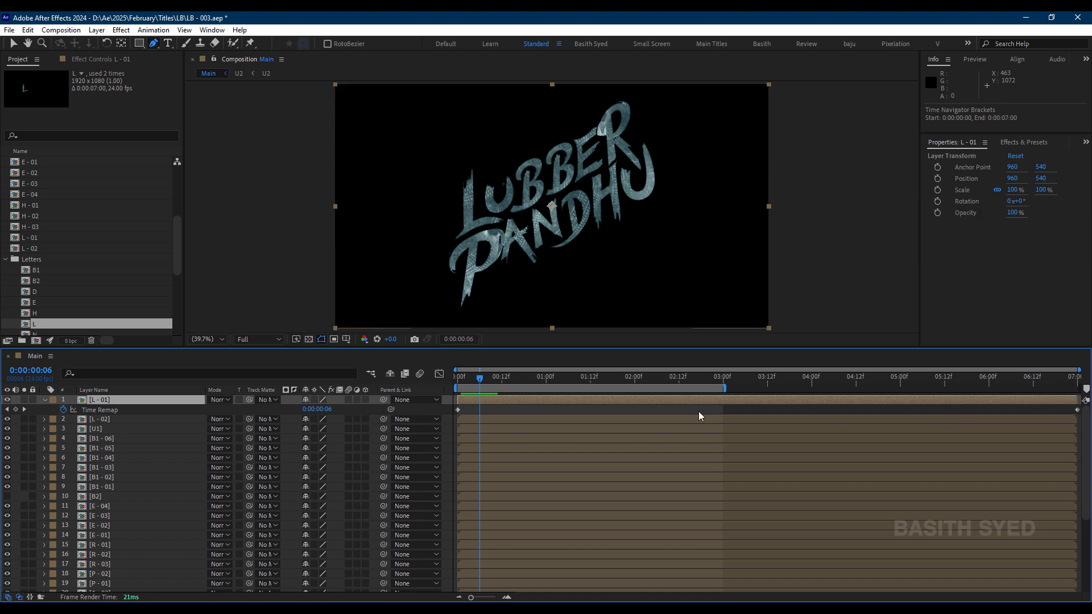
Step: Add a Time Remap keyframe to L - 01 at 0:00:00:05 and remove its final keyframe at 0:00:07:00
{"action": "left_click_drag", "start_coordinate": [464, 380], "coordinate": [453, 386]}
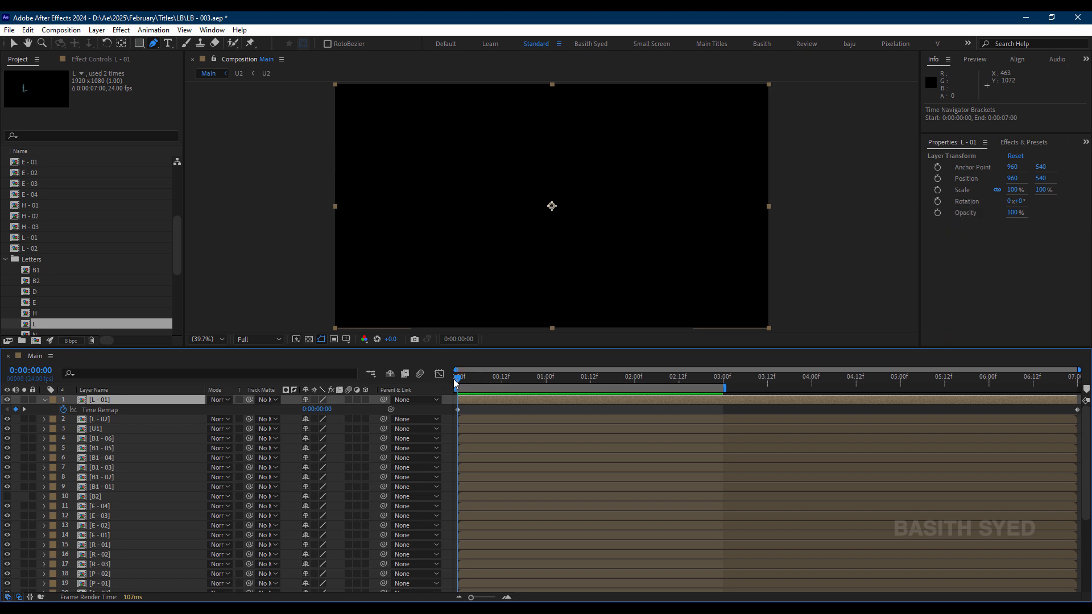
{"action": "left_click_drag", "start_coordinate": [455, 383], "coordinate": [473, 385]}
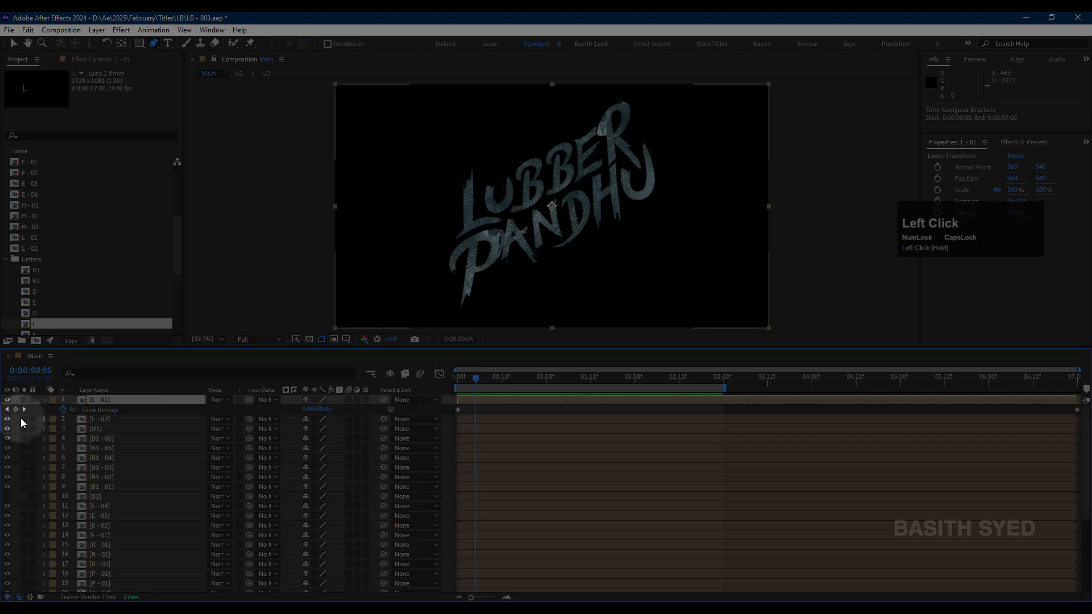
{"action": "left_click", "coordinate": [16, 409]}
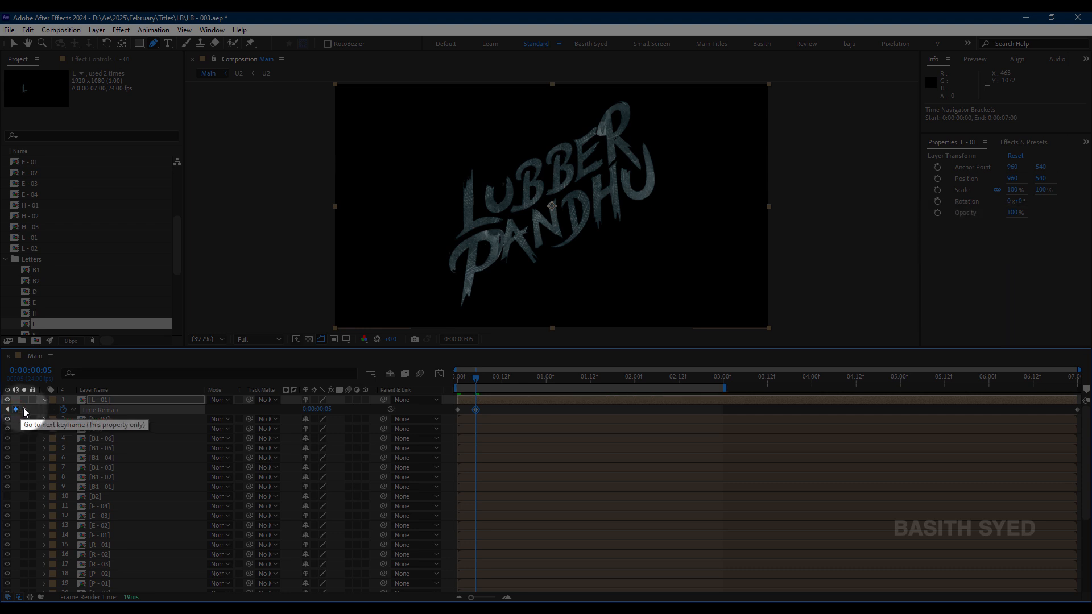
{"action": "left_click", "coordinate": [25, 410]}
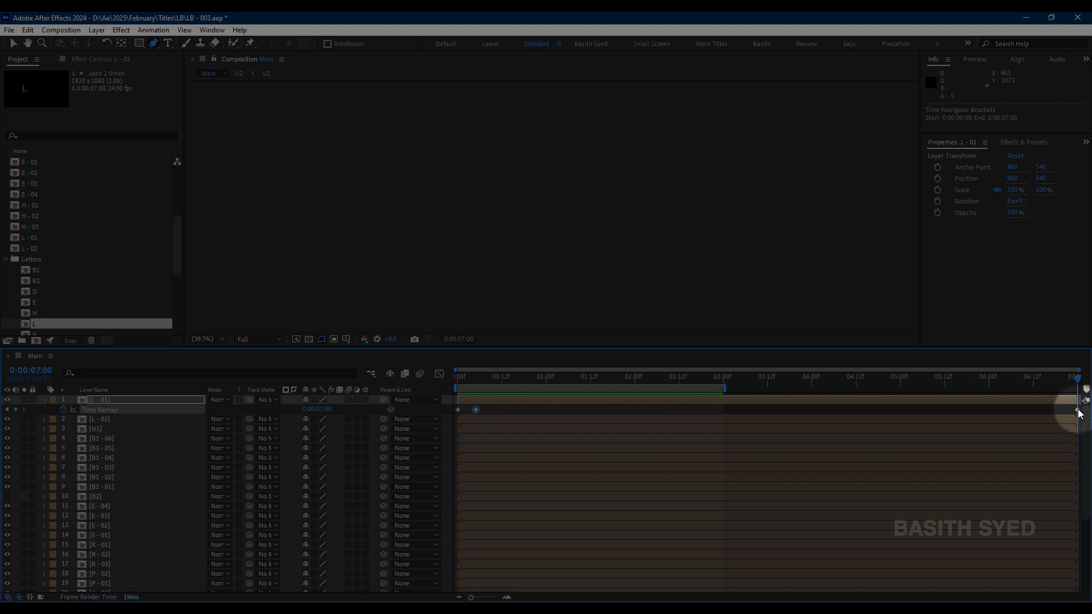
{"action": "left_click", "coordinate": [16, 410]}
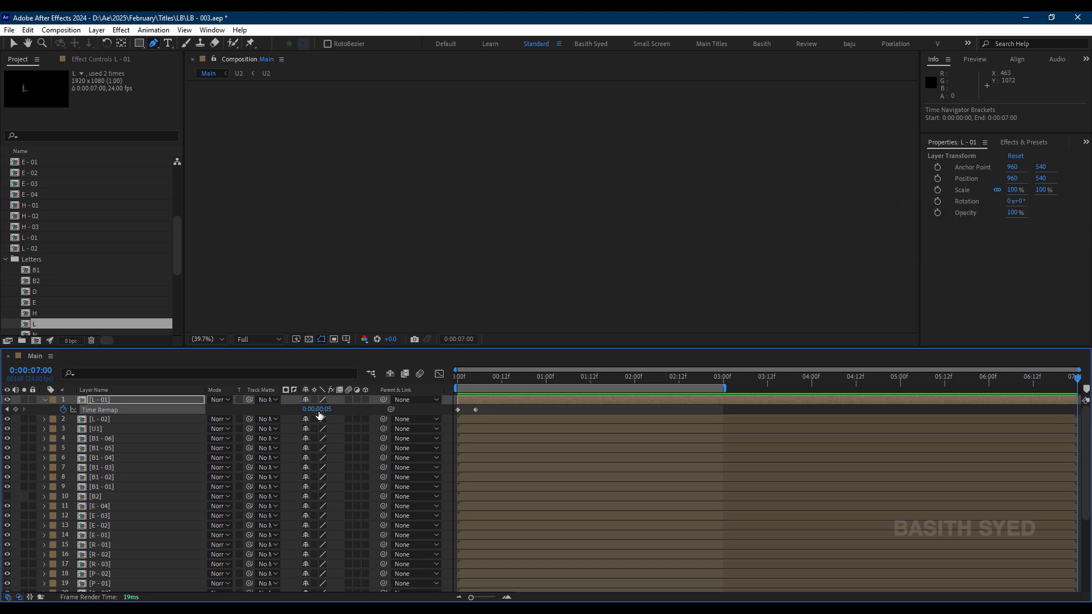
Step: Check the L - 01 time remap by scrubbing the Main timeline and viewing the inside of the L - 01 composition
{"action": "left_click_drag", "start_coordinate": [1052, 383], "coordinate": [386, 403]}
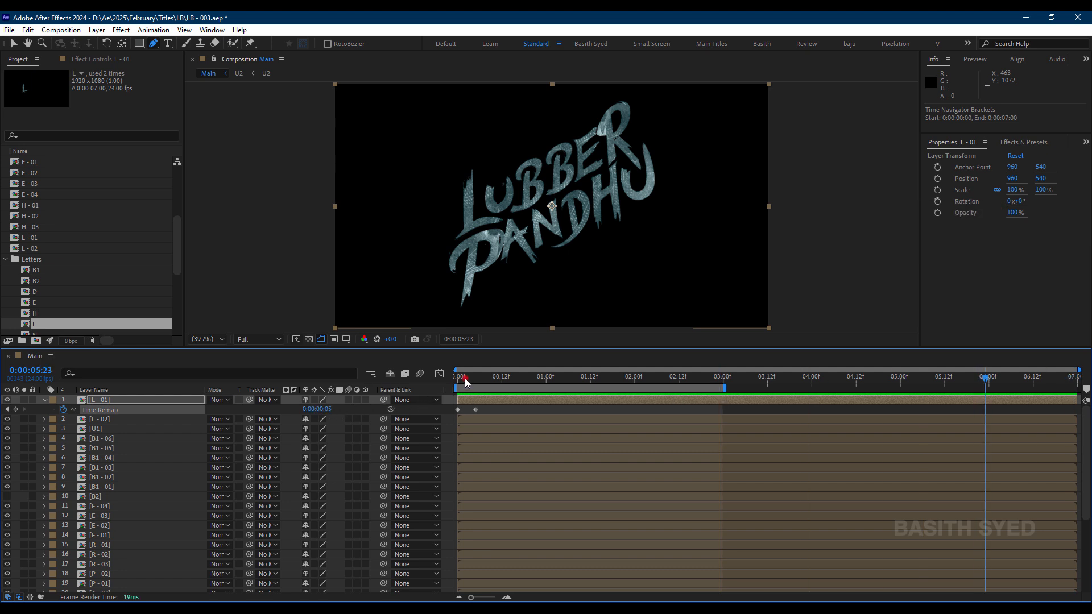
{"action": "left_click_drag", "start_coordinate": [465, 383], "coordinate": [34, 389]}
{"action": "double_click", "coordinate": [108, 401]}
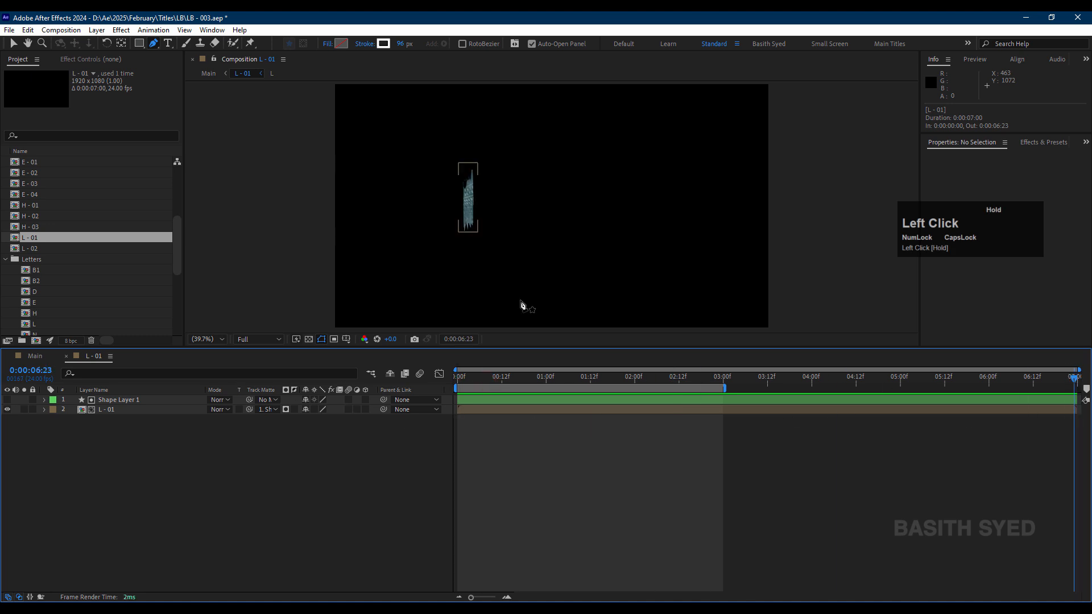
{"action": "left_click", "coordinate": [208, 73]}
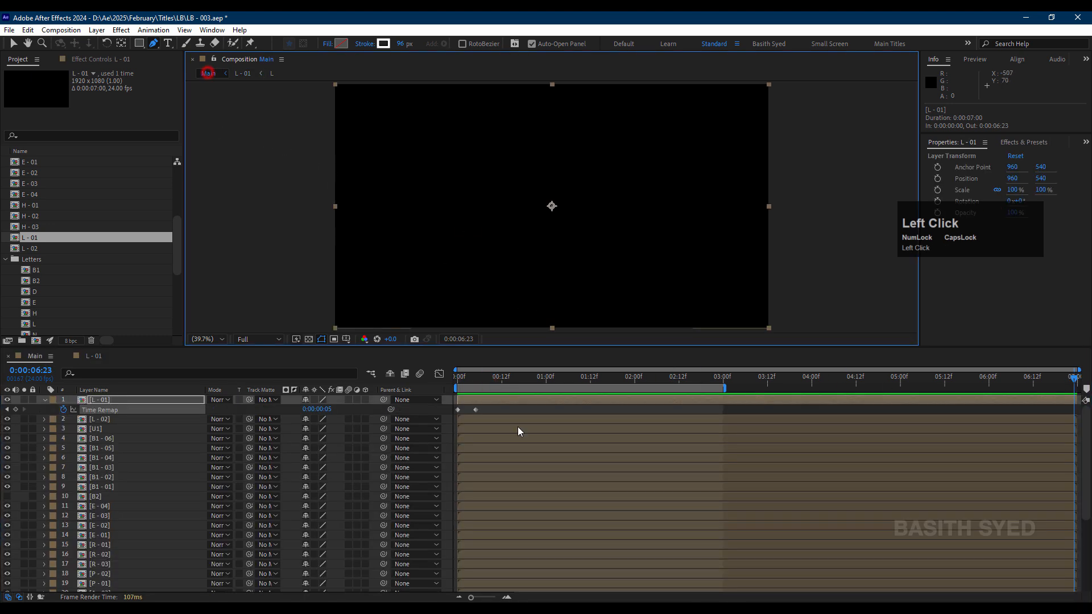
{"action": "left_click", "coordinate": [473, 380]}
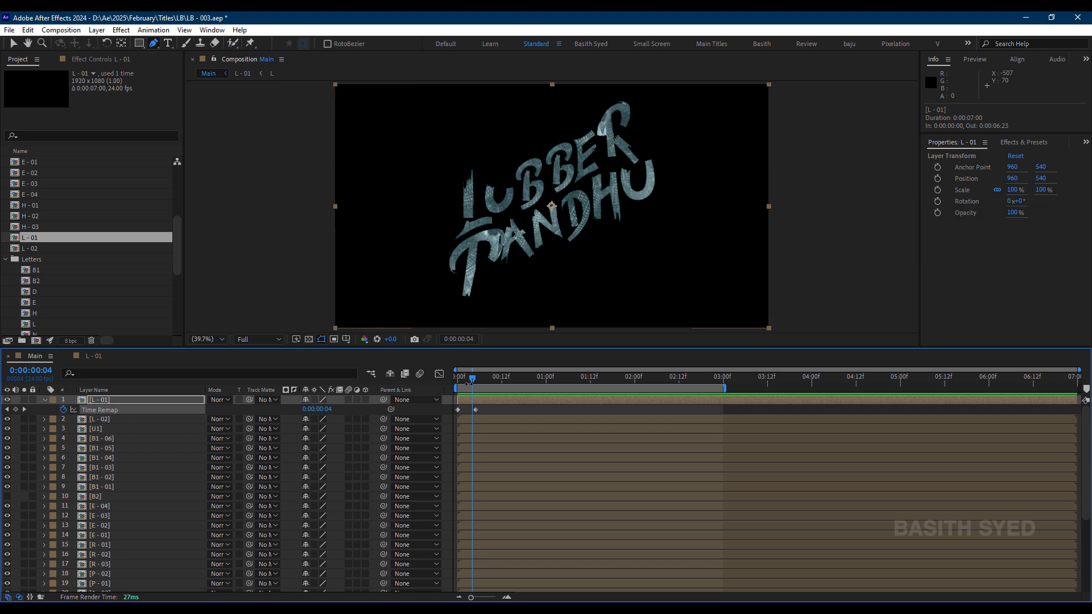
{"action": "left_click_drag", "start_coordinate": [473, 378], "coordinate": [266, 422]}
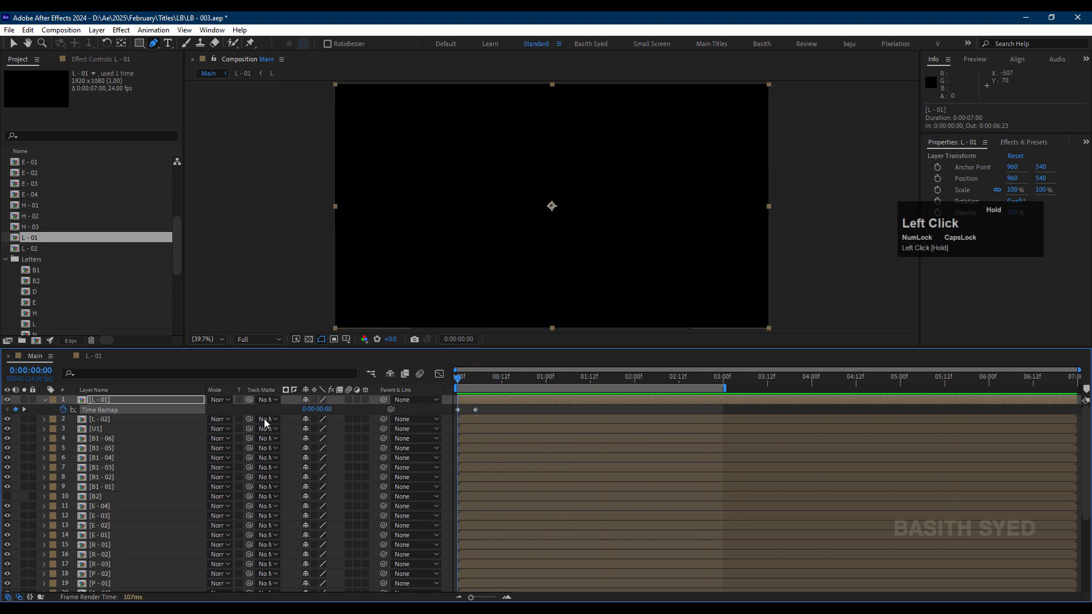
Step: Copy both Time Remap keyframes from the L - 01 layer at 0:00:00:00 in the Main composition
{"action": "left_click", "coordinate": [104, 410]}
{"action": "left_click", "coordinate": [488, 409]}
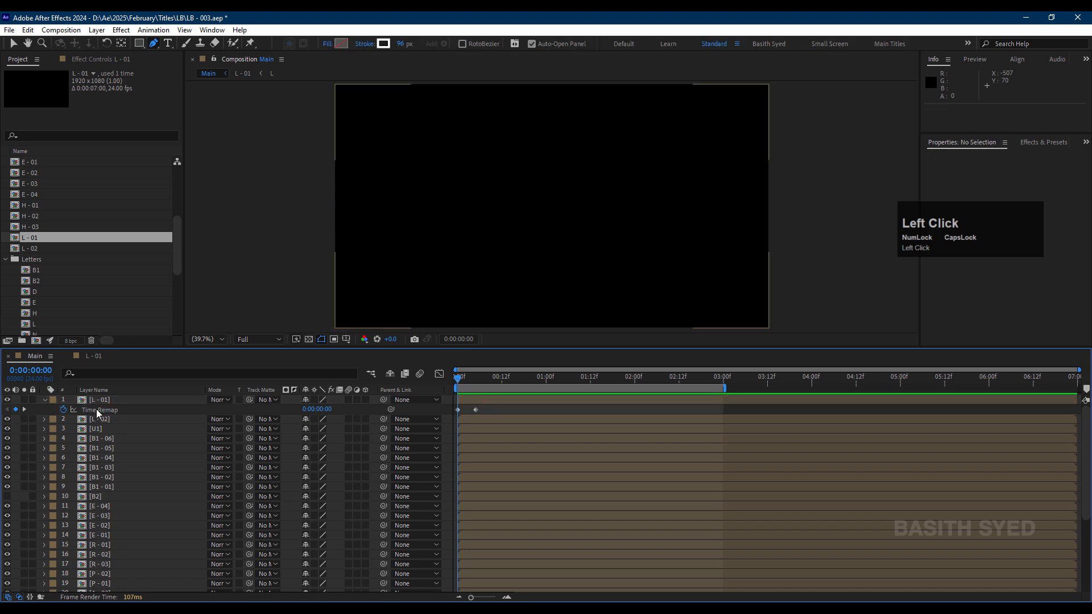
{"action": "left_click", "coordinate": [115, 411]}
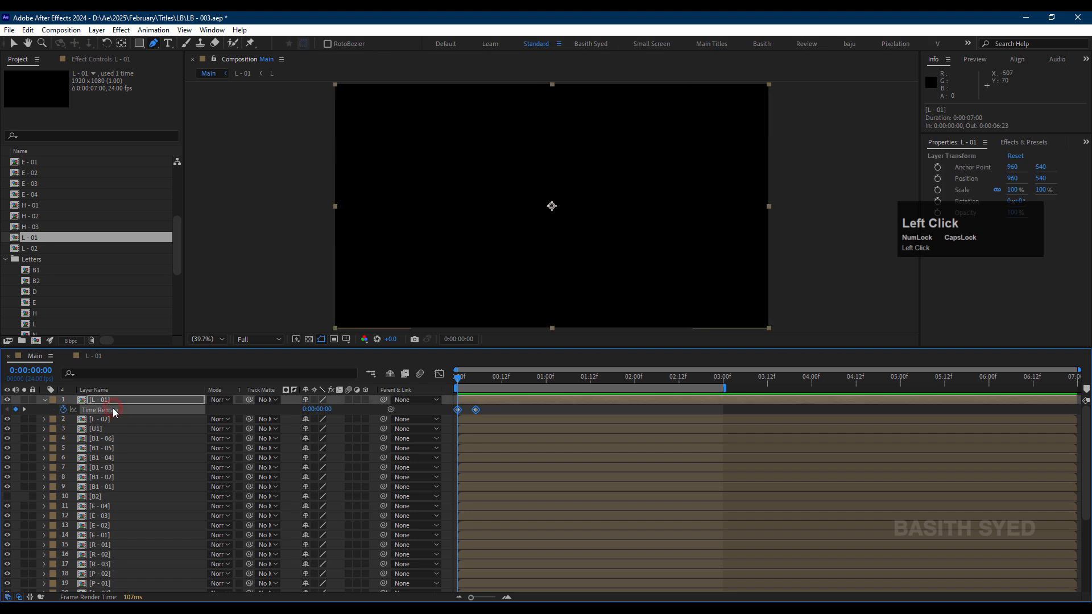
{"action": "key", "text": "ctrl+c"}
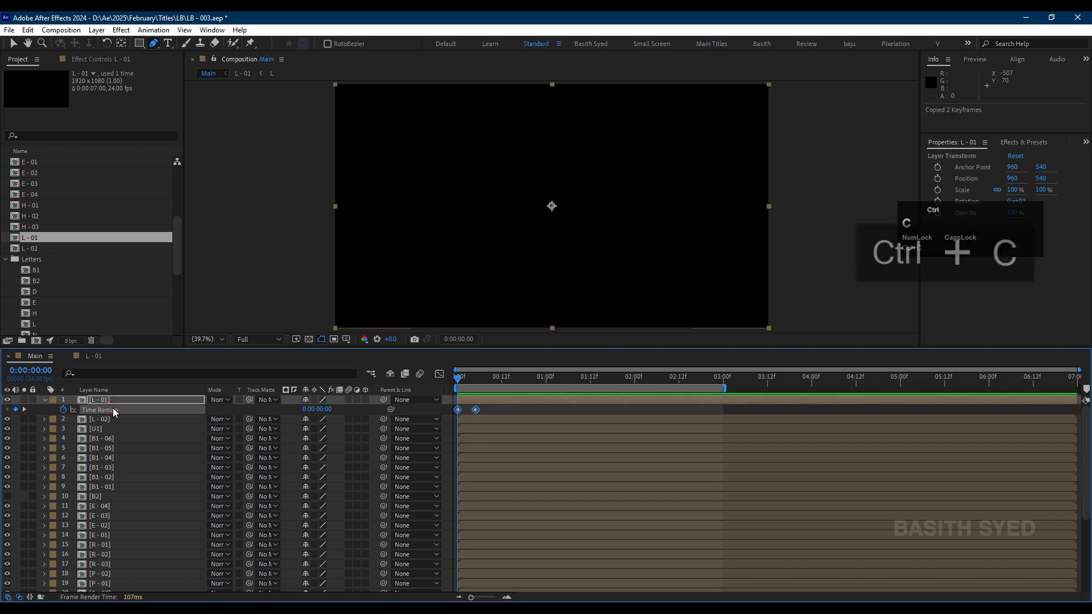
Step: Paste the copied Time Remap keyframes at 0:00:00:00 onto all stroke layers from L - 02 through U2
{"action": "left_click", "coordinate": [116, 420]}
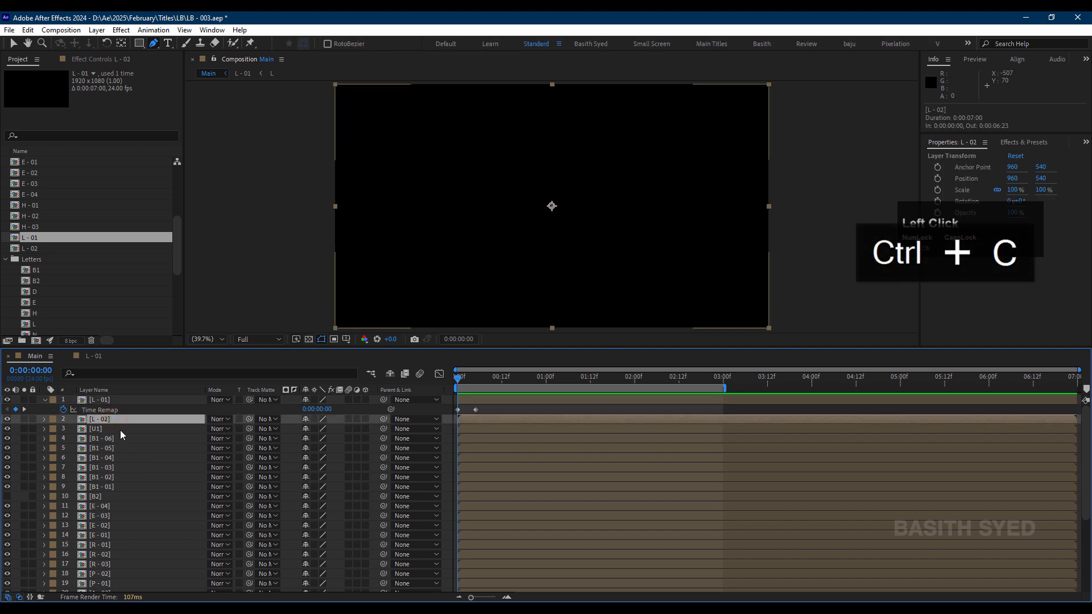
{"action": "scroll", "coordinate": [131, 510], "scroll_direction": "down", "scroll_amount": 4}
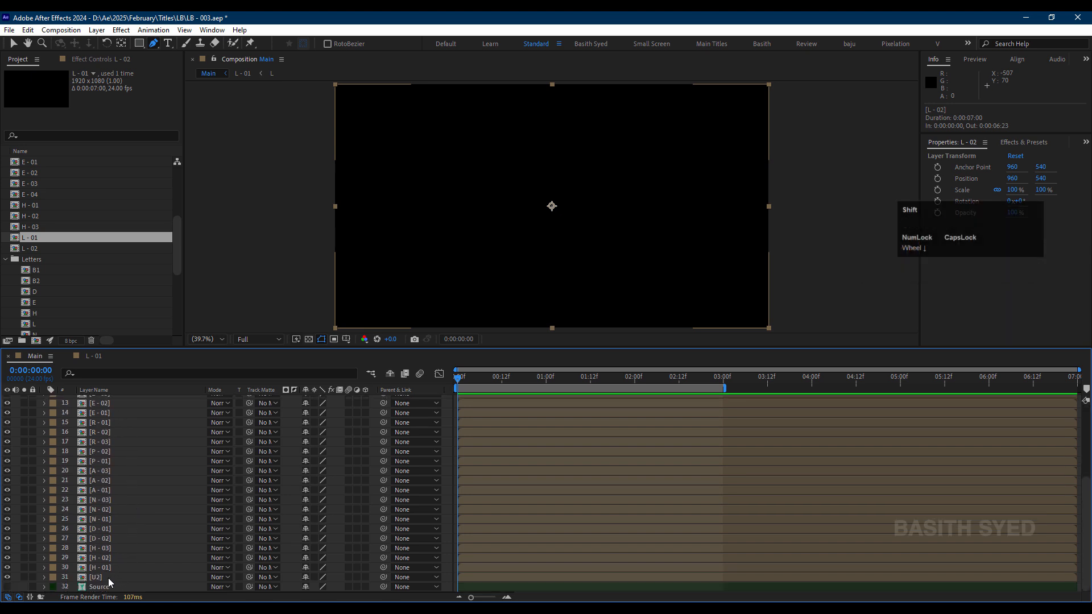
{"action": "left_click", "coordinate": [109, 578], "text": "shift"}
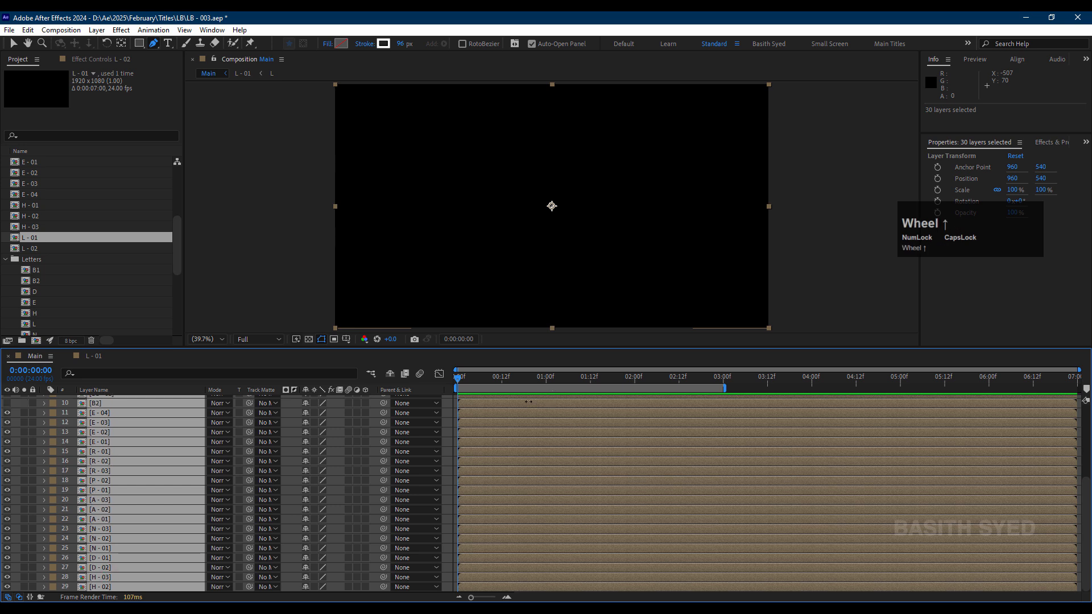
{"action": "scroll", "coordinate": [456, 379], "scroll_direction": "up", "scroll_amount": 3}
{"action": "left_click", "coordinate": [453, 378]}
{"action": "left_click_drag", "start_coordinate": [459, 376], "coordinate": [426, 373]}
{"action": "scroll", "coordinate": [569, 471], "scroll_direction": "up", "scroll_amount": 2}
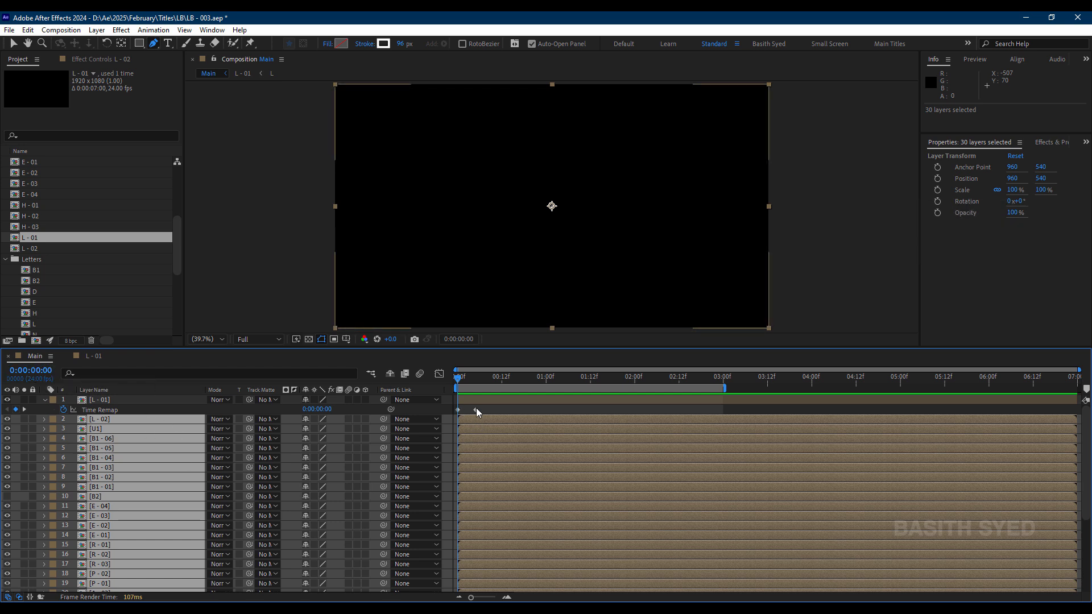
{"action": "scroll", "coordinate": [481, 430], "scroll_direction": "up", "scroll_amount": 1}
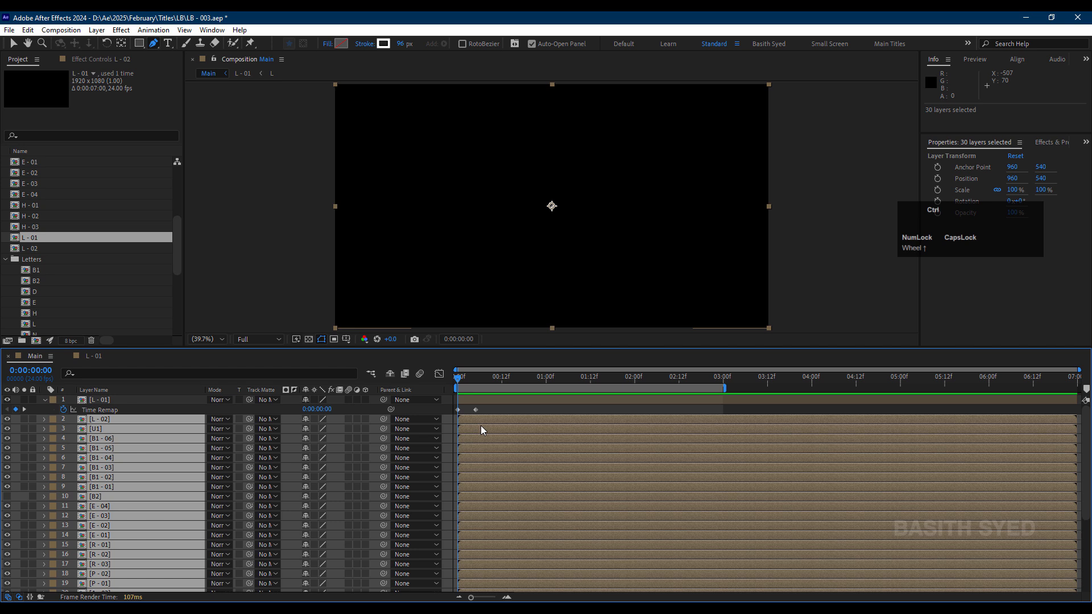
{"action": "key", "text": "ctrl+v"}
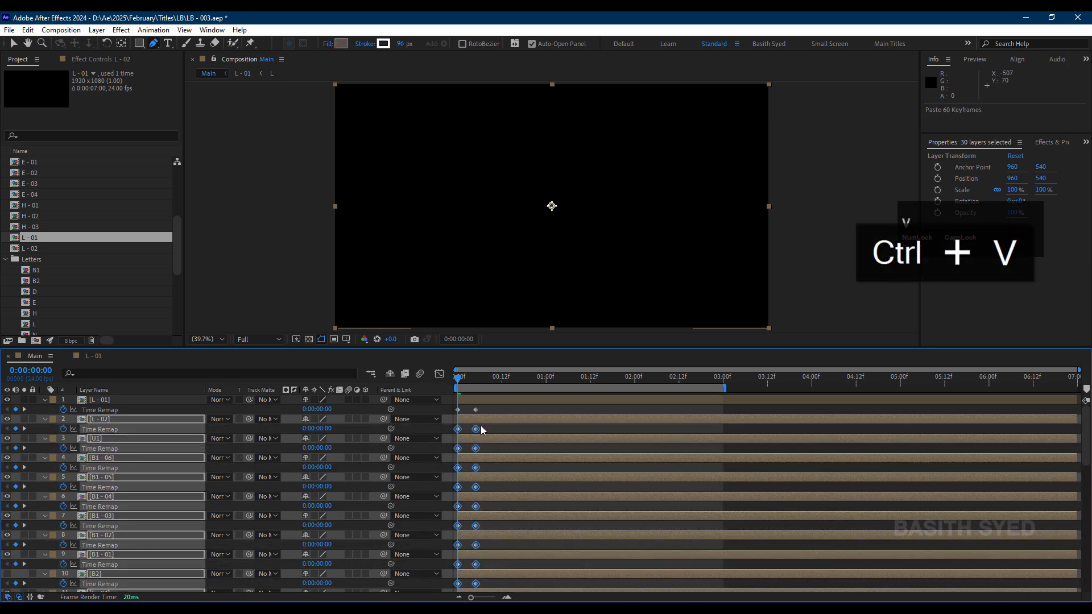
{"action": "scroll", "coordinate": [513, 472], "scroll_direction": "down", "scroll_amount": 3}
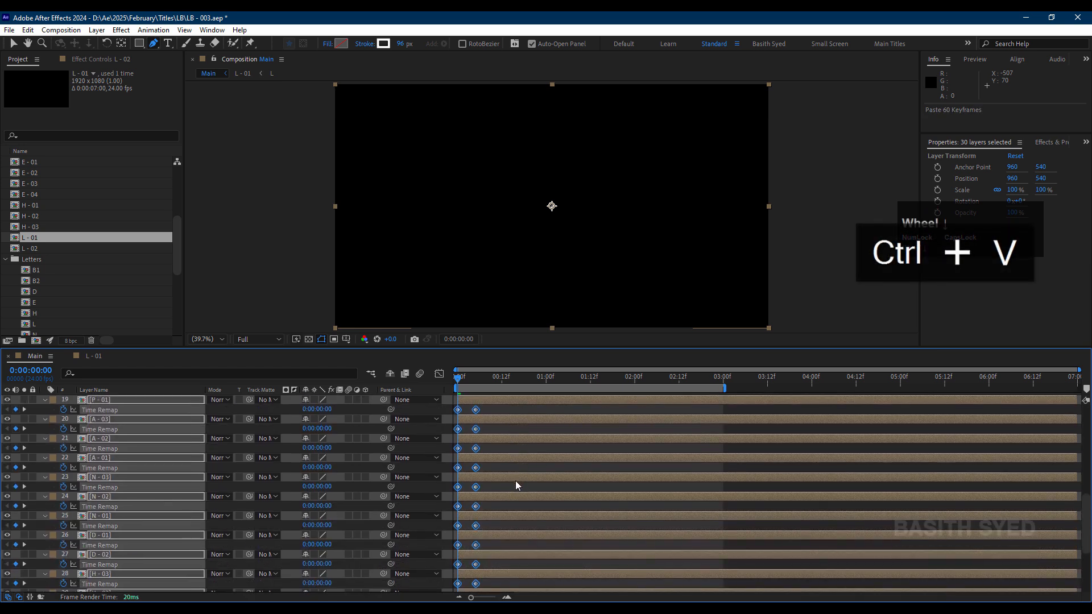
{"action": "scroll", "coordinate": [515, 485], "scroll_direction": "up", "scroll_amount": 3}
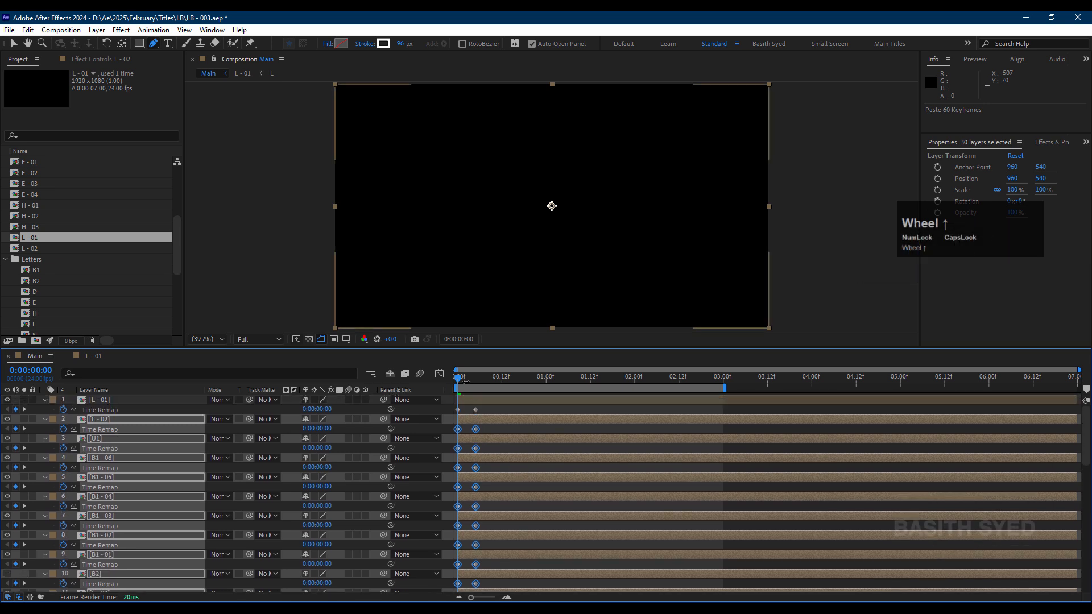
Step: Preview the start of the Main timeline to check the pasted time remapping across the title strokes
{"action": "left_click_drag", "start_coordinate": [465, 378], "coordinate": [331, 400]}
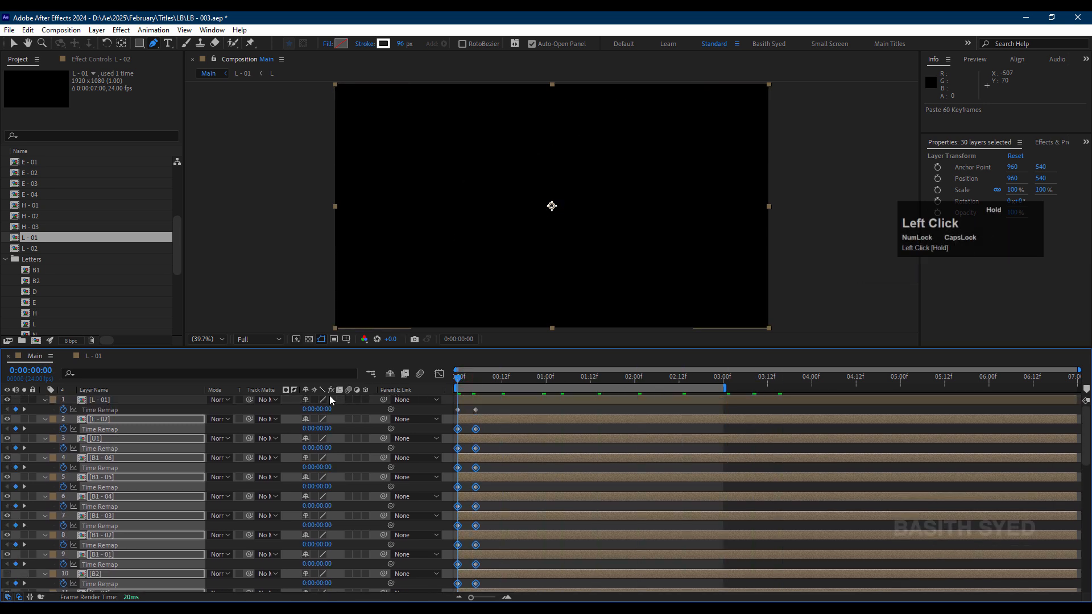
{"action": "left_click", "coordinate": [490, 405]}
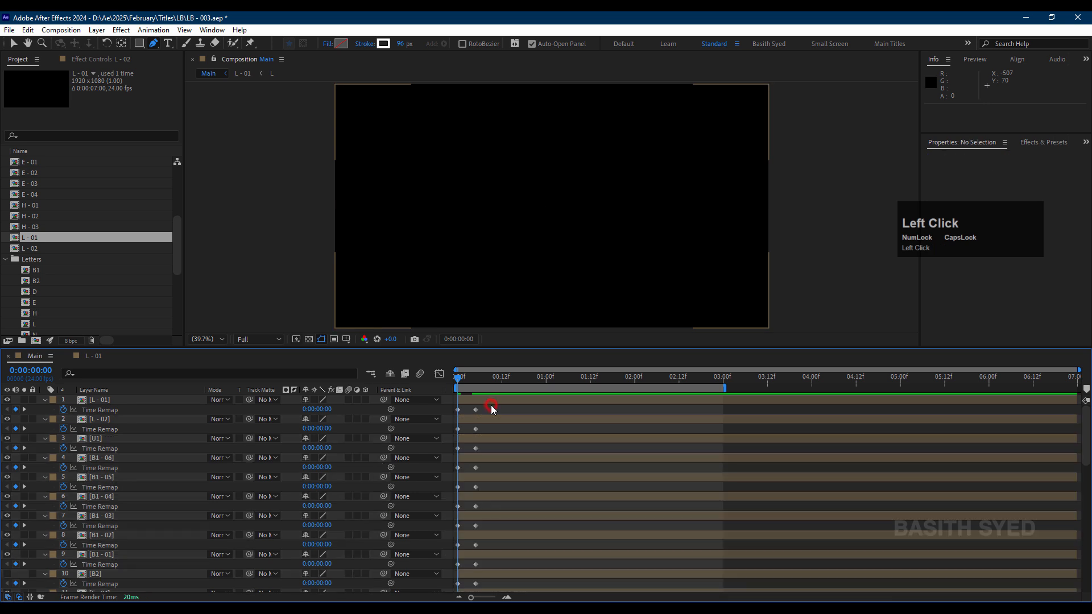
{"action": "key", "text": "space"}
{"action": "left_click_drag", "start_coordinate": [469, 377], "coordinate": [440, 380]}
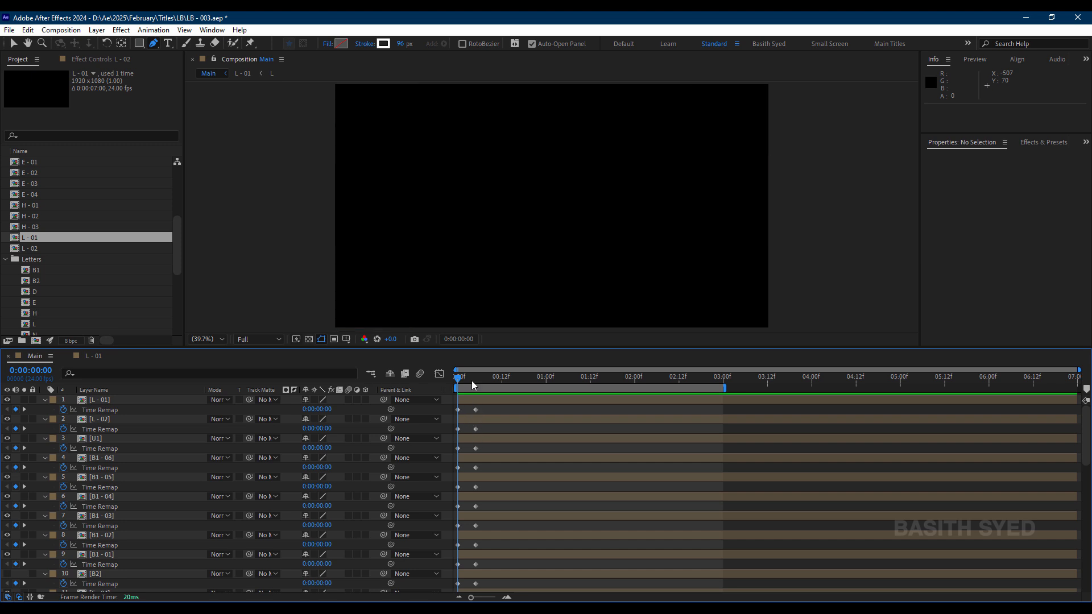
Step: Offset the L - 02 layer in the Main timeline so it starts at 0:00:00:05, where L - 01's reveal ends
{"action": "left_click_drag", "start_coordinate": [476, 377], "coordinate": [488, 378]}
{"action": "left_click_drag", "start_coordinate": [490, 417], "coordinate": [513, 418]}
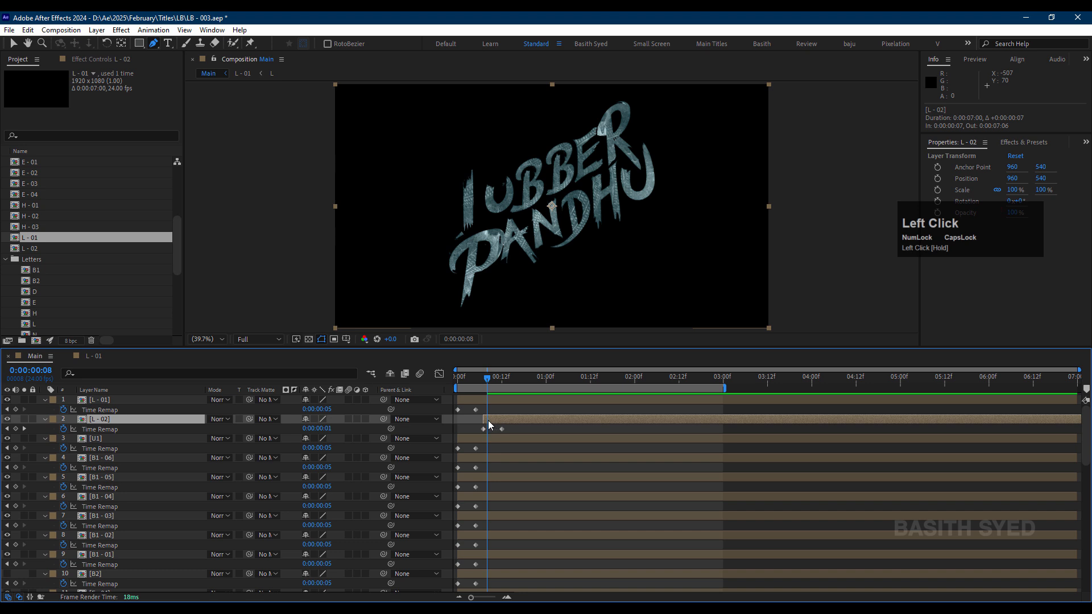
{"action": "left_click_drag", "start_coordinate": [489, 378], "coordinate": [465, 391]}
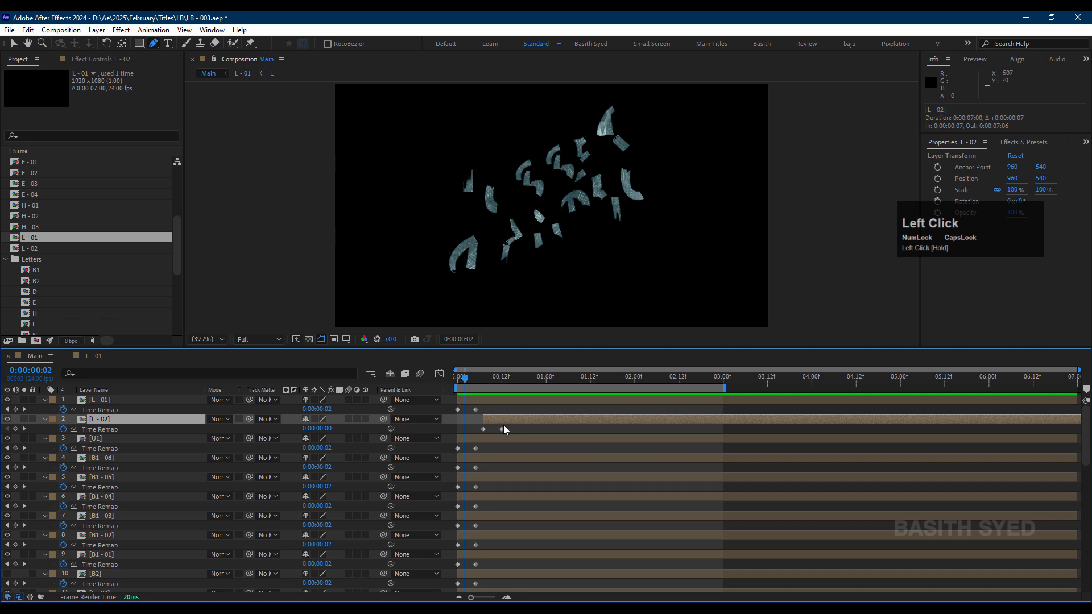
{"action": "left_click_drag", "start_coordinate": [502, 424], "coordinate": [494, 422]}
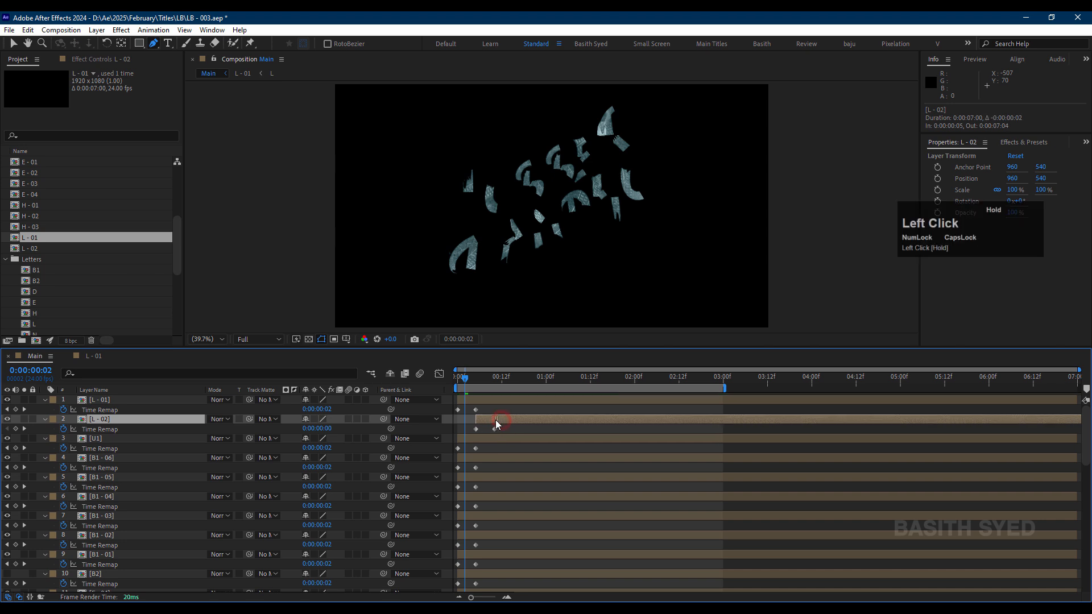
Step: Check the L - 02 reveal by scrubbing Main and viewing the inside of the L - 02 composition
{"action": "left_click_drag", "start_coordinate": [461, 381], "coordinate": [486, 385]}
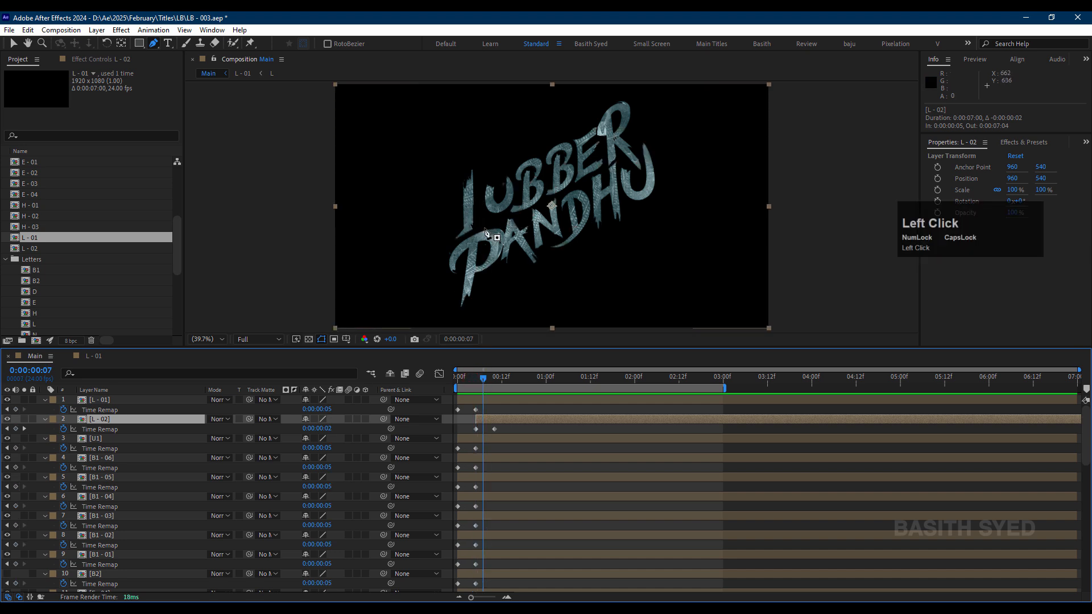
{"action": "left_click", "coordinate": [151, 424]}
{"action": "double_click", "coordinate": [150, 424]}
{"action": "left_click", "coordinate": [219, 71]}
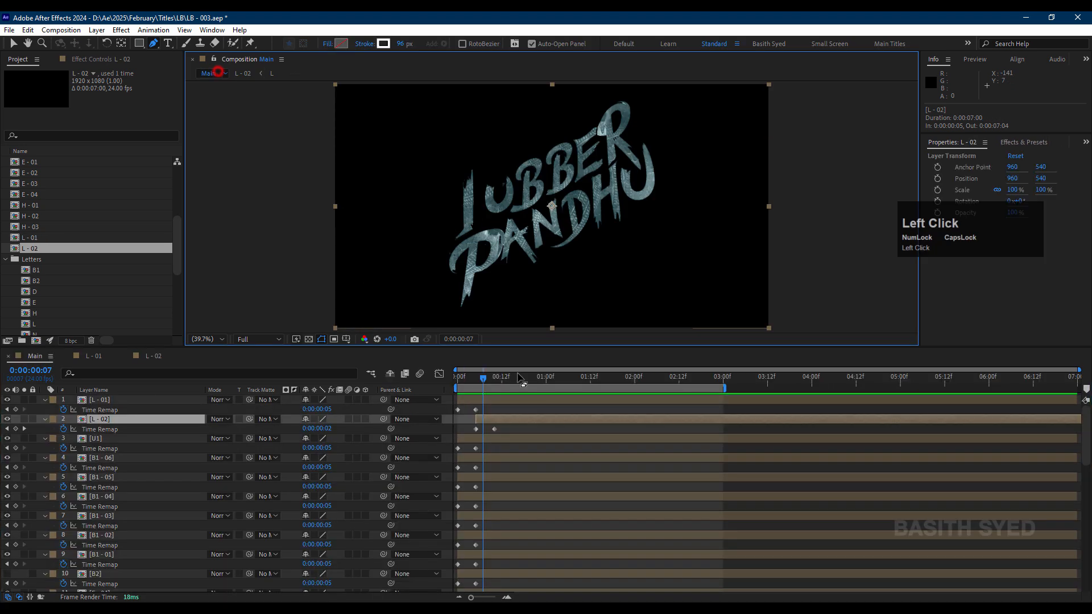
Step: Move the last Time Remap keyframe of L - 02 to 0:00:00:16 and solo the L - 01 and L - 02 layers
{"action": "left_click_drag", "start_coordinate": [495, 429], "coordinate": [520, 434]}
{"action": "left_click_drag", "start_coordinate": [26, 400], "coordinate": [488, 420]}
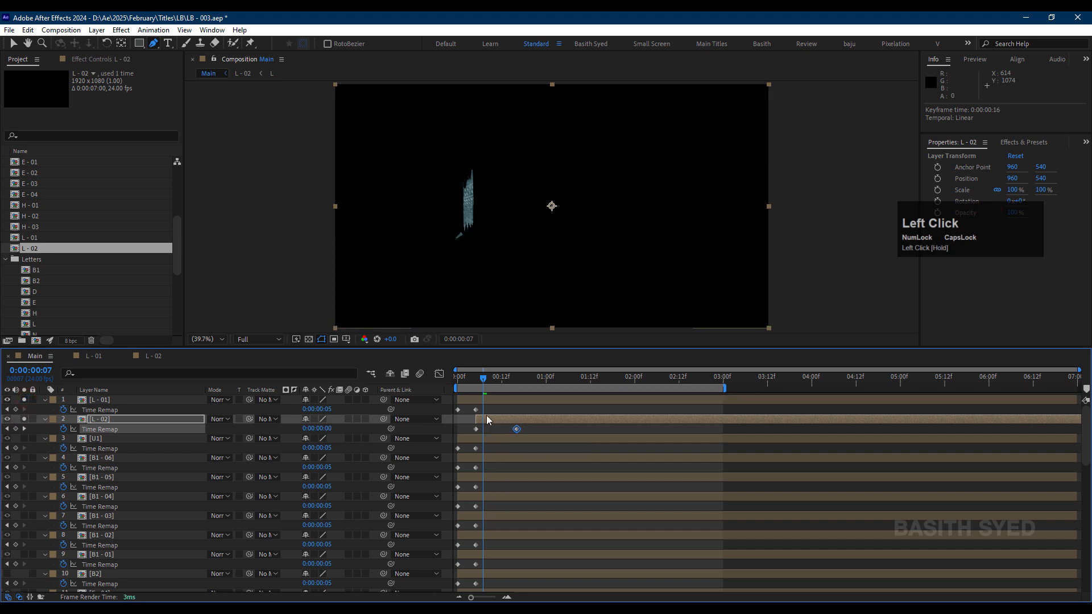
Step: End the work area at 0:00:00:23 and preview the two soloed L strokes from the start
{"action": "left_click_drag", "start_coordinate": [471, 379], "coordinate": [544, 384]}
{"action": "key", "text": "n"}
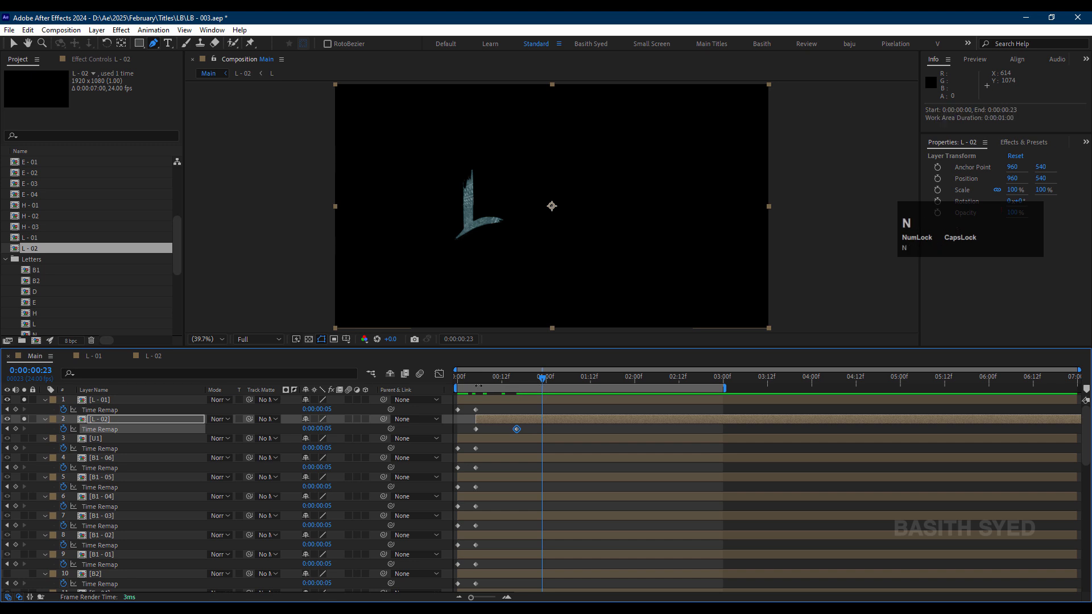
{"action": "left_click", "coordinate": [474, 378]}
{"action": "key", "text": "space"}
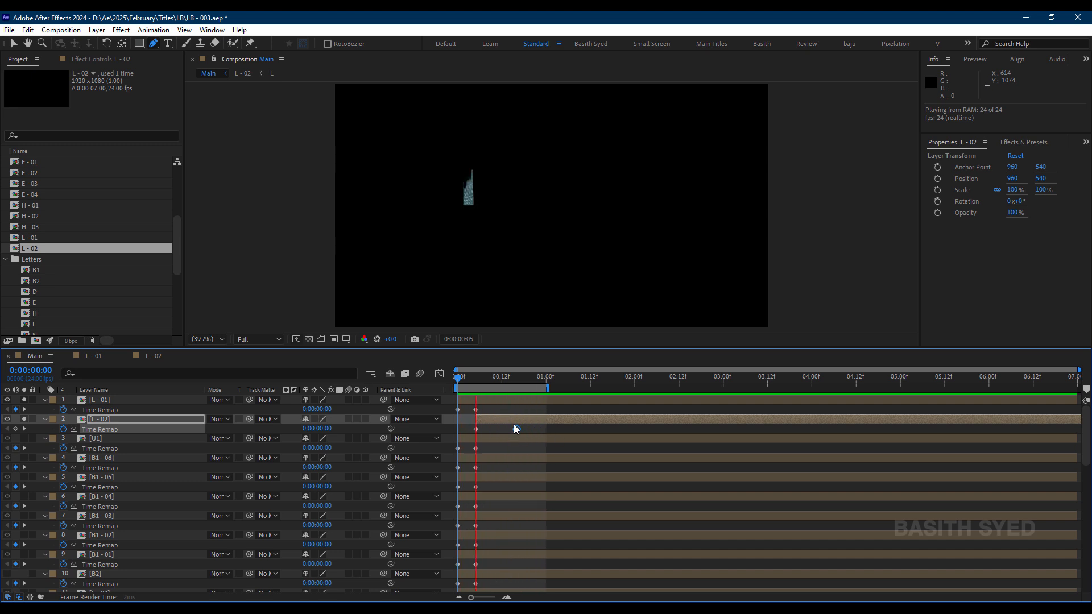
Step: Unsolo the L - 01 and L - 02 layers and set the work area to end at 0:00:02:23
{"action": "left_click", "coordinate": [487, 387]}
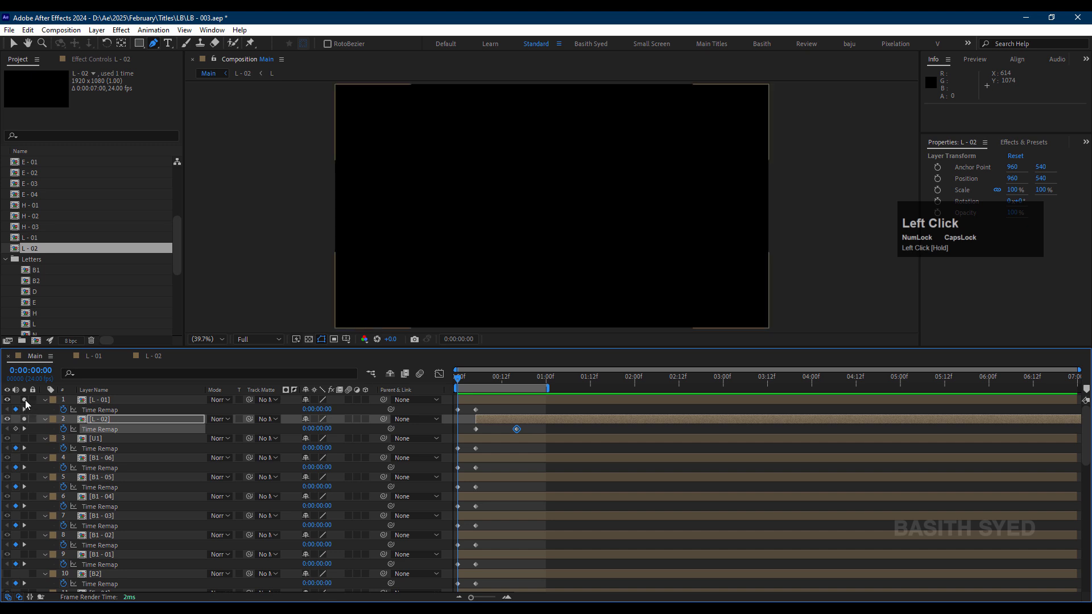
{"action": "double_click", "coordinate": [527, 390]}
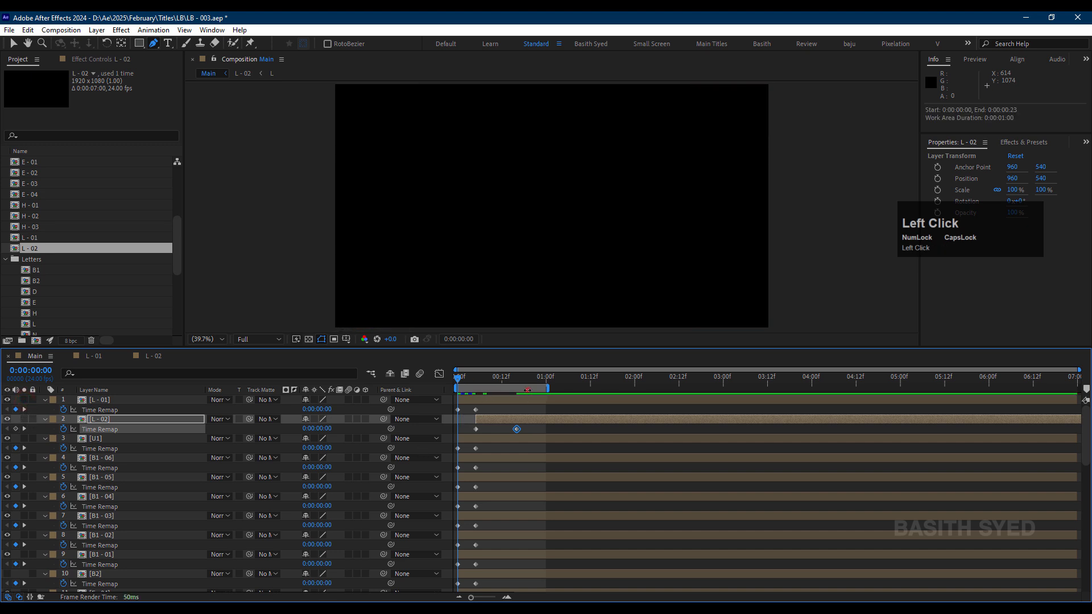
{"action": "left_click", "coordinate": [725, 381]}
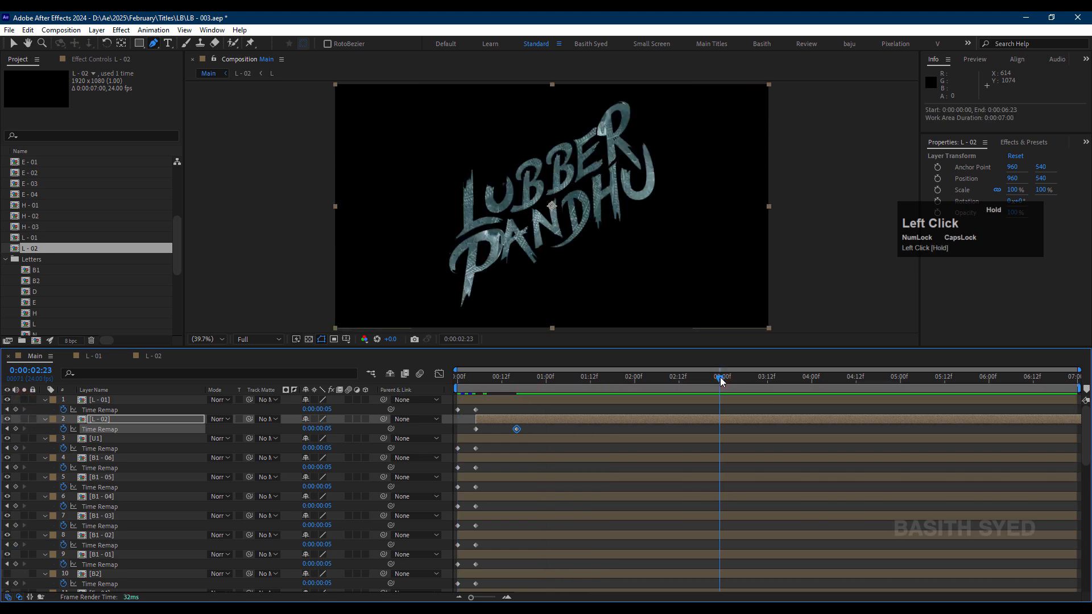
{"action": "key", "text": "n"}
Step: Shift the L - 02 layer slightly earlier in the Main timeline, working from 0:00:00:00
{"action": "left_click_drag", "start_coordinate": [480, 380], "coordinate": [456, 381]}
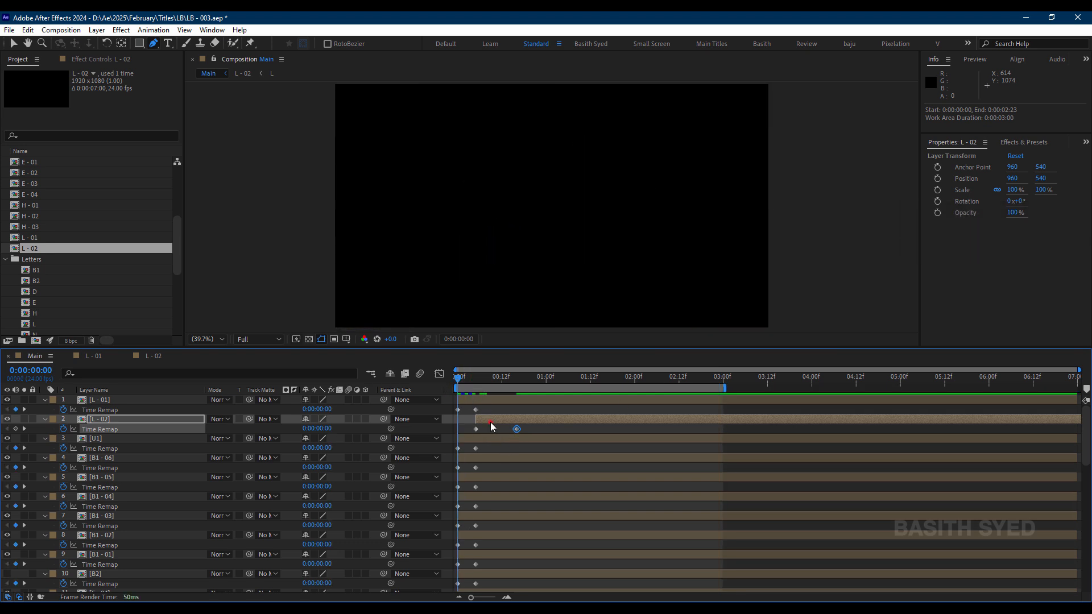
{"action": "mouse_move", "coordinate": [491, 422]}
{"action": "left_mouse_down"}
{"action": "mouse_move", "coordinate": [473, 424]}
{"action": "mouse_move", "coordinate": [500, 432]}
{"action": "mouse_move", "coordinate": [477, 431]}
{"action": "left_mouse_up"}
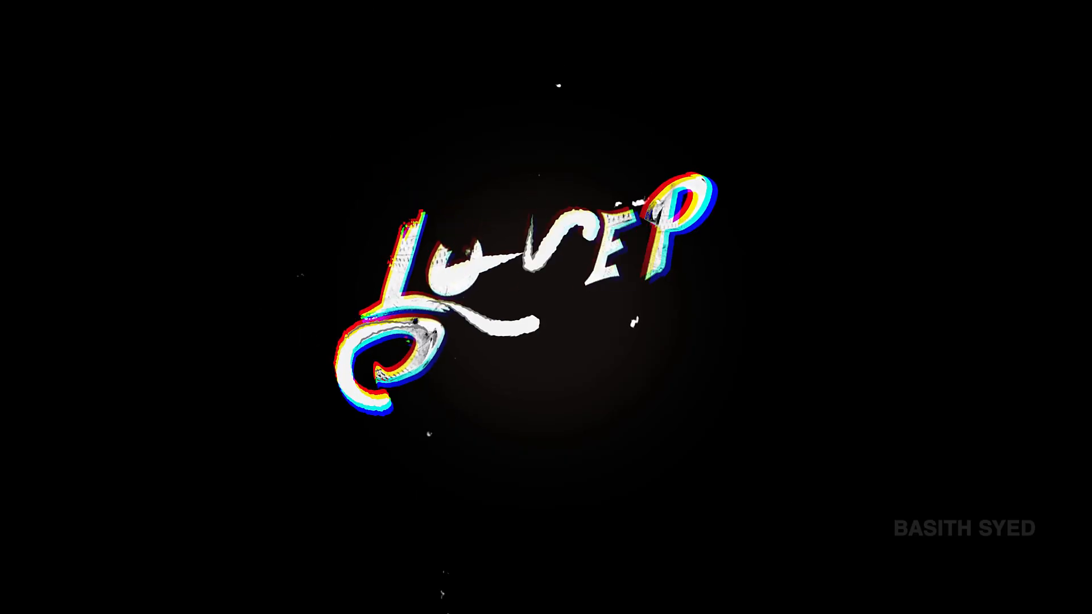